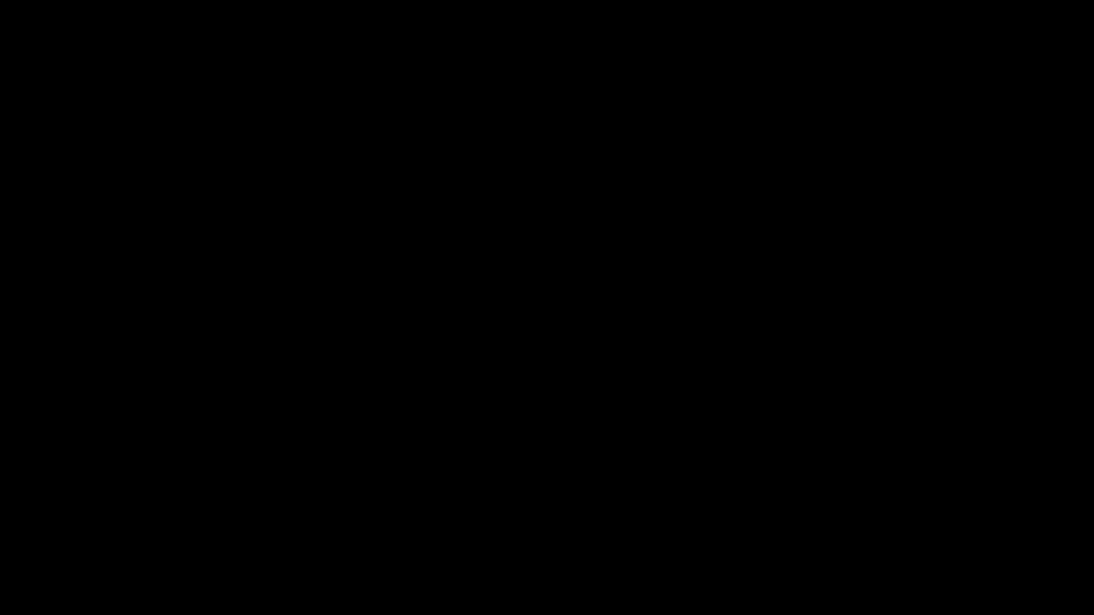
Examine the score columns for PBL, PJBL and Saintifik and the group codes above them
key("Escape")
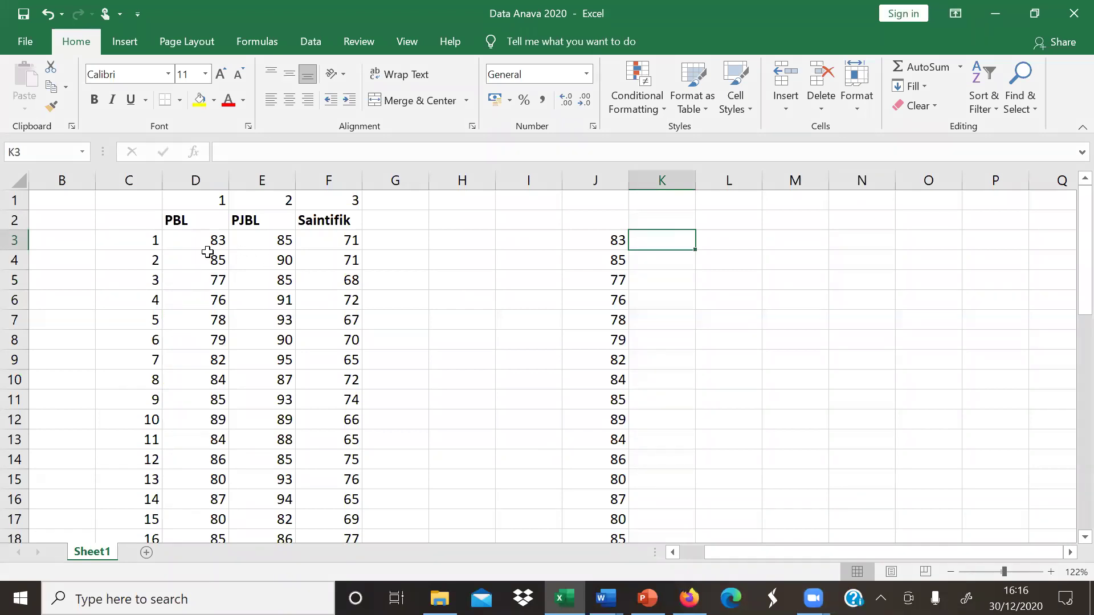
left_click(183, 226)
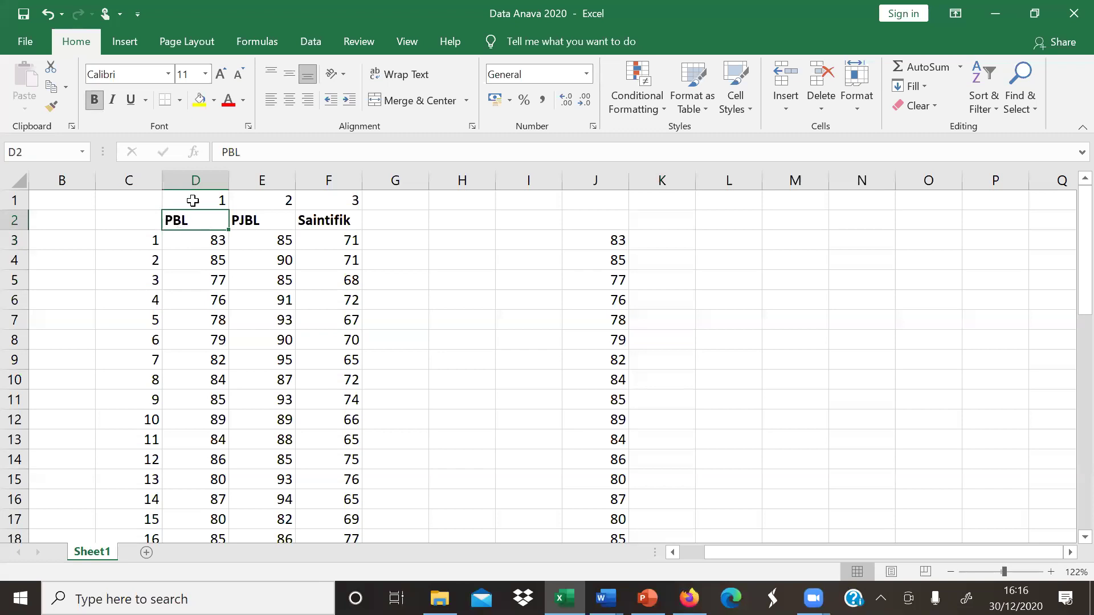
left_click(197, 181)
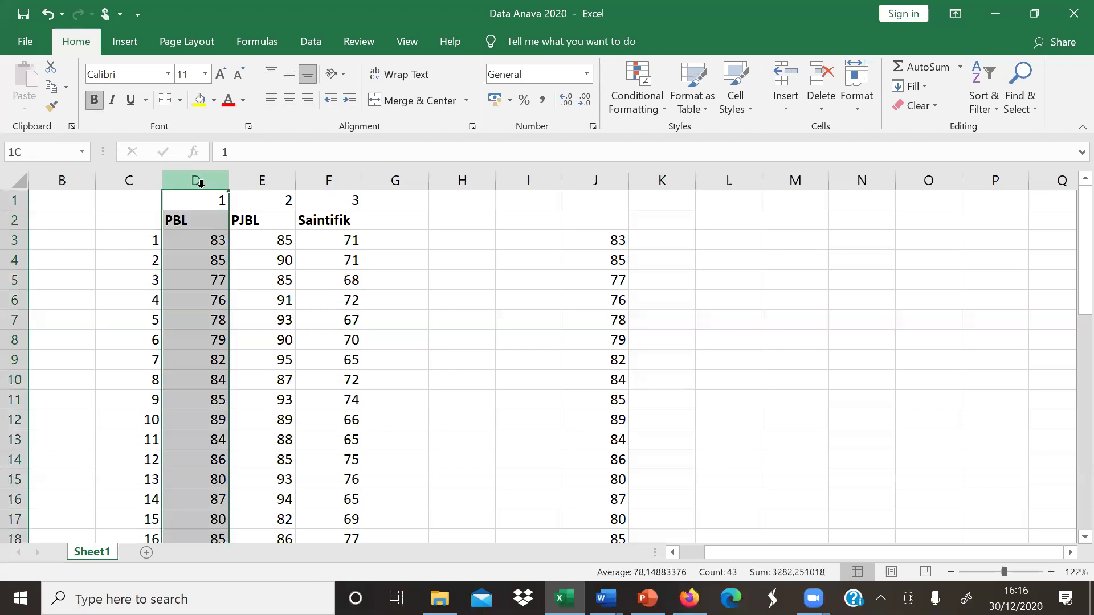
left_click(145, 183)
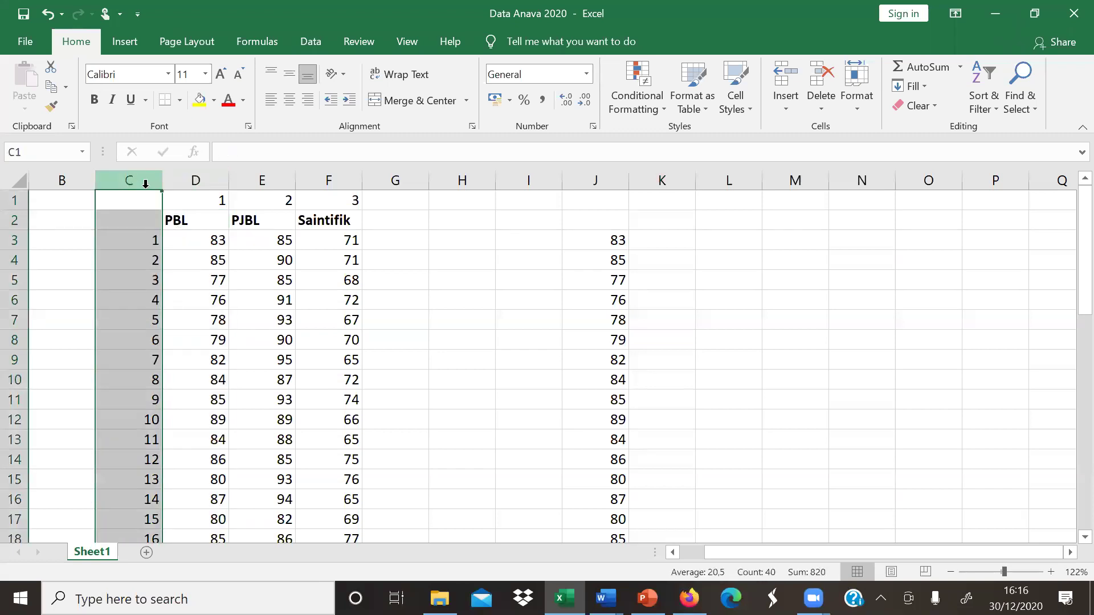
left_click(196, 181)
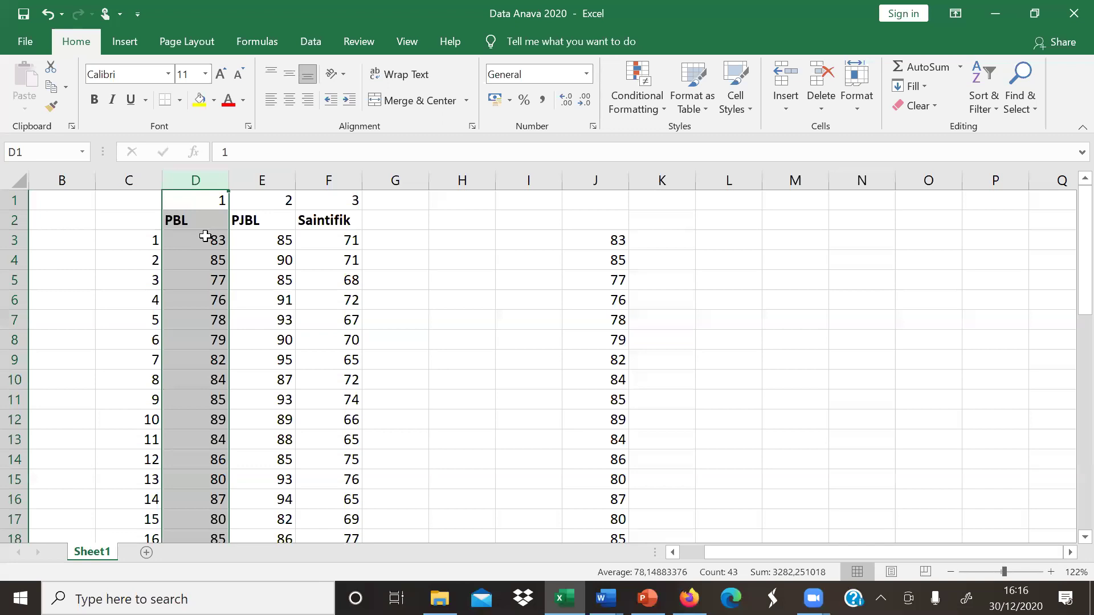
left_click(272, 179)
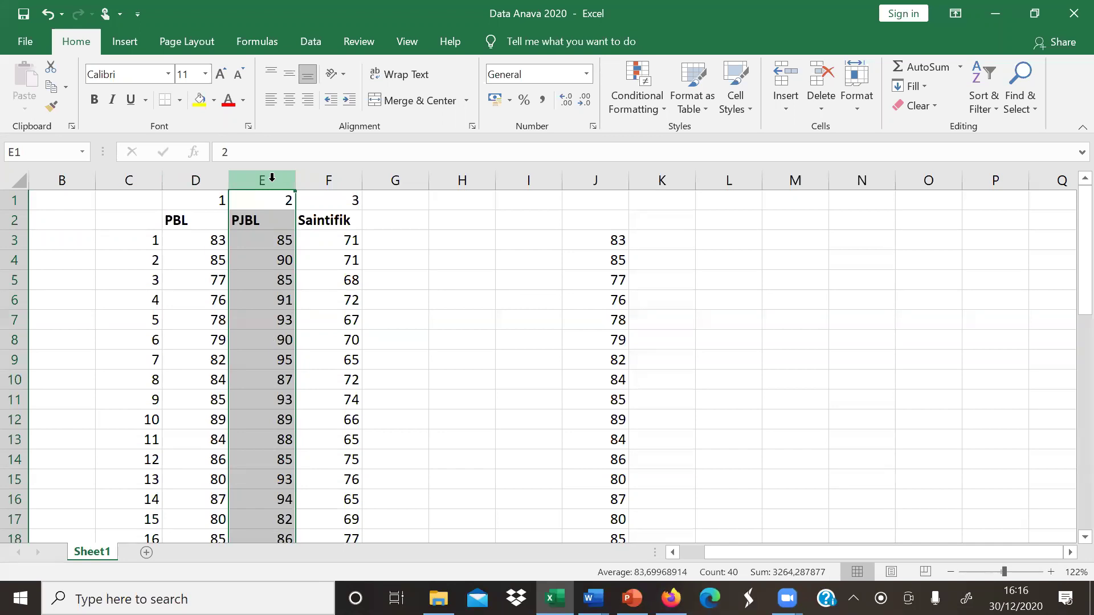
left_click(331, 180)
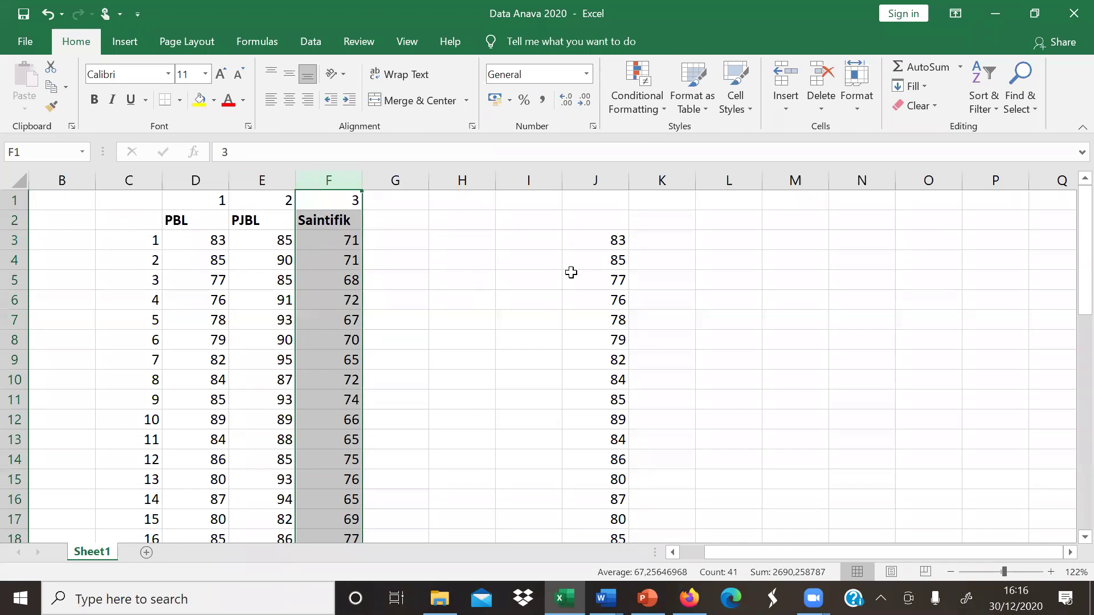
left_click(214, 244)
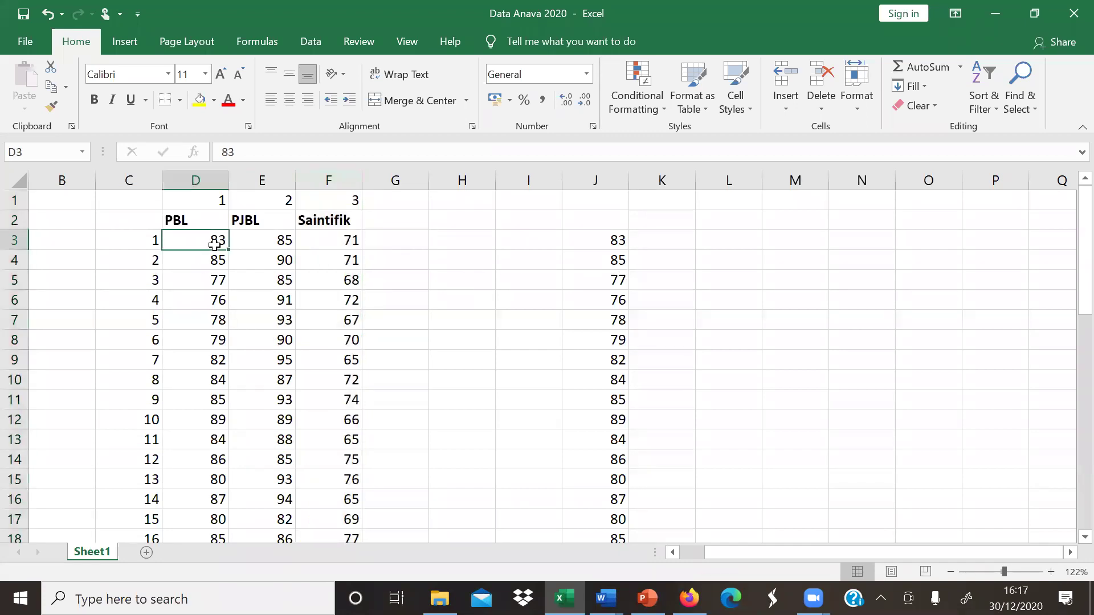
left_click(203, 217)
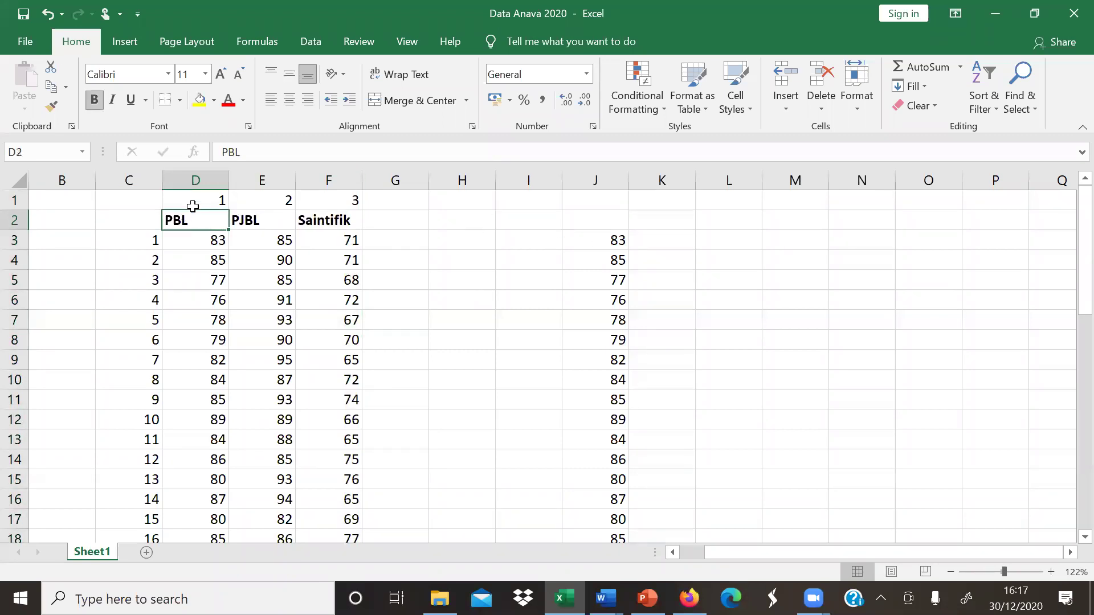
left_click(204, 198)
Enter the headings Skor in J2 and Metode in K2 above the stacked data columns
left_click(604, 218)
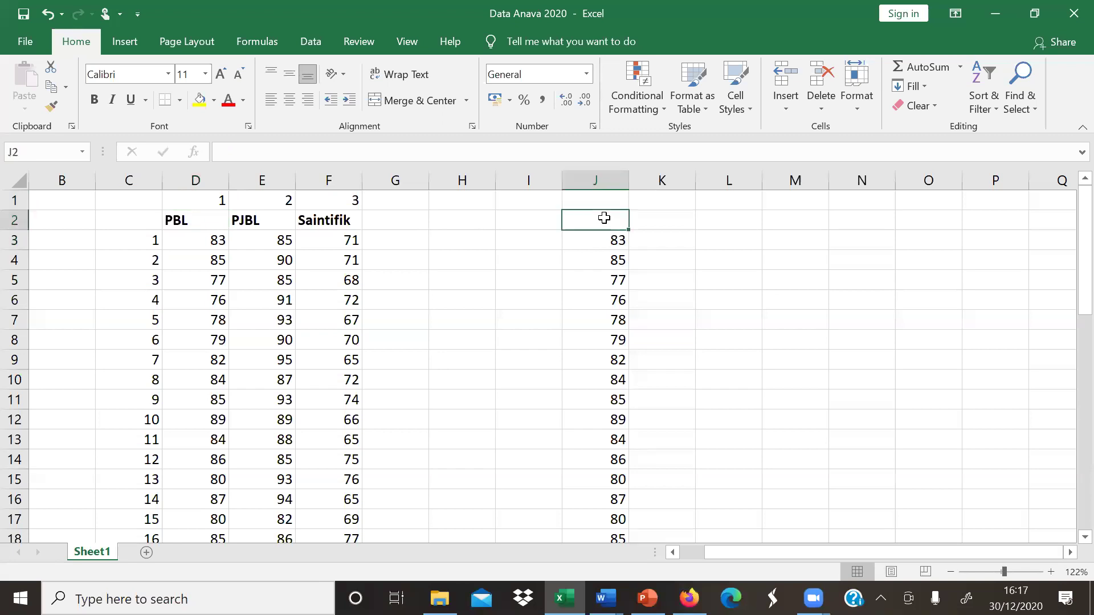
type("Skor")
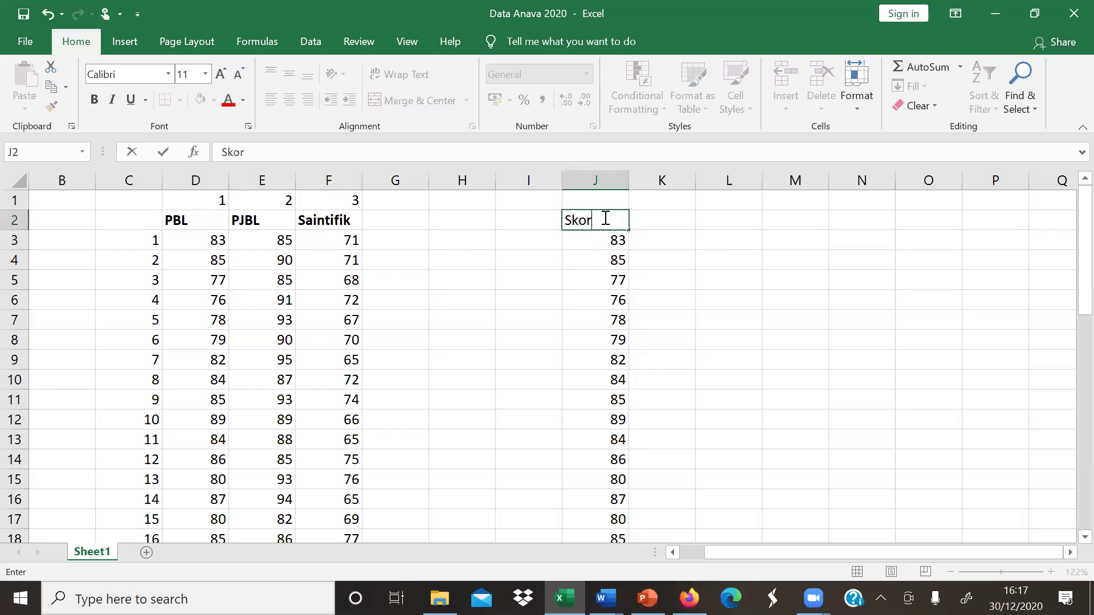
left_click(664, 222)
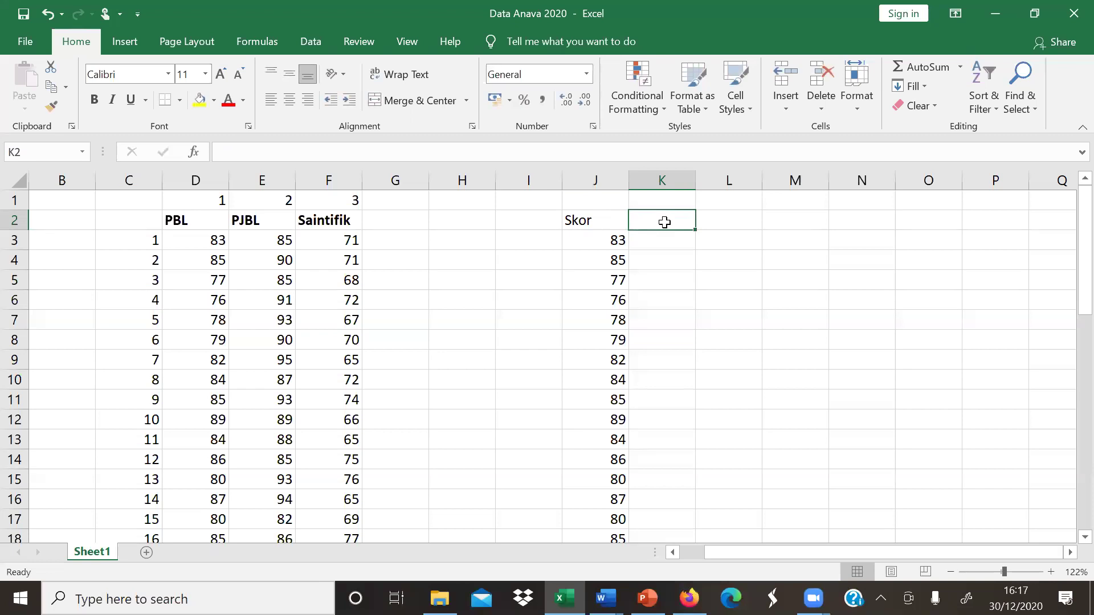
type("Metode")
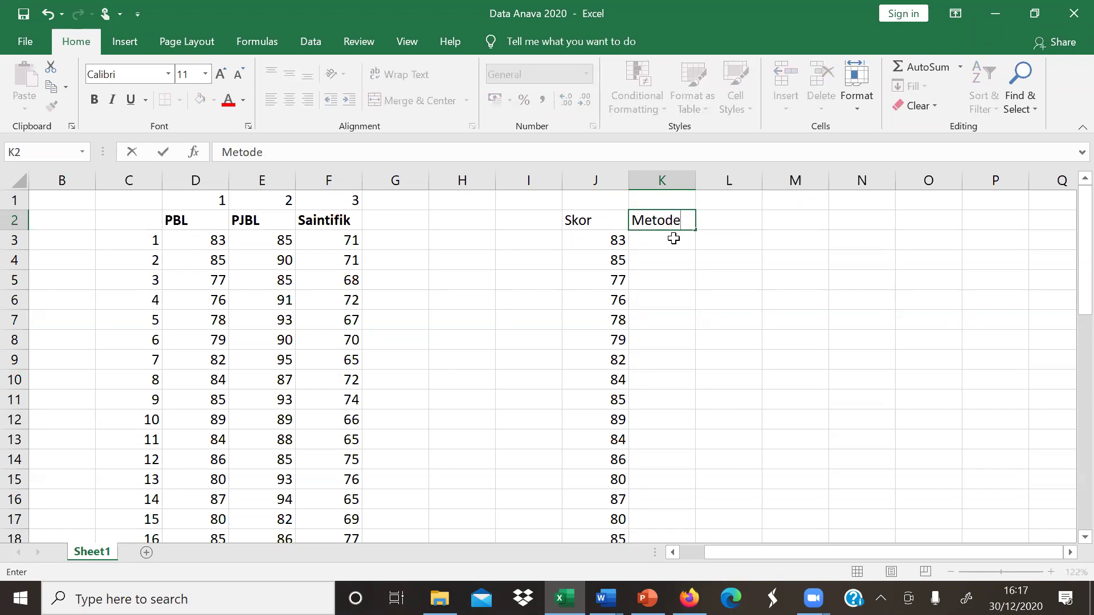
Enter the method code 1 in cells K3, K4 and K5
left_click(674, 238)
type("1")
key("Return")
type("1")
key("Return")
type("1")
key("Return")
Copy the code 1 from K5 into K6:K42 alongside the remaining PBL scores
key("Up")
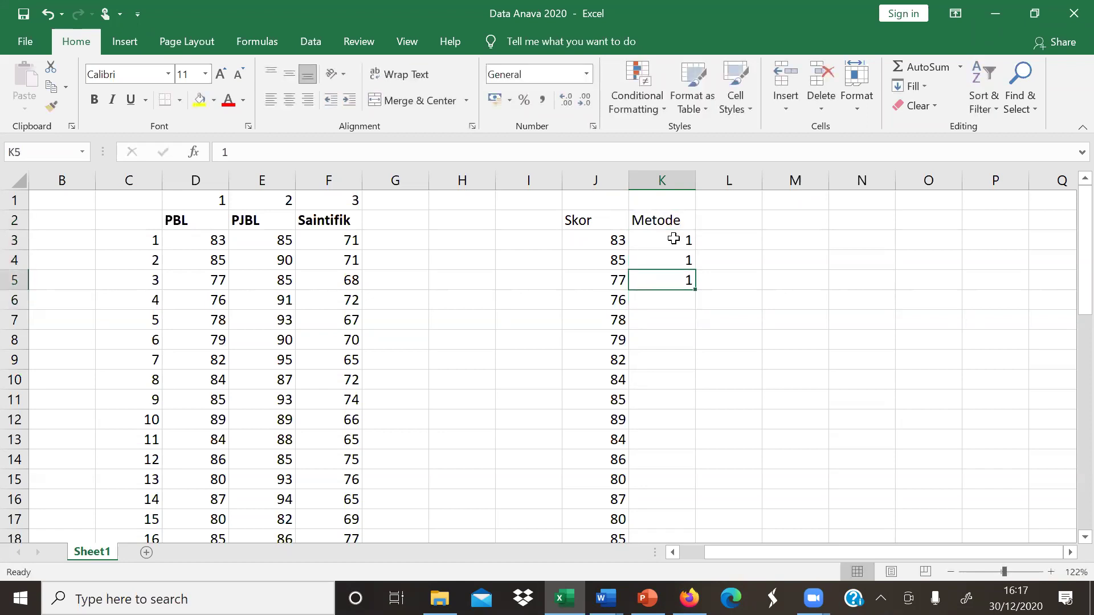
key("ctrl+c")
key("Down")
key("shift+Down")
key("shift+Down")
key("shift+Down")
key("shift+Down")
key("shift+Down")
key("shift+Down")
key("shift+Down")
key("shift+Down")
key("shift+Down")
key("shift+Down")
key("shift+Down")
key("shift+Down")
key("shift+Down")
key("shift+Down")
key("shift+Down")
key("shift+Down")
key("shift+Down")
key("shift+Down")
key("shift+Down")
key("shift+Down")
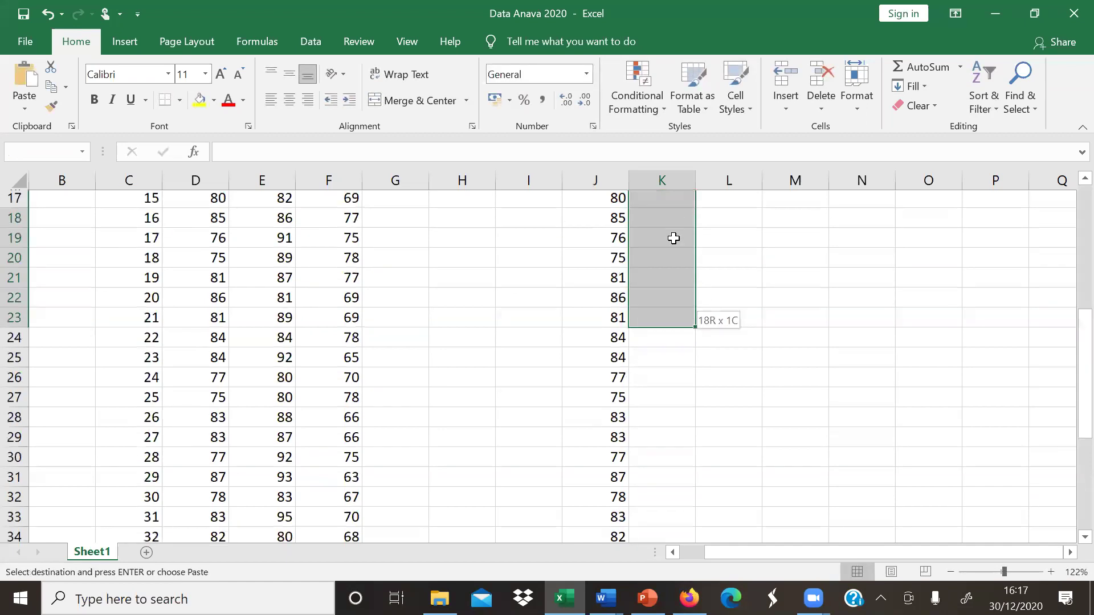
key("shift+Down")
key("shift+Down")
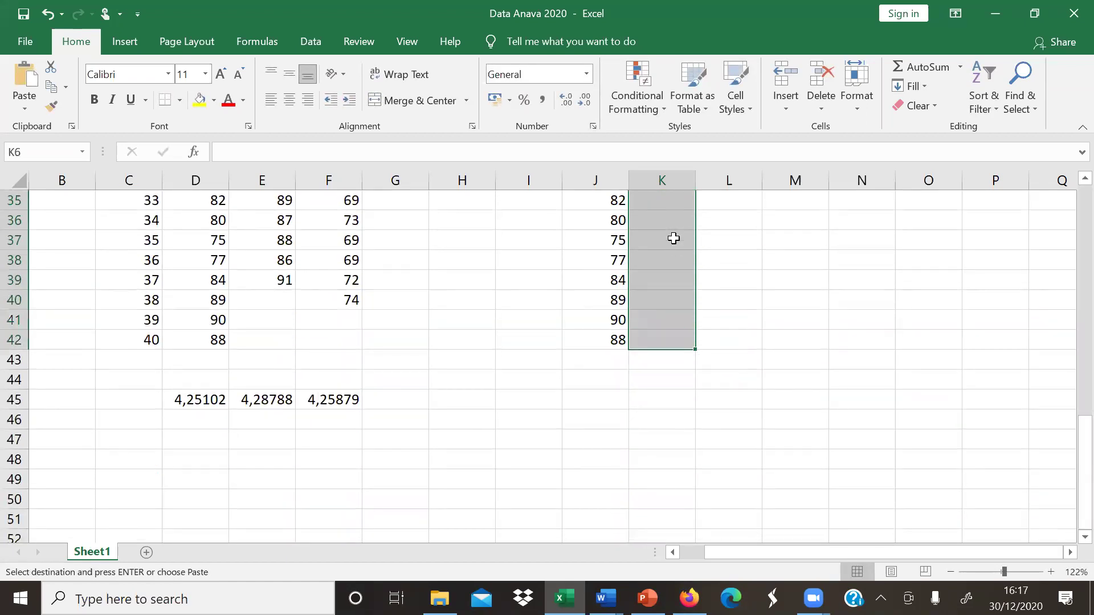
key("ctrl+v")
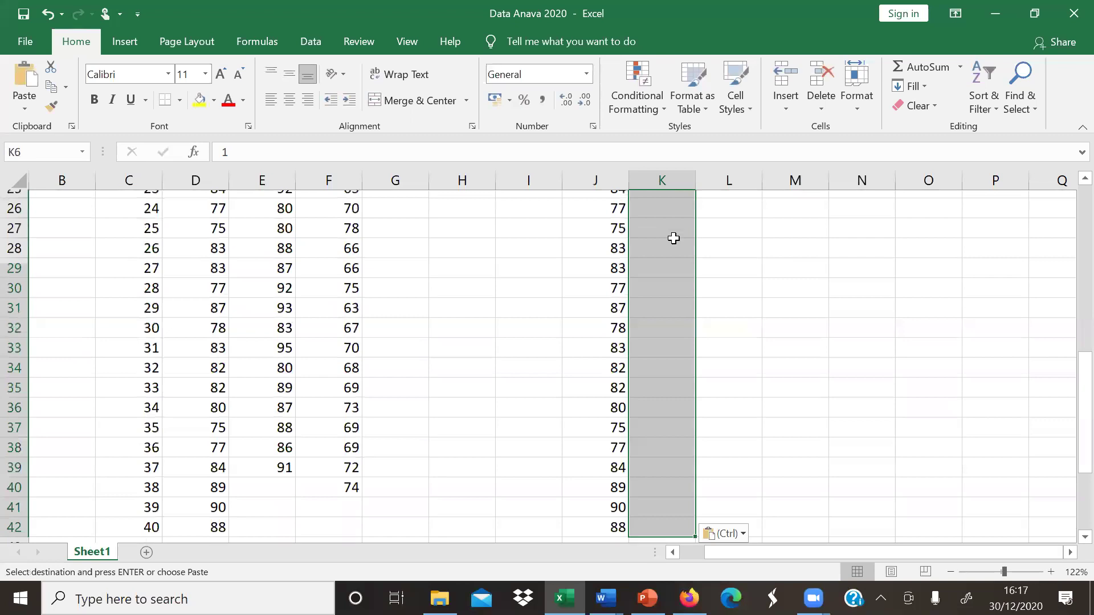
Copy the PJBL scores in E3:E39 to the Skor column, starting at J43 below the PBL scores
scroll(513, 251, "up", 8)
left_click(264, 238)
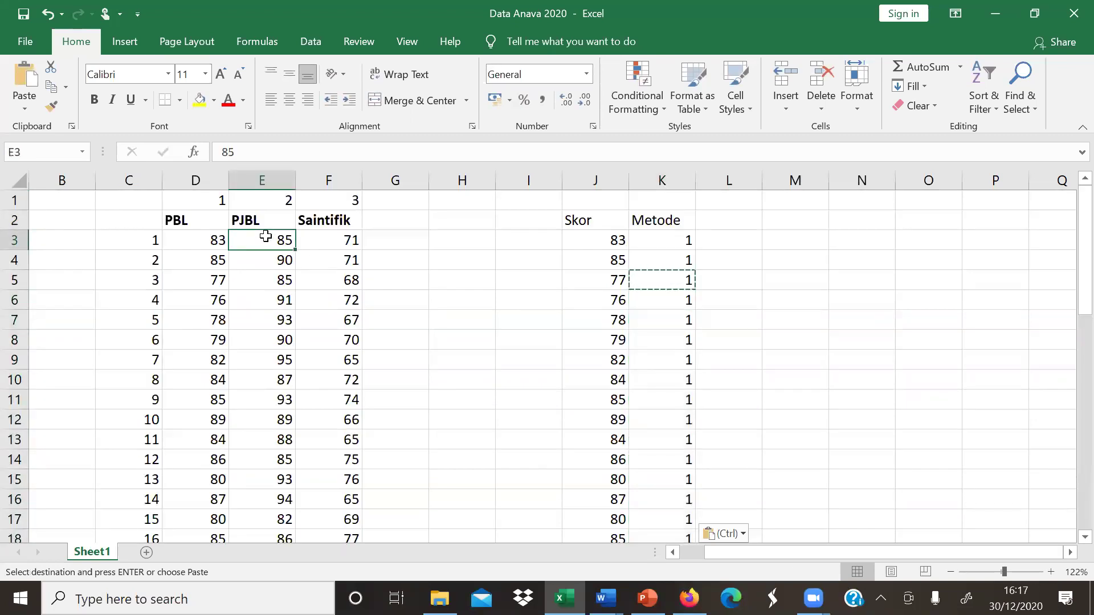
scroll(265, 236, "down", 11)
left_click_drag(265, 236, 266, 279)
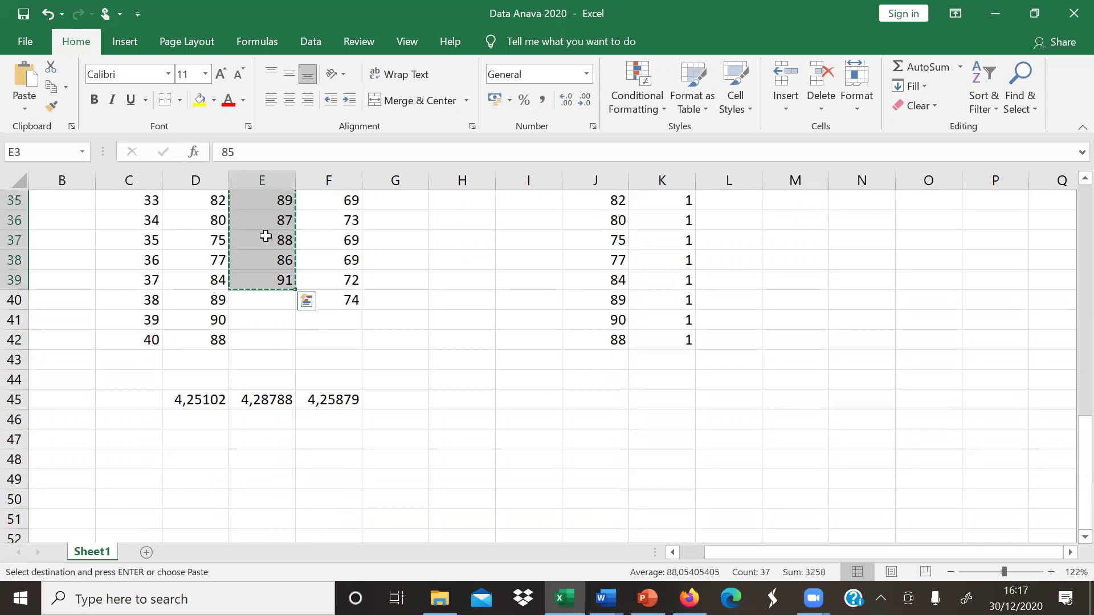
key("ctrl+c")
left_click(609, 368)
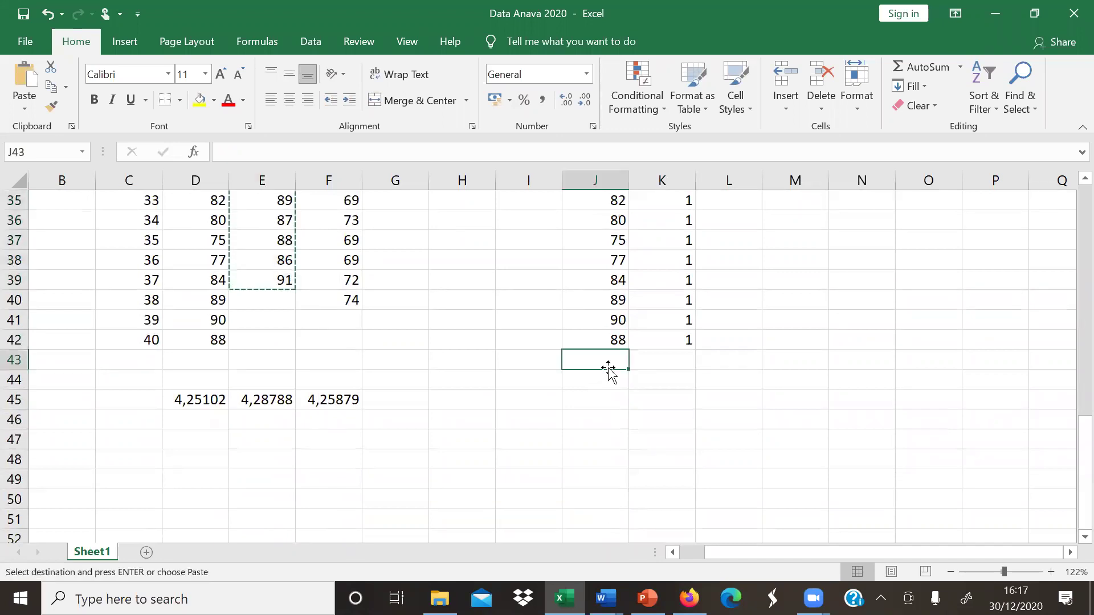
key("ctrl+v")
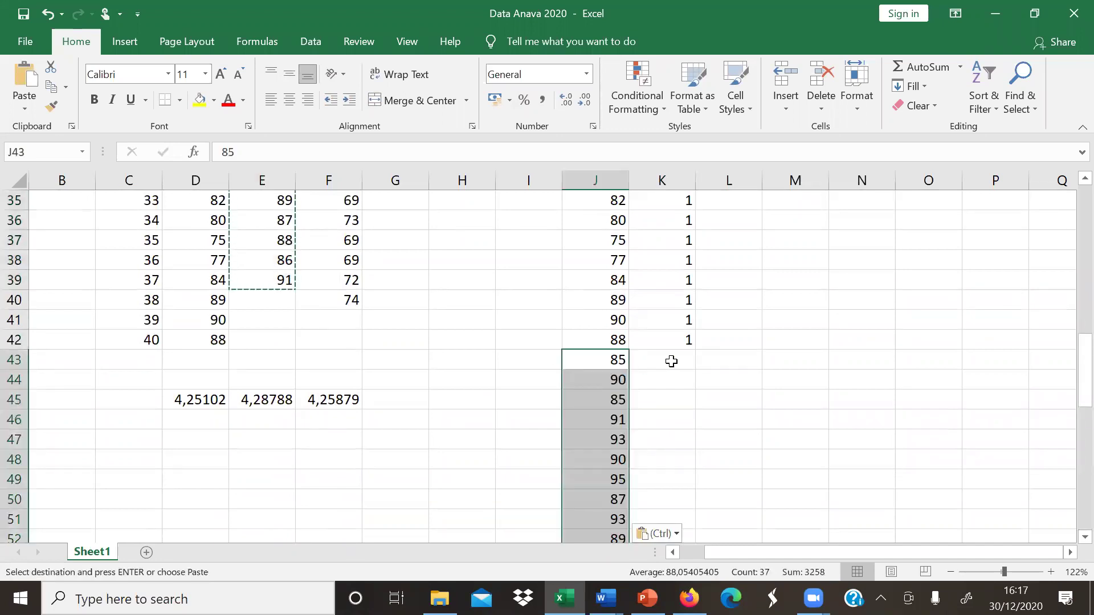
Enter the method code 2 in K43 and K44 beside the first two PJBL scores
left_click(667, 361)
type("2")
key("Return")
type("2")
key("Return")
Copy the code 2 from K44 into K45:K79 alongside the remaining PJBL scores
key("Up")
key("ctrl+c")
key("Down")
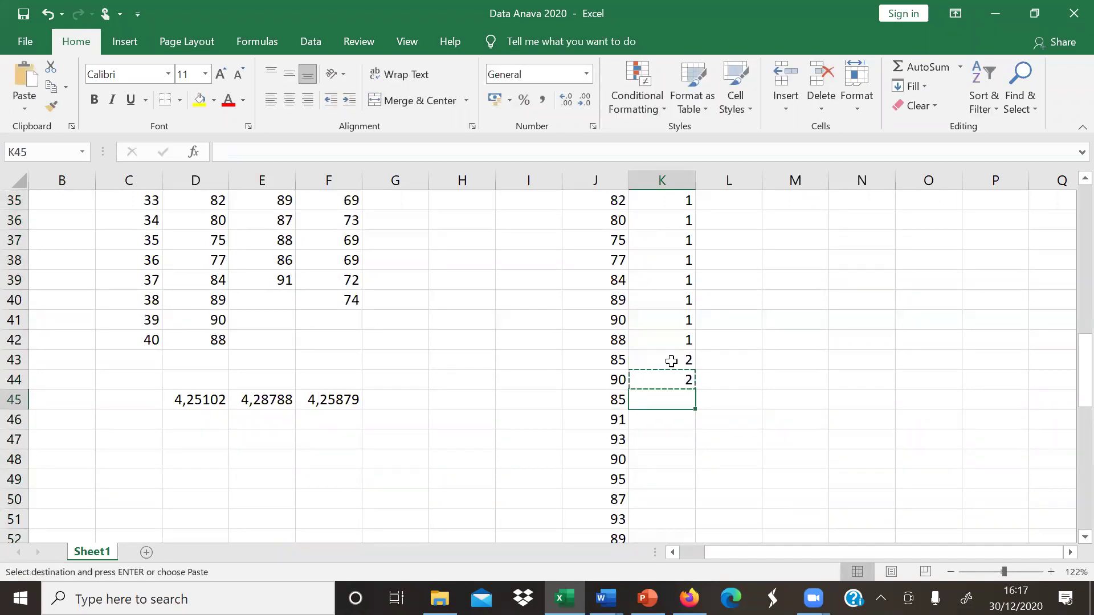
key("shift+Down")
key("shift+Down")
key("shift+Down")
key("shift+Down")
key("shift+Down")
key("shift+Down")
key("shift+Down")
key("shift+Down")
key("shift+Down")
key("shift+Down")
key("shift+Down")
key("shift+Down")
key("shift+Down")
key("shift+Down")
key("shift+Down")
key("shift+Down")
key("shift+Down")
key("shift+Down")
key("shift+Down")
key("shift+Down")
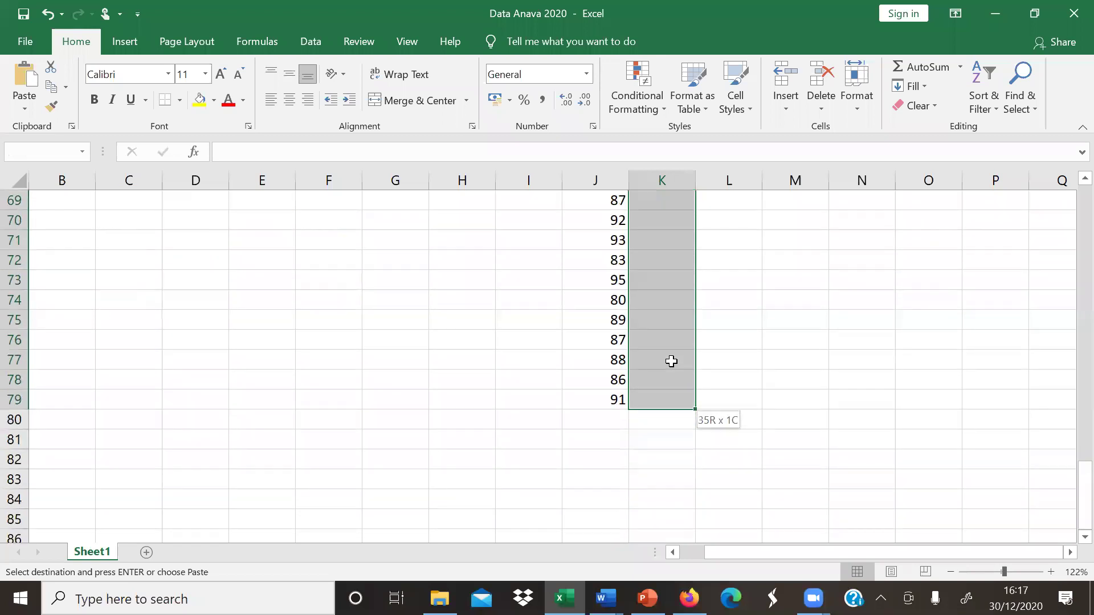
key("ctrl+v")
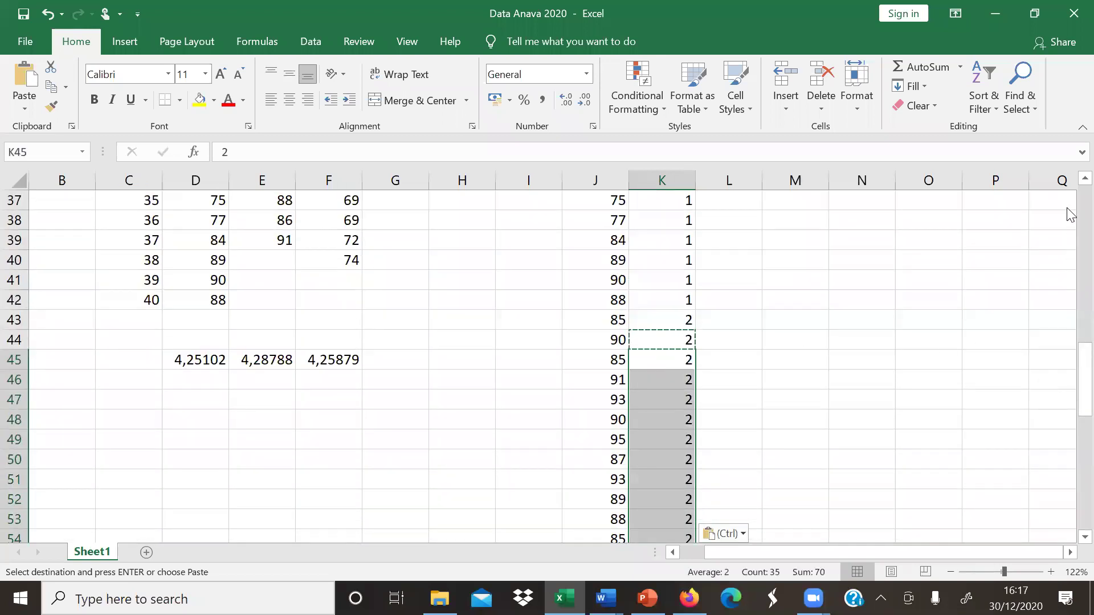
Copy the Saintifik scores in F3:F40 to the Skor column, starting at J80 below the PJBL scores
left_click_drag(1068, 376, 1069, 212)
left_click(342, 241)
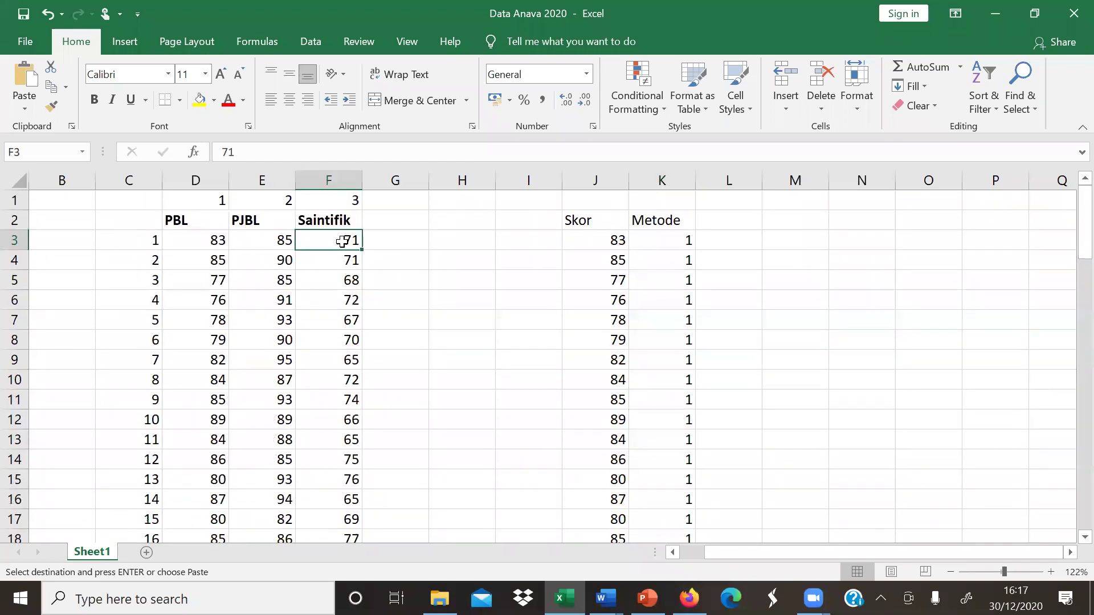
scroll(342, 238, "down", 11)
left_click_drag(342, 241, 342, 300)
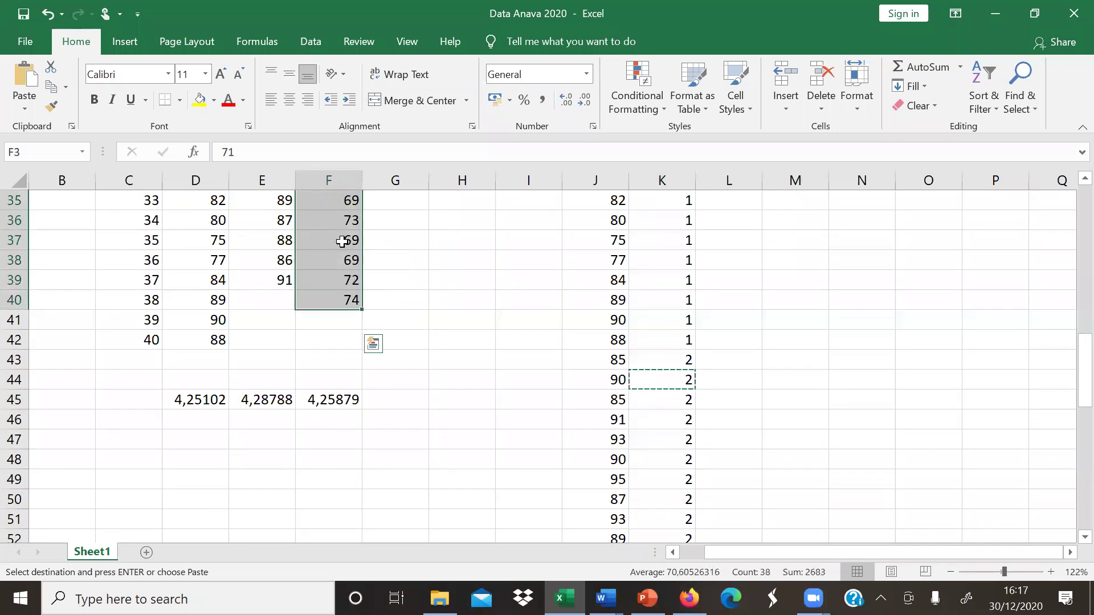
key("ctrl+c")
left_click_drag(1069, 345, 1069, 533)
scroll(1069, 536, "down", 1)
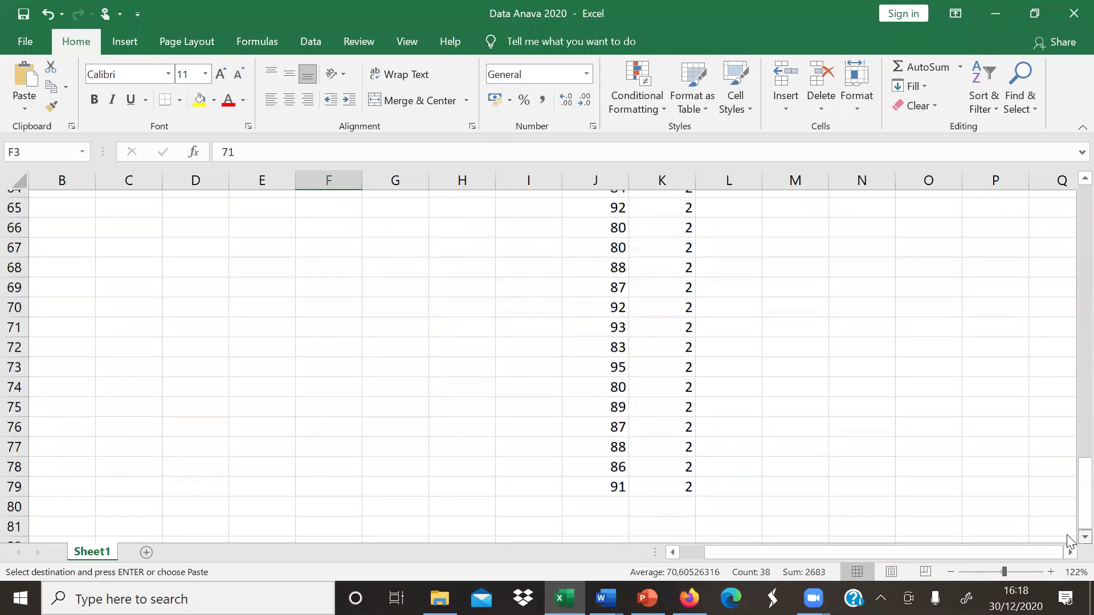
left_click(611, 493)
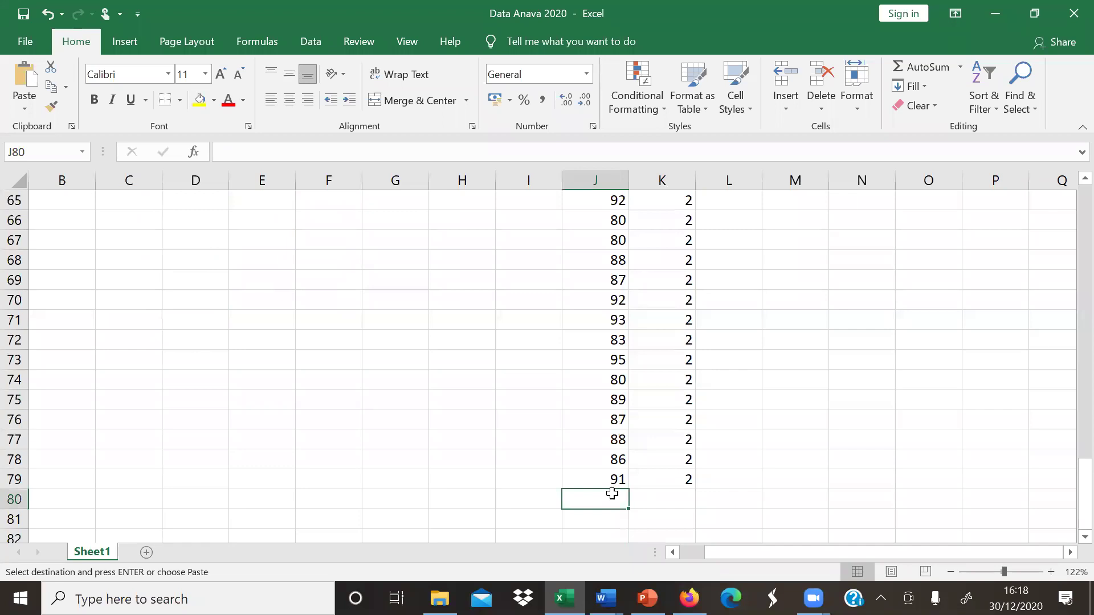
key("ctrl+v")
Enter the method code 3 in K80 and K81 beside the first two Saintifik scores
left_click(686, 499)
key("Escape")
key("Down")
type("3")
key("Return")
Copy the code 3 from K81 into K82:K117 alongside the remaining Saintifik scores
key("Up")
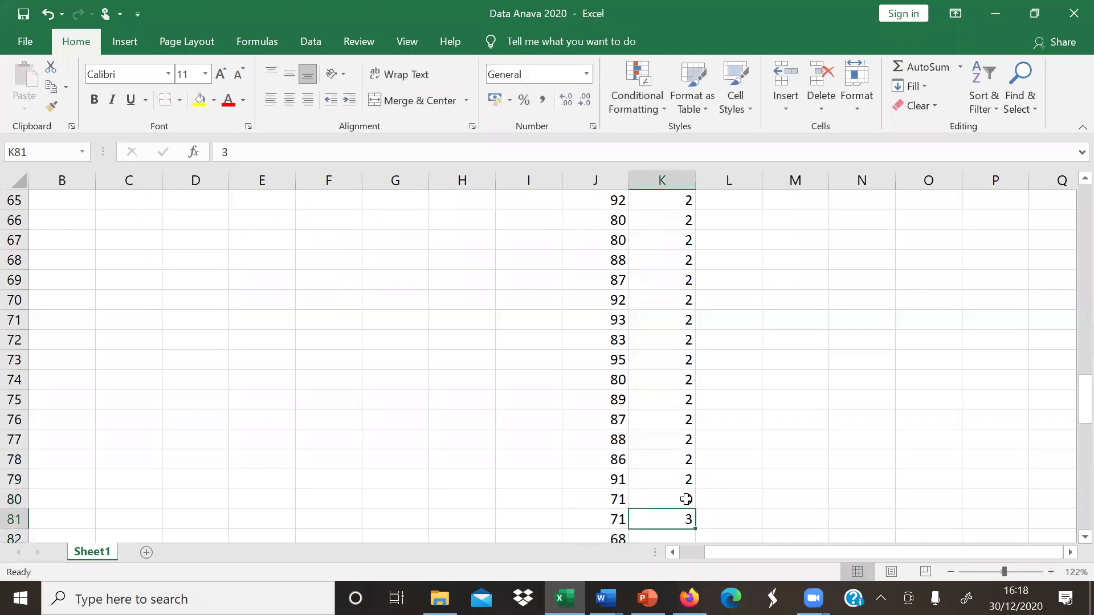
key("ctrl+c")
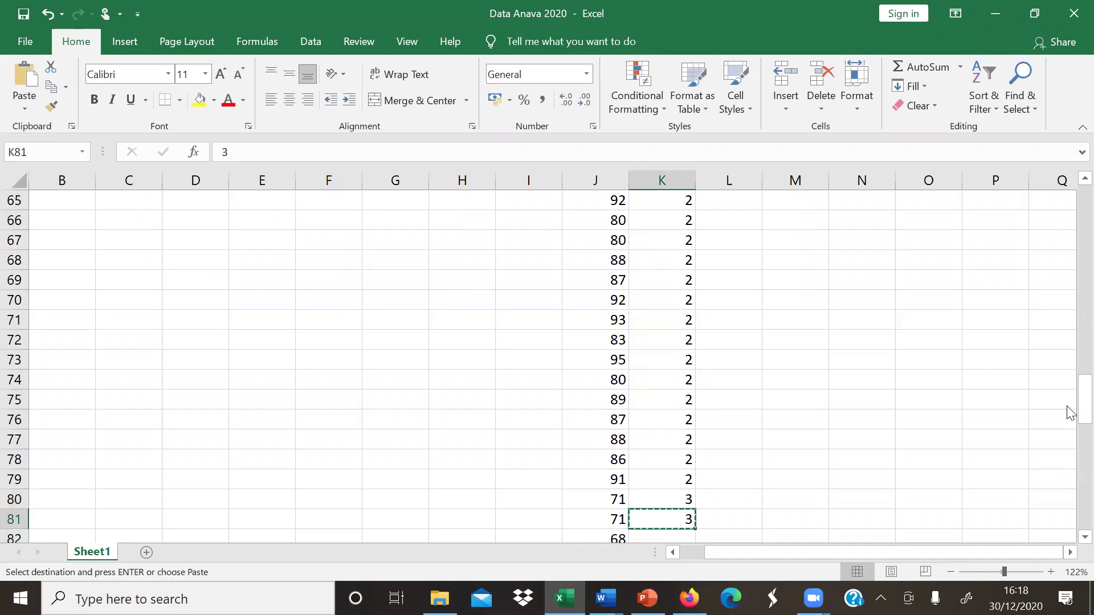
left_click_drag(1070, 412, 1067, 455)
left_click(676, 218)
left_click_drag(675, 219, 676, 218)
scroll(675, 218, "down", 11)
key("ctrl+v")
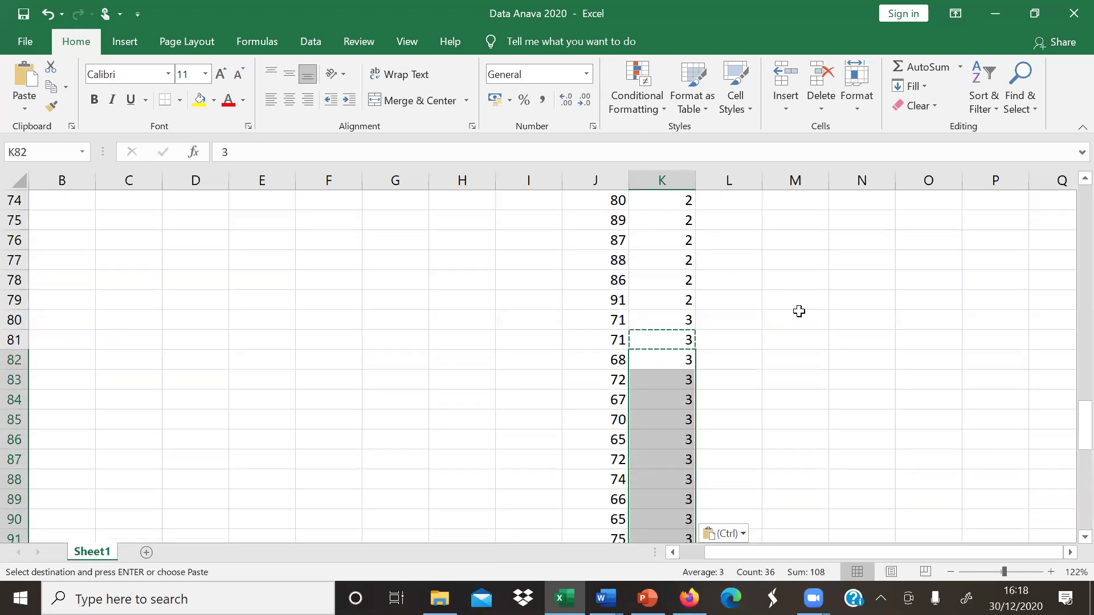
Return to the start of the data and end copy mode
left_click(799, 311)
left_click_drag(1086, 426, 1030, 162)
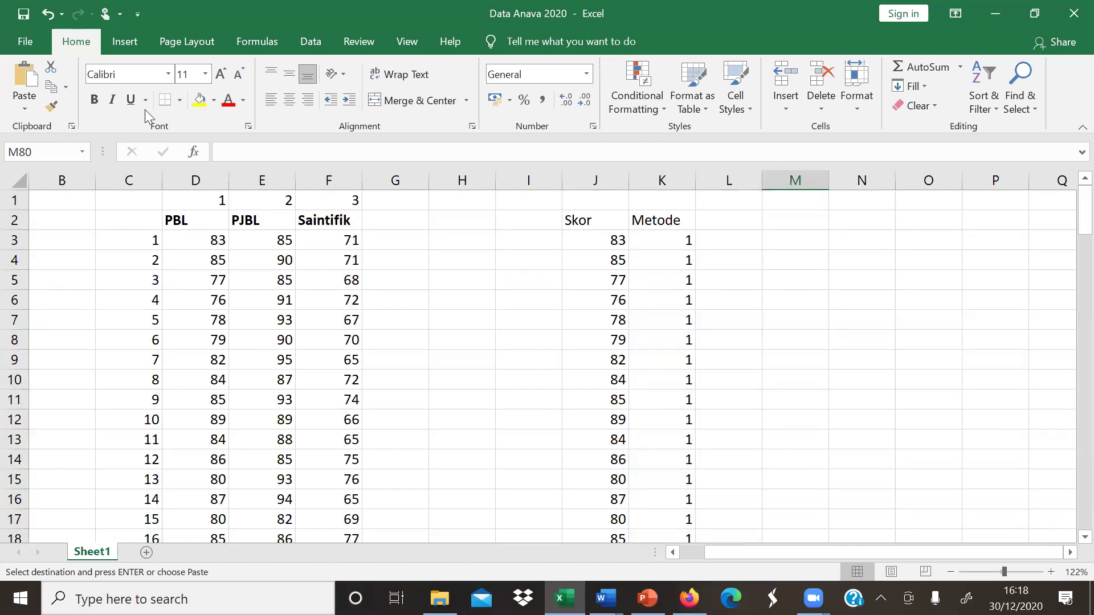
left_click(35, 49)
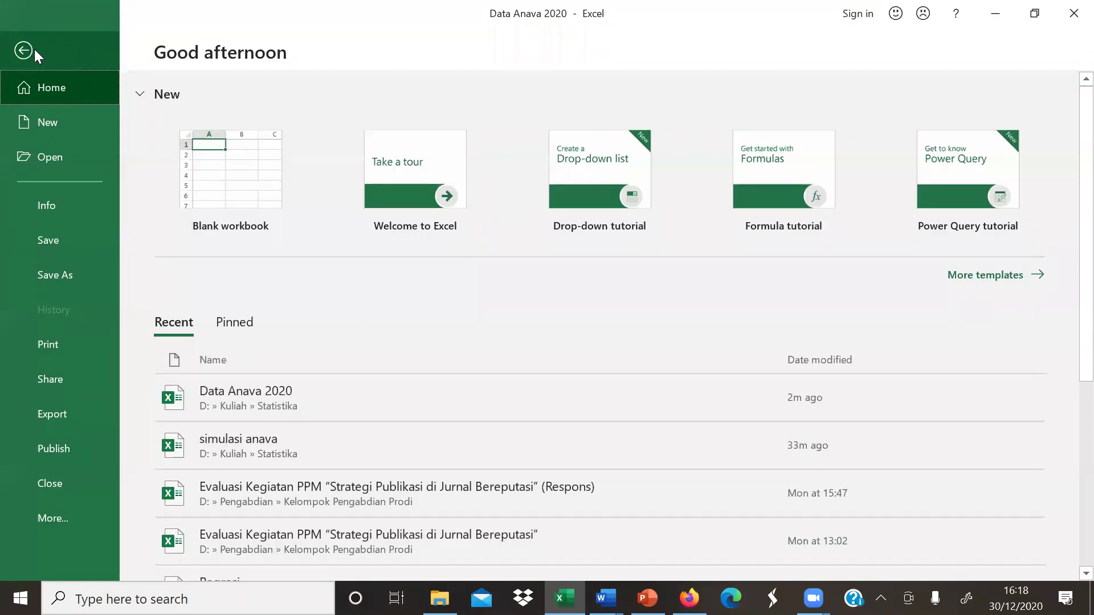
left_click(34, 49)
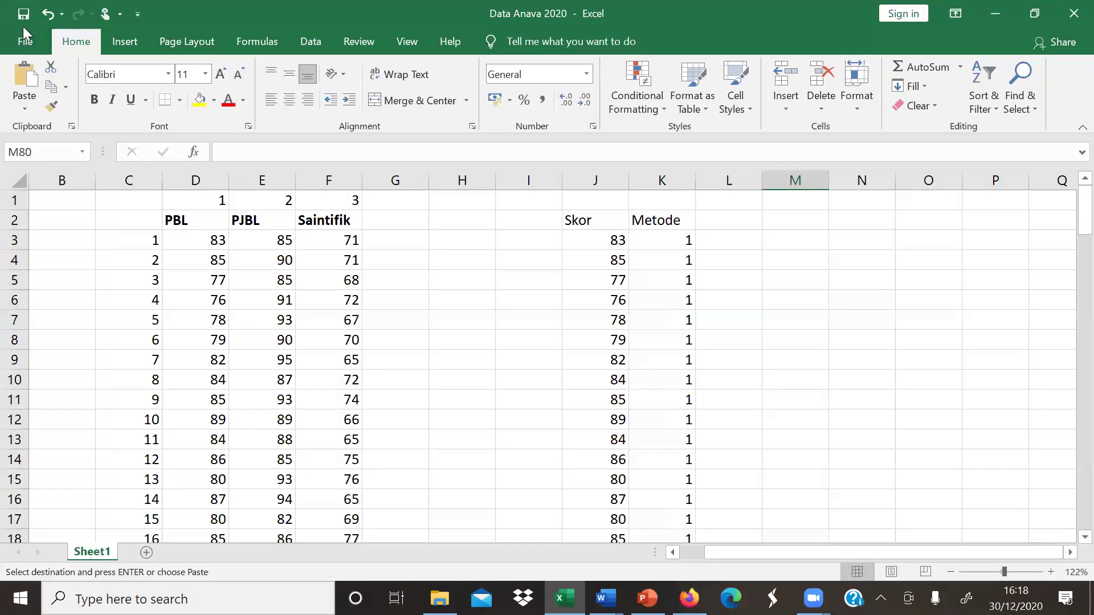
key("Escape")
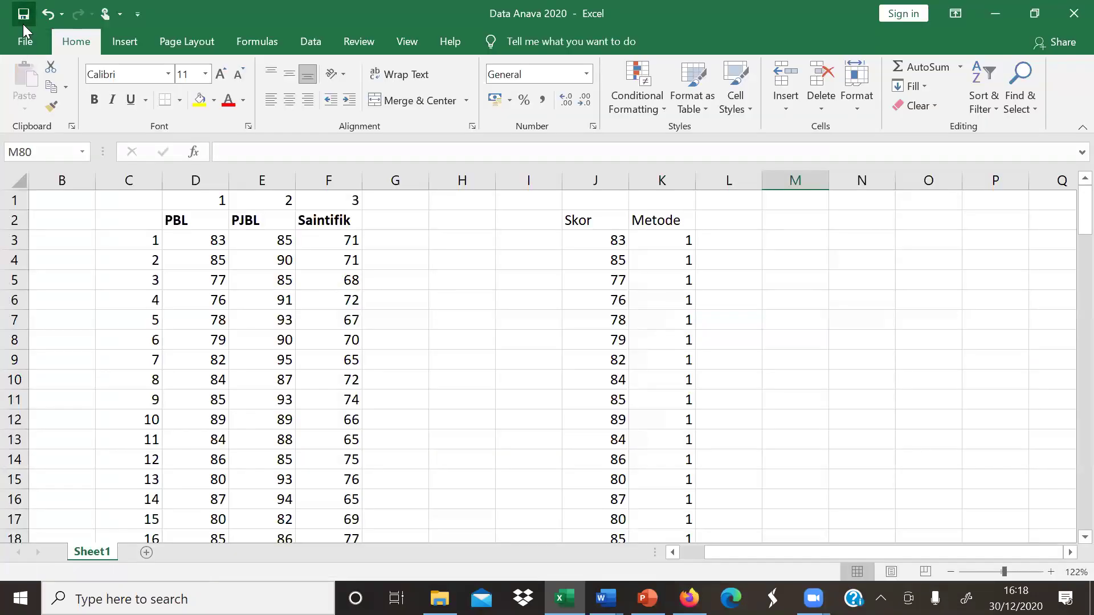
Start IBM SPSS Statistics and bring up its empty Data Editor window
left_click(1081, 222)
left_click_drag(1068, 302, 1071, 196)
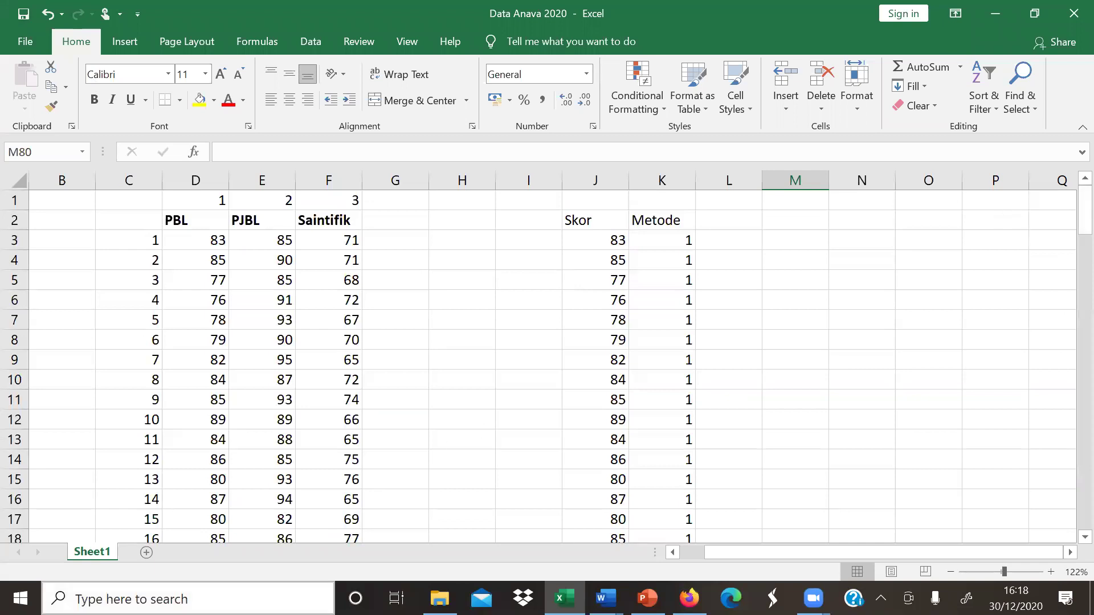
left_click(188, 599)
type("sps")
left_click(591, 195)
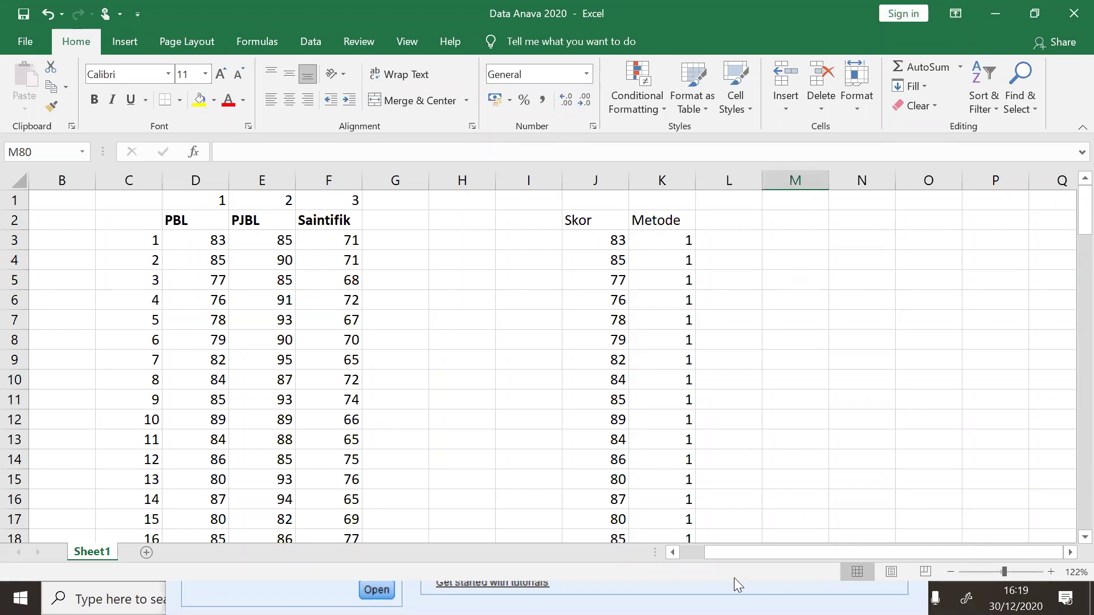
left_click(834, 473)
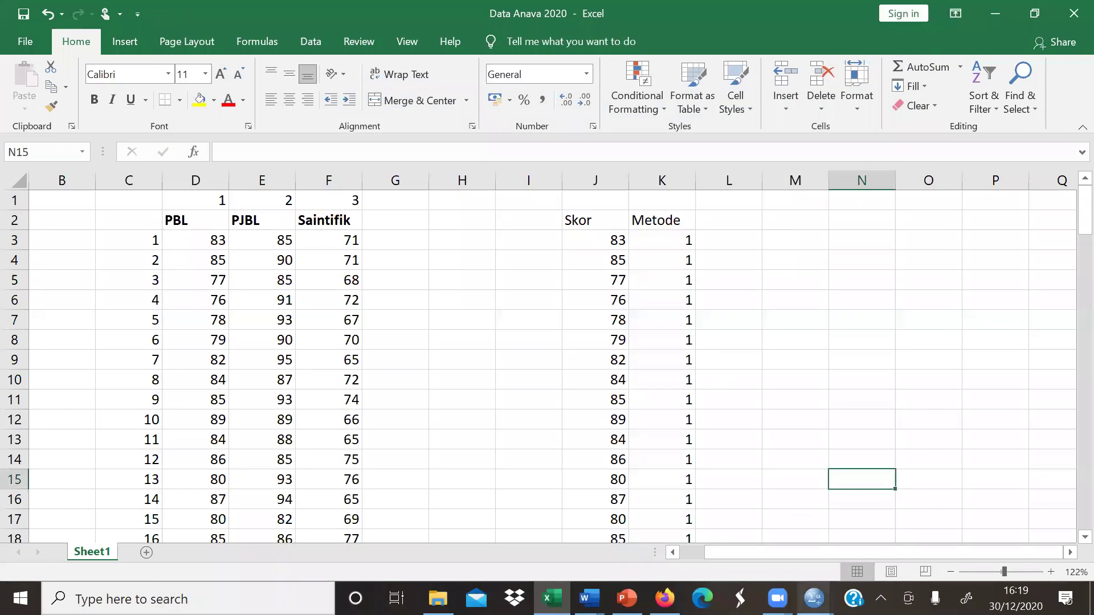
left_click(814, 599)
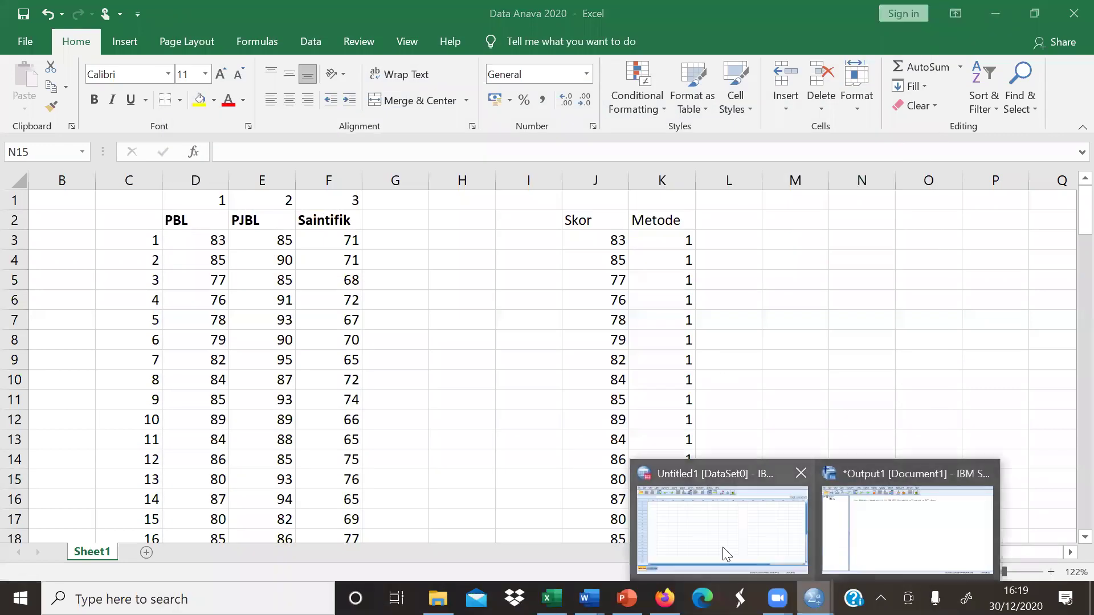
left_click(722, 547)
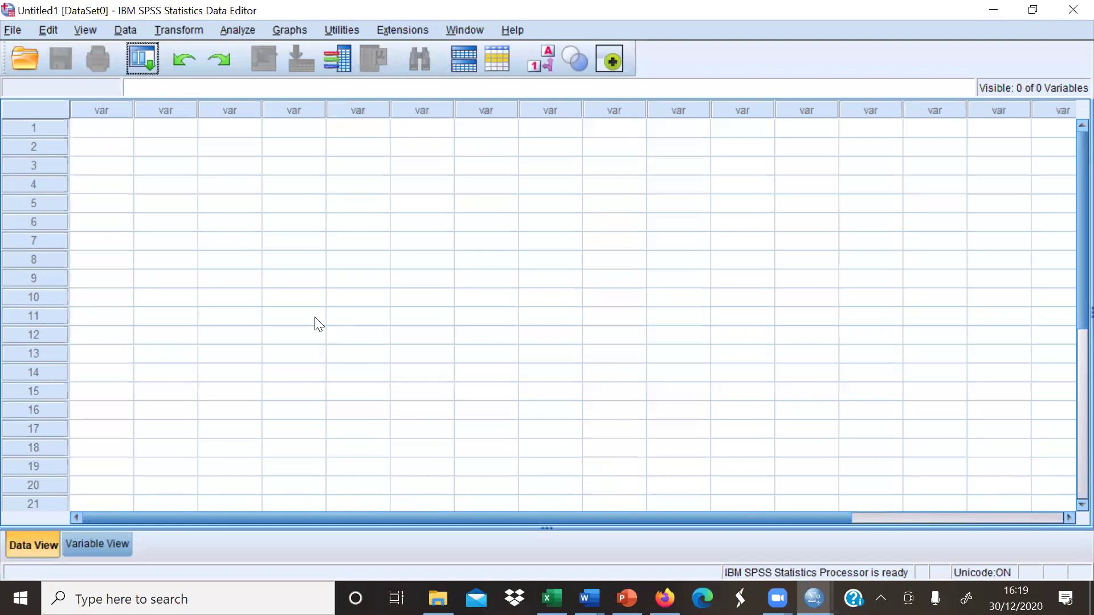
Switch back to the Excel workbook and copy the Skor and Metode values in J3:K117, without the headers
mouse_move(551, 598)
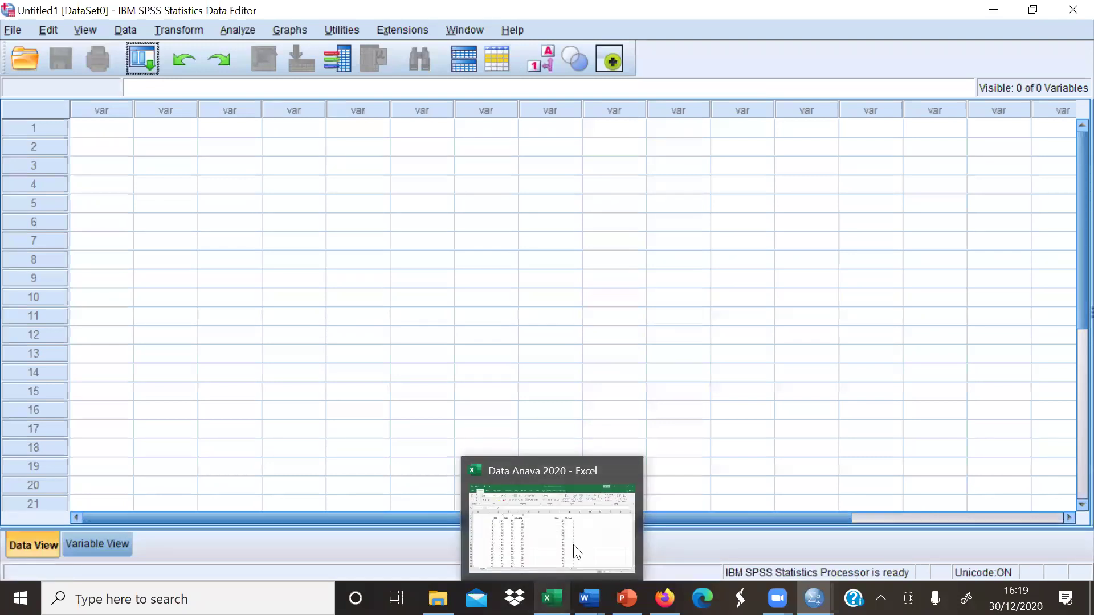
left_click(577, 552)
left_click(584, 245)
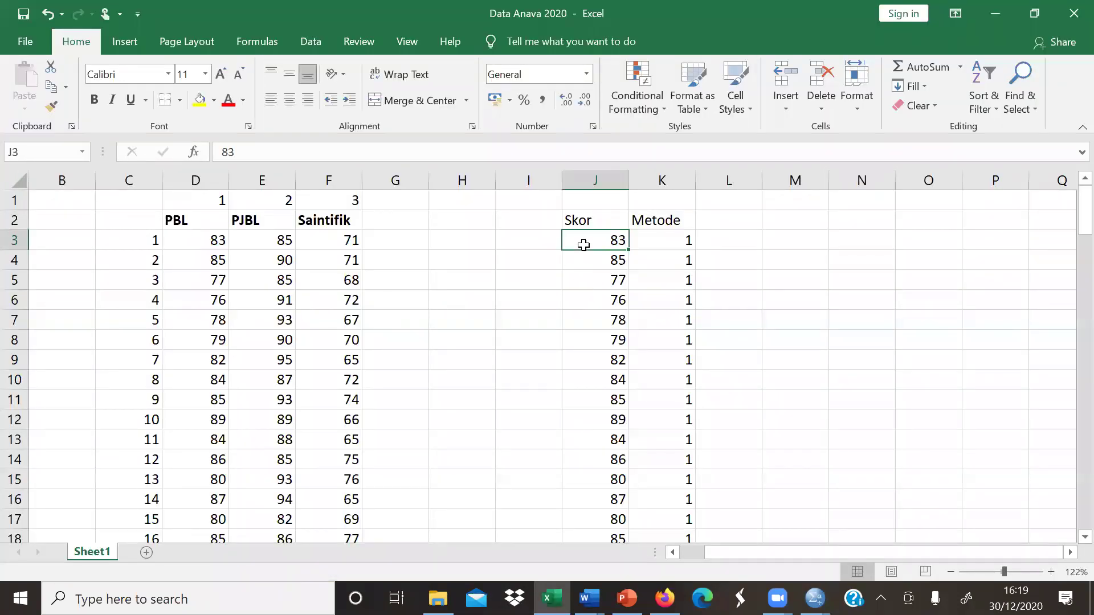
key("shift+Right")
scroll(584, 245, "down", 17)
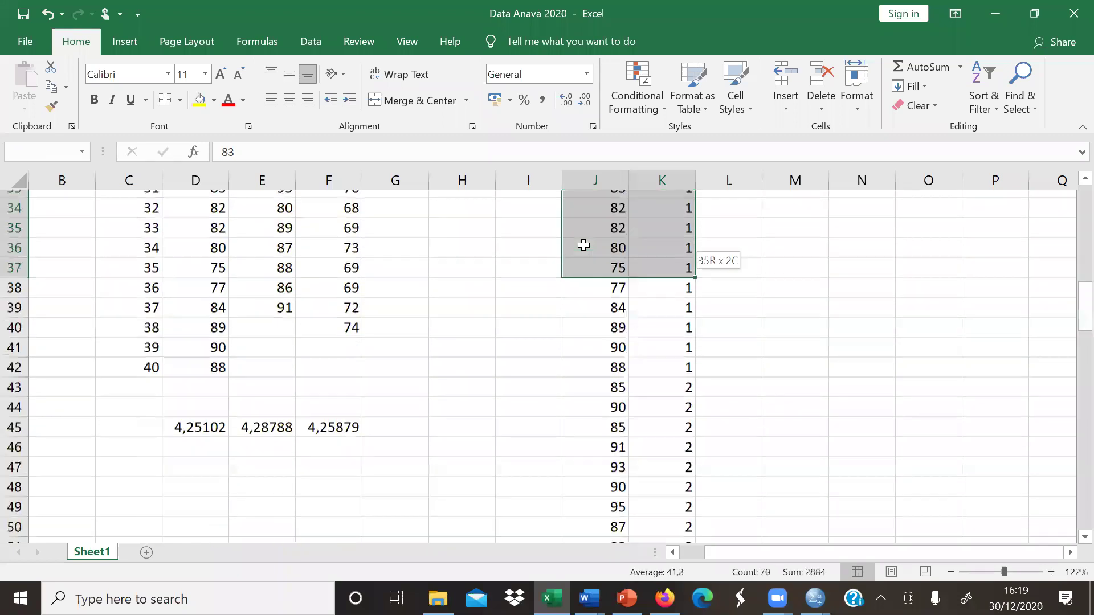
scroll(584, 245, "down", 17)
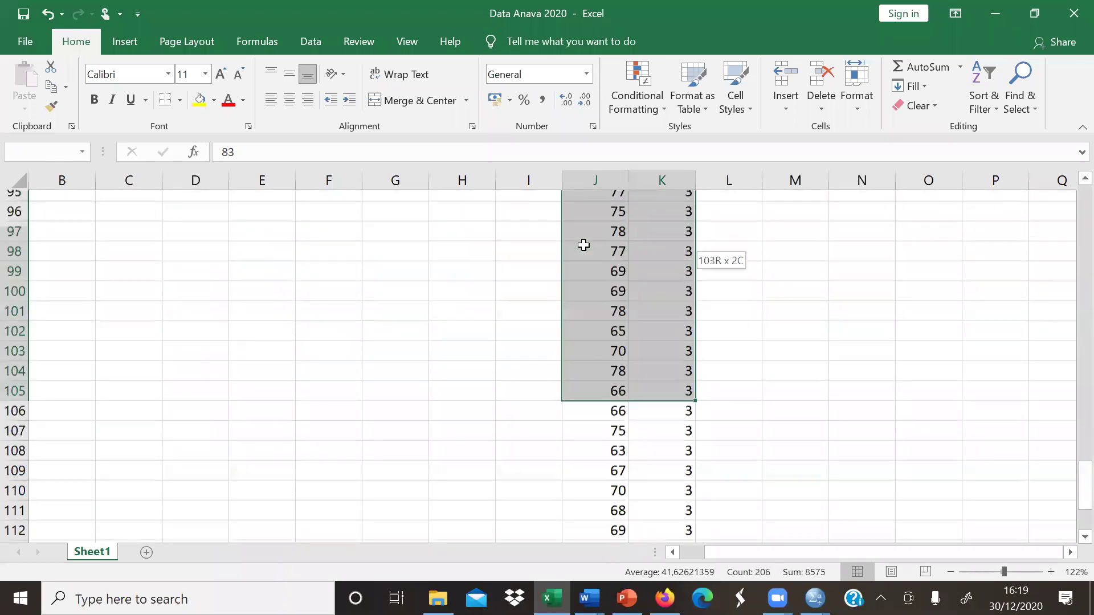
key("shift+Down")
key("shift+Down")
key("shift+Down")
key("shift+Down")
key("shift+Down")
key("shift+Down")
key("shift+Down")
key("shift+Down")
key("shift+Down")
key("shift+Down")
key("shift+Down")
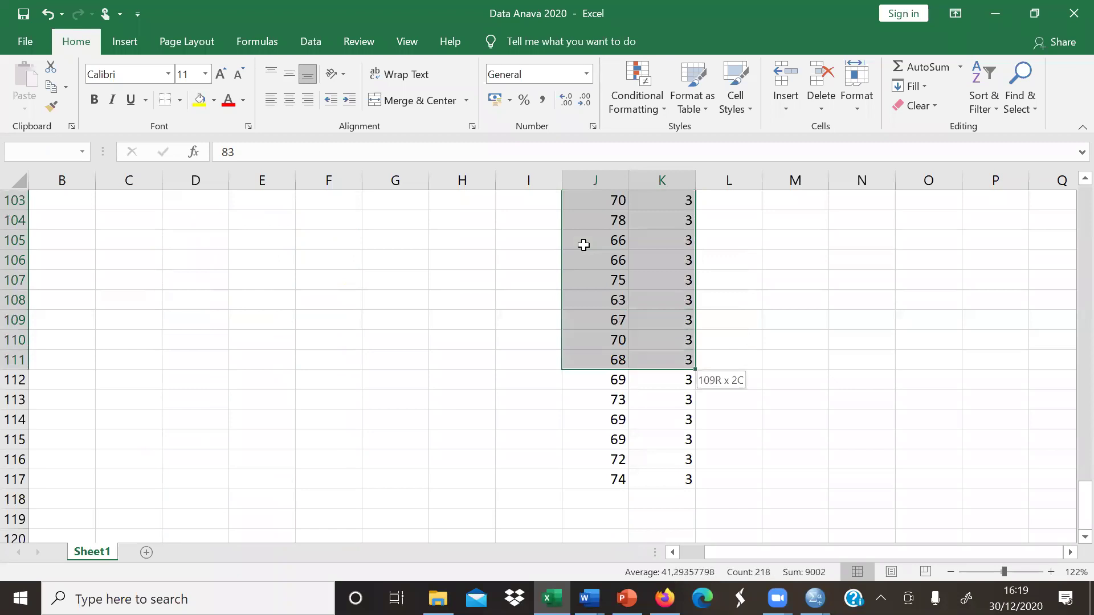
key("shift+Down")
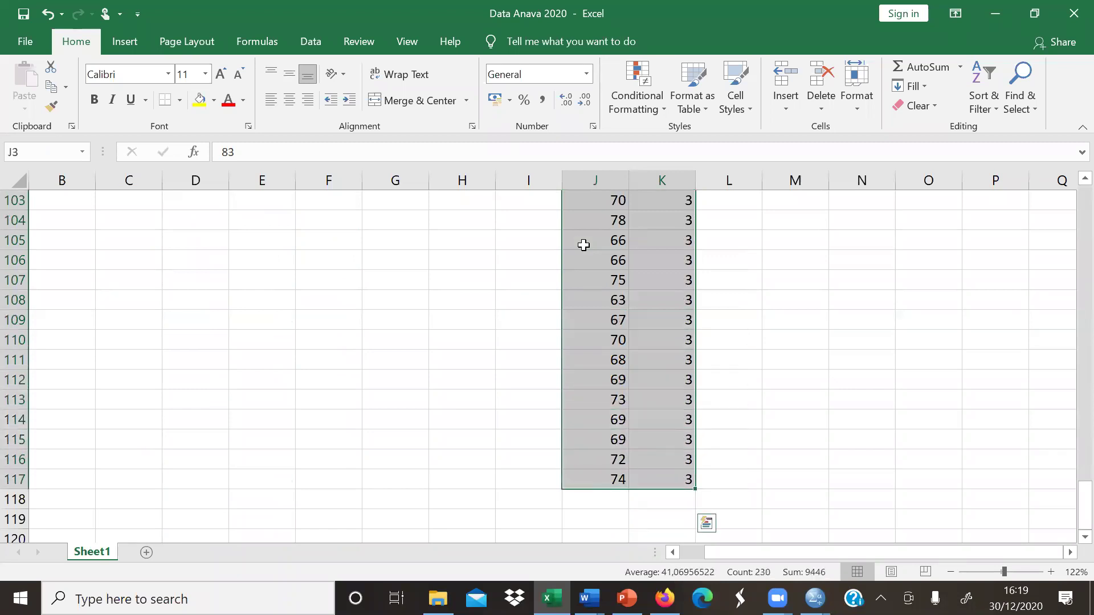
key("ctrl+c")
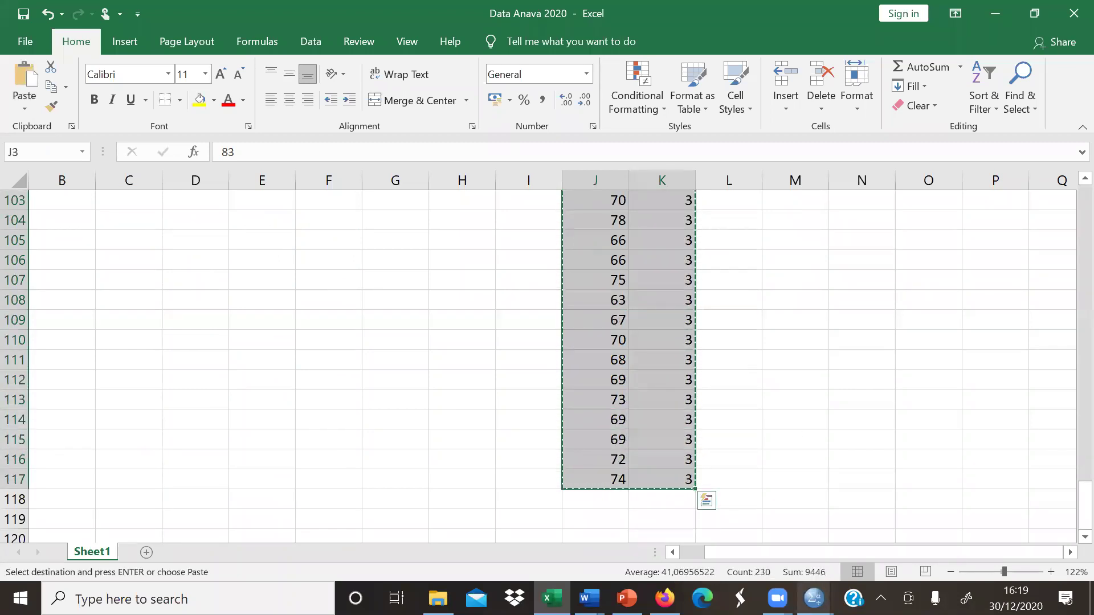
Switch to the SPSS Data Editor, paste the copied data from row 1 of the first column, and check the pasted rows
left_click(814, 598)
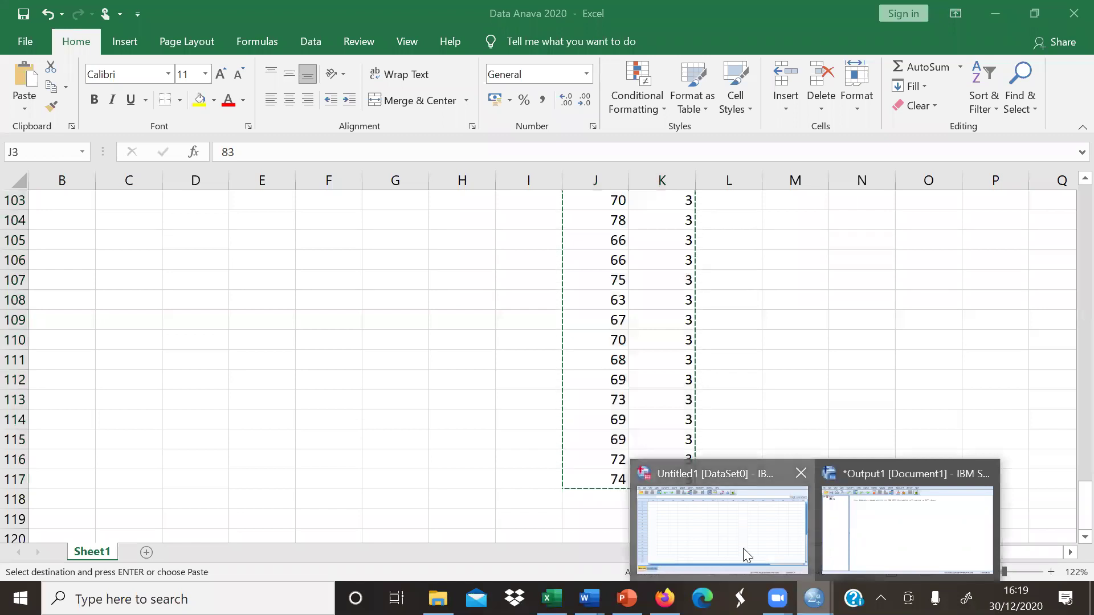
left_click(743, 548)
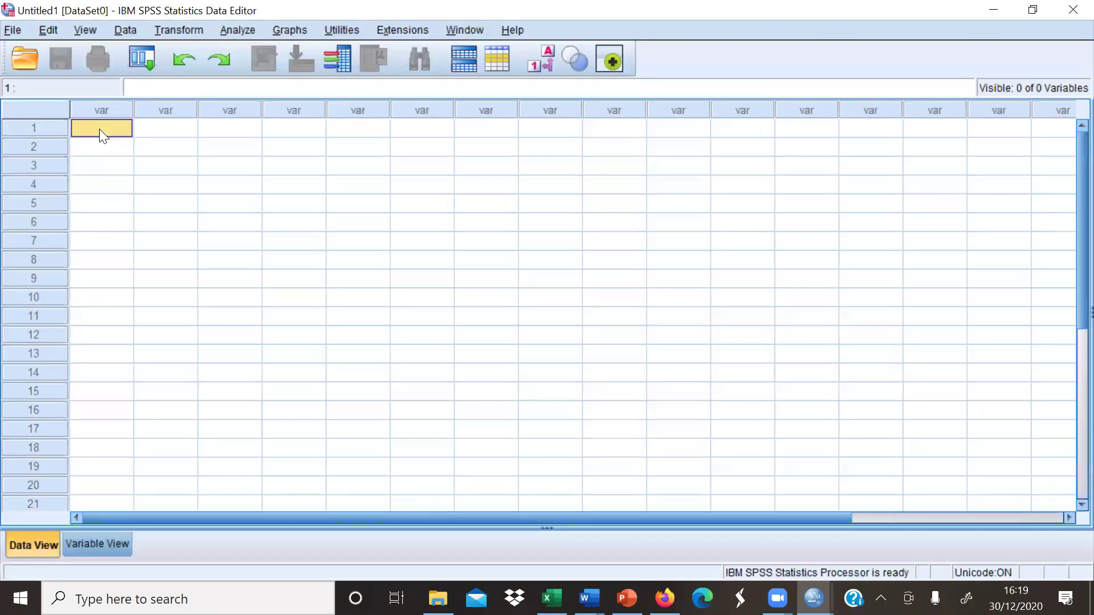
key("ctrl+v")
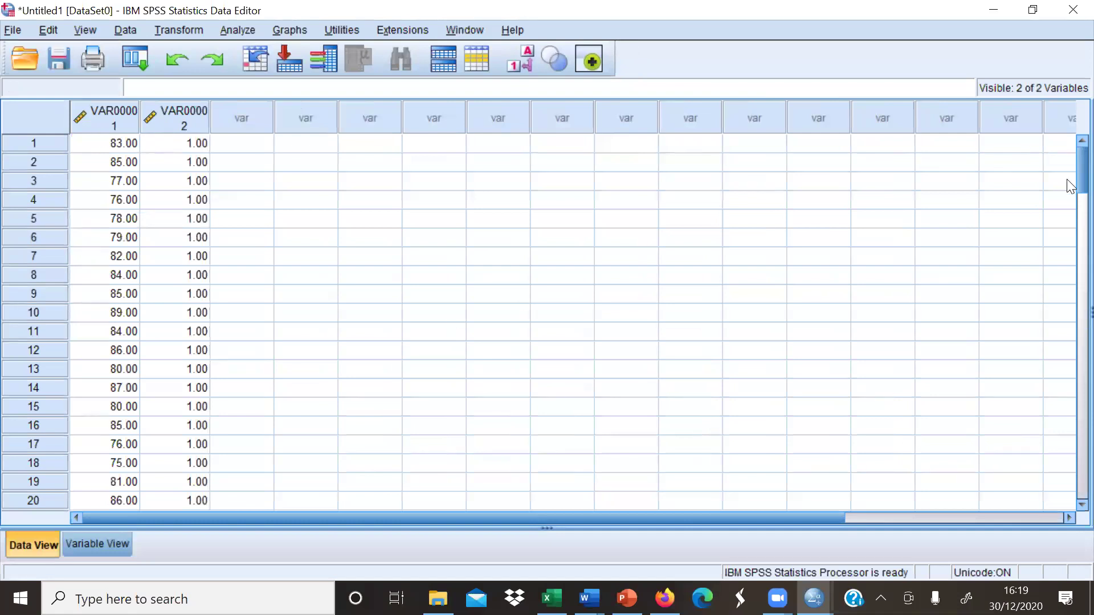
scroll(1067, 359, "down", 20)
scroll(1067, 481, "up", 5)
scroll(1076, 359, "up", 20)
In the variable definitions, name the first variable Skor and label it "Prestasi Belajar Siswa"
left_click(94, 543)
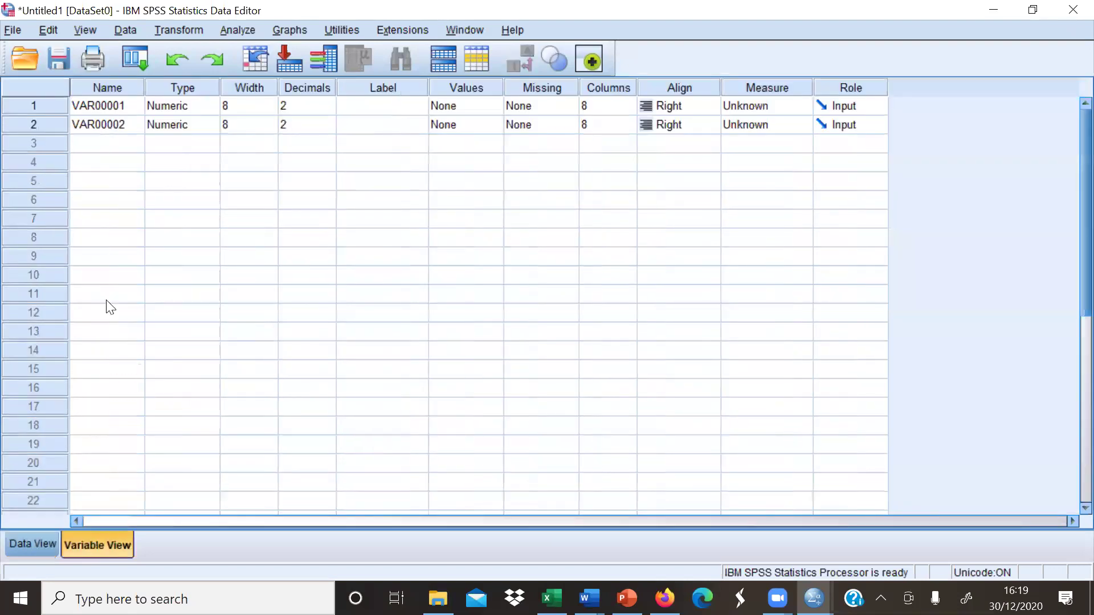
left_click(107, 106)
type("Skor")
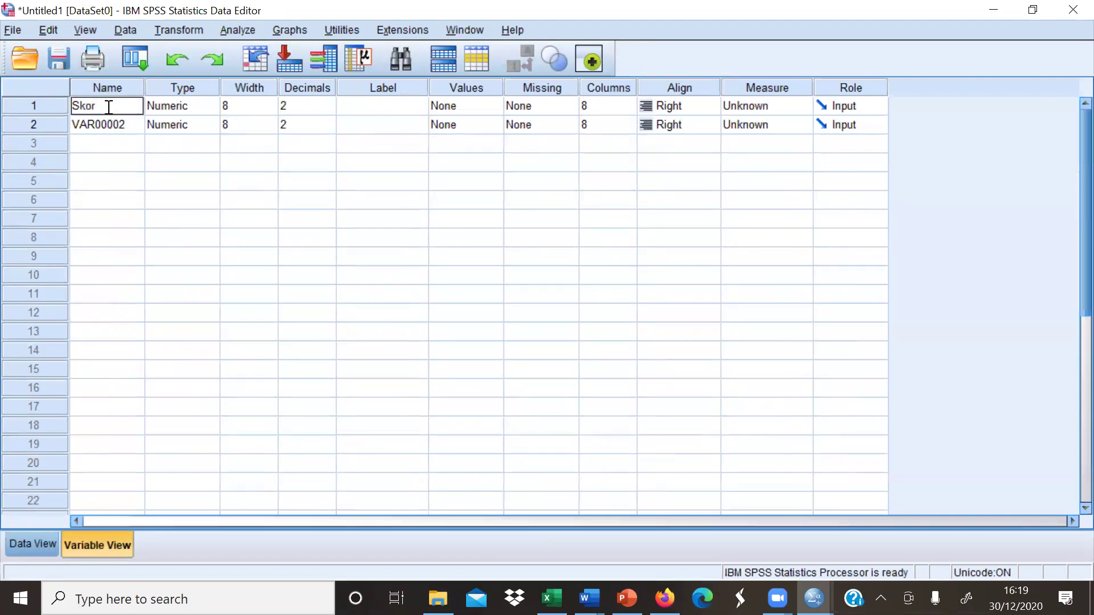
left_click(361, 113)
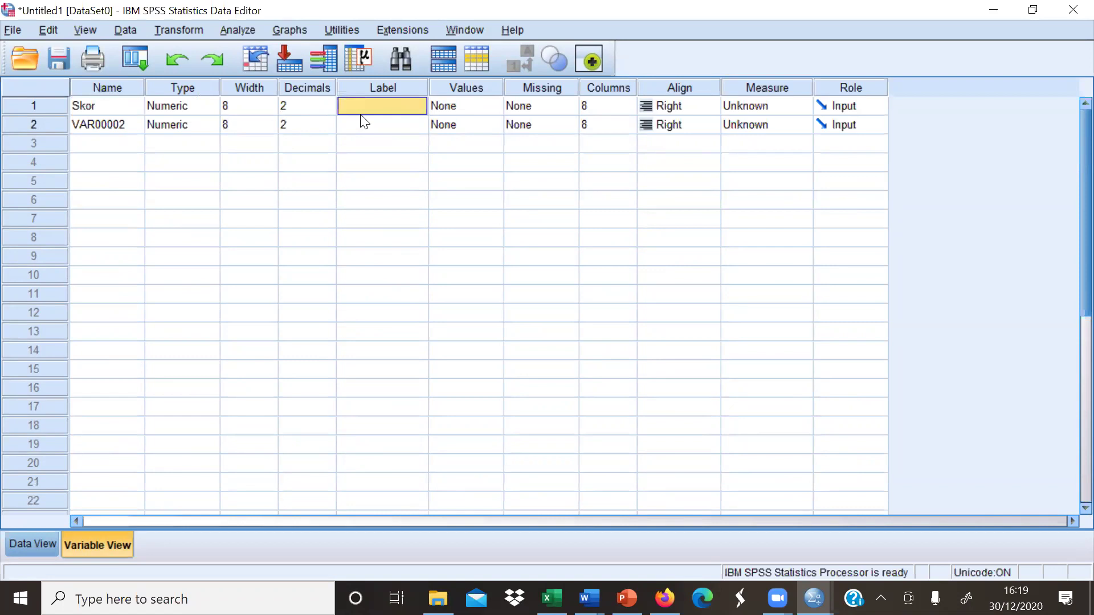
type("Prestasi")
type(" Be")
type("lajar Siswa")
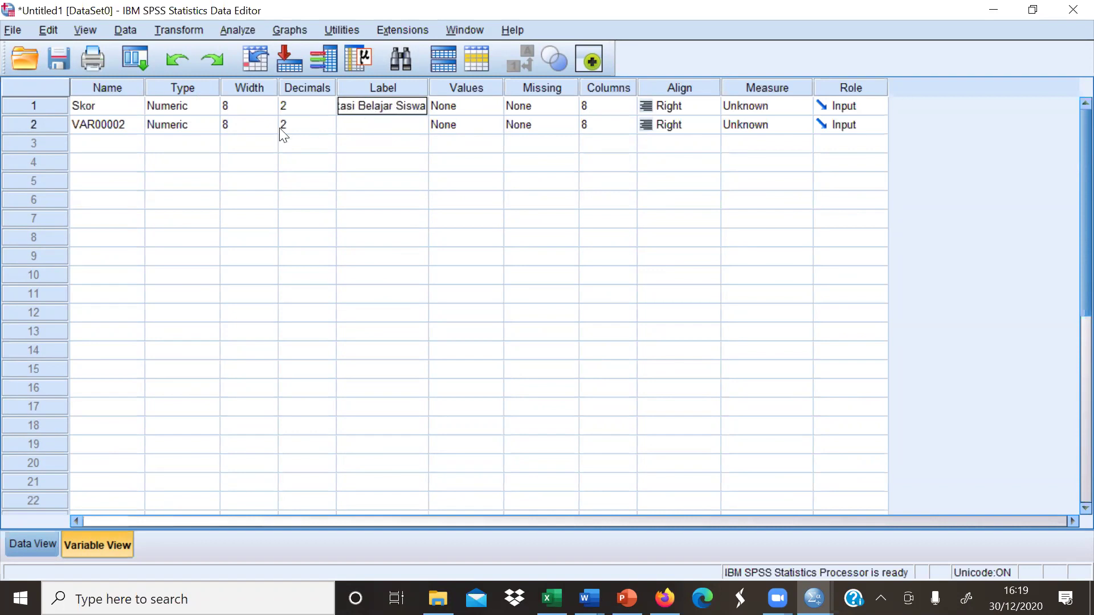
Name the second variable Metode and label it "Metode Pembelajaran"
left_click(112, 131)
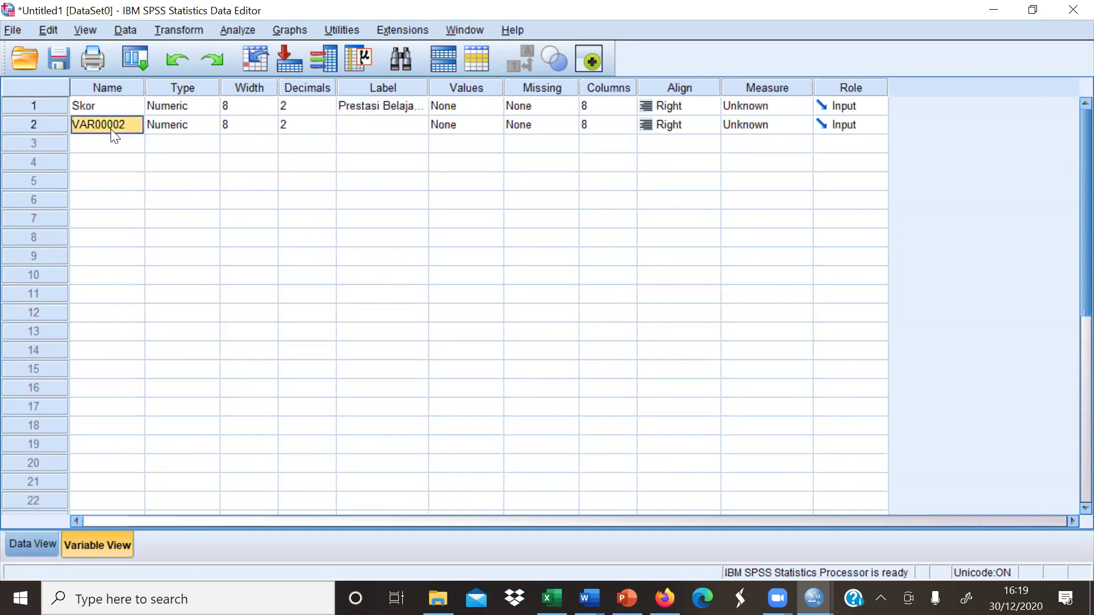
type("Metode")
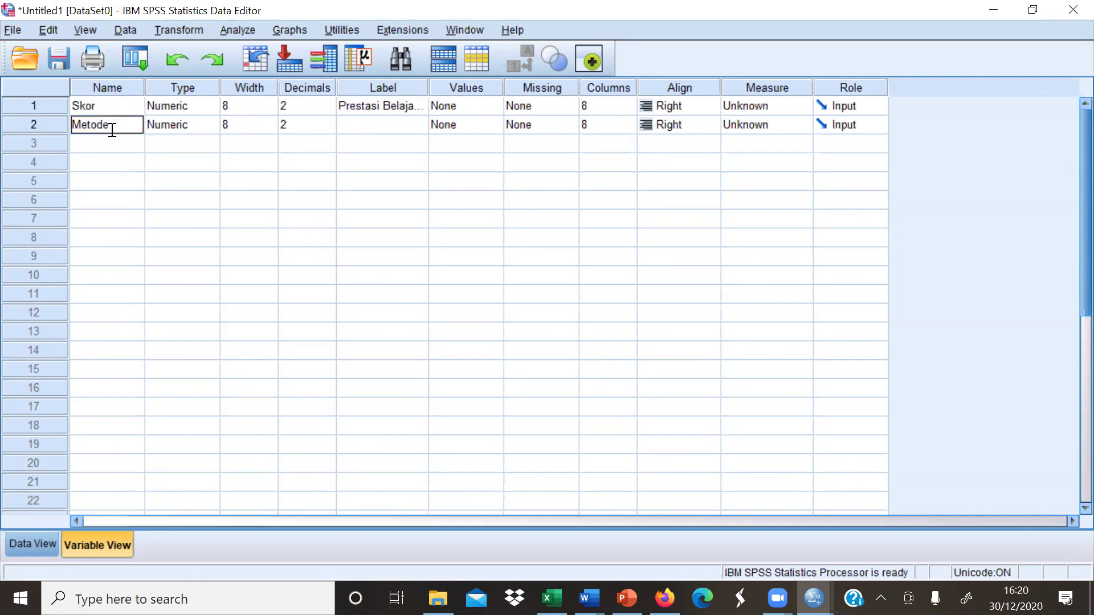
left_click(370, 127)
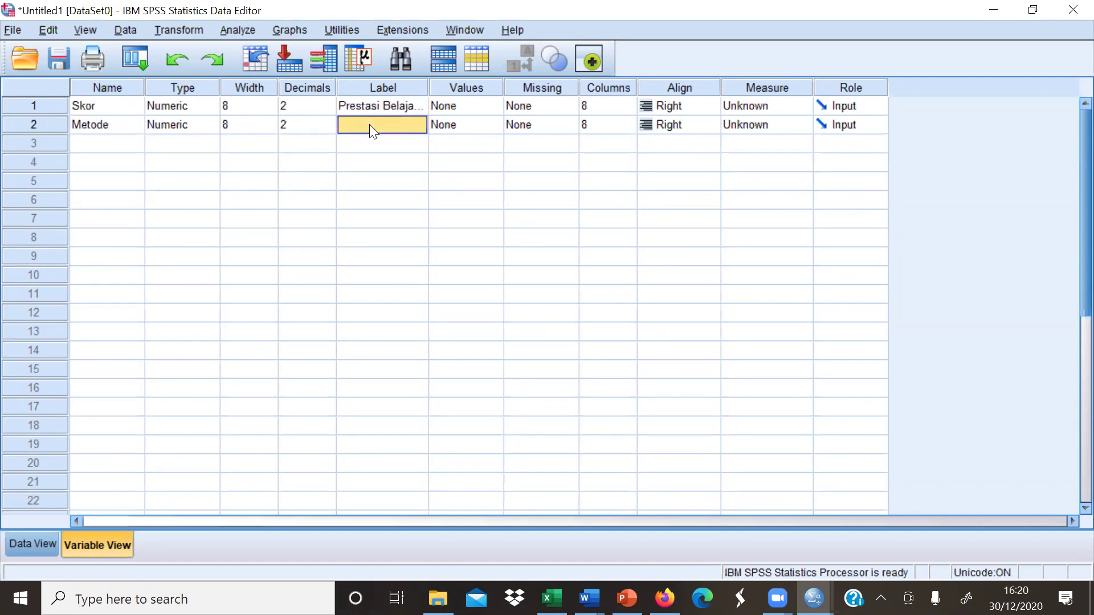
type("Meto")
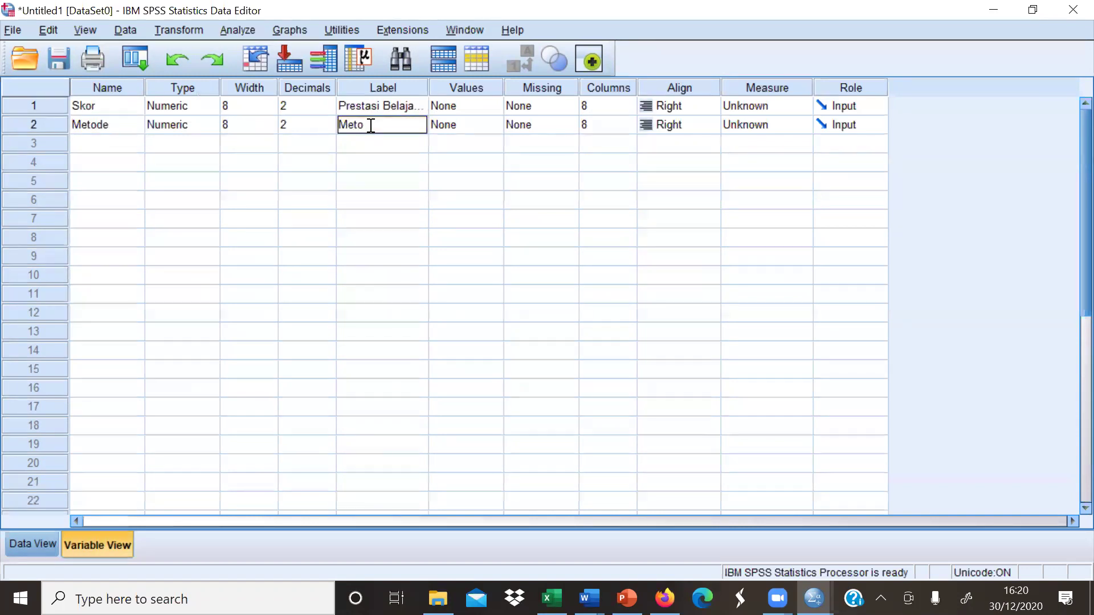
type("de Pembelajaran")
Open the value labels of the Metode variable and add the label PBL for value 1
left_click(490, 132)
left_click(491, 132)
type("1")
left_click(463, 257)
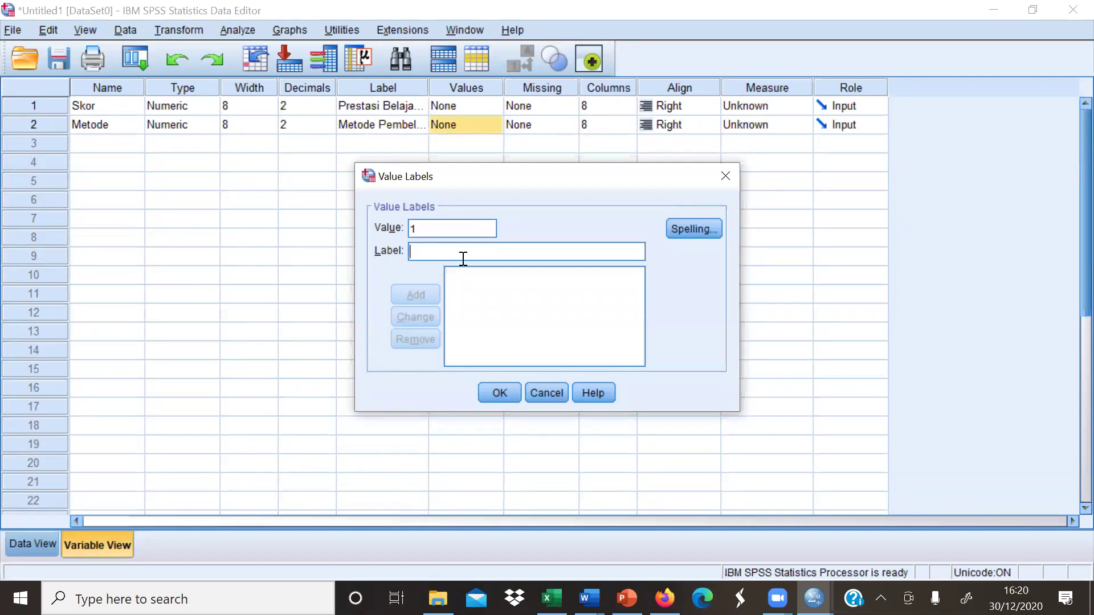
type("PBL")
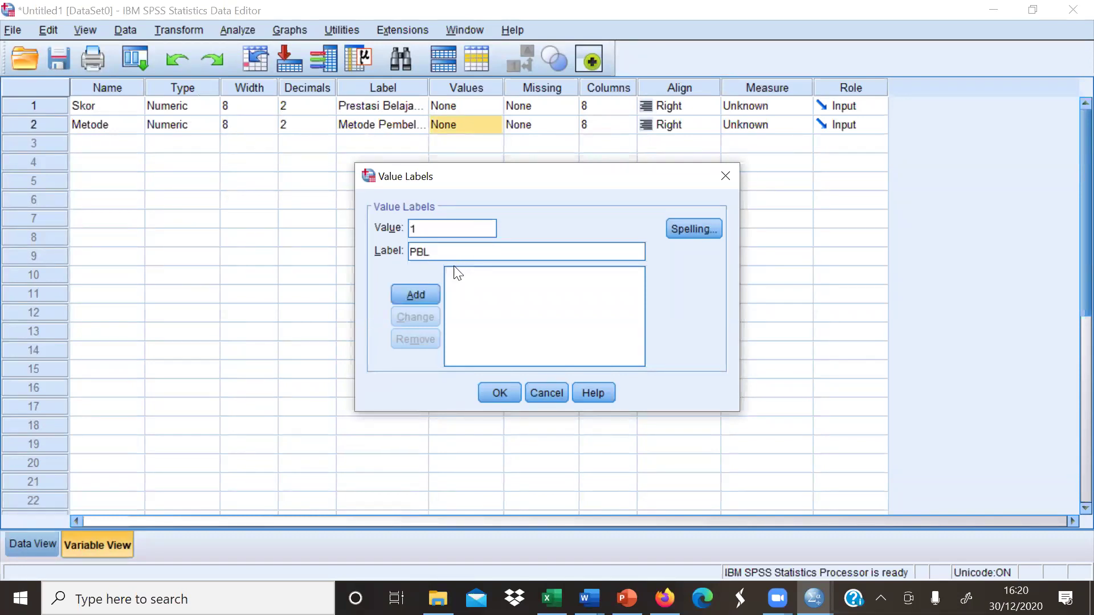
left_click(436, 287)
Add the label PjBL for value 2 of Metode
left_click(449, 227)
type("2")
left_click(450, 254)
type("PjBL")
left_click(432, 298)
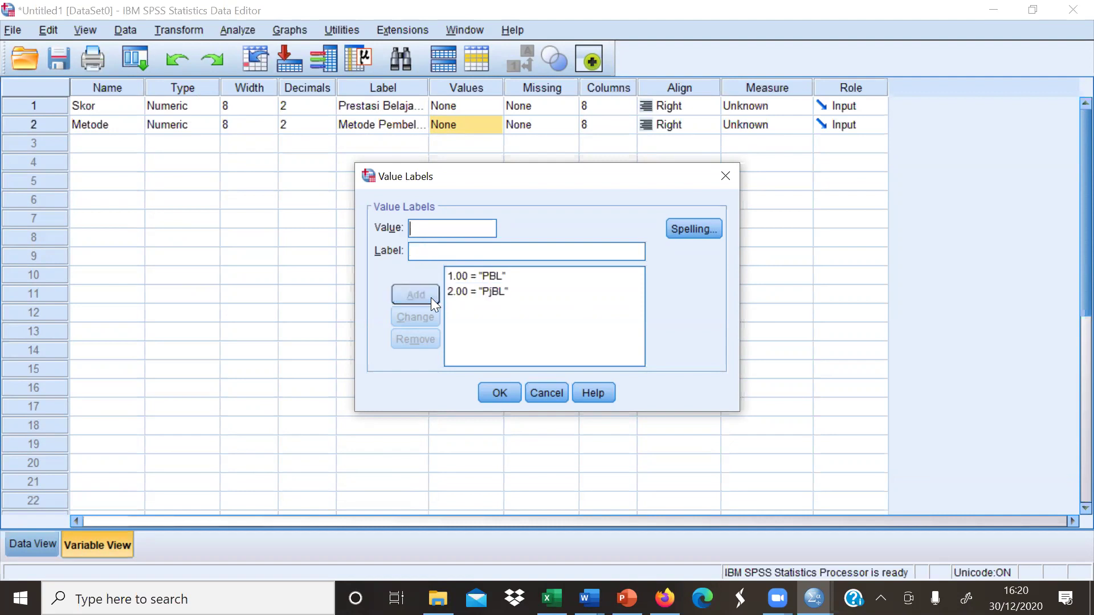
Add the label Saintifik for value 3 of Metode and apply the value labels
type("3")
left_click(433, 254)
type("Saintifik")
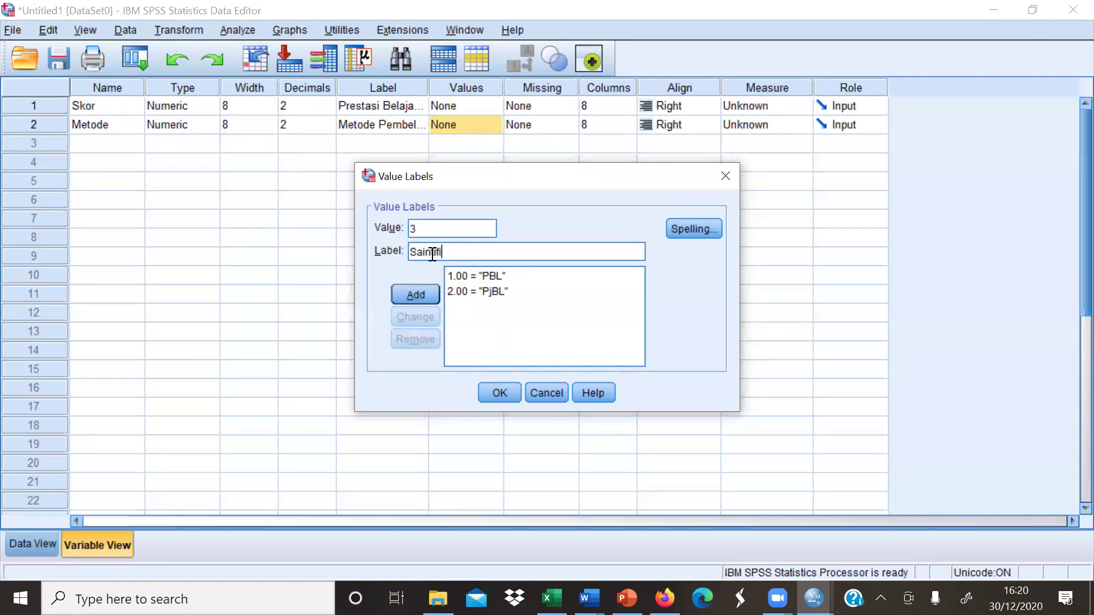
left_click(421, 300)
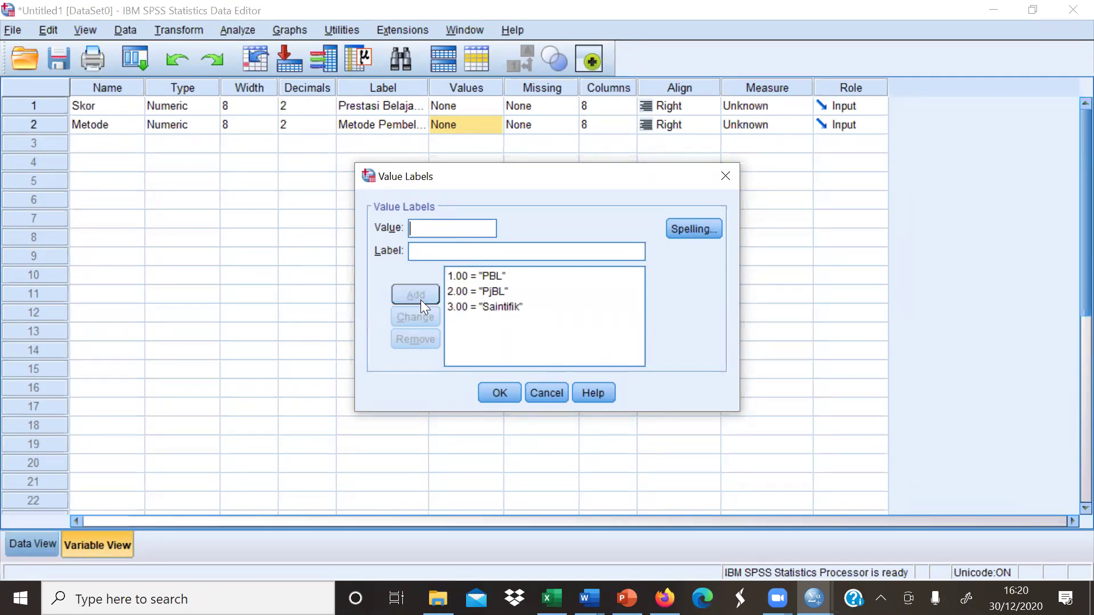
left_click(499, 393)
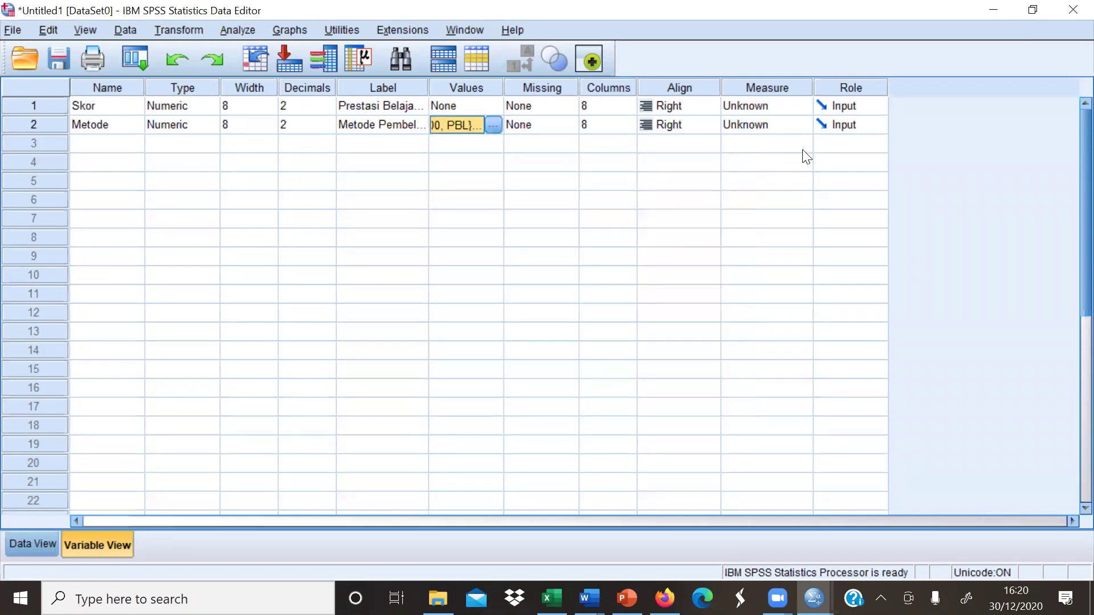
Set the measurement level of Skor to Scale and of Metode to Nominal
left_click(806, 109)
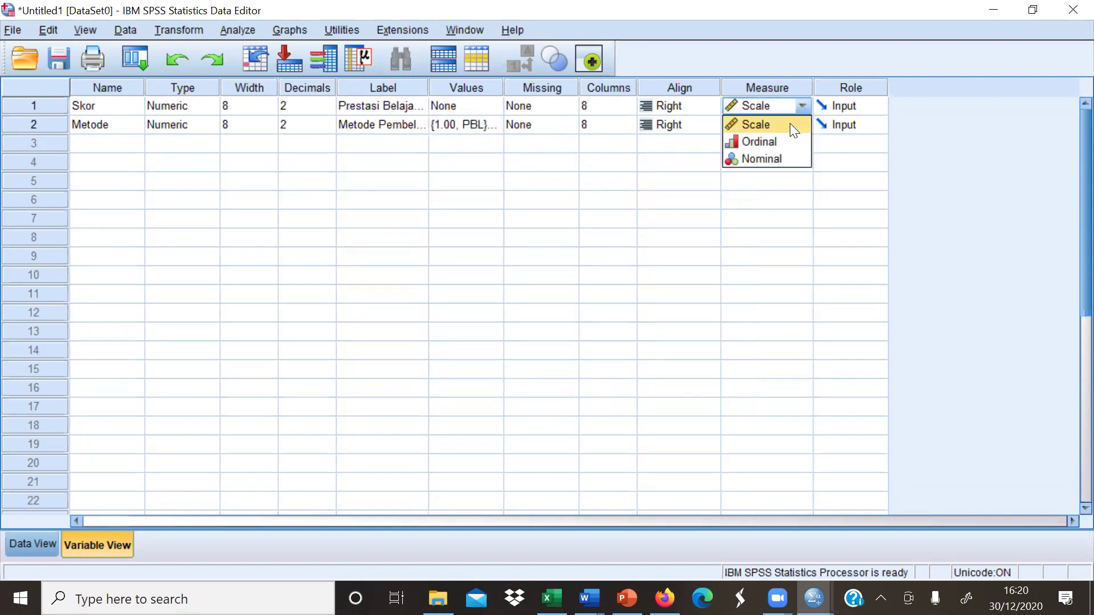
left_click(790, 123)
left_click(803, 126)
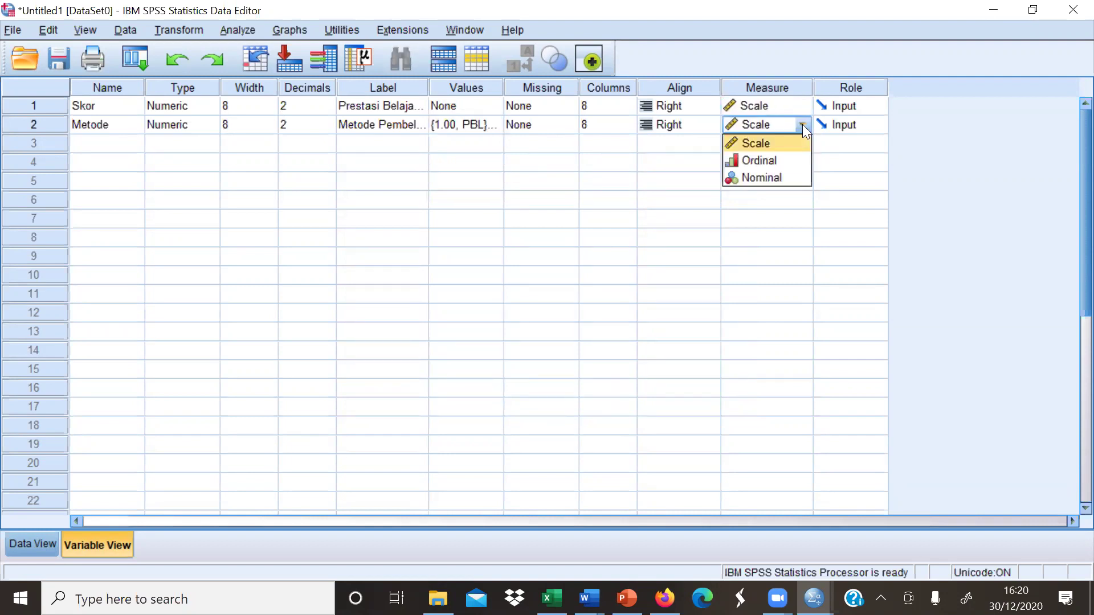
left_click(792, 177)
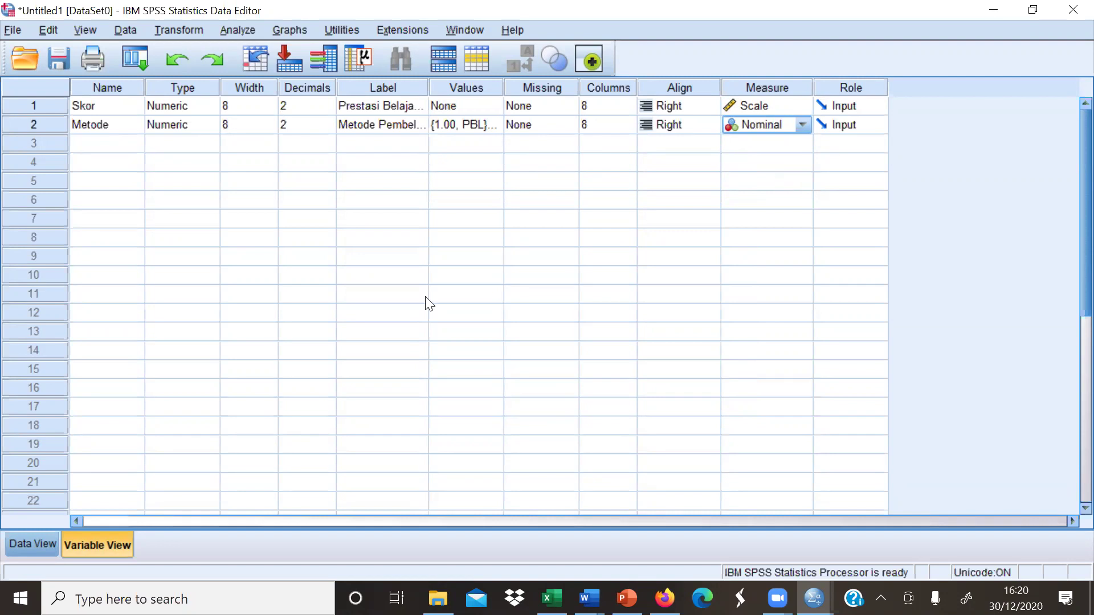
Return to the data values and save the dataset as Anava5 in SPSS Statistics (*.sav) format in Downloads
left_click(47, 543)
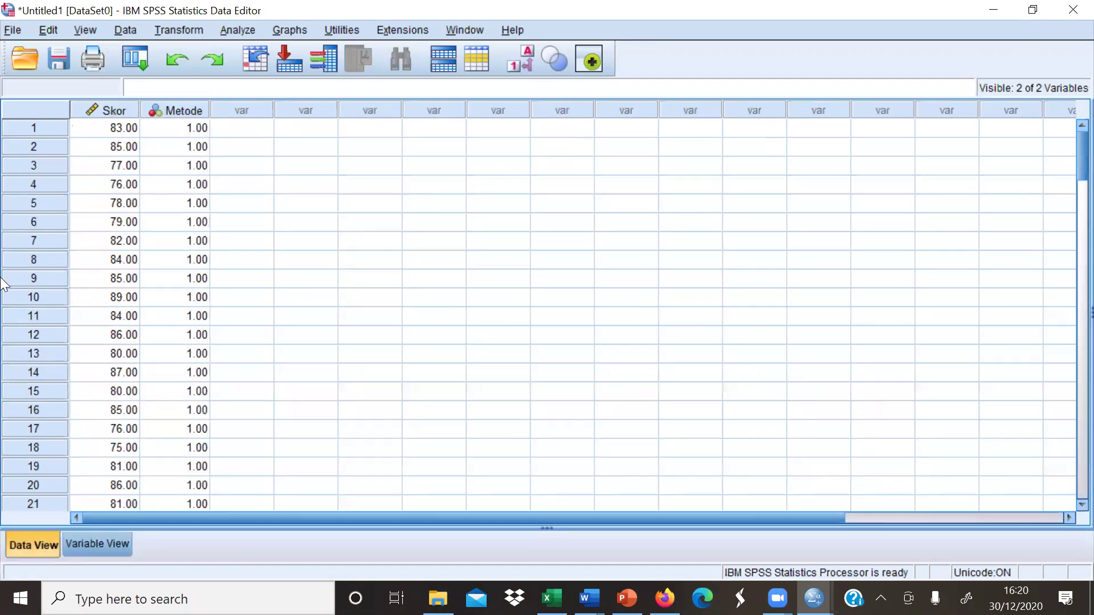
left_click(12, 32)
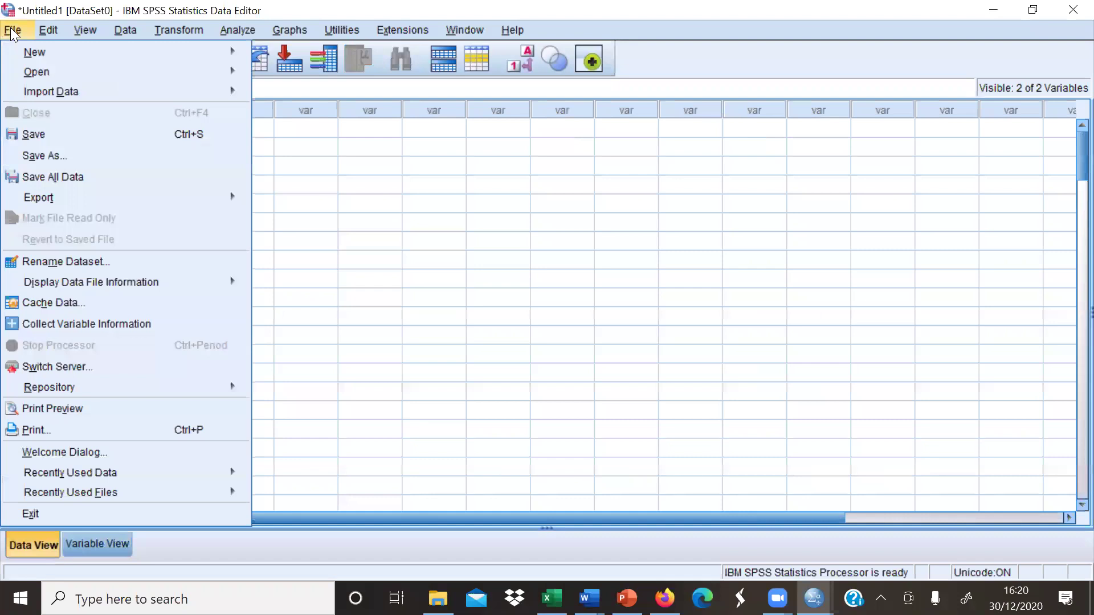
left_click(86, 156)
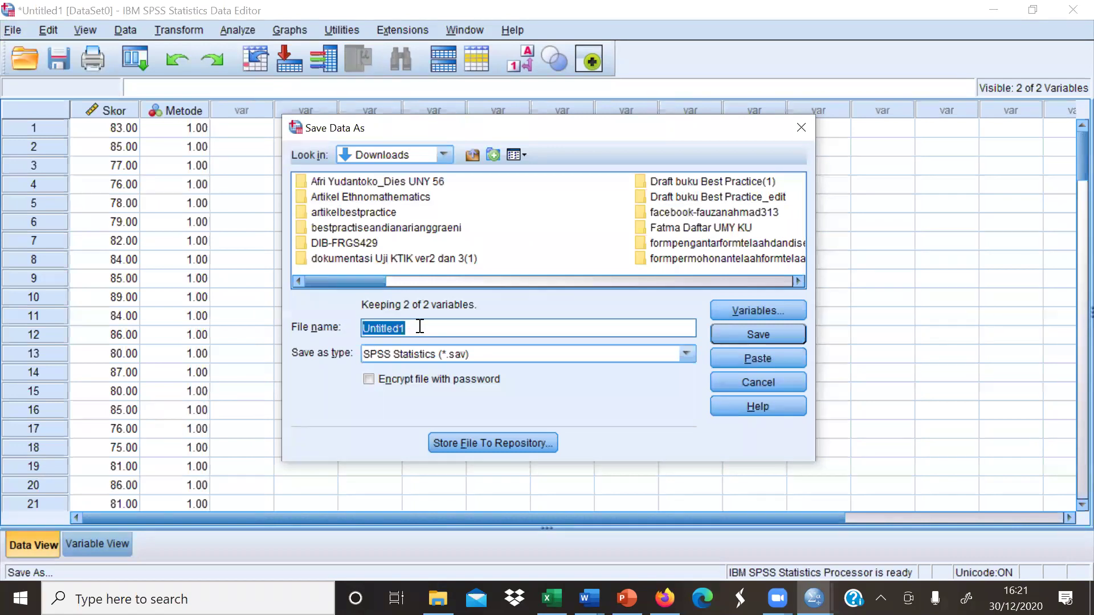
type("A")
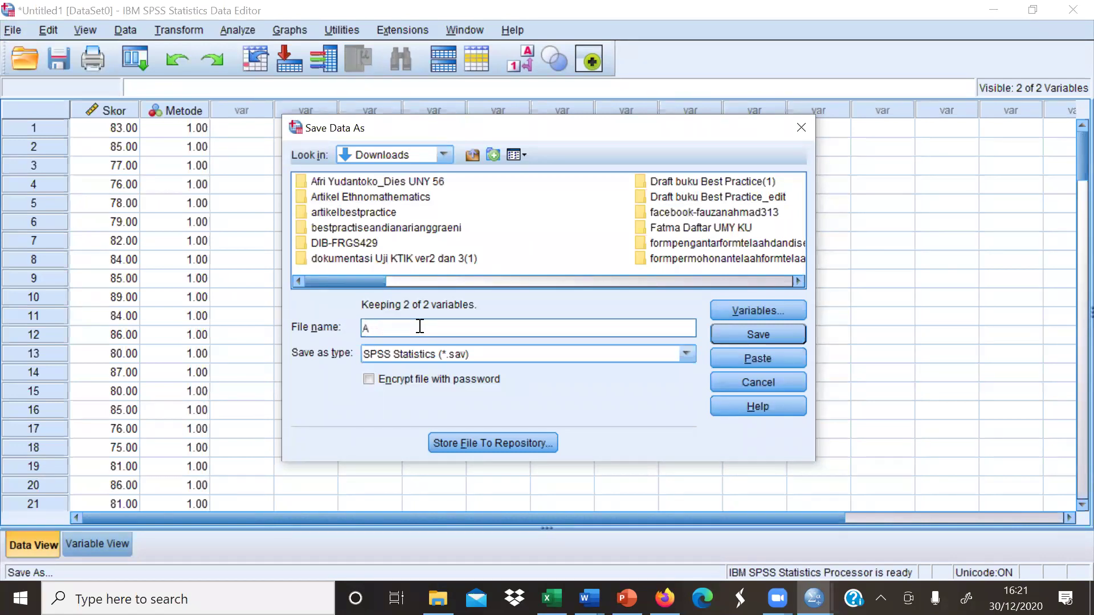
type("nava5")
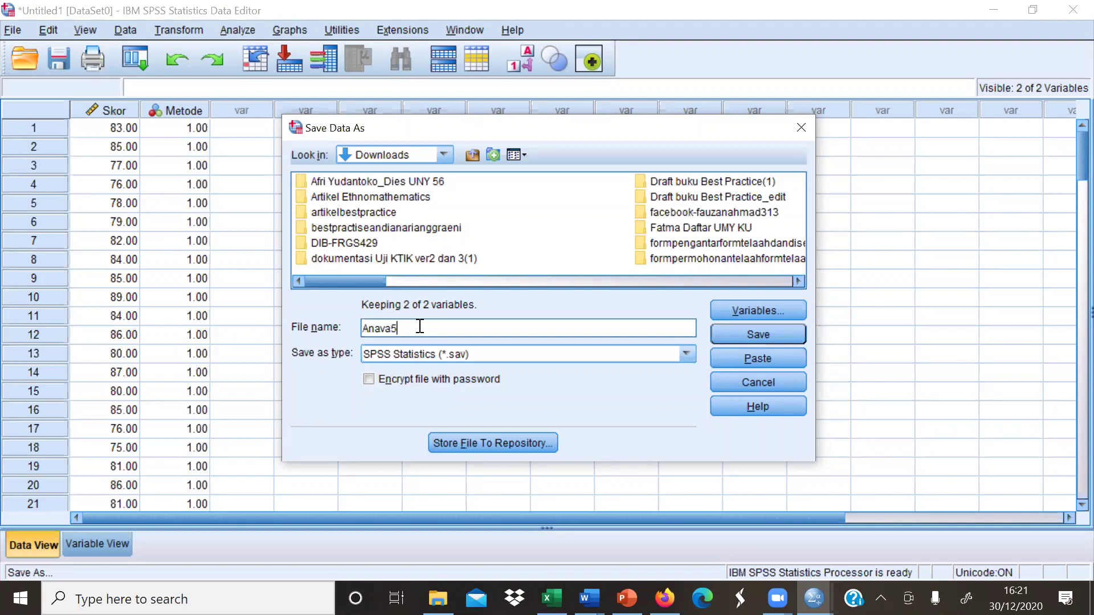
left_click(762, 335)
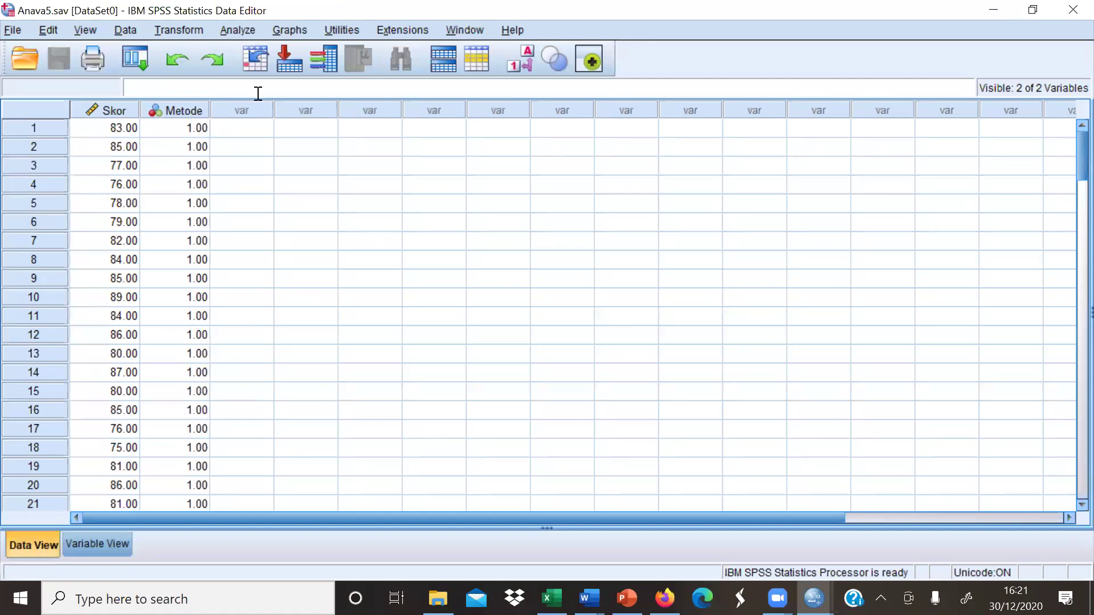
Set up an Explore analysis with Prestasi Belajar Siswa as the dependent variable and Metode Pembelajaran as the factor
left_click(233, 30)
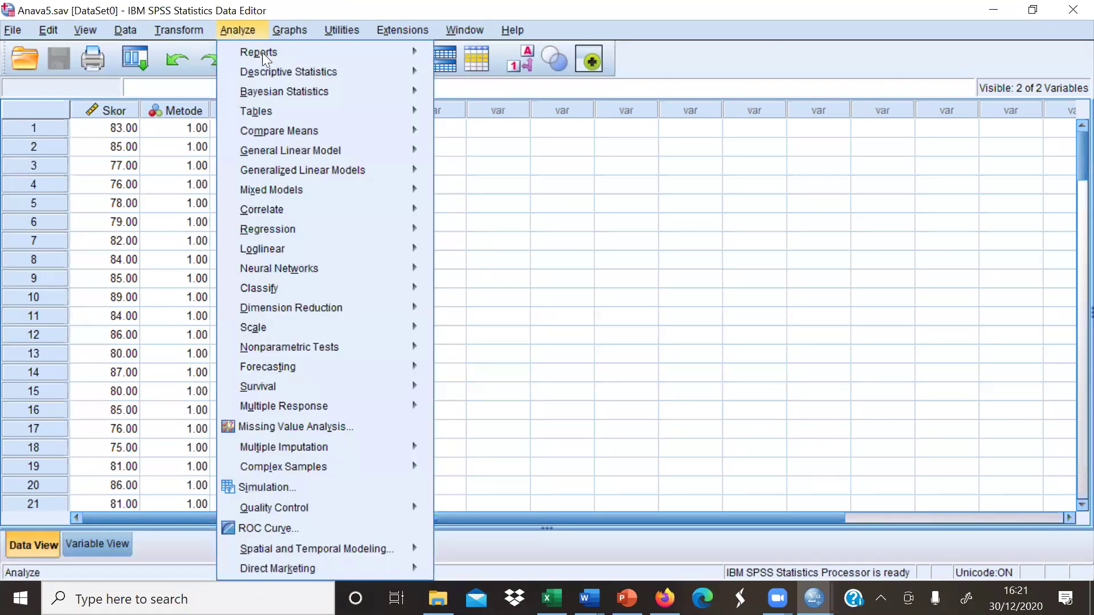
mouse_move(296, 71)
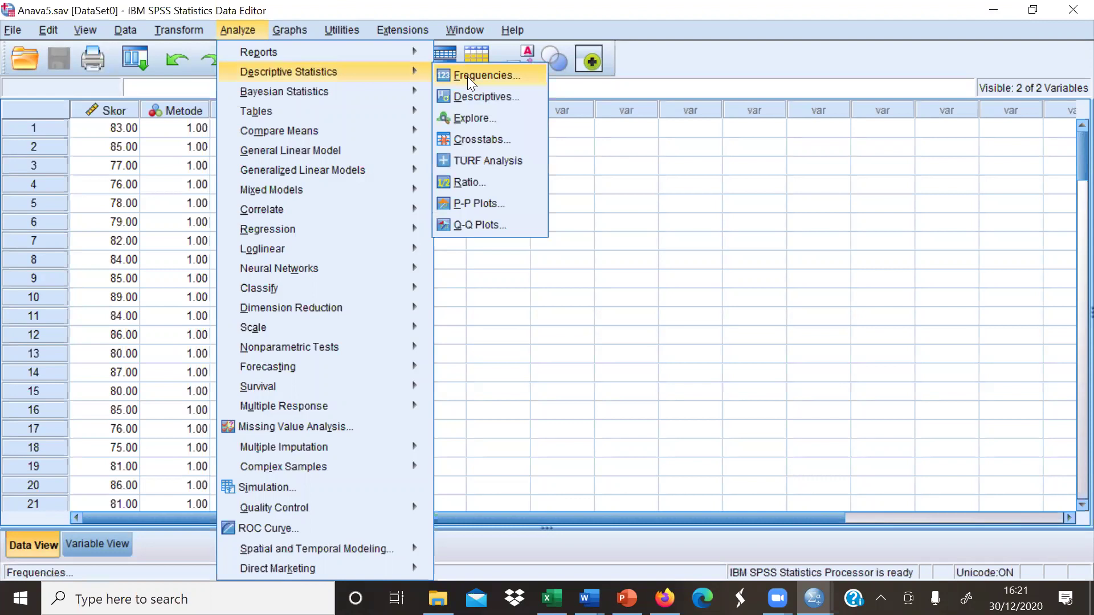
left_click(504, 121)
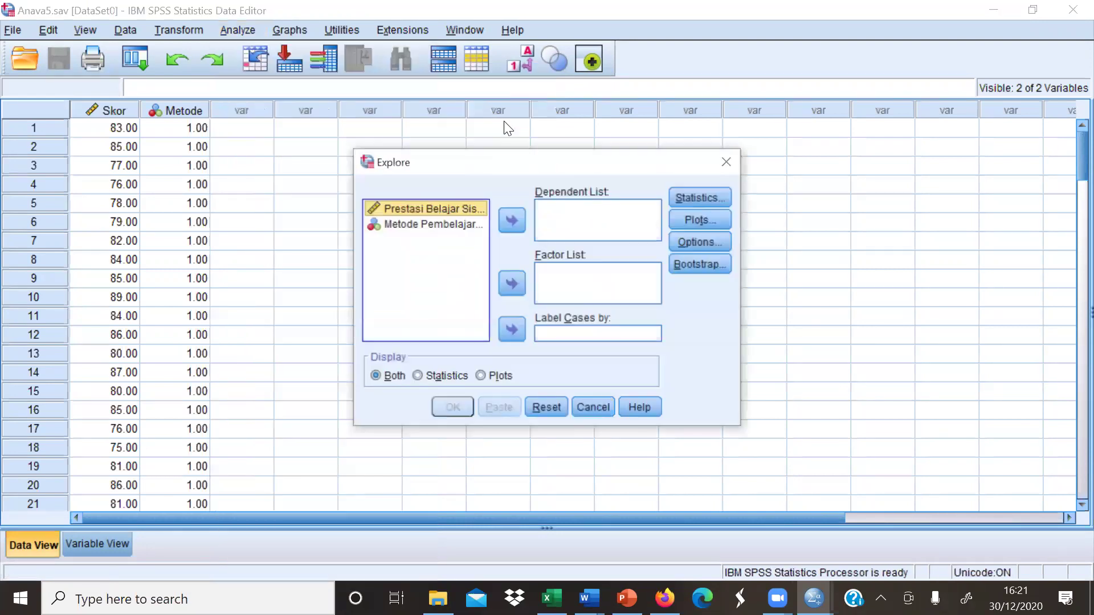
left_click(509, 219)
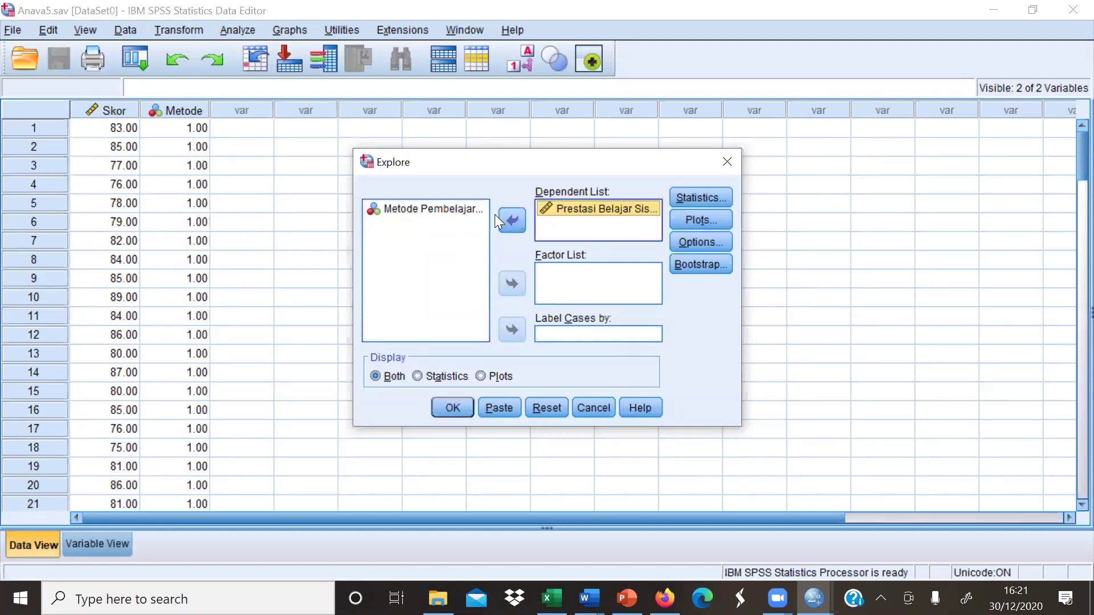
left_click(456, 207)
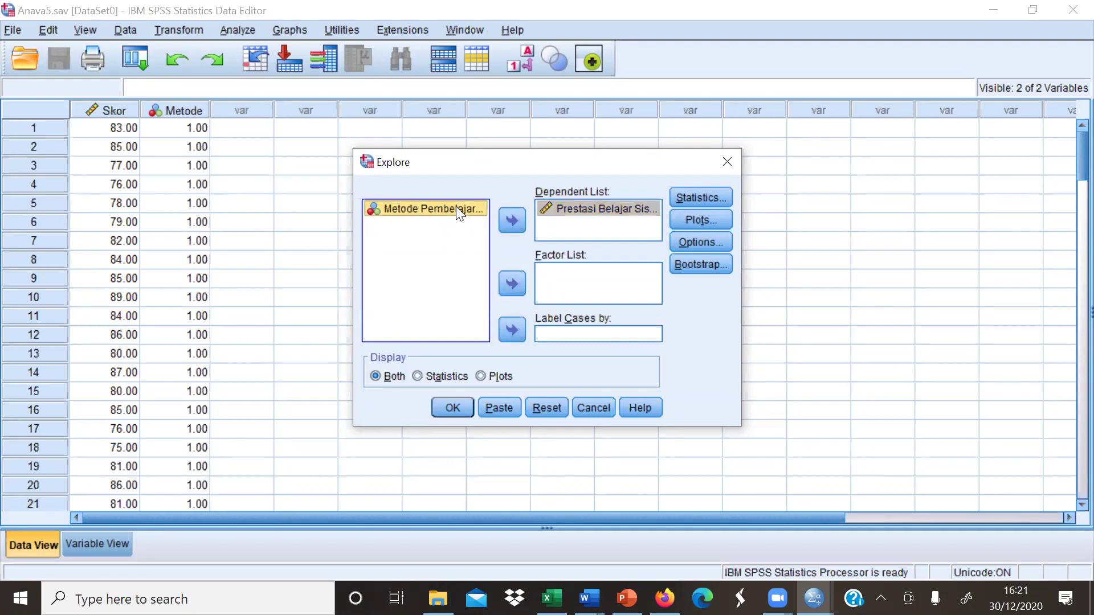
left_click(513, 283)
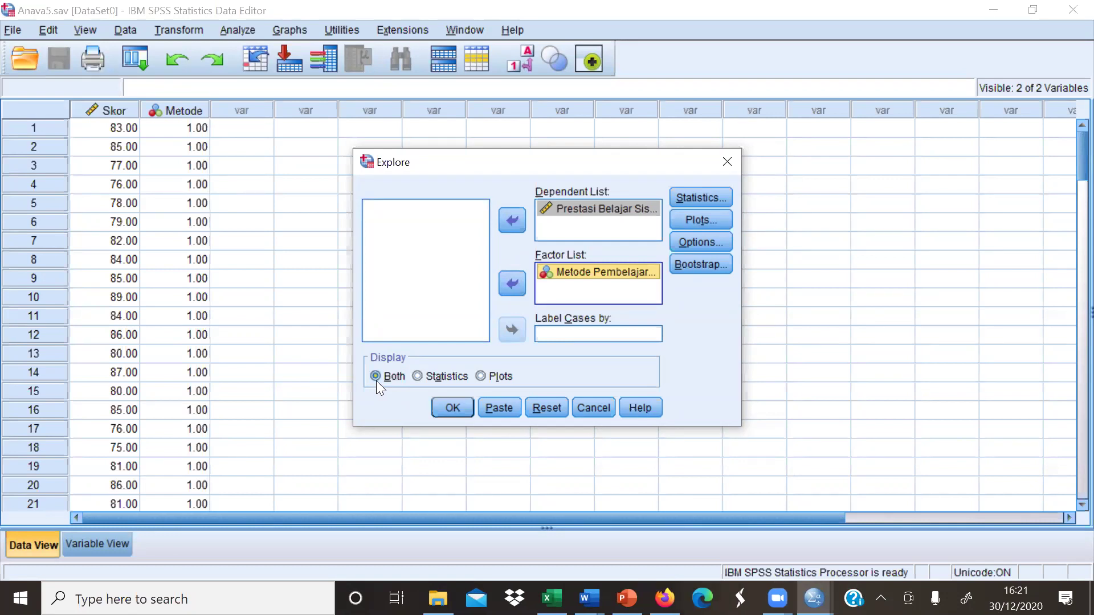
Include normality plots with tests in the Explore analysis and run it
left_click(682, 222)
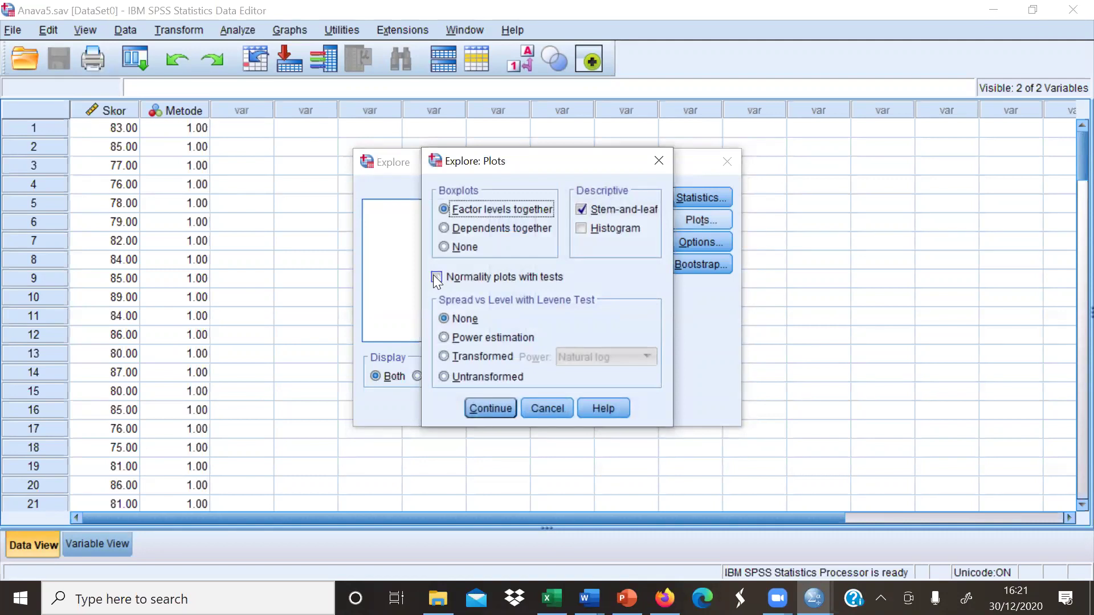
left_click(437, 278)
left_click(502, 409)
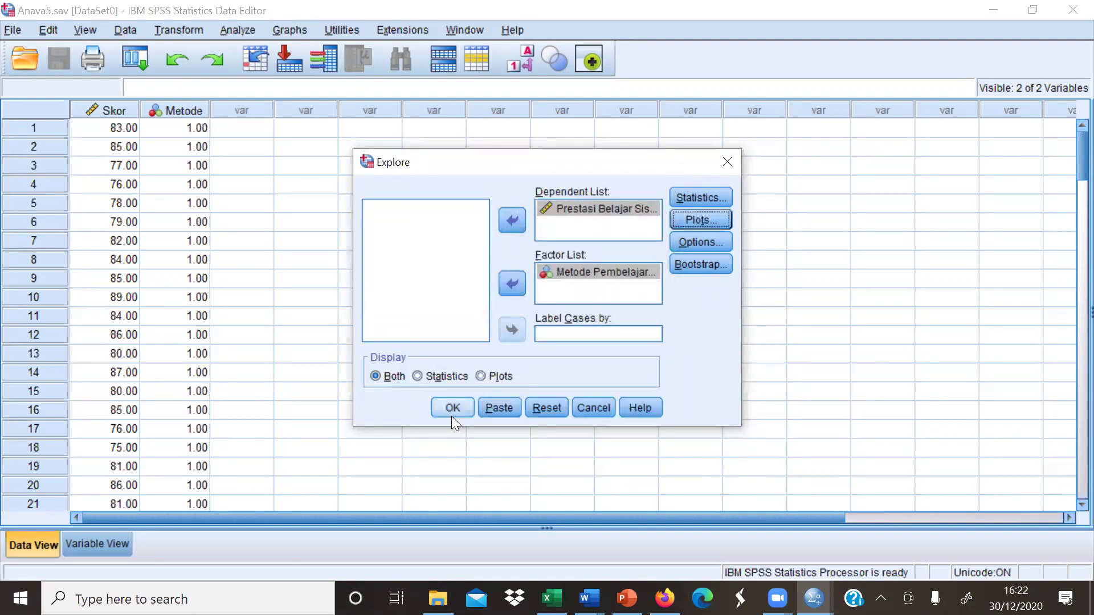
left_click(452, 414)
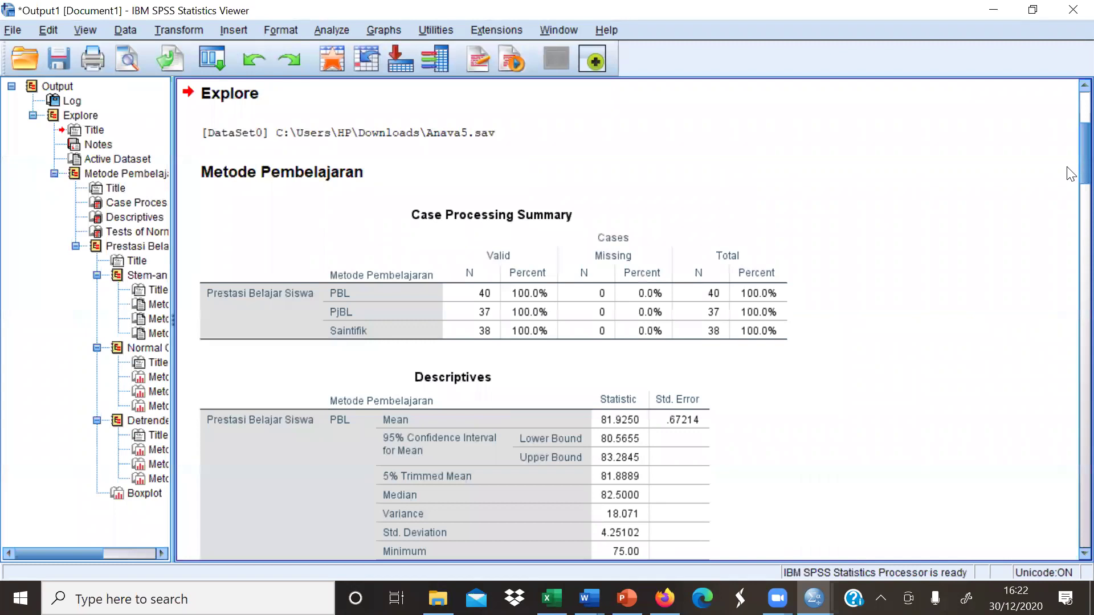
Look through the Explore output, then select the Tests of Normality table and copy it
scroll(1069, 215, "down", 10)
scroll(1070, 296, "down", 10)
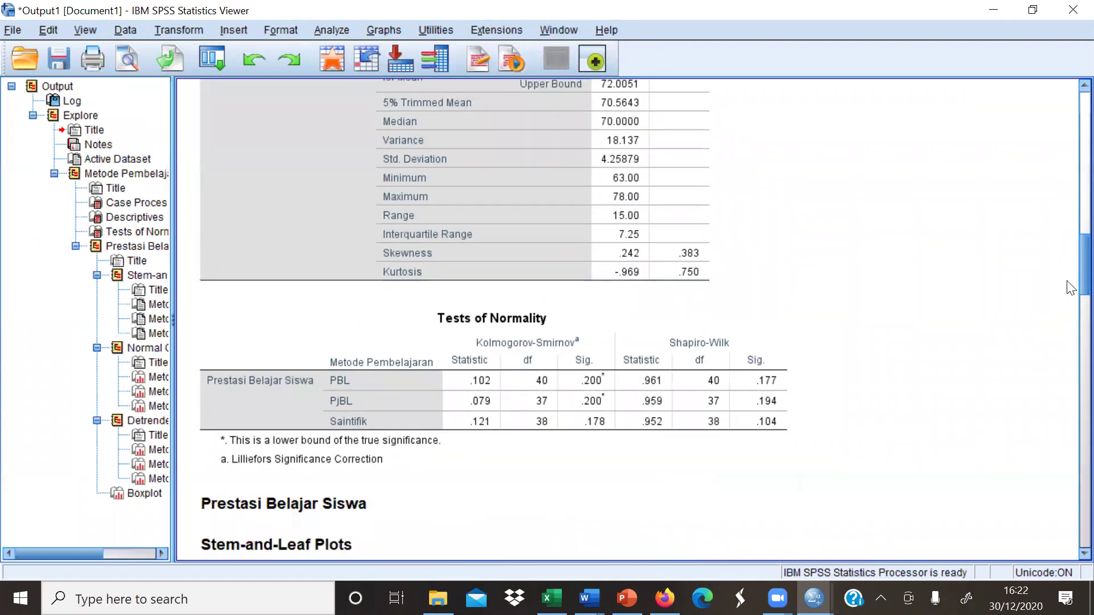
scroll(1070, 363, "down", 15)
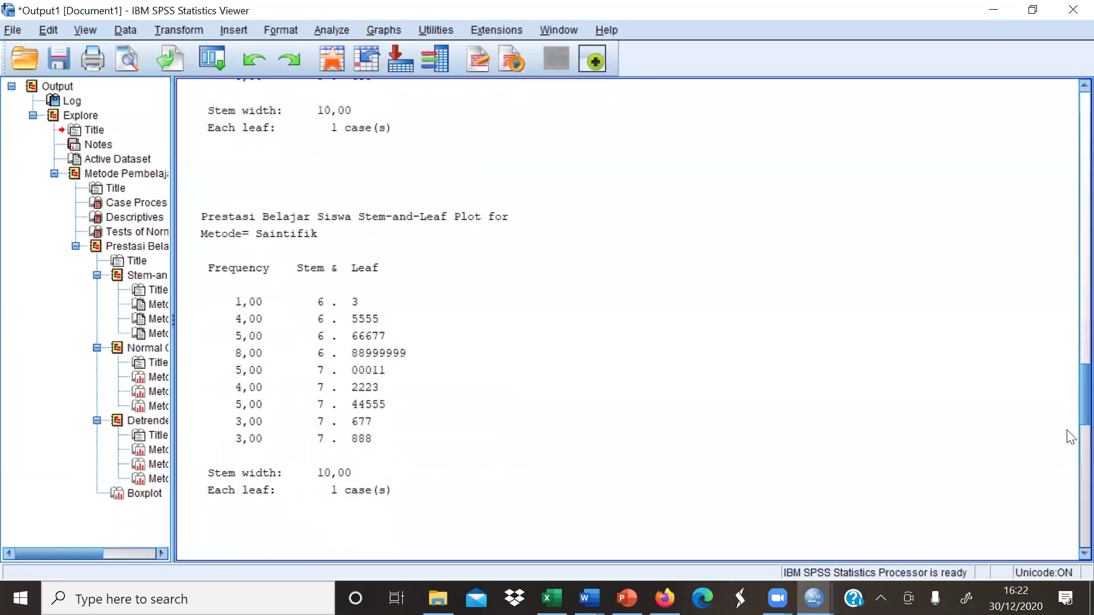
left_click_drag(1071, 493, 1067, 232)
left_click(597, 264)
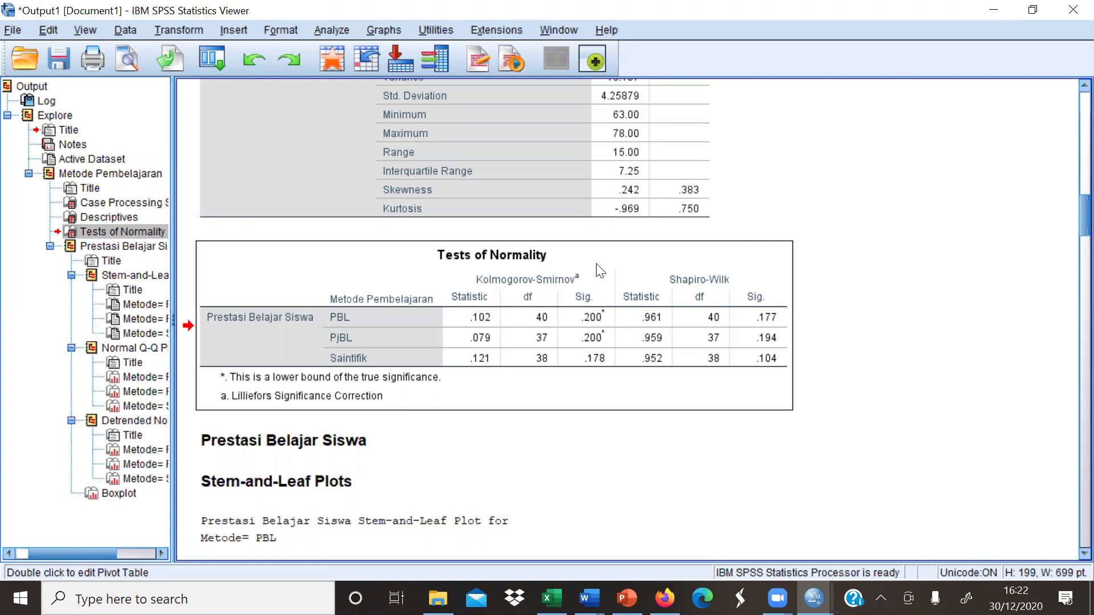
right_click(597, 263)
left_click(620, 294)
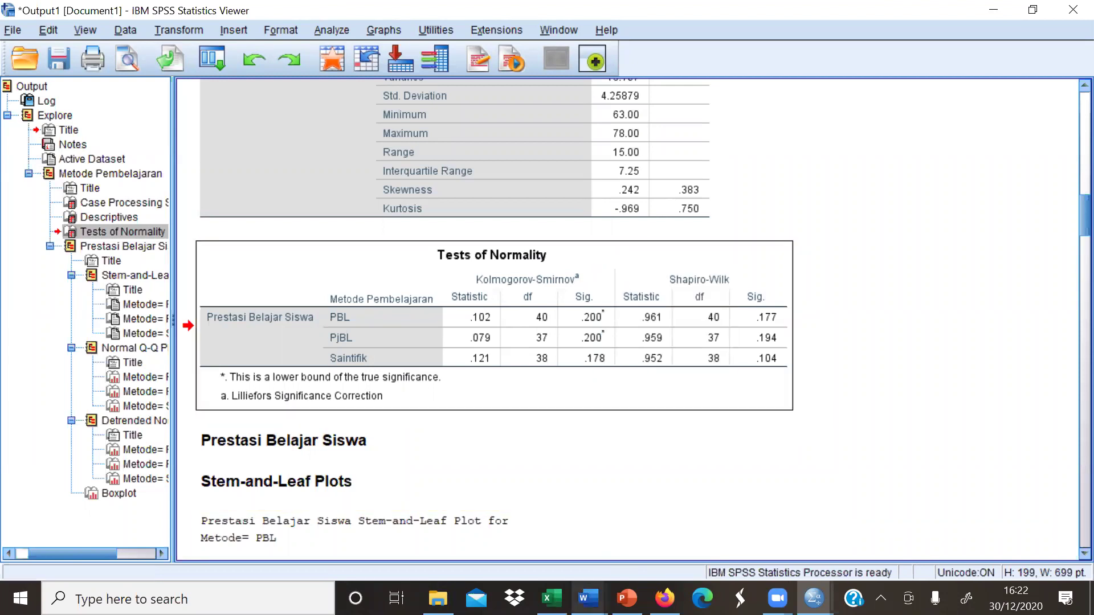
Switch to Document1 in Word and go to the Uji Normalitas Data section at the start of the document
mouse_move(588, 598)
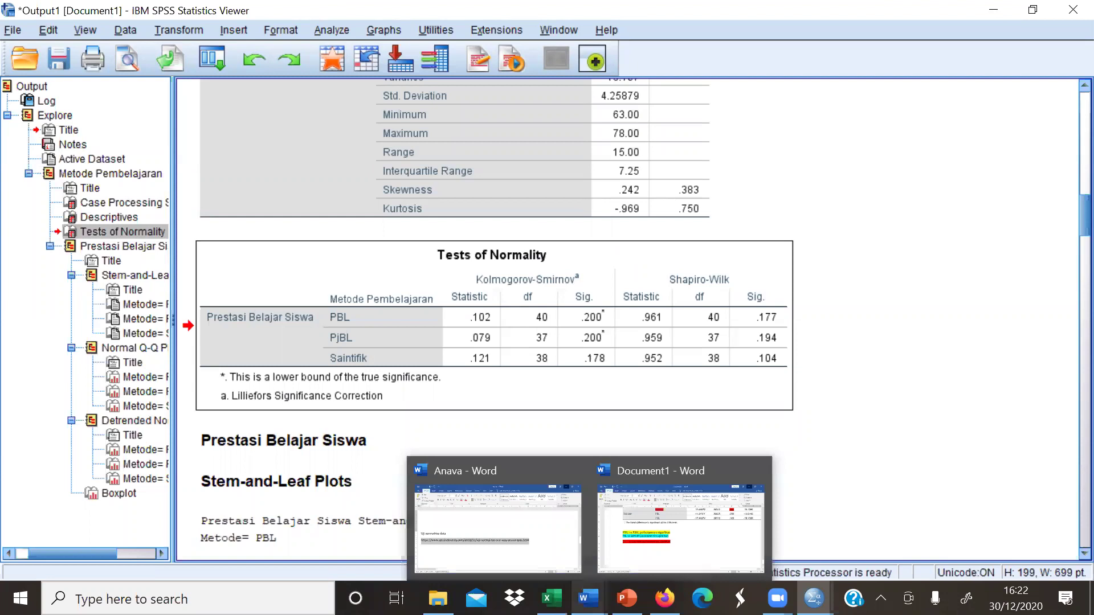
left_click(504, 532)
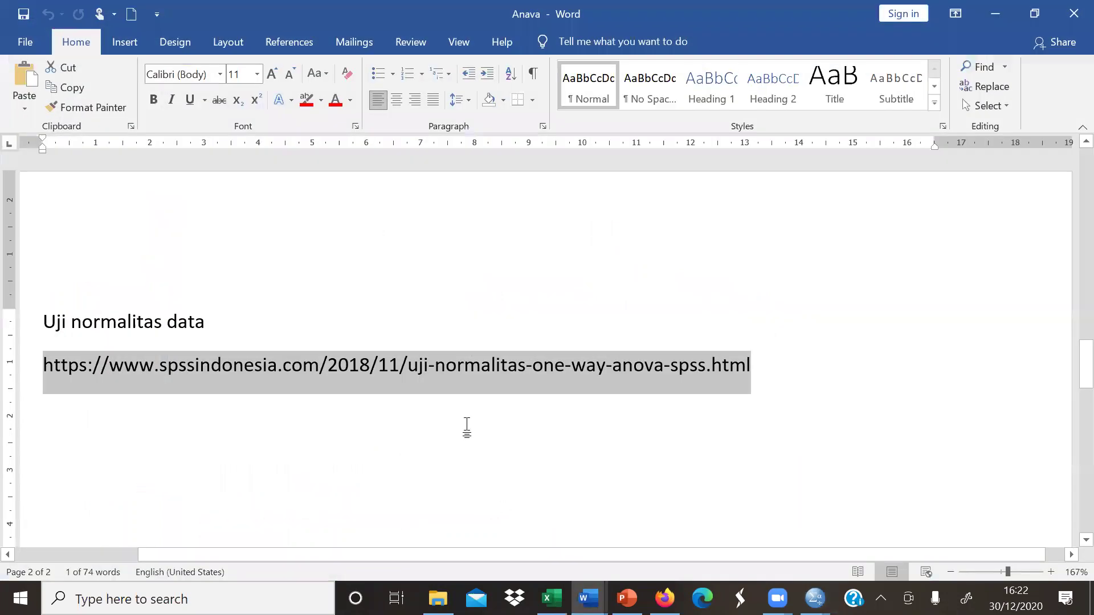
left_click(466, 426)
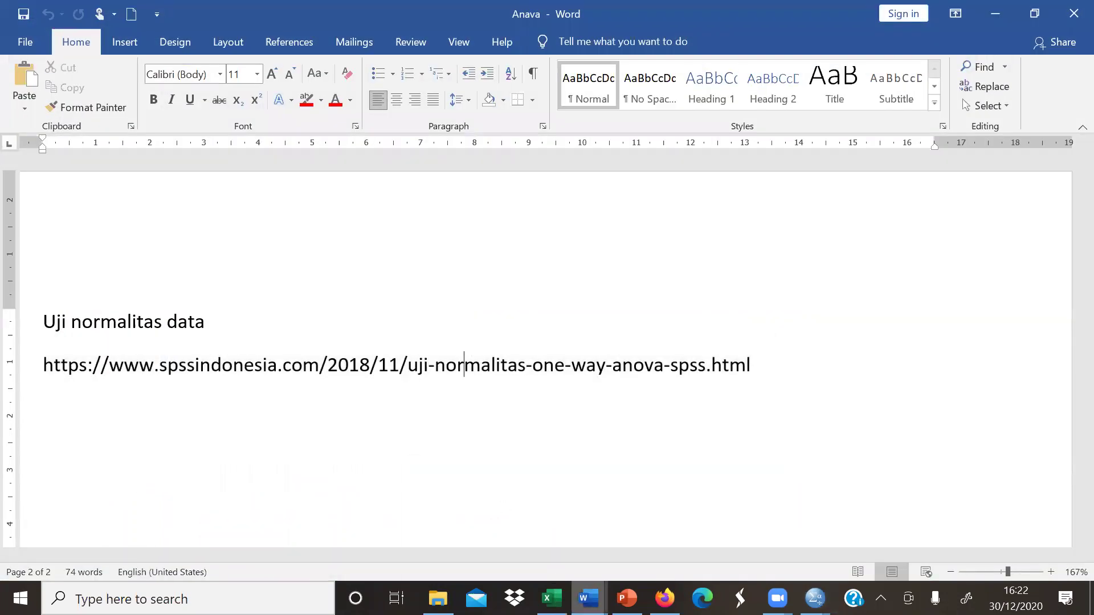
mouse_move(588, 599)
left_click(664, 514)
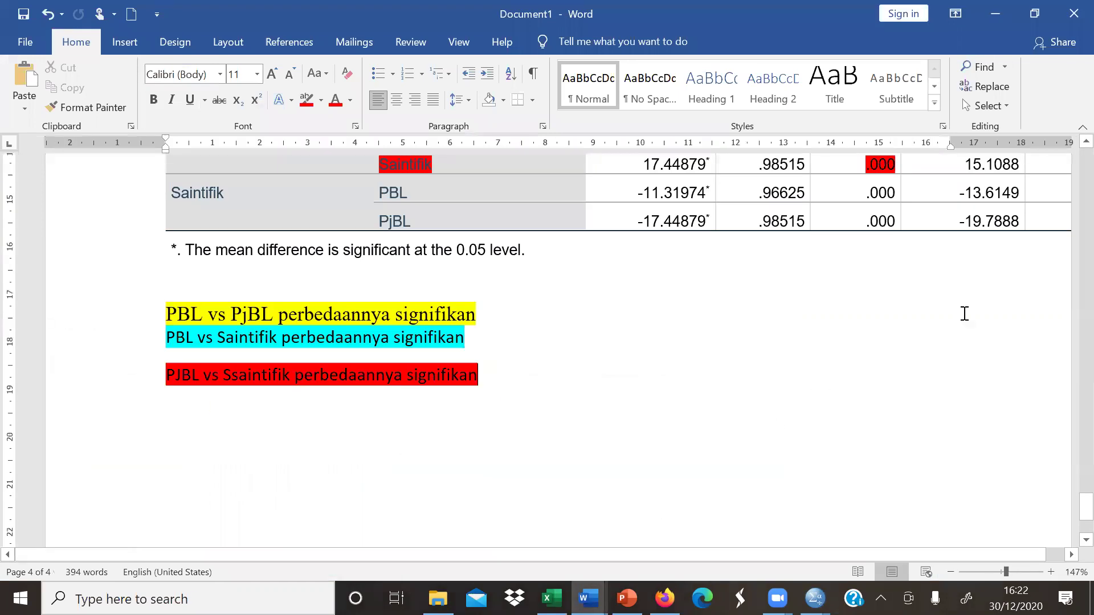
left_click_drag(1085, 506, 1070, 153)
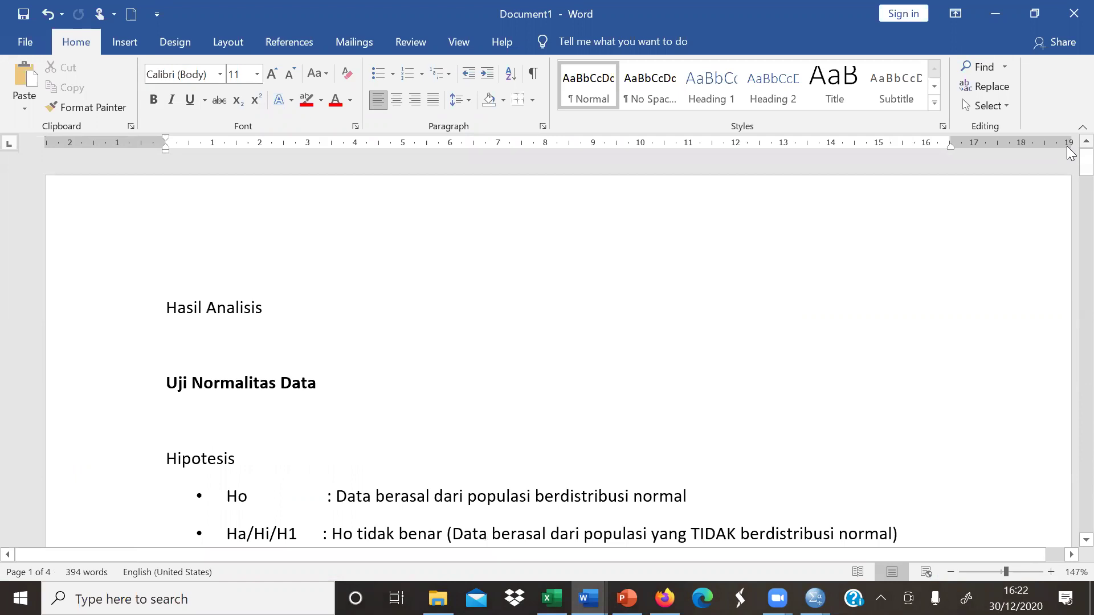
scroll(628, 226, "down", 3)
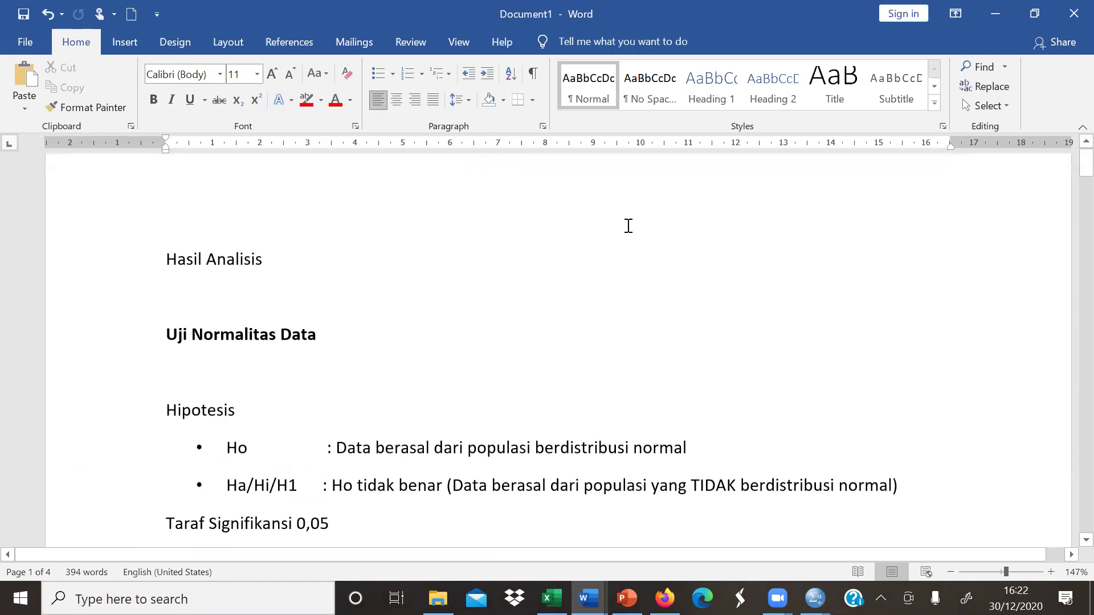
scroll(628, 226, "down", 1)
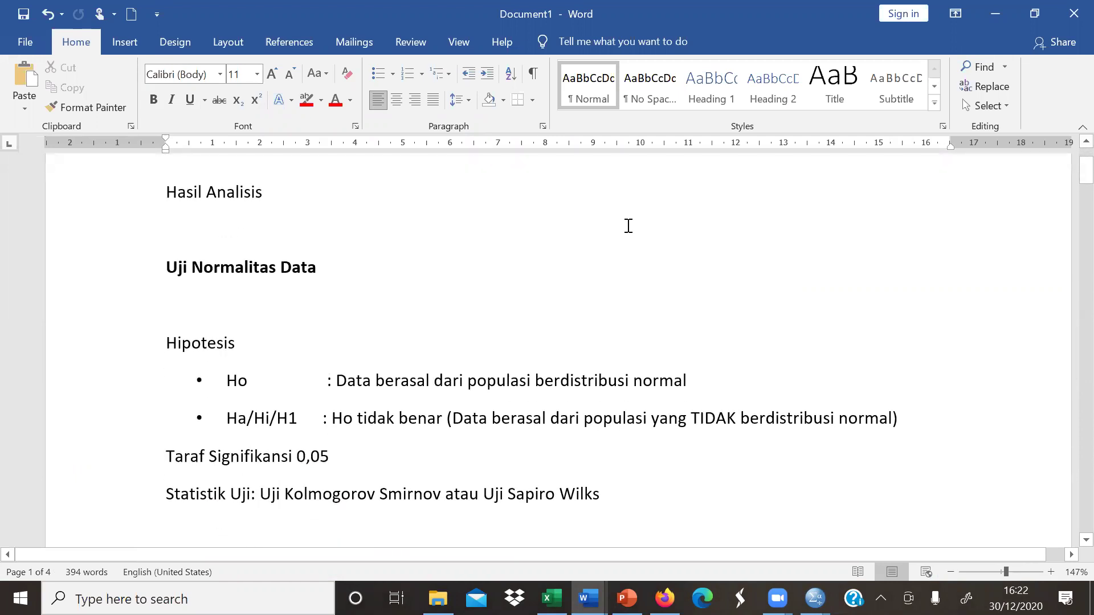
Change the Uji Normalitas Data heading to read "Uji Asumsi I (Uji Normalitas Data)"
left_click(166, 307)
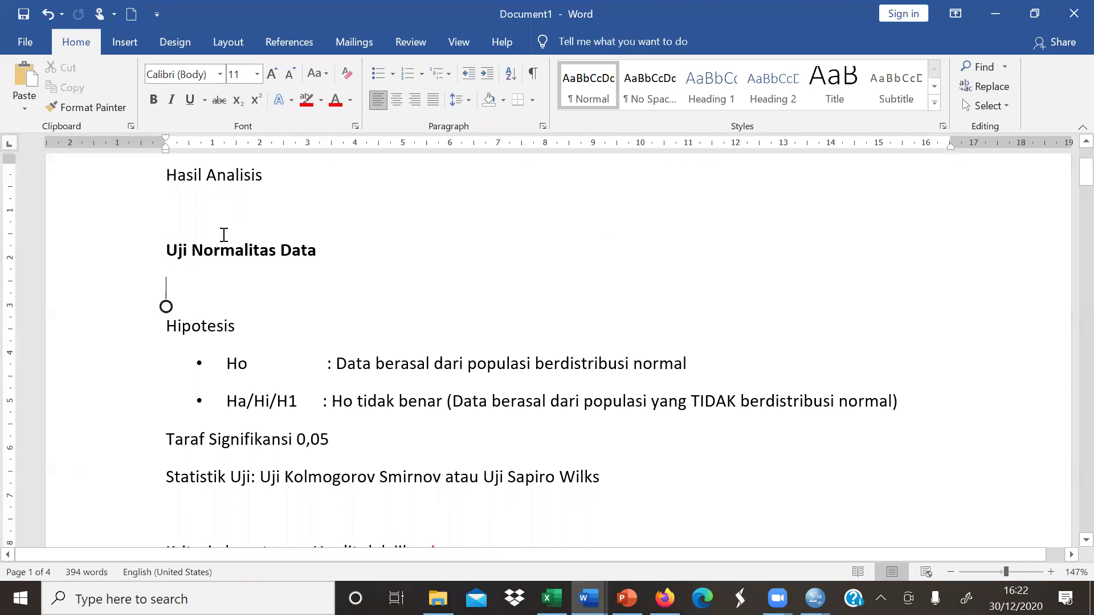
scroll(346, 268, "down", 1)
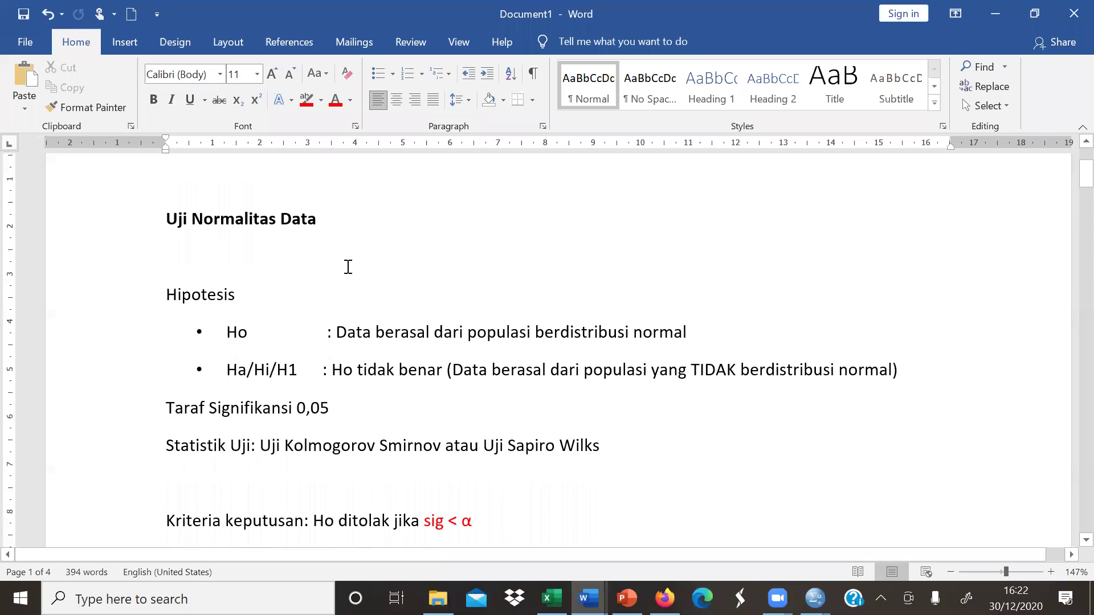
scroll(348, 267, "up", 1)
left_click(165, 291)
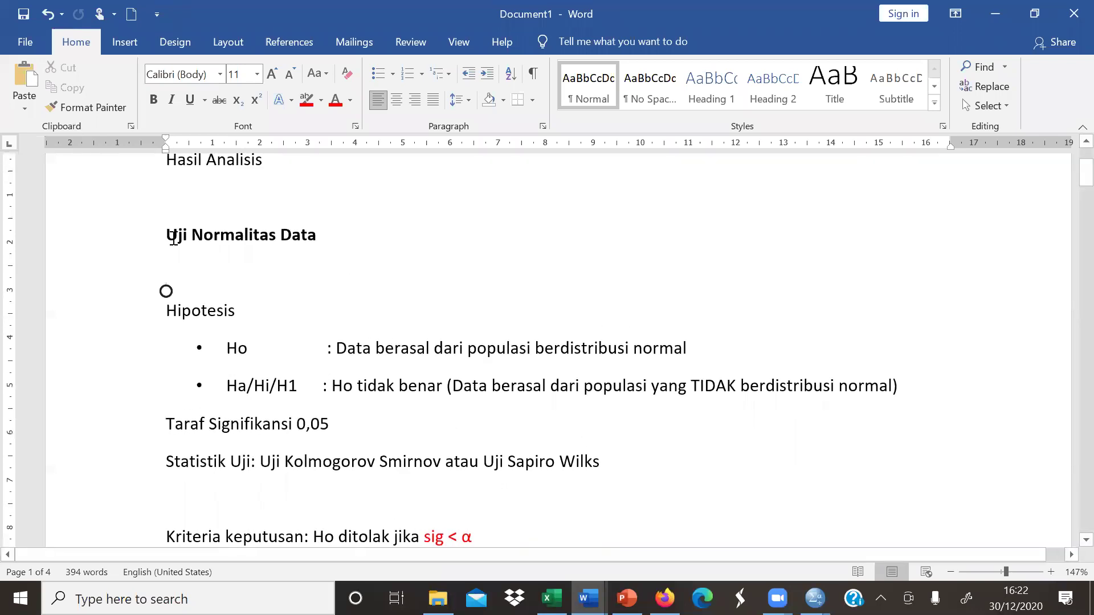
key("Down")
type("Uji Asu")
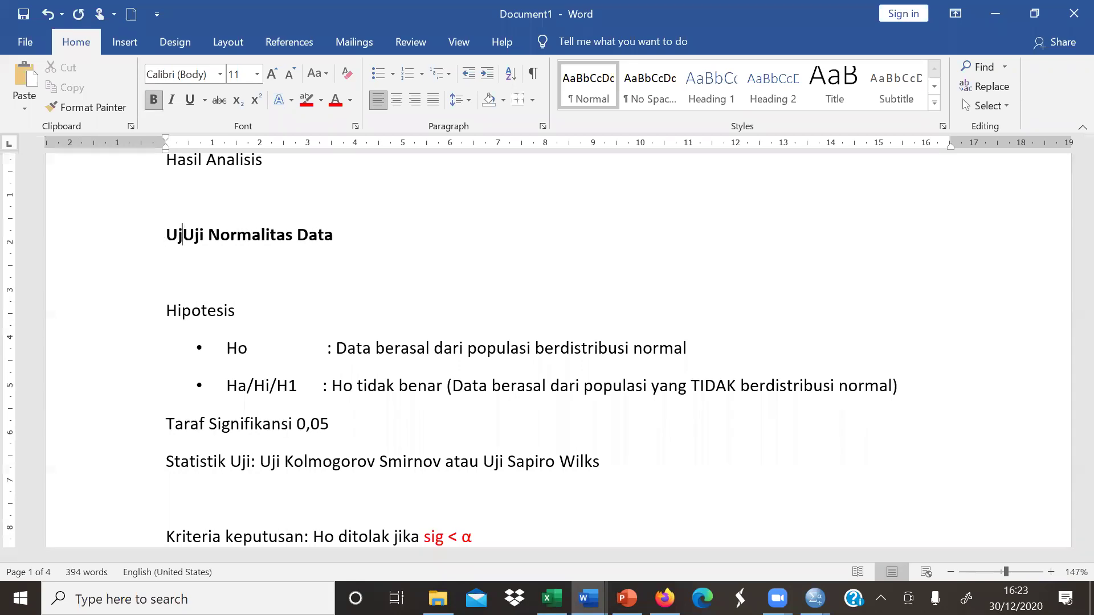
type("msi I ")
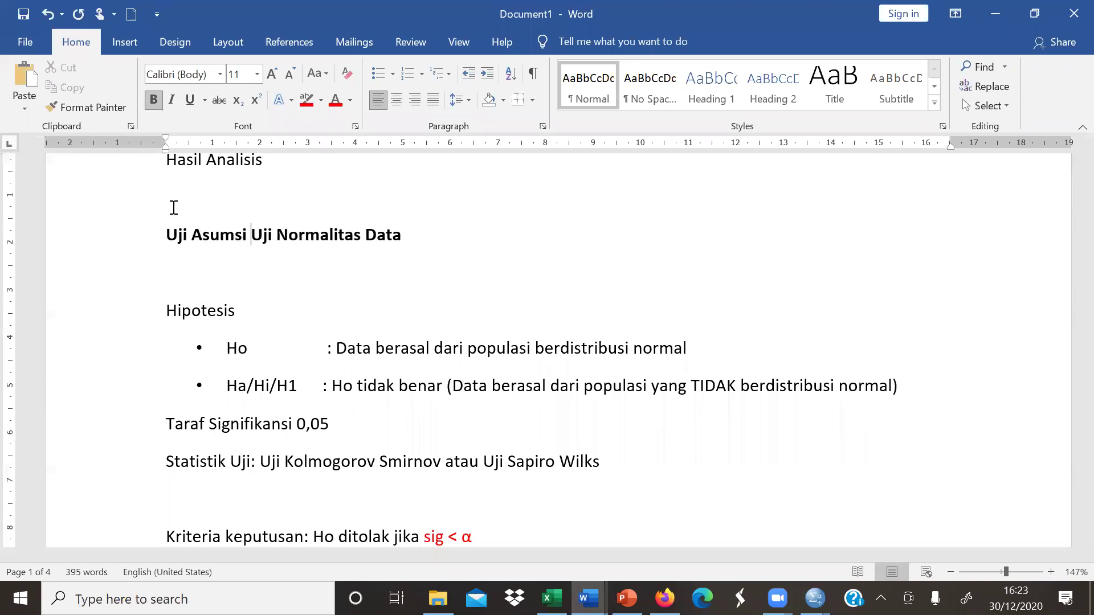
type("(")
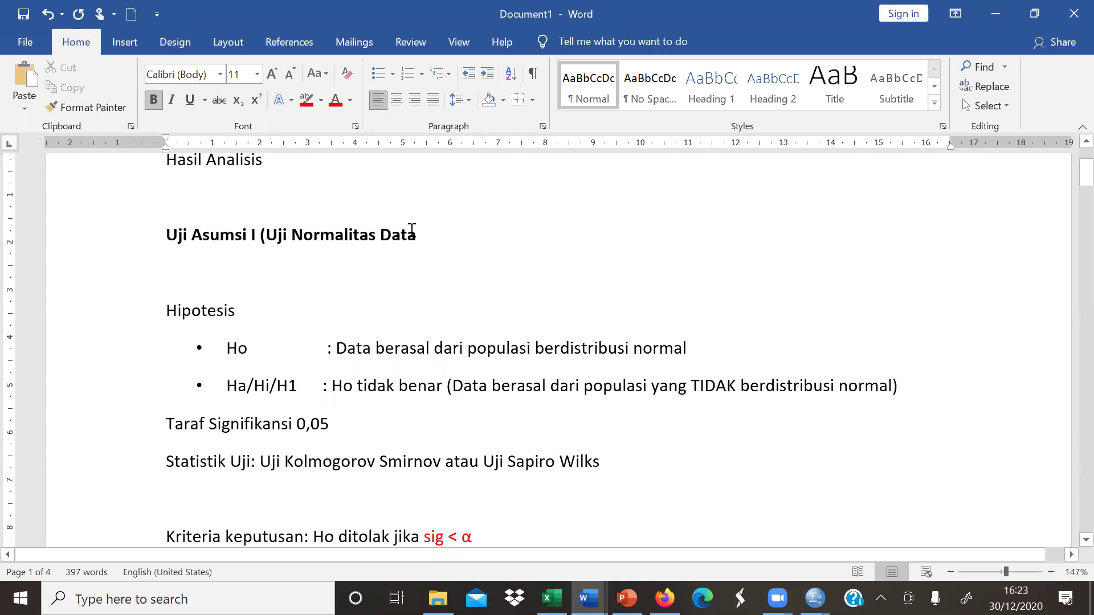
left_click(432, 235)
type(")")
Read through the normality test's hypotheses, 0,05 significance level, test statistic and decision criterion down to the Tests of Normality table
scroll(639, 292, "down", 3)
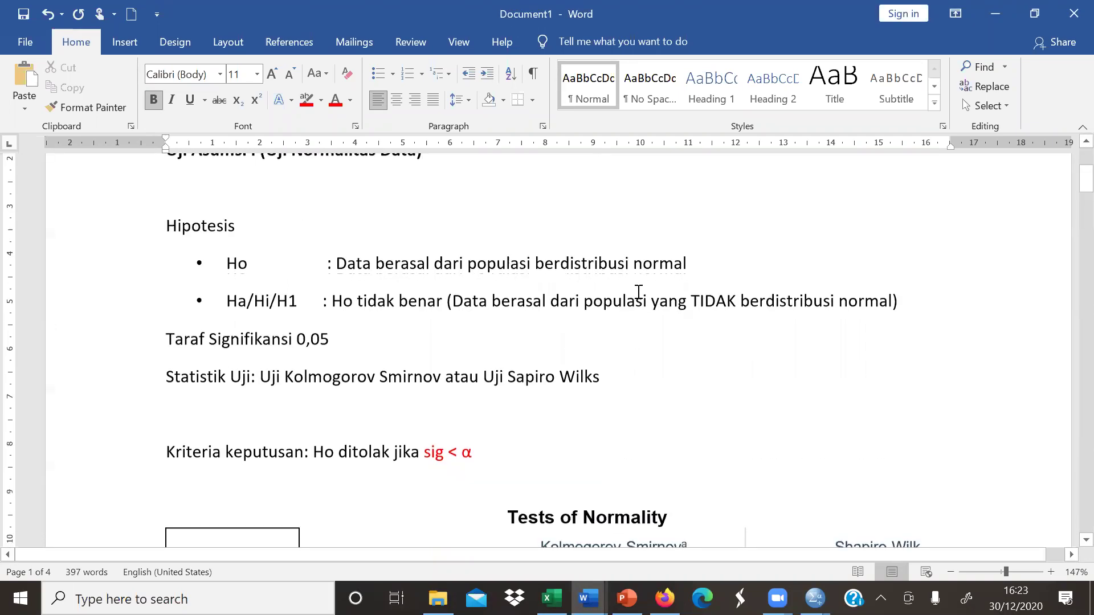
scroll(639, 292, "down", 1)
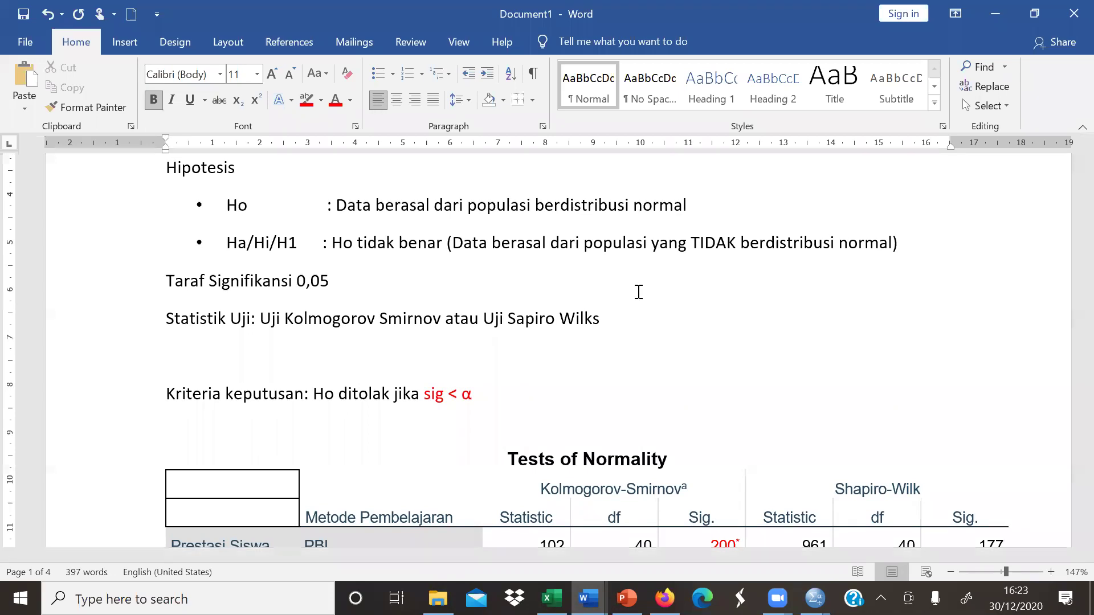
scroll(638, 292, "down", 1)
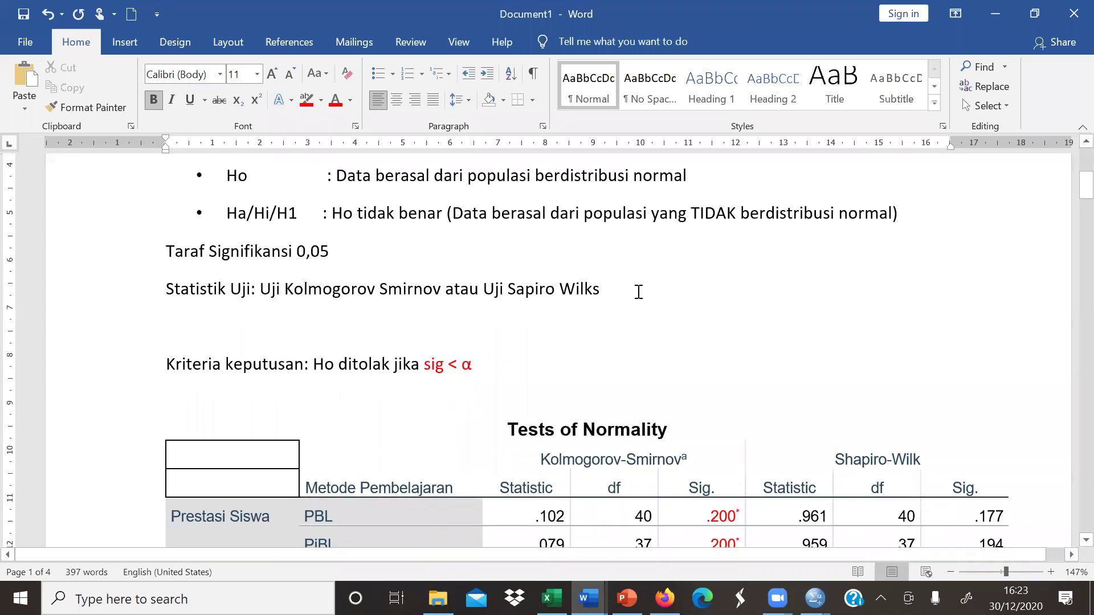
scroll(639, 291, "up", 1)
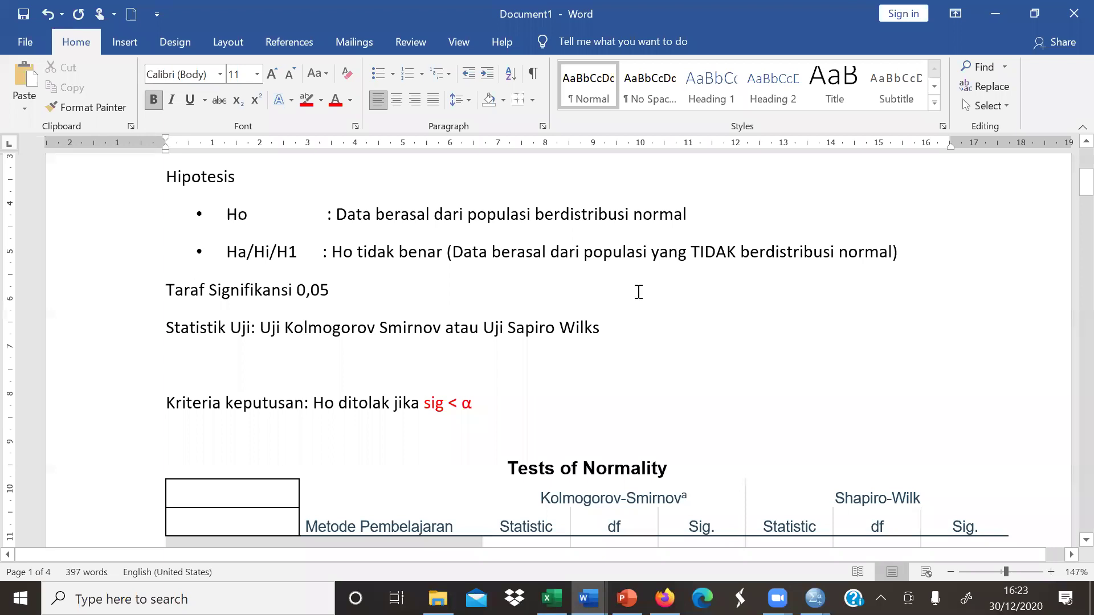
scroll(639, 292, "down", 1)
scroll(639, 292, "down", 1)
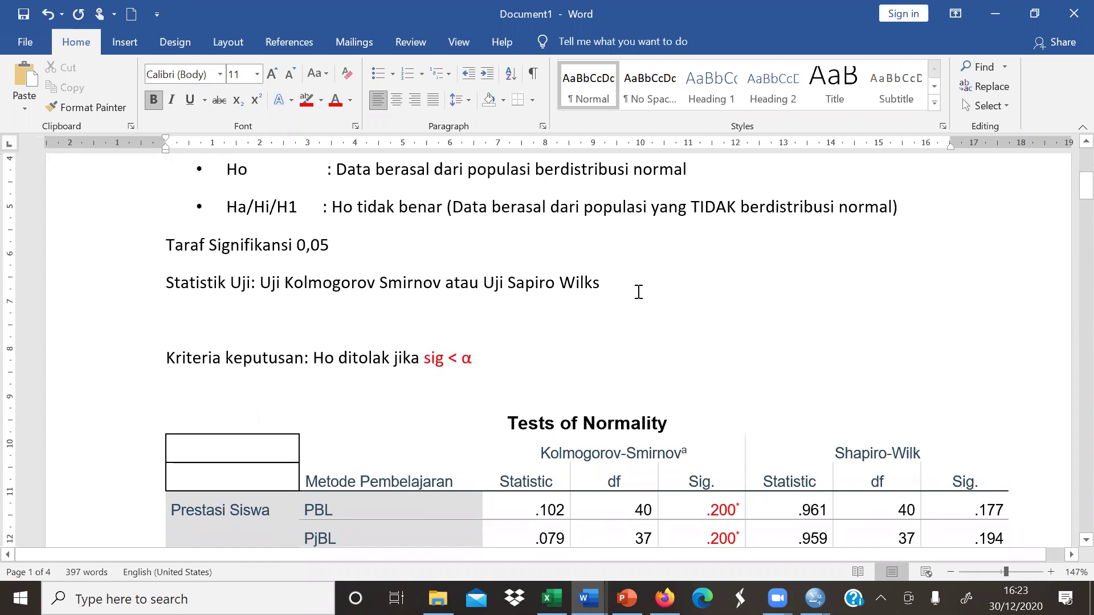
scroll(638, 291, "down", 1)
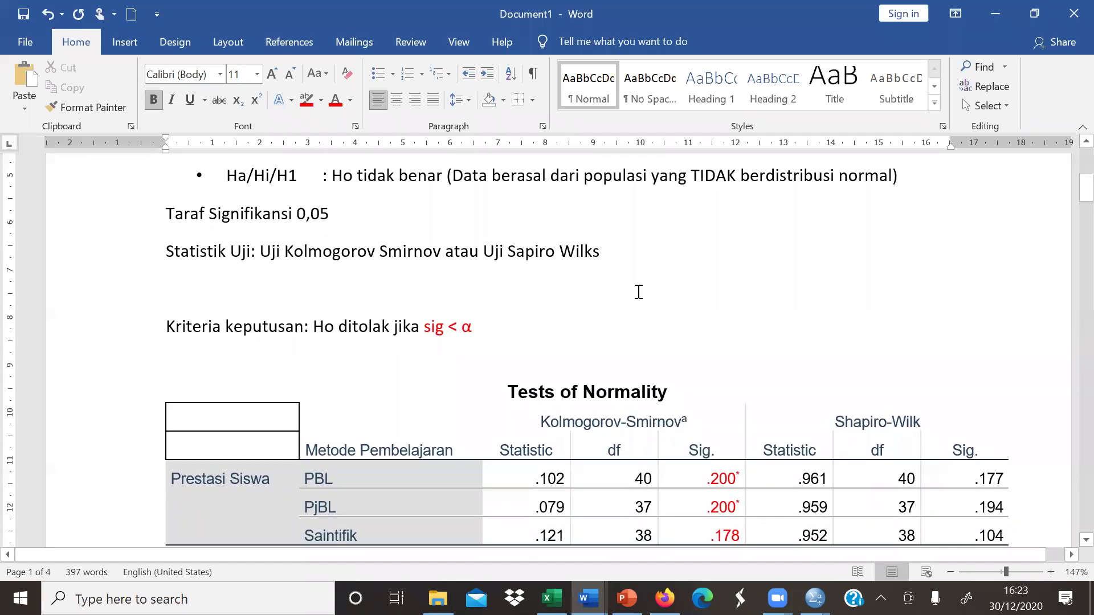
scroll(639, 292, "down", 1)
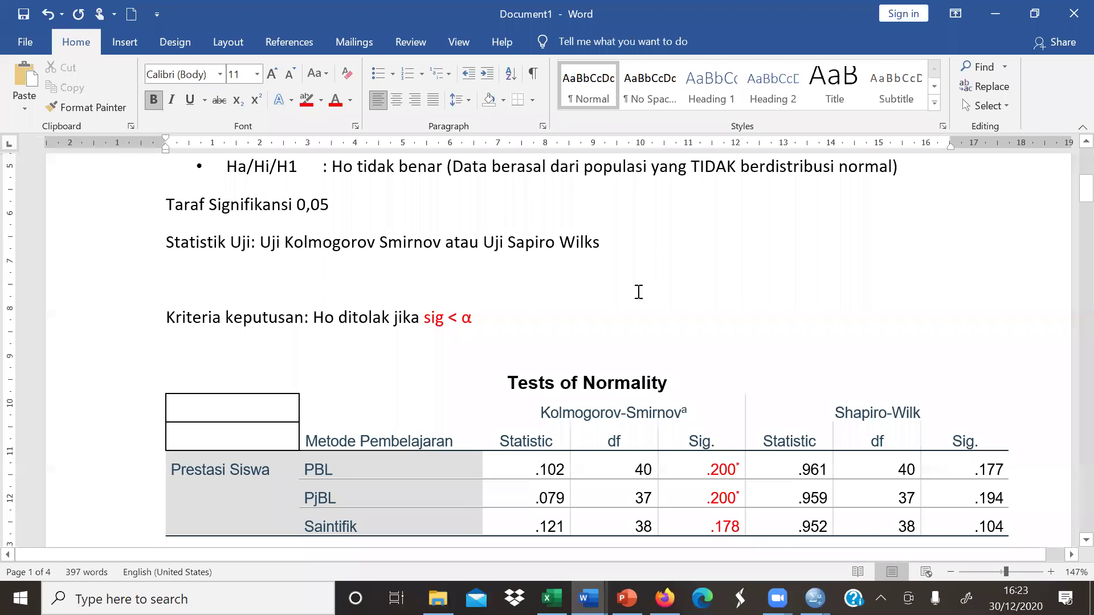
Add blank lines below the "Kriteria keputusan" line and paste the copied SPSS Tests of Normality table there
scroll(639, 292, "down", 2)
left_click(546, 247)
key("Return")
key("Return")
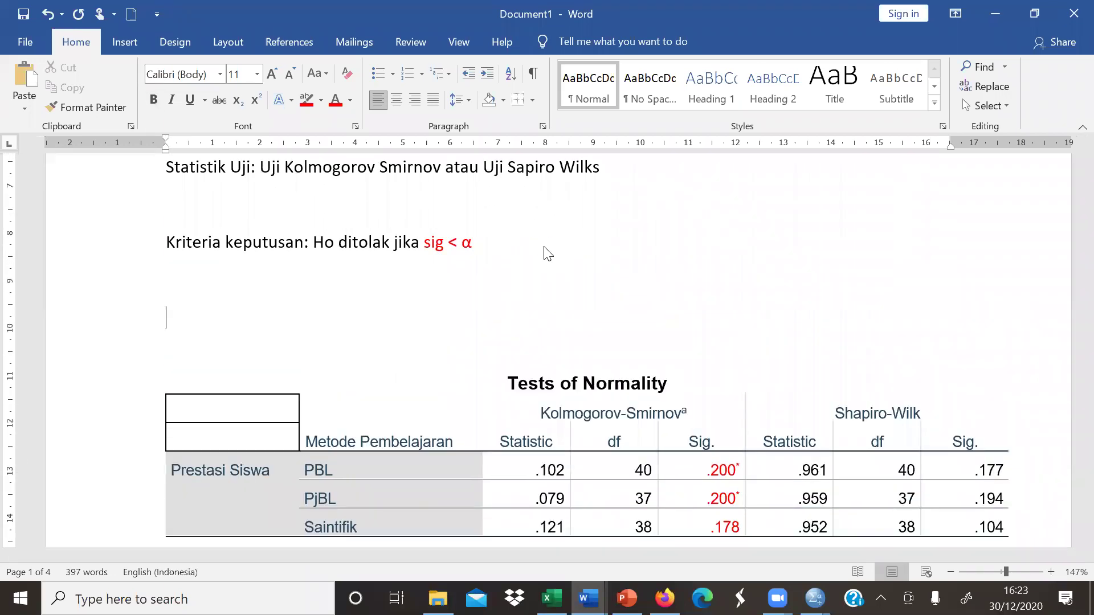
key("ctrl+v")
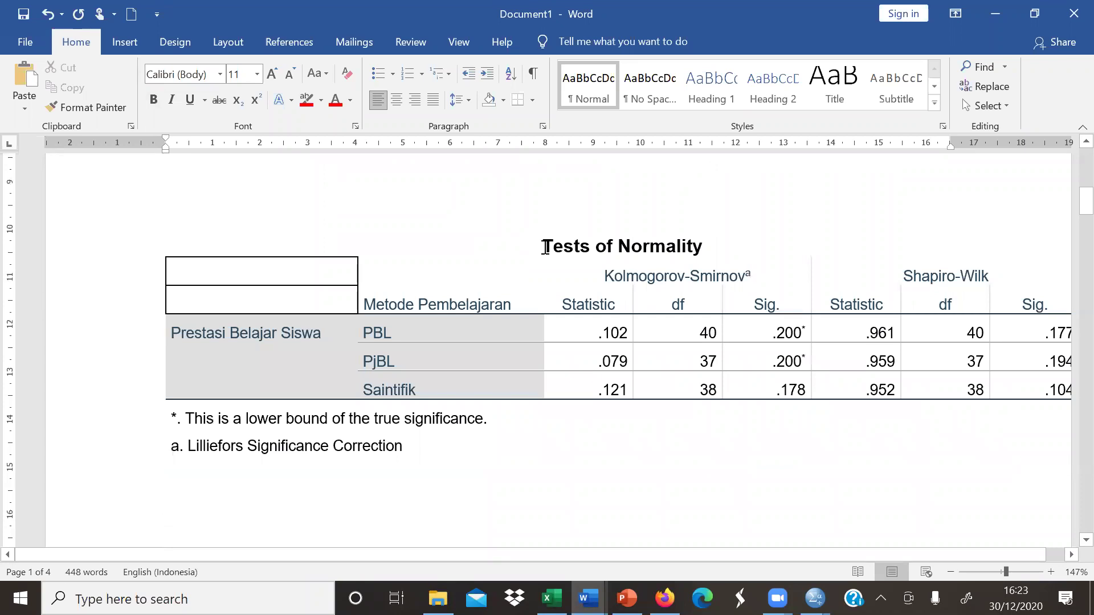
Examine the Kolmogorov-Smirnov Sig. values for each Metode Pembelajaran in the original Prestasi Siswa table and the conclusion beneath it
scroll(545, 248, "down", 5)
left_click(546, 247)
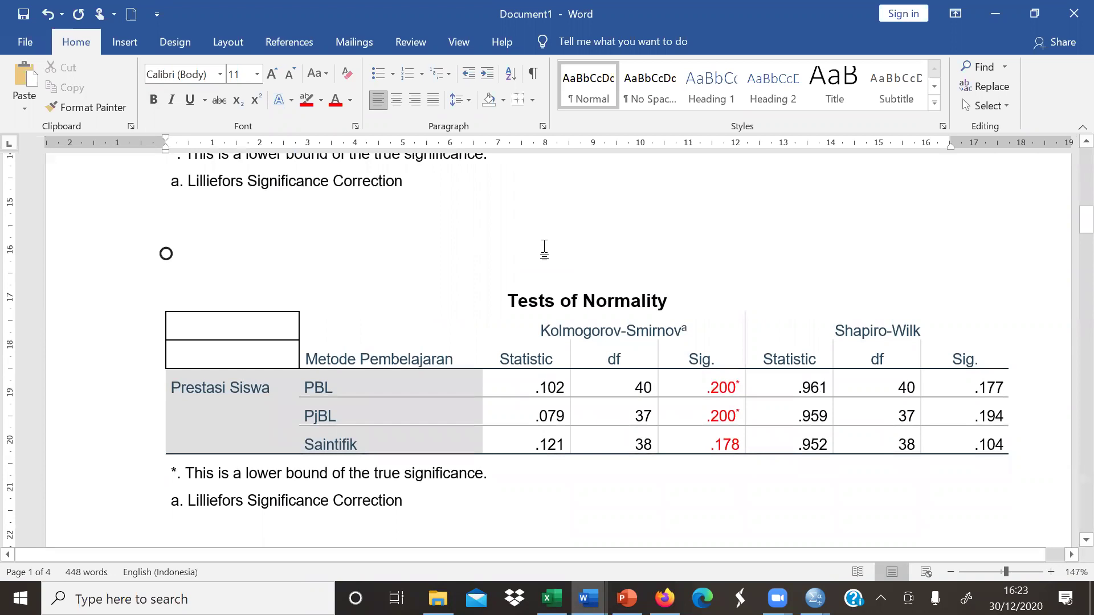
scroll(544, 247, "down", 2)
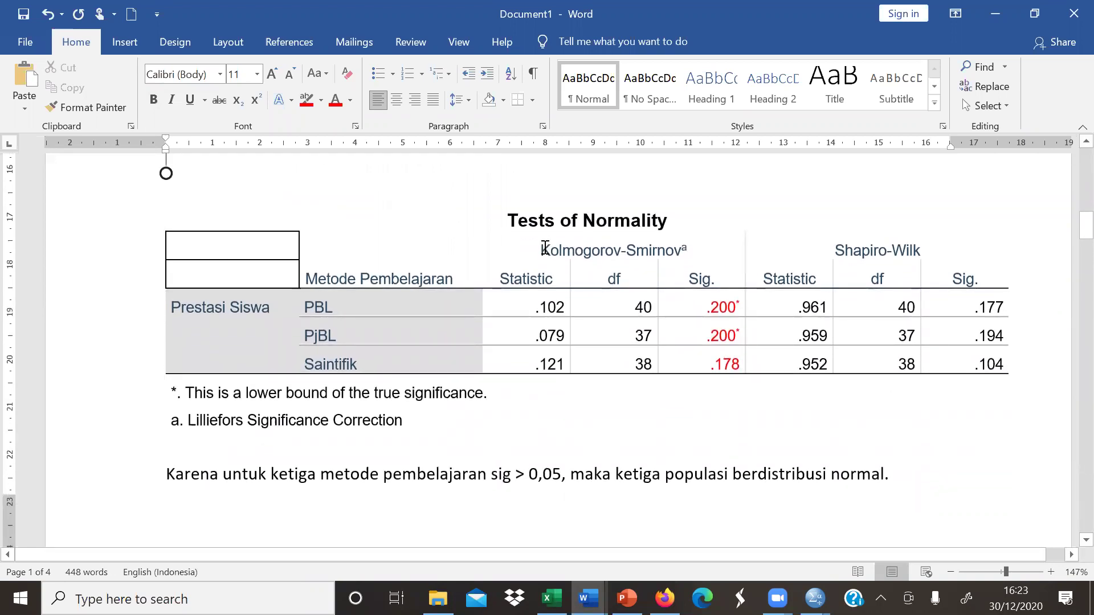
scroll(546, 247, "down", 1)
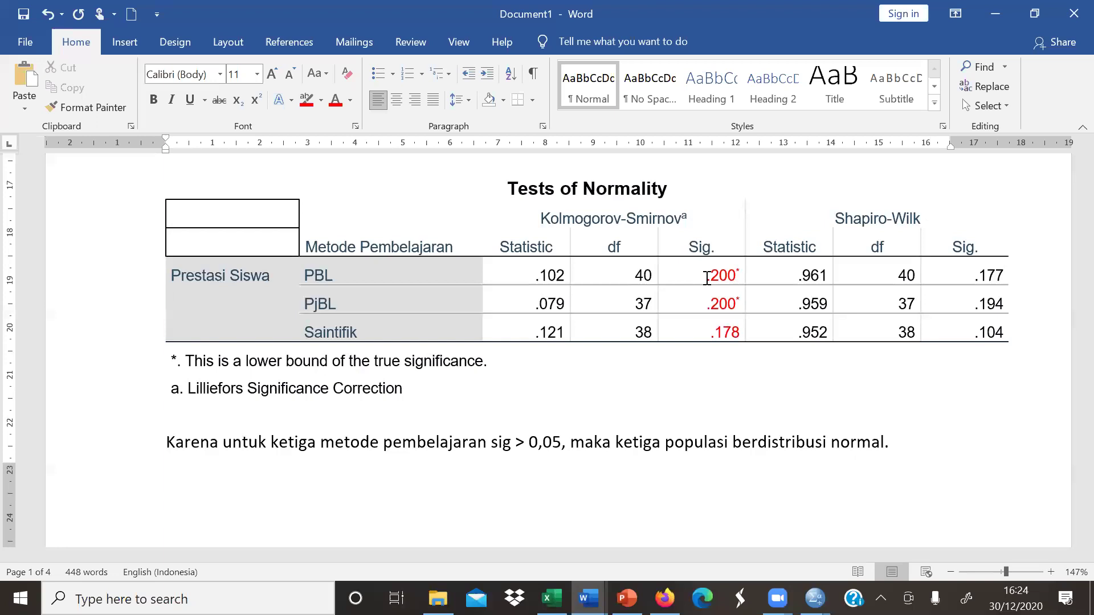
left_click_drag(738, 311, 703, 310)
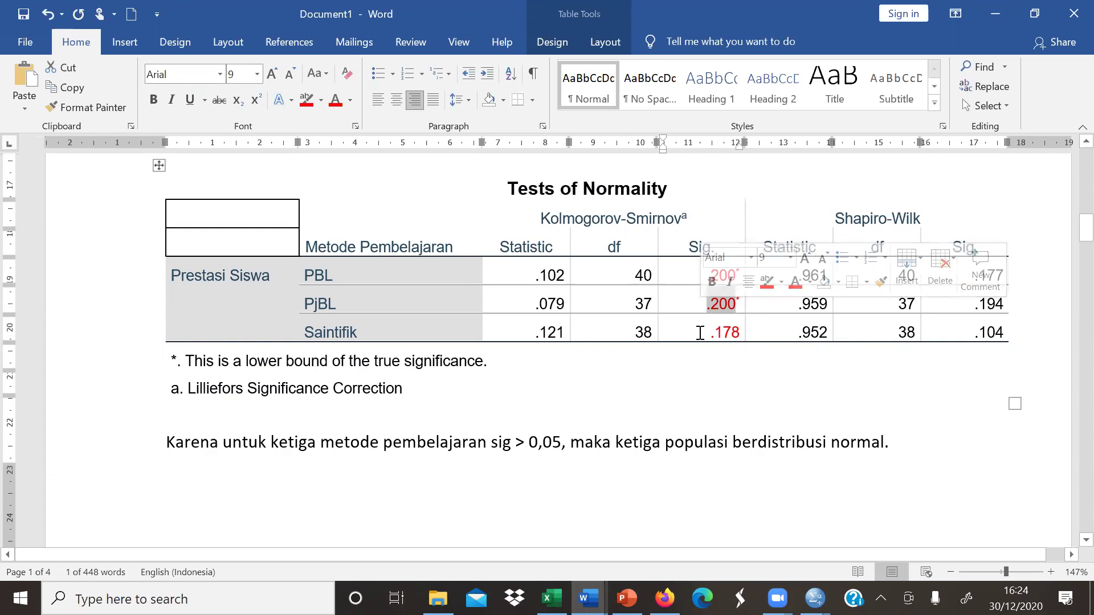
left_click(748, 330)
left_click_drag(748, 330, 707, 336)
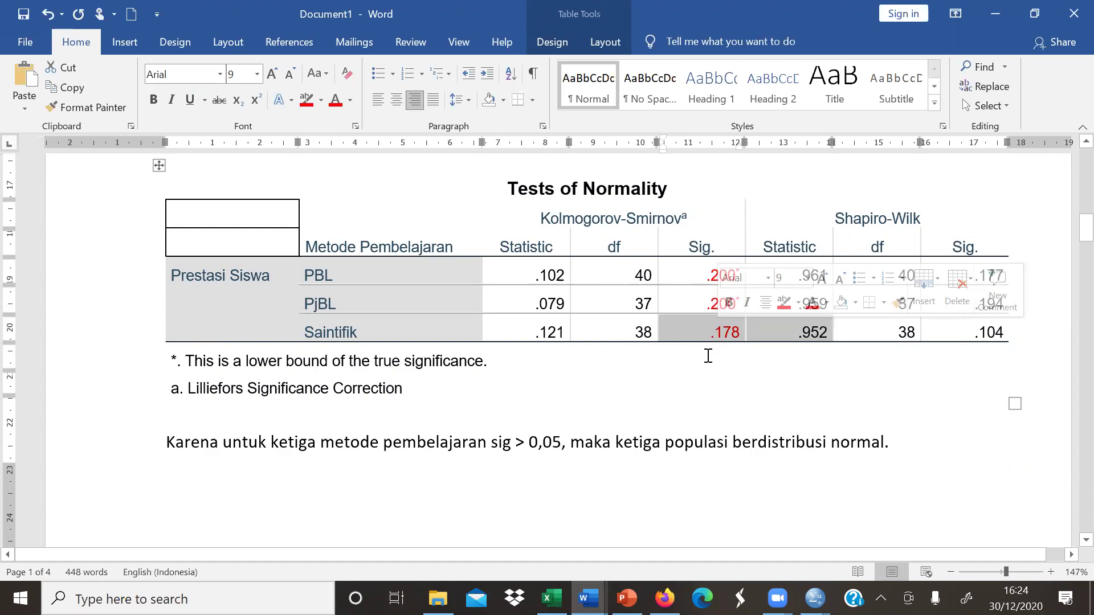
left_click(709, 355)
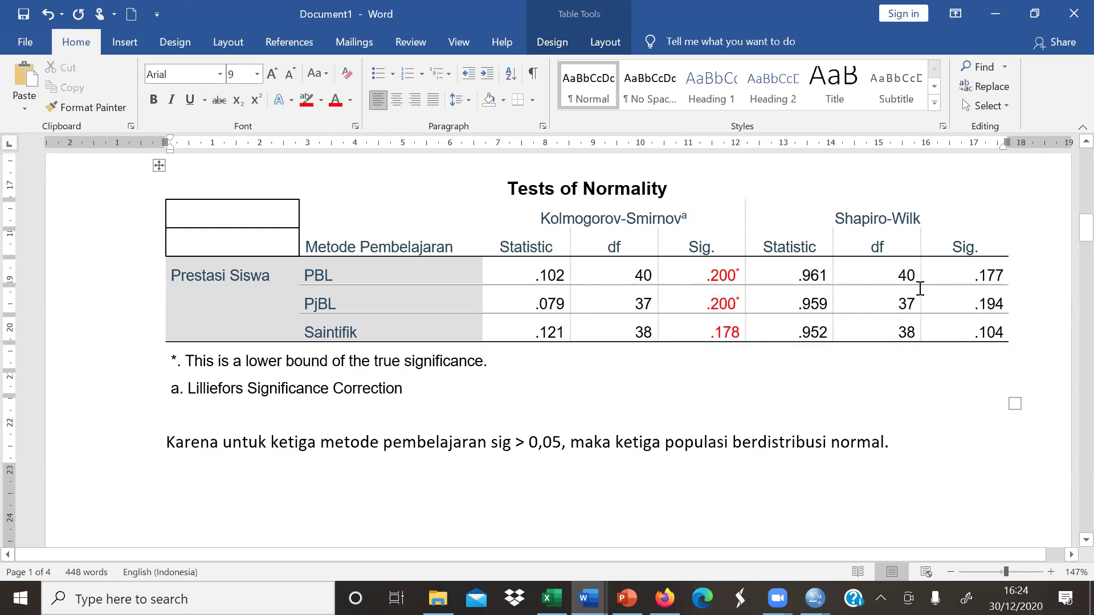
Color the three Shapiro-Wilk Sig. values blue in the Prestasi Siswa Tests of Normality table
left_click_drag(969, 275, 1000, 326)
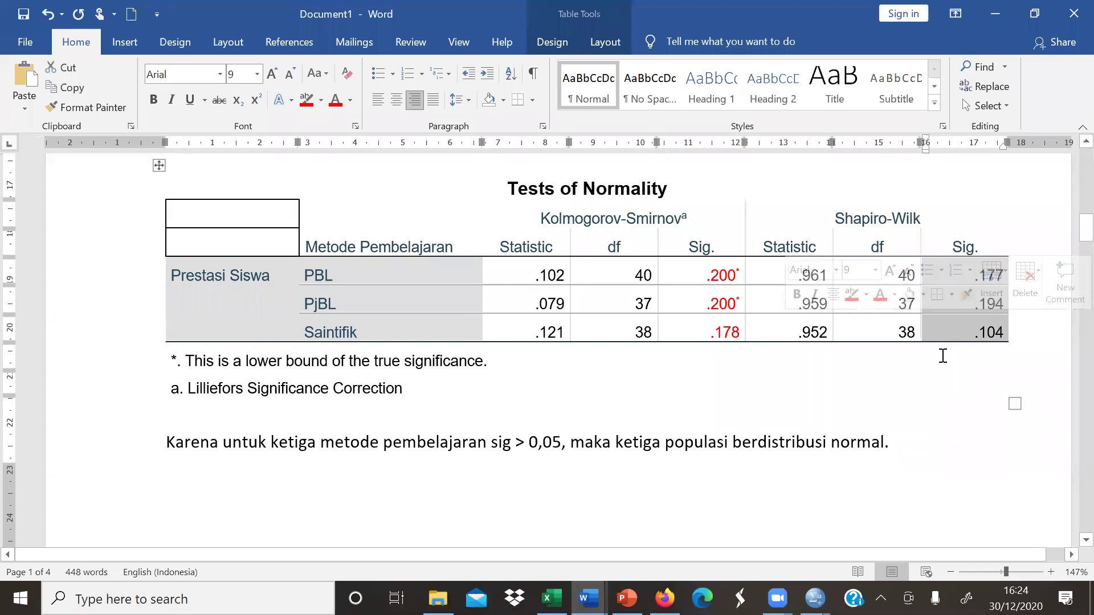
left_click(348, 100)
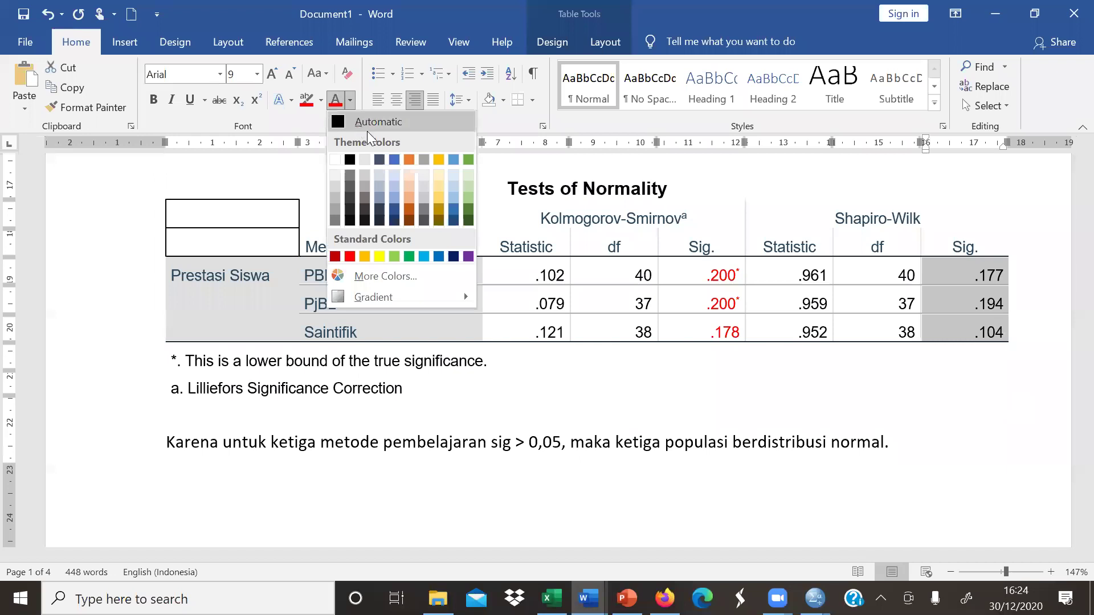
left_click(393, 159)
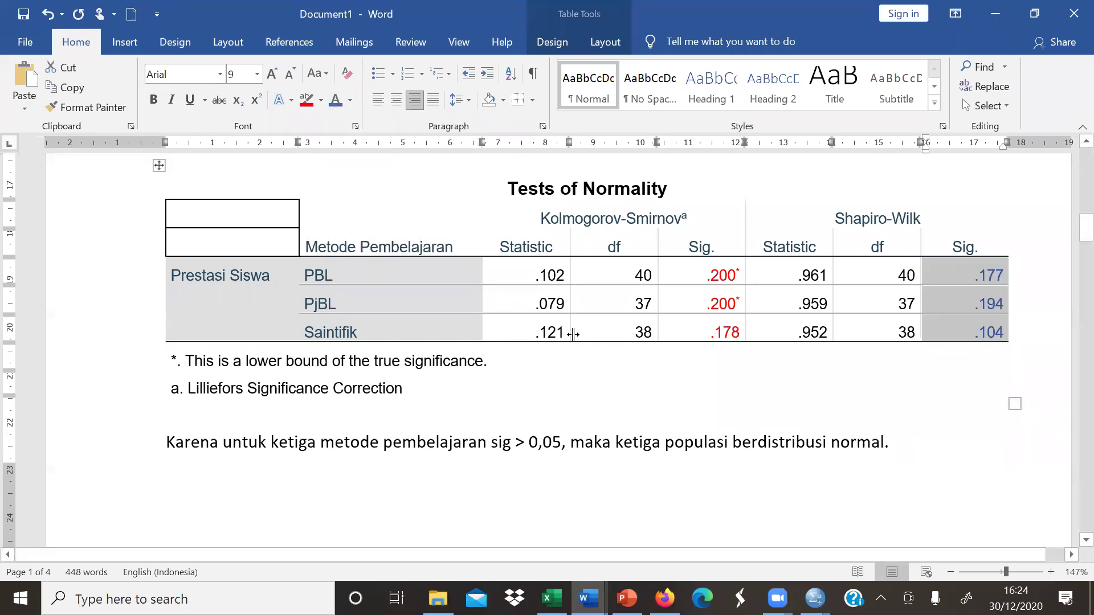
left_click(683, 382)
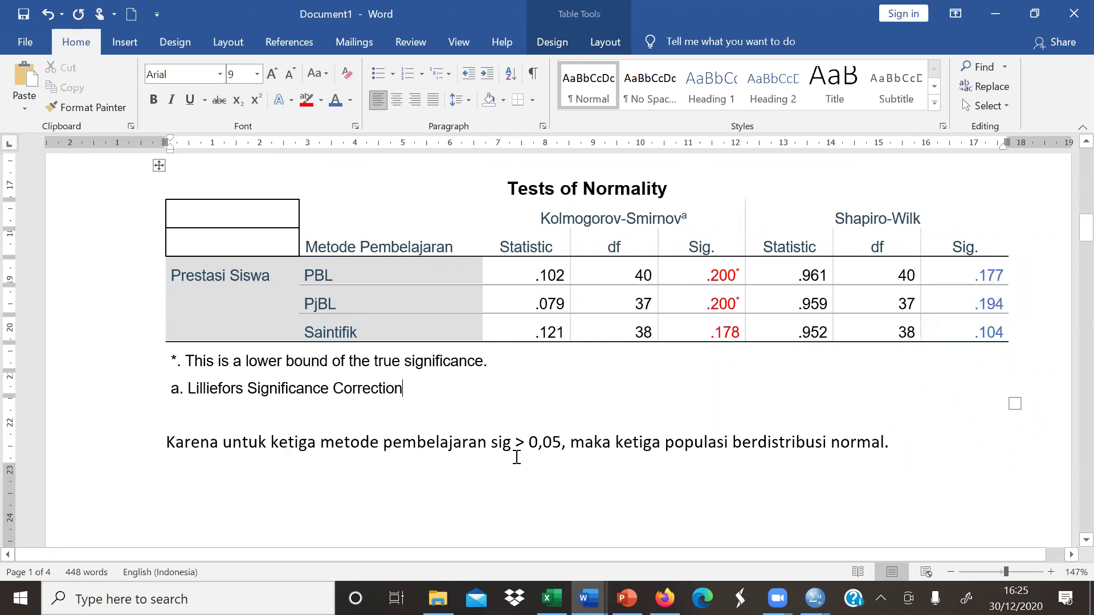
Try a red highlight on "sig > 0,05" in the normality conclusion sentence and remove it again
left_click_drag(491, 445, 562, 444)
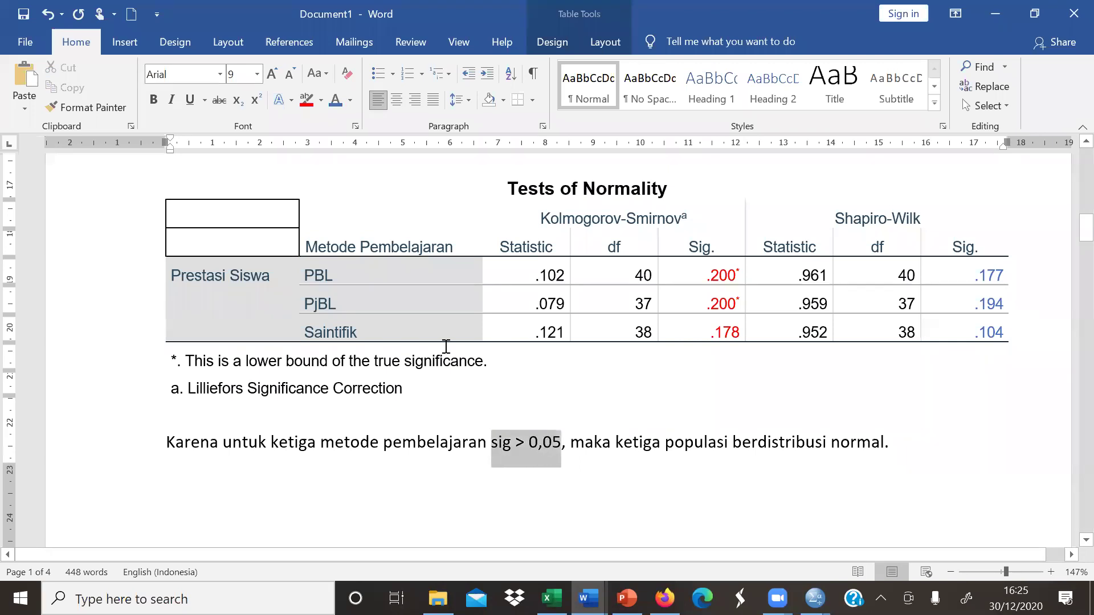
left_click(313, 107)
left_click(435, 306)
left_click(525, 482)
left_click_drag(493, 436, 562, 443)
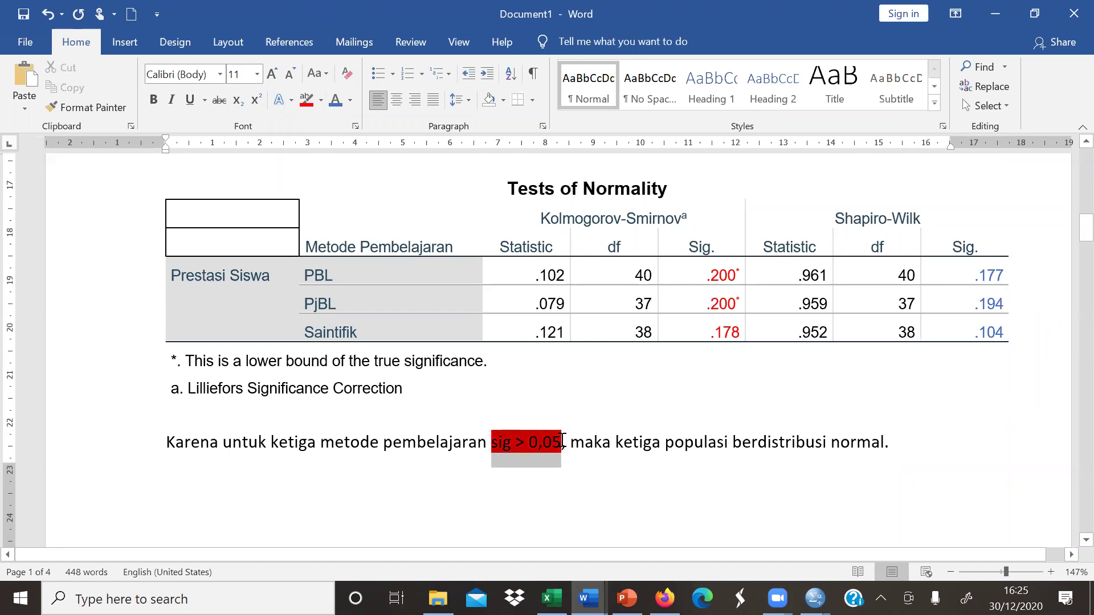
left_click(319, 101)
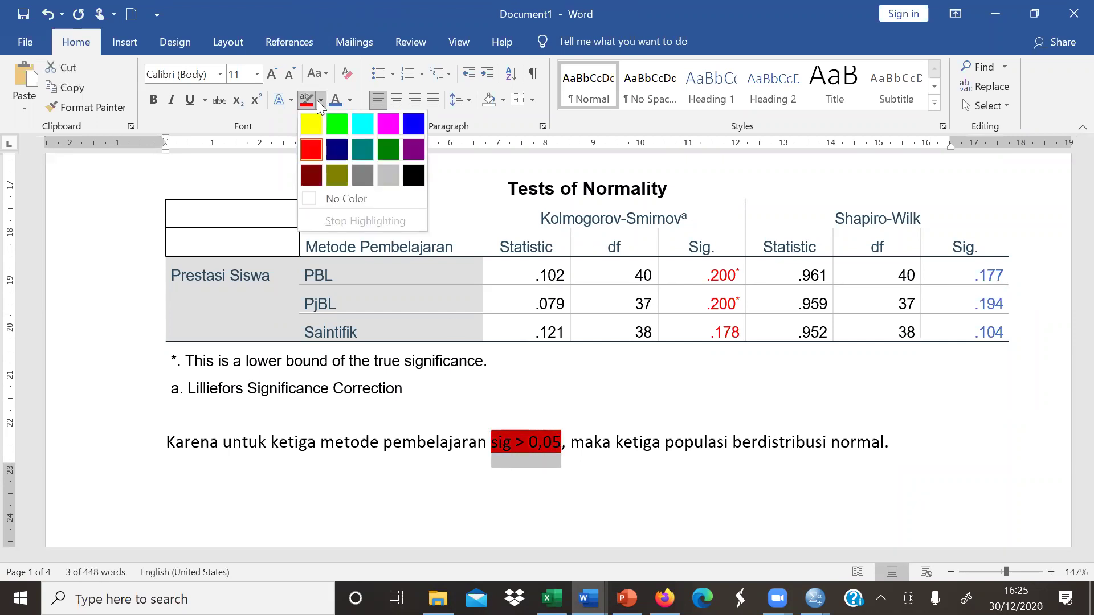
left_click(343, 196)
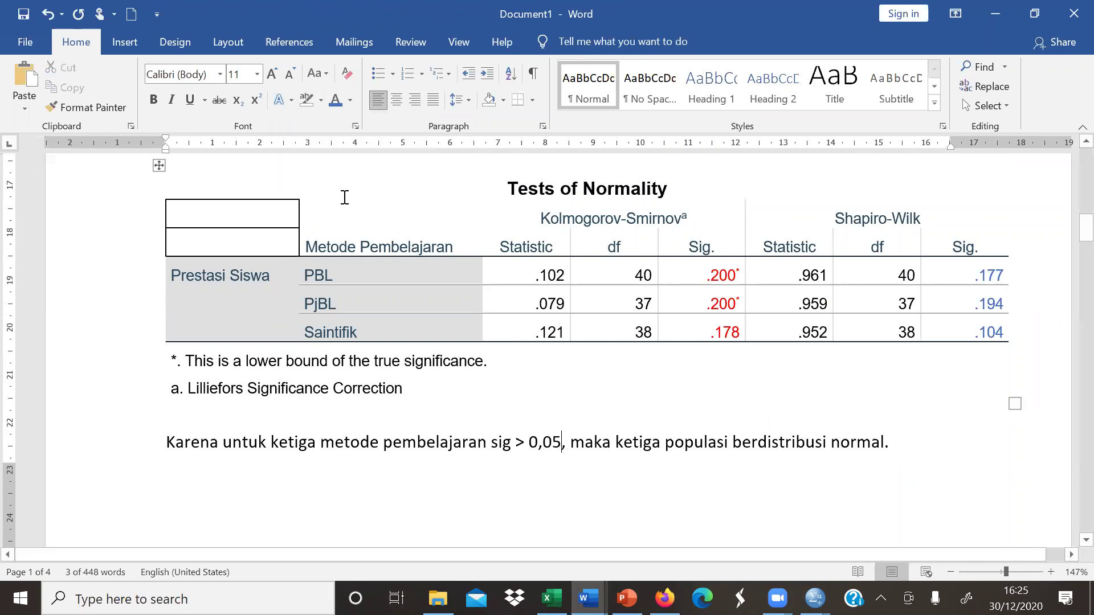
Set the font color of "sig > 0,05" in the normality conclusion sentence to red
left_click_drag(491, 441, 559, 444)
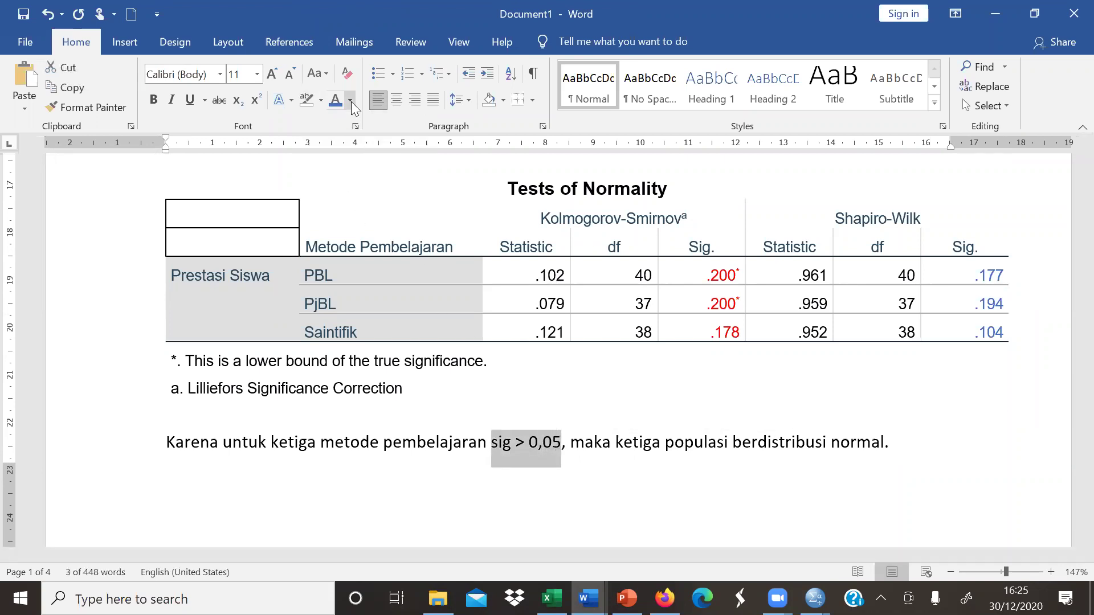
left_click(351, 101)
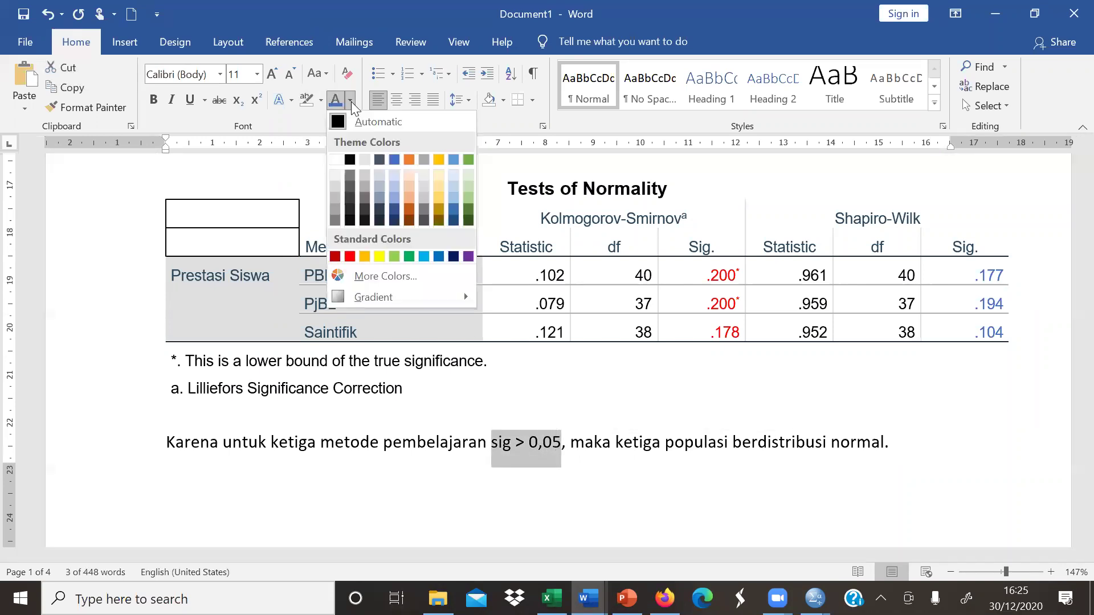
left_click(350, 256)
left_click(552, 541)
left_click(651, 521)
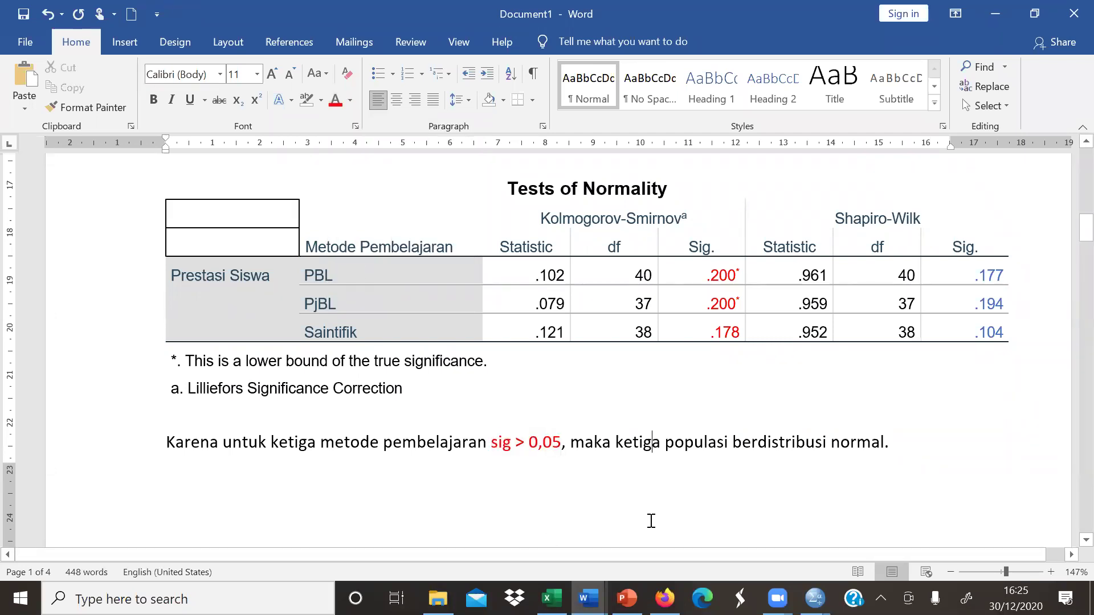
Save the document as "Interpretasi Anava" in the Statistika folder under D: Kuliah
key("ctrl+s")
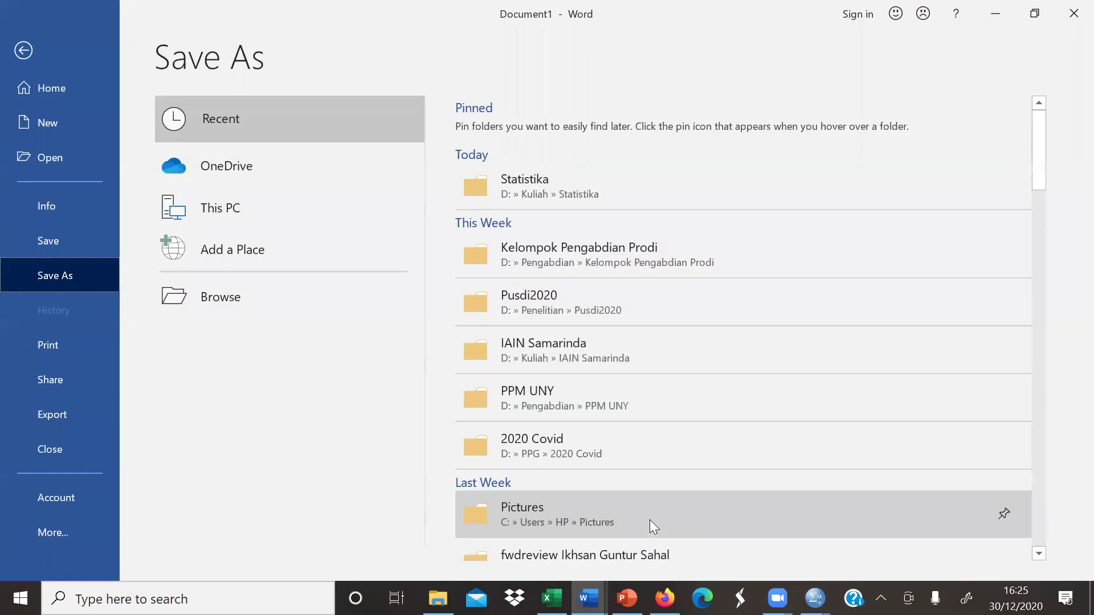
left_click(697, 205)
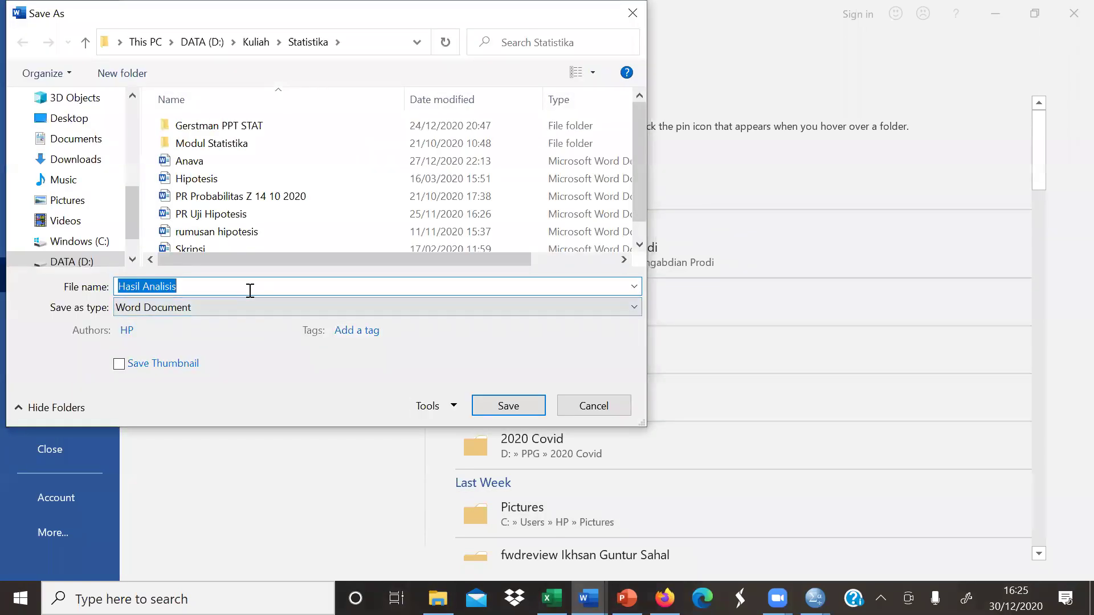
type("Inte")
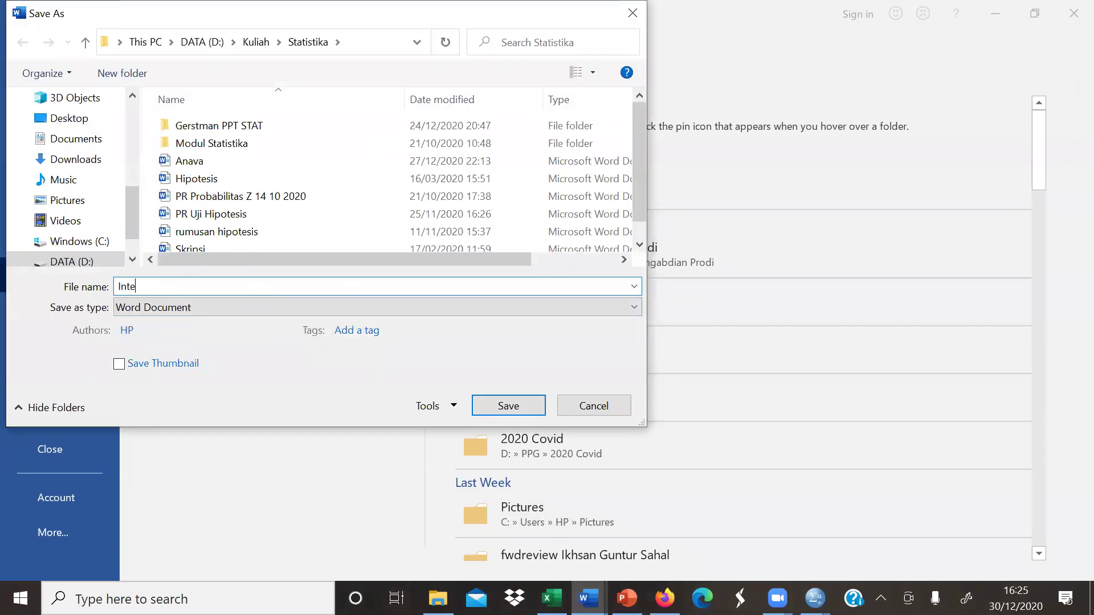
type("rpre")
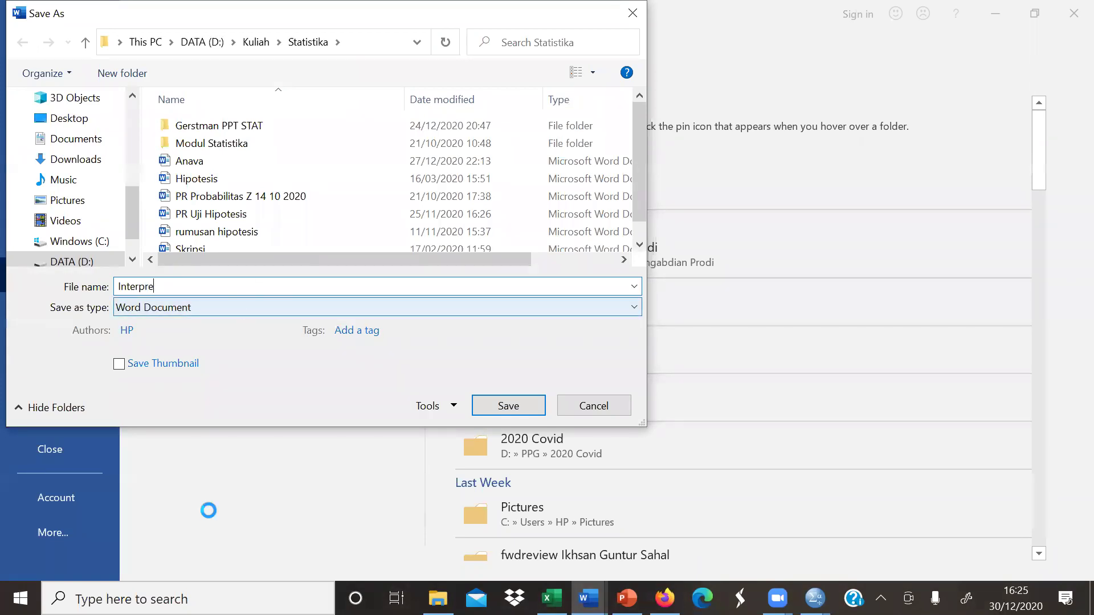
type("tasi Anava")
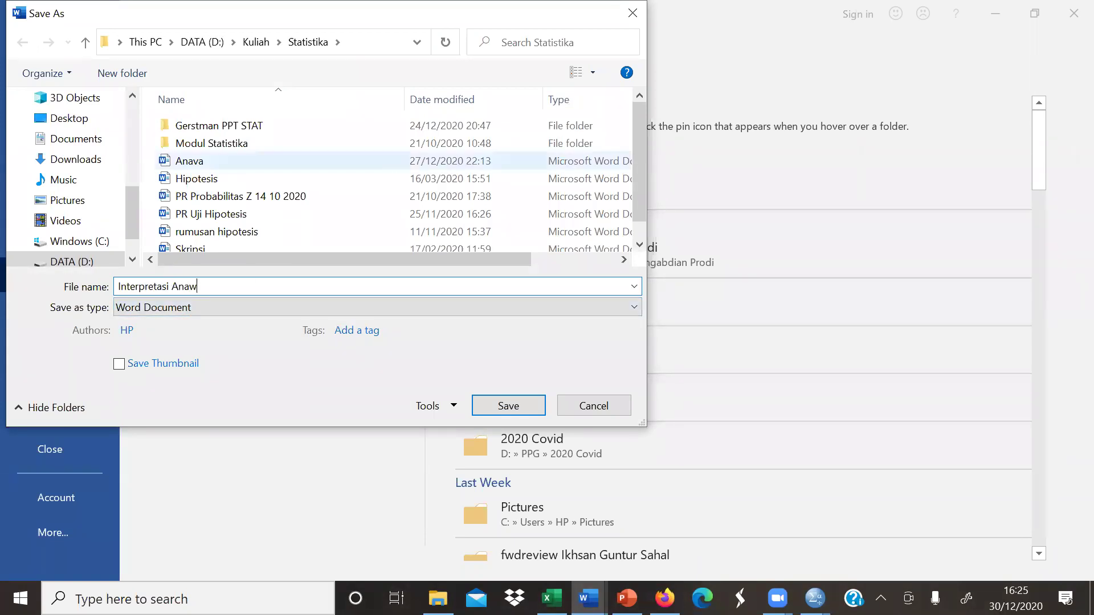
left_click(527, 410)
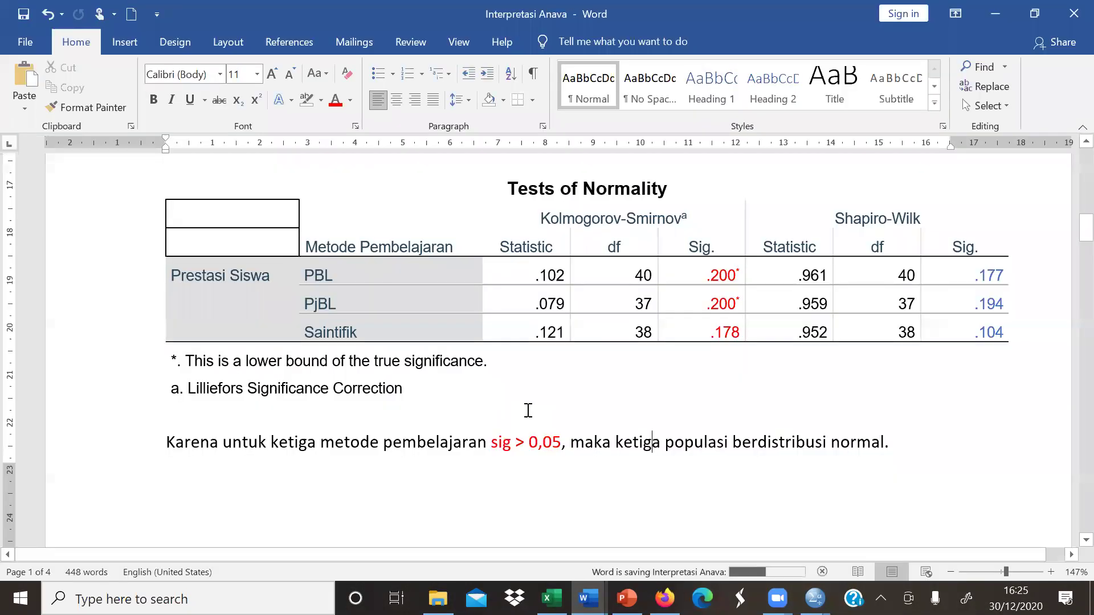
Remove the extra blank lines above the Uji Homogenitas Varians heading on page 2
scroll(528, 411, "down", 3)
scroll(528, 410, "down", 5)
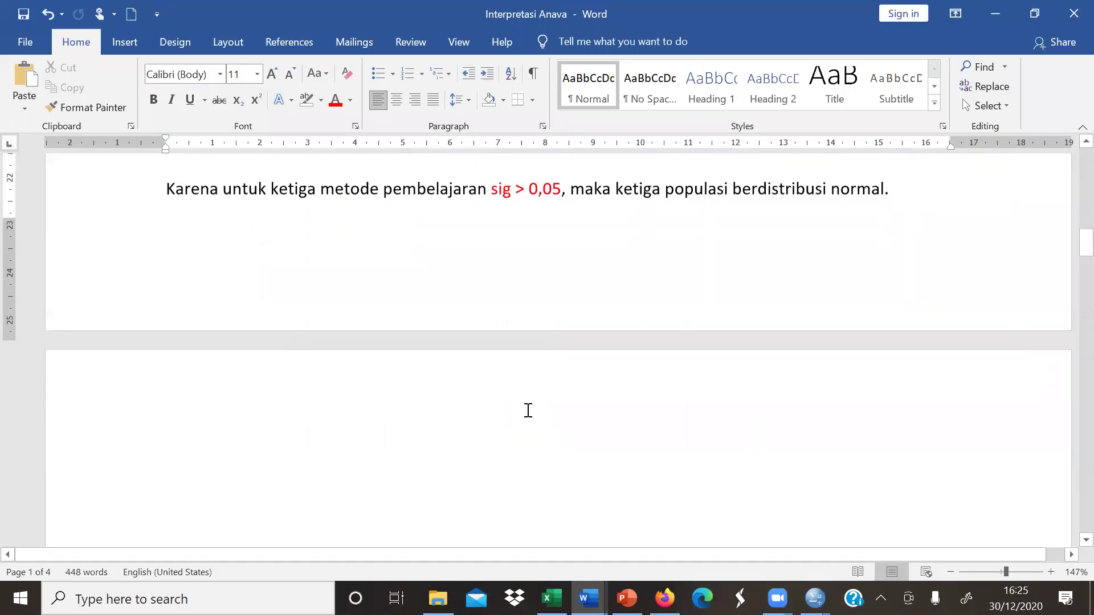
scroll(528, 411, "down", 5)
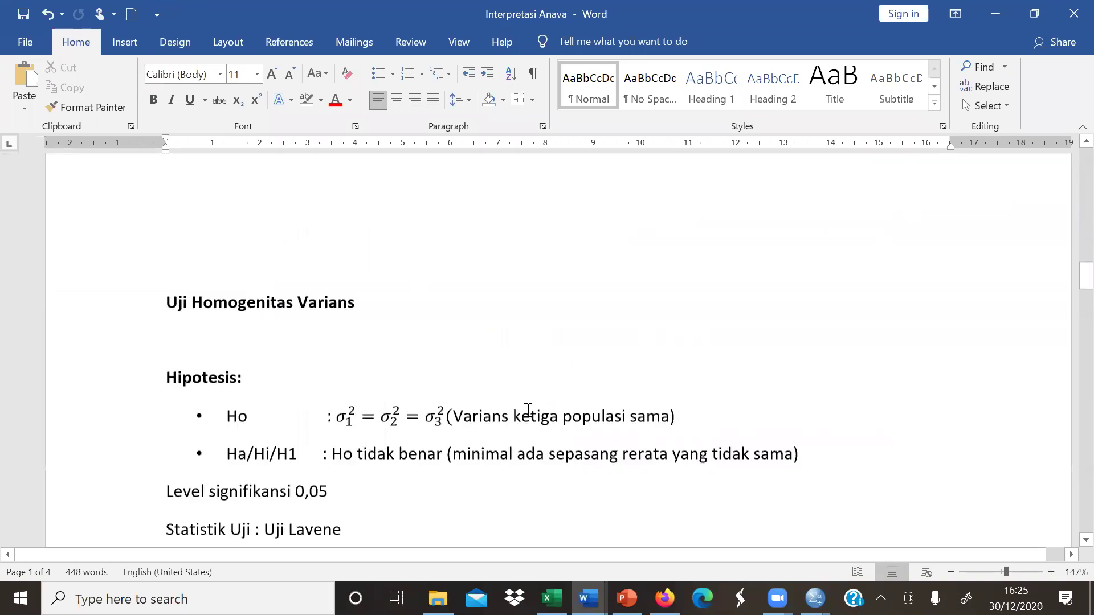
scroll(528, 410, "up", 2)
scroll(528, 410, "up", 5)
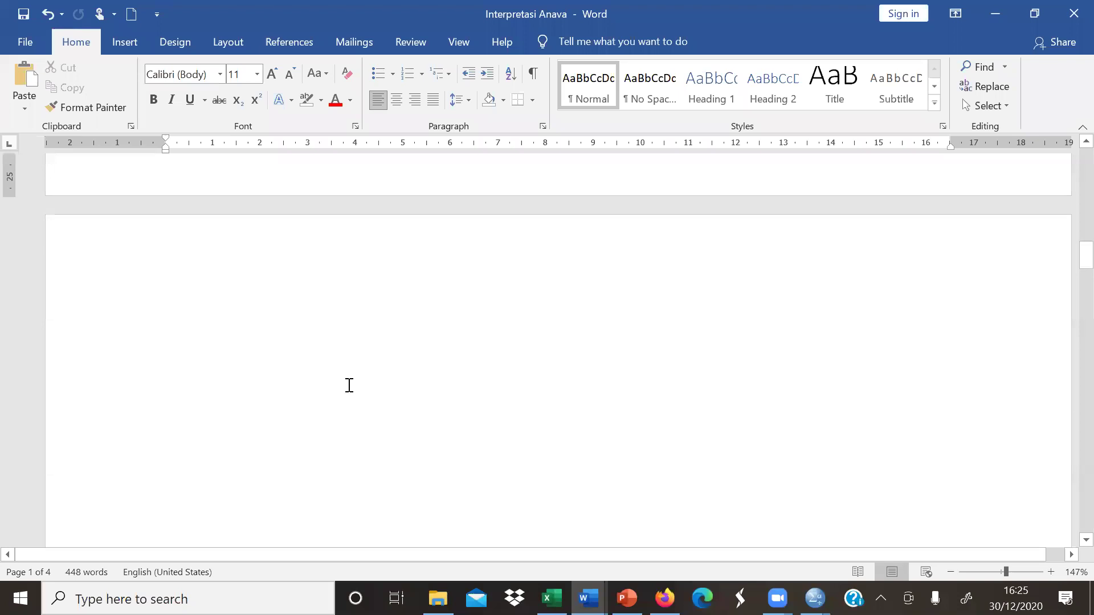
left_click(342, 299)
key("ctrl+z")
key("ctrl+z")
key("ctrl+z")
key("ctrl+z")
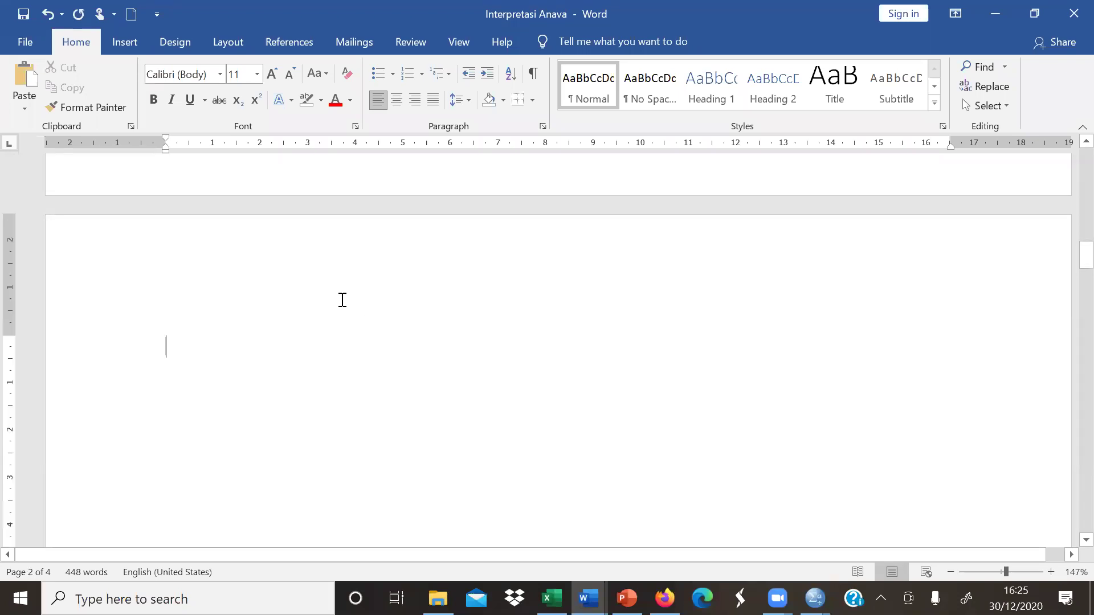
key("ctrl+z")
key("ctrl+z")
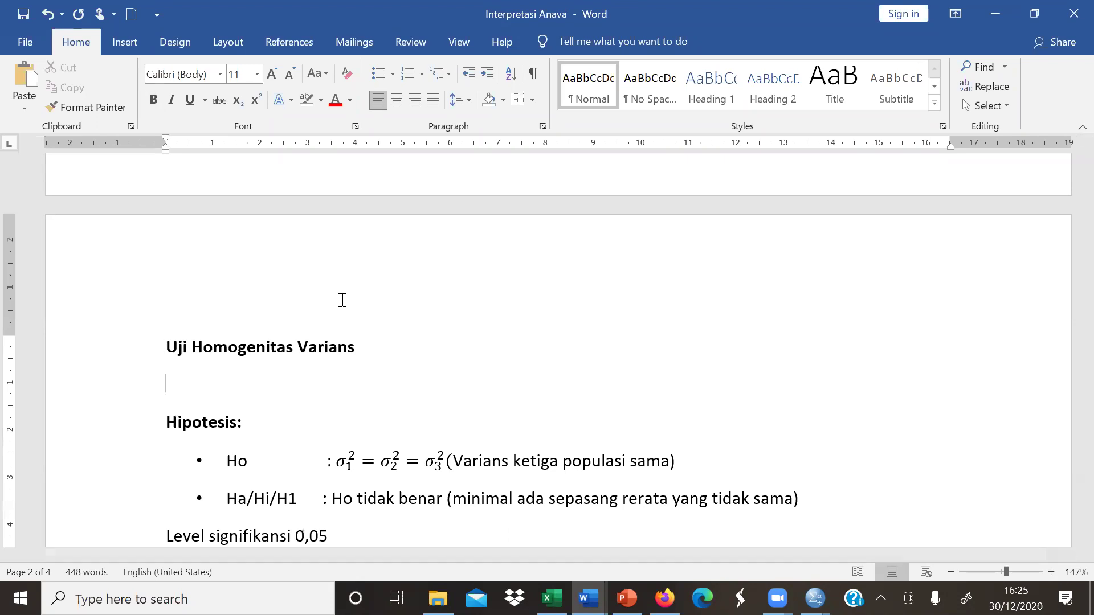
Review the homogeneity test's hypotheses, significance level, test statistic and decision criterion, down to the Test of Homogeneity of Variances table
key("Down")
key("Down")
key("Down")
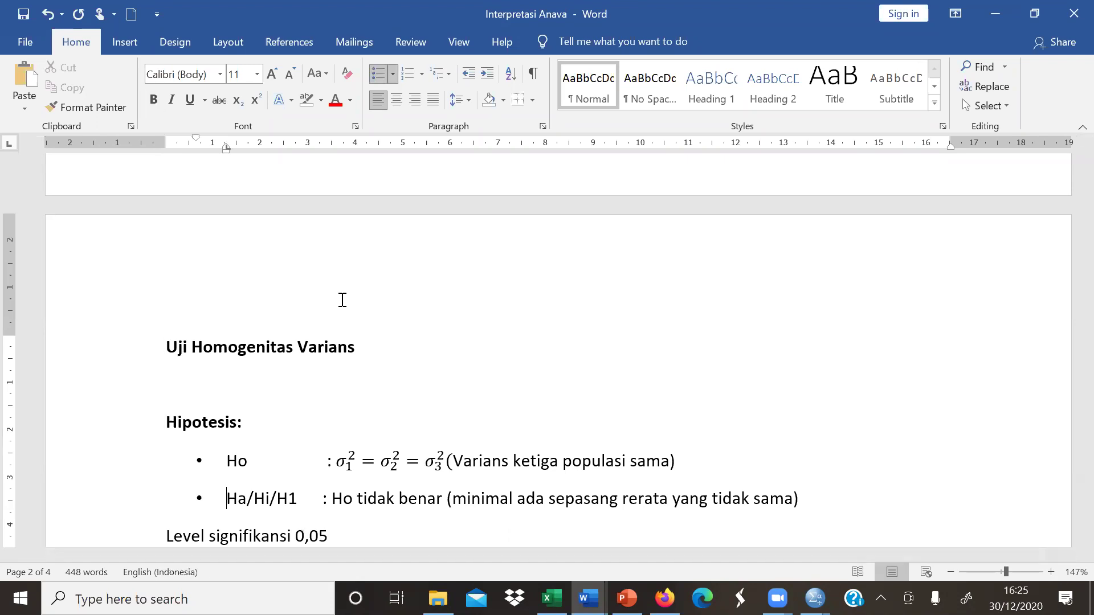
key("Down")
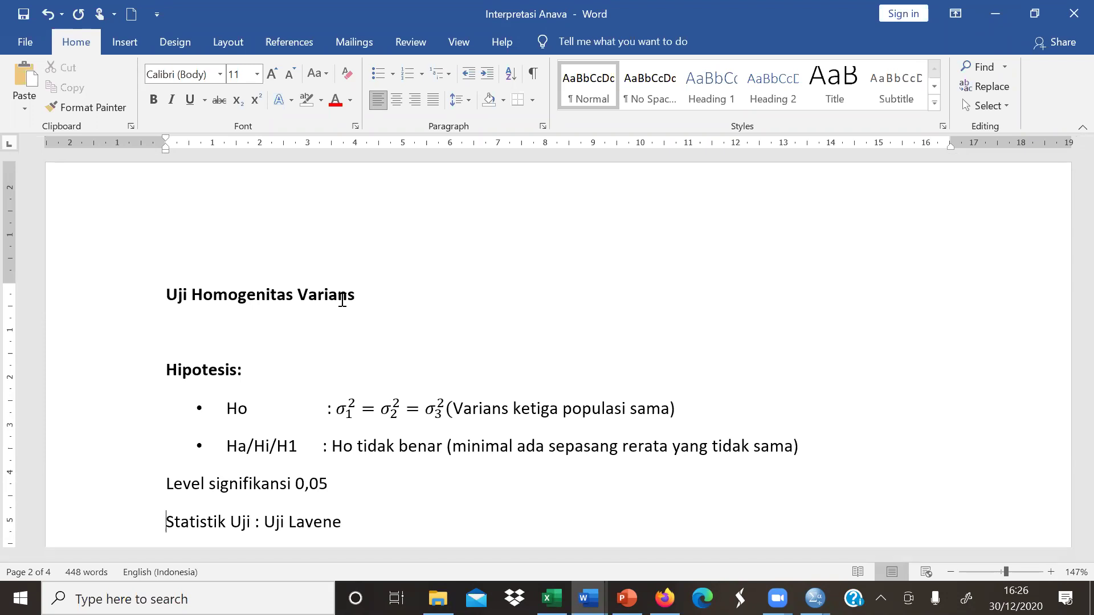
key("Down")
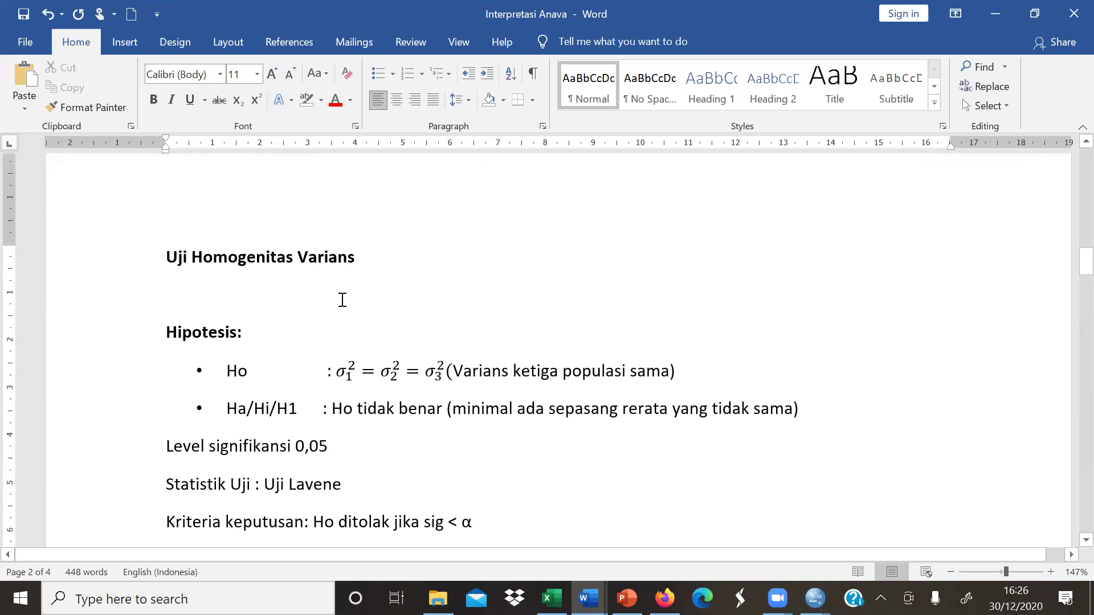
key("Down")
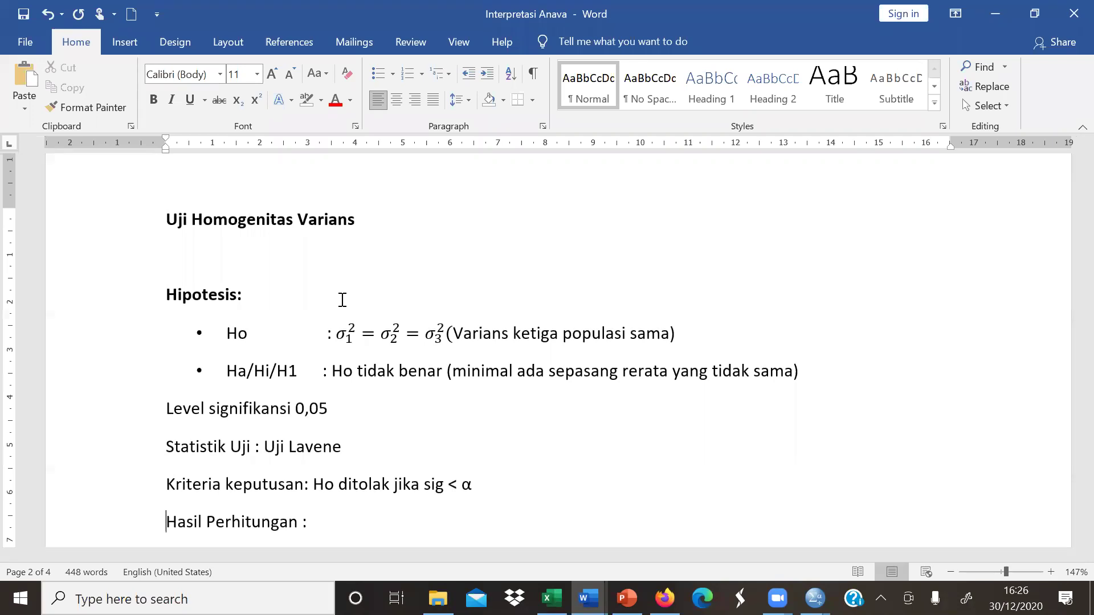
key("Down")
key("ctrl+v")
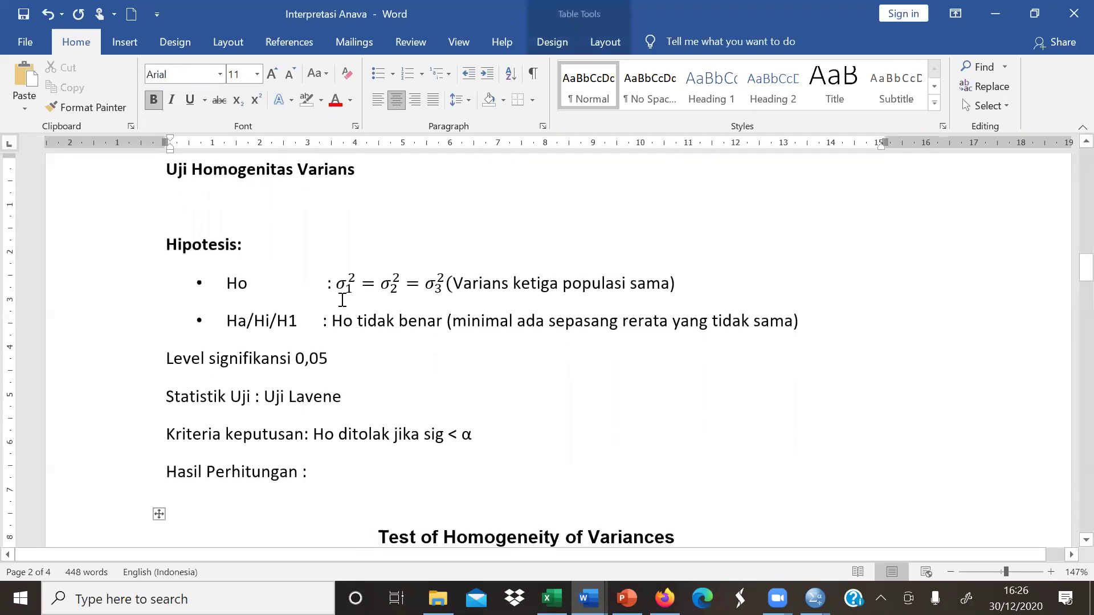
key("Down")
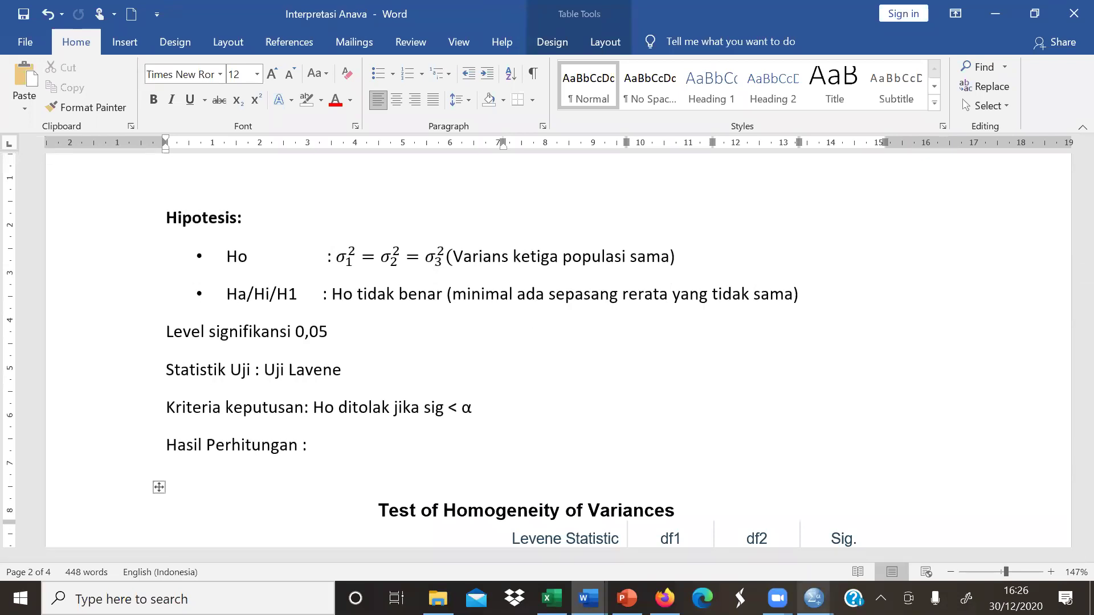
In SPSS, set up a One-Way ANOVA with Prestasi Belajar Siswa as the dependent variable and Metode Pembelajaran as the factor
mouse_move(813, 598)
left_click(776, 523)
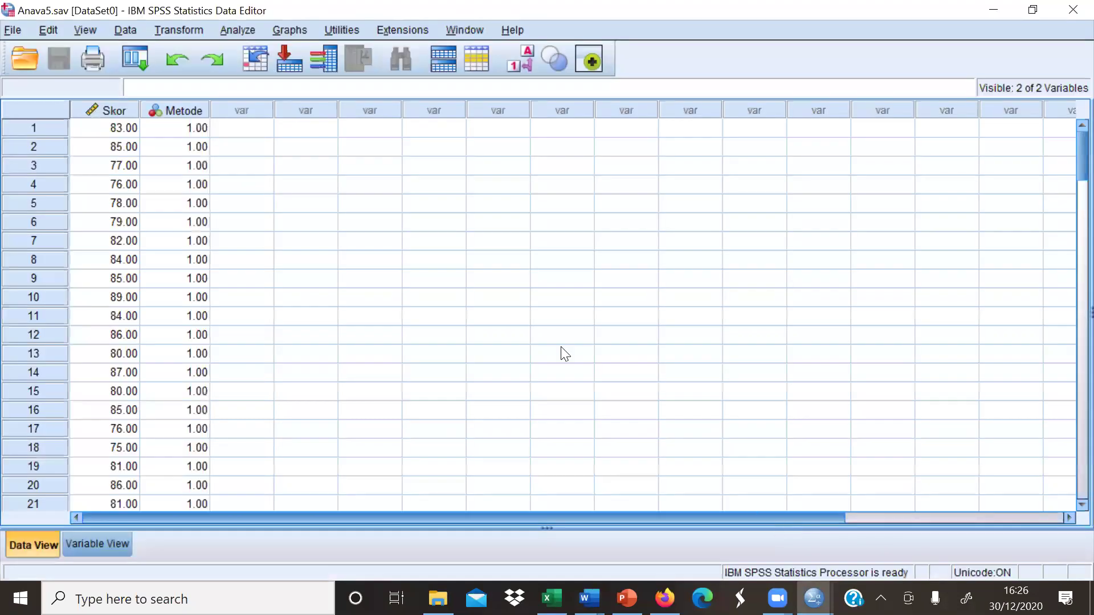
left_click(237, 30)
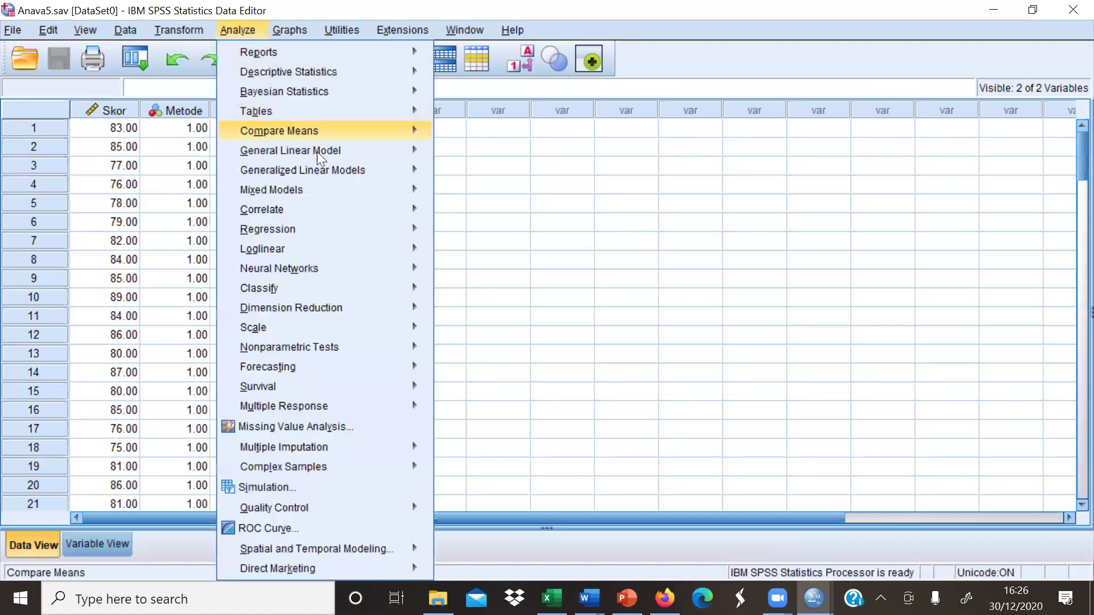
mouse_move(319, 153)
mouse_move(336, 134)
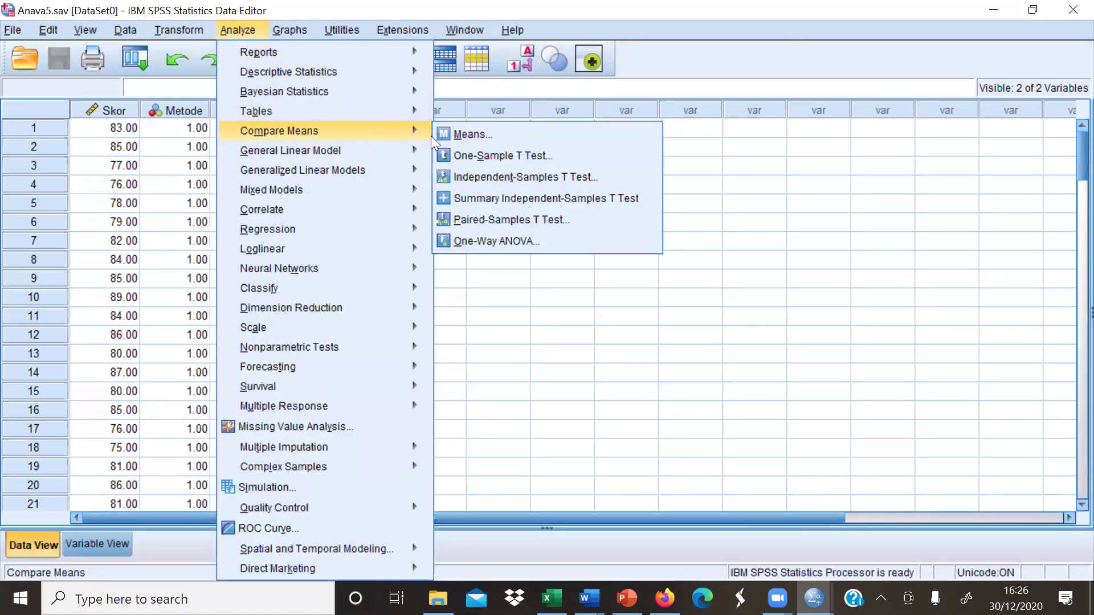
left_click(531, 239)
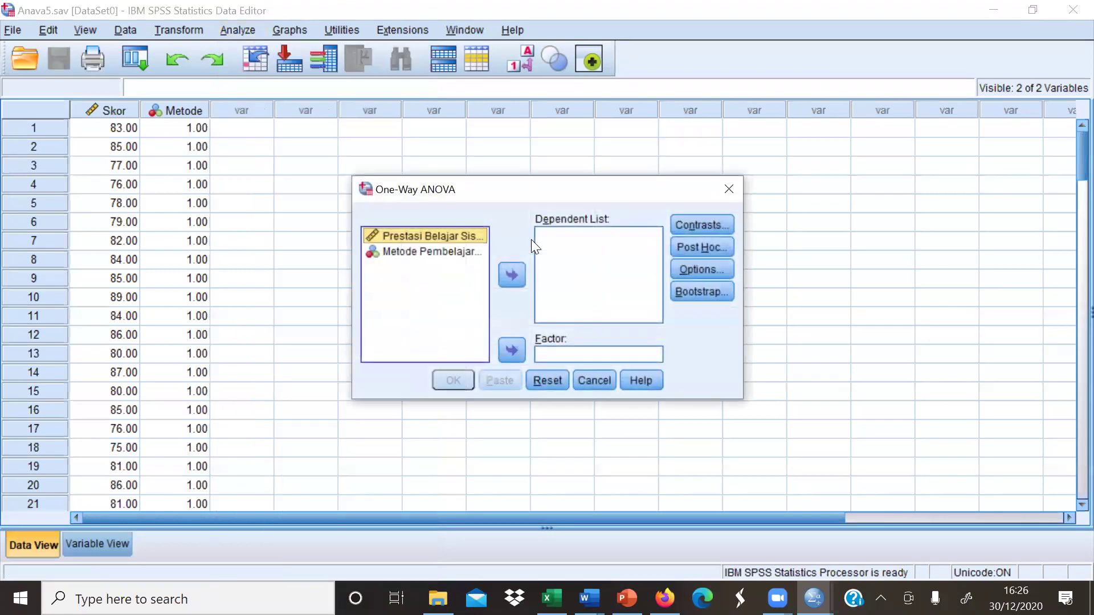
left_click(512, 275)
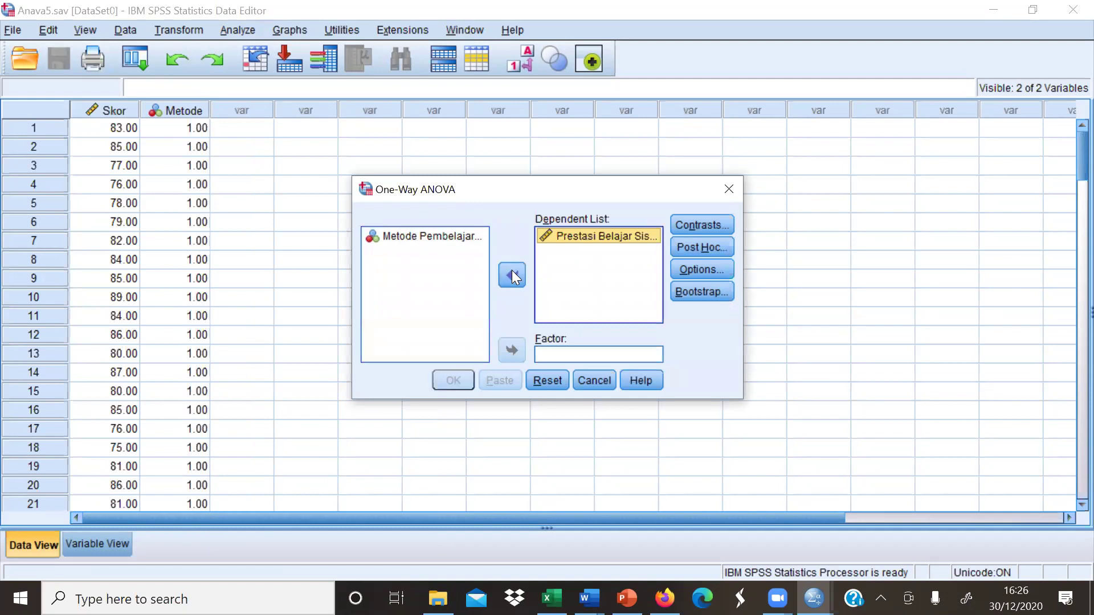
left_click(456, 235)
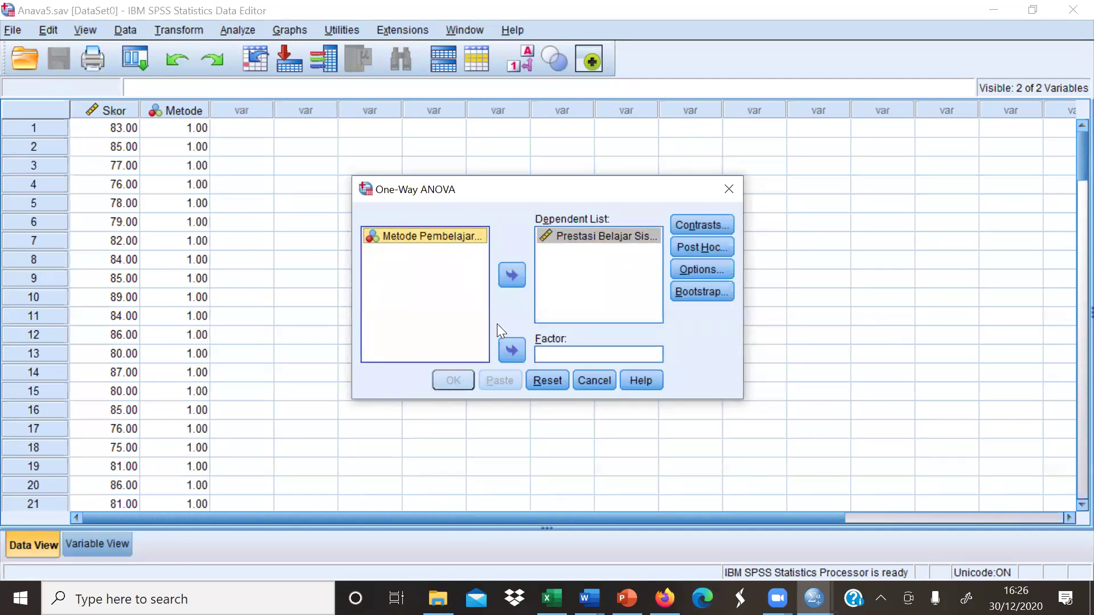
left_click(512, 351)
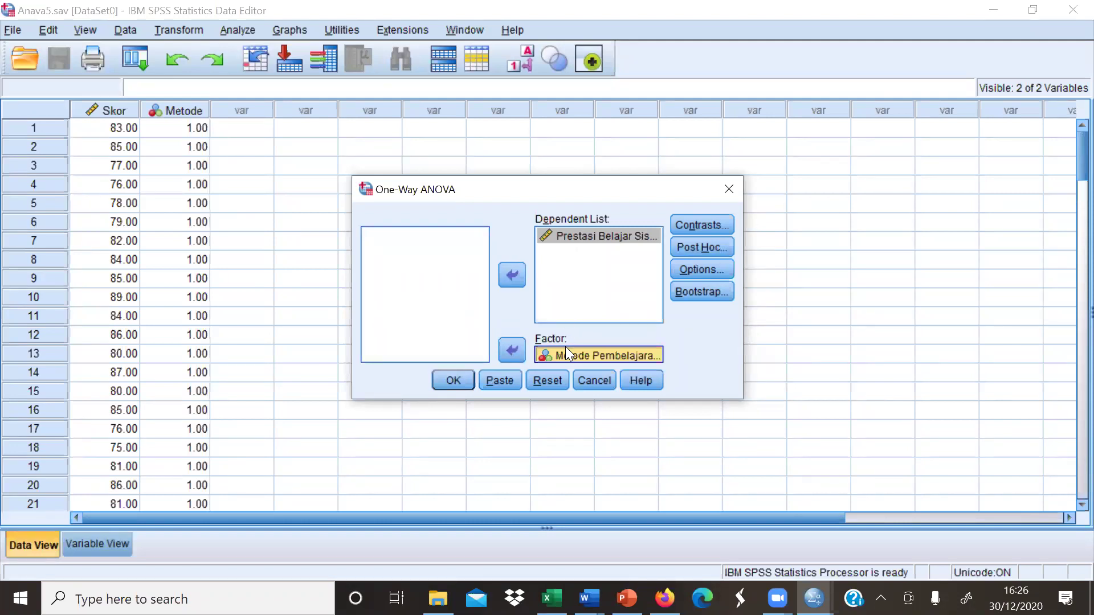
Enable the Descriptive statistics and Homogeneity of variance test options and run the One-Way ANOVA
left_click(682, 272)
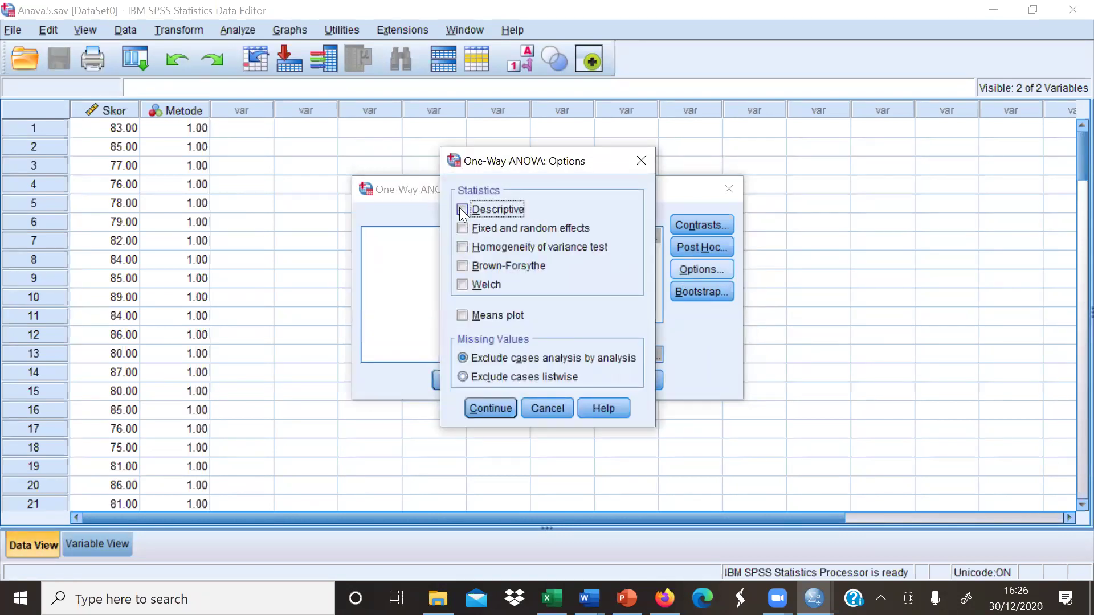
left_click(466, 246)
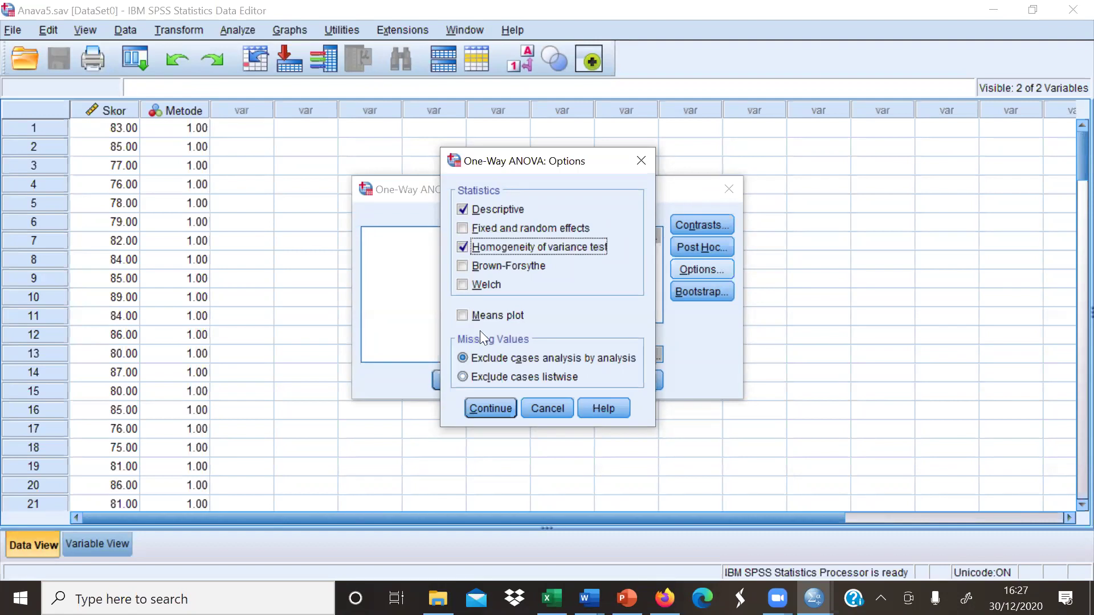
left_click(498, 402)
left_click(459, 378)
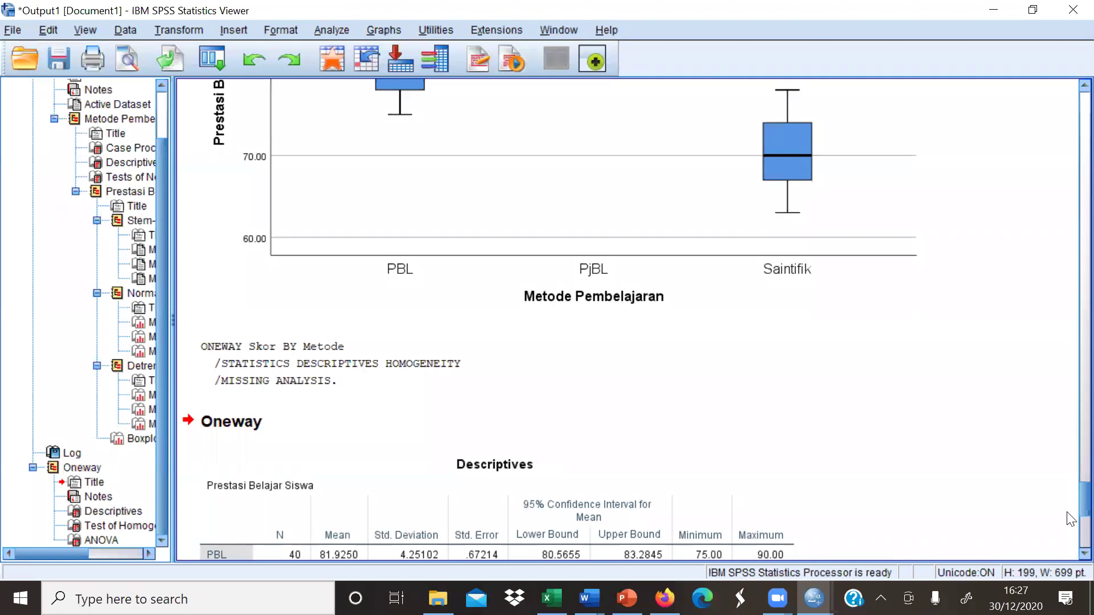
Copy the Test of Homogeneity of Variances table from the Oneway output
scroll(1071, 519, "down", 5)
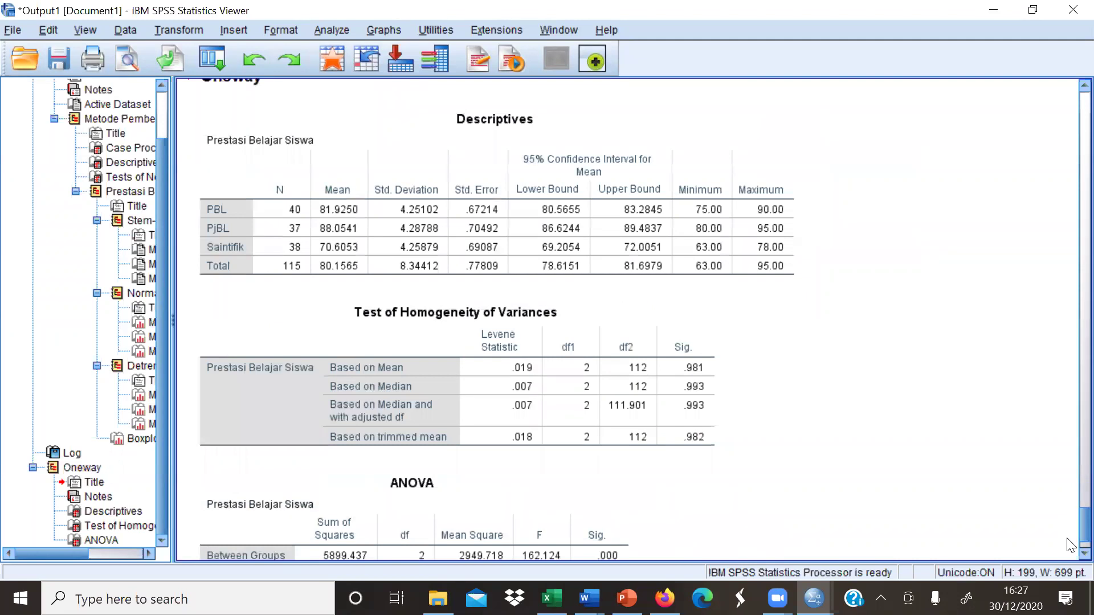
left_click(491, 276)
left_click(518, 385)
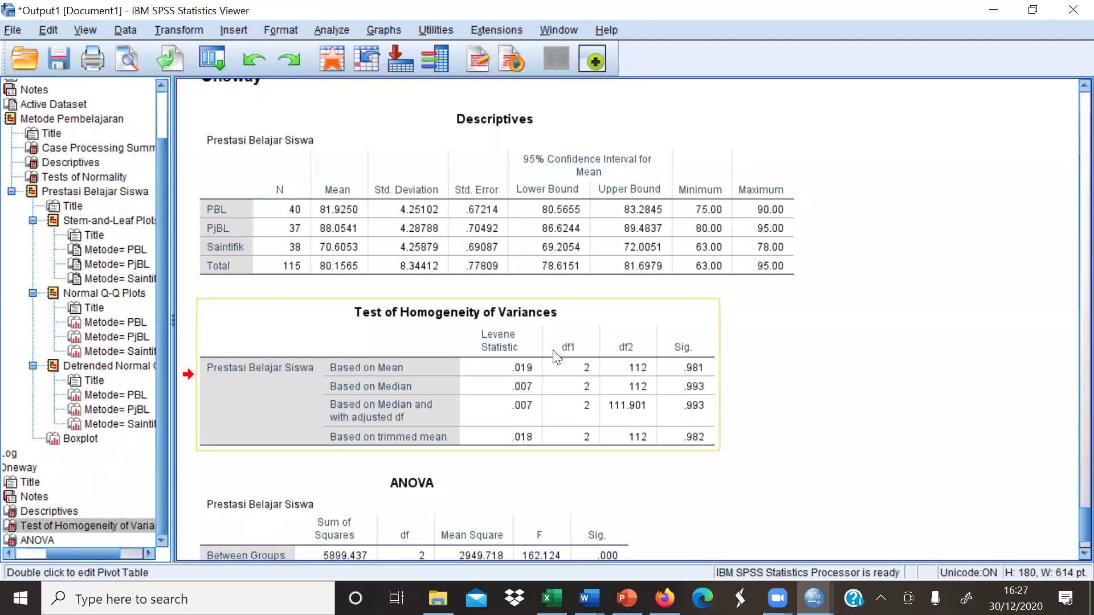
right_click(612, 309)
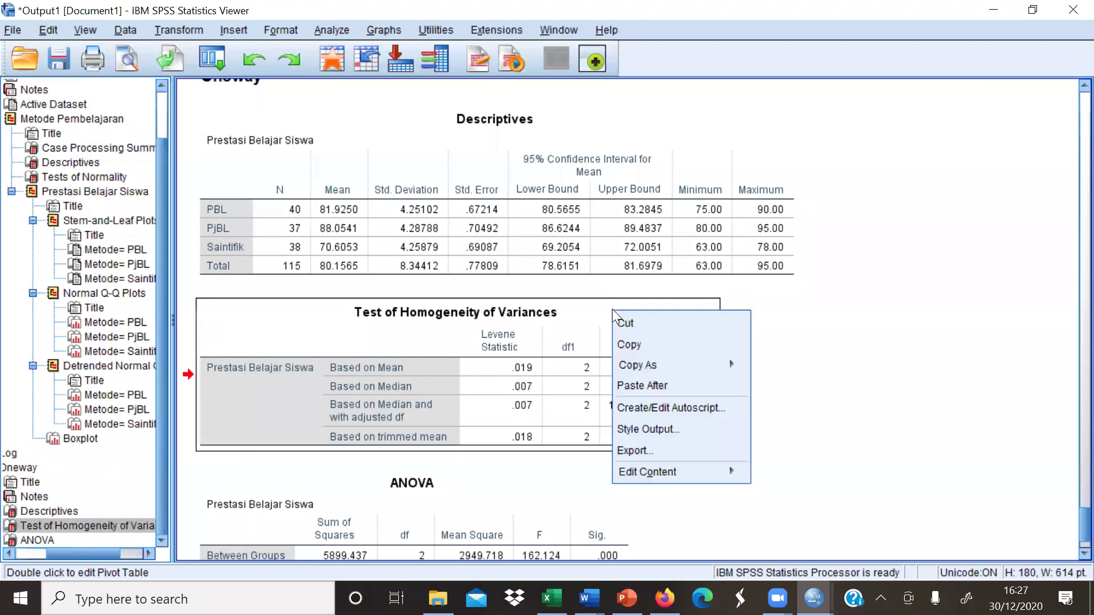
left_click(630, 343)
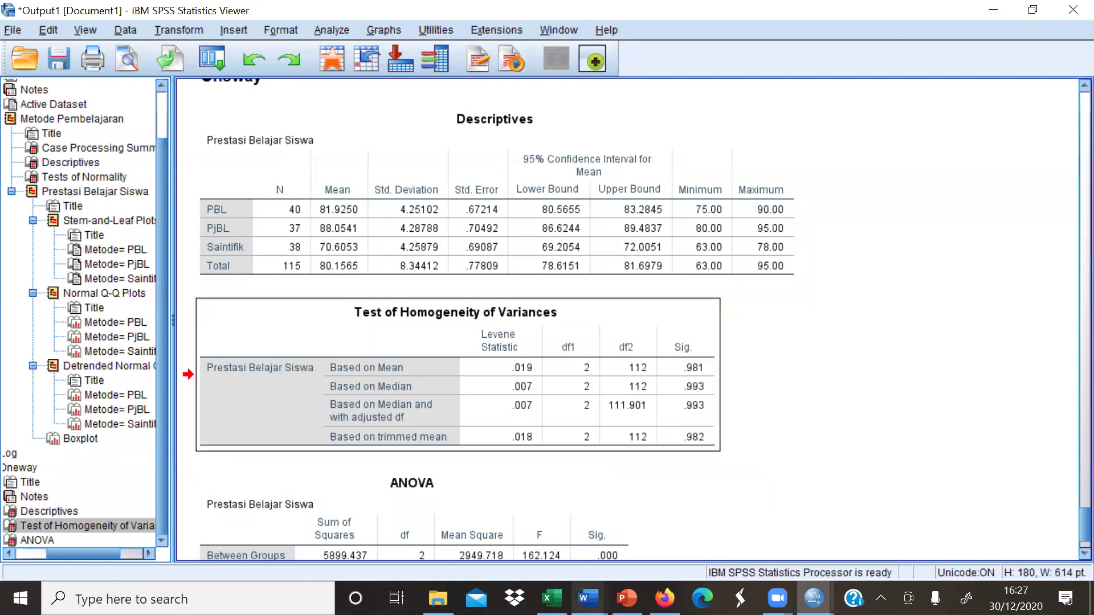
Switch to the Interpretasi Anava document in Word and paste the copied homogeneity table on a new line below Hasil Perhitungan
mouse_move(589, 598)
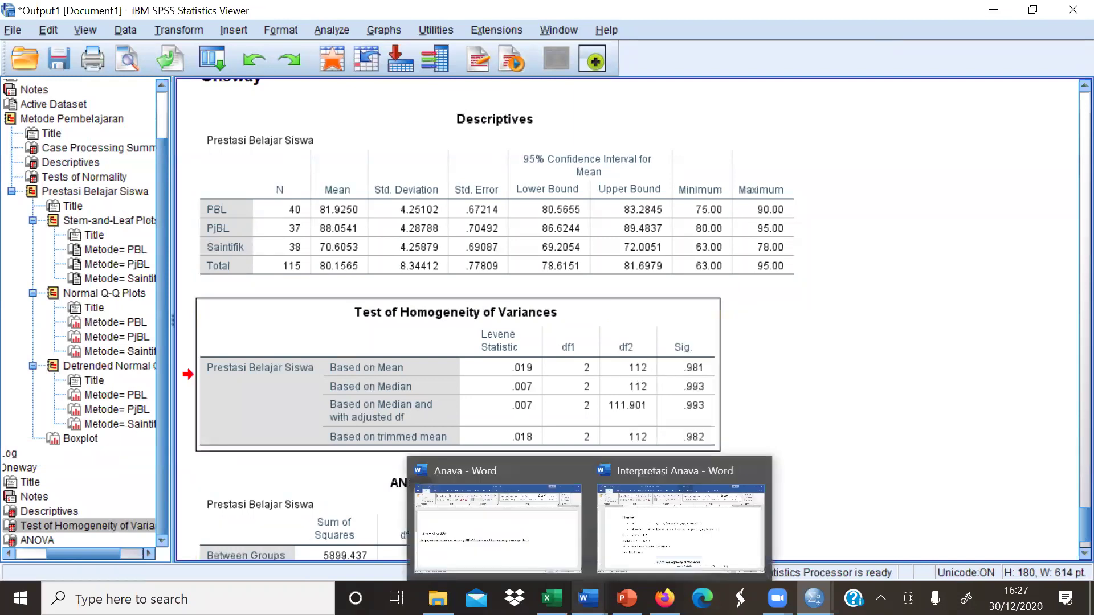
left_click(630, 555)
left_click(567, 452)
key("ctrl+v")
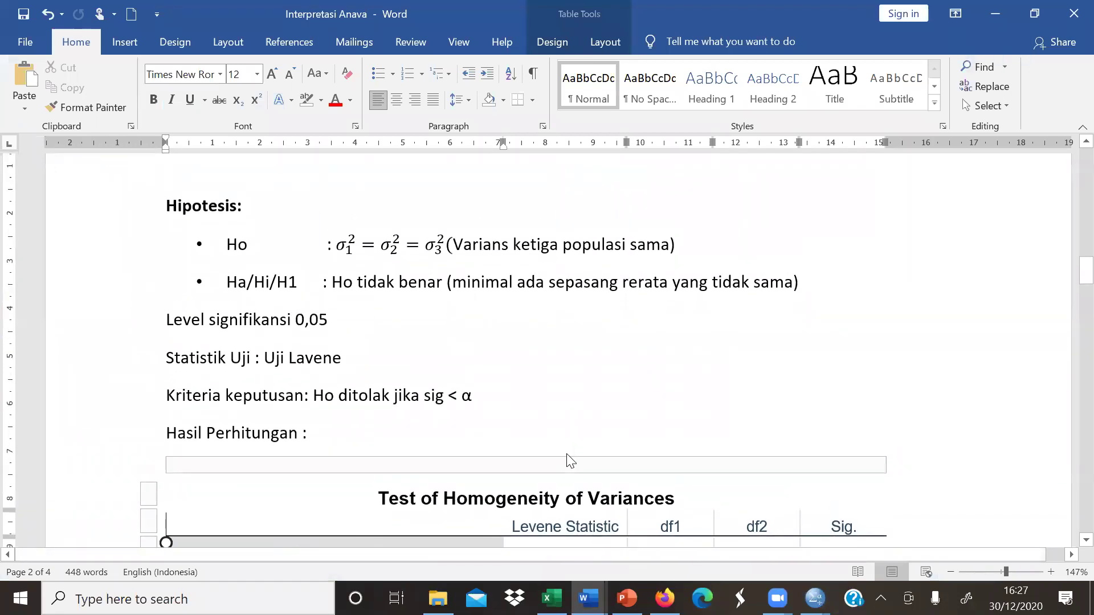
scroll(567, 456, "down", 3)
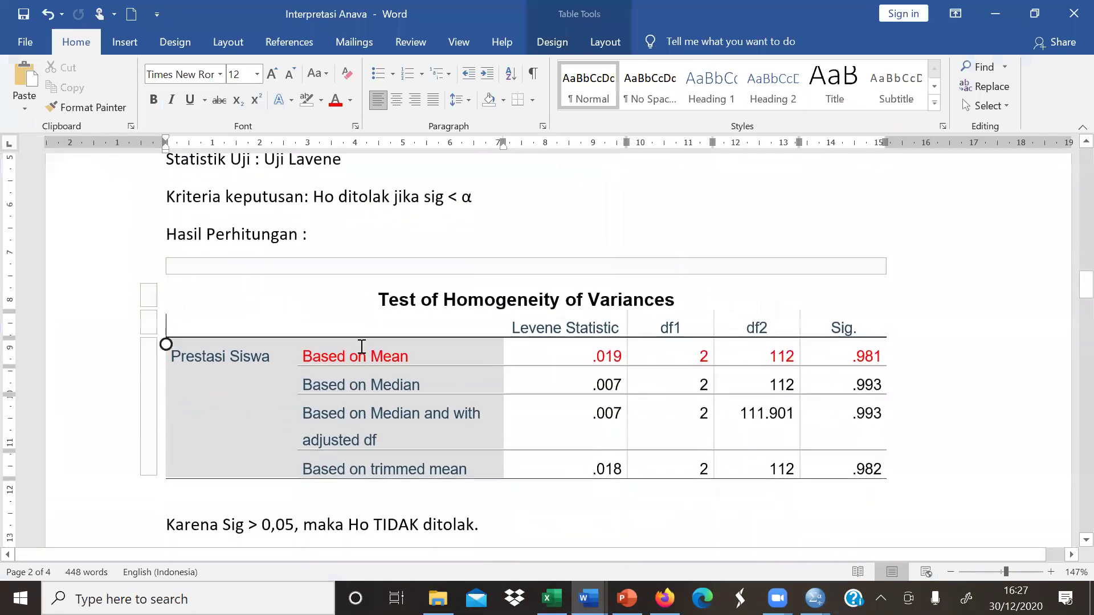
left_click(420, 247)
key("Return")
key("ctrl+v")
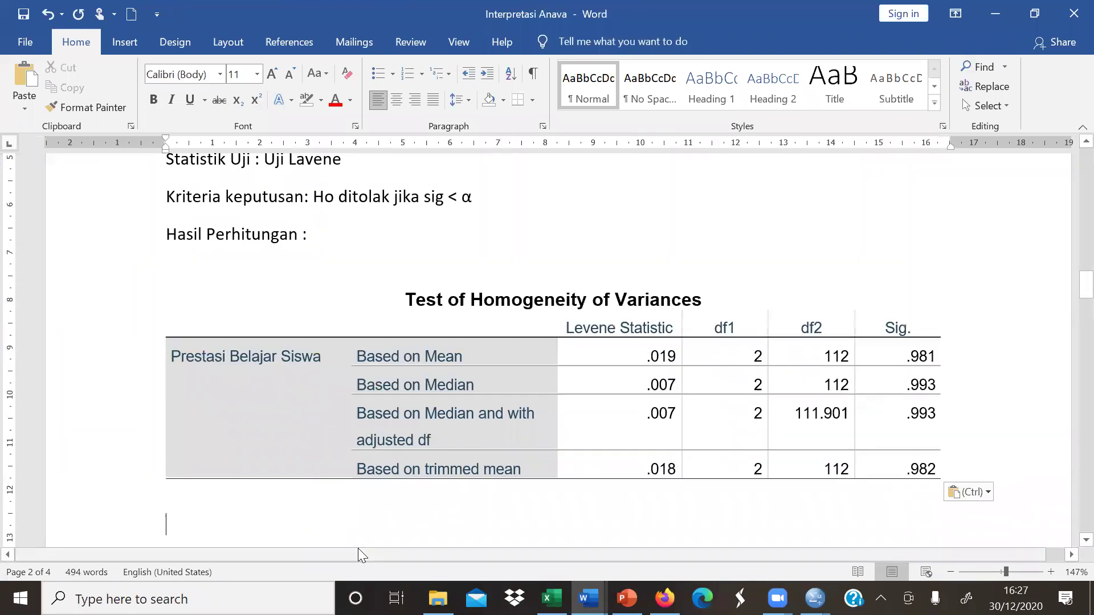
Compare the pasted homogeneity table with the existing one below it, and undo the paste and the added line
left_click(520, 367)
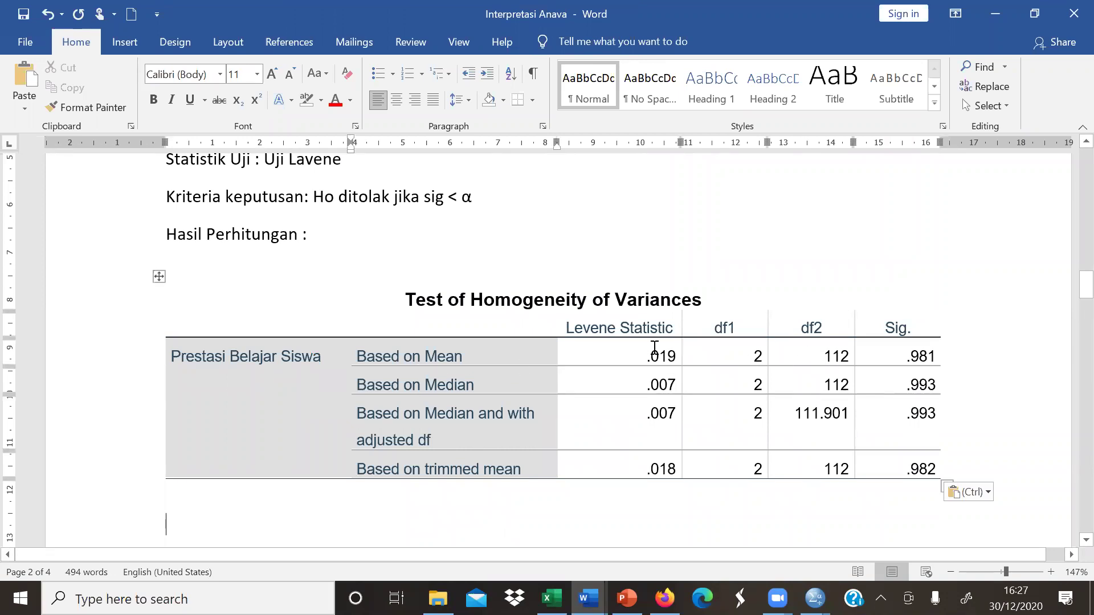
left_click_drag(654, 357, 901, 355)
scroll(496, 346, "down", 5)
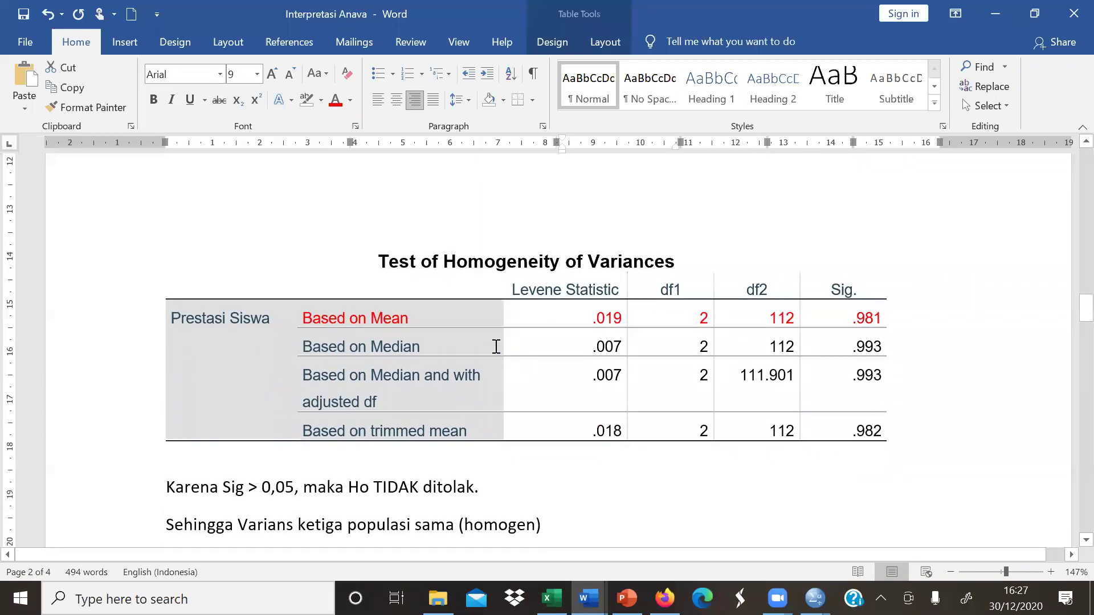
scroll(496, 346, "up", 2)
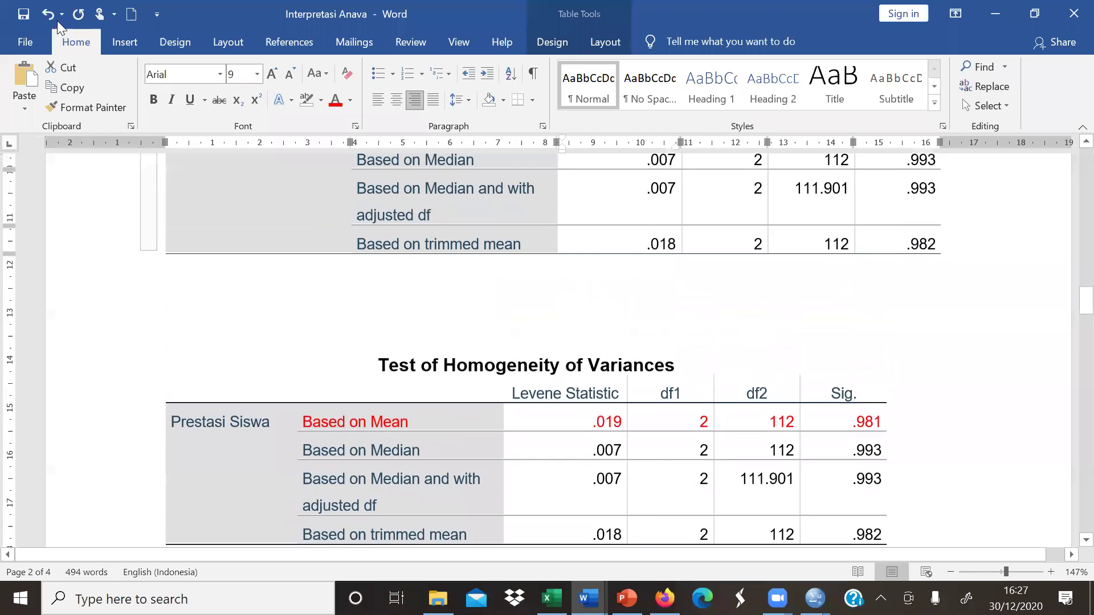
left_click(52, 16)
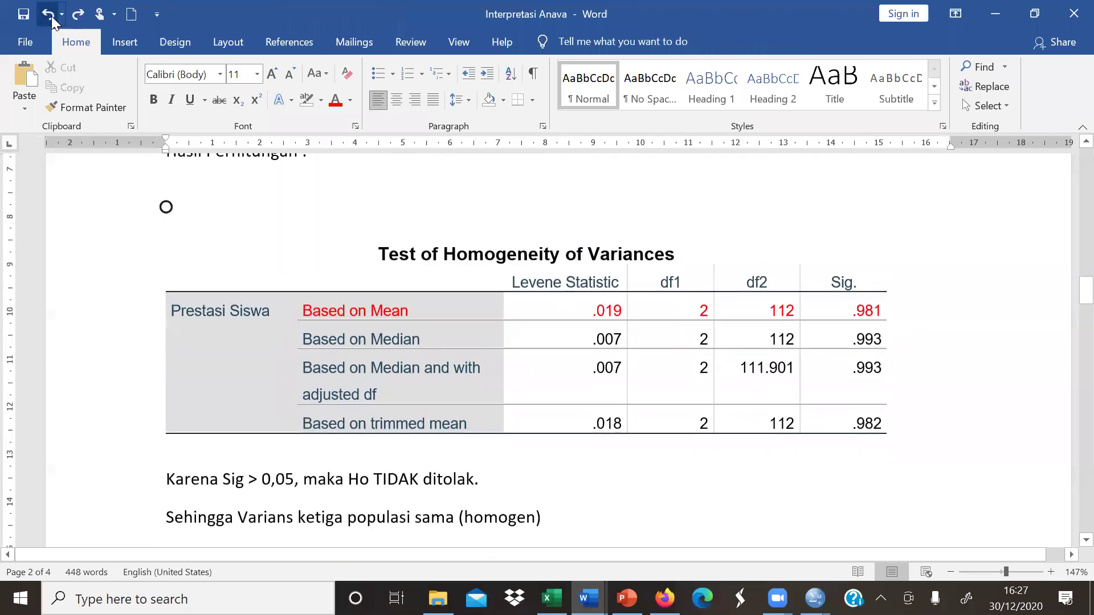
left_click(51, 16)
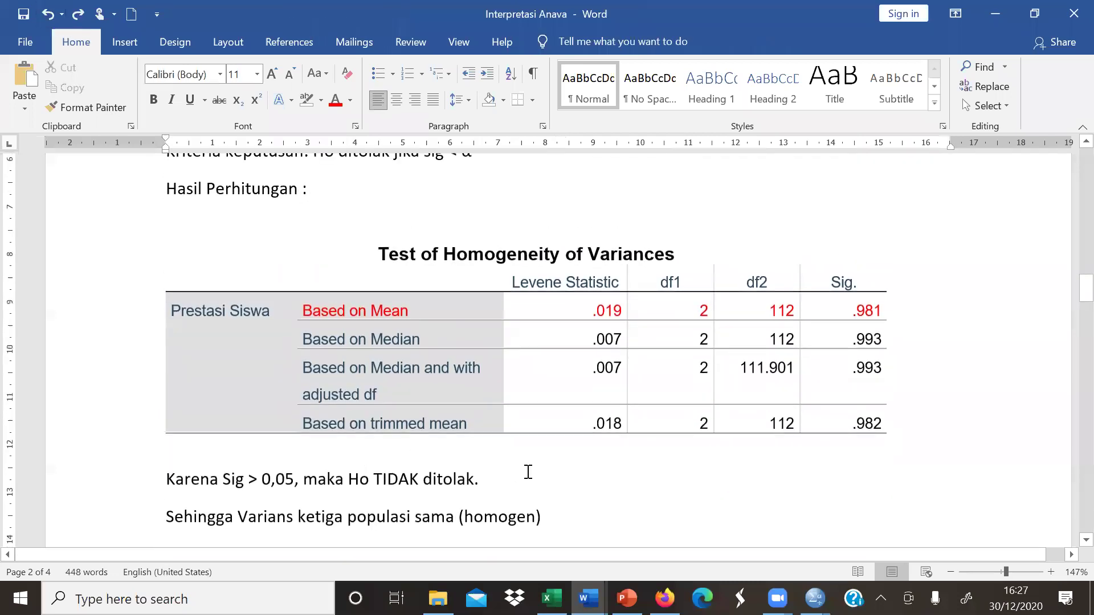
left_click(672, 513)
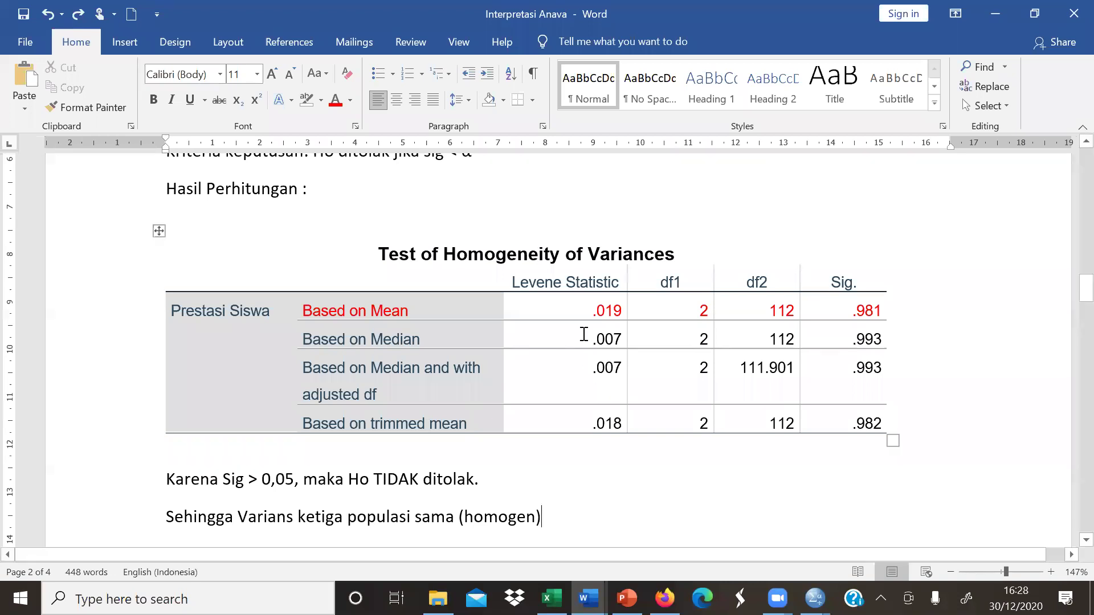
Colour the text "(Varians ketiga populasi sama)" red in the Ho line of the homogeneity hypotheses
left_click_drag(836, 313, 893, 320)
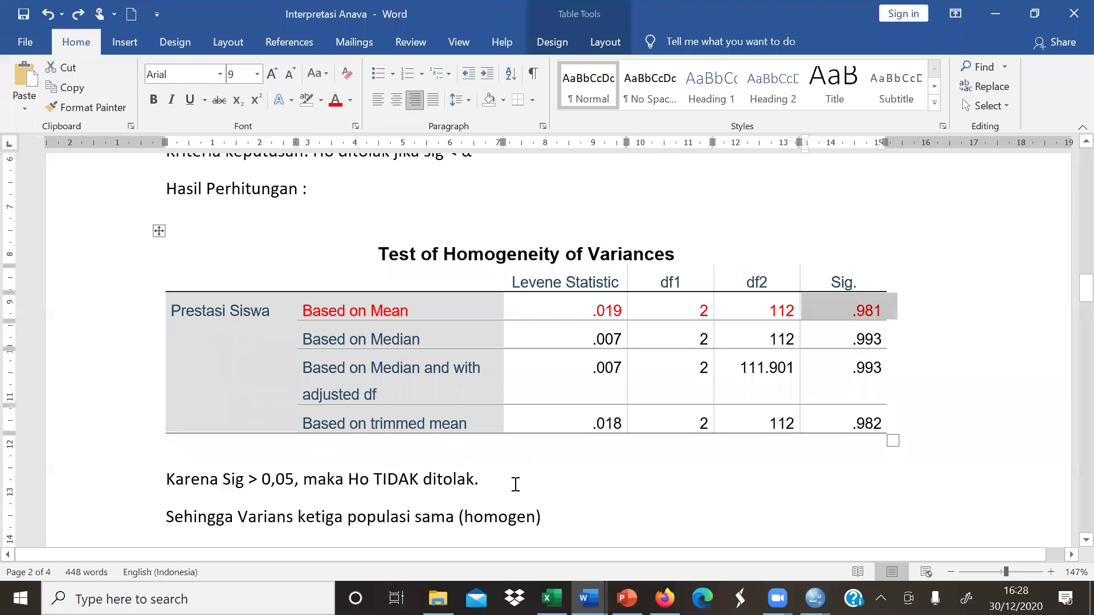
scroll(515, 485, "up", 5)
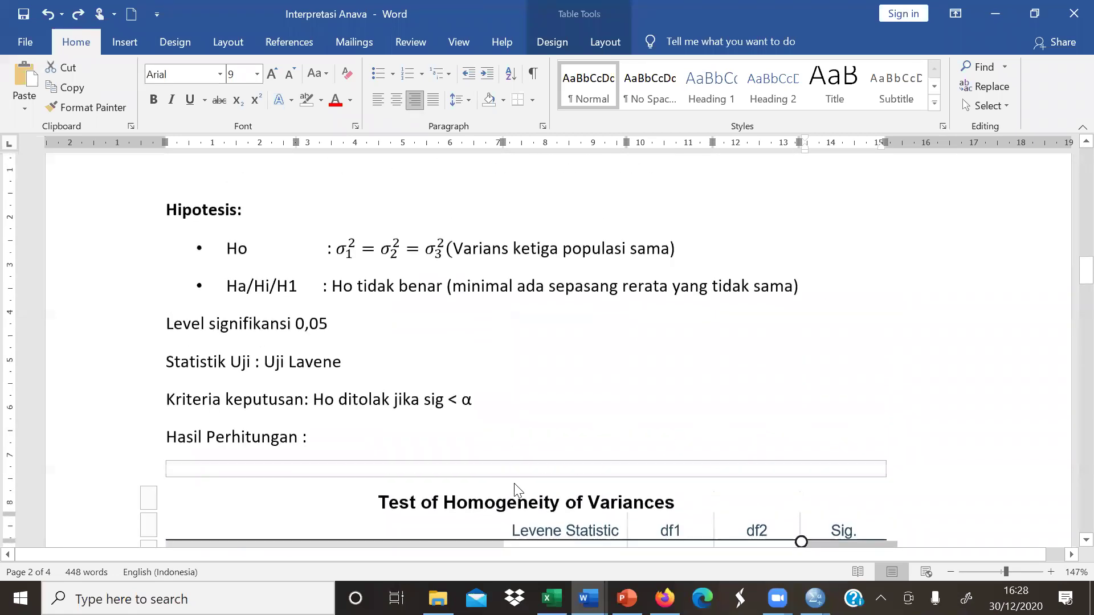
left_click(337, 249)
left_click(666, 255)
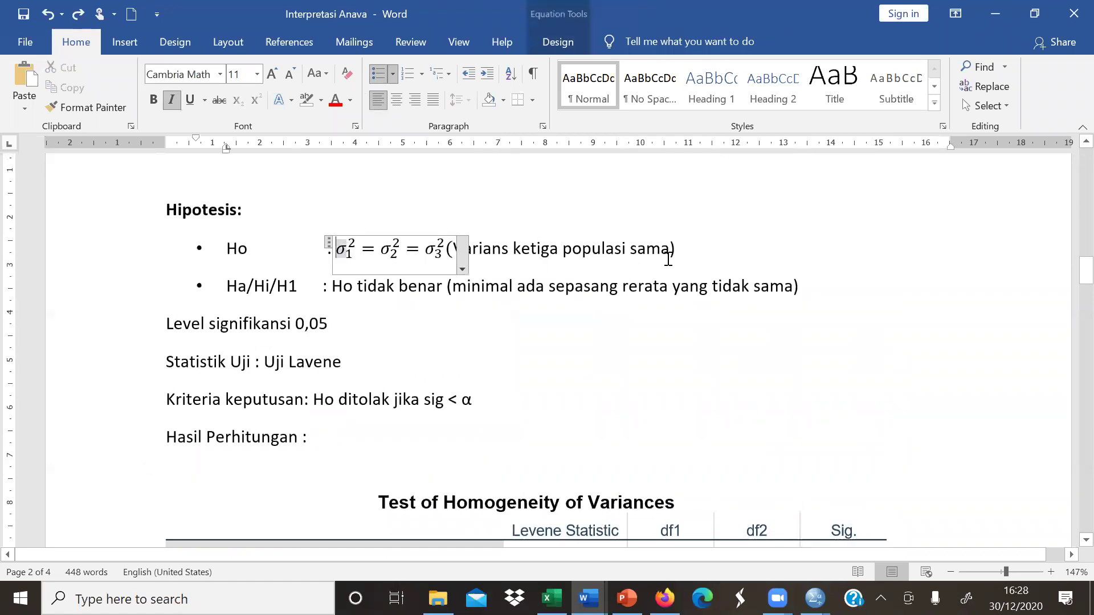
left_click_drag(698, 251, 446, 237)
left_click(335, 103)
left_click(605, 408)
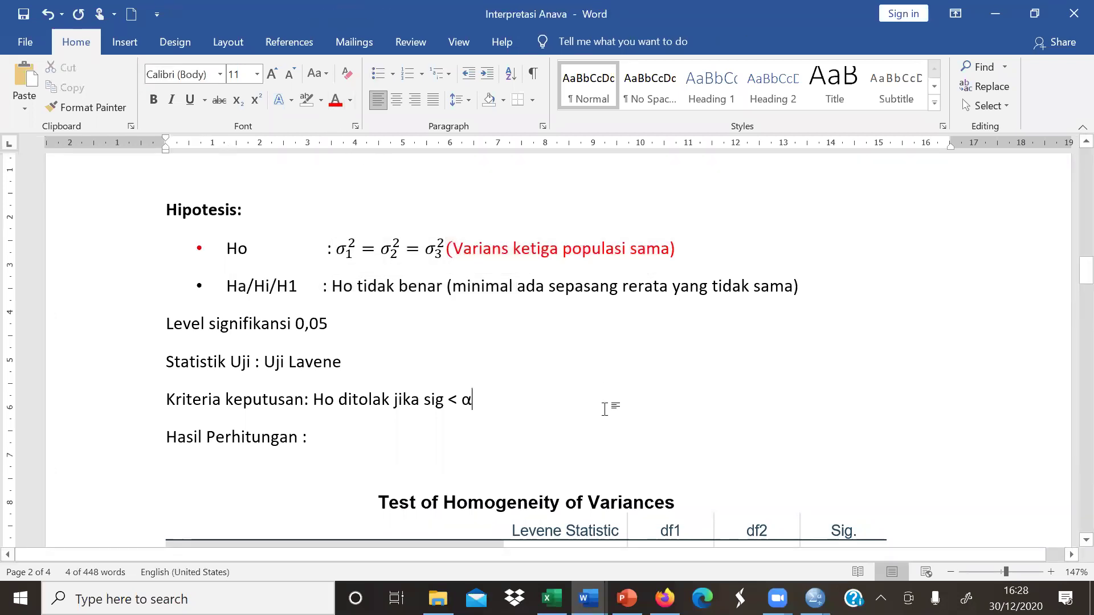
Review the Test of Homogeneity of Variances table and the conclusion lines written below it
scroll(605, 408, "down", 5)
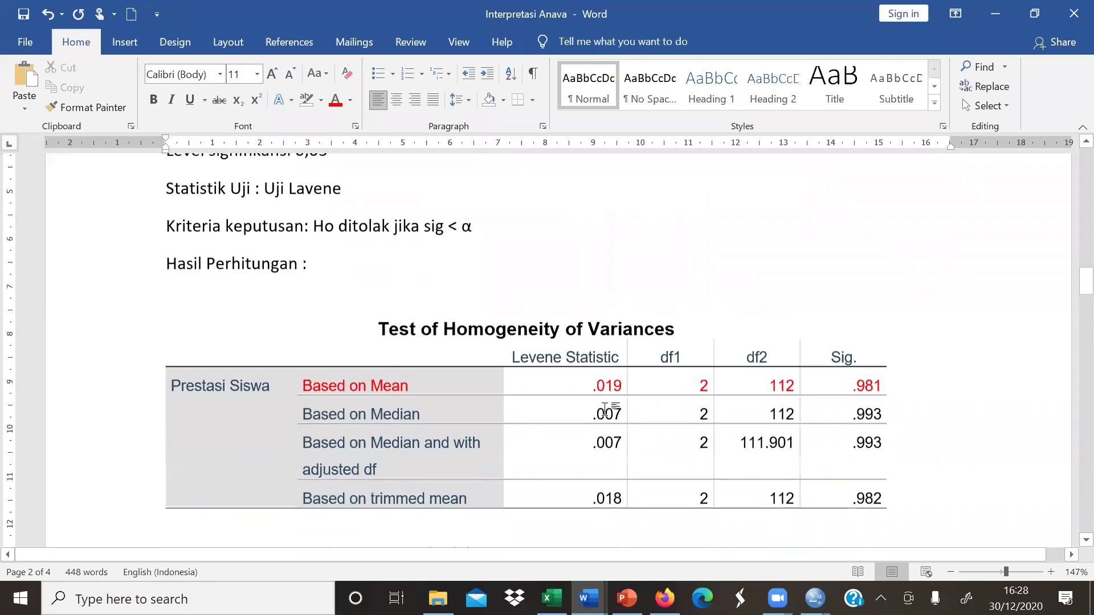
scroll(605, 408, "down", 1)
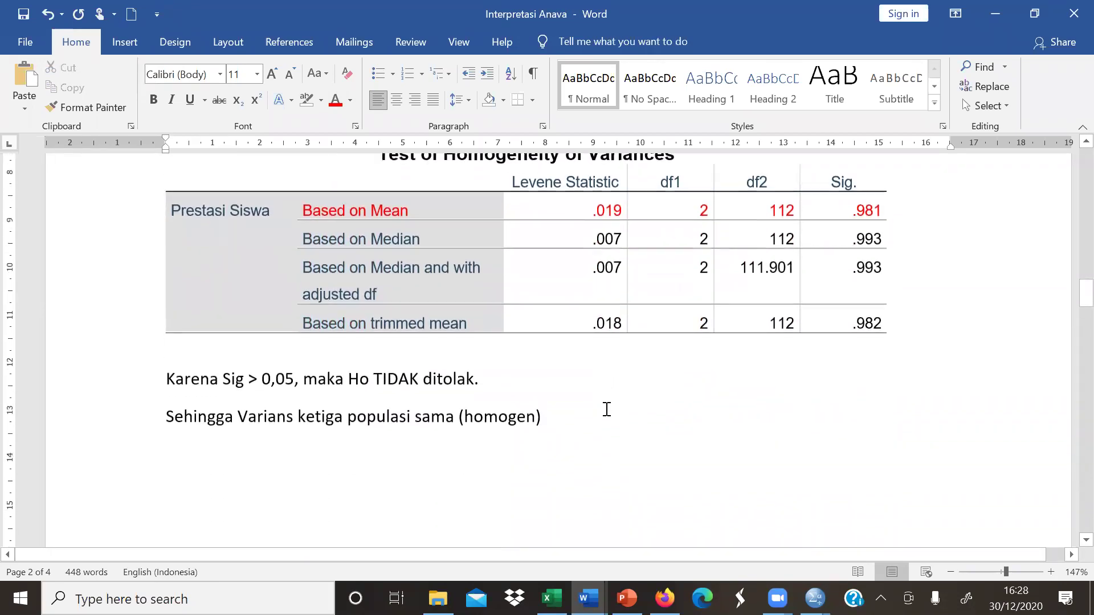
scroll(607, 409, "up", 1)
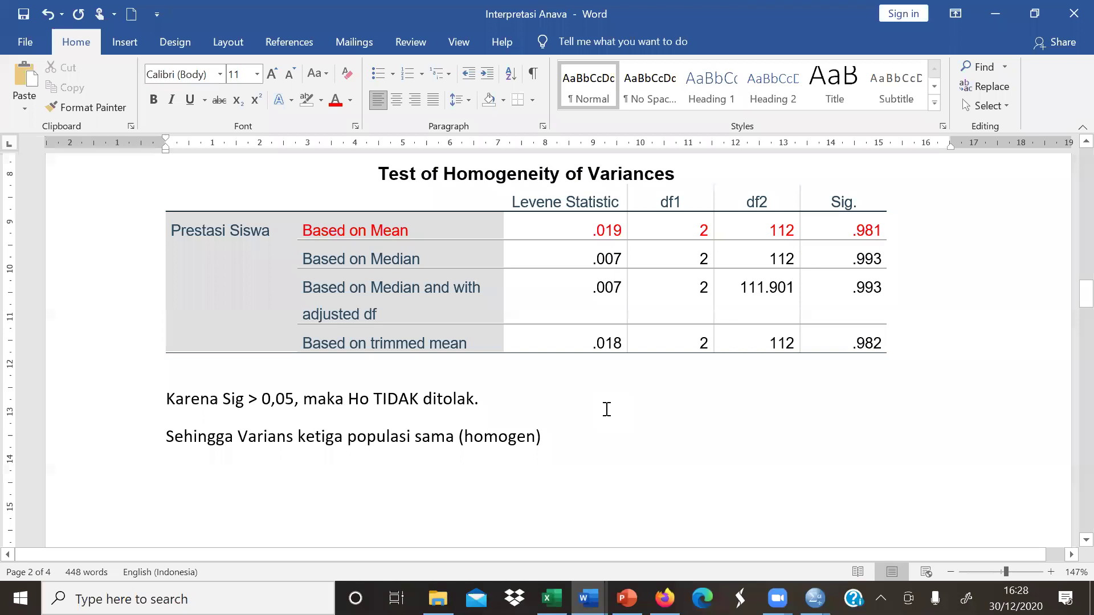
scroll(607, 409, "down", 1)
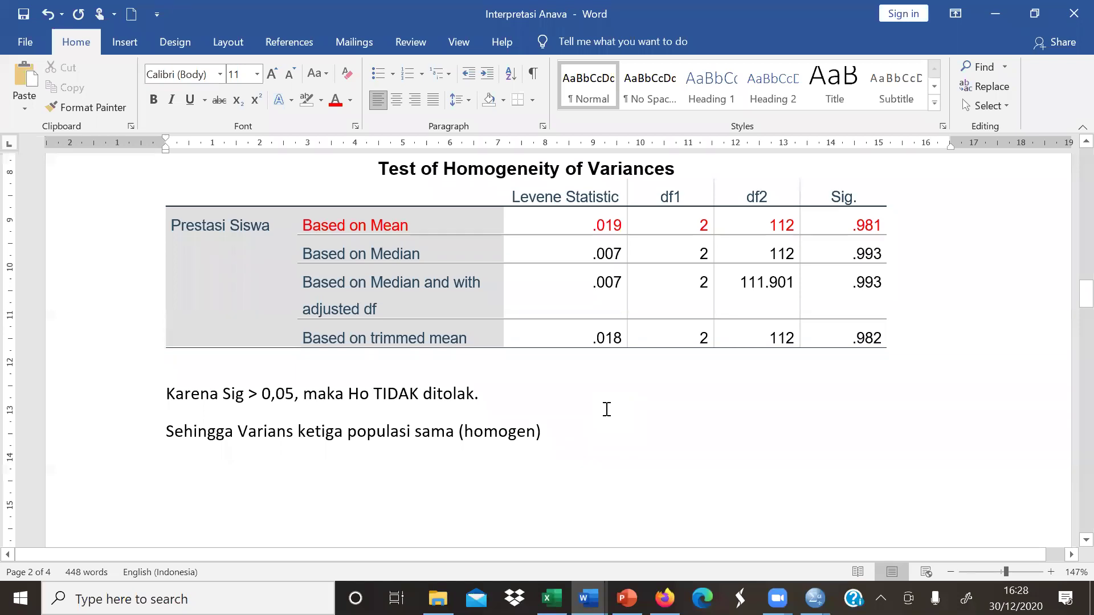
scroll(607, 409, "up", 1)
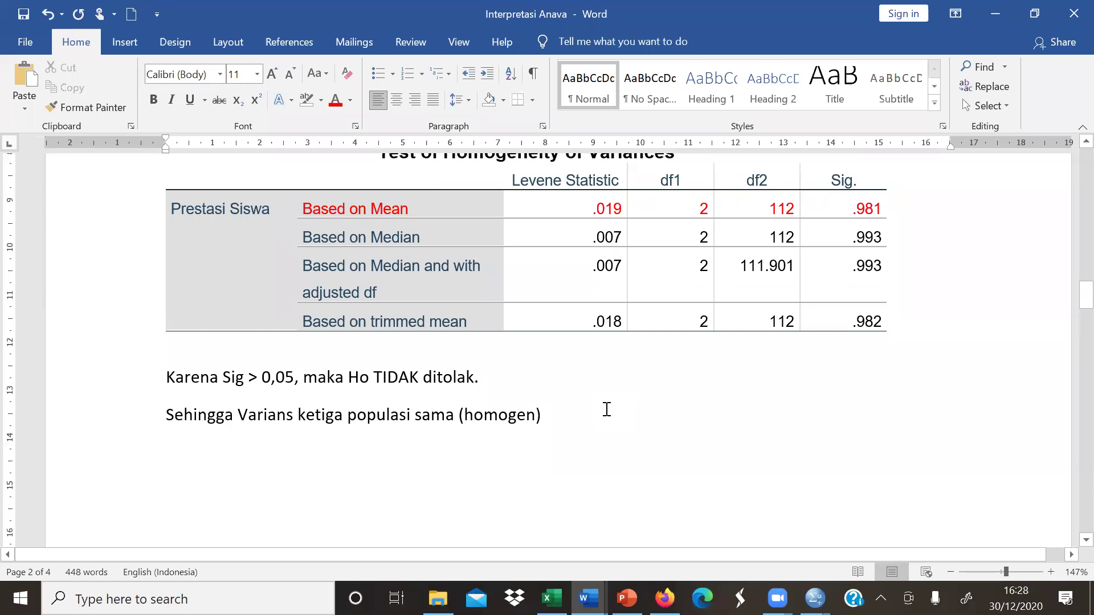
scroll(607, 410, "down", 8)
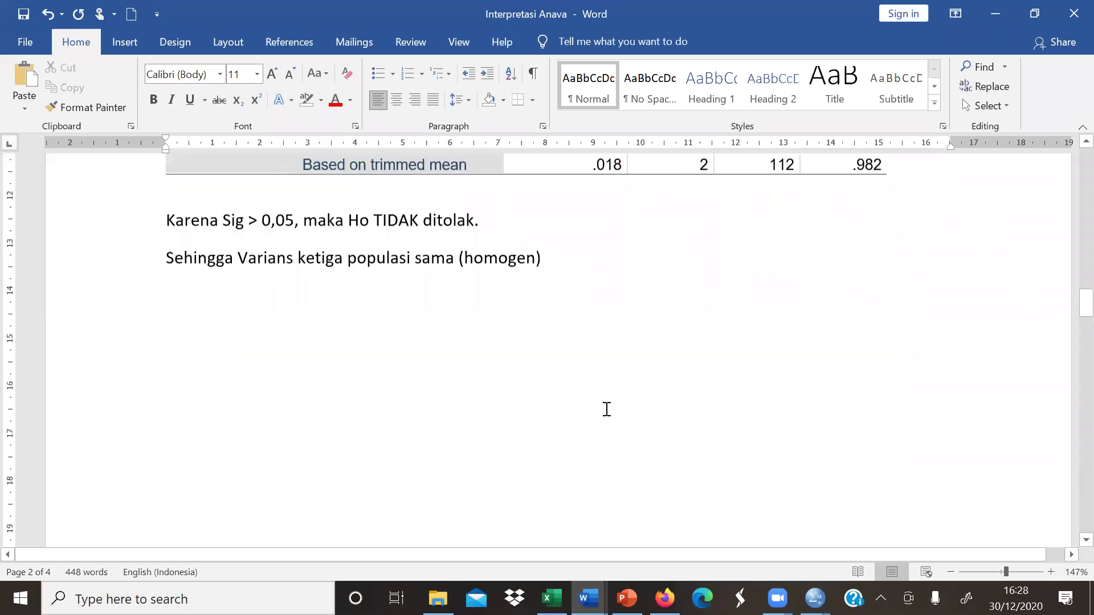
In the Analisis Varians section, replace the stray "<" after PjBL in the Ho line with a comma
scroll(607, 409, "down", 6)
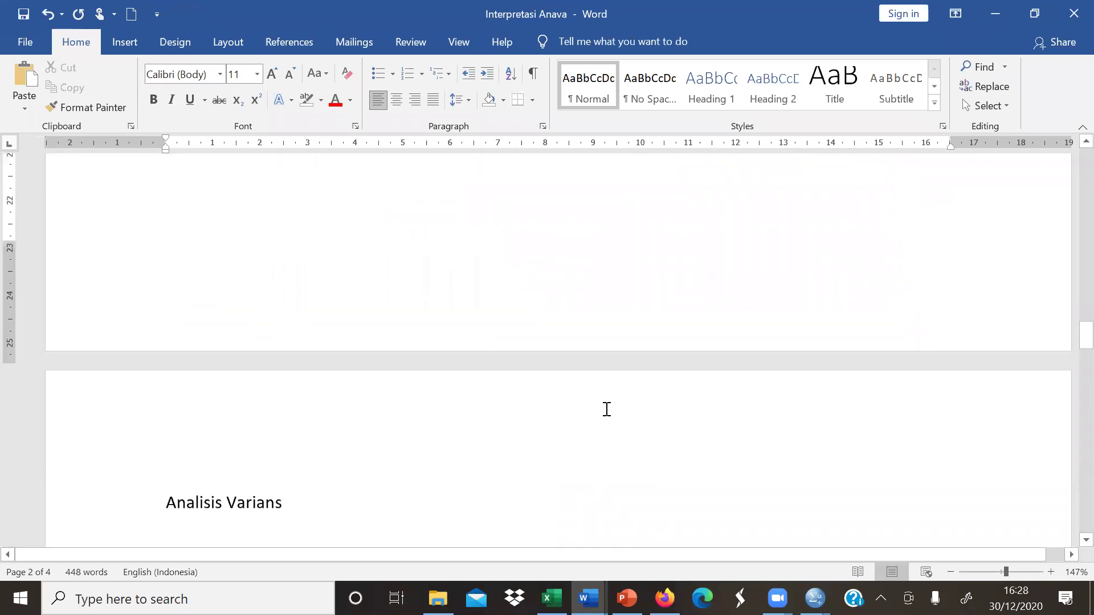
scroll(607, 409, "down", 1)
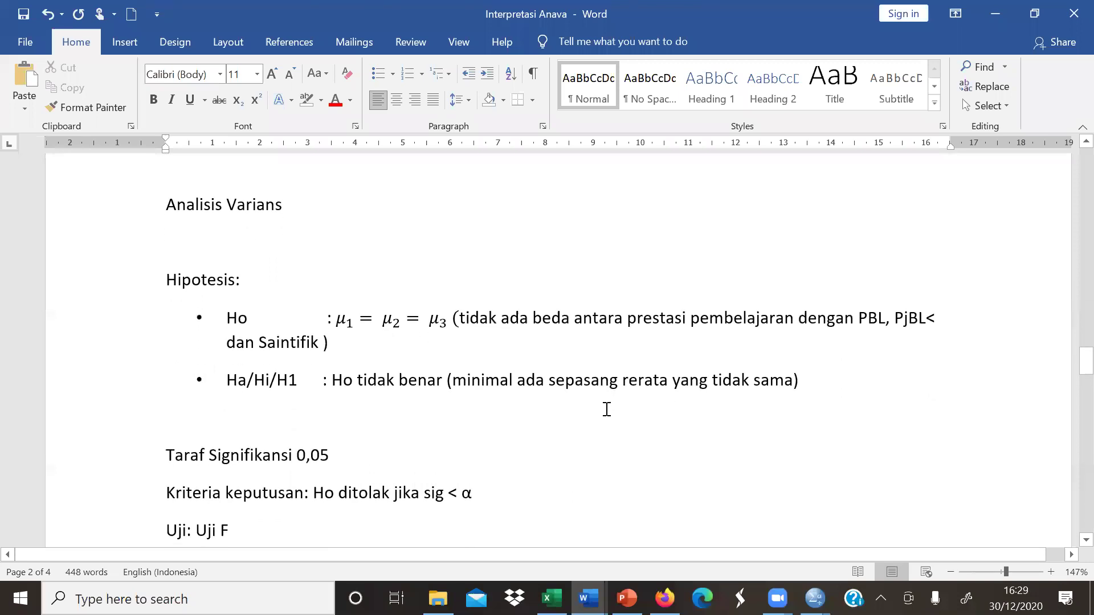
scroll(607, 410, "down", 1)
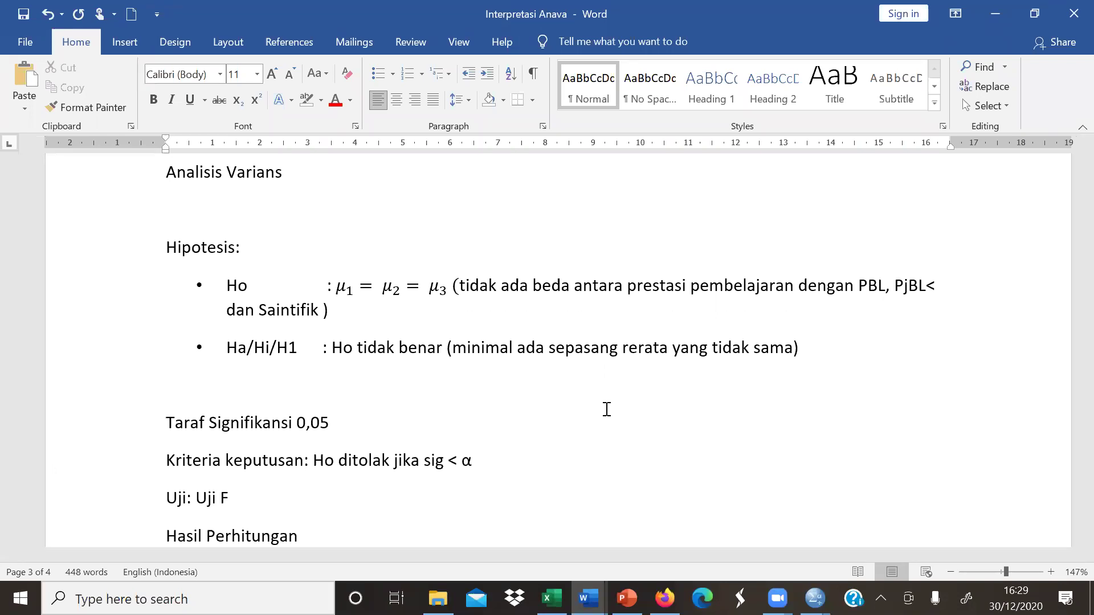
double_click(929, 288)
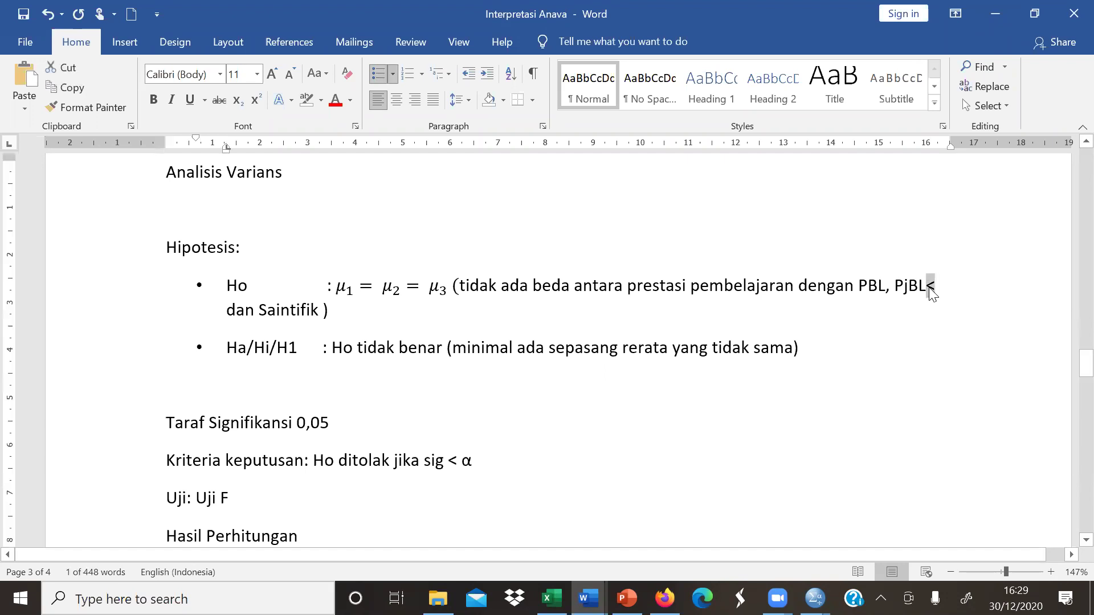
type(",")
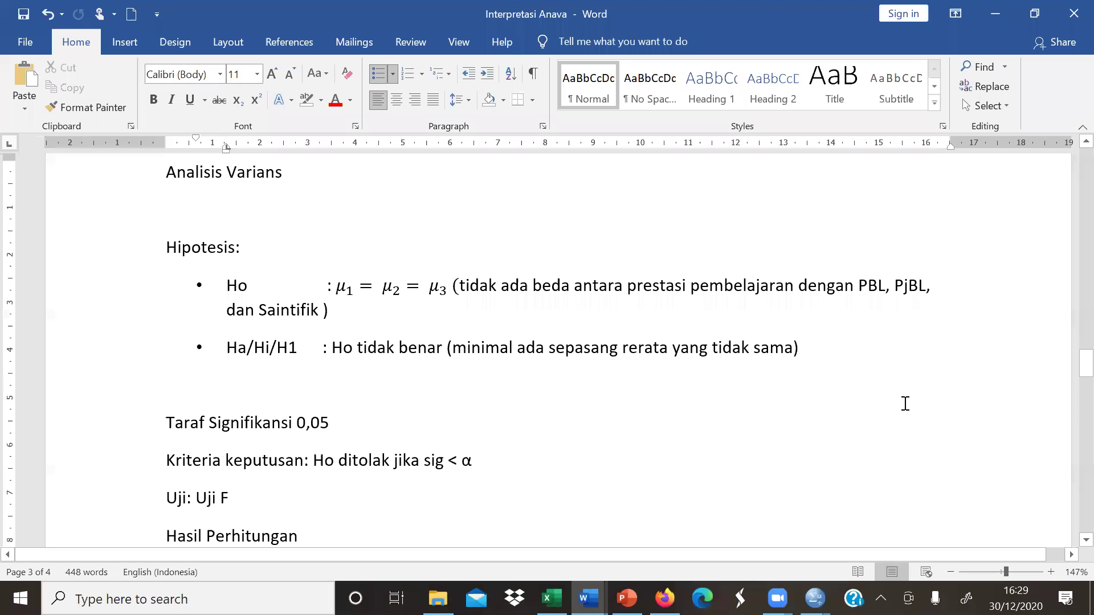
Read through the Analisis Varians hypotheses, significance level, decision criterion, ANOVA table and conclusion
scroll(905, 404, "down", 1)
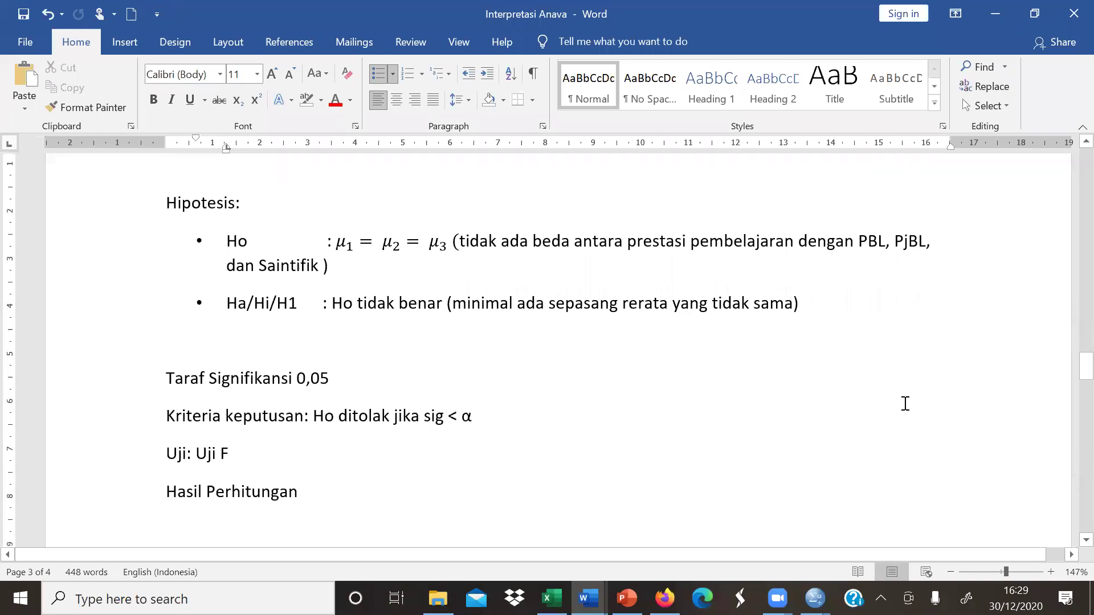
scroll(905, 403, "down", 1)
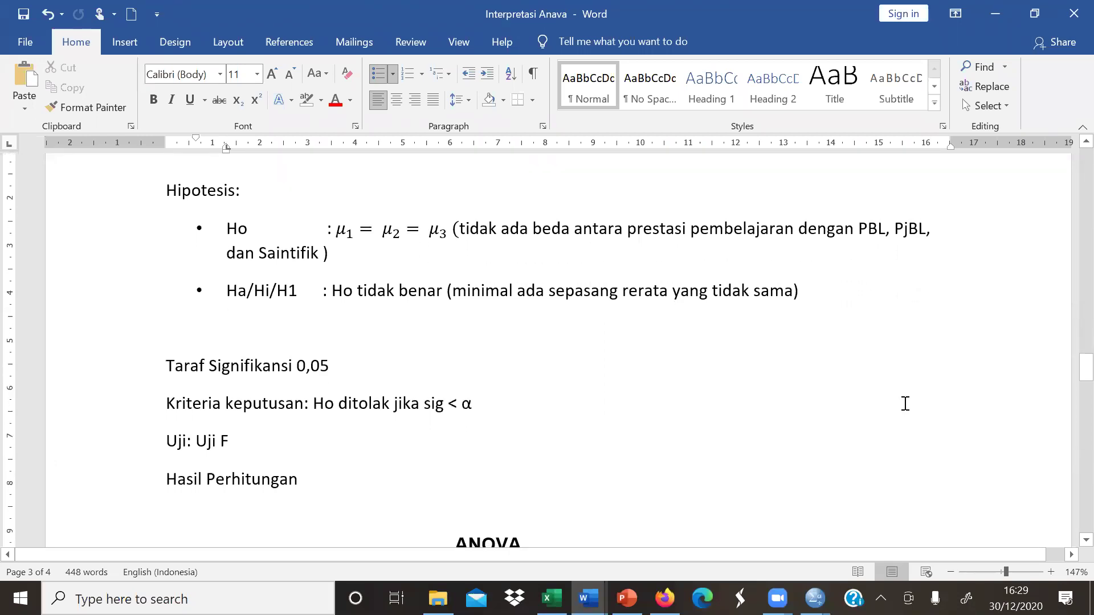
left_click(931, 247)
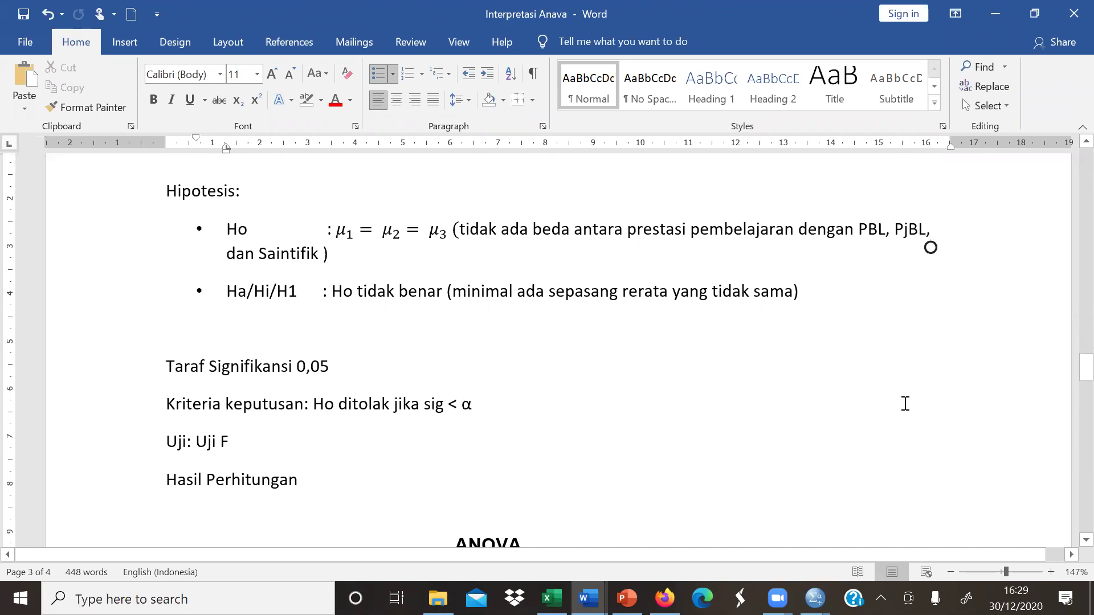
scroll(905, 403, "down", 1)
scroll(905, 403, "down", 1)
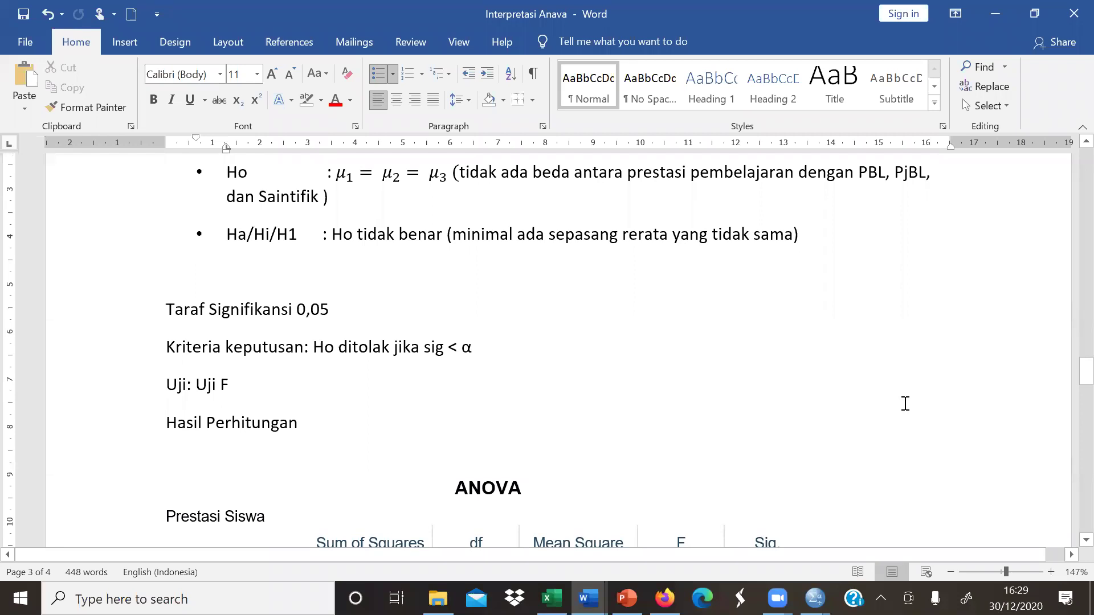
left_click(931, 189)
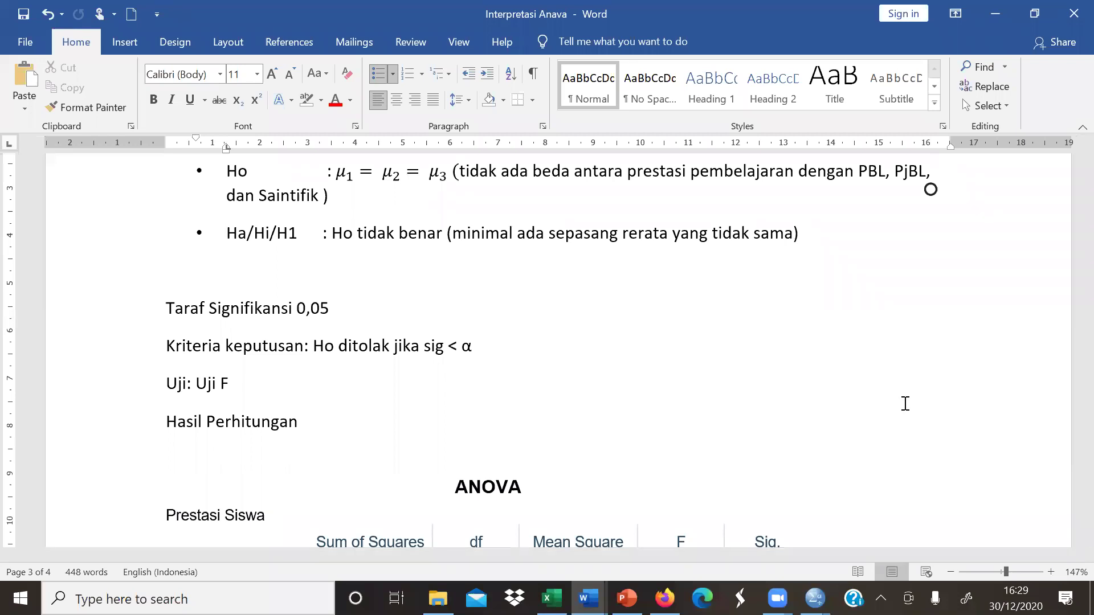
scroll(904, 403, "down", 2)
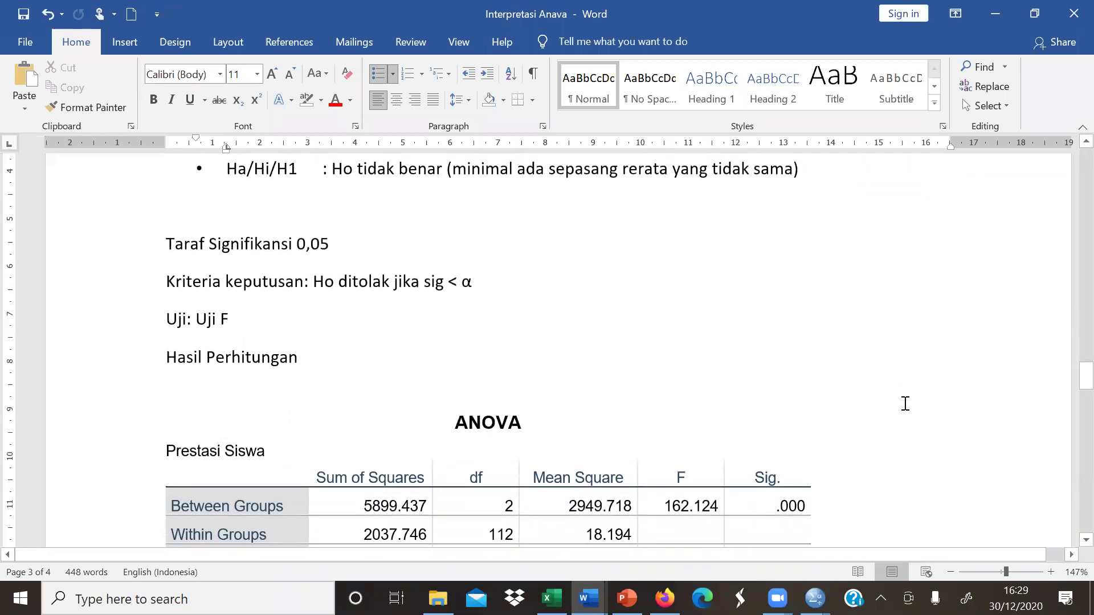
scroll(905, 403, "down", 3)
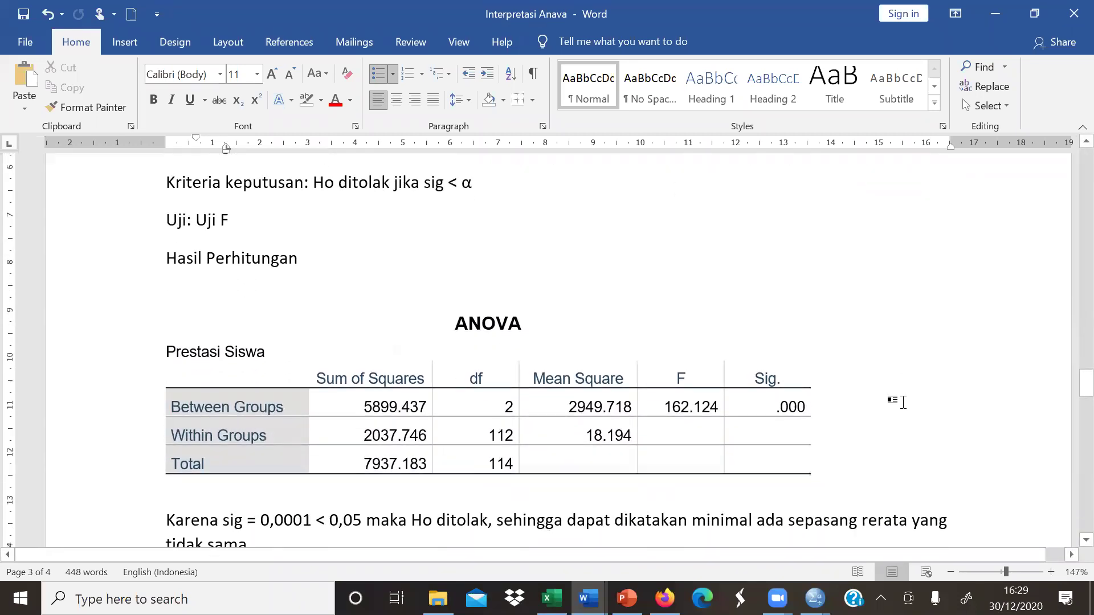
scroll(903, 403, "down", 1)
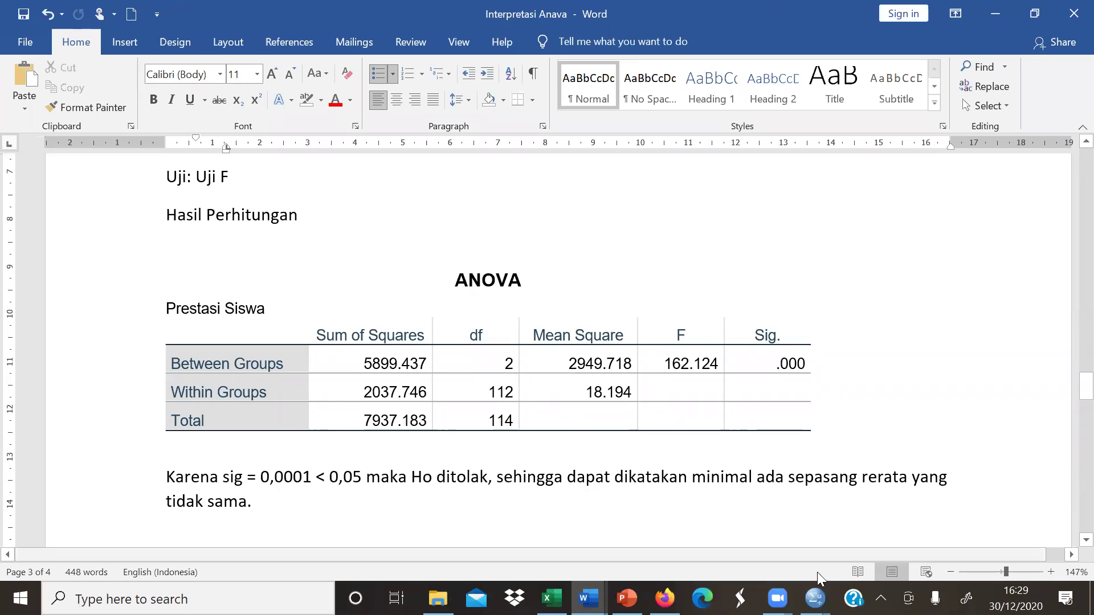
Switch to the SPSS output viewer and copy the ANOVA table from the Oneway results
left_click(815, 598)
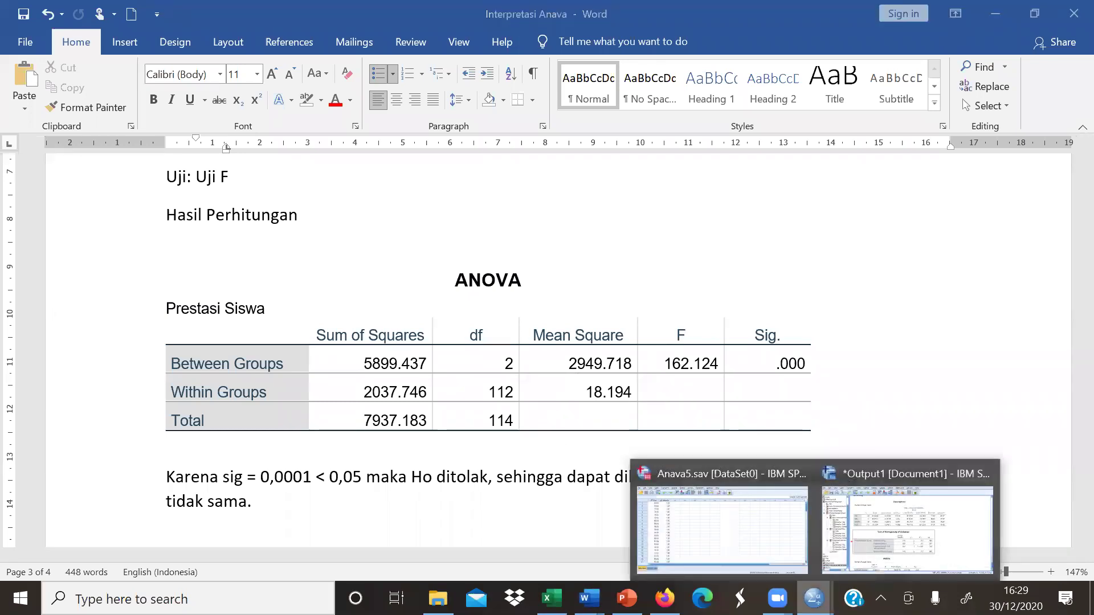
left_click(908, 509)
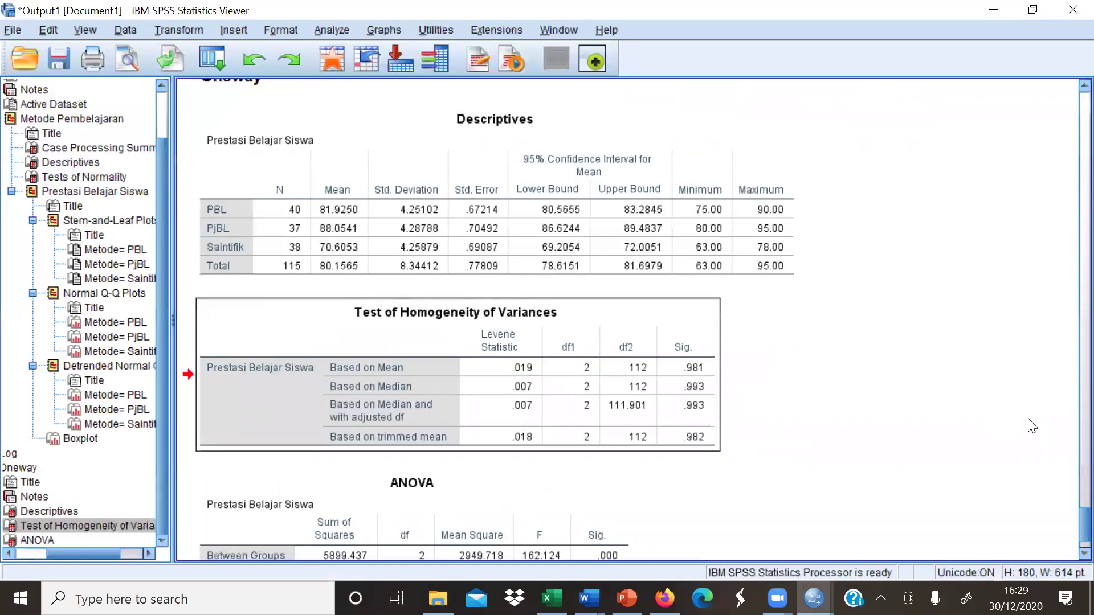
scroll(1071, 408, "up", 10)
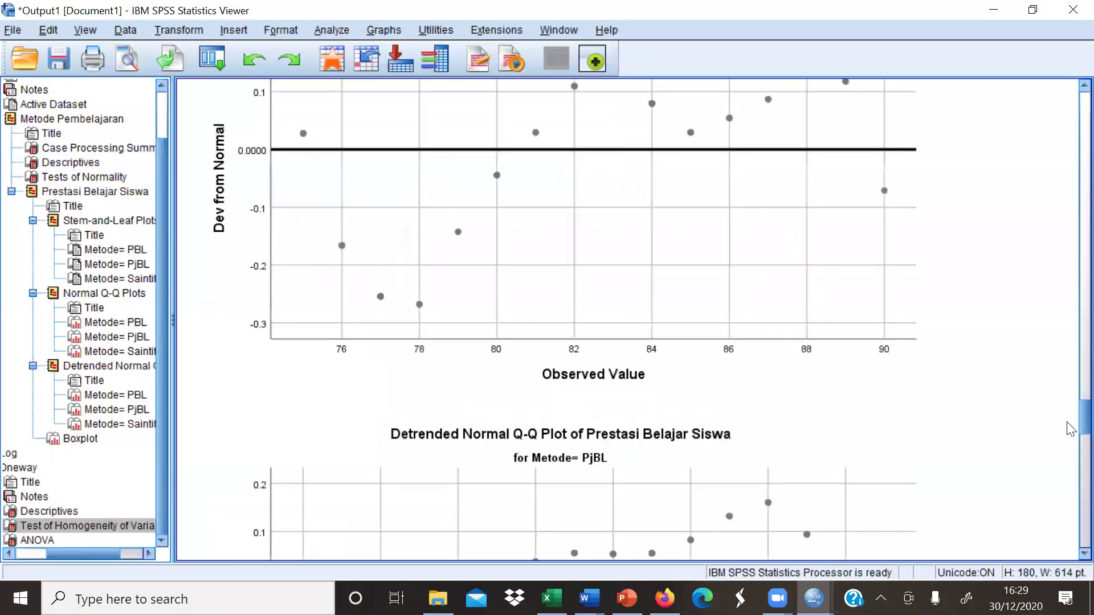
scroll(1071, 406, "down", 10)
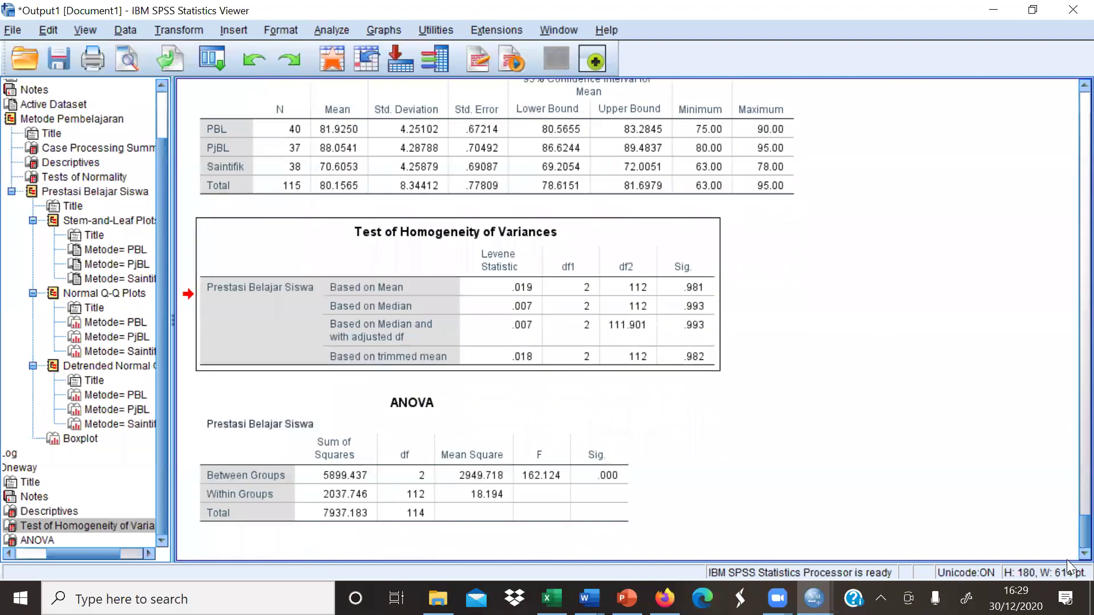
left_click(519, 416)
right_click(518, 409)
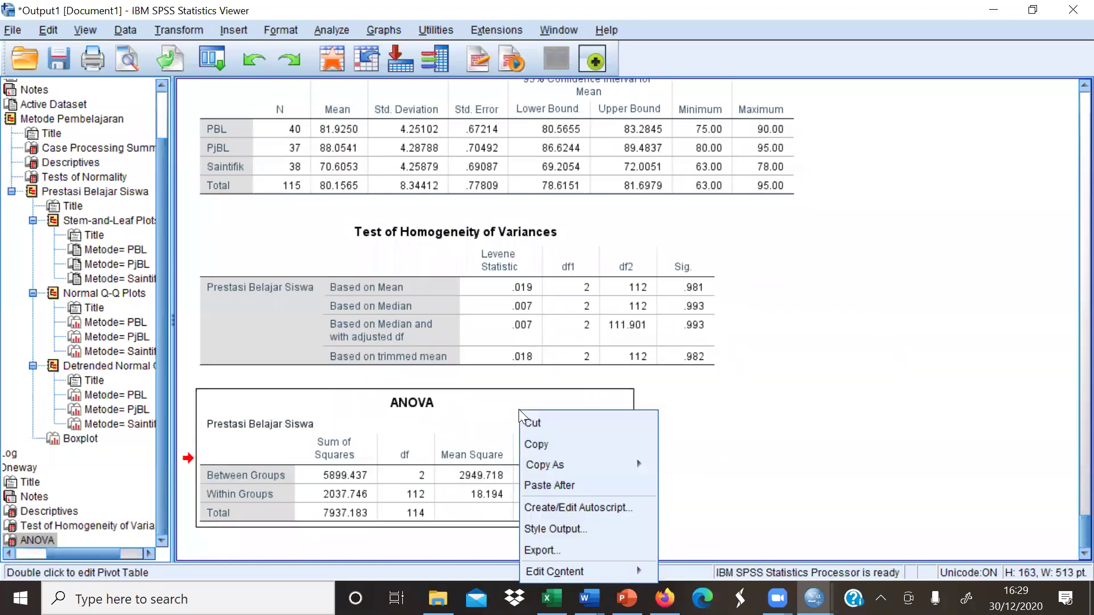
left_click(552, 443)
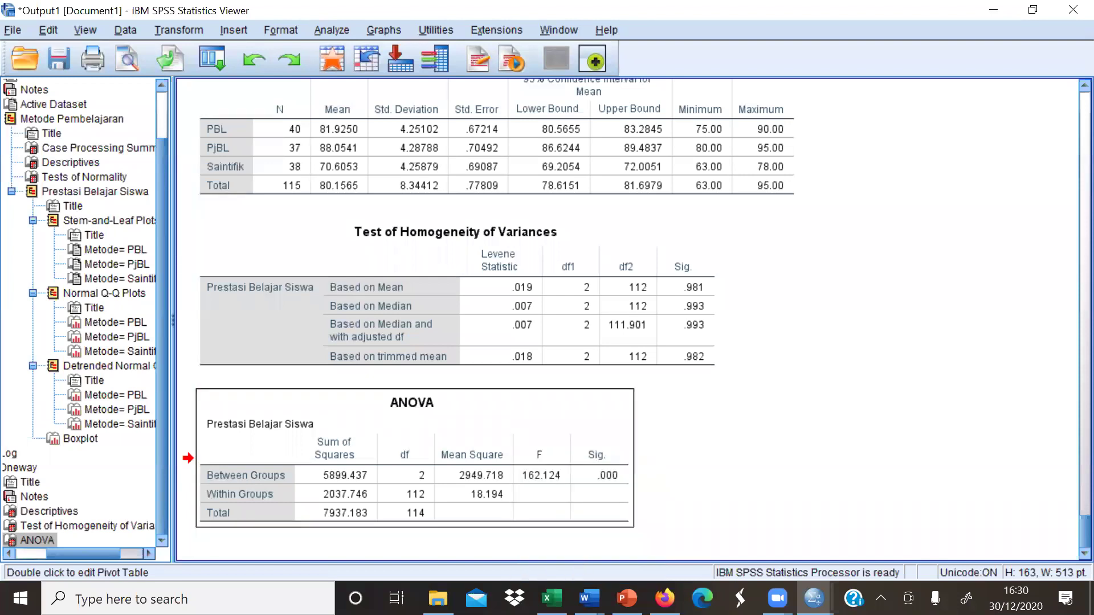
Return to the Interpretasi Anava document in Word and examine the ANOVA table, highlighting the Between Groups df value
mouse_move(588, 598)
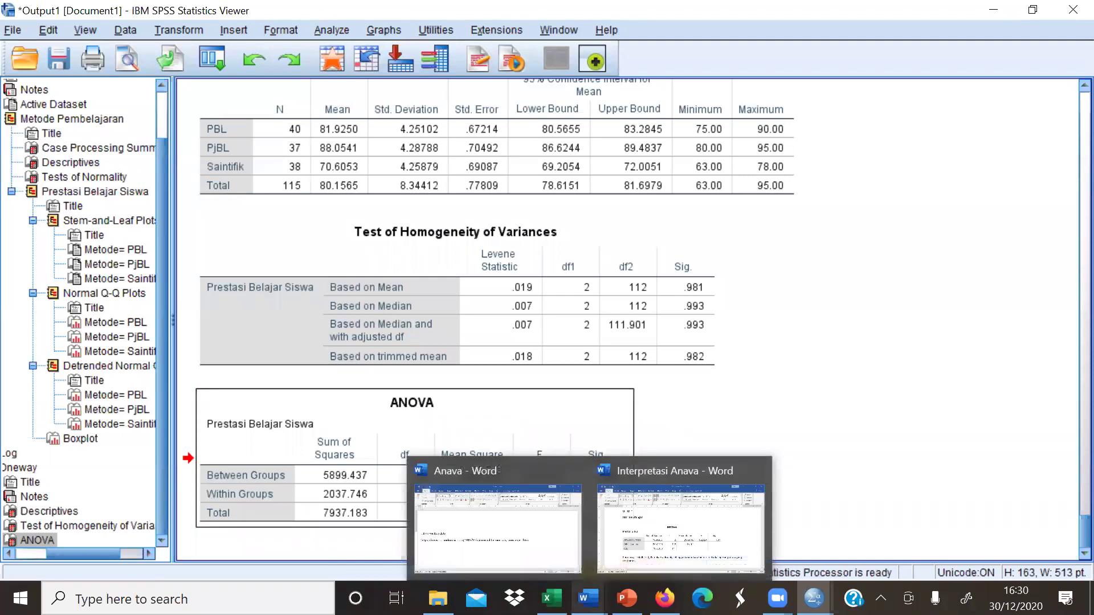
left_click(633, 550)
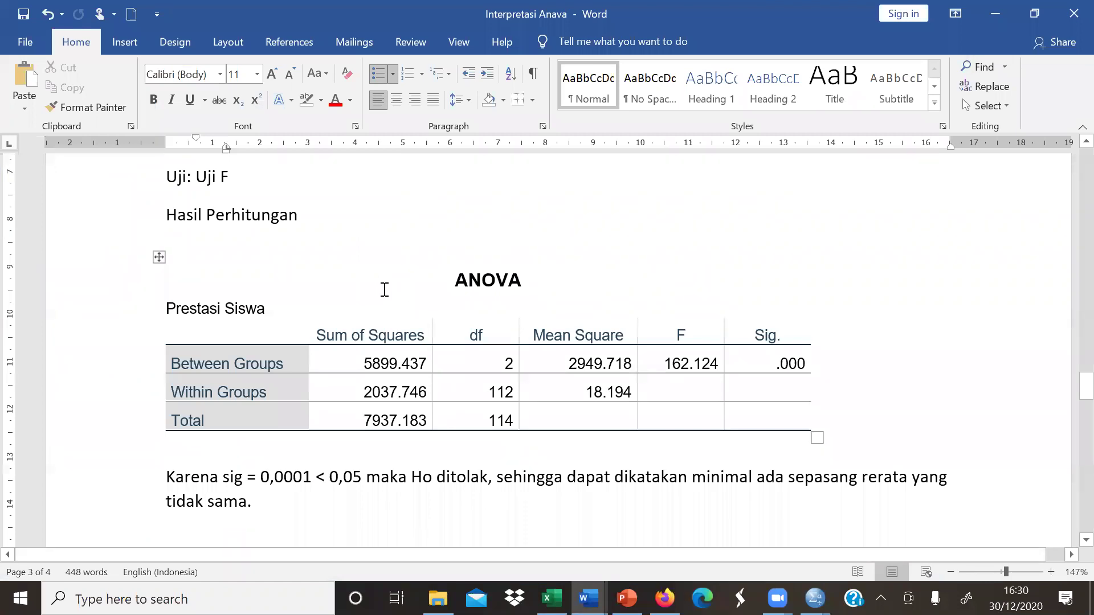
scroll(385, 290, "down", 1)
scroll(384, 290, "down", 1)
scroll(384, 290, "down", 1)
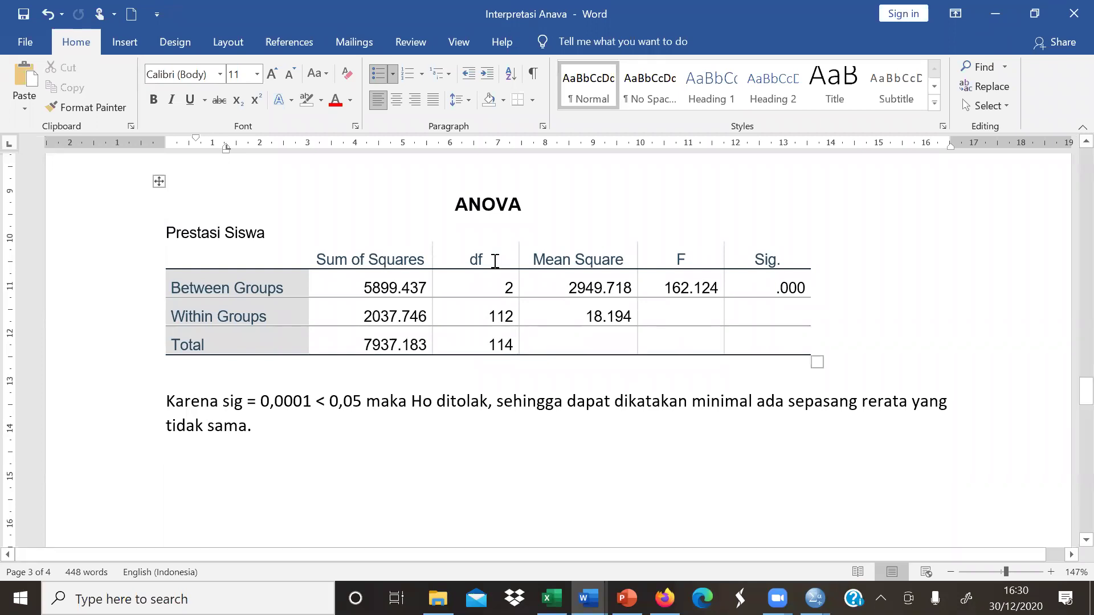
double_click(510, 289)
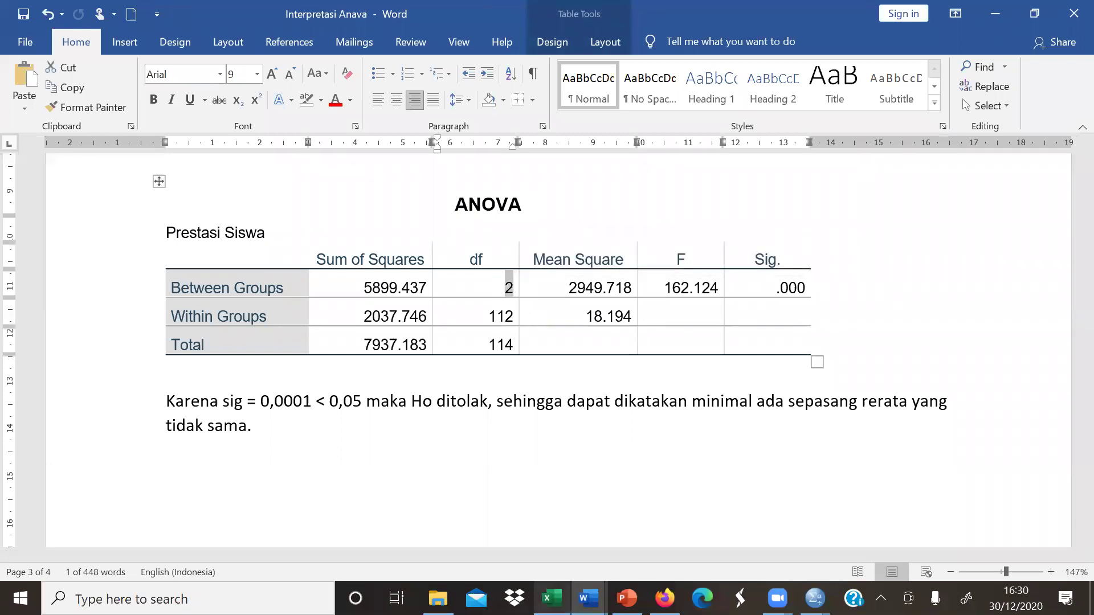
Switch to the Data Anava 2020 workbook in Excel and view the PBL, PJBL and Saintifik columns from the first row
left_click(552, 599)
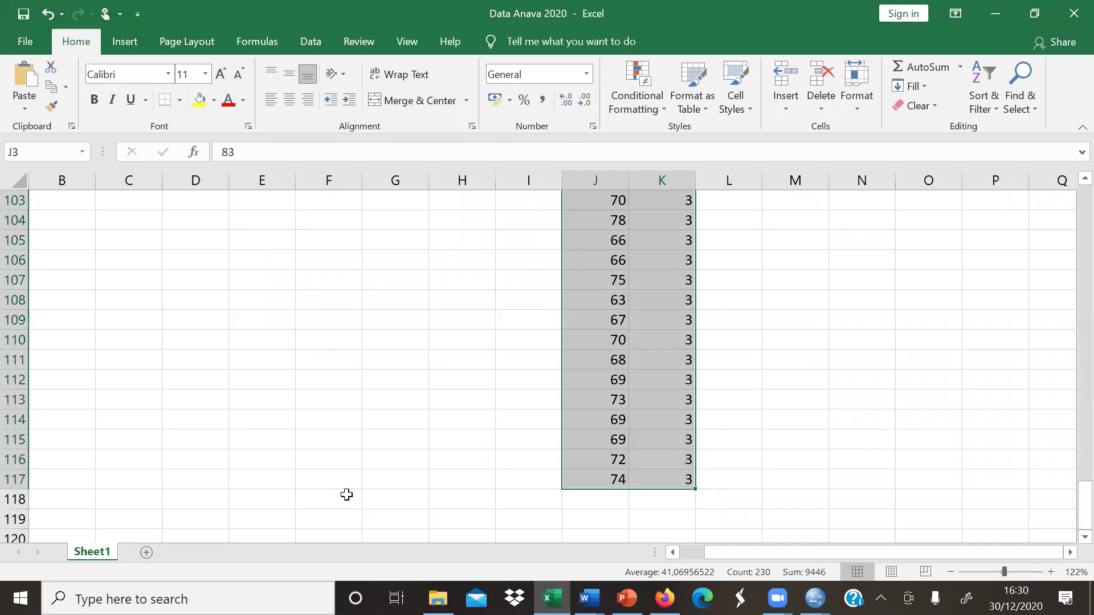
left_click_drag(1085, 507, 1072, 69)
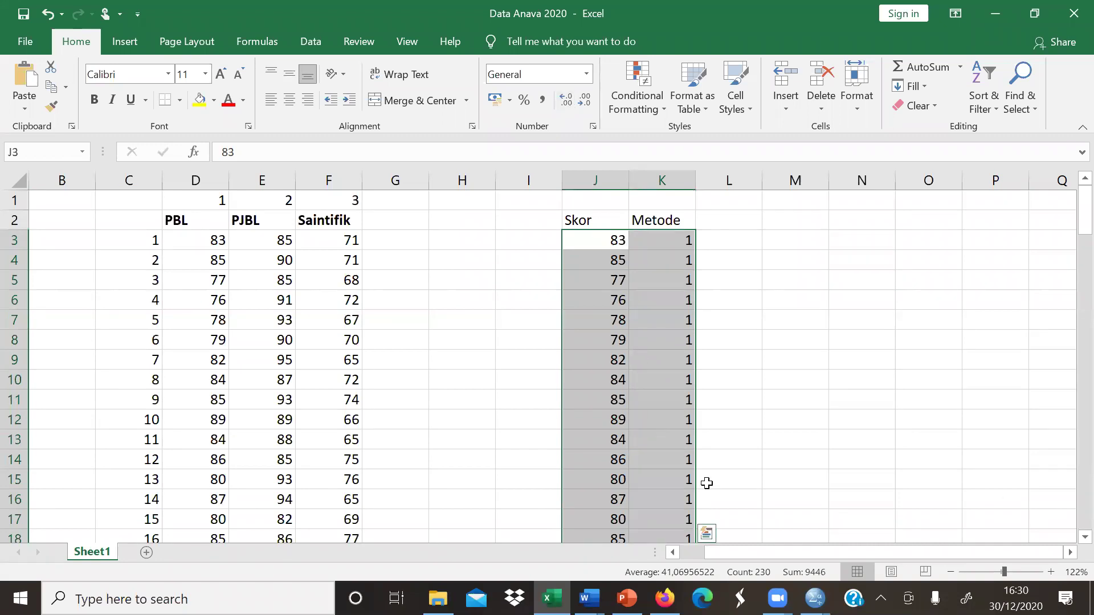
Check the ANOVA table in the SPSS output viewer, and return to Interpretasi Anava in Word to examine the Total and Within Groups df values
mouse_move(815, 599)
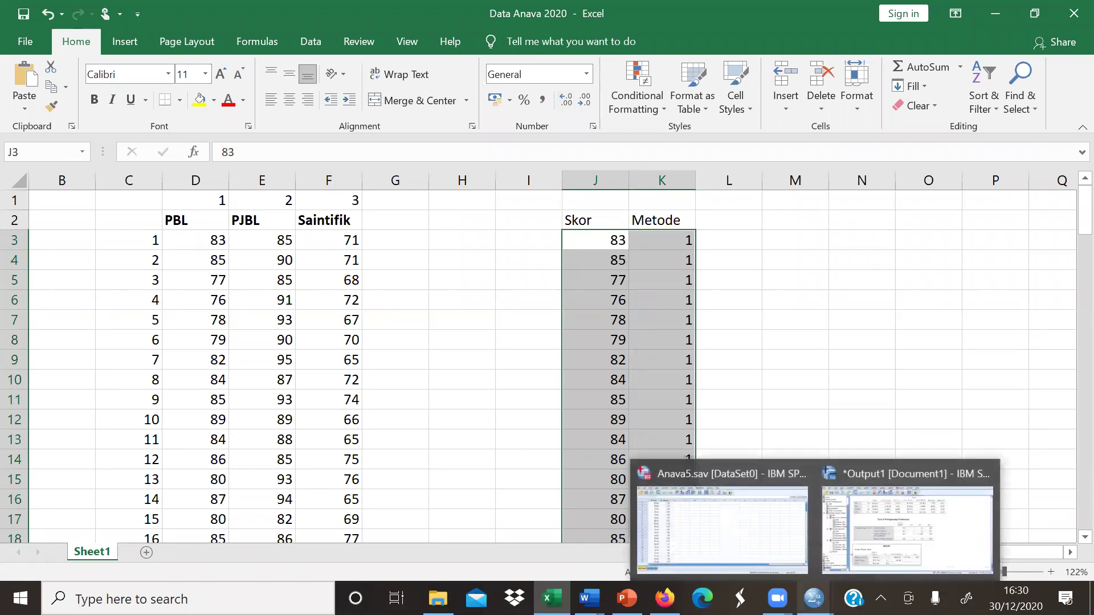
left_click(863, 553)
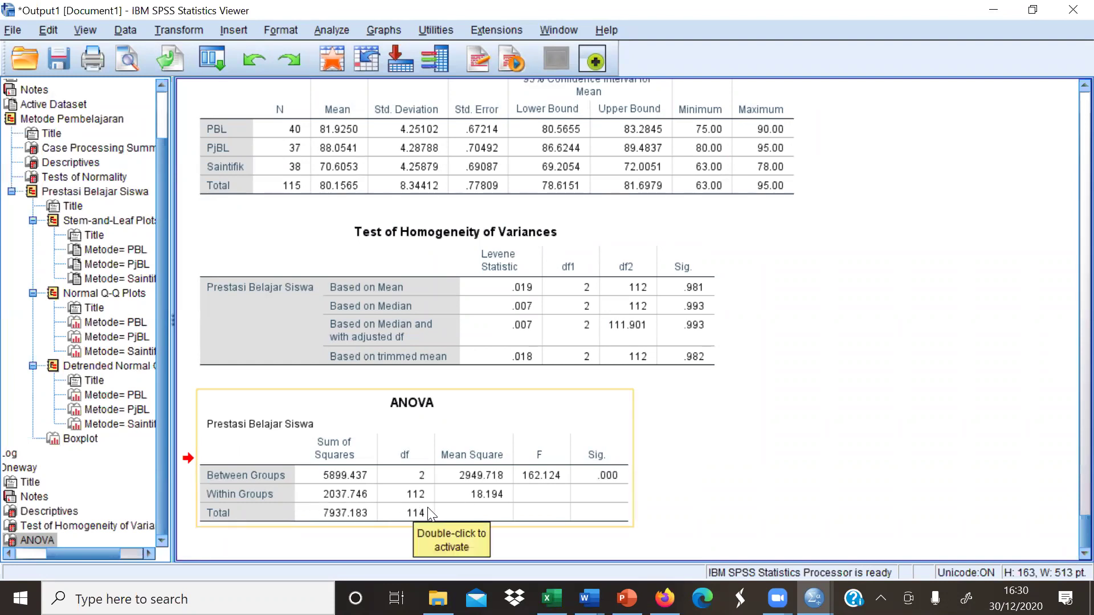
mouse_move(588, 598)
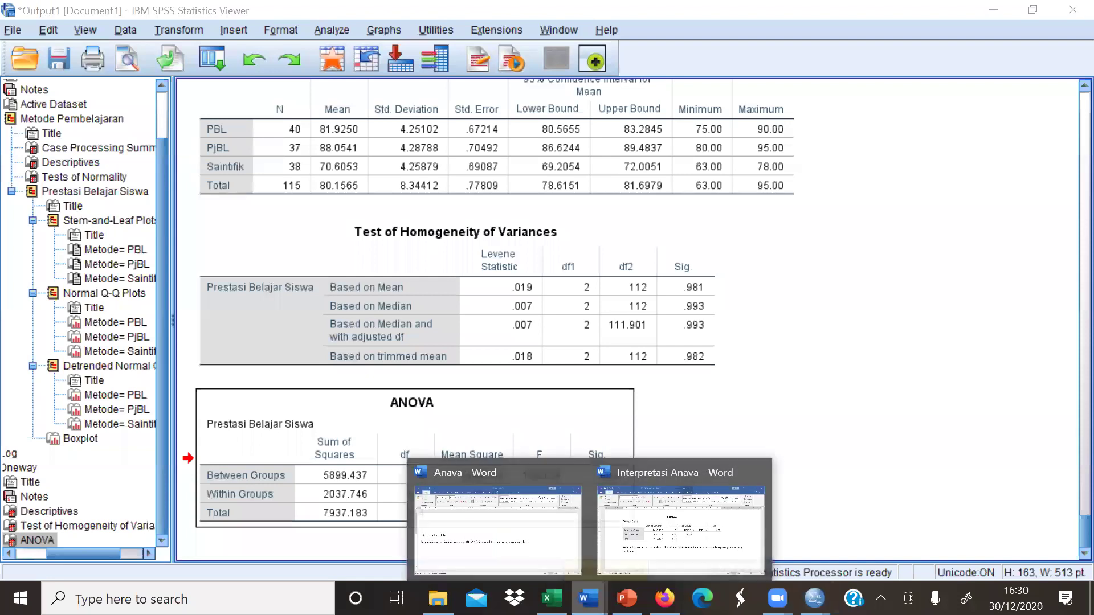
left_click(645, 553)
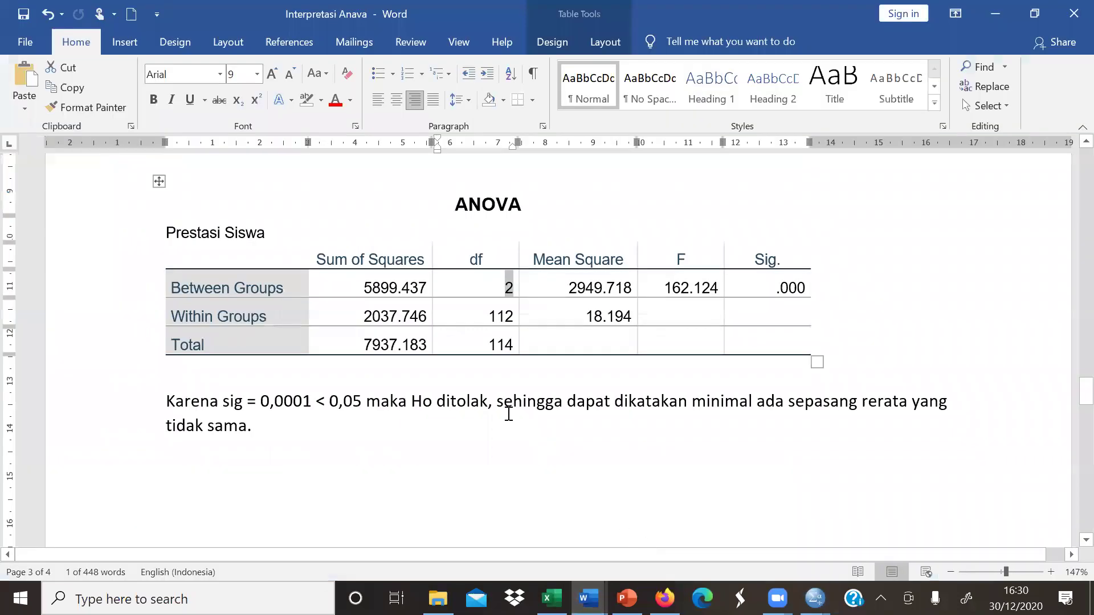
left_click(469, 375)
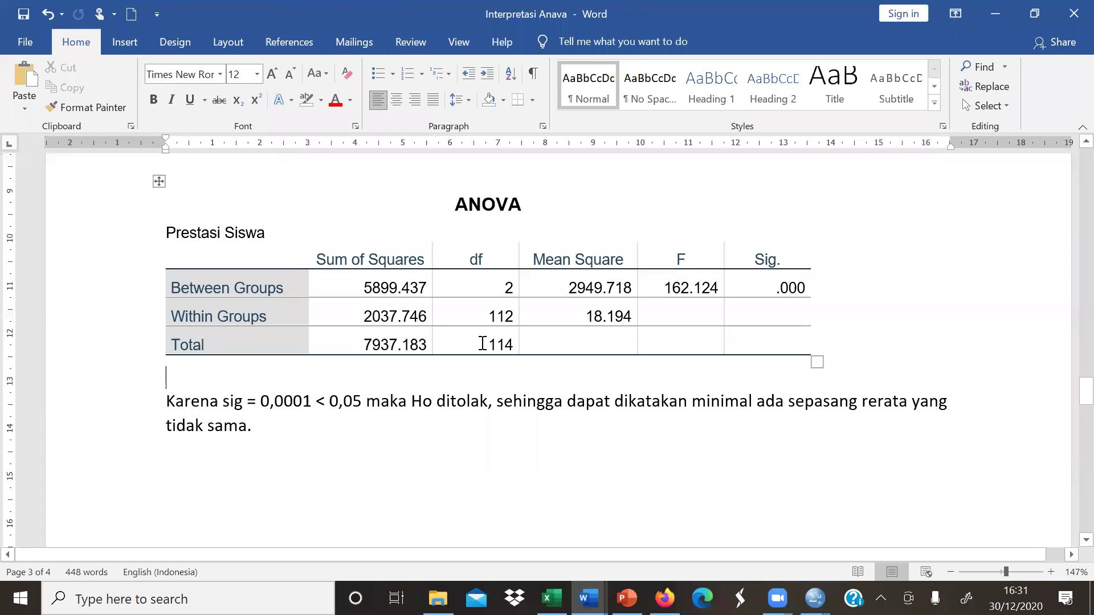
left_click_drag(488, 345, 516, 345)
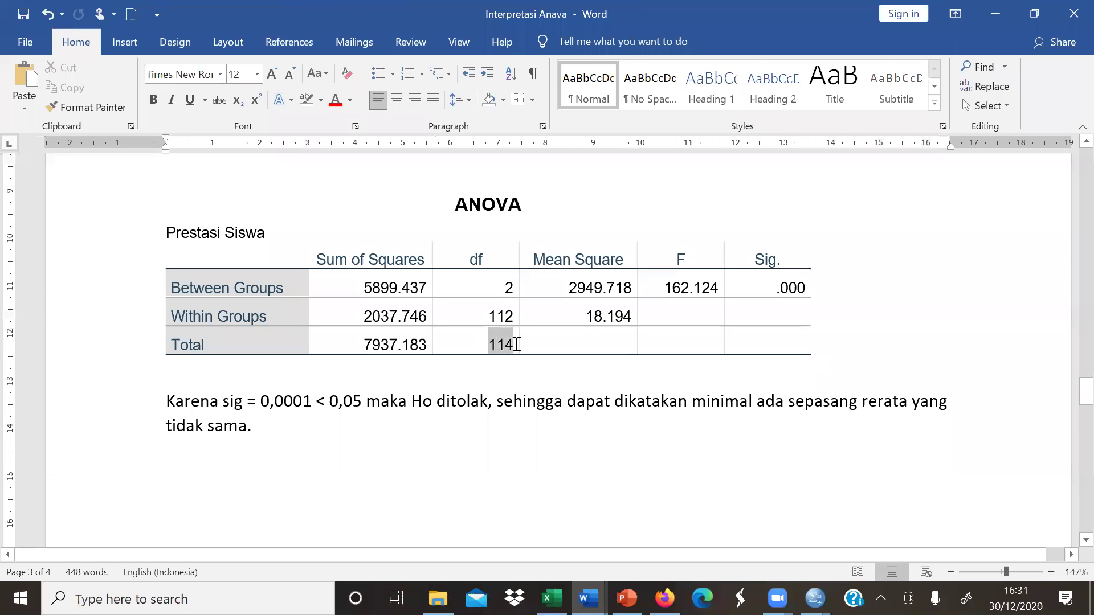
left_click(506, 290)
double_click(506, 311)
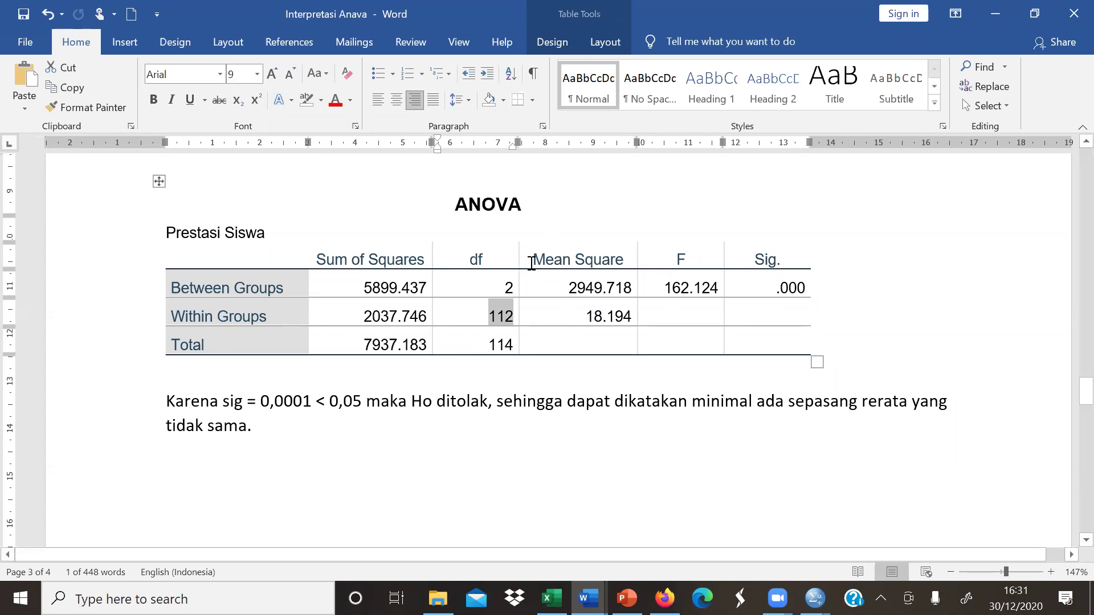
Examine how the Mean Square values and F in the ANOVA table derive from the Sum of Squares and df, highlighting each value involved
left_click_drag(569, 289, 625, 294)
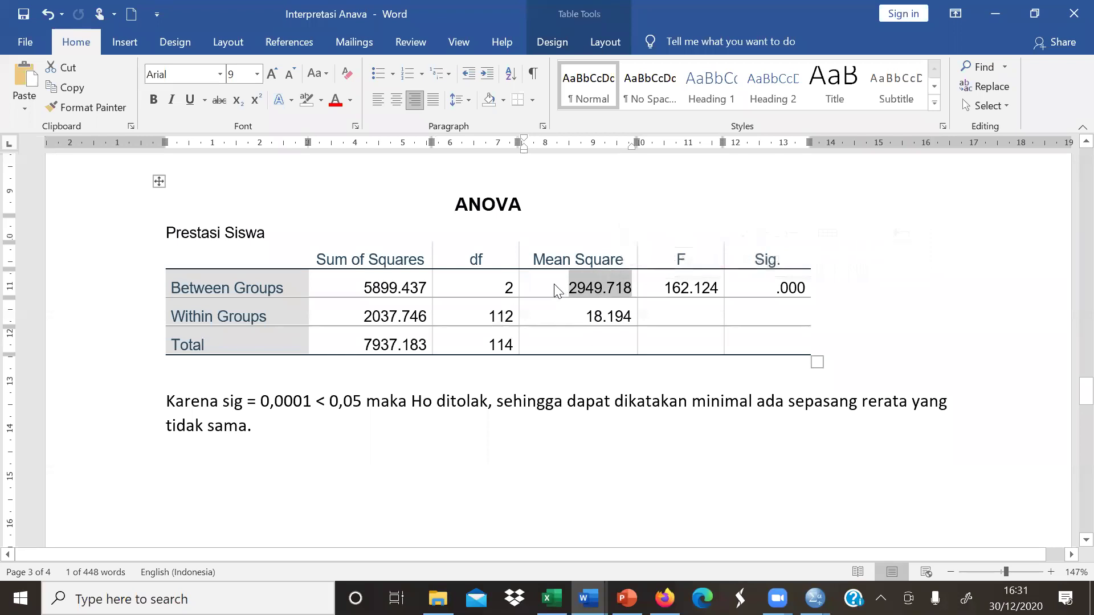
left_click_drag(365, 288, 515, 289)
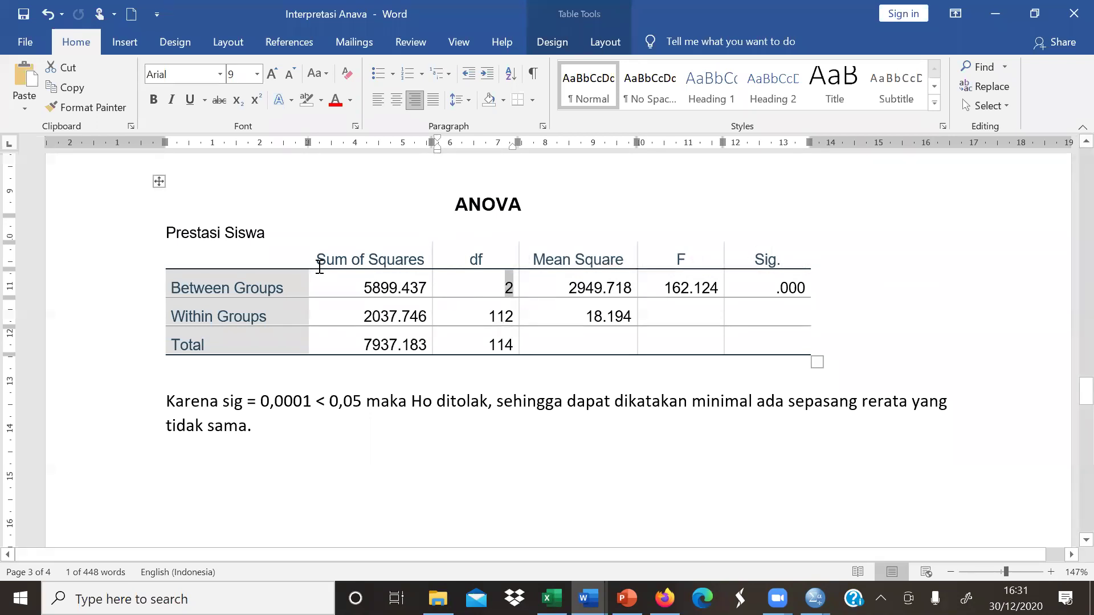
left_click(366, 289)
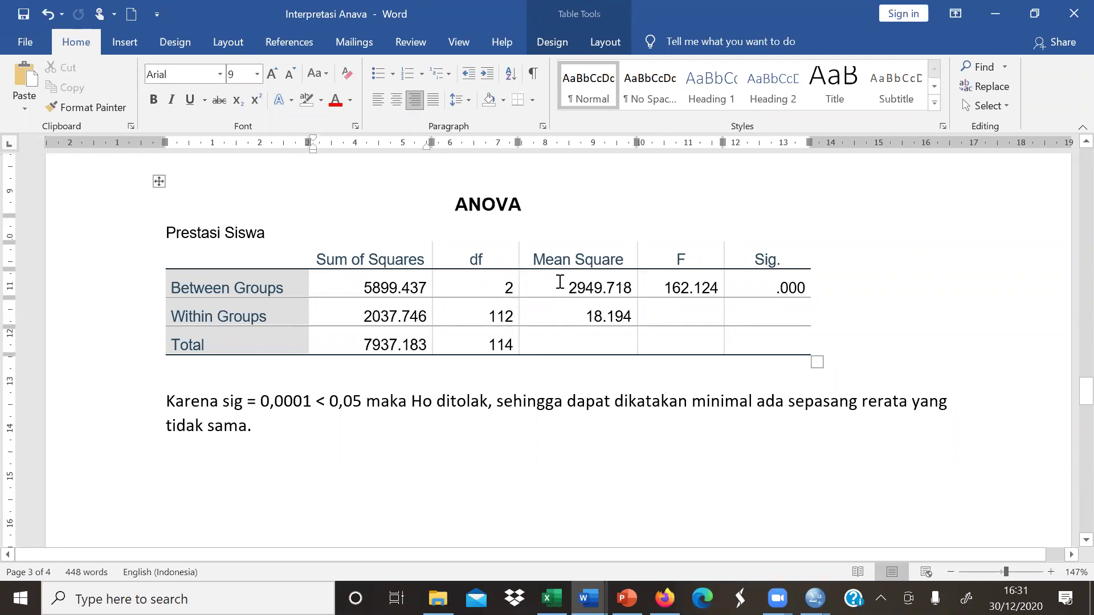
left_click_drag(560, 285, 632, 287)
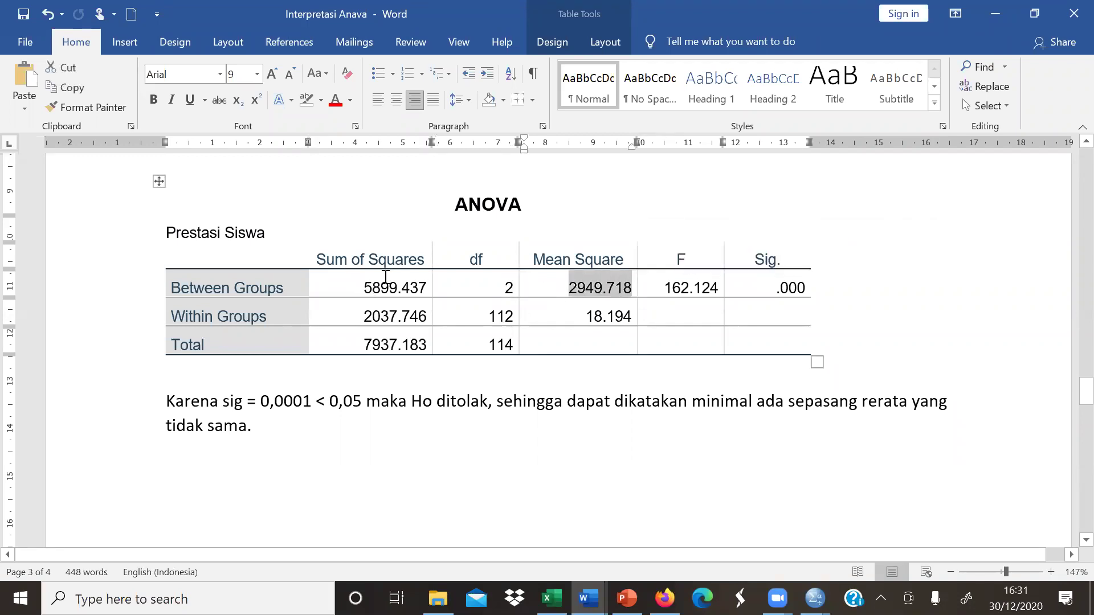
left_click_drag(347, 288, 431, 289)
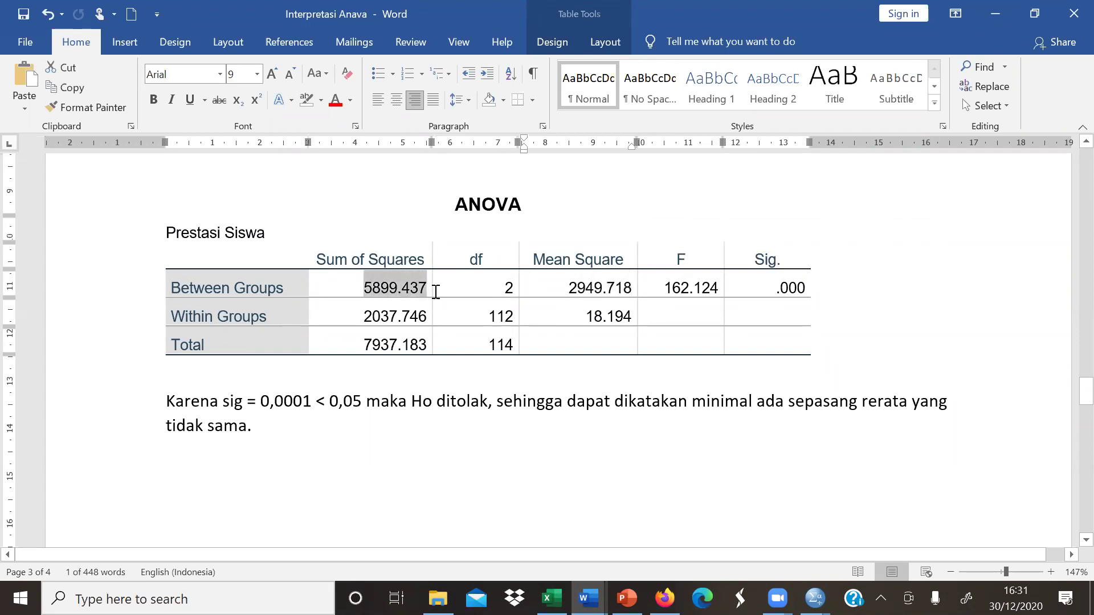
left_click_drag(498, 290, 514, 291)
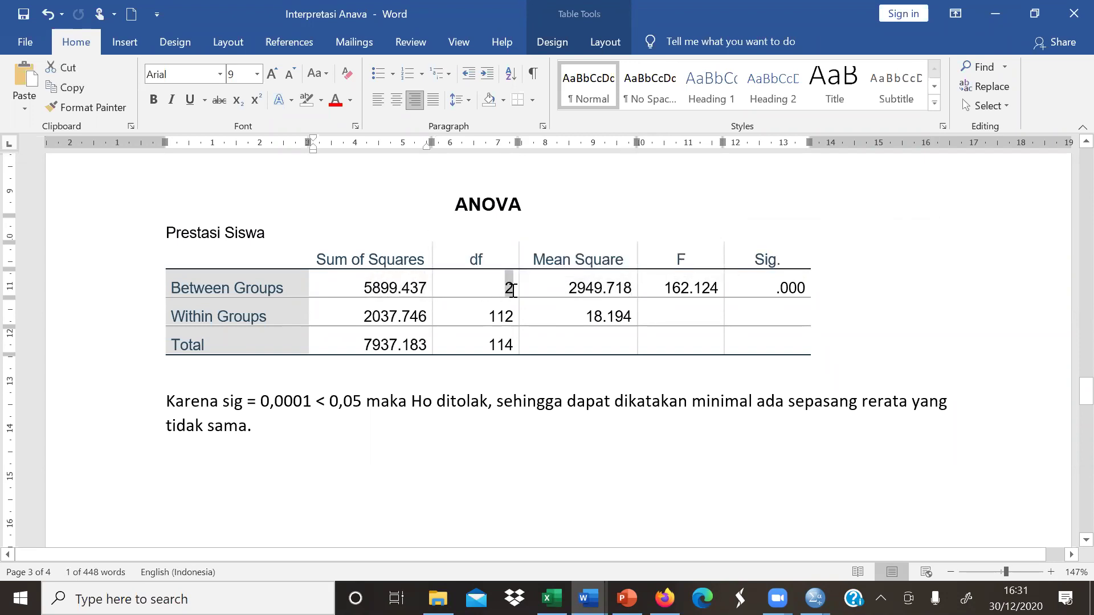
left_click_drag(585, 316, 637, 316)
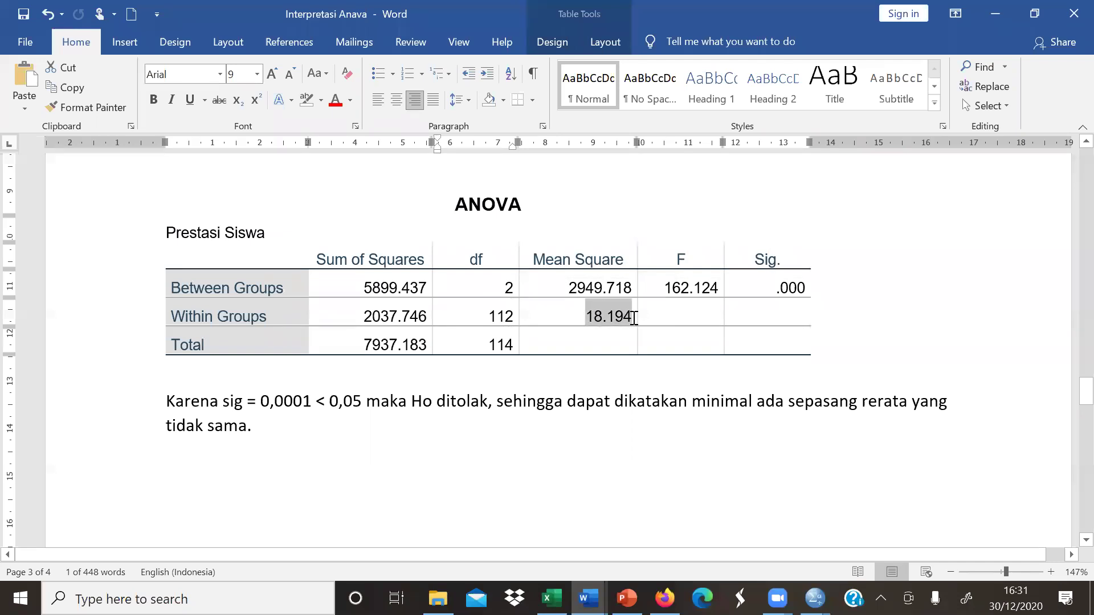
left_click_drag(361, 315, 516, 328)
left_click(639, 287)
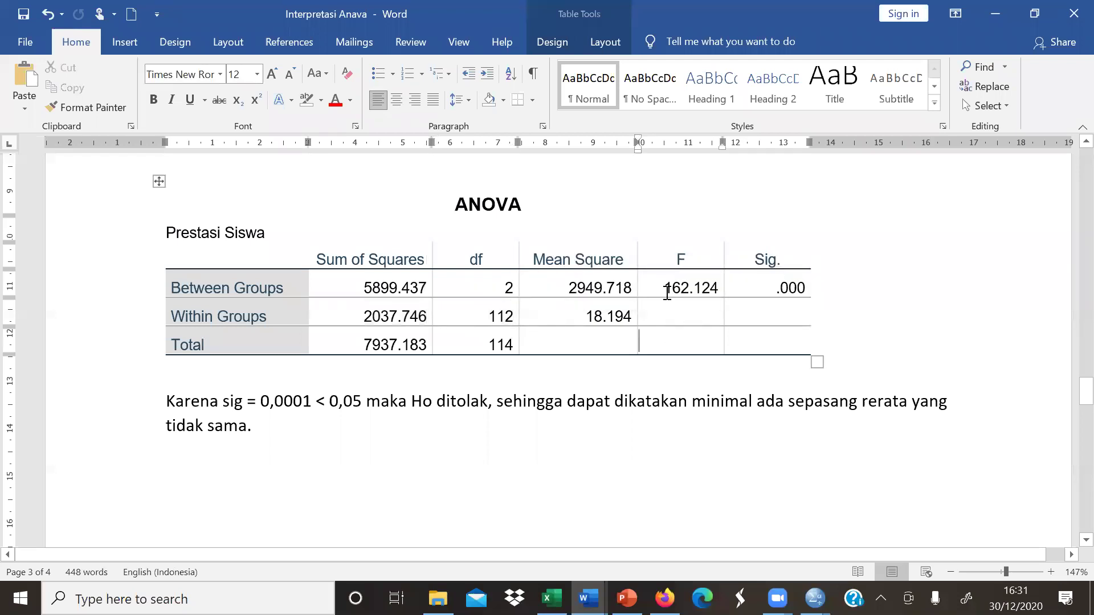
left_click_drag(663, 287, 715, 288)
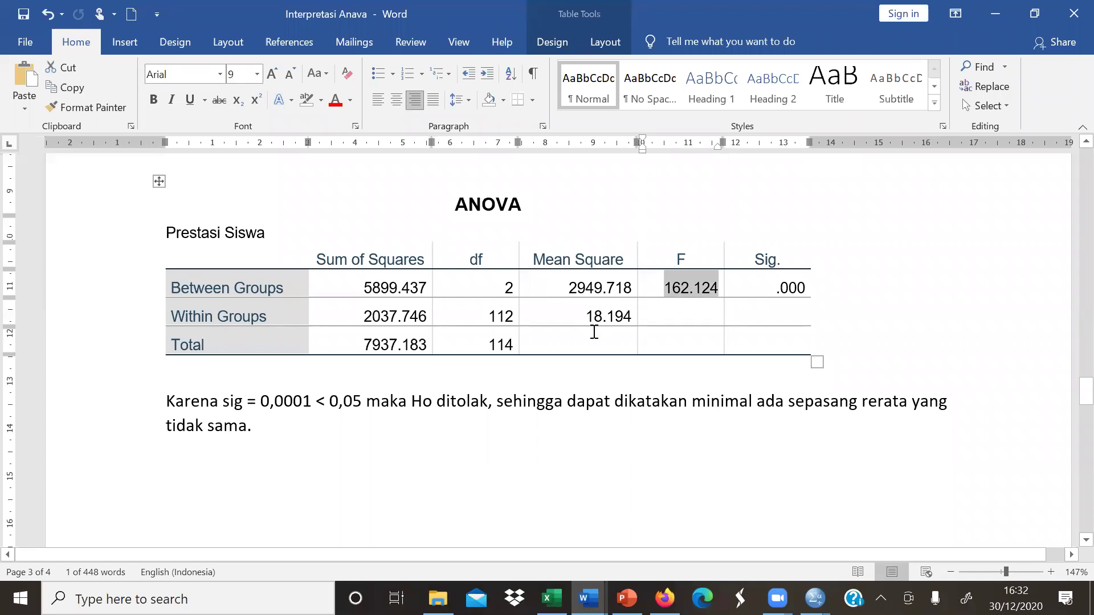
left_click(659, 317)
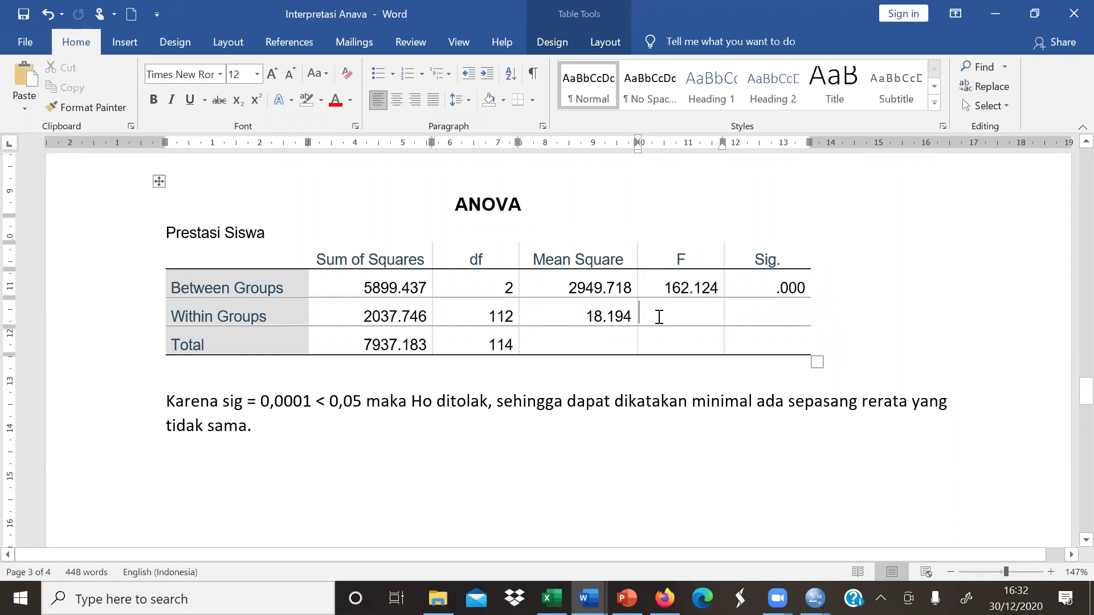
left_click(829, 327)
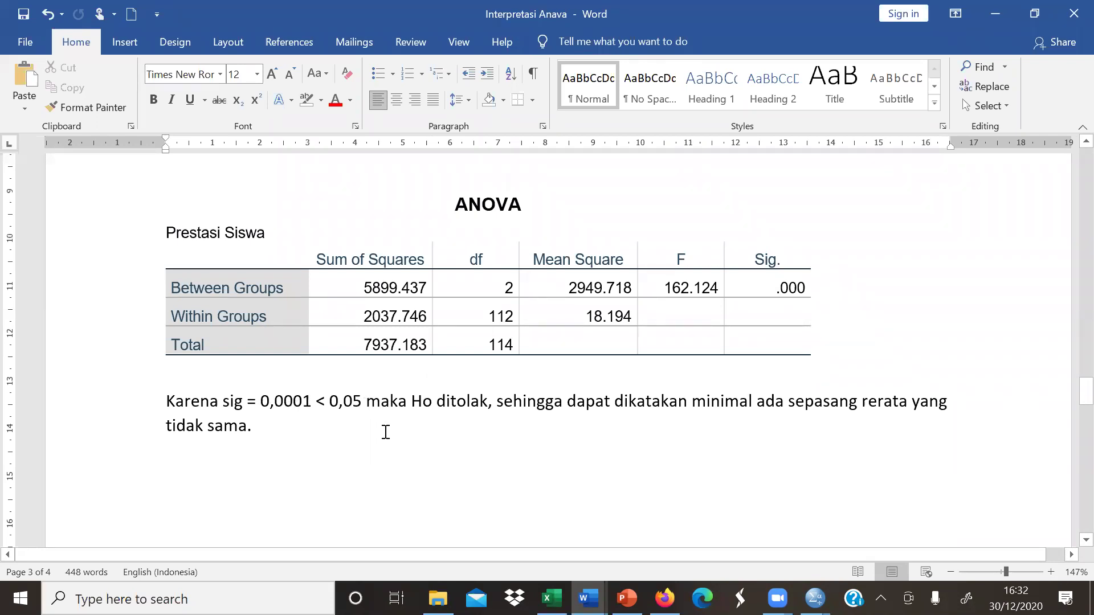
Review the Analisis Varians hypotheses and decision criterion above the ANOVA table, highlighting the Ha/Hi/H1 statement
scroll(387, 437, "up", 3)
scroll(388, 437, "up", 1)
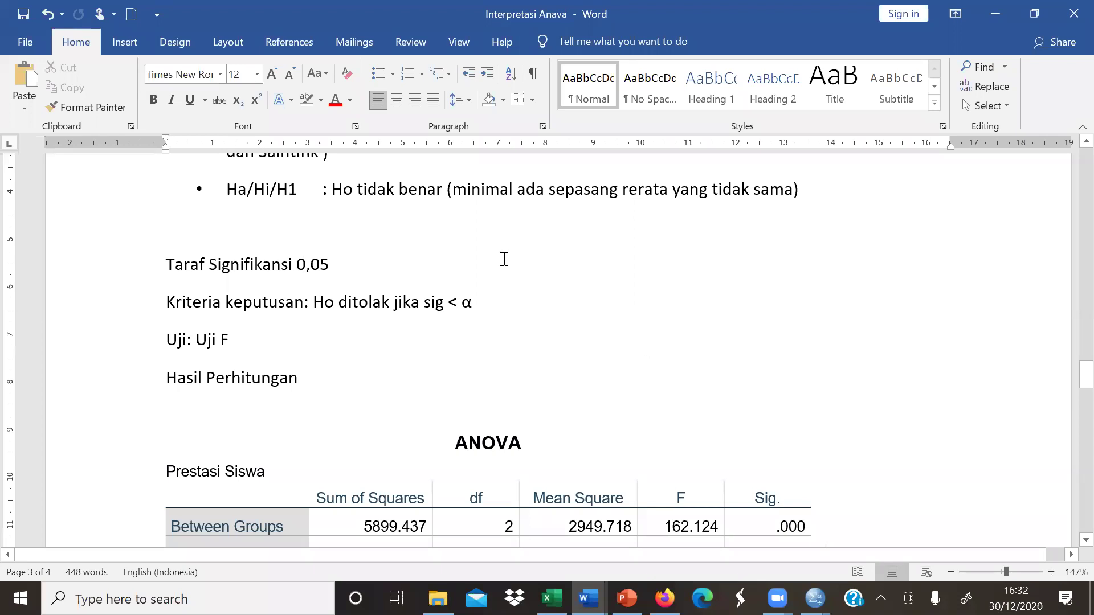
left_click_drag(342, 190, 829, 187)
Extend the ANOVA conclusion after "tidak sama" with "(ada pengaruh pembelajaran terhadap prestasi belajar)", replacing the closing period
scroll(829, 187, "down", 5)
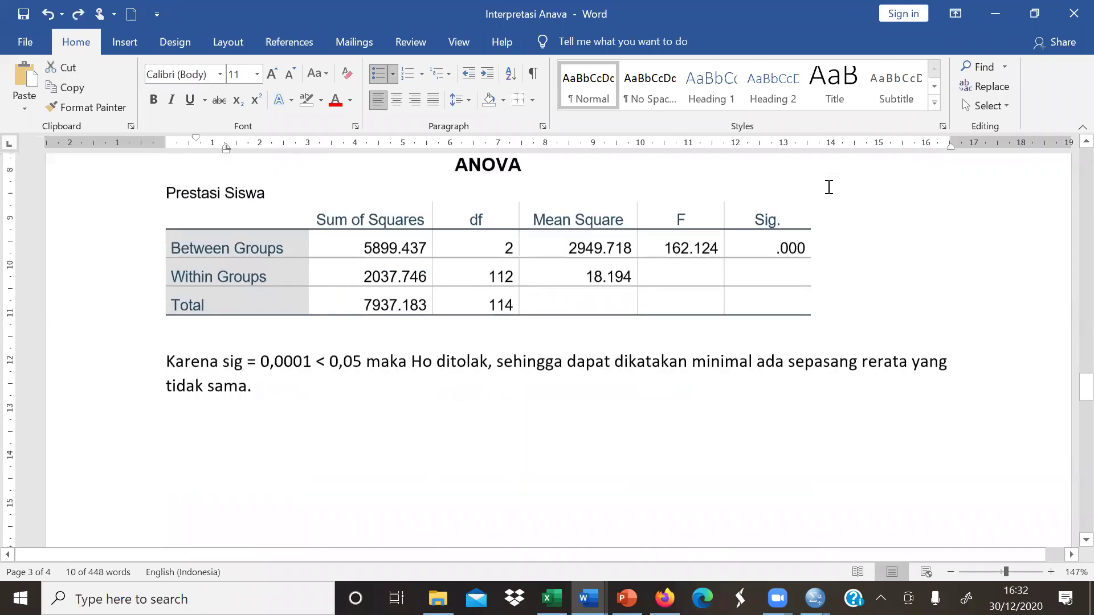
left_click(373, 380)
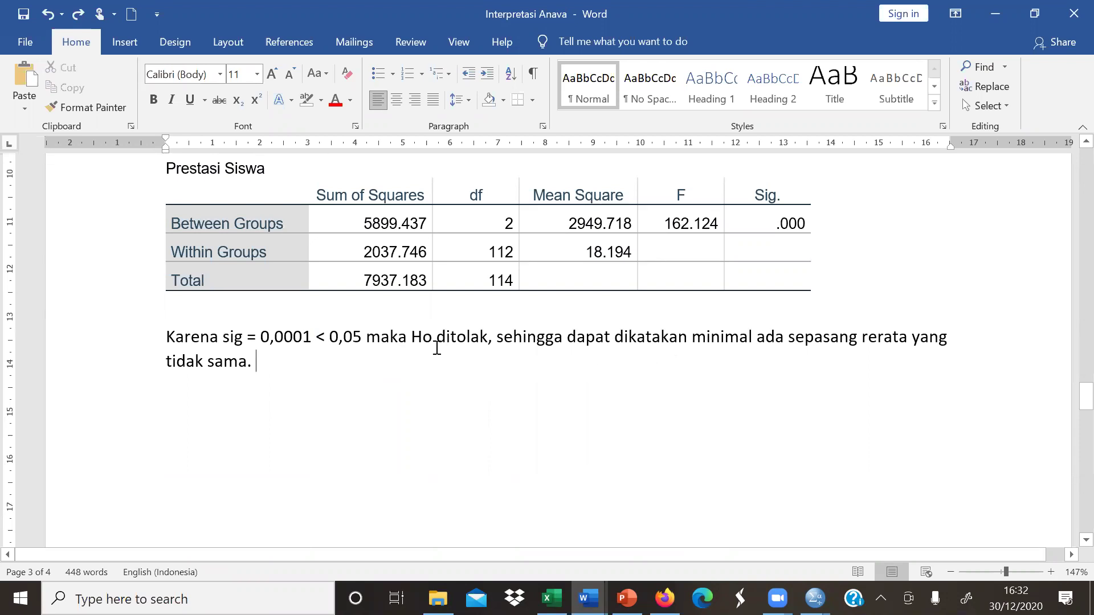
key("BackSpace")
key("BackSpace")
type("(ada pengaruh pembelajaran terhadap prestasi belajar)")
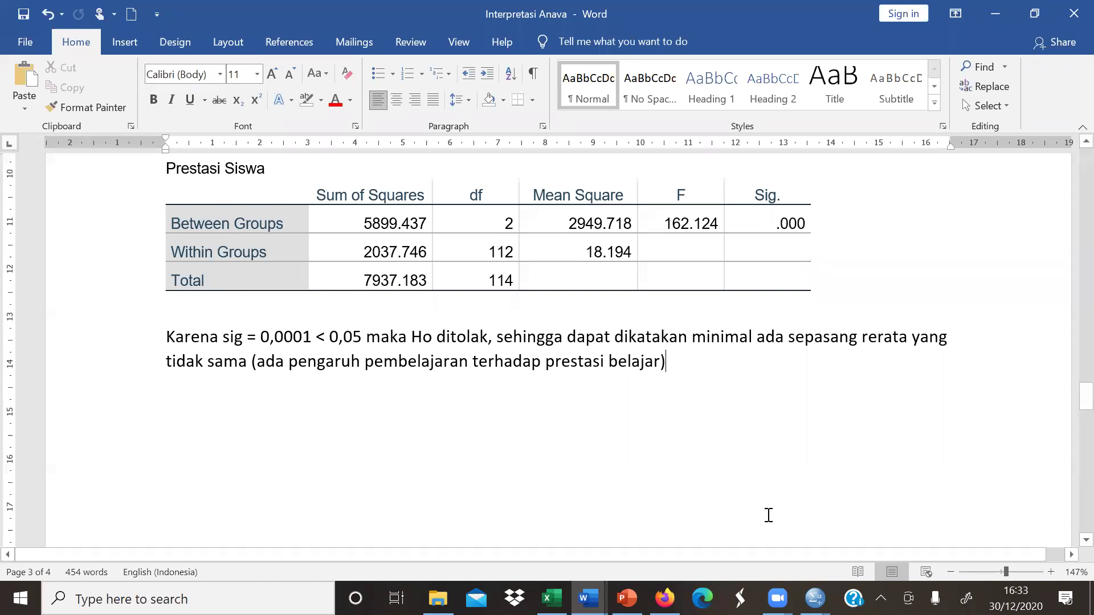
Switch to the SPSS output viewer and rerun the One-Way ANOVA of Prestasi Belajar Siswa by Metode Pembelajaran with the Tukey post hoc test
left_click(814, 599)
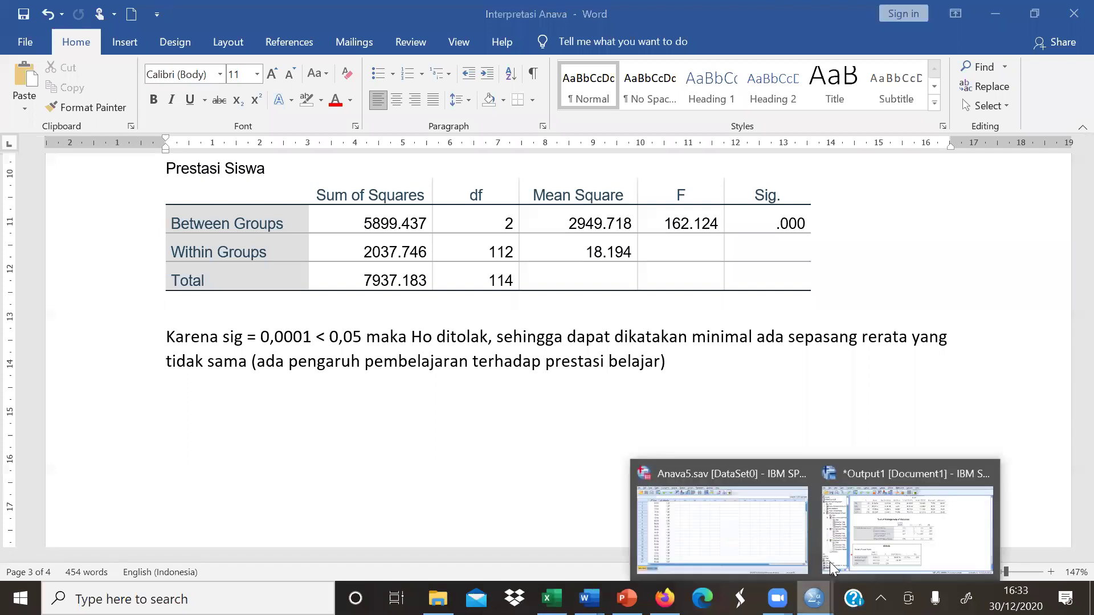
left_click(848, 537)
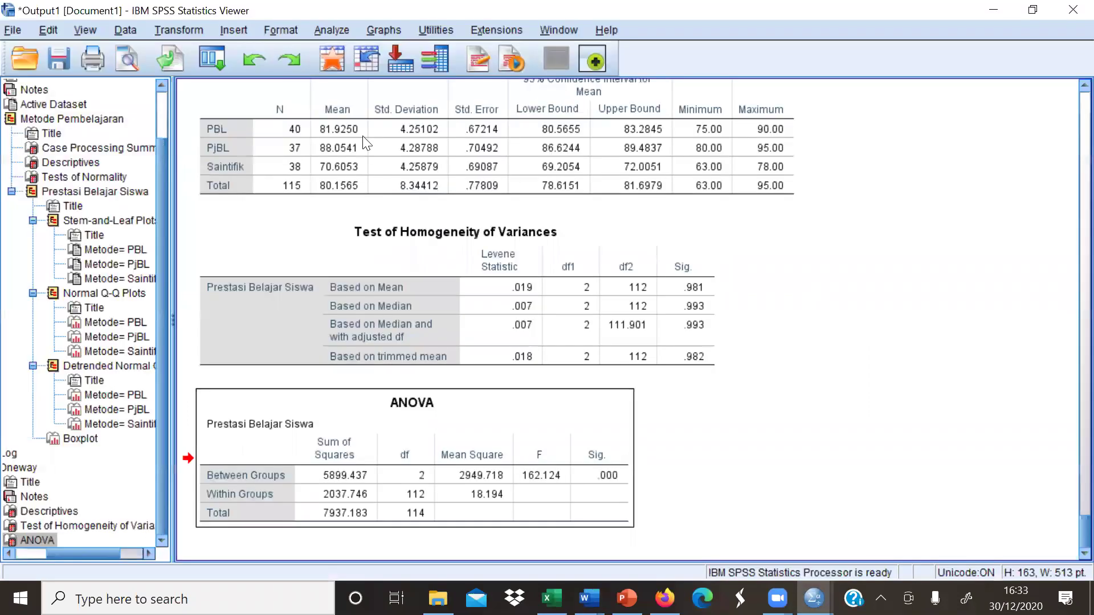
left_click(331, 29)
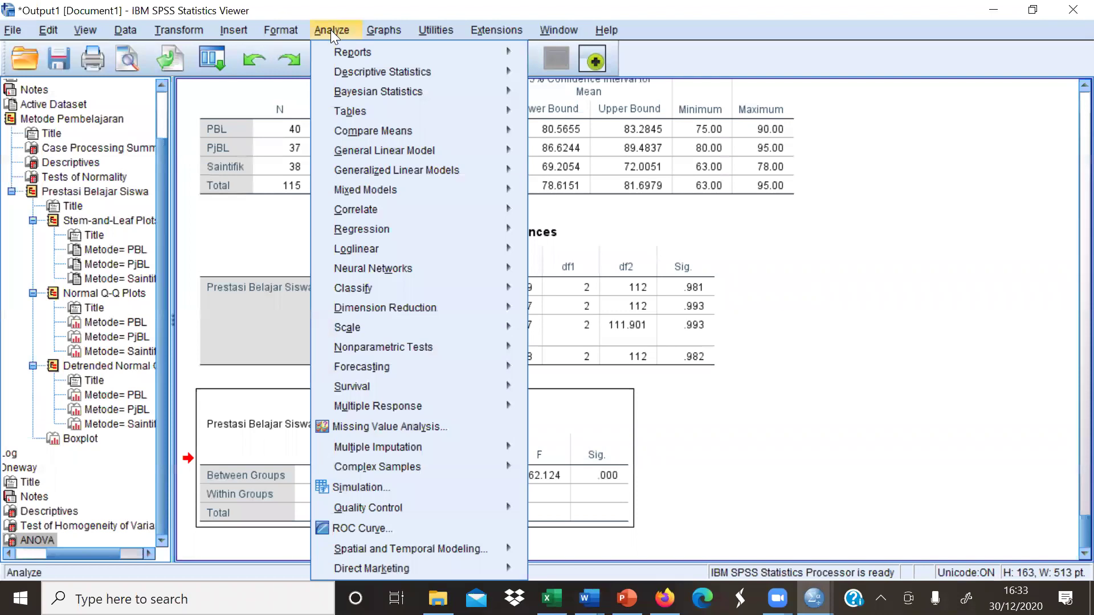
mouse_move(456, 205)
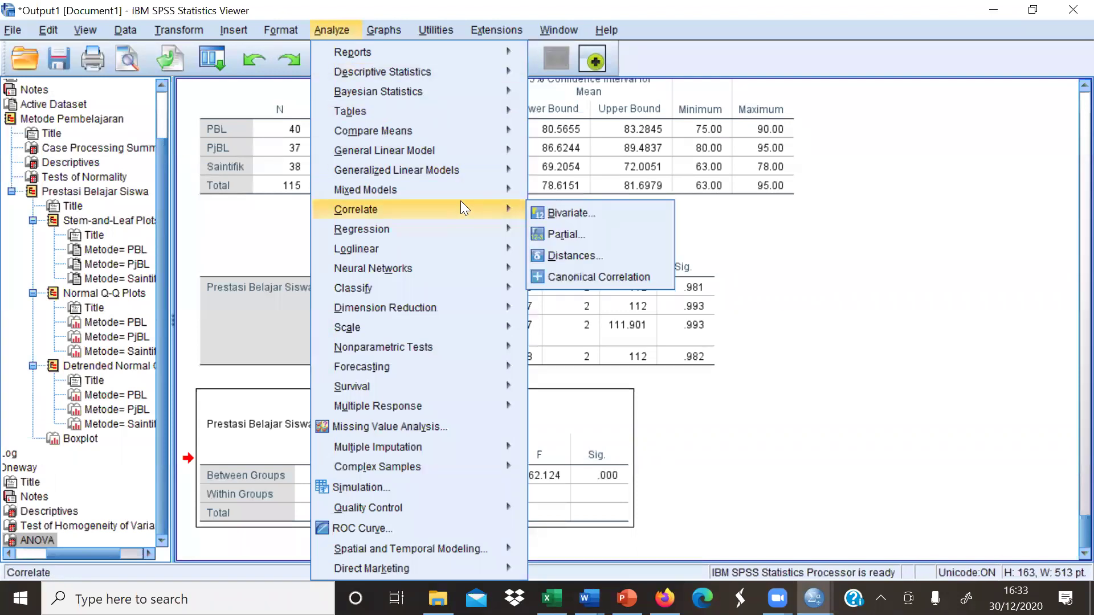
mouse_move(478, 131)
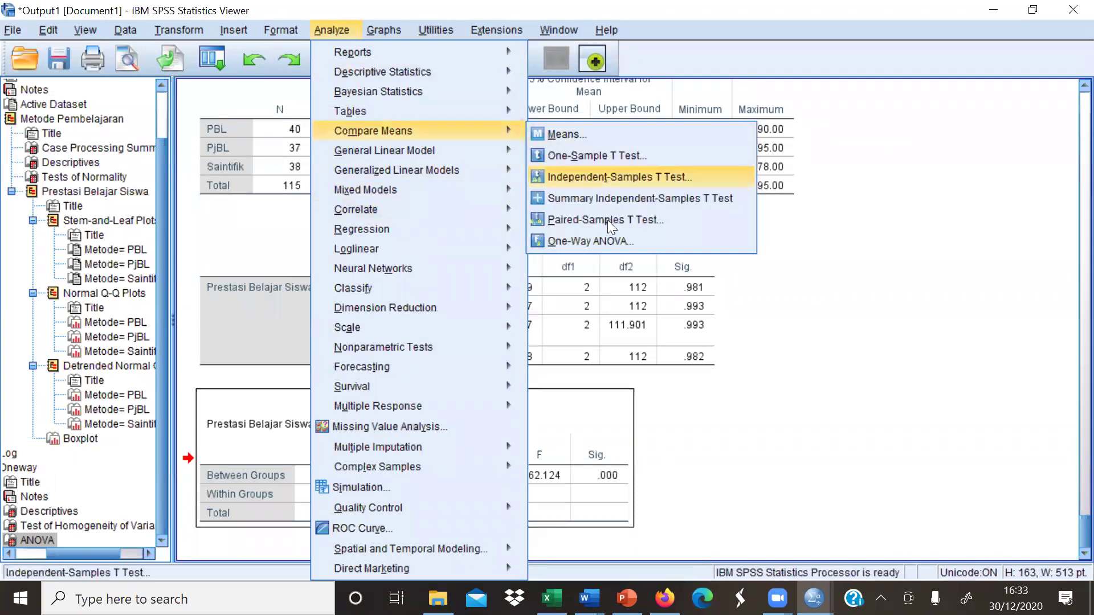
left_click(612, 246)
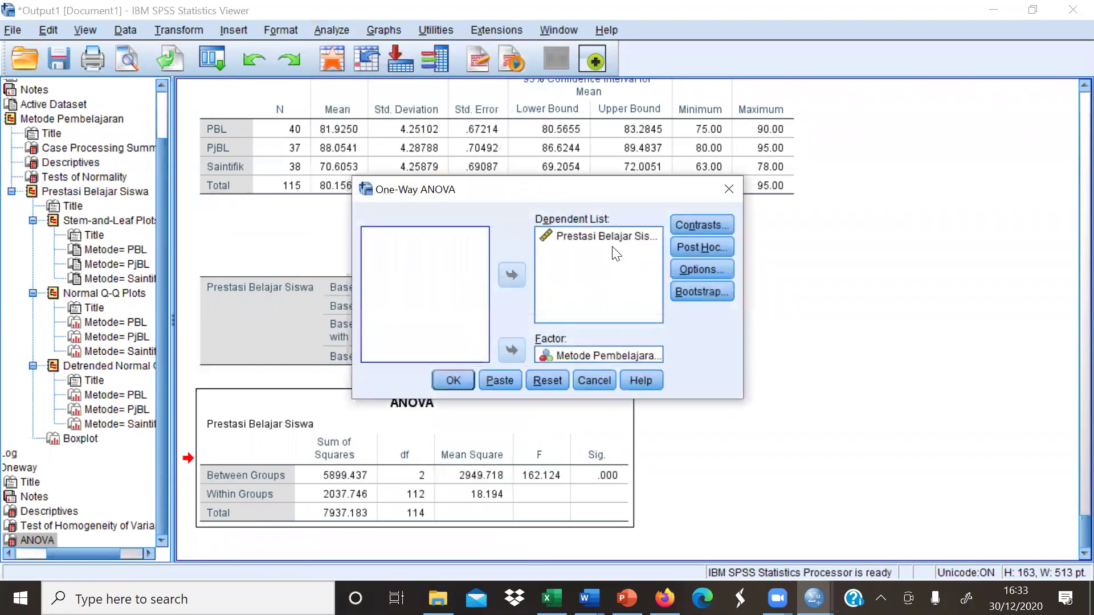
left_click(694, 247)
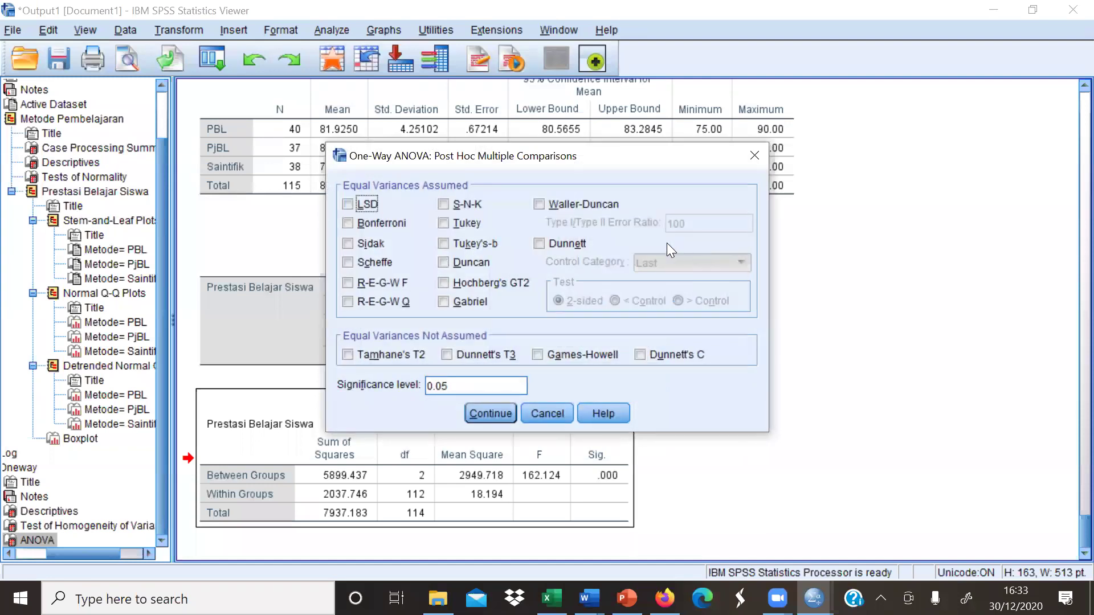
left_click(465, 226)
left_click(485, 415)
left_click(469, 381)
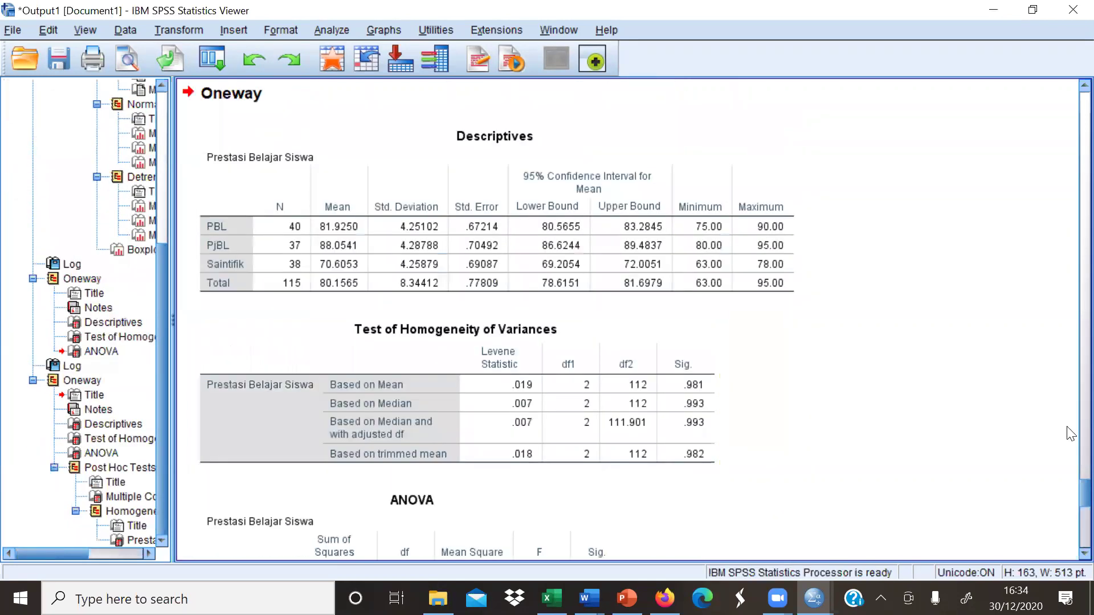
Copy the Tukey HSD Multiple Comparisons table from the Post Hoc Tests output
scroll(1071, 516, "down", 3)
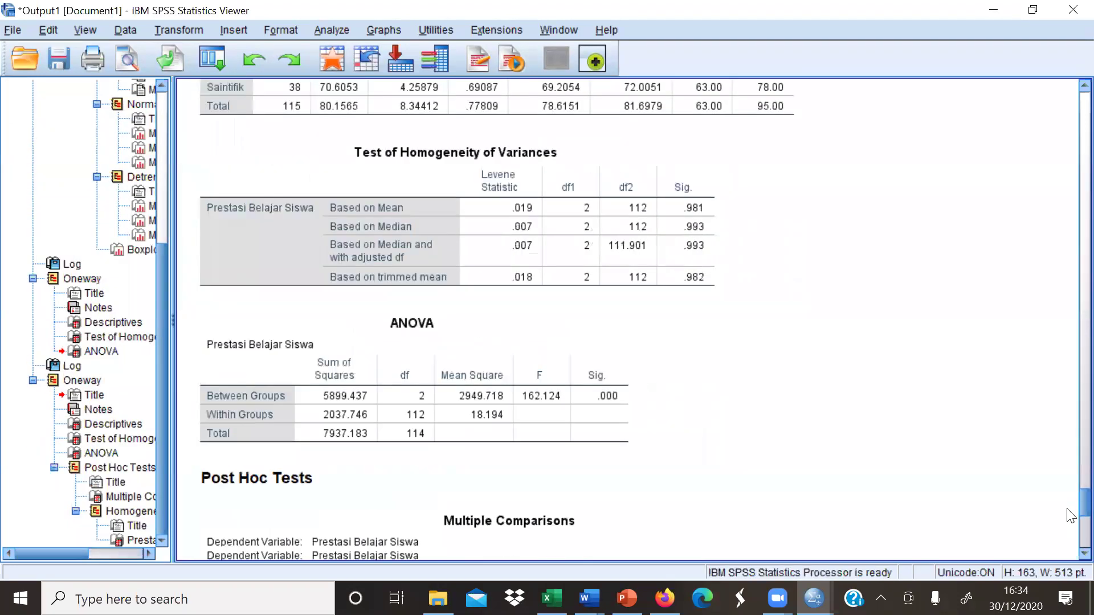
scroll(1070, 516, "down", 6)
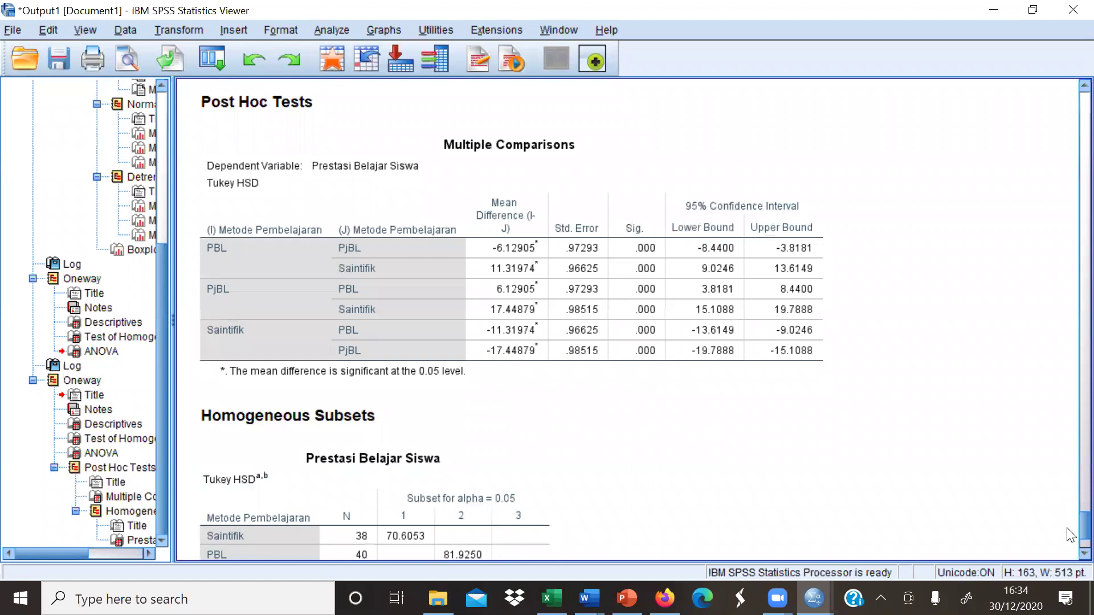
scroll(1072, 530, "up", 2)
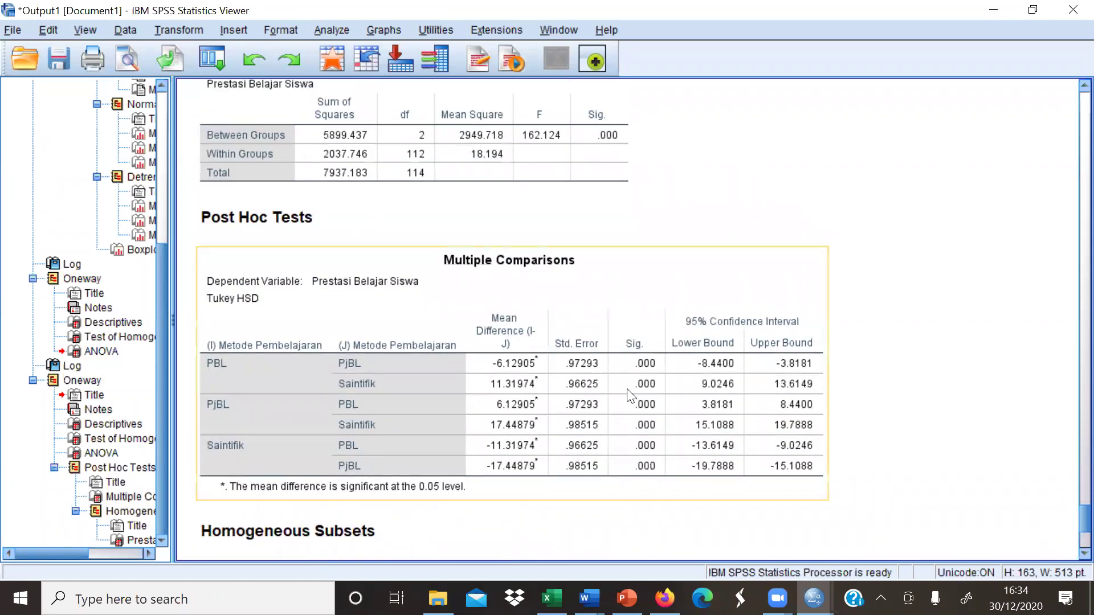
left_click(734, 279)
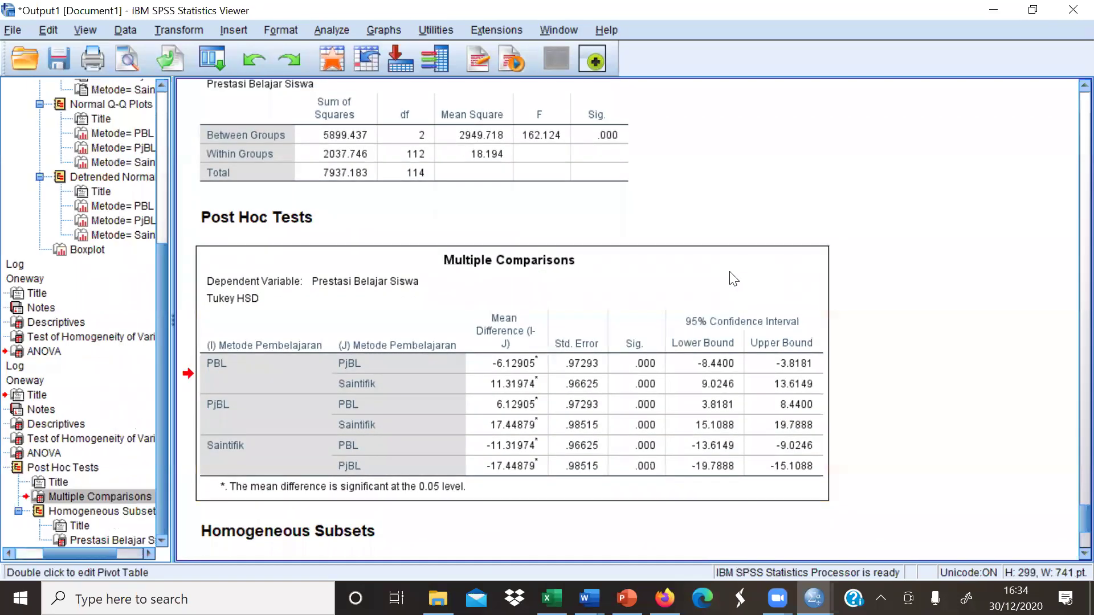
right_click(730, 272)
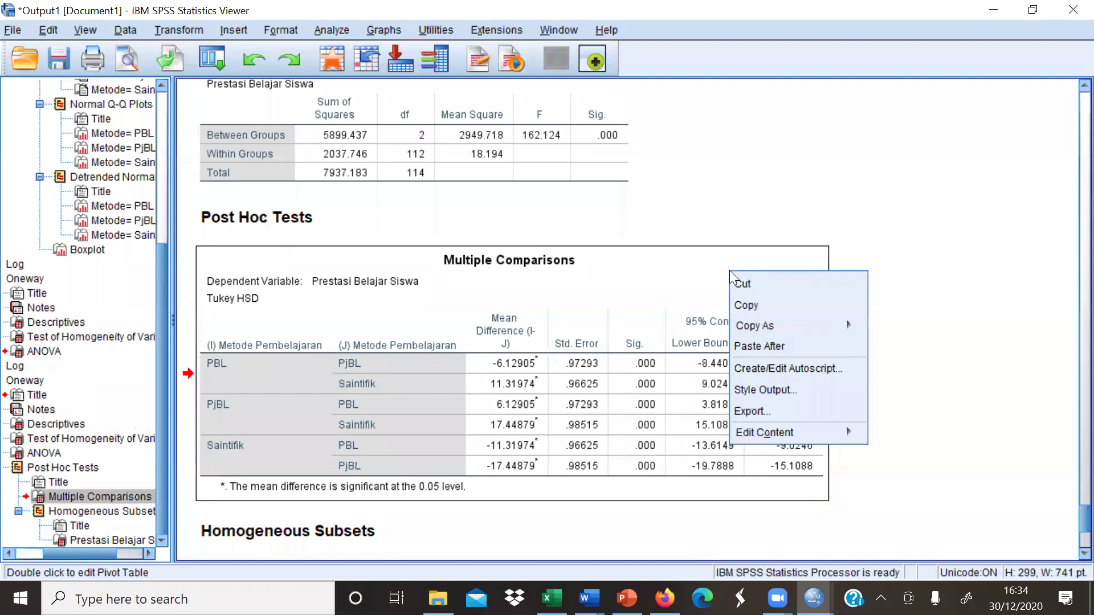
left_click(748, 299)
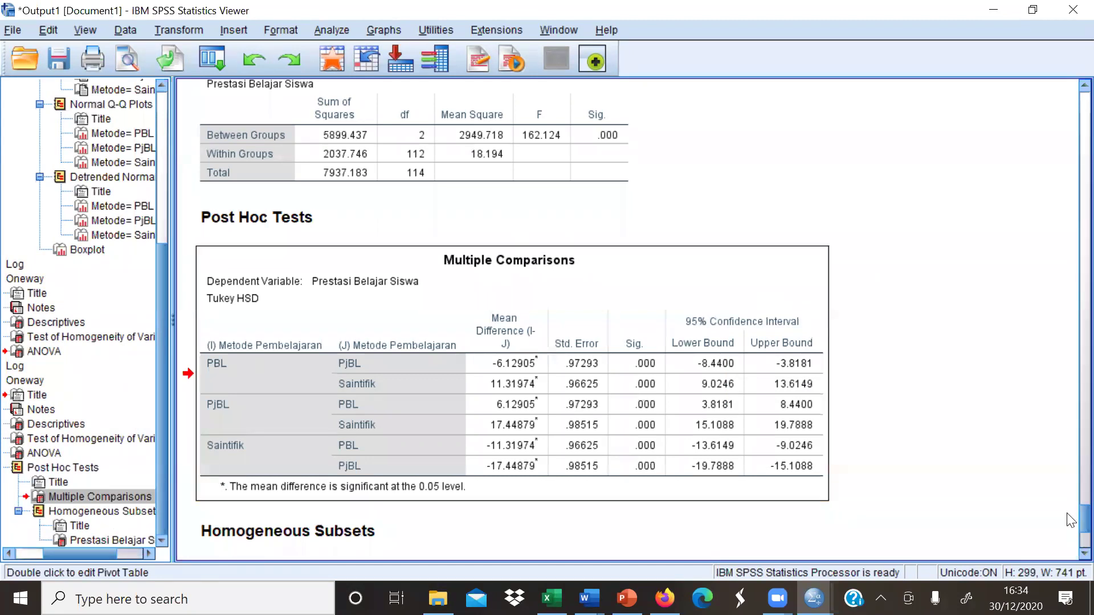
Copy the Descriptives table of Prestasi Belajar Siswa from the latest Oneway output
scroll(1070, 519, "down", 1)
scroll(1071, 513, "up", 3)
scroll(1070, 512, "up", 10)
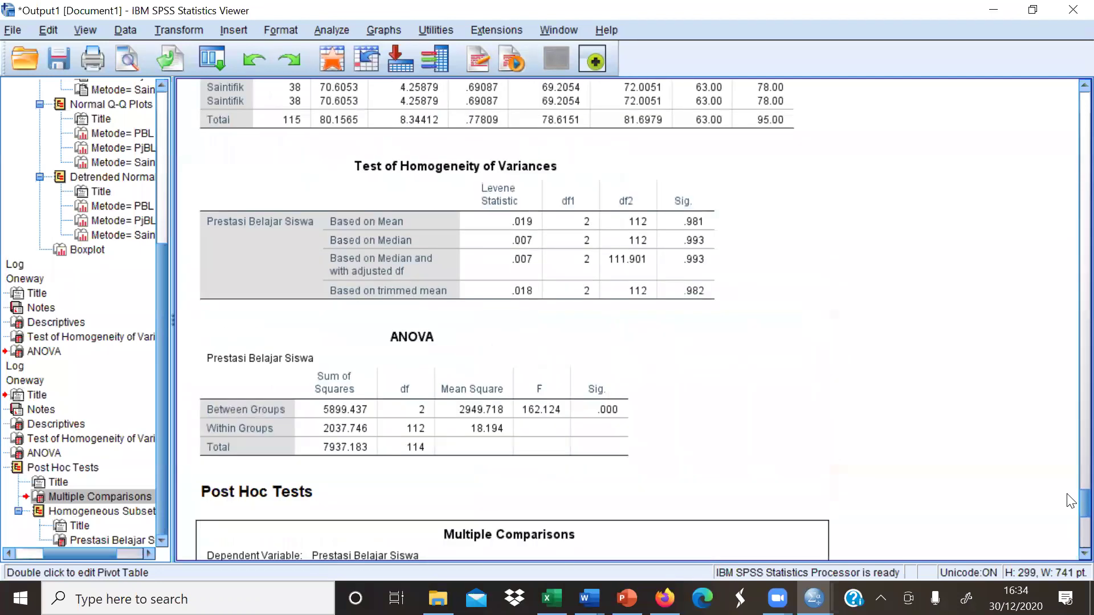
left_click(659, 319)
left_click(652, 216)
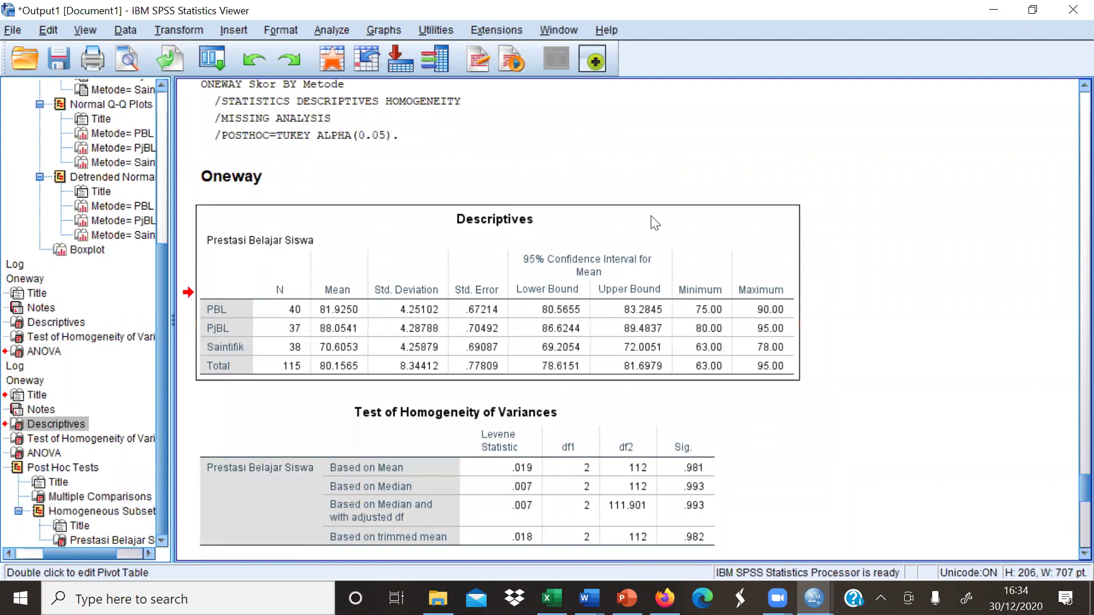
right_click(653, 222)
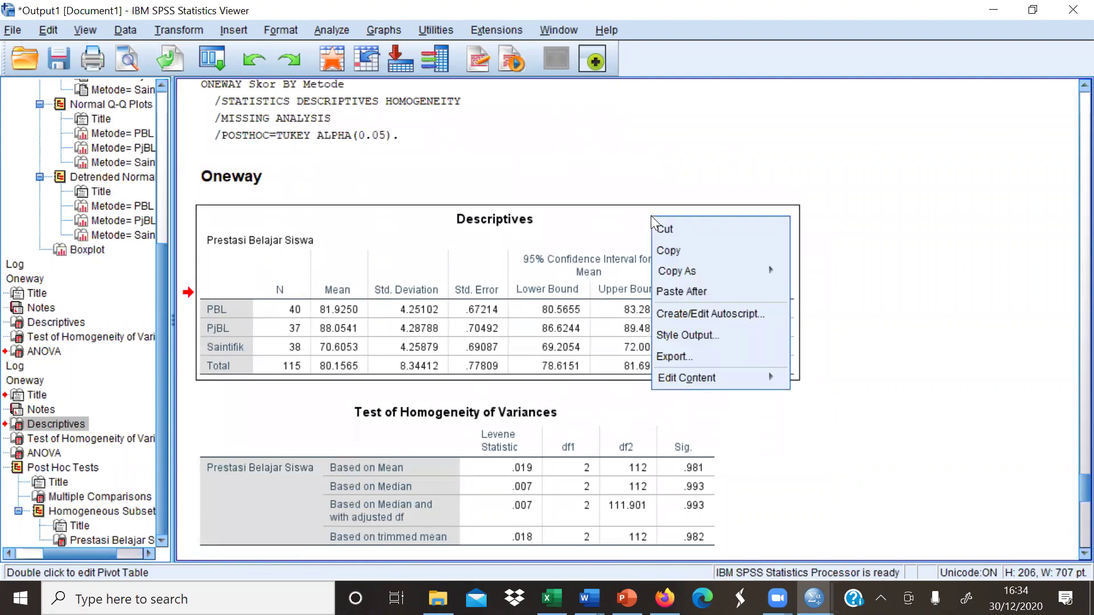
right_click(579, 215)
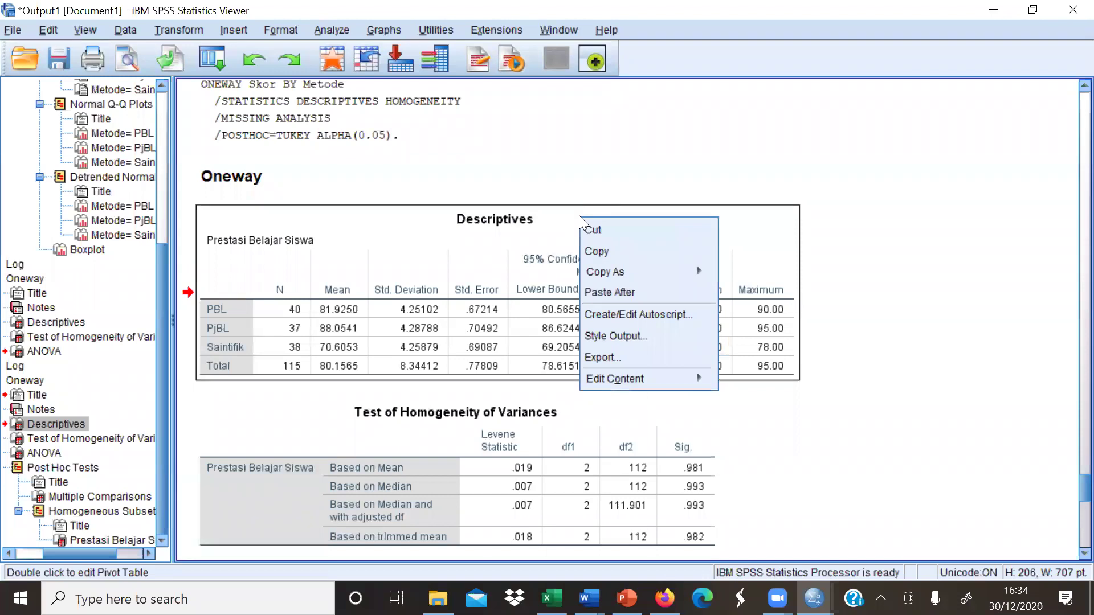
left_click(593, 251)
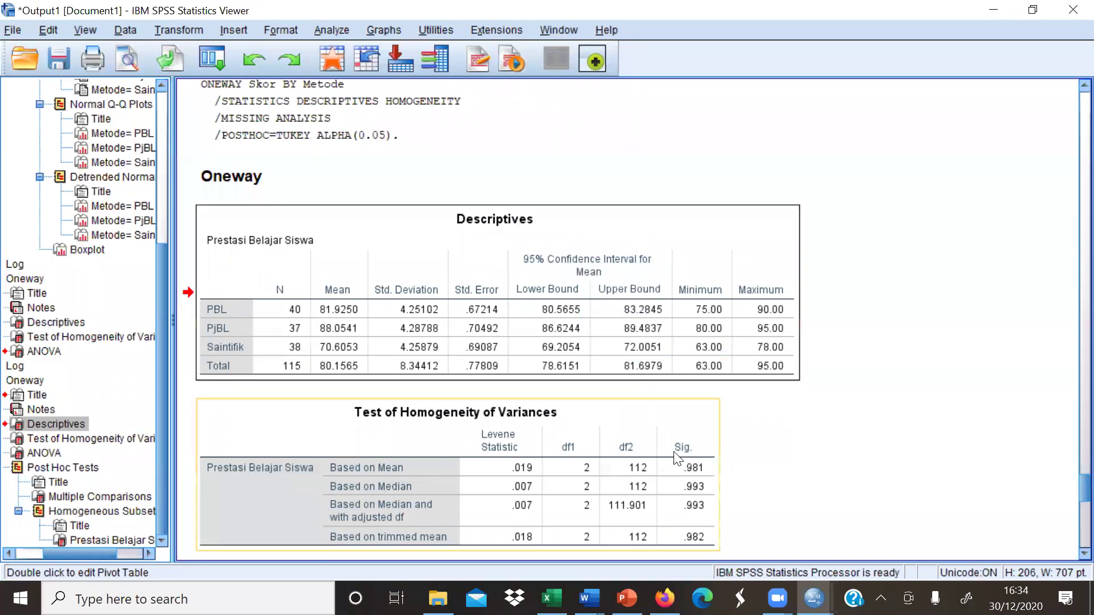
Switch to the Data Anava 2020 workbook in Excel and paste the Descriptives table at cell N3
mouse_move(551, 598)
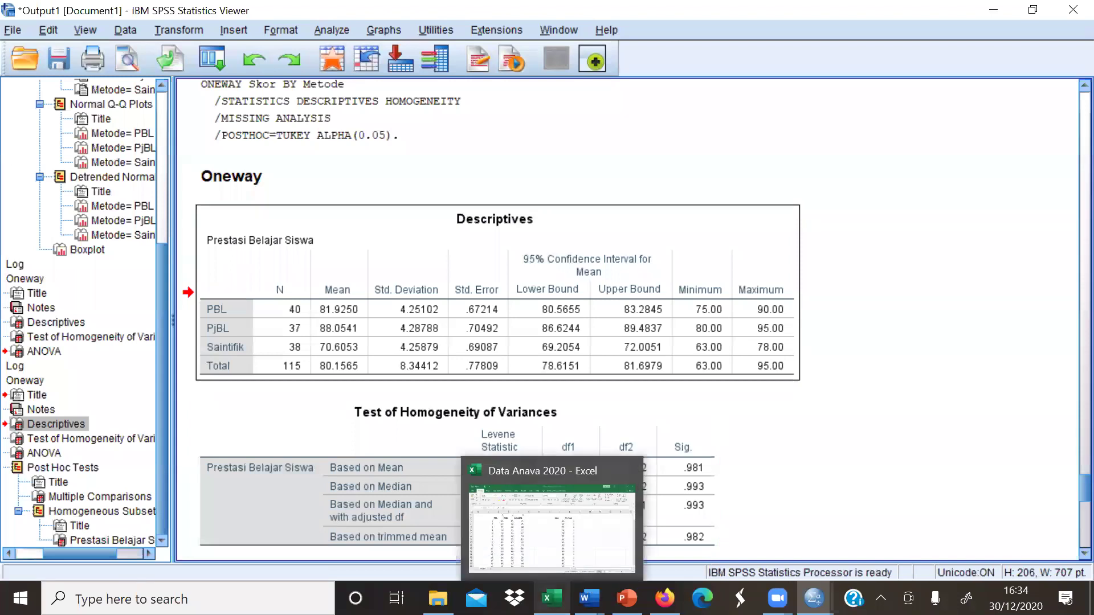
left_click(590, 550)
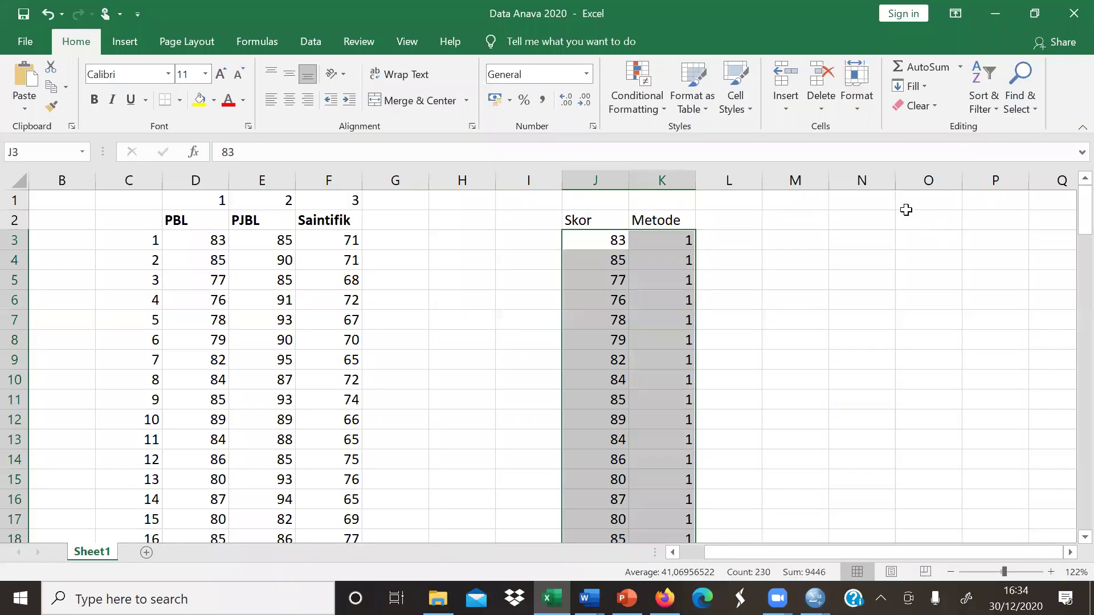
left_click(857, 247)
key("ctrl+v")
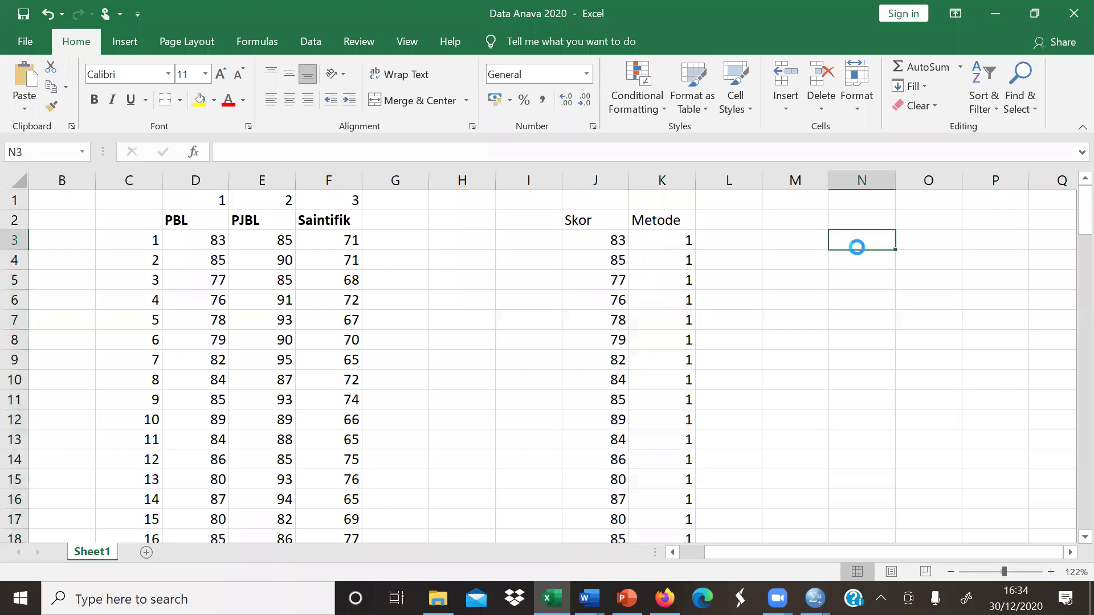
Copy the row labels PBL, PjBL, Saintifik and Total from the pasted Descriptives table to N14:N17
left_click_drag(744, 548, 865, 536)
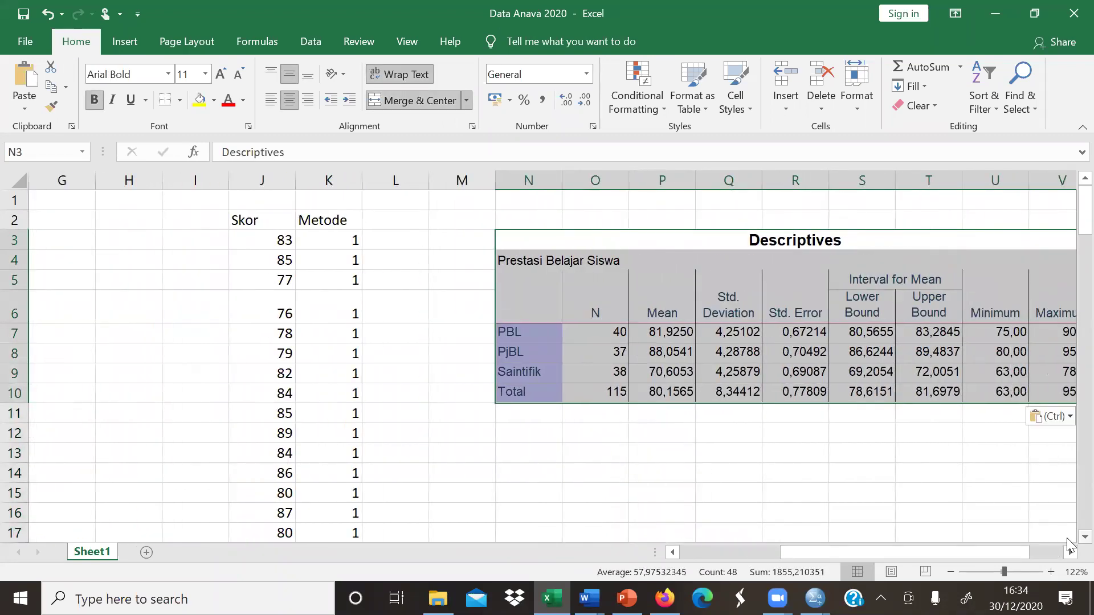
scroll(978, 506, "down", 1)
left_click_drag(508, 294, 520, 349)
key("ctrl+c")
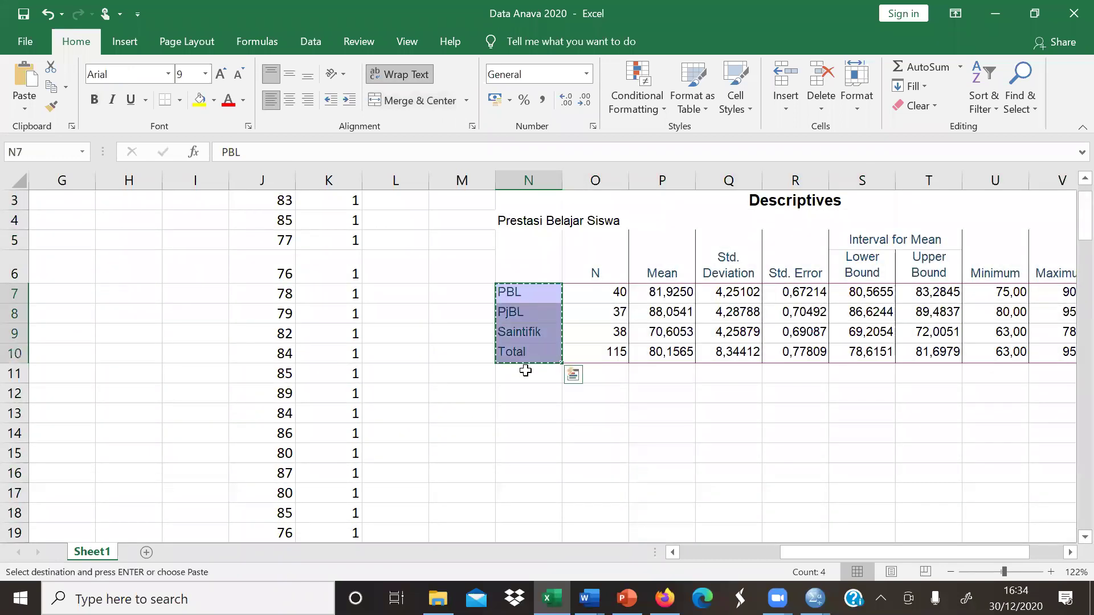
left_click(573, 374)
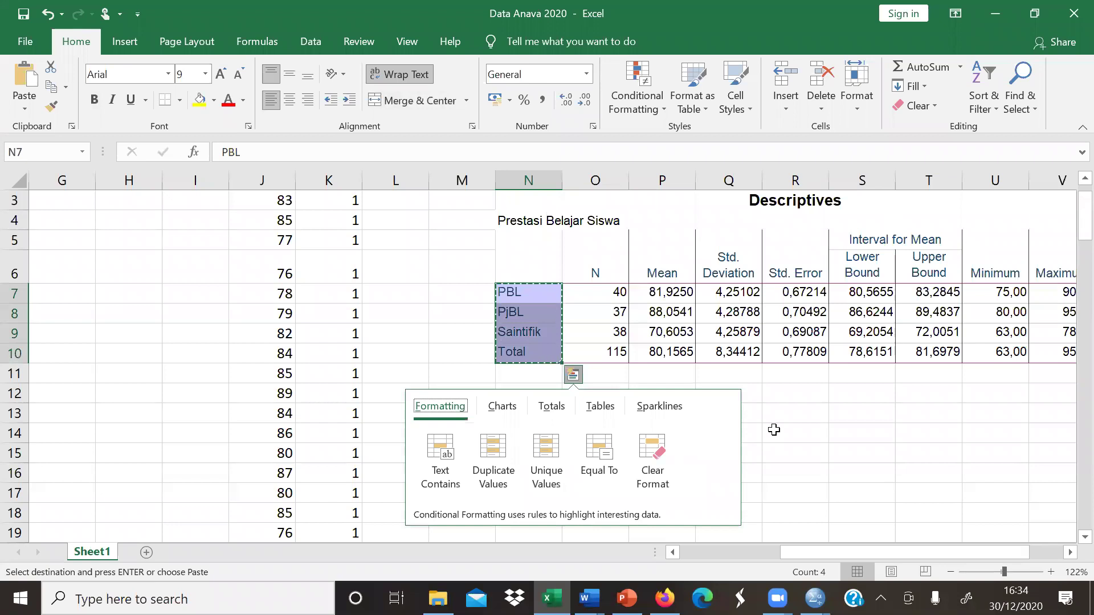
key("Escape")
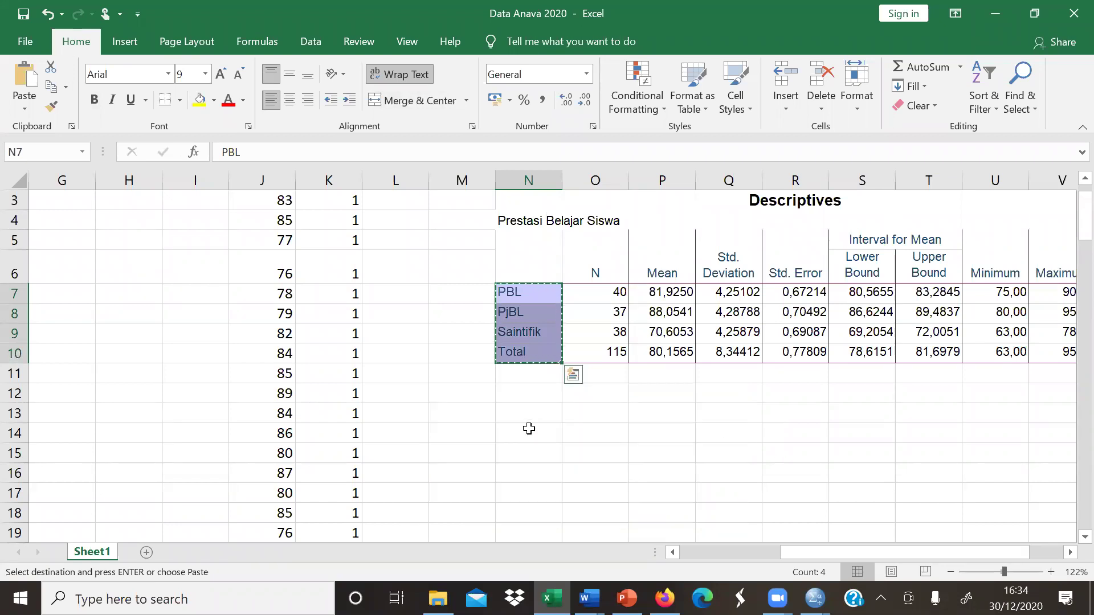
left_click(531, 432)
key("ctrl+v")
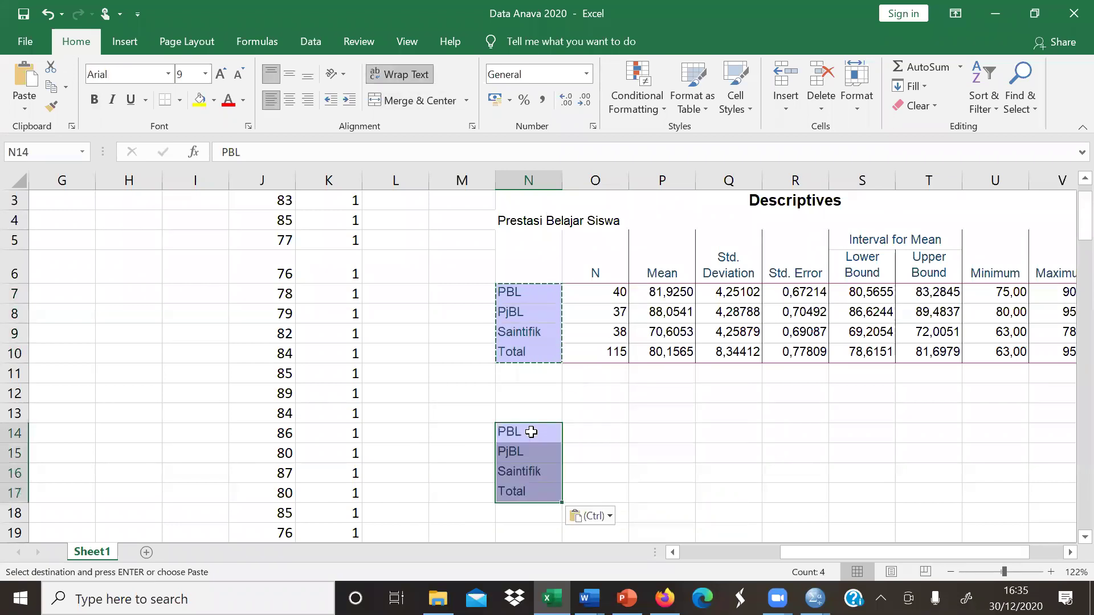
Copy the Mean values of the Descriptives table to O14:O17 beside the labels and head them "Prestasi" in O13
left_click(672, 293)
left_click_drag(673, 308, 666, 354)
key("ctrl+c")
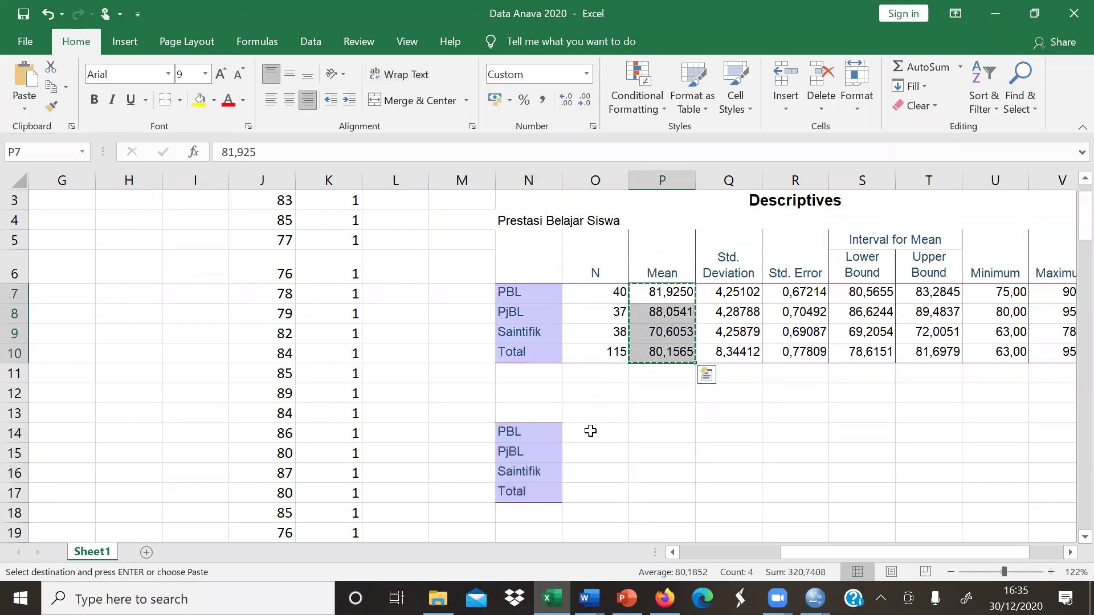
left_click(589, 430)
key("ctrl+v")
left_click_drag(550, 433, 576, 490)
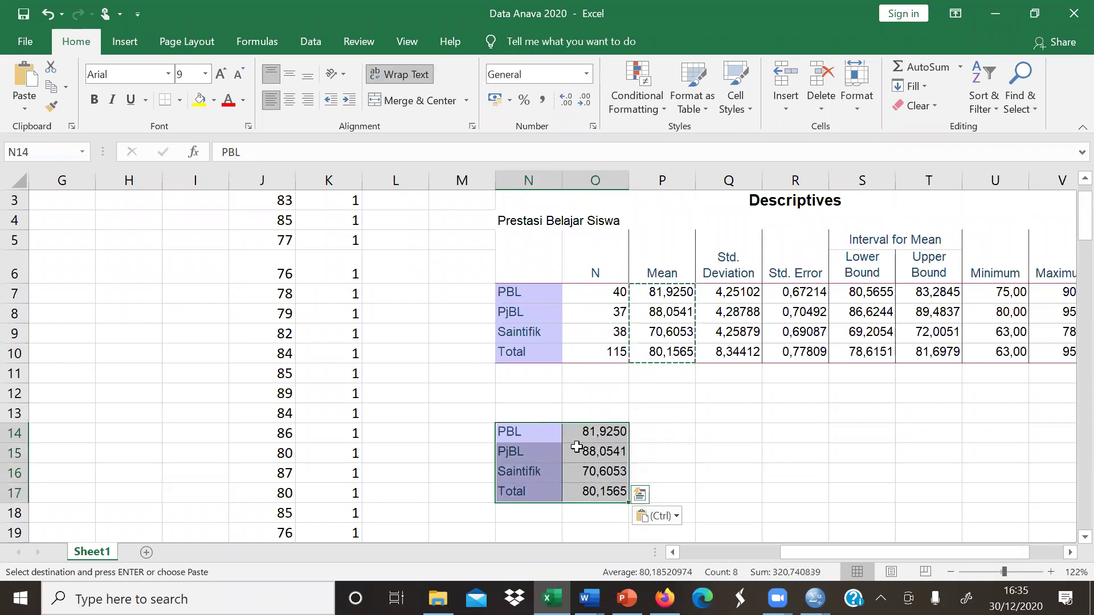
left_click(584, 409)
type("Prestasi")
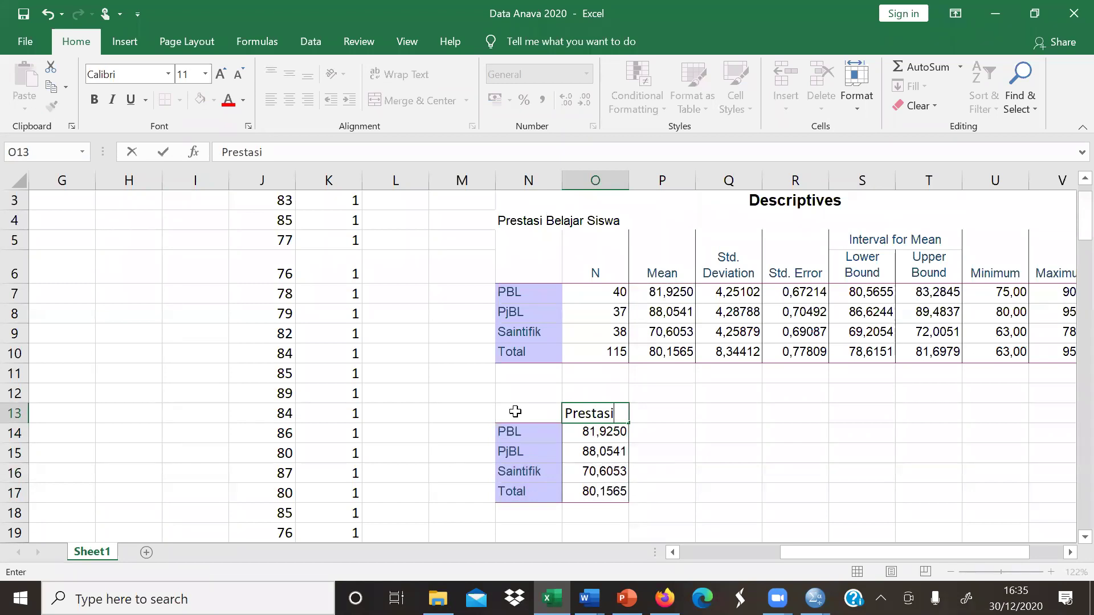
Insert a 2-D clustered column chart of the group means from the range N13:O17
key("Left")
key("shift+Right")
key("shift+Down")
key("shift+Down")
key("shift+Down")
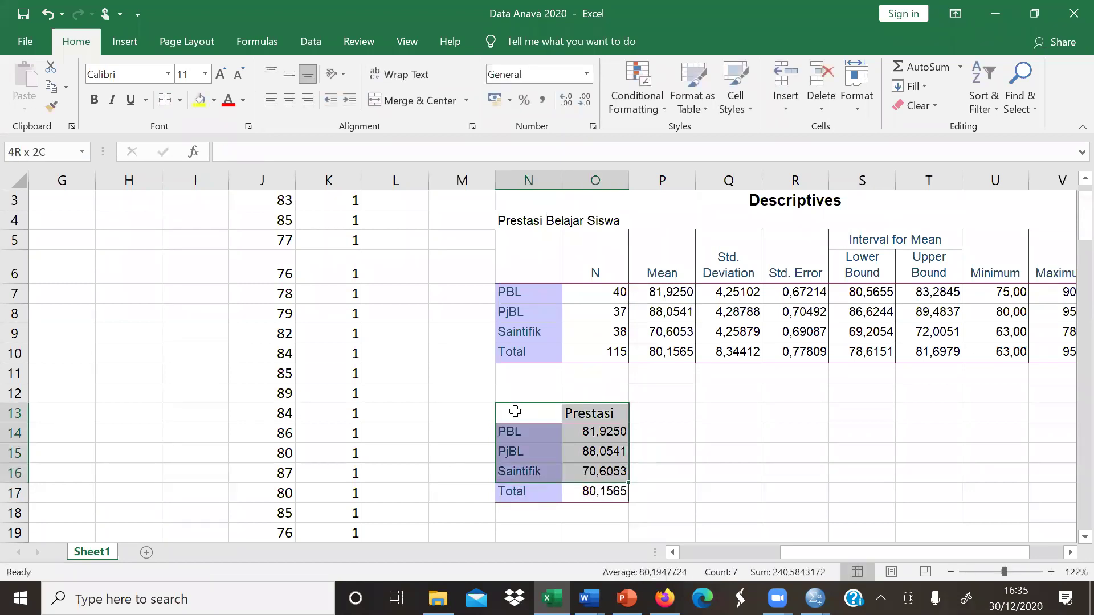
key("shift+Down")
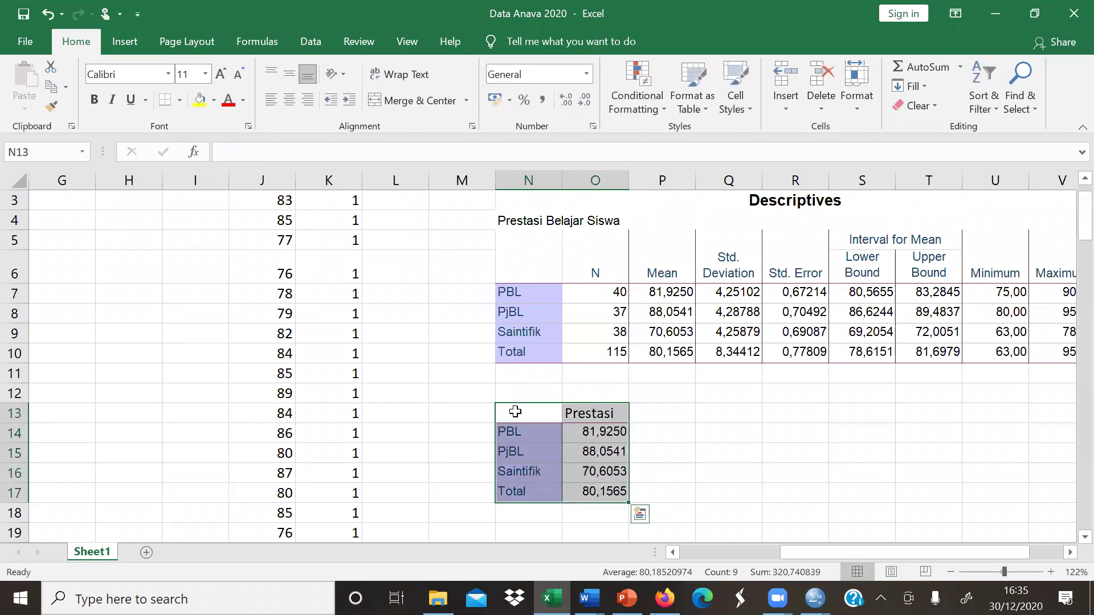
left_click(124, 55)
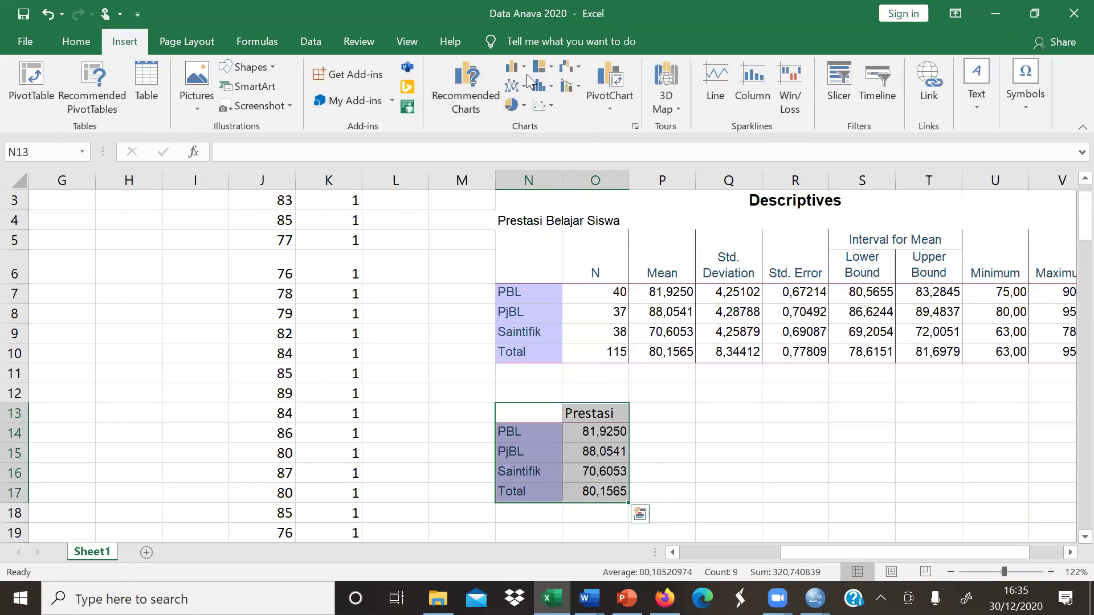
left_click(516, 67)
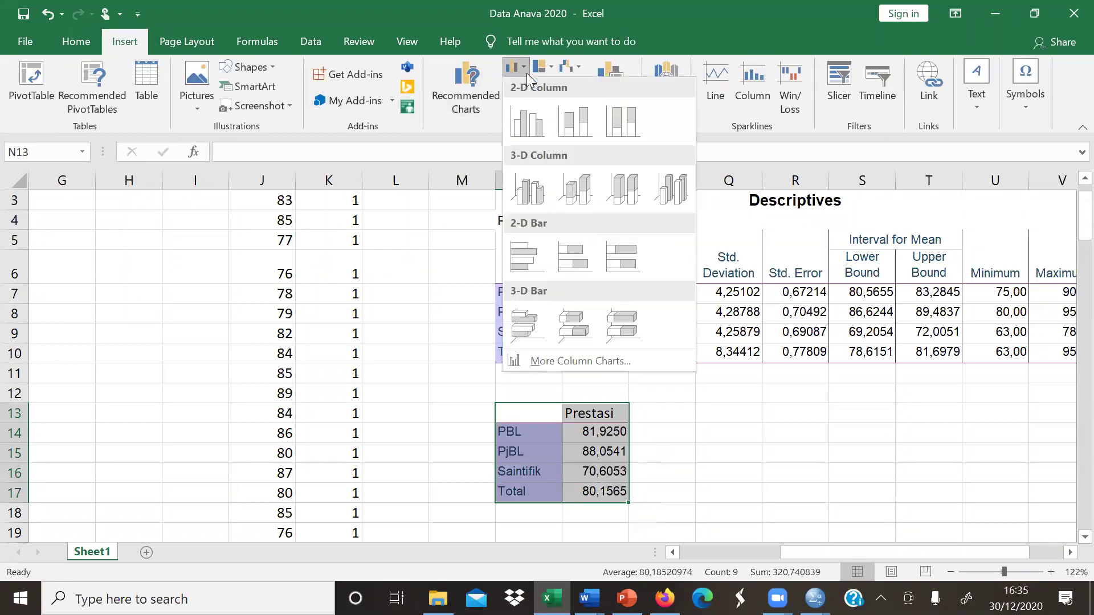
left_click(527, 127)
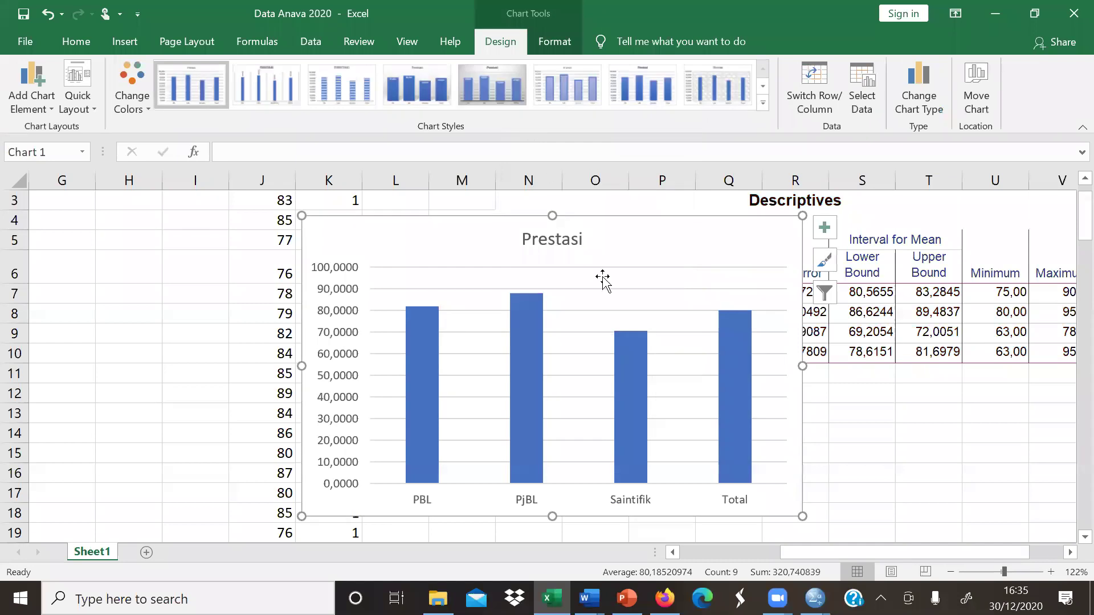
Compare the PBL, PjBL, Saintifik and Total bars in the Prestasi column chart
left_click(742, 392)
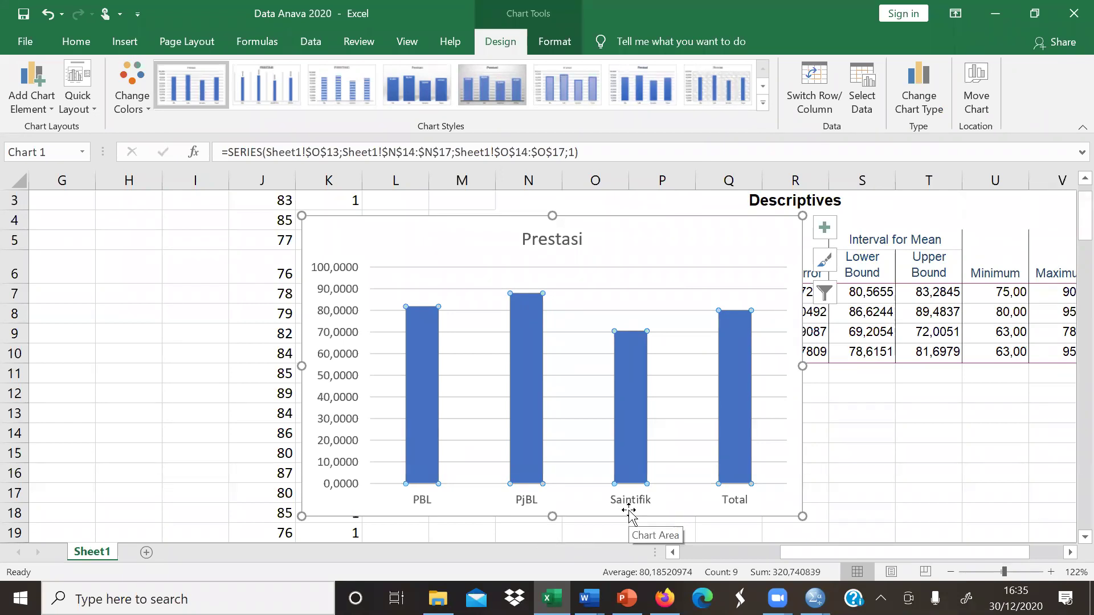
mouse_move(628, 340)
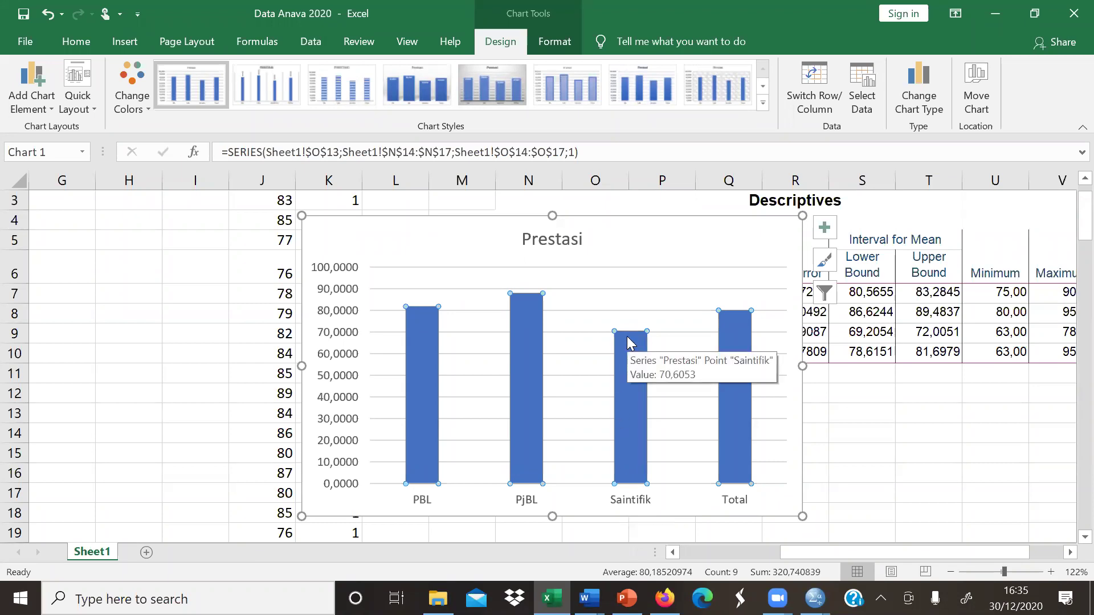
mouse_move(517, 299)
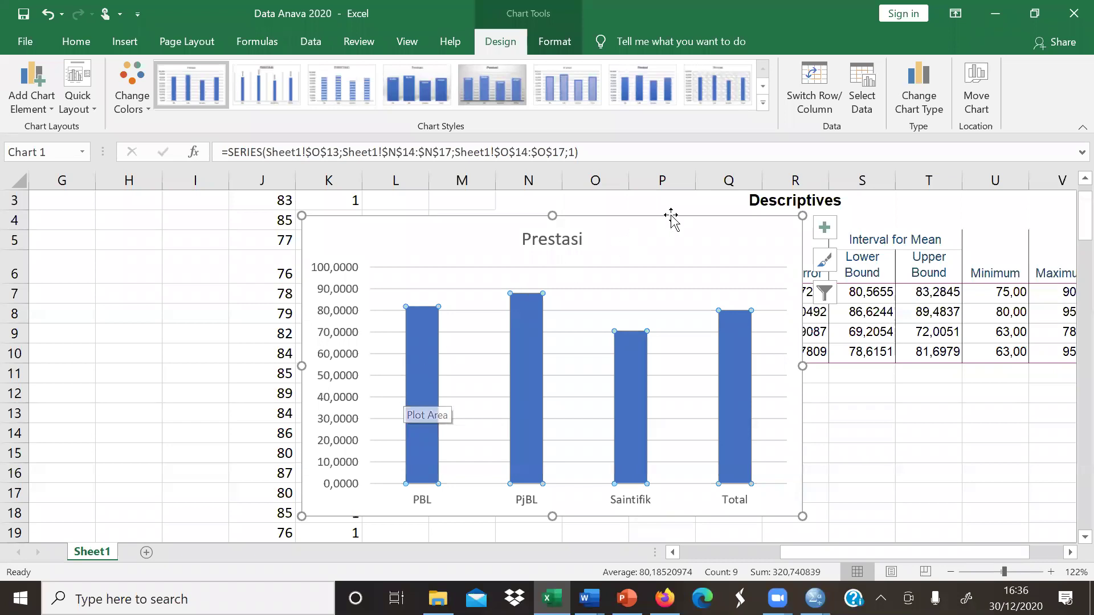
left_click(679, 242)
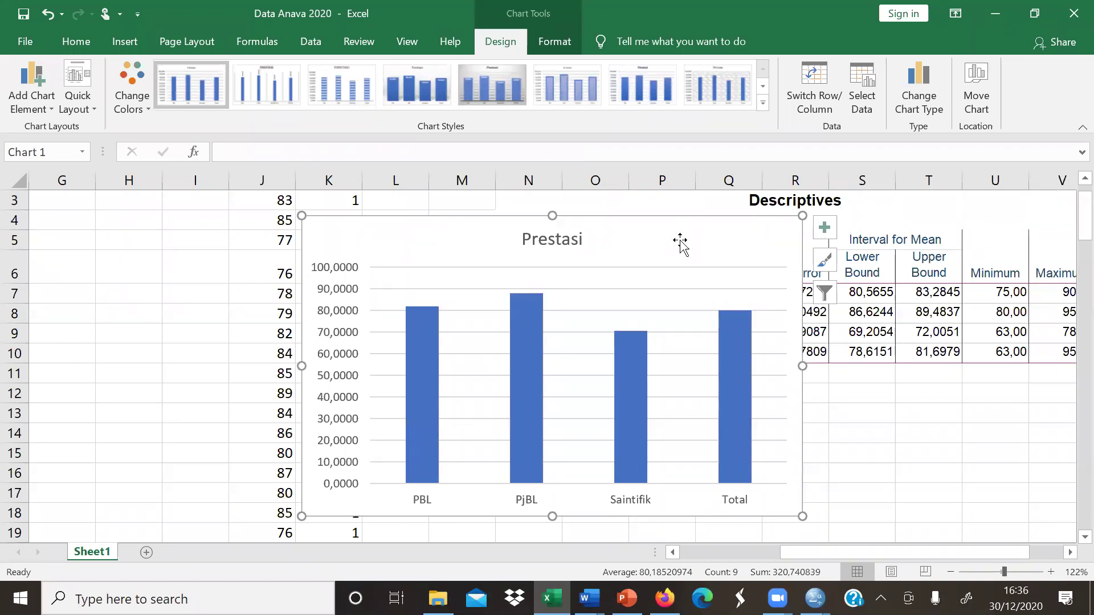
double_click(680, 242)
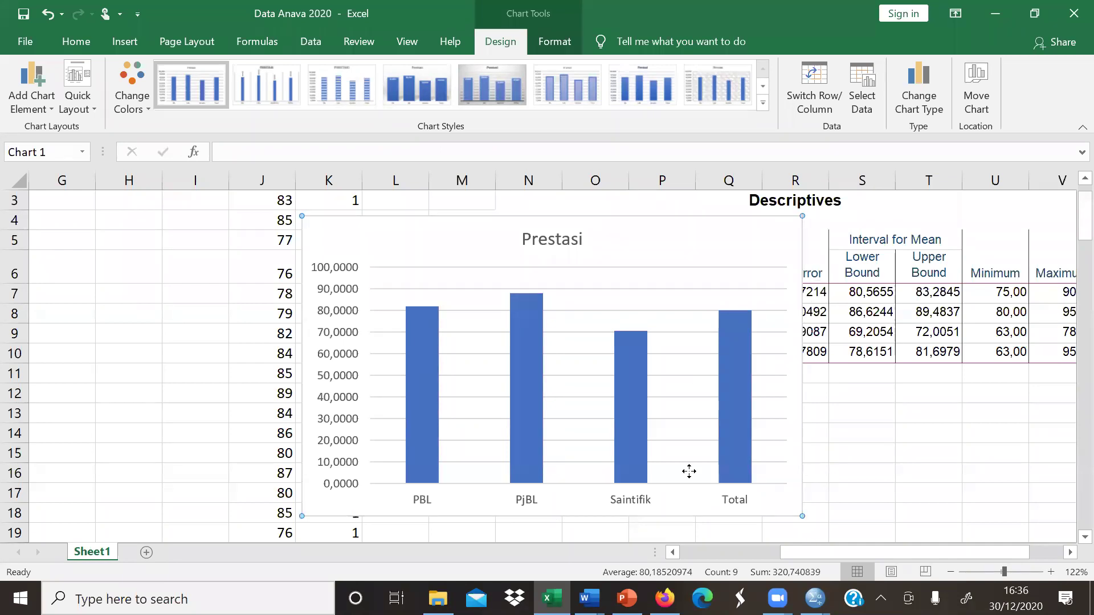
Switch to the Interpretasi Anava document in Word and view the Prestasi chart below the ANOVA conclusion
left_click(589, 598)
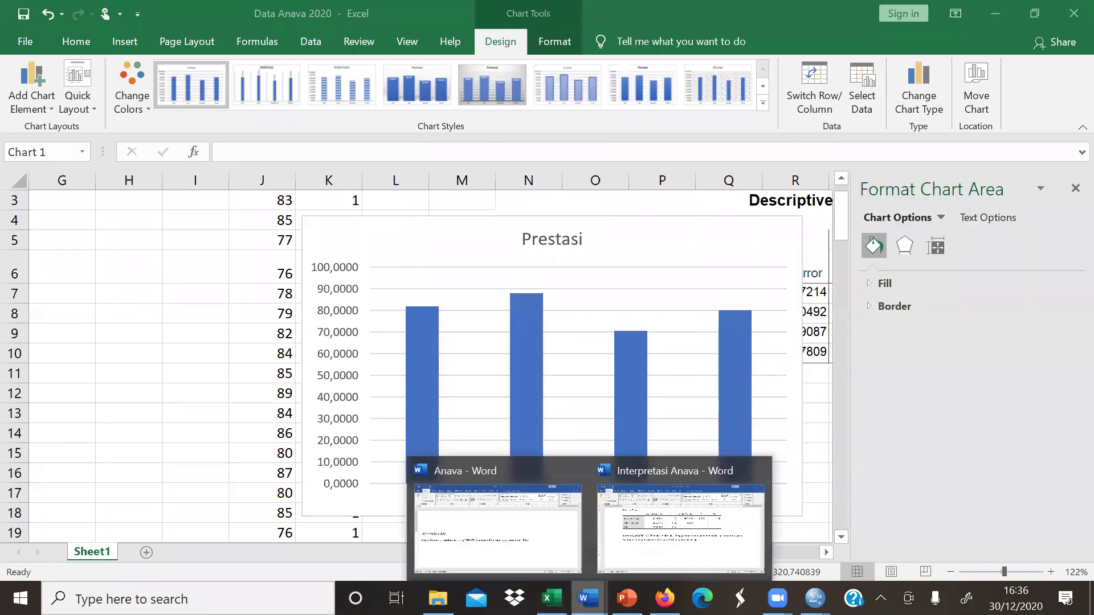
left_click(669, 543)
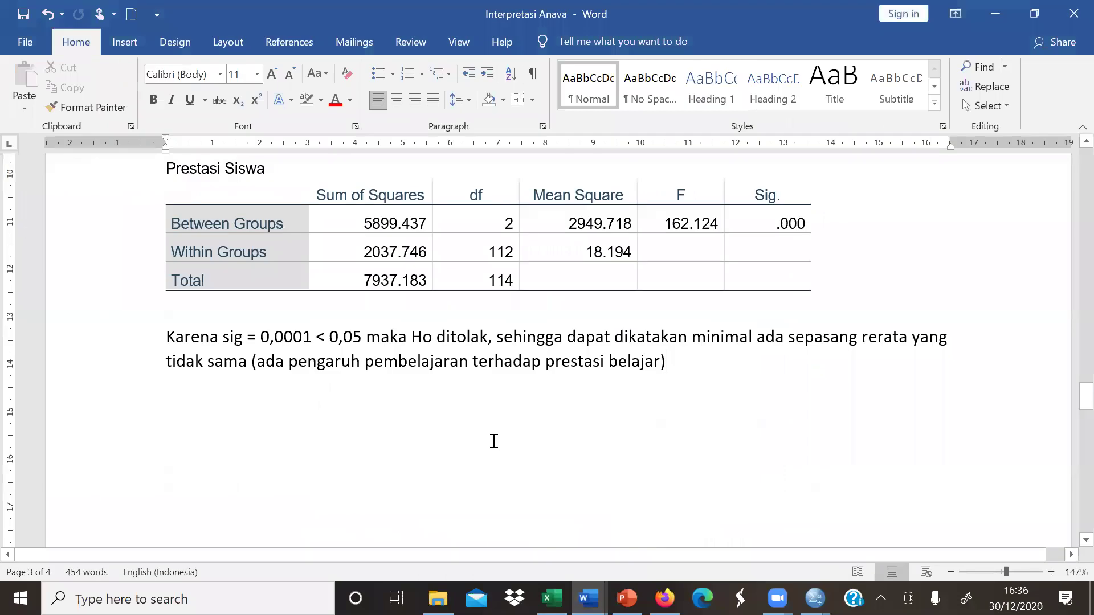
scroll(494, 442, "down", 5)
scroll(494, 442, "down", 4)
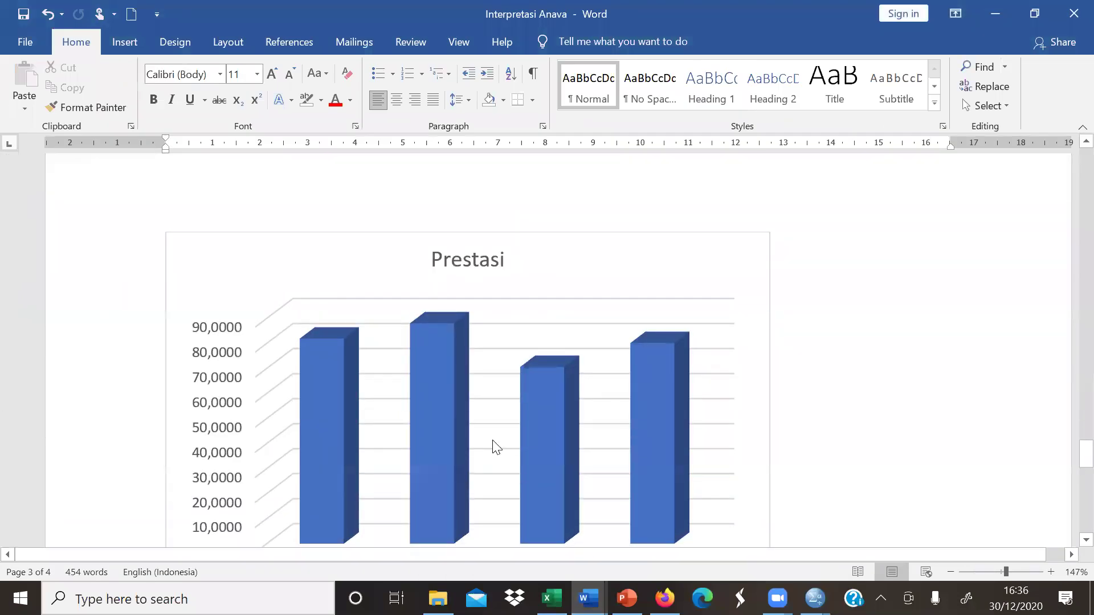
Examine the Prestasi chart and the Tukey HSD Multiple Comparisons table below it in the Interpretasi Anava document
scroll(493, 441, "down", 3)
scroll(493, 441, "up", 1)
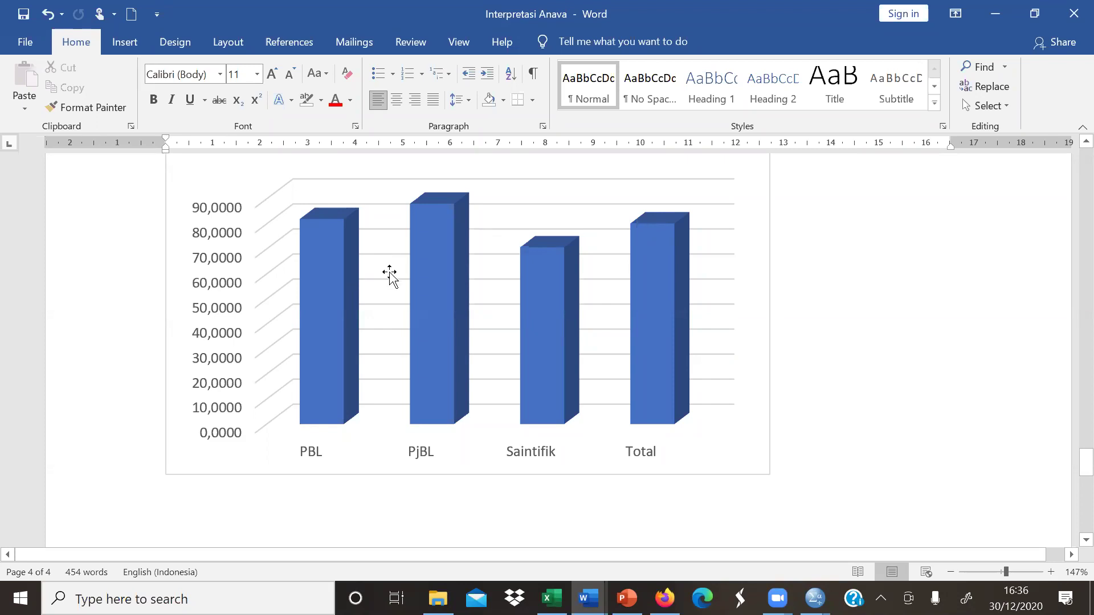
scroll(390, 274, "down", 6)
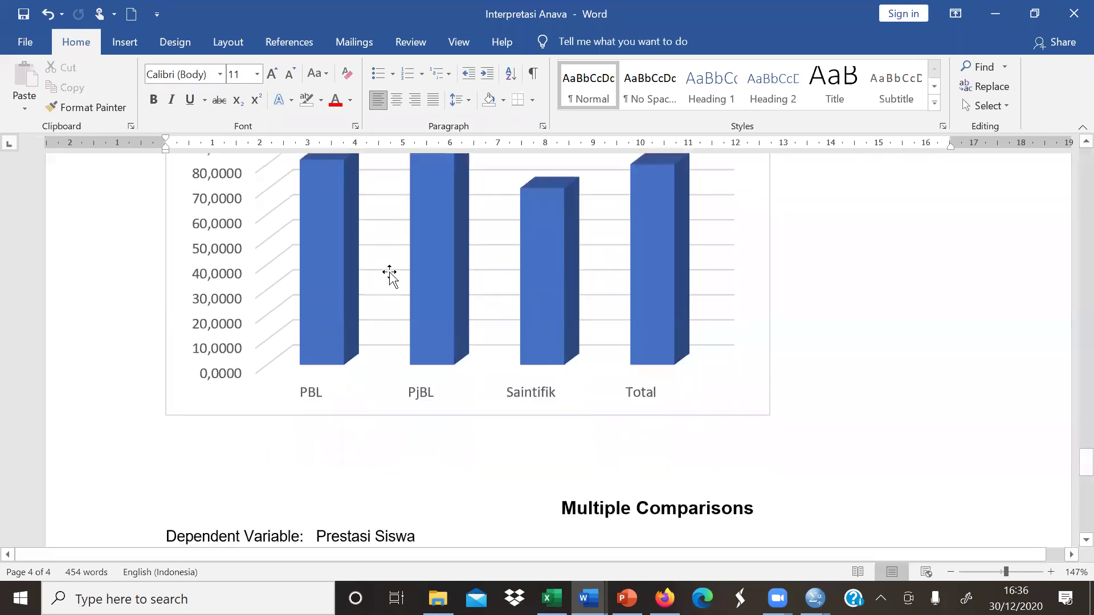
scroll(390, 274, "down", 1)
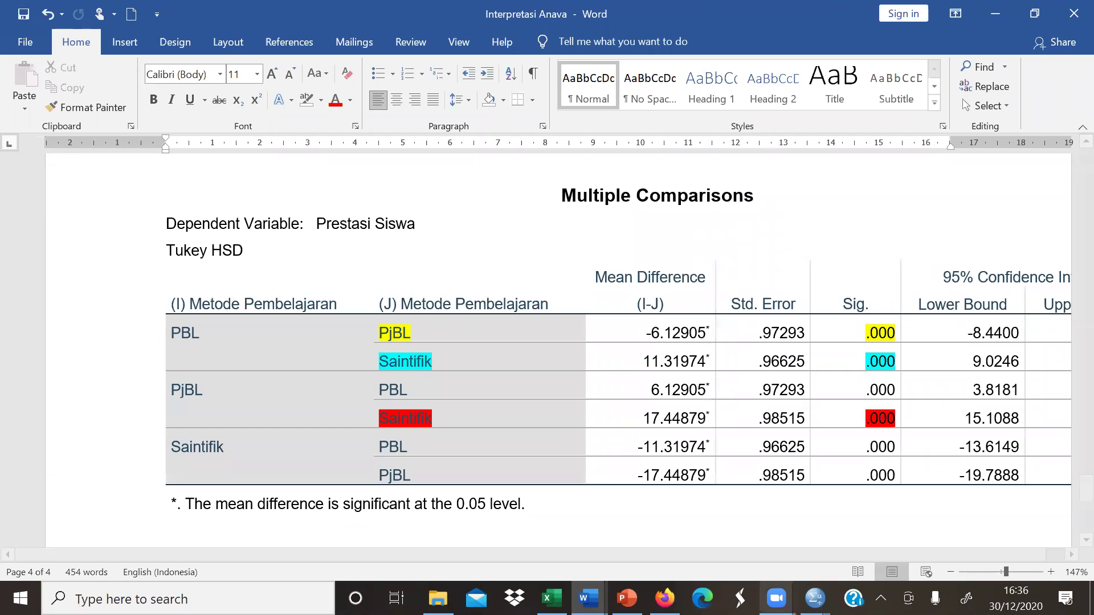
Switch to the SPSS output viewer and select the Multiple Comparisons table under Post Hoc Tests
mouse_move(815, 598)
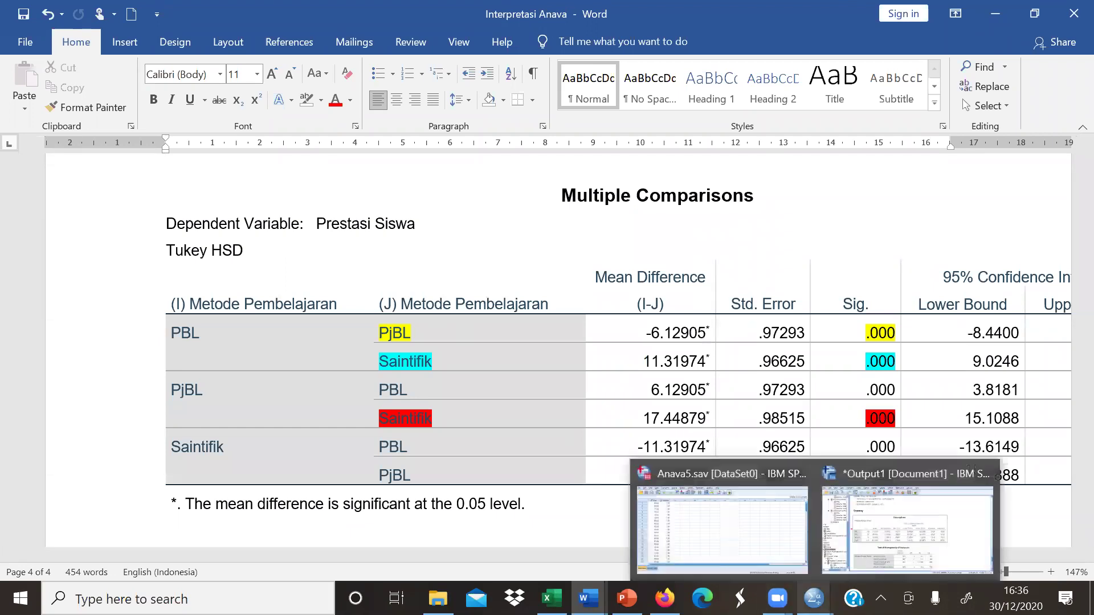
left_click(859, 558)
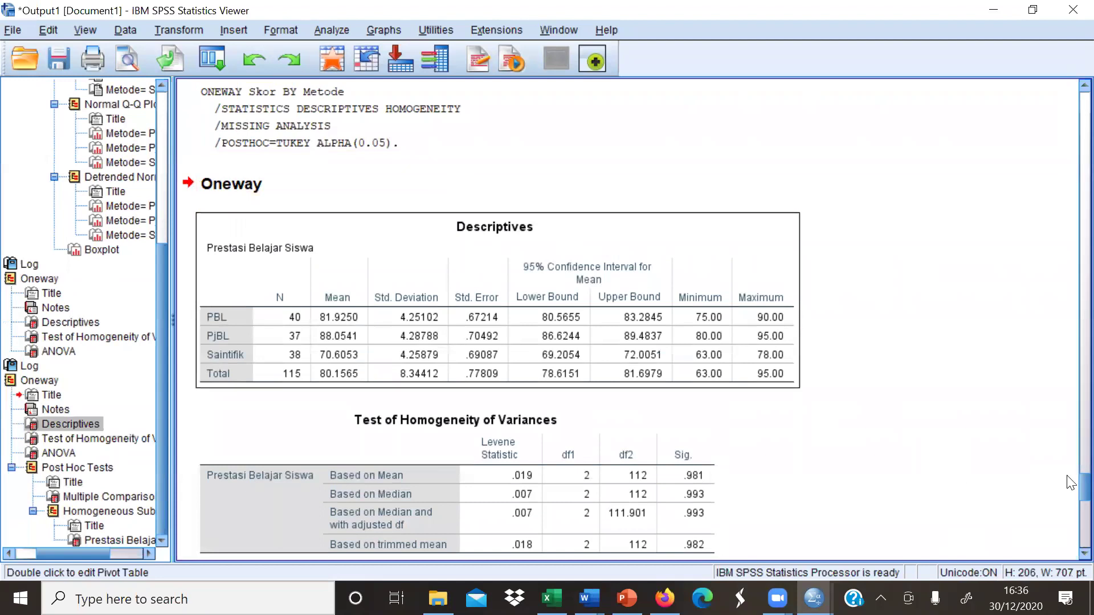
scroll(1069, 513, "down", 5)
scroll(1070, 530, "down", 5)
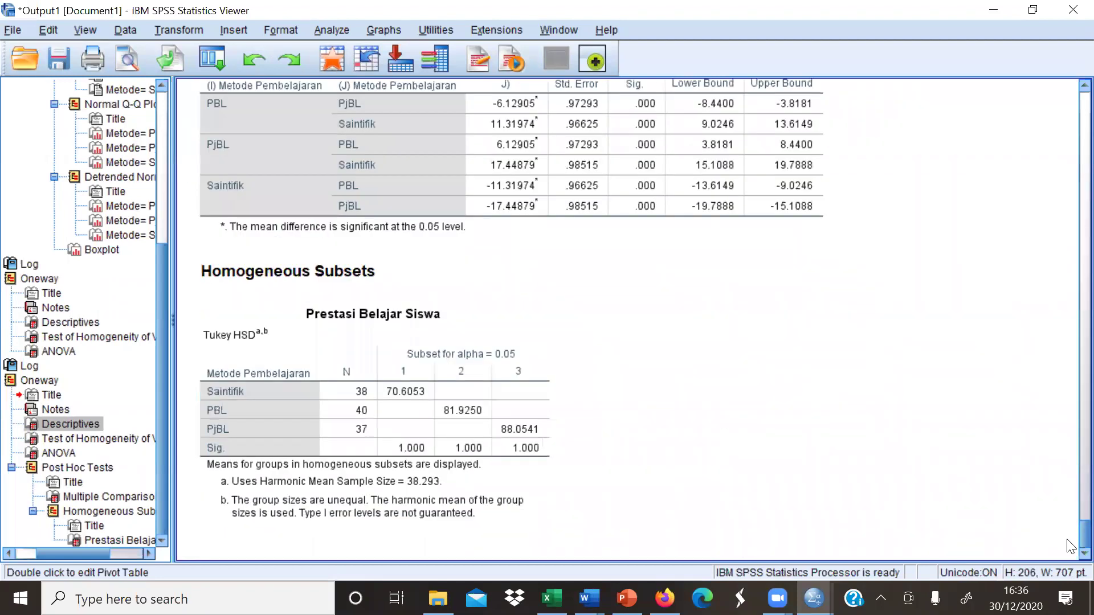
scroll(1070, 530, "up", 3)
left_click(572, 393)
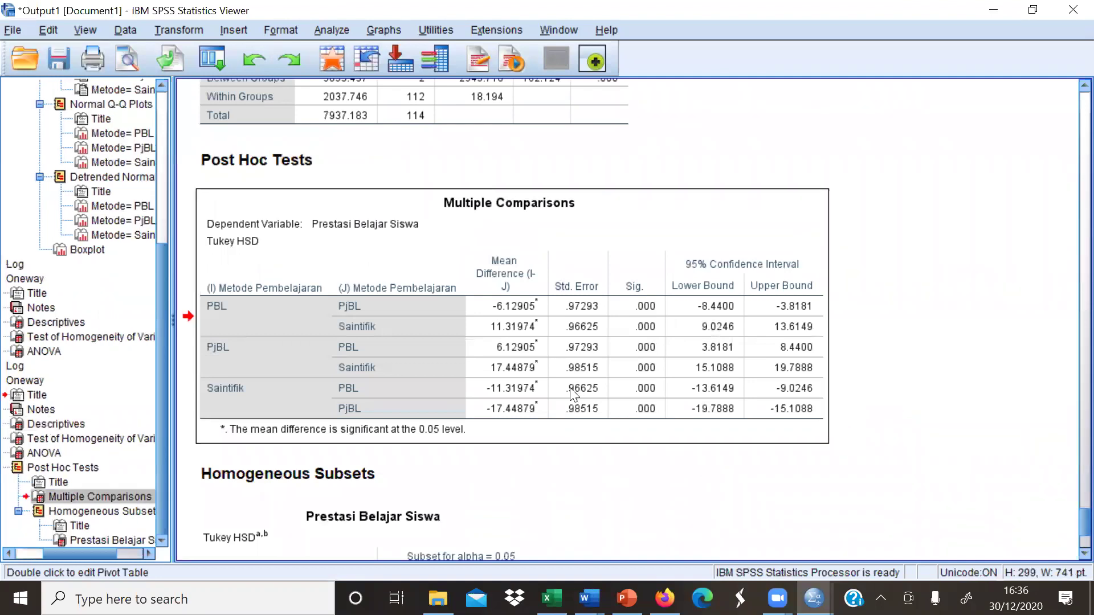
Return to the Word document and read the highlighted pairwise conclusions below the Multiple Comparisons table
left_click_drag(571, 393, 651, 530)
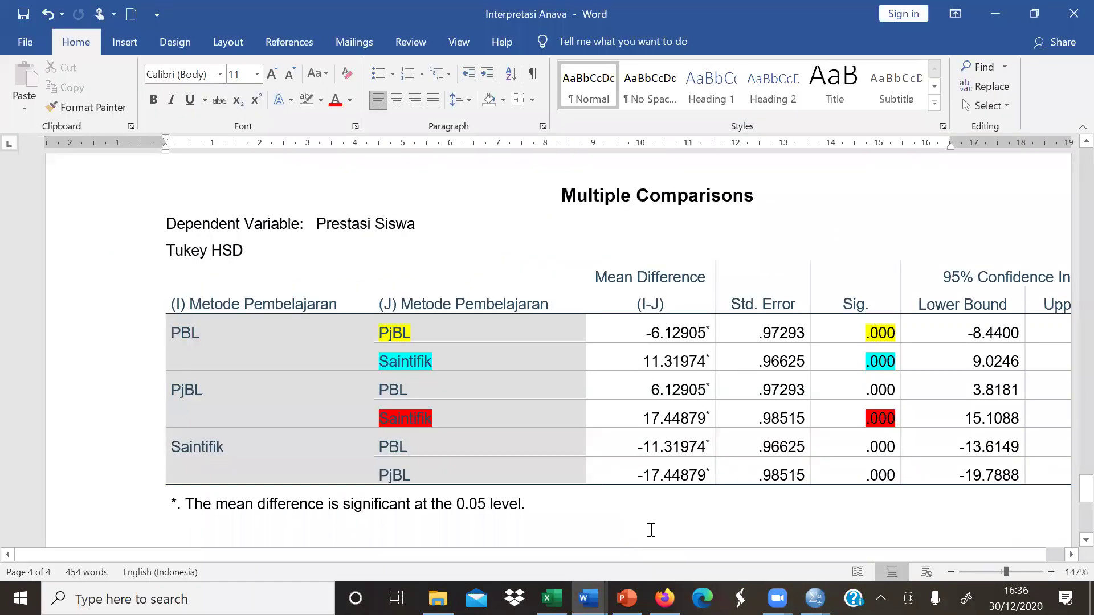
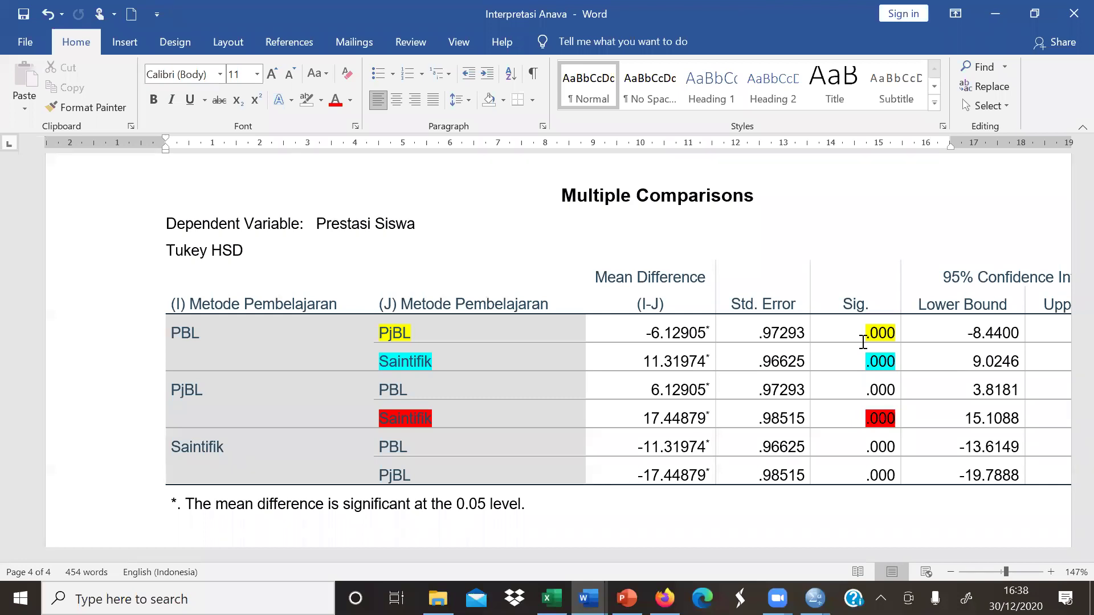
scroll(863, 342, "down", 5)
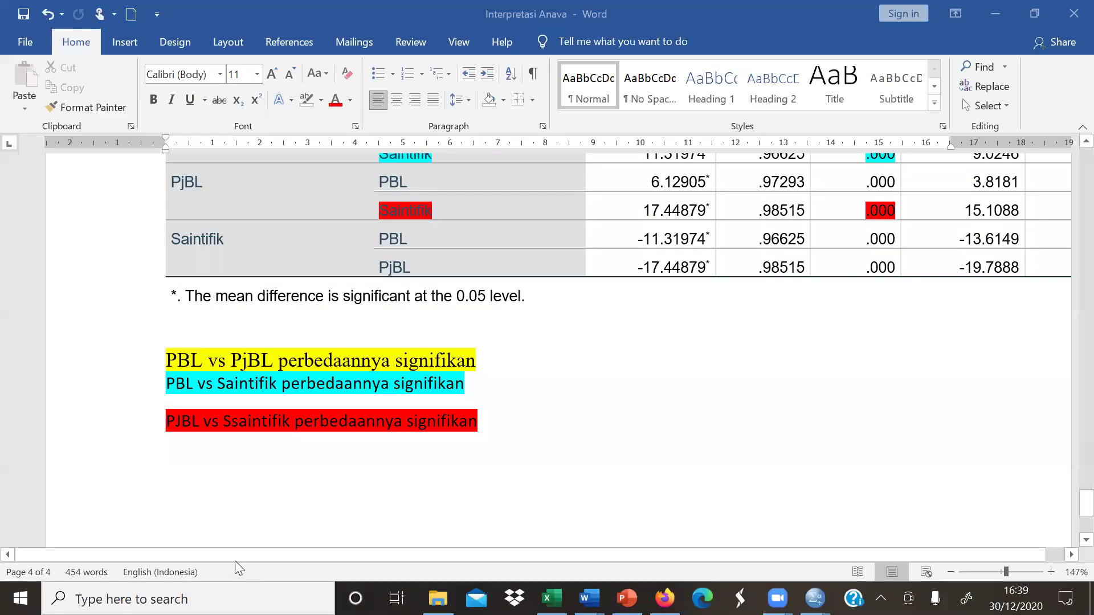
Search Windows for Paint and open it with a blank canvas
left_click(240, 598)
type("paint")
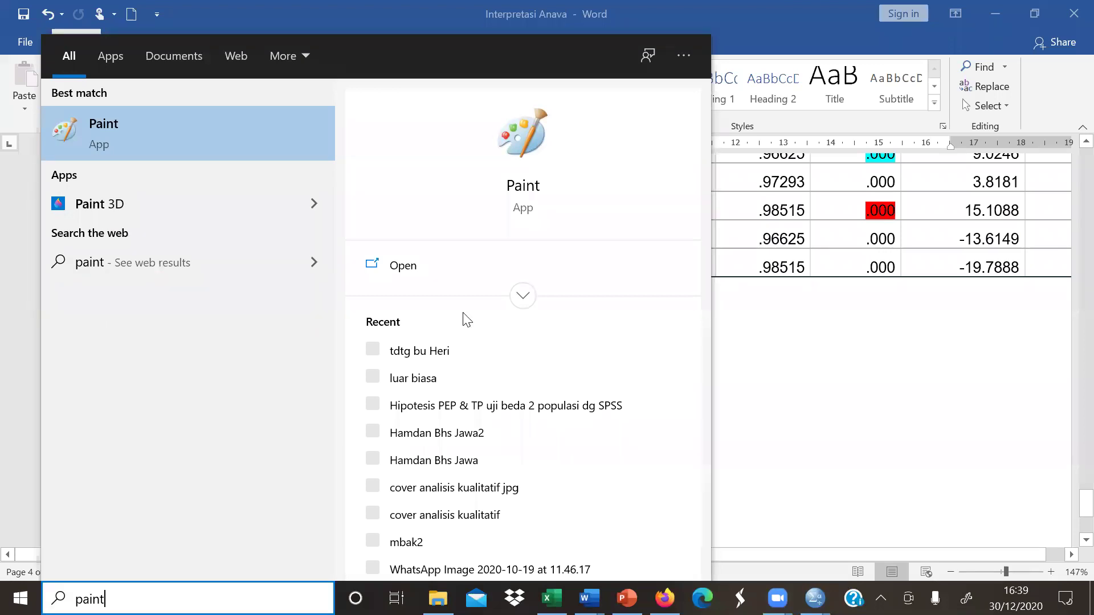
left_click(524, 183)
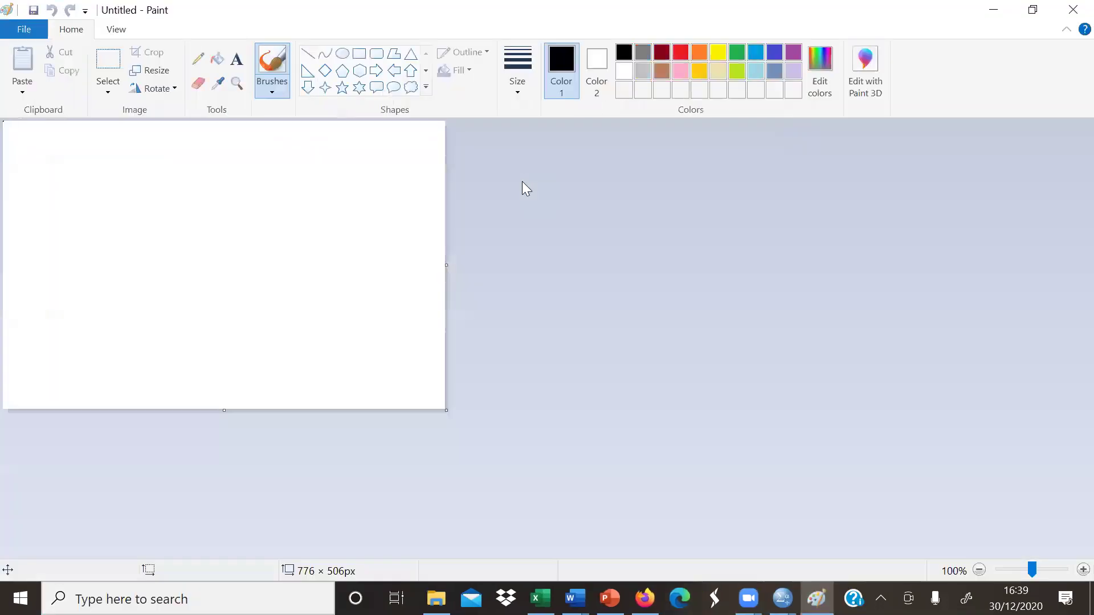
Handwrite the three column headings "PBL", "PjBL" and "5M" across the top of the canvas with the brush
left_click(1045, 573)
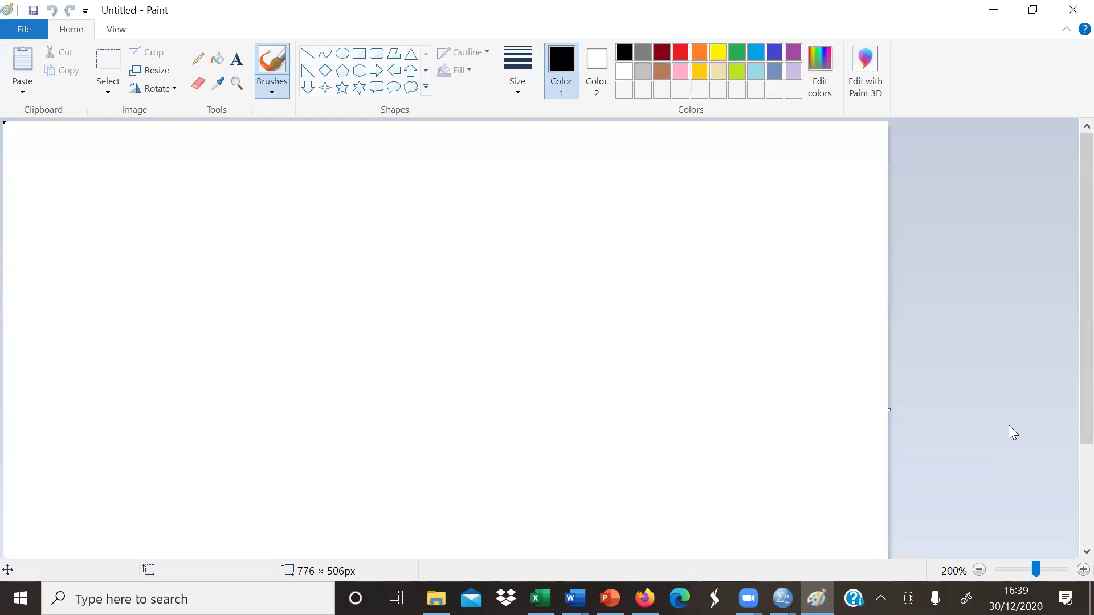
left_click_drag(156, 158, 157, 215)
mouse_move(155, 153)
left_mouse_down()
mouse_move(155, 214)
mouse_move(177, 161)
mouse_move(149, 185)
mouse_move(195, 200)
mouse_move(186, 166)
mouse_move(237, 209)
left_mouse_up()
left_click_drag(380, 157, 383, 205)
mouse_move(381, 162)
left_mouse_down()
mouse_move(391, 167)
mouse_move(384, 186)
left_mouse_up()
left_click_drag(404, 194, 402, 231)
left_click(398, 181)
mouse_move(424, 165)
left_mouse_down()
mouse_move(423, 218)
mouse_move(495, 220)
left_mouse_up()
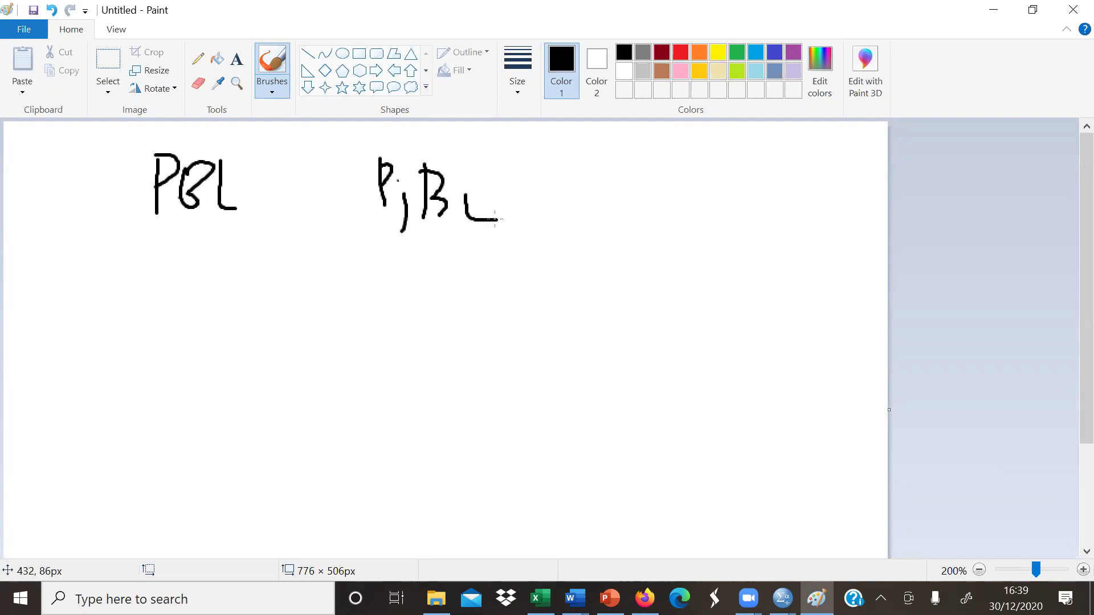
mouse_move(636, 162)
left_mouse_down()
mouse_move(648, 201)
mouse_move(623, 221)
left_mouse_up()
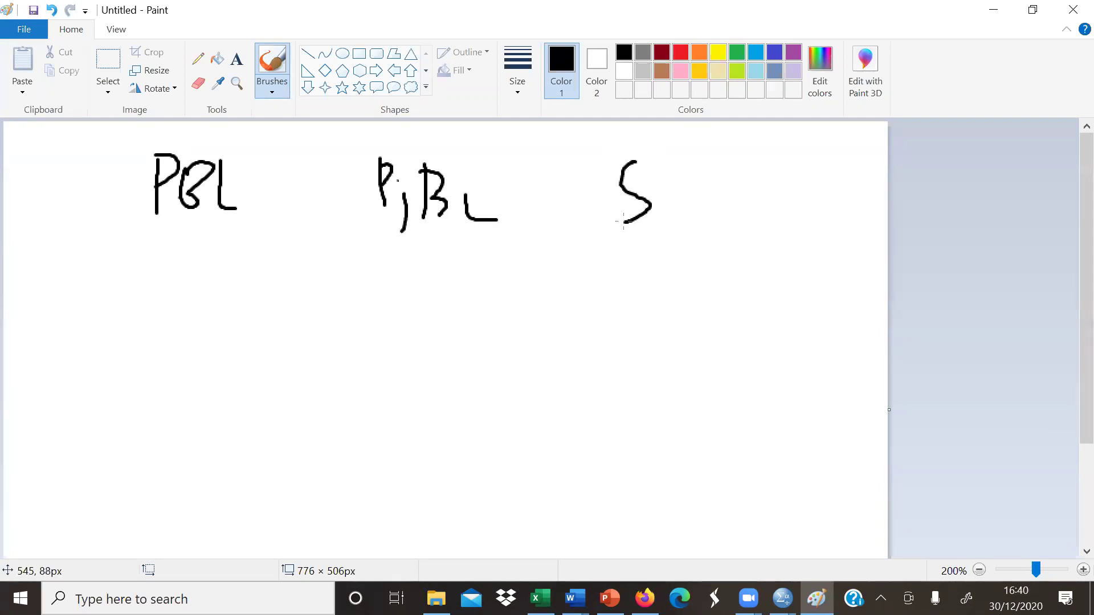
mouse_move(626, 165)
left_mouse_down()
mouse_move(671, 165)
mouse_move(687, 224)
left_mouse_up()
mouse_move(691, 169)
left_mouse_down()
mouse_move(731, 166)
mouse_move(730, 225)
left_mouse_up()
left_click_drag(621, 164, 662, 168)
left_click_drag(628, 222, 613, 213)
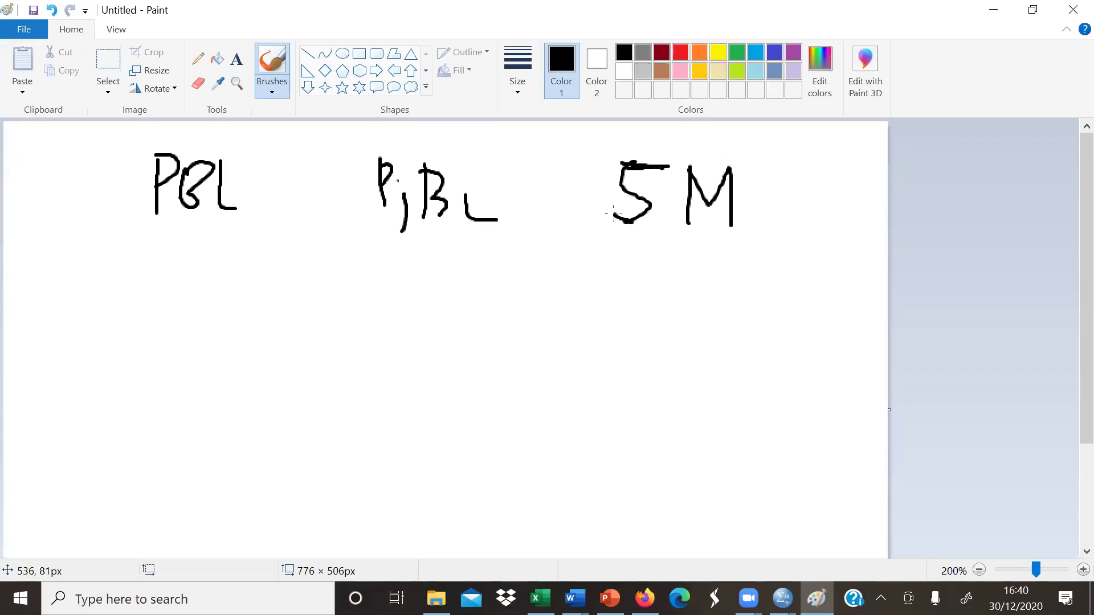
Draw a pair of tall parentheses below each of the PBL, PjBL and 5M headings
mouse_move(144, 250)
left_mouse_down()
mouse_move(113, 392)
mouse_move(126, 511)
left_mouse_up()
mouse_move(269, 246)
left_mouse_down()
mouse_move(303, 433)
mouse_move(295, 498)
left_mouse_up()
mouse_move(413, 253)
left_mouse_down()
mouse_move(391, 357)
mouse_move(411, 487)
left_mouse_up()
mouse_move(513, 257)
left_mouse_down()
mouse_move(542, 406)
mouse_move(536, 511)
left_mouse_up()
mouse_move(637, 261)
left_mouse_down()
mouse_move(614, 450)
mouse_move(640, 507)
left_mouse_up()
mouse_move(753, 251)
left_mouse_down()
mouse_move(785, 427)
mouse_move(774, 517)
left_mouse_up()
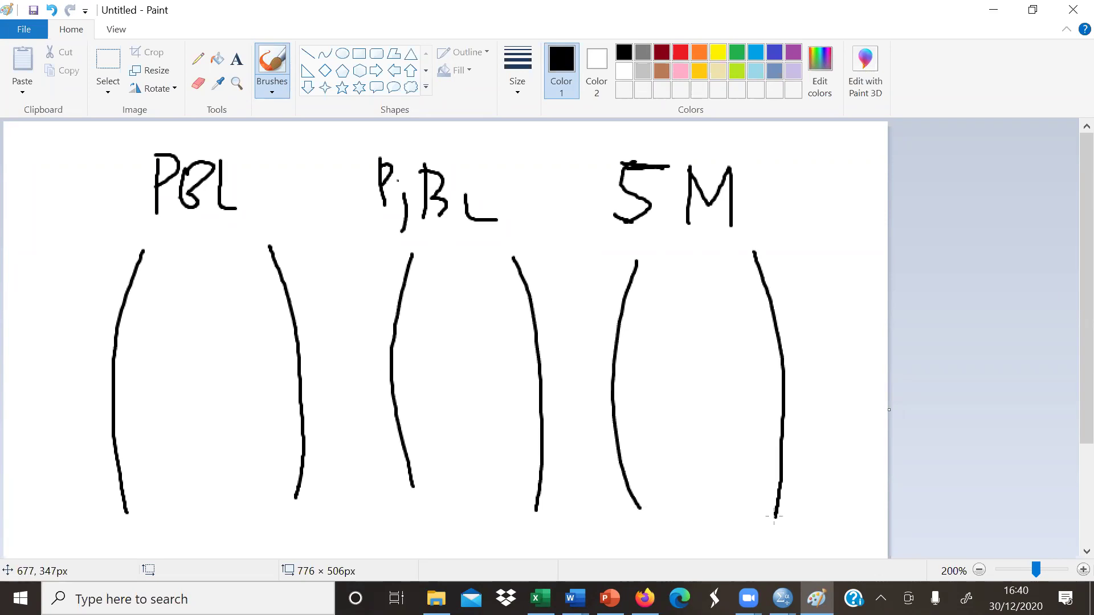
Handwrite μ1, μ2 and μ3 stacked vertically inside each of the three pairs of parentheses
mouse_move(158, 326)
left_mouse_down()
mouse_move(175, 248)
mouse_move(181, 275)
mouse_move(189, 252)
mouse_move(191, 280)
mouse_move(207, 300)
left_mouse_up()
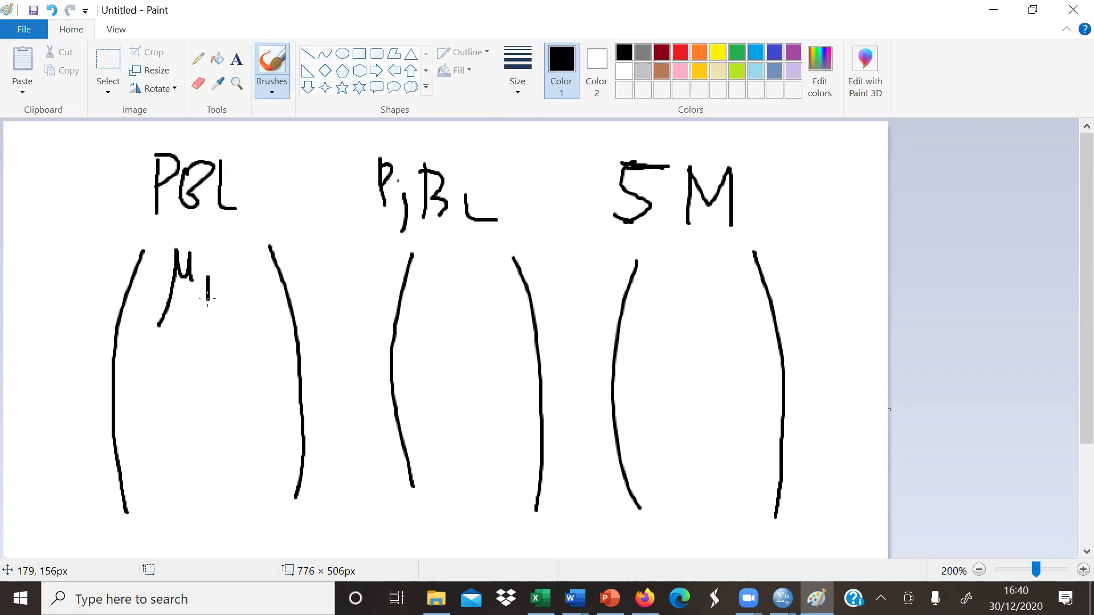
mouse_move(155, 430)
left_mouse_down()
mouse_move(177, 354)
mouse_move(180, 379)
mouse_move(188, 353)
mouse_move(192, 394)
mouse_move(210, 384)
mouse_move(225, 410)
left_mouse_up()
mouse_move(166, 519)
left_mouse_down()
mouse_move(189, 440)
mouse_move(190, 457)
mouse_move(200, 445)
mouse_move(204, 477)
mouse_move(224, 469)
mouse_move(211, 493)
left_mouse_up()
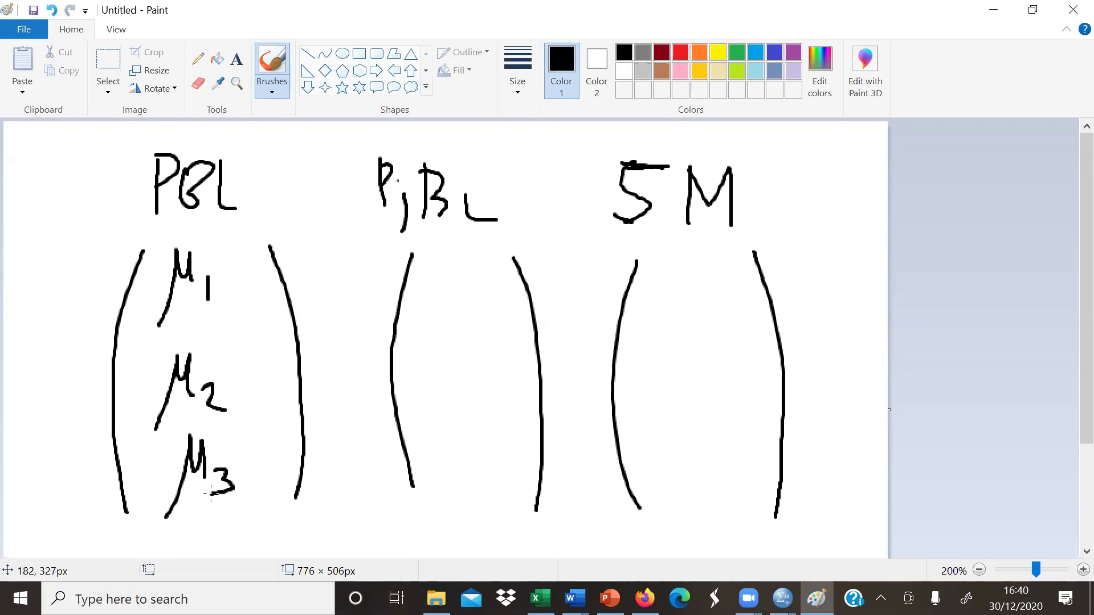
mouse_move(431, 318)
left_mouse_down()
mouse_move(447, 249)
mouse_move(460, 278)
mouse_move(465, 249)
mouse_move(477, 304)
left_mouse_up()
mouse_move(434, 431)
left_mouse_down()
mouse_move(448, 336)
mouse_move(457, 370)
mouse_move(468, 337)
mouse_move(470, 381)
mouse_move(496, 391)
left_mouse_up()
mouse_move(453, 519)
left_mouse_down()
mouse_move(466, 447)
mouse_move(485, 450)
mouse_move(485, 489)
left_mouse_up()
mouse_move(493, 485)
left_mouse_down()
mouse_move(505, 492)
mouse_move(488, 509)
left_mouse_up()
mouse_move(661, 324)
left_mouse_down()
mouse_move(687, 267)
mouse_move(699, 273)
left_mouse_up()
left_click_drag(710, 274, 709, 291)
mouse_move(654, 397)
left_mouse_down()
mouse_move(671, 353)
mouse_move(694, 347)
mouse_move(696, 361)
left_mouse_up()
left_click_drag(701, 357, 712, 368)
mouse_move(669, 510)
left_mouse_down()
mouse_move(686, 426)
mouse_move(703, 437)
mouse_move(704, 462)
left_mouse_up()
mouse_move(716, 457)
left_mouse_down()
mouse_move(728, 471)
mouse_move(712, 482)
left_mouse_up()
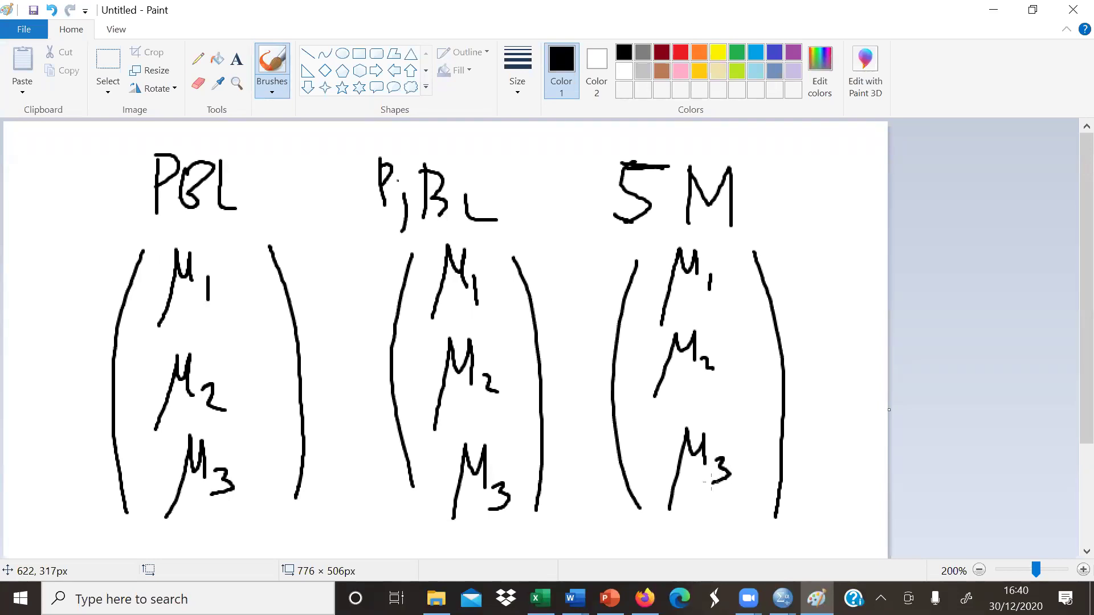
Add a second subscript digit to every μ: 1 in the PBL vector, 2 in the PjBL vector and 3 in the 5M vector
left_click_drag(227, 280, 227, 296)
left_click_drag(233, 381, 233, 403)
left_click_drag(245, 469, 245, 494)
mouse_move(484, 276)
left_mouse_down()
mouse_move(503, 282)
mouse_move(500, 302)
left_mouse_up()
left_click_drag(503, 372, 519, 390)
left_click_drag(522, 479, 531, 502)
mouse_move(724, 277)
left_mouse_down()
mouse_move(735, 290)
mouse_move(723, 300)
left_mouse_up()
mouse_move(723, 354)
left_mouse_down()
mouse_move(732, 356)
mouse_move(713, 381)
left_mouse_up()
mouse_move(739, 461)
left_mouse_down()
mouse_move(749, 472)
mouse_move(741, 486)
left_mouse_up()
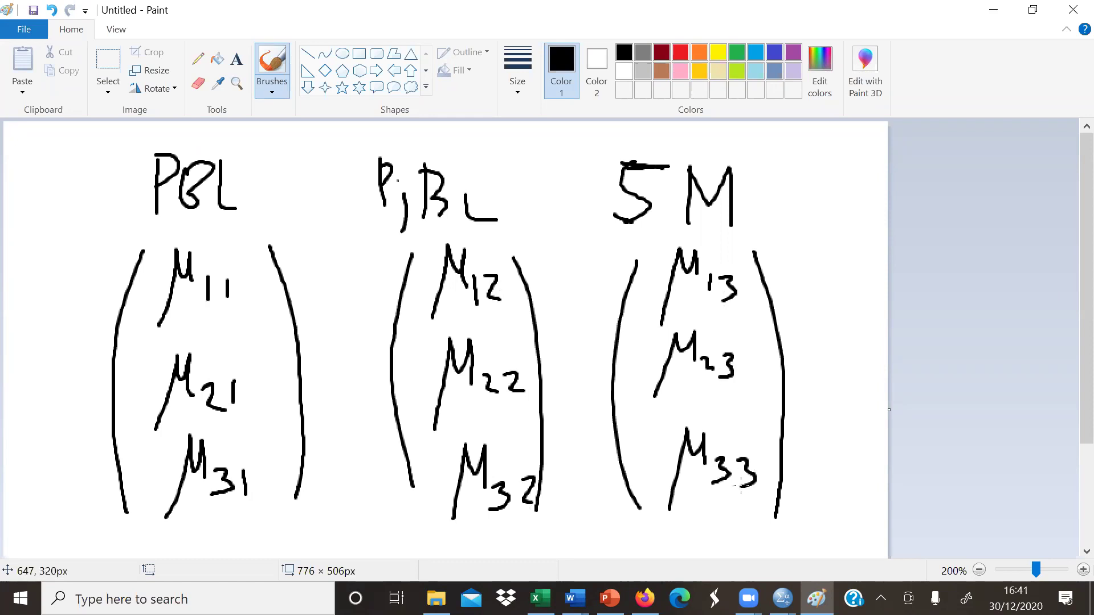
Draw equals signs between the three mean vectors and write "H0 :" in front of the PBL vector
mouse_move(322, 341)
left_mouse_down()
mouse_move(355, 341)
mouse_move(354, 364)
left_mouse_up()
mouse_move(559, 344)
left_mouse_down()
mouse_move(591, 344)
mouse_move(598, 364)
left_mouse_up()
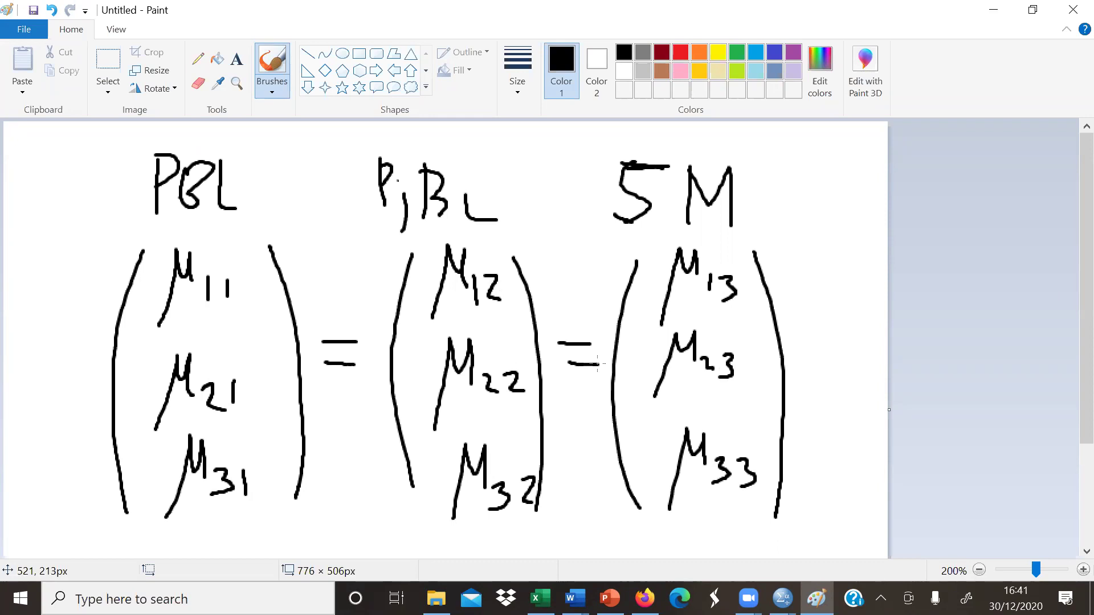
left_click_drag(19, 278, 20, 350)
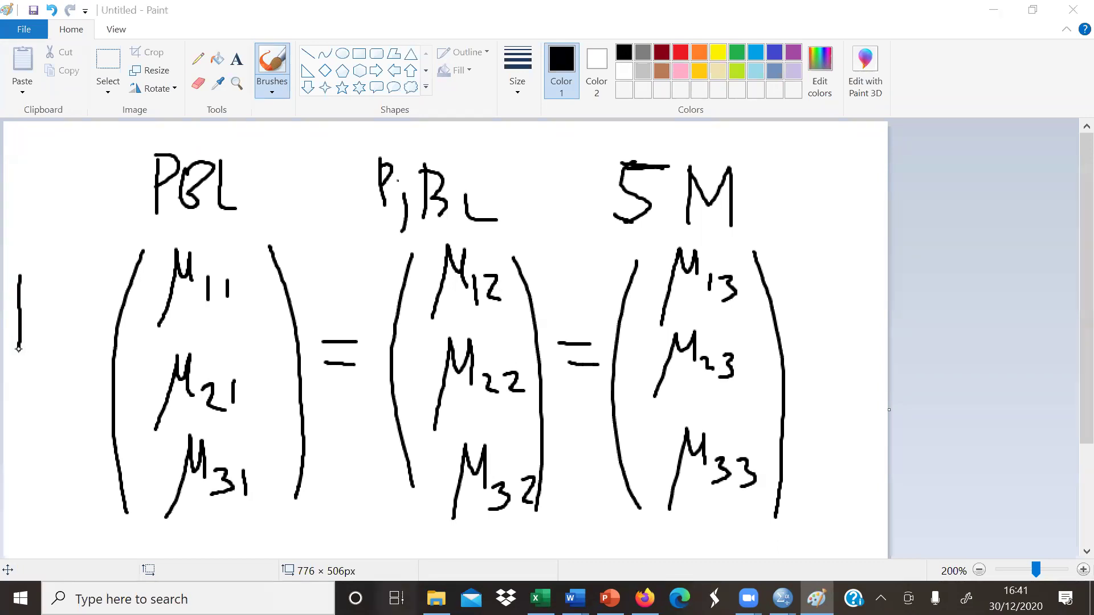
key("Escape")
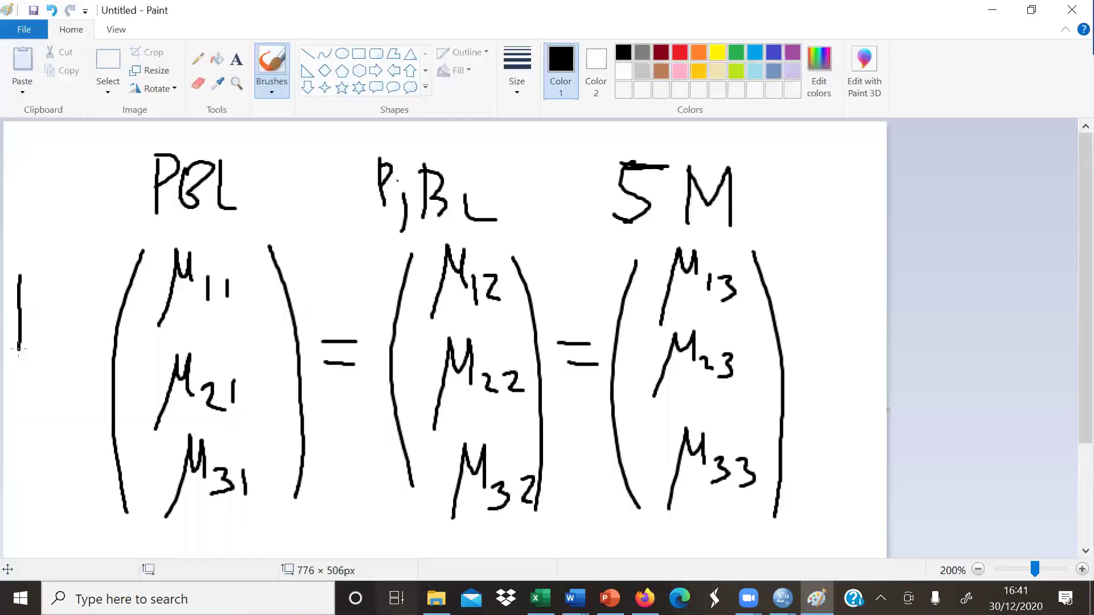
left_click_drag(21, 313, 64, 310)
mouse_move(58, 269)
left_mouse_down()
mouse_move(54, 349)
mouse_move(67, 345)
left_mouse_up()
left_click(93, 297)
left_click(91, 308)
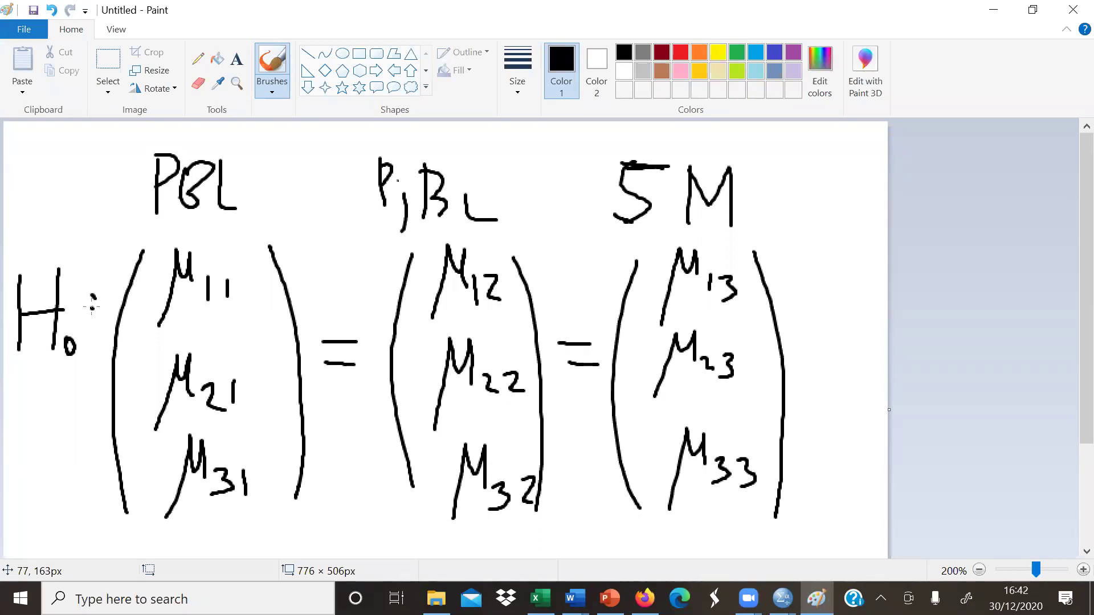
Handwrite the alternative hypothesis "Ha : Ho tdk benar" below the mean vectors
mouse_move(44, 484)
left_mouse_down()
mouse_move(43, 543)
mouse_move(68, 522)
mouse_move(69, 548)
mouse_move(100, 550)
left_mouse_up()
left_click(125, 528)
left_click(125, 540)
mouse_move(189, 509)
left_mouse_down()
mouse_move(189, 551)
mouse_move(217, 531)
left_mouse_up()
left_click_drag(213, 508, 214, 550)
left_click_drag(240, 524, 231, 534)
mouse_move(310, 503)
left_mouse_down()
mouse_move(304, 551)
mouse_move(323, 527)
left_mouse_up()
mouse_move(330, 501)
left_mouse_down()
mouse_move(319, 540)
mouse_move(340, 543)
left_mouse_up()
mouse_move(354, 505)
left_mouse_down()
mouse_move(360, 530)
mouse_move(378, 539)
left_mouse_up()
mouse_move(400, 497)
left_mouse_down()
mouse_move(413, 530)
mouse_move(456, 539)
left_mouse_up()
mouse_move(451, 542)
left_mouse_down()
mouse_move(471, 526)
mouse_move(483, 539)
left_mouse_up()
mouse_move(505, 527)
left_mouse_down()
mouse_move(492, 537)
mouse_move(516, 533)
left_mouse_up()
left_click_drag(520, 527, 552, 521)
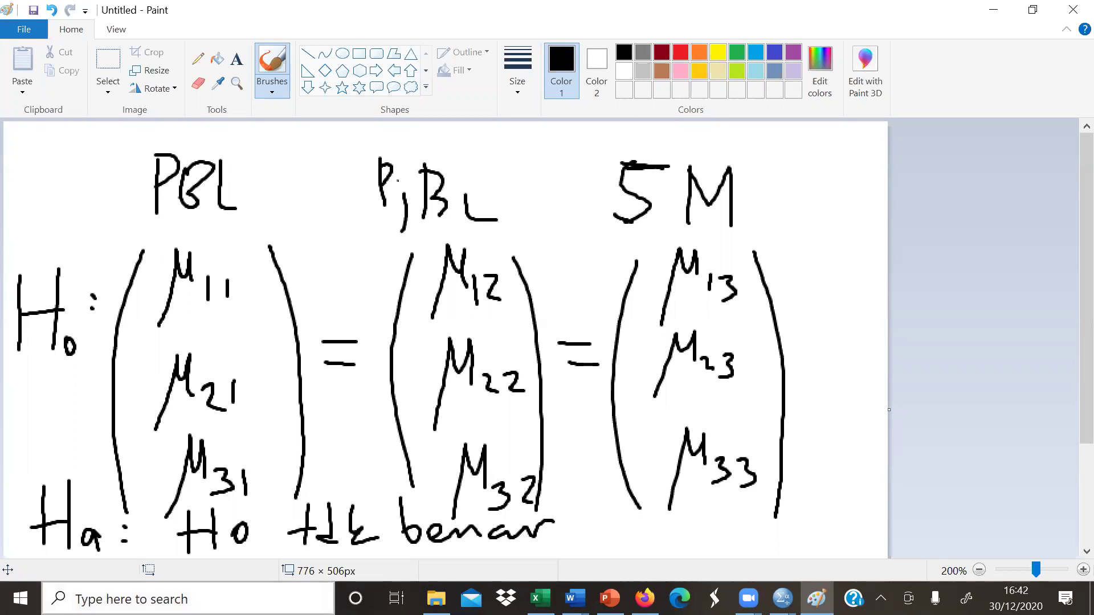
Open a second Paint window with a blank canvas enlarged to 200%
key("super+s")
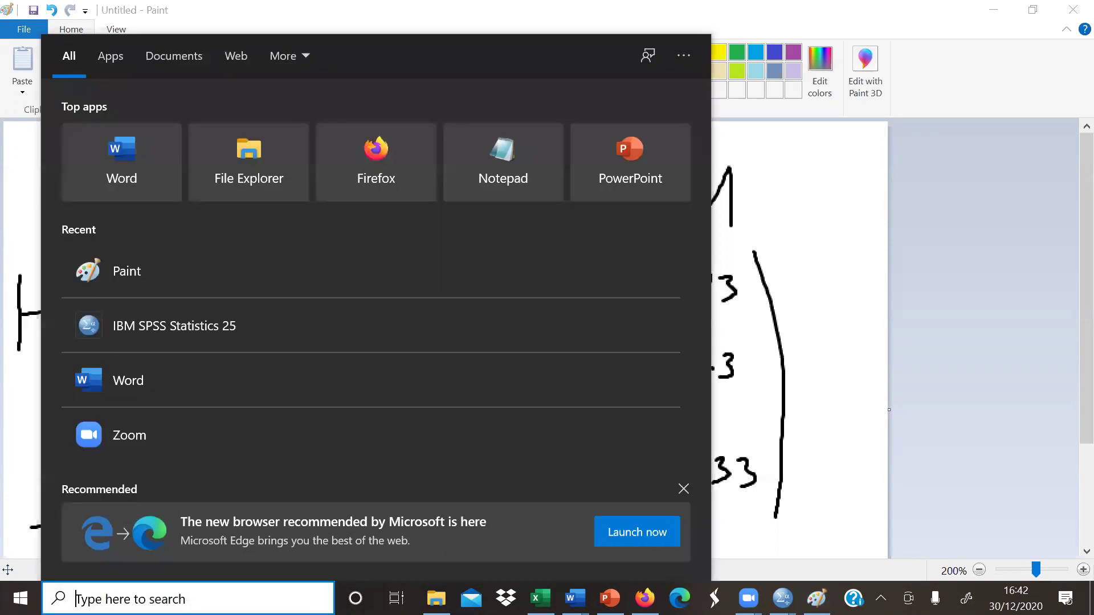
type("in")
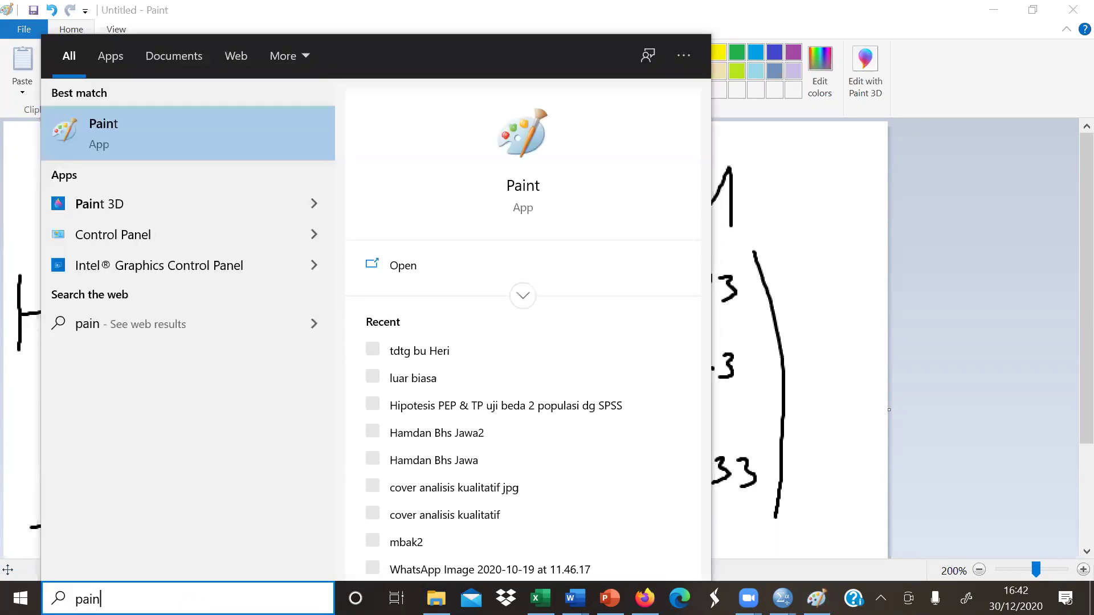
left_click(517, 186)
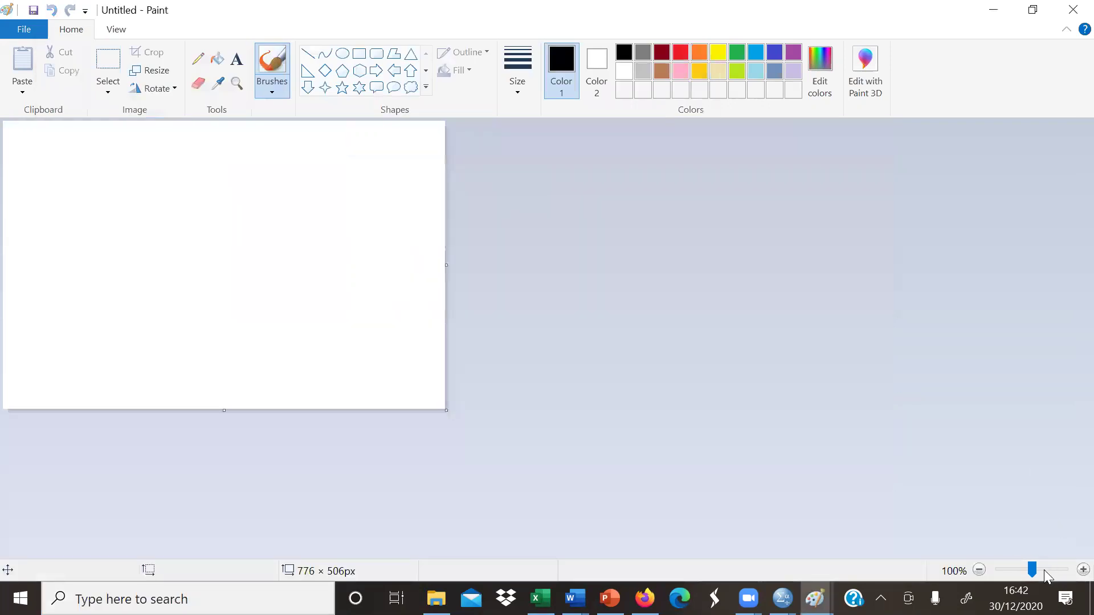
left_click(1042, 573)
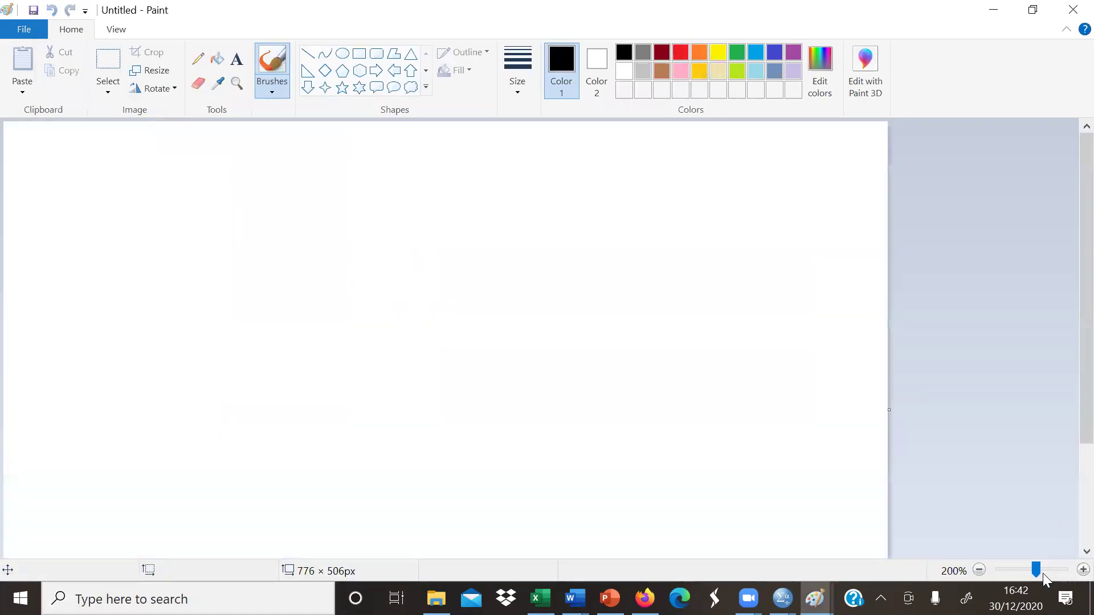
Handwrite "α = 0.05" near the upper edge of the canvas and "Stat Uji :" on the line below it
mouse_move(94, 143)
left_mouse_down()
mouse_move(64, 163)
mouse_move(92, 170)
left_mouse_up()
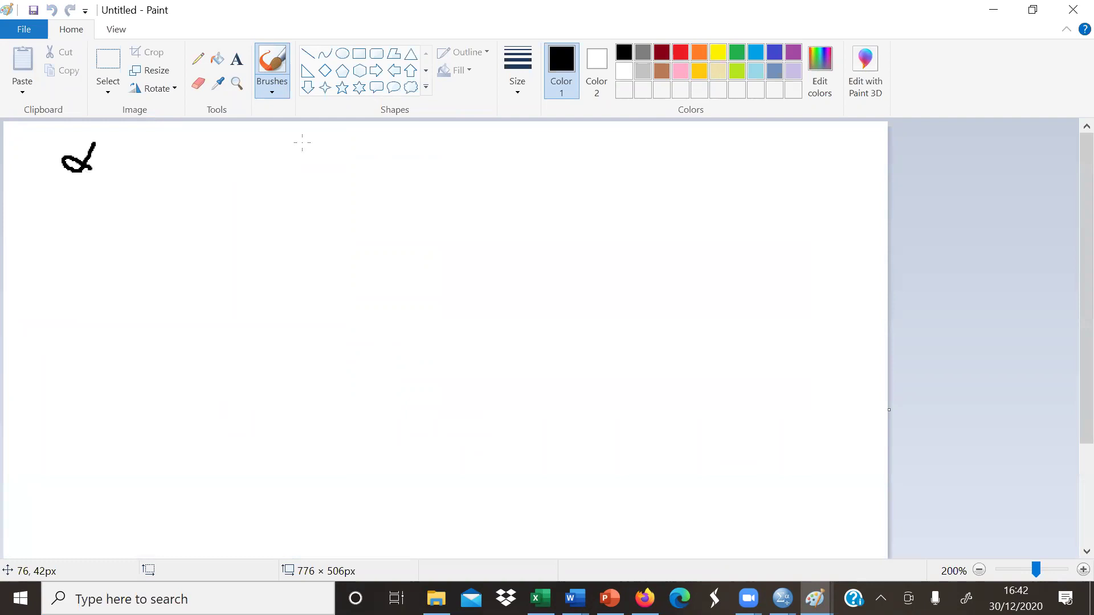
left_click_drag(80, 206, 64, 263)
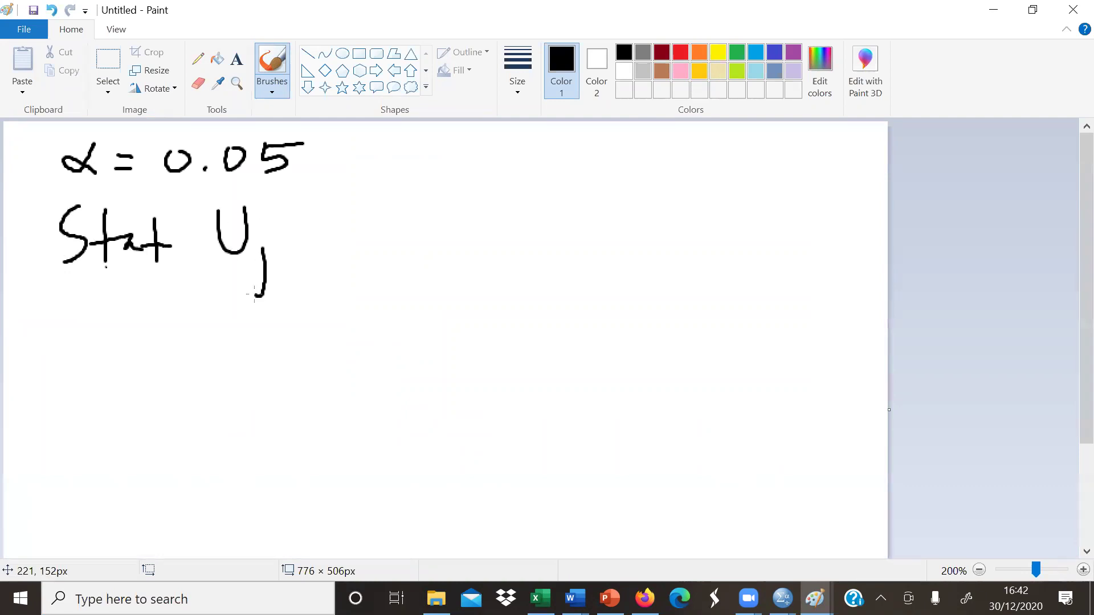
left_click(261, 232)
mouse_move(285, 231)
left_mouse_down()
mouse_move(285, 256)
mouse_move(282, 216)
mouse_move(344, 231)
left_mouse_up()
left_click(337, 249)
Handwrite "Multivariate" after the "Stat Uji :" label
mouse_move(401, 179)
left_mouse_down()
mouse_move(405, 242)
mouse_move(468, 169)
mouse_move(477, 241)
left_mouse_up()
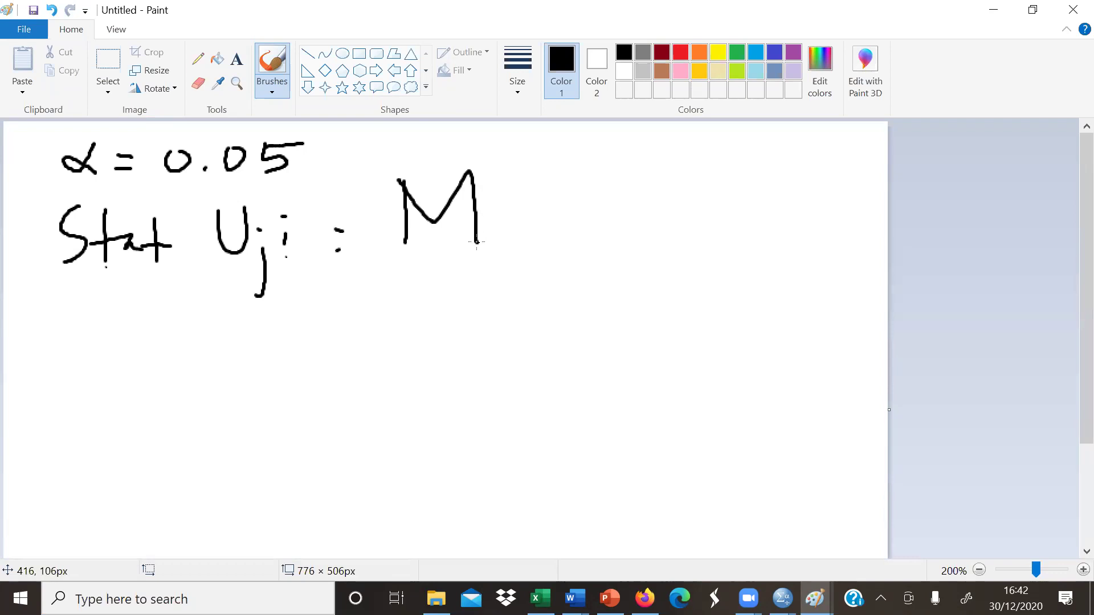
left_click_drag(505, 214, 529, 240)
left_click_drag(552, 194, 552, 241)
mouse_move(573, 188)
left_mouse_down()
mouse_move(573, 227)
mouse_move(588, 243)
mouse_move(620, 243)
mouse_move(745, 199)
mouse_move(742, 218)
left_mouse_up()
left_click(590, 202)
left_click_drag(724, 217, 784, 226)
Handwrite "Analysis of Var." on the line beneath "Multivariate"
mouse_move(296, 323)
left_mouse_down()
mouse_move(363, 301)
mouse_move(374, 316)
mouse_move(433, 268)
mouse_move(431, 314)
mouse_move(466, 313)
mouse_move(460, 343)
left_mouse_up()
left_click_drag(501, 283, 495, 316)
left_click_drag(494, 312, 519, 313)
left_click_drag(542, 288, 543, 321)
mouse_move(581, 294)
left_mouse_down()
mouse_move(583, 306)
mouse_move(599, 307)
left_mouse_up()
left_click_drag(622, 287, 615, 342)
mouse_move(603, 308)
left_mouse_down()
mouse_move(616, 340)
mouse_move(634, 304)
left_mouse_up()
mouse_move(668, 266)
left_mouse_down()
mouse_move(691, 308)
mouse_move(710, 264)
left_mouse_up()
left_click_drag(743, 292, 742, 302)
left_click_drag(760, 287, 782, 292)
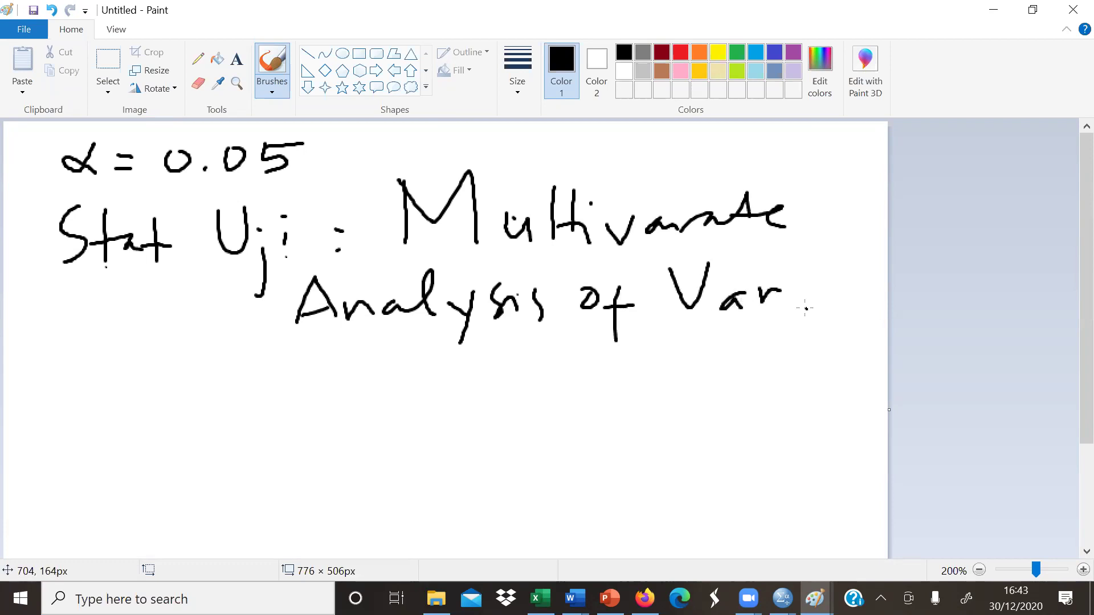
Handwrite "(Manova)" in parentheses beneath "Analysis of Var."
left_click_drag(371, 353, 371, 405)
mouse_move(411, 353)
left_mouse_down()
mouse_move(398, 403)
mouse_move(449, 357)
mouse_move(458, 391)
mouse_move(471, 394)
mouse_move(521, 378)
mouse_move(523, 365)
mouse_move(552, 391)
mouse_move(572, 376)
mouse_move(616, 376)
mouse_move(635, 359)
mouse_move(652, 391)
mouse_move(666, 364)
mouse_move(671, 391)
left_mouse_up()
left_click_drag(686, 335, 689, 406)
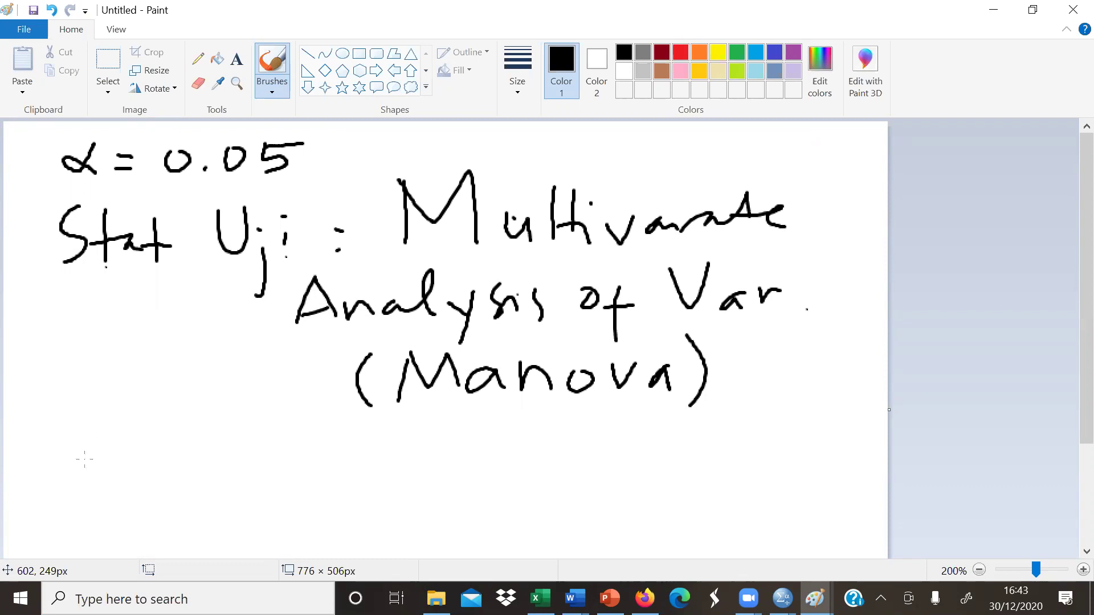
Handwrite another line of notes across the canvas below "(Manova)"
left_click_drag(35, 408, 38, 454)
left_click_drag(32, 448, 67, 442)
left_click_drag(66, 405, 69, 460)
mouse_move(83, 460)
left_mouse_down()
mouse_move(114, 438)
mouse_move(82, 449)
left_mouse_up()
mouse_move(157, 434)
left_mouse_down()
mouse_move(159, 405)
mouse_move(165, 454)
left_mouse_up()
left_click_drag(183, 433, 182, 459)
left_click(180, 415)
left_click_drag(200, 403, 205, 463)
mouse_move(193, 434)
left_mouse_down()
mouse_move(228, 458)
mouse_move(230, 439)
left_mouse_up()
mouse_move(246, 404)
left_mouse_down()
mouse_move(249, 457)
mouse_move(283, 445)
mouse_move(321, 453)
left_mouse_up()
left_click(373, 423)
mouse_move(382, 437)
left_mouse_down()
mouse_move(380, 500)
mouse_move(408, 462)
left_mouse_up()
left_click(405, 419)
mouse_move(433, 421)
left_mouse_down()
mouse_move(432, 461)
mouse_move(477, 464)
left_mouse_up()
mouse_move(570, 423)
left_mouse_down()
mouse_move(577, 458)
mouse_move(562, 476)
left_mouse_up()
mouse_move(592, 451)
left_mouse_down()
mouse_move(594, 469)
mouse_move(624, 449)
mouse_move(605, 505)
left_mouse_up()
left_click(594, 437)
mouse_move(709, 428)
left_mouse_down()
mouse_move(673, 460)
mouse_move(703, 481)
left_mouse_up()
mouse_move(757, 437)
left_mouse_down()
mouse_move(729, 465)
mouse_move(761, 462)
left_mouse_up()
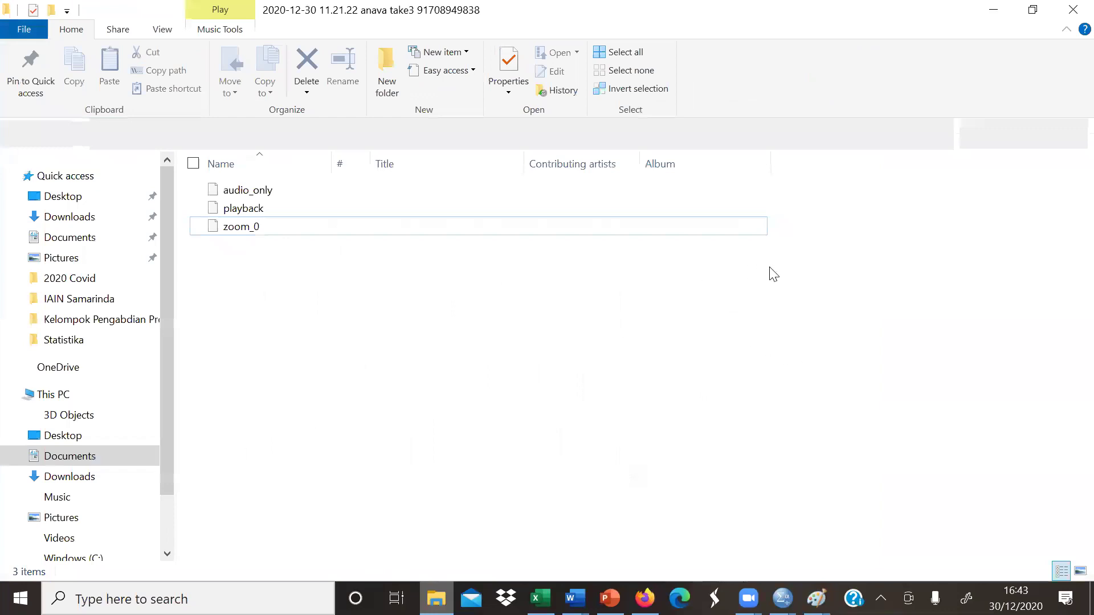
Switch to File Explorer and open the Data Multivariat2 workbook in Excel from the Kuliah > Statistika folder on DATA (D:)
key("alt+Left")
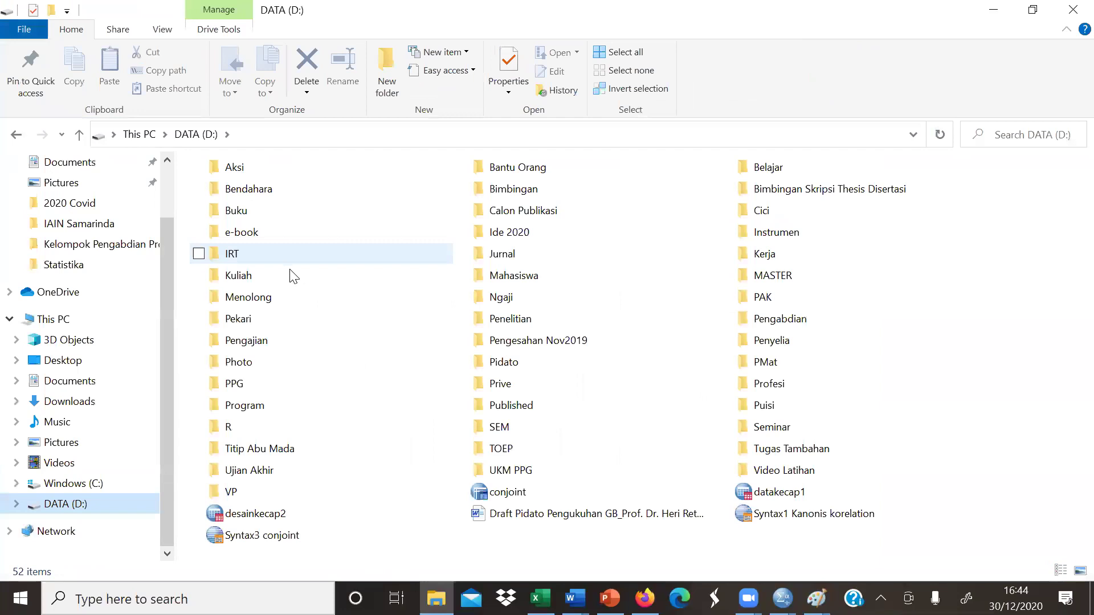
double_click(294, 277)
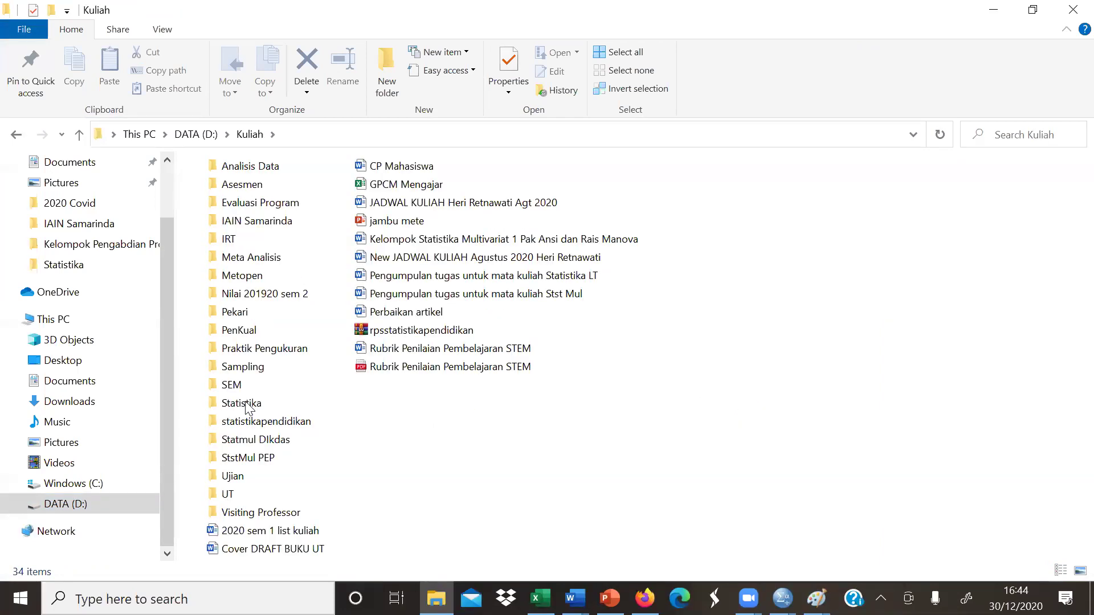
double_click(246, 406)
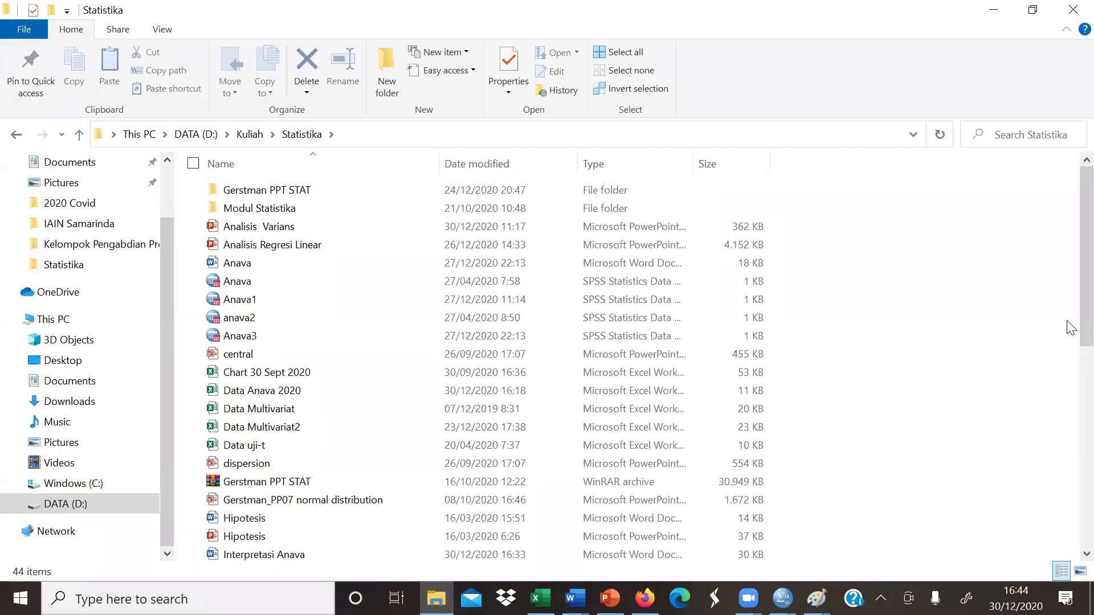
left_click_drag(1085, 329, 298, 423)
key("alt+Tab")
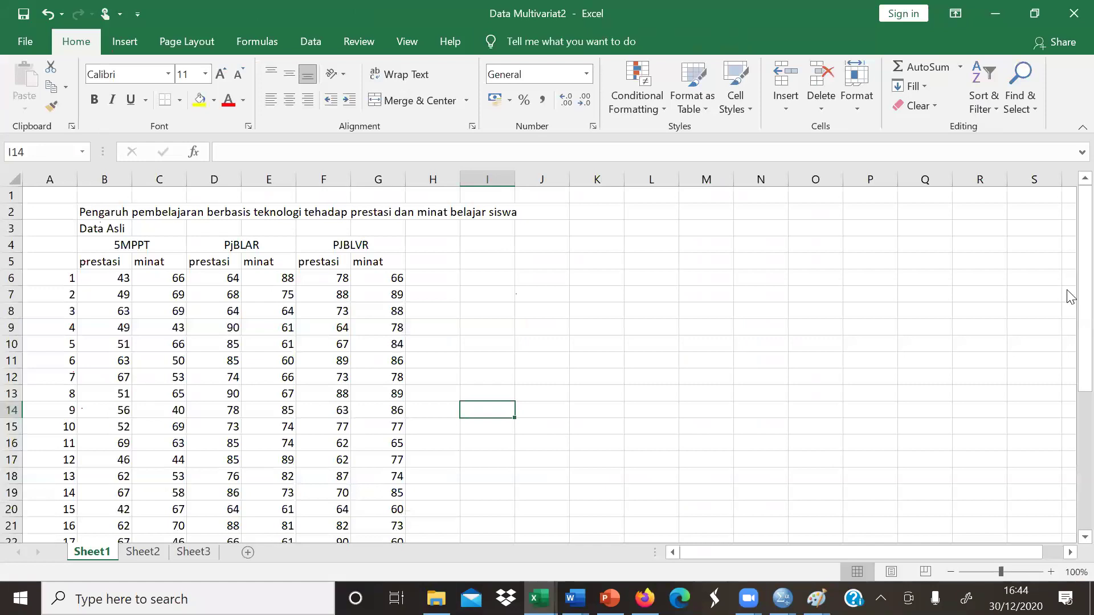
Examine the research title and the three group headings 5MPPT, PjBLAR and PJBLVR with their prestasi and minat columns
scroll(1070, 296, "down", 1)
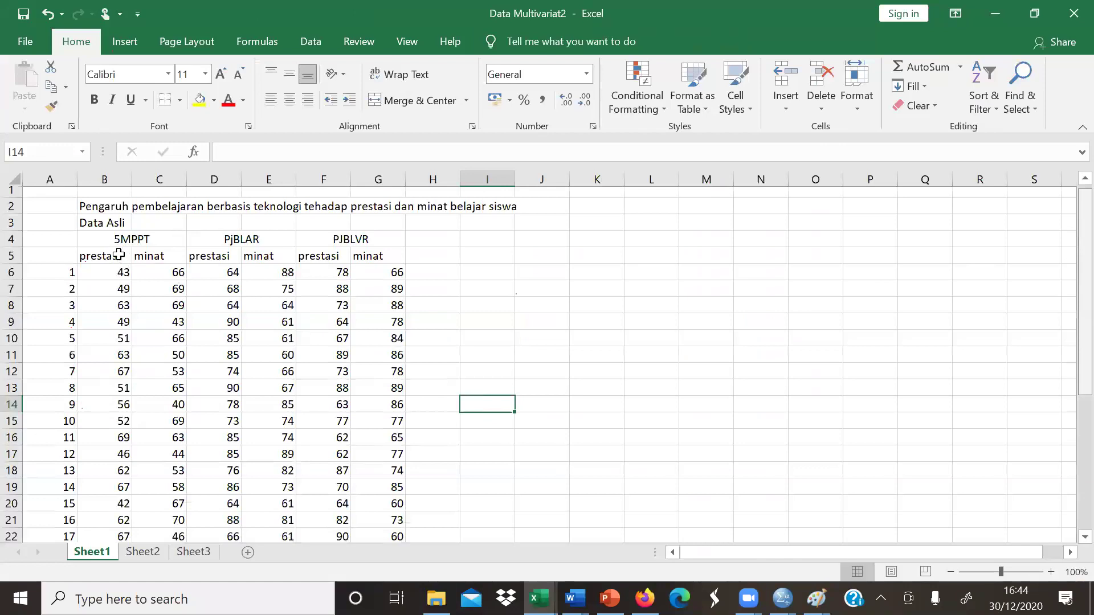
key("ctrl+z")
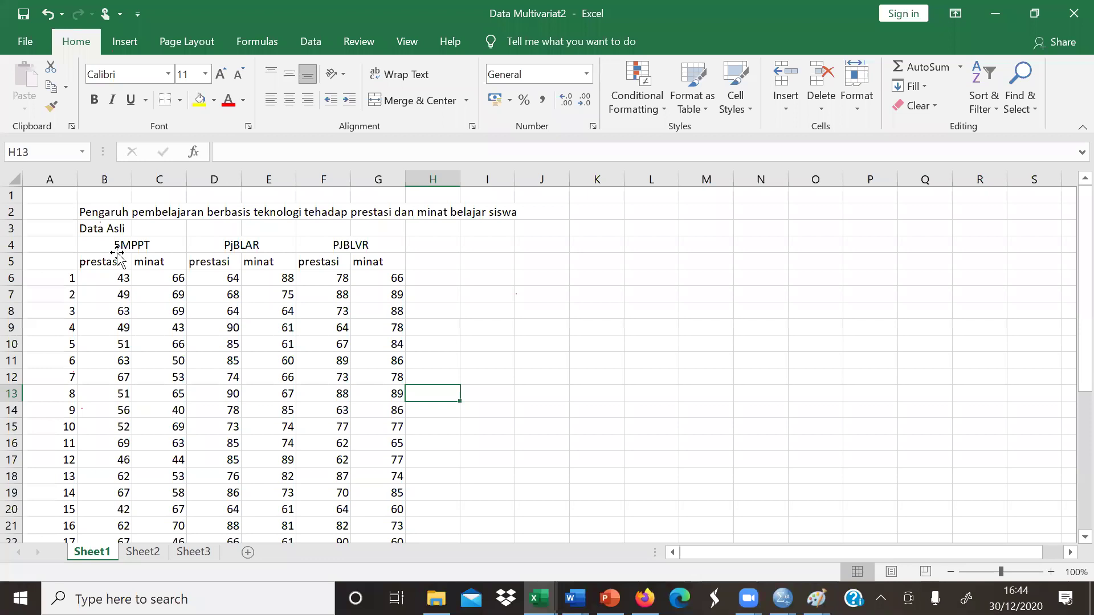
left_click(168, 242)
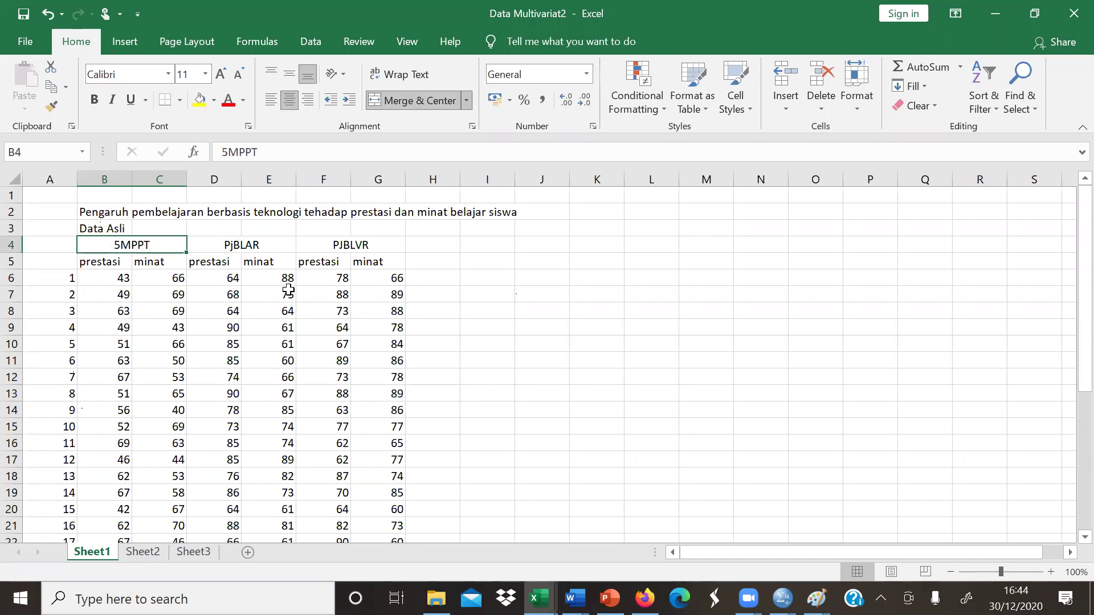
key("Right")
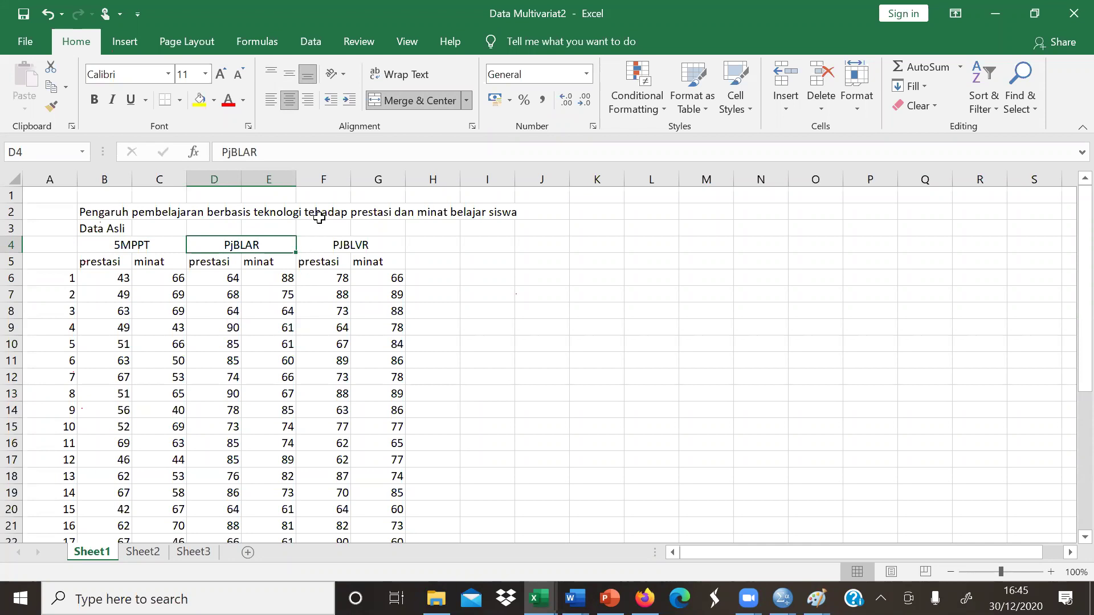
left_click(356, 238)
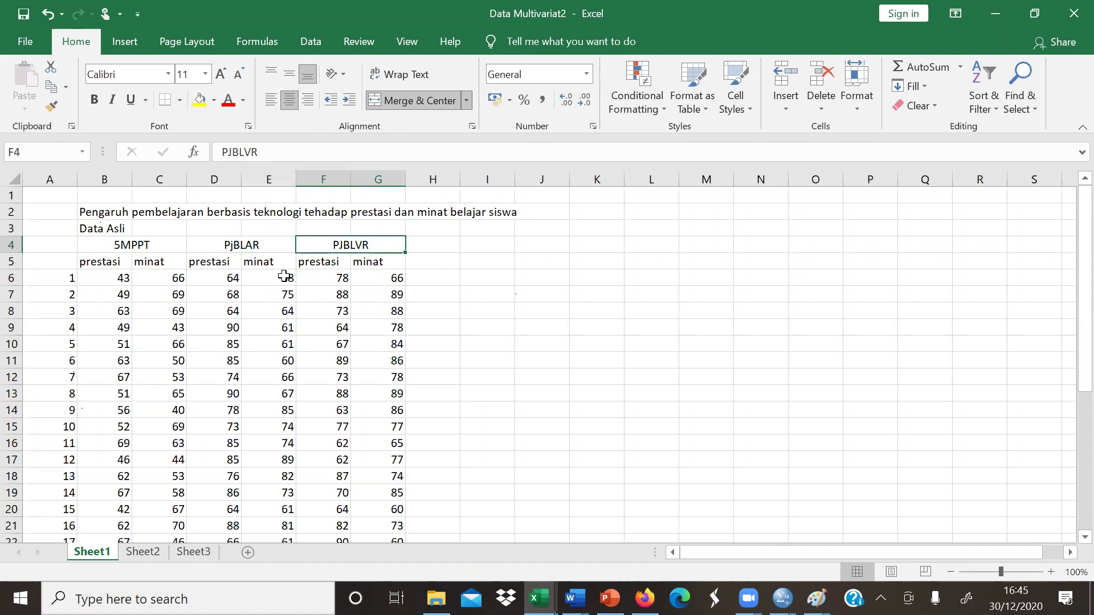
left_click(156, 243)
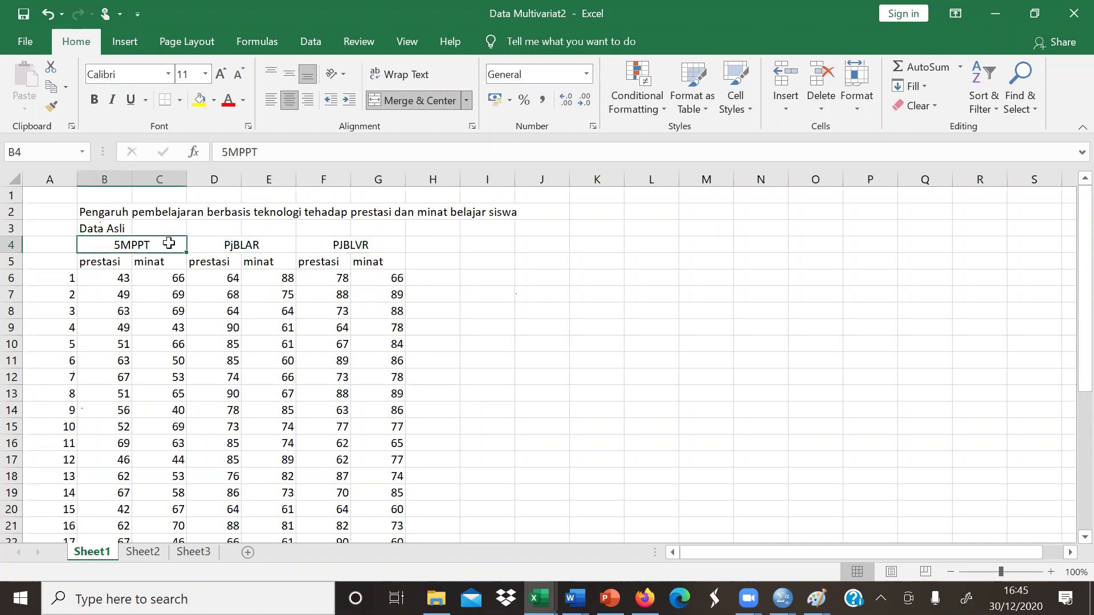
left_click(230, 246)
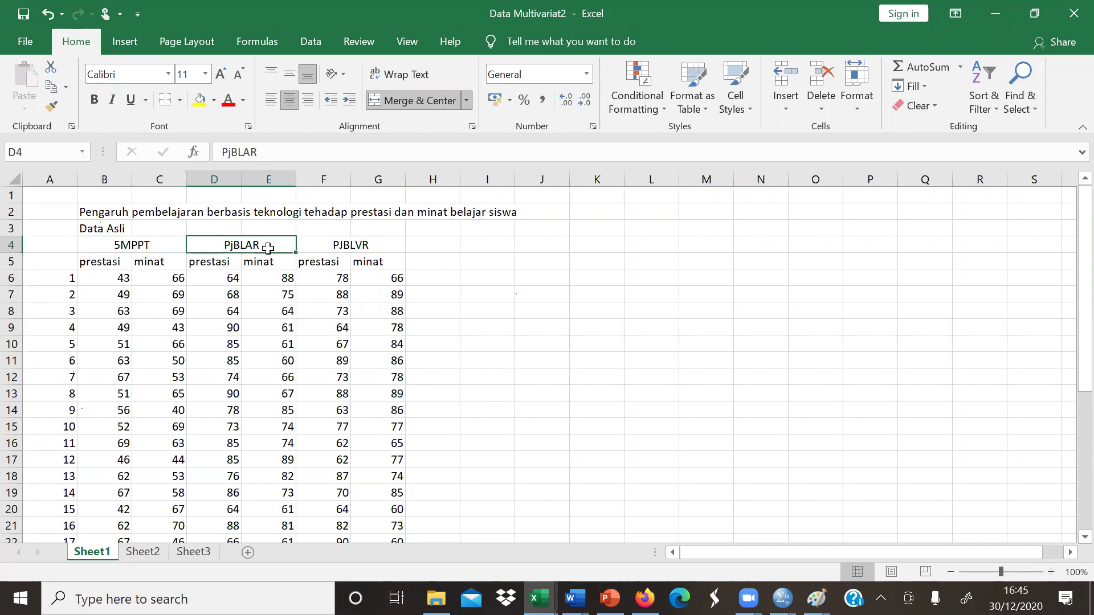
left_click(390, 249)
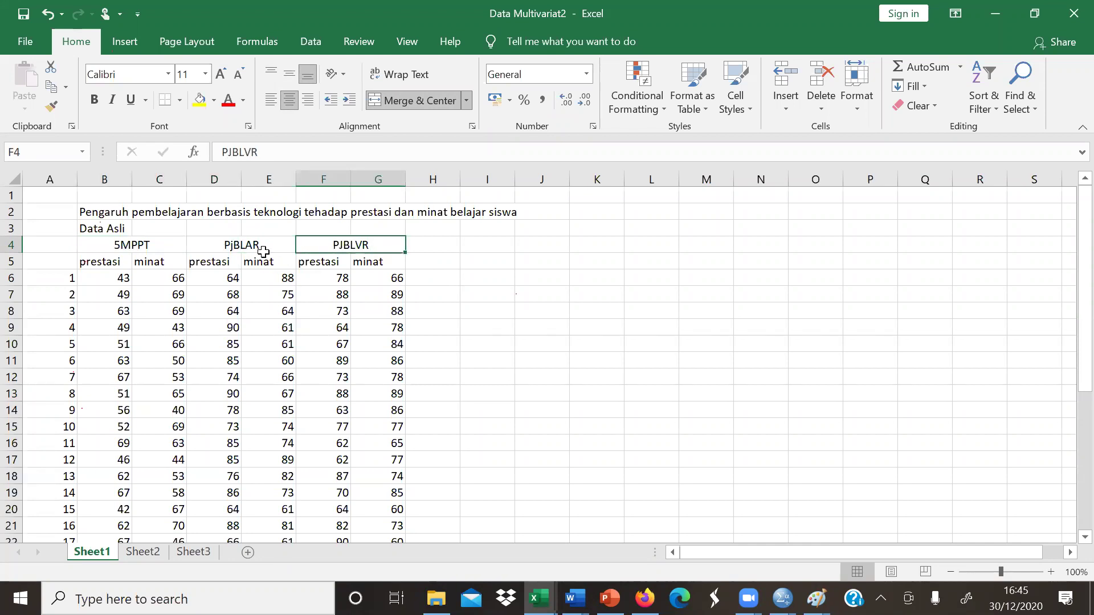
Rename the three group headings in row 4 to PPT, AR and VR
left_click(149, 249)
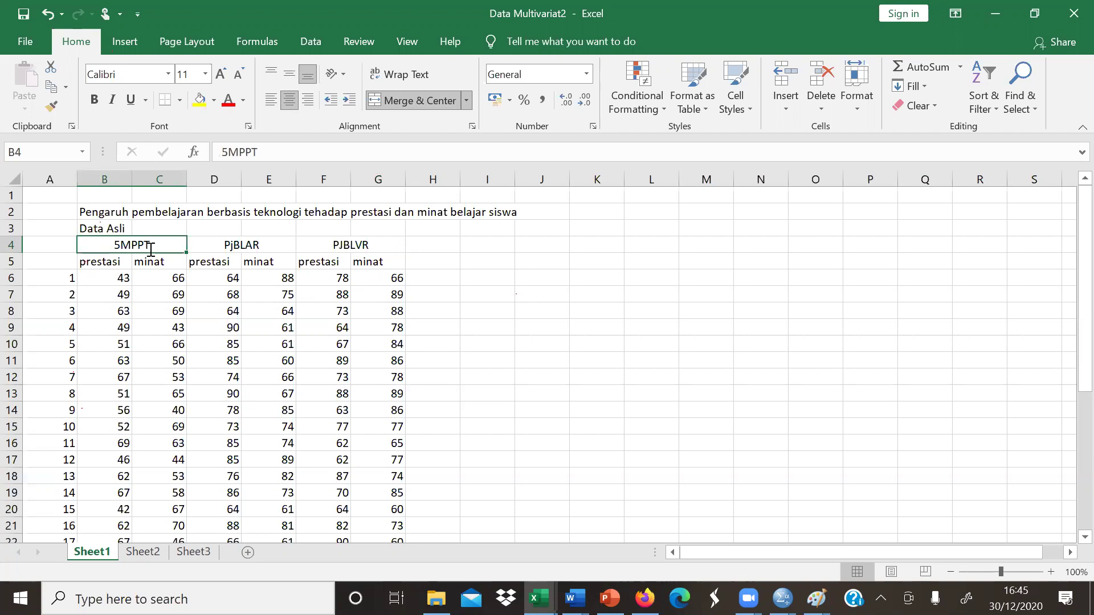
type("PPT")
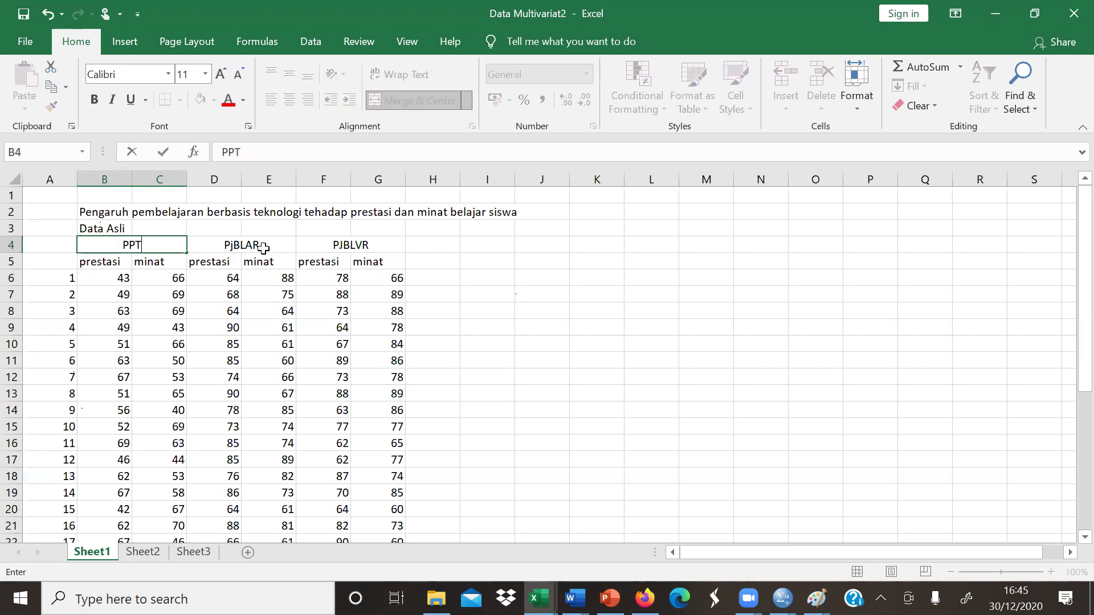
left_click(246, 248)
type("AR")
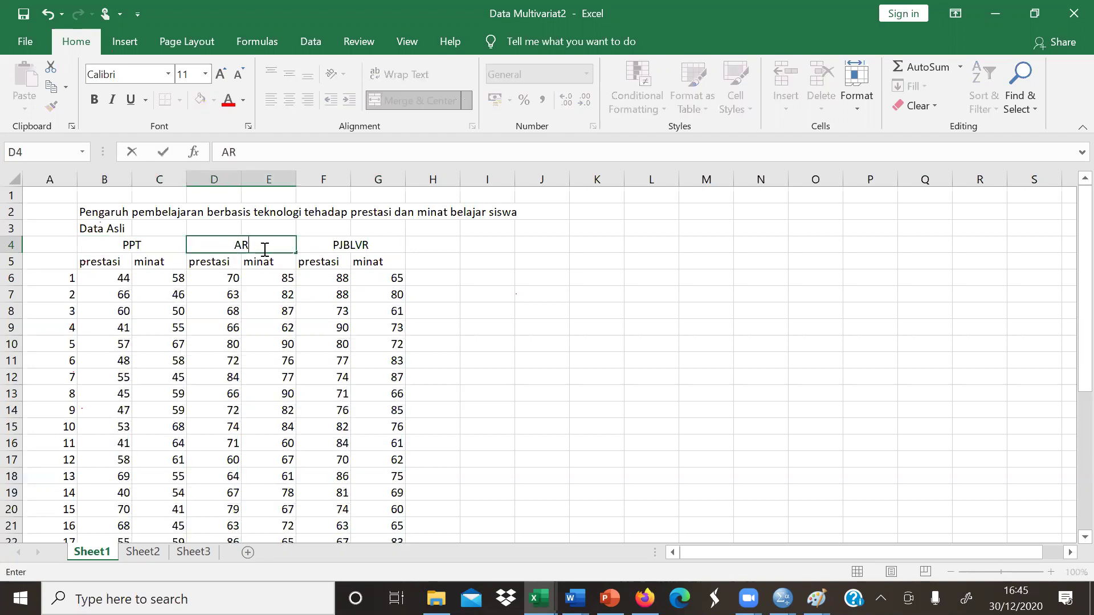
left_click(340, 247)
double_click(340, 247)
type("VR")
left_click(340, 249)
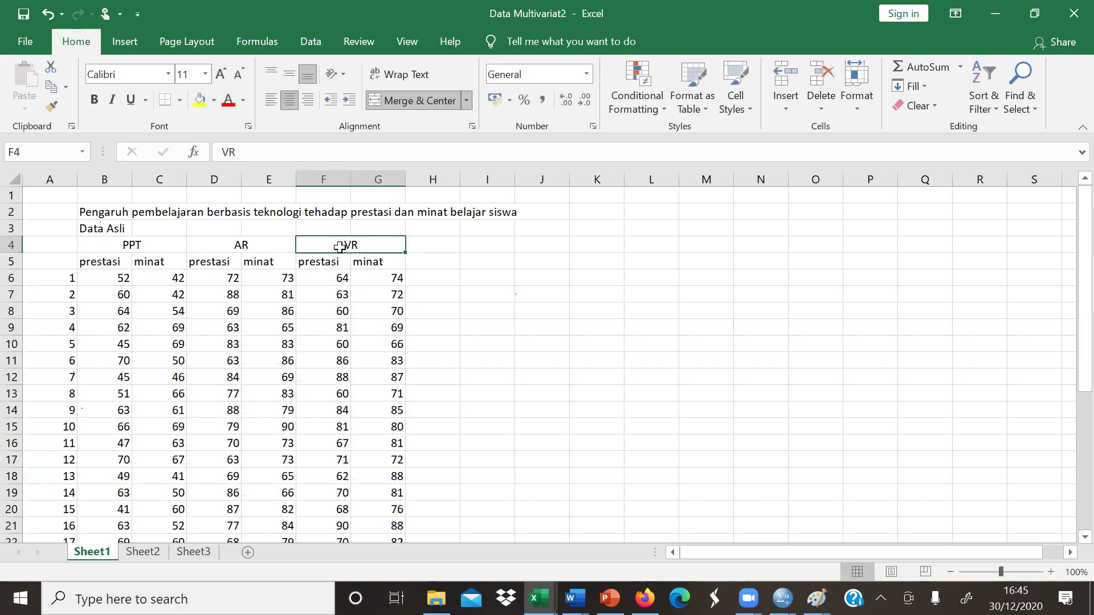
left_click(473, 276)
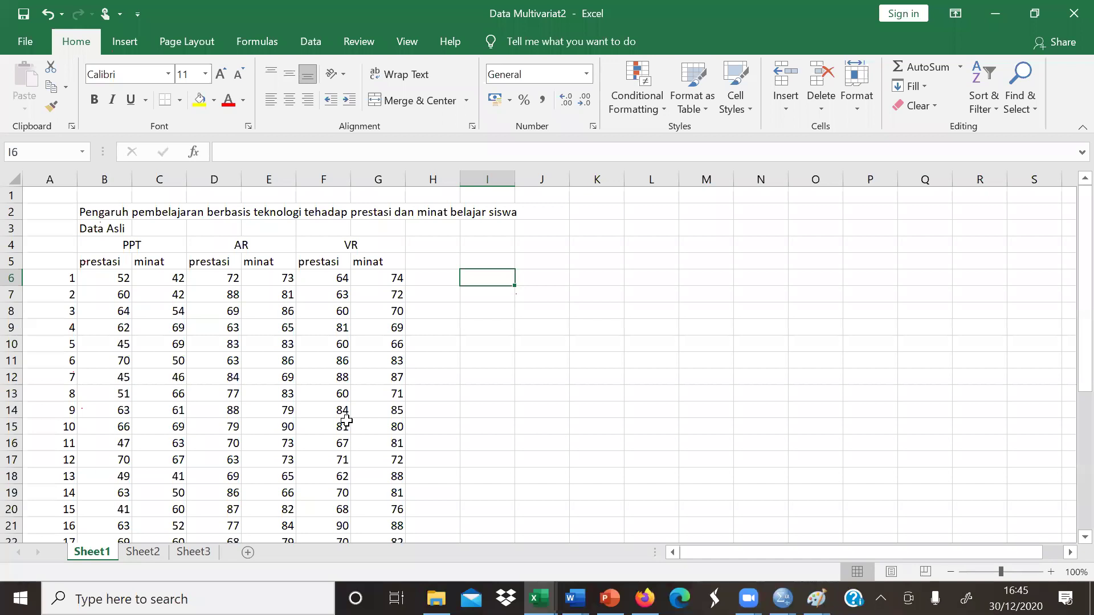
Copy the PPT group's prestasi and minat columns with headers, B5:C35, to a new block starting at K5
left_click(111, 268)
key("shift+Right")
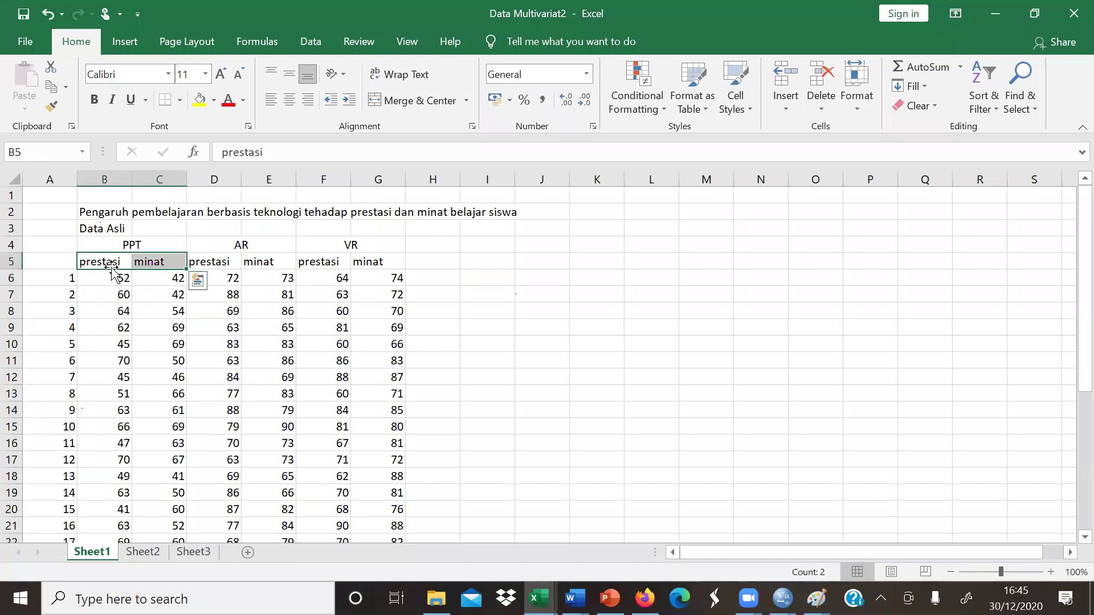
scroll(82, 273, "down", 7)
mouse_move(111, 268)
left_mouse_down()
mouse_move(83, 274)
mouse_move(110, 267)
left_mouse_up()
key("ctrl+c")
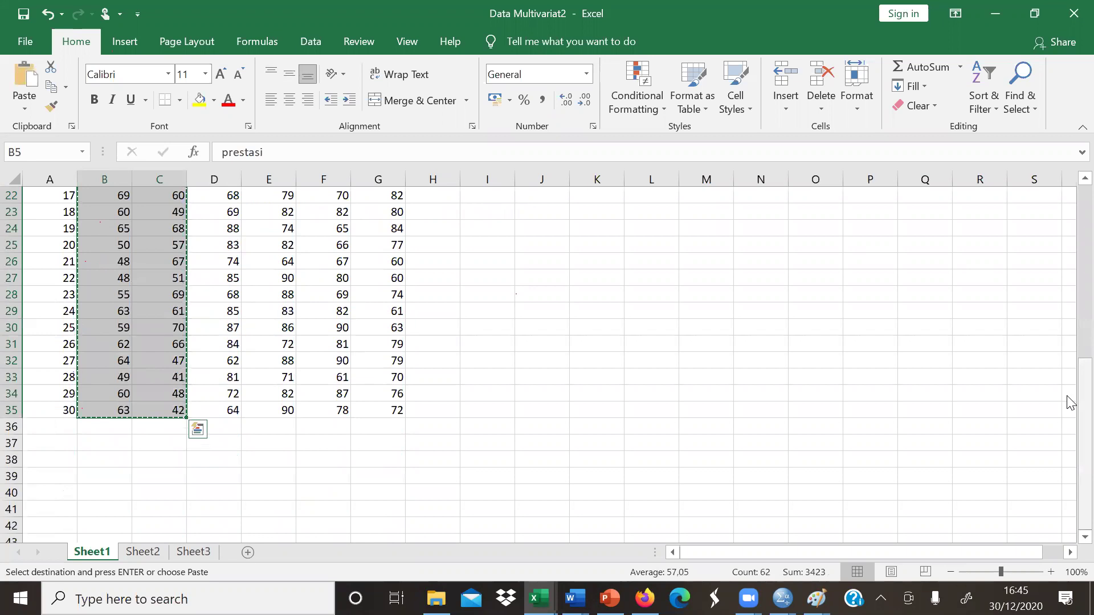
scroll(1070, 198, "up", 7)
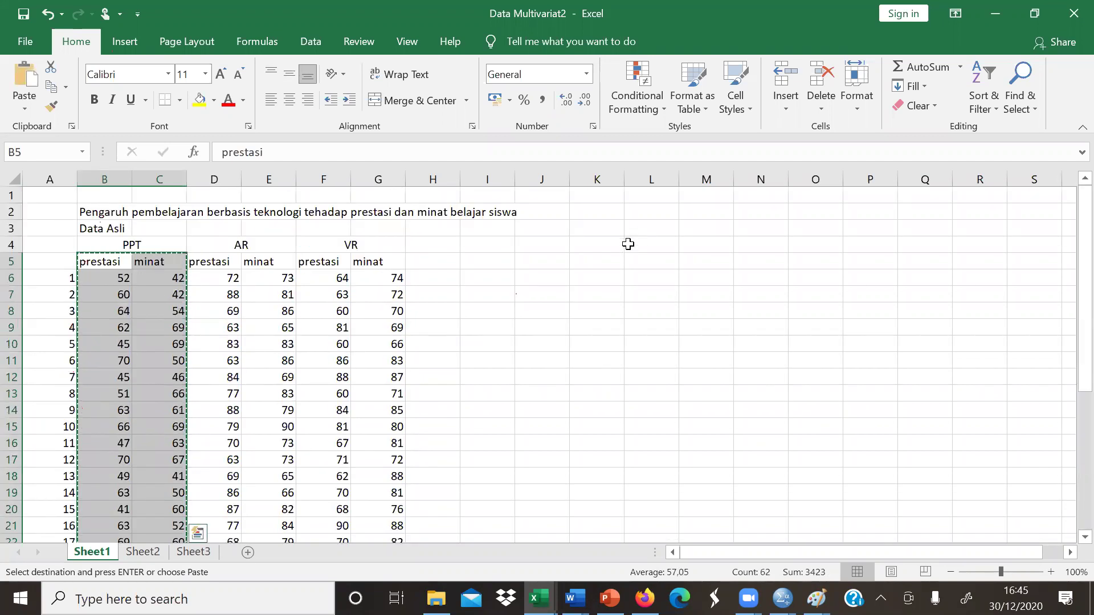
left_click(612, 267)
key("ctrl+v")
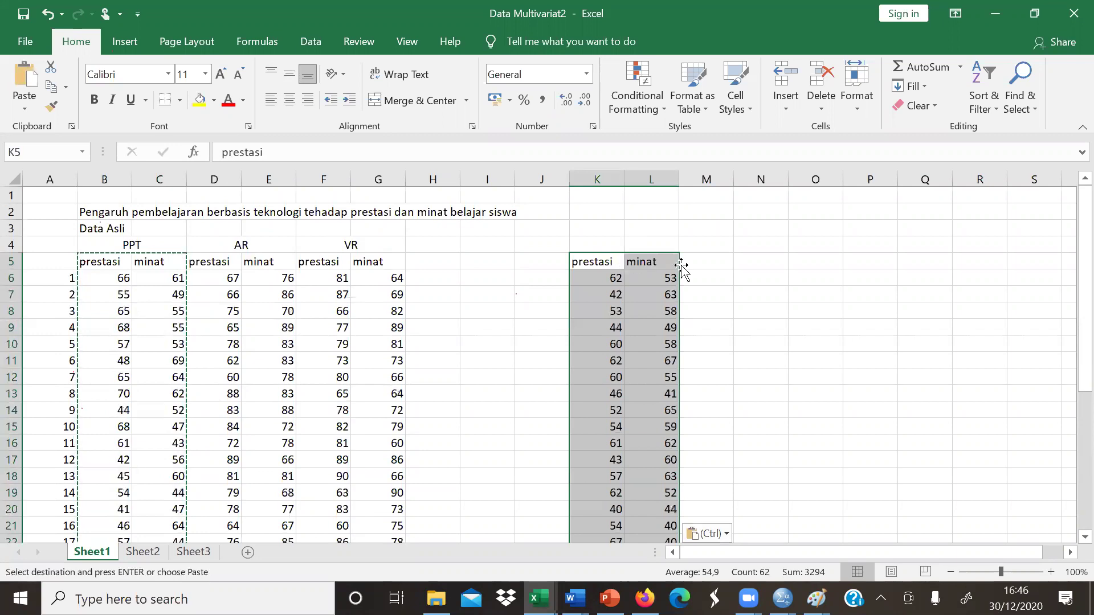
Append numeric codes to the row 4 group headings so they read "PPT =1", "AR = 2" and "VR=3"
left_click(152, 243)
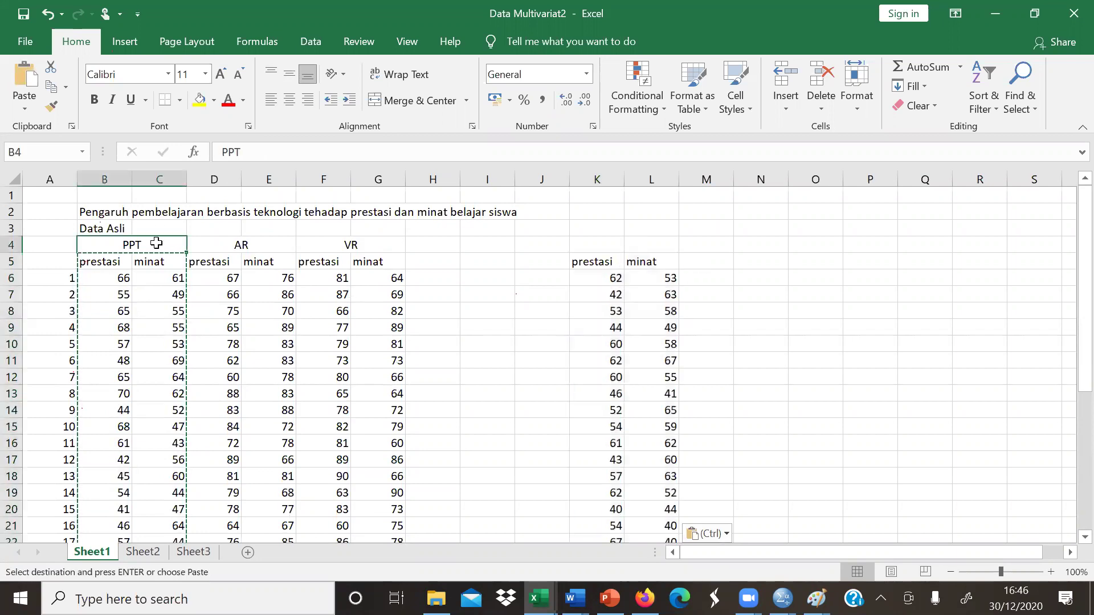
left_click(264, 155)
type("=1")
left_click(245, 249)
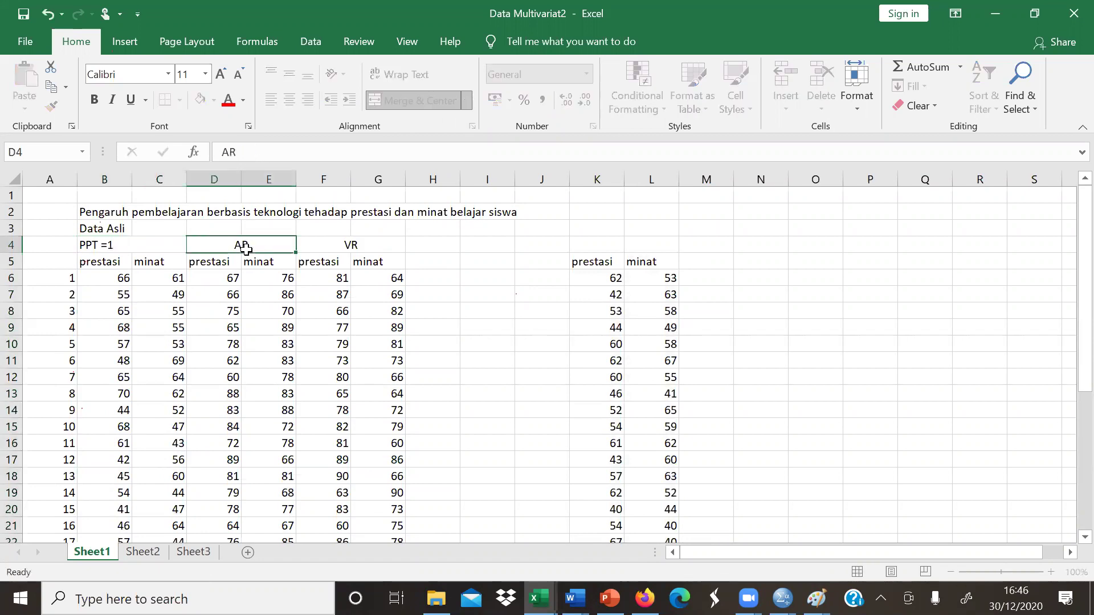
left_click(282, 155)
type("= 2")
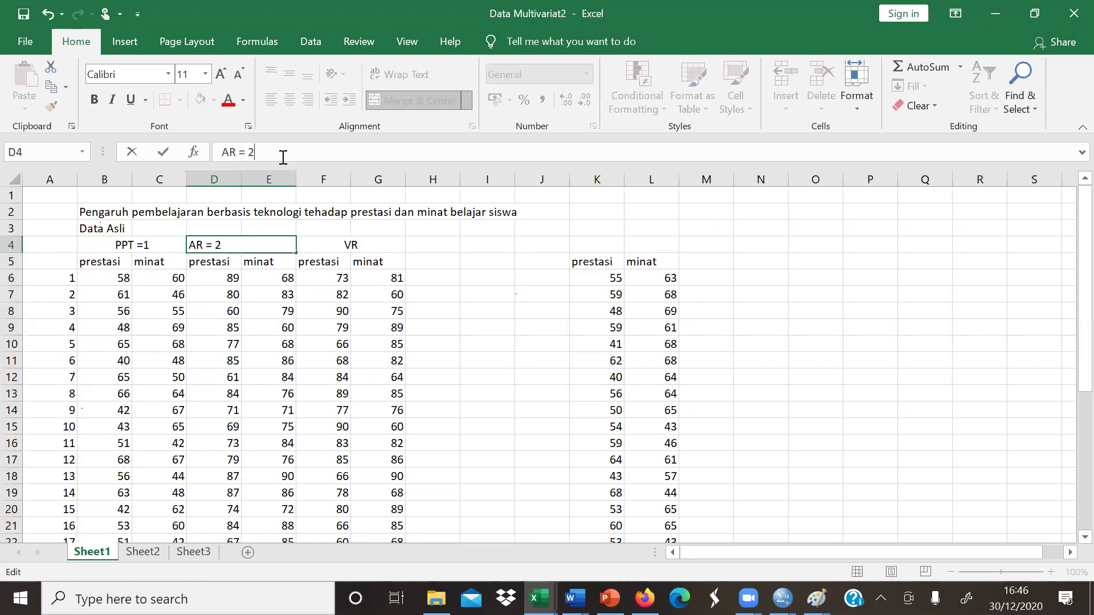
left_click(378, 241)
left_click(338, 154)
type("=3")
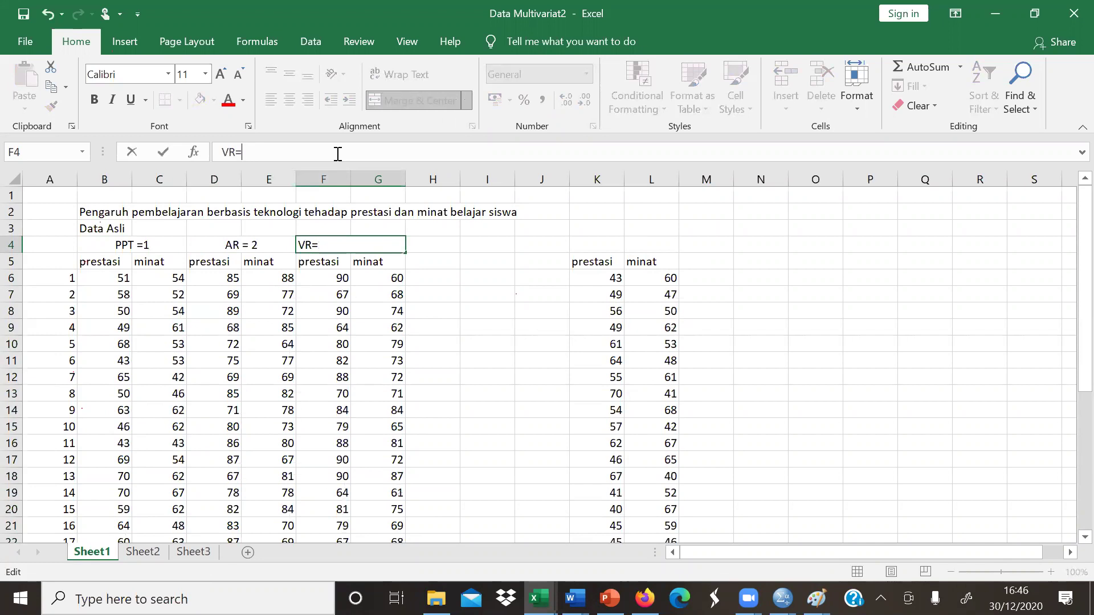
Add the header "Teknologi" in M5 beside the copied columns and enter code 1 in M6
left_click(694, 264)
type("Te")
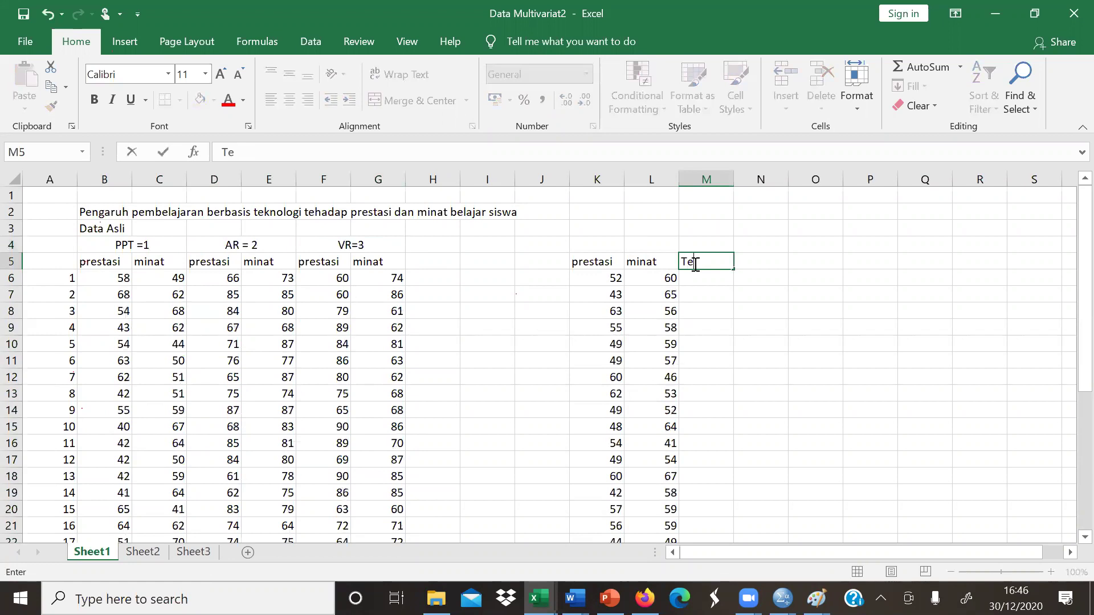
type("knologi")
key("Return")
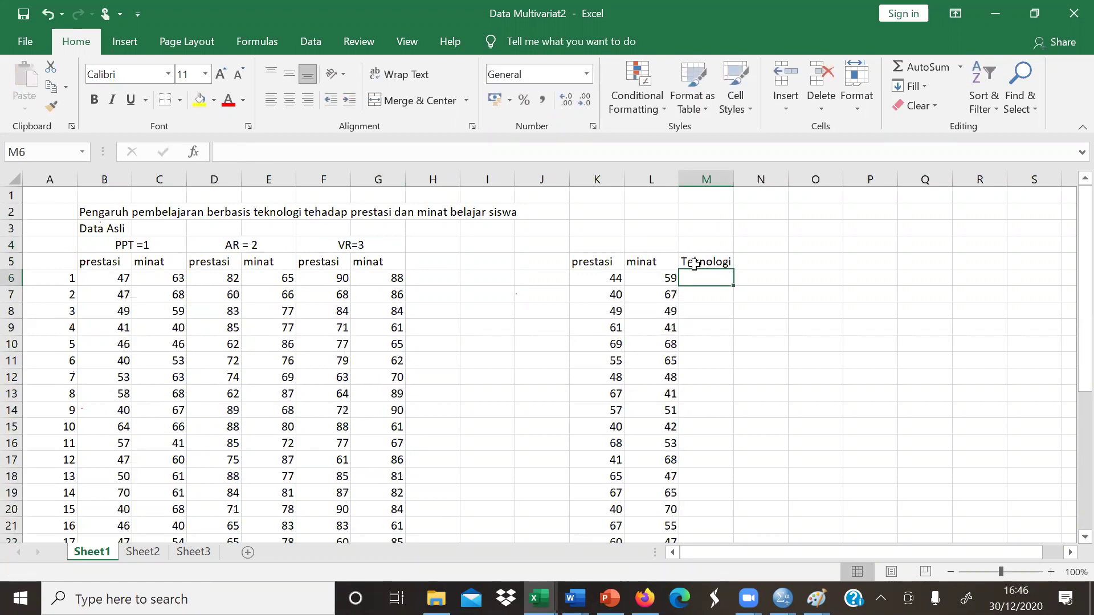
type("1")
key("Return")
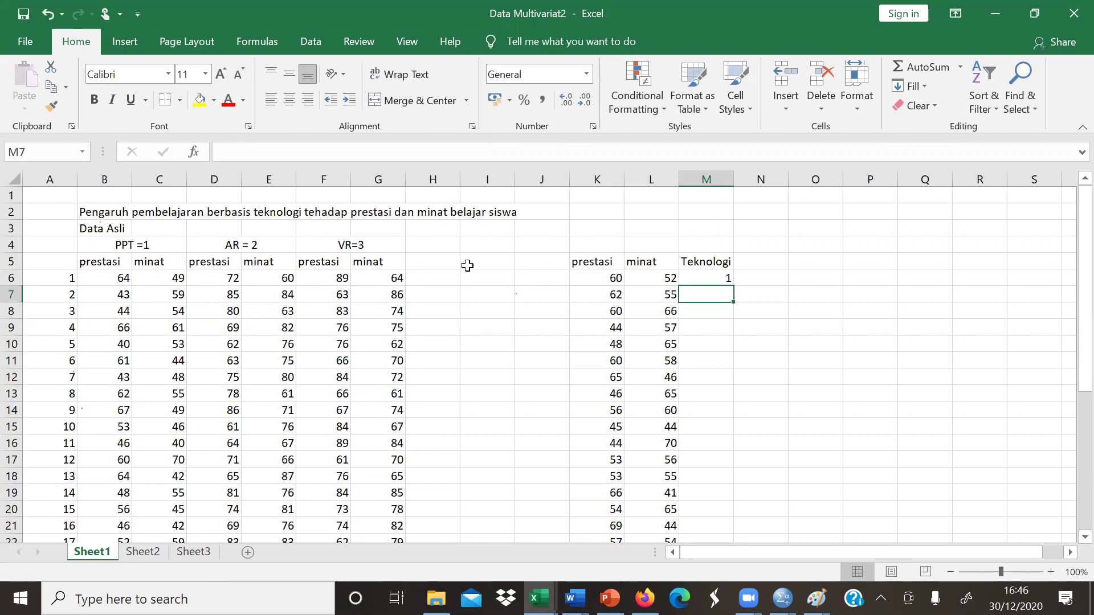
Copy the whole Data Multivariat2 sheet and paste it as values into a new blank workbook starting at A1
key("ctrl+a")
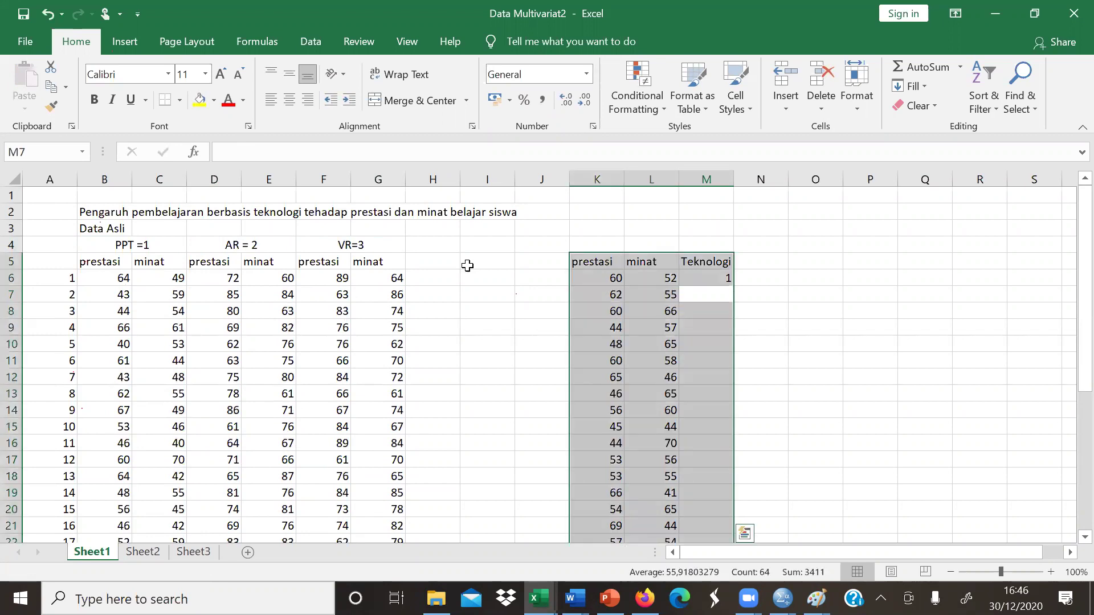
key("ctrl+a")
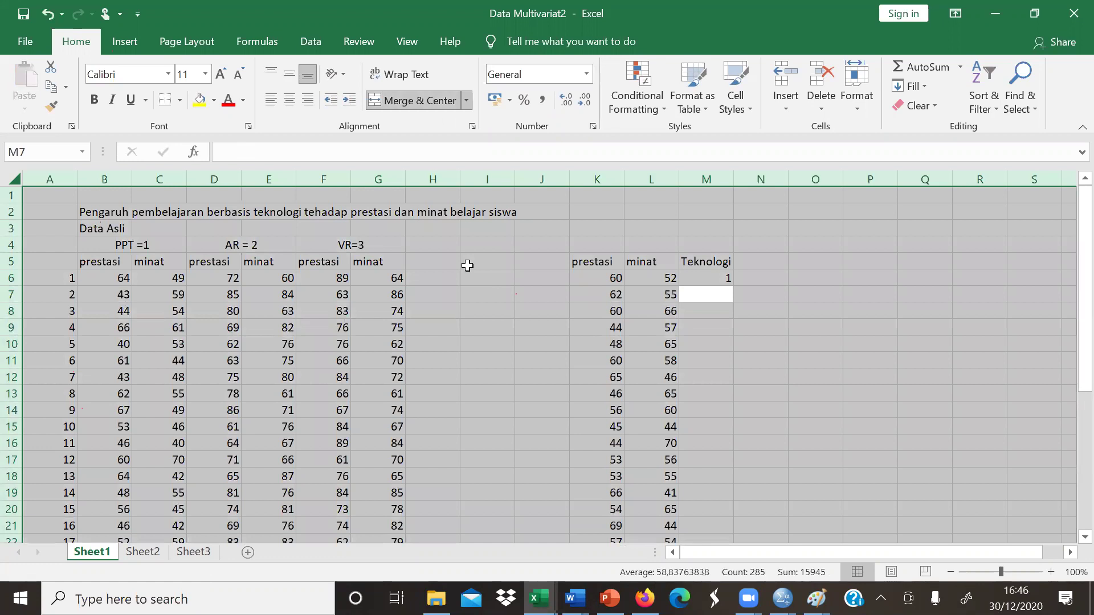
key("ctrl+c")
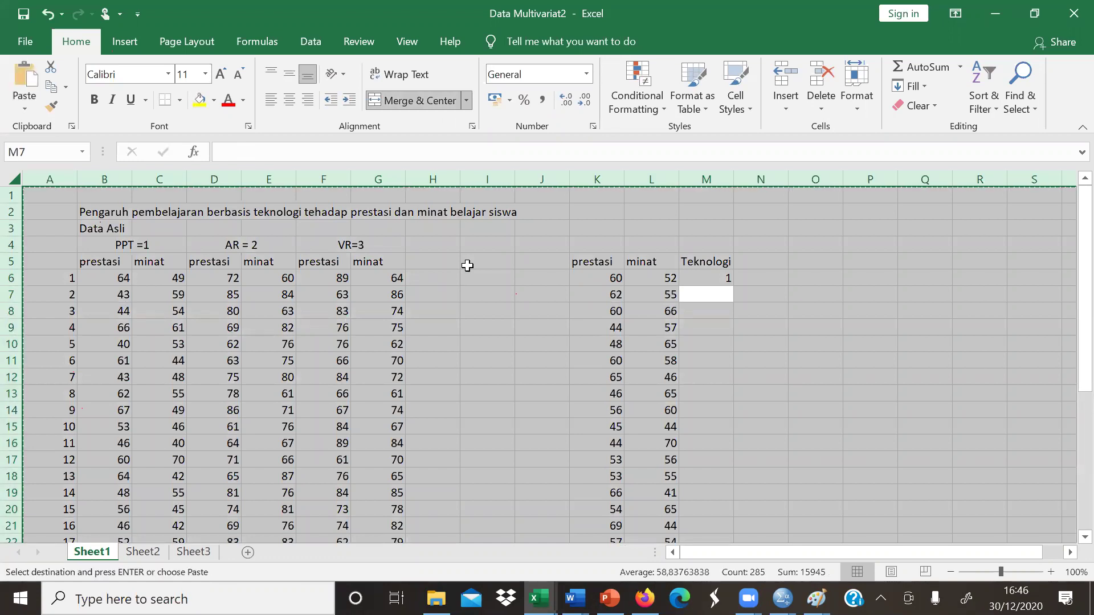
left_click(26, 44)
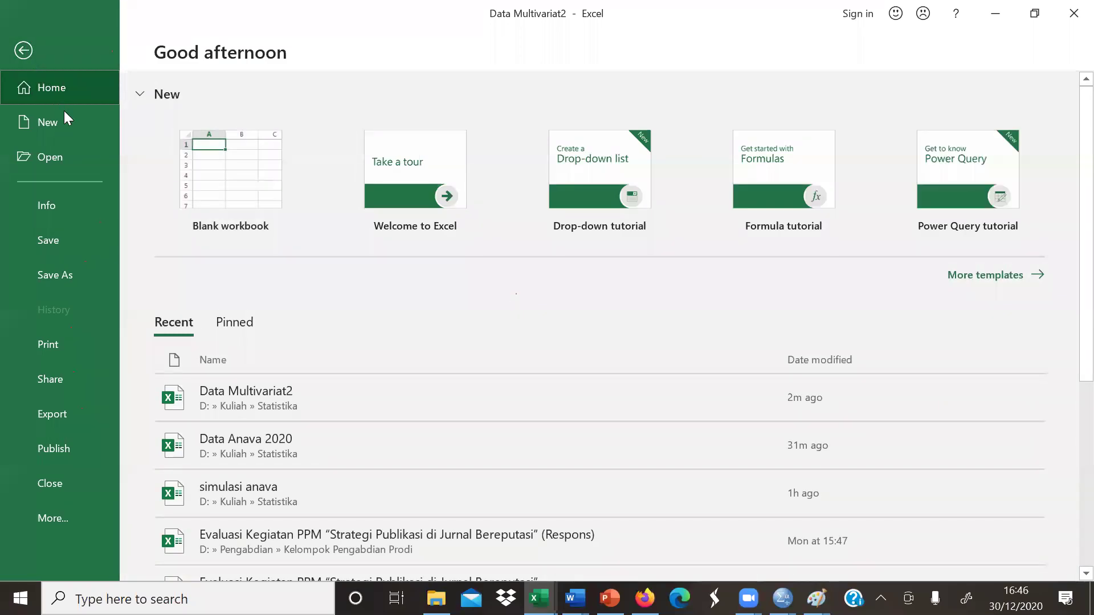
left_click(209, 167)
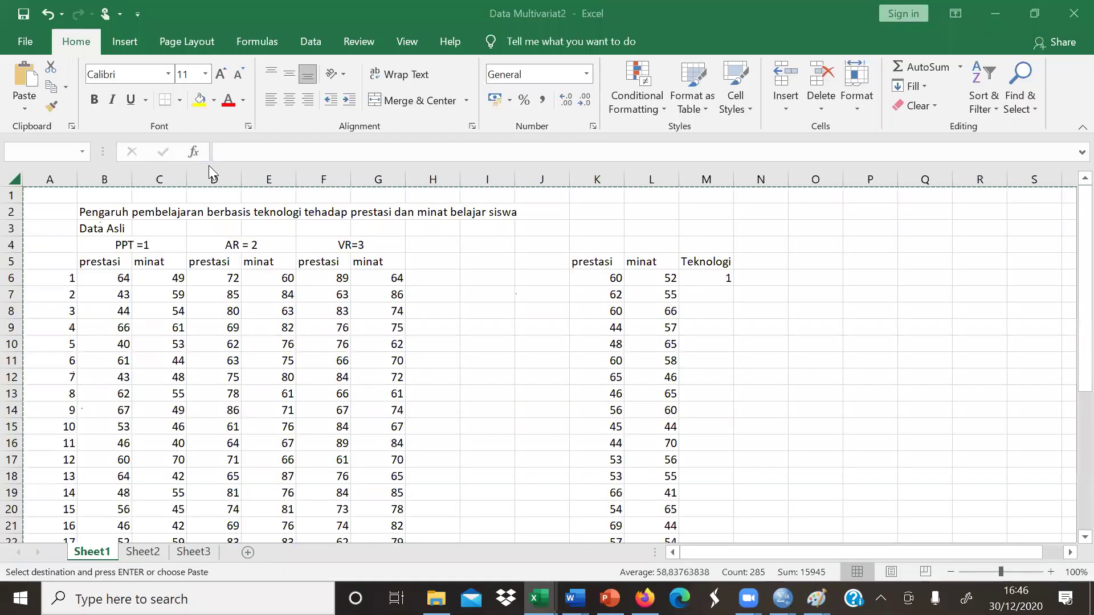
right_click(56, 197)
left_click(116, 262)
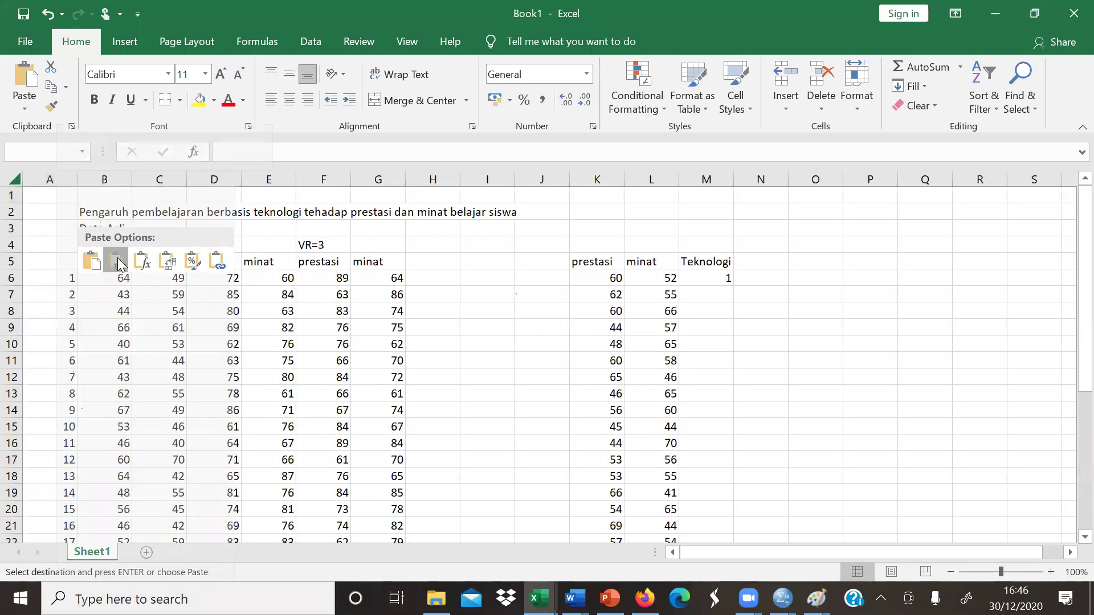
left_click(445, 392)
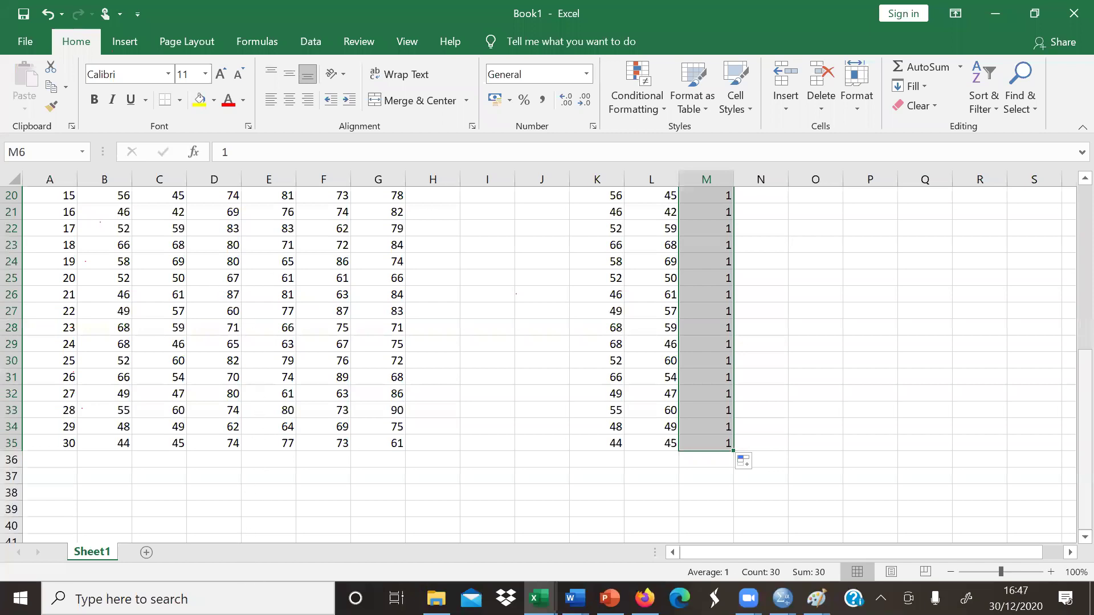
Copy the AR group's prestasi and minat scores, D6:E35, below the PPT scores starting at K36
key("ctrl+z")
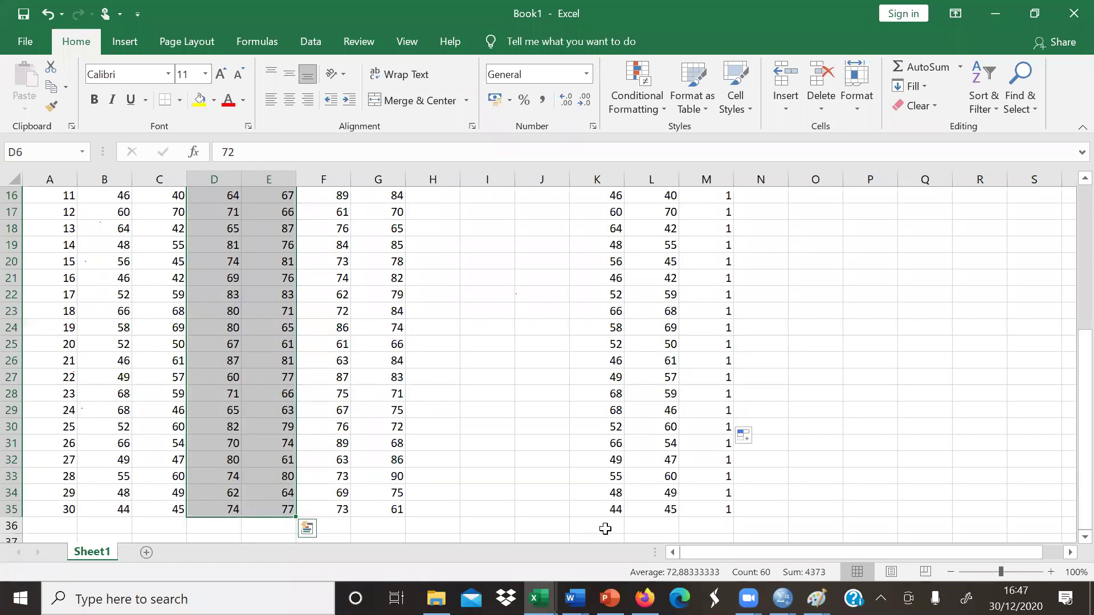
key("ctrl+c")
left_click(765, 521)
left_click(711, 532)
left_click(710, 532)
key("Escape")
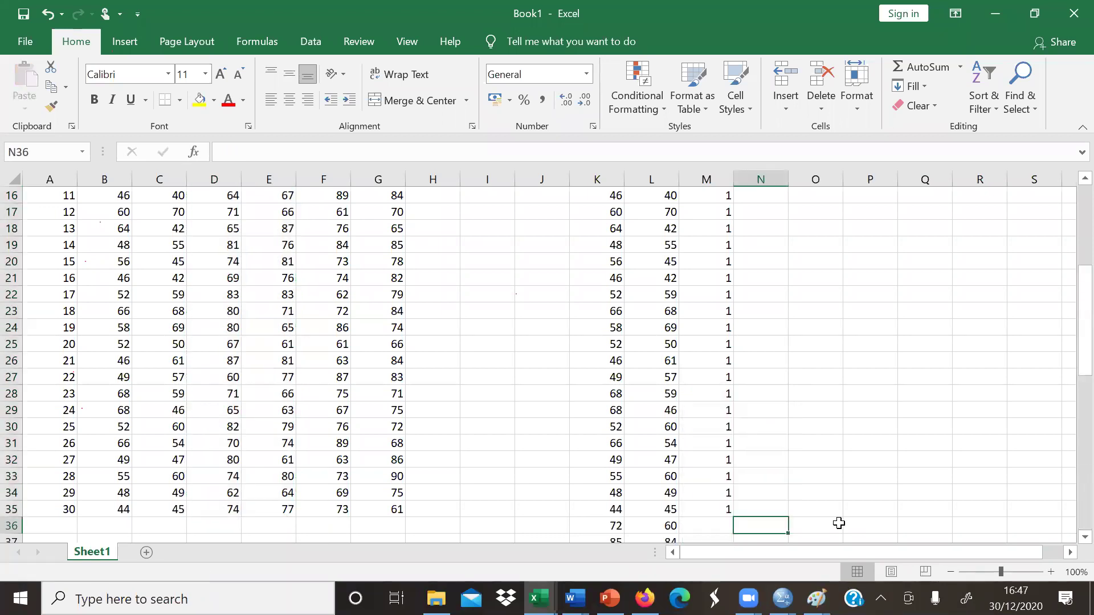
Enter Teknologi code 2 for all the AR rows, M36:M65
key("Left")
type("2")
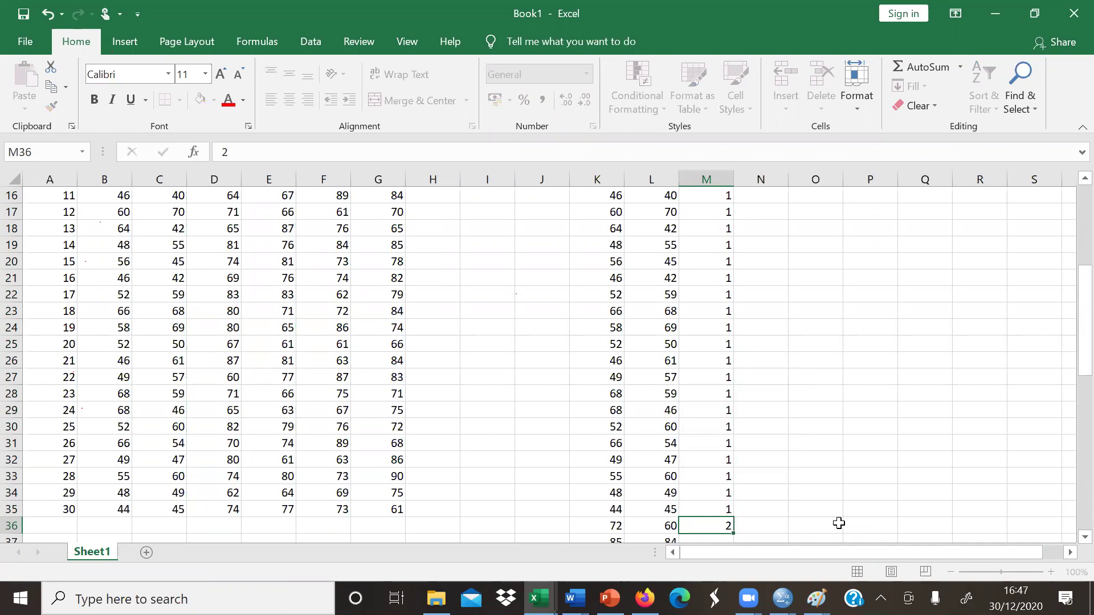
key("Return")
type("2")
key("ctrl+Return")
key("ctrl+c")
key("Down")
key("shift+Page_Down")
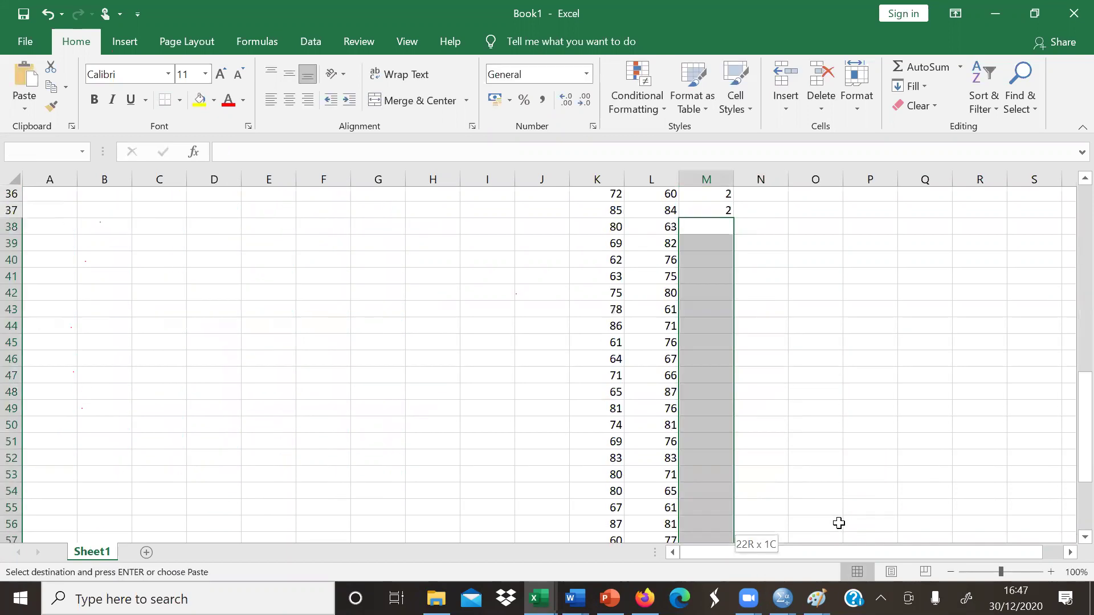
key("shift+Page_Down")
key("shift+Up")
key("shift+Up")
key("shift+Up")
key("shift+Up")
key("shift+Up")
key("shift+Up")
key("shift+Up")
key("shift+Up")
key("shift+Up")
key("shift+Up")
key("shift+Up")
key("shift+Up")
key("shift+Up")
key("shift+Up")
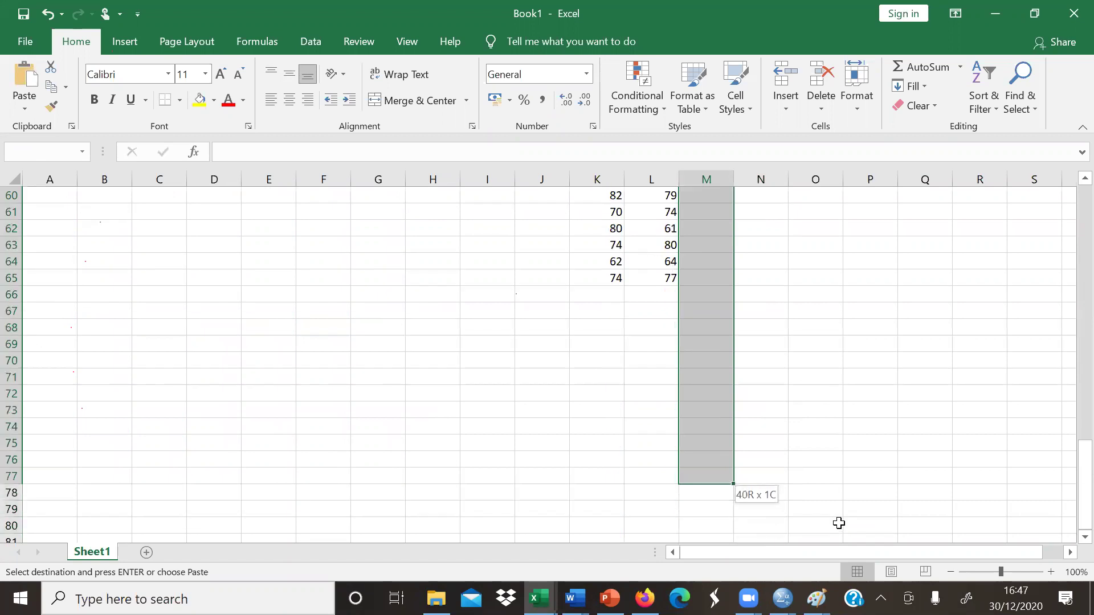
key("ctrl+v")
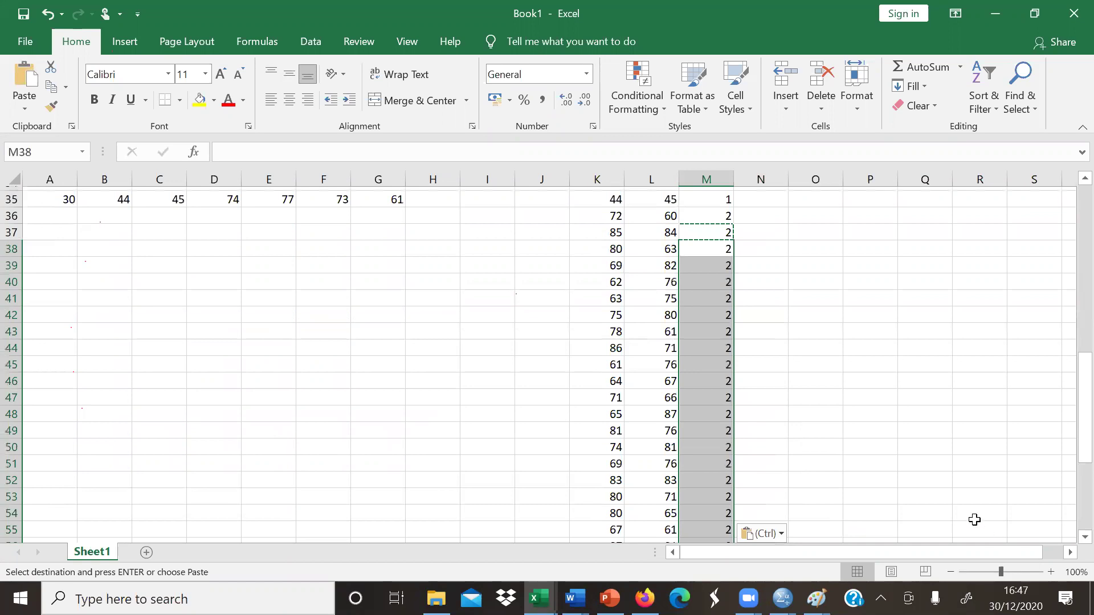
scroll(963, 510, "up", 2)
left_click(925, 510)
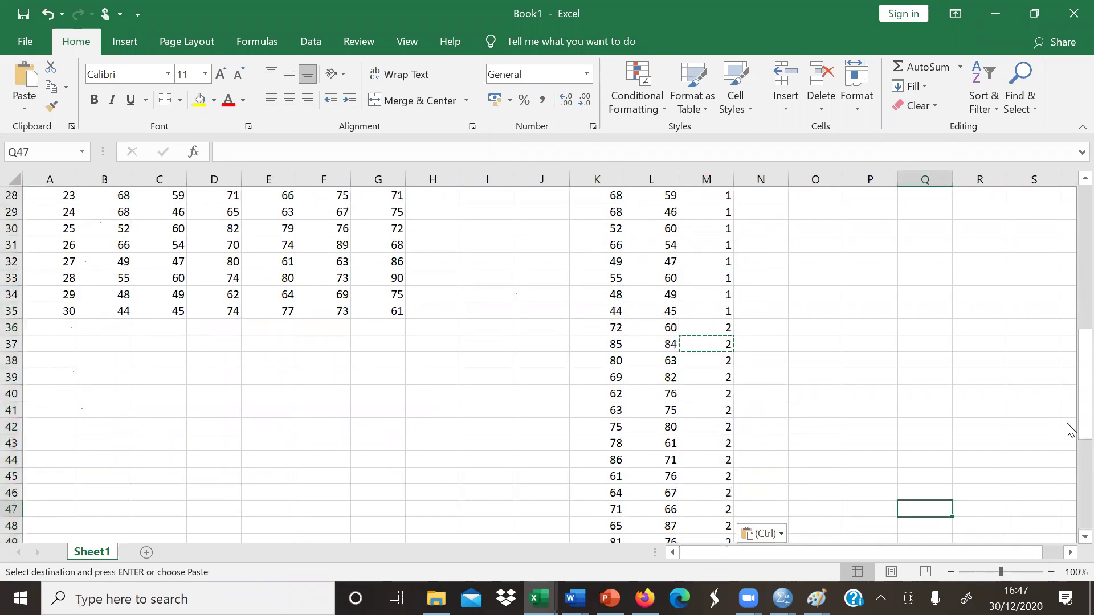
Copy the VR group's prestasi and minat scores, F6:G35, below the AR scores starting at K66
scroll(1071, 285, "up", 9)
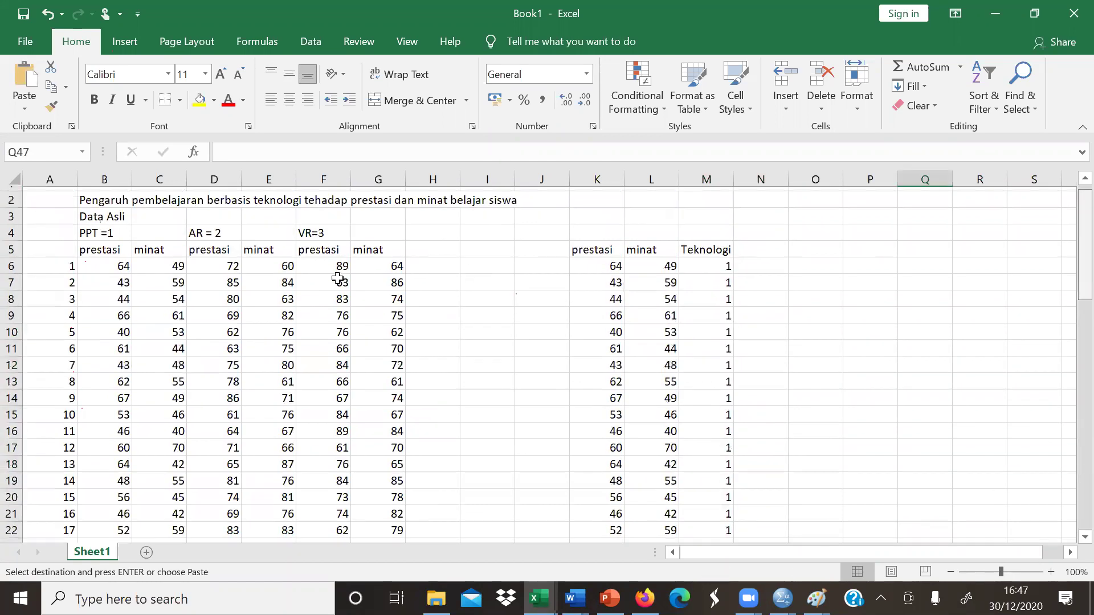
left_click_drag(336, 266, 334, 410)
key("Escape")
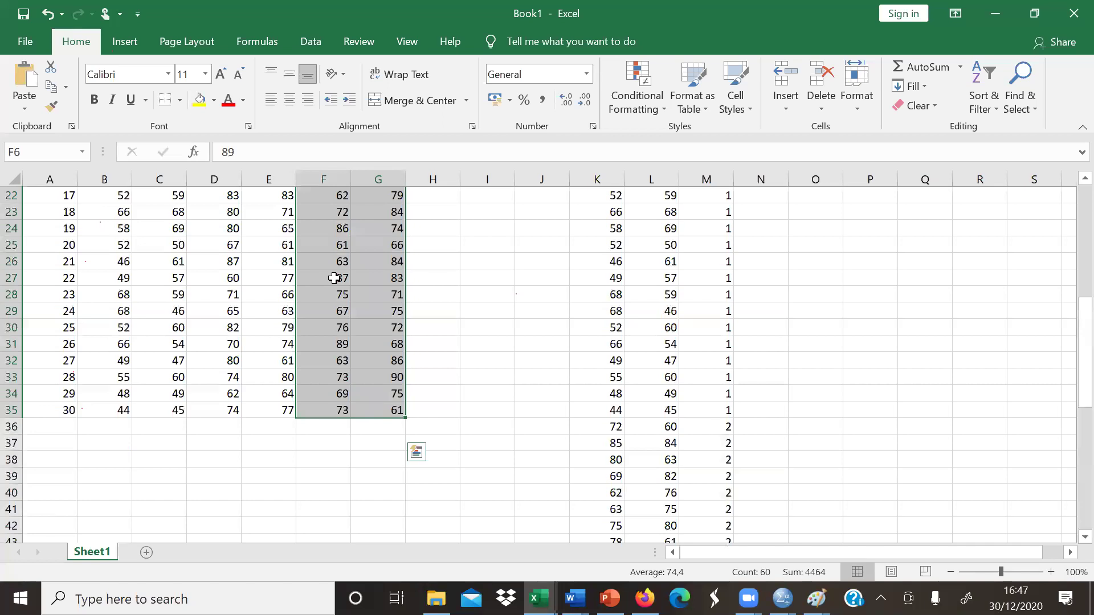
key("ctrl+c")
scroll(1069, 389, "down", 8)
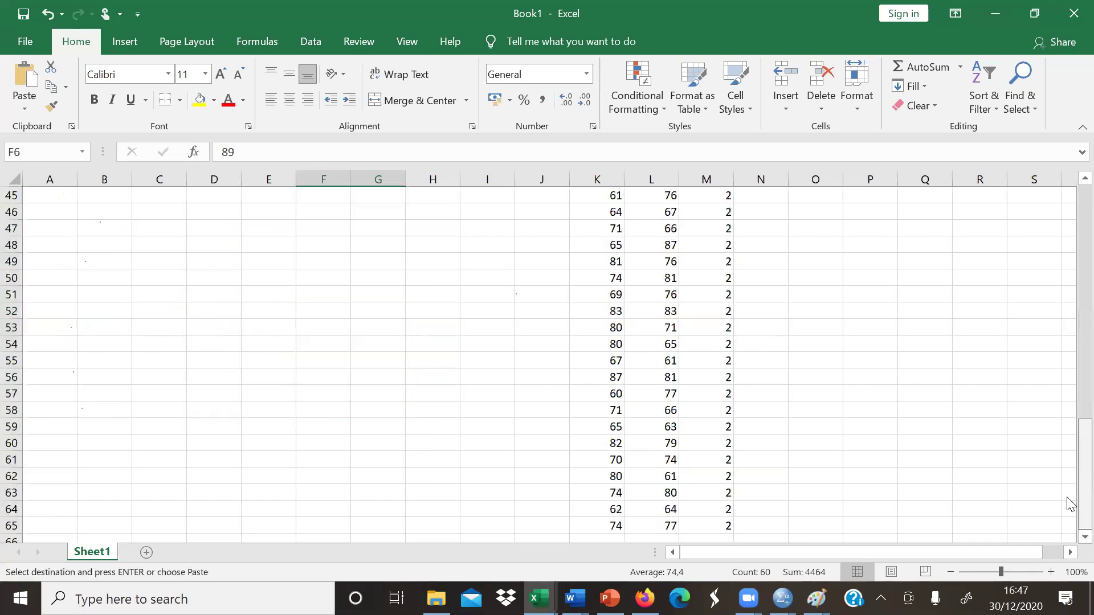
scroll(1069, 538, "down", 2)
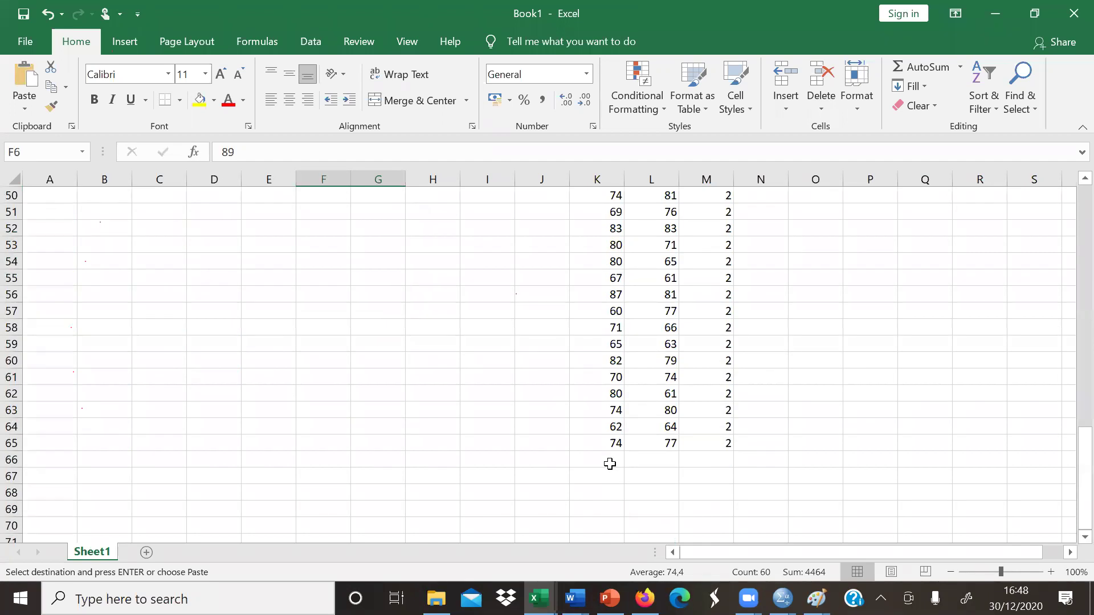
left_click(610, 463)
key("ctrl+v")
Enter Teknologi code 3 for all the VR rows, M66:M95
left_click(729, 466)
type("3")
key("Return")
left_click(730, 466)
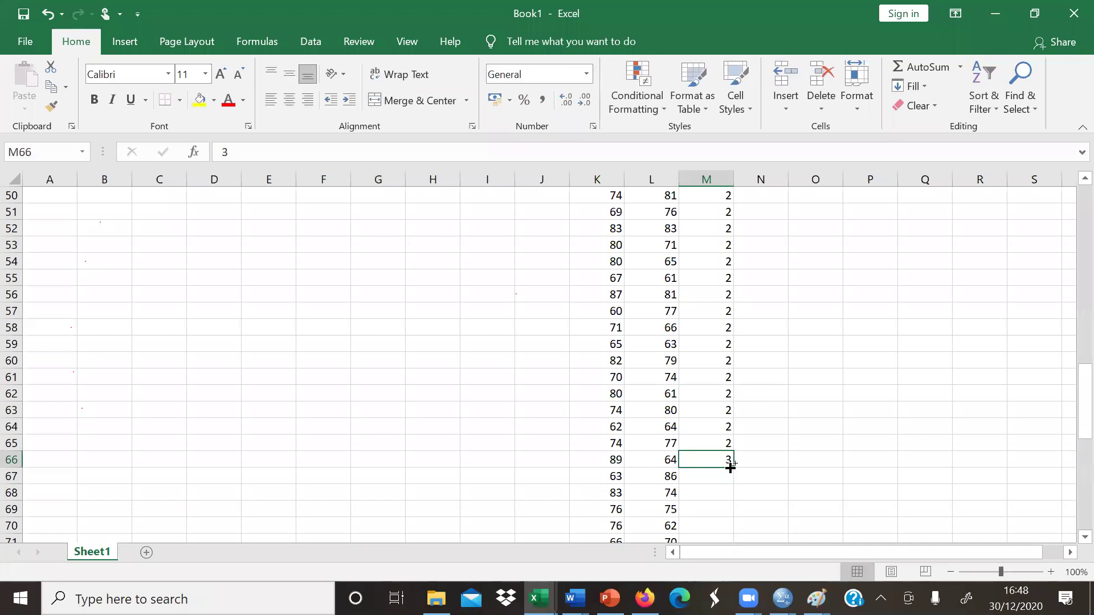
key("ctrl+c")
left_click_drag(730, 469, 729, 467)
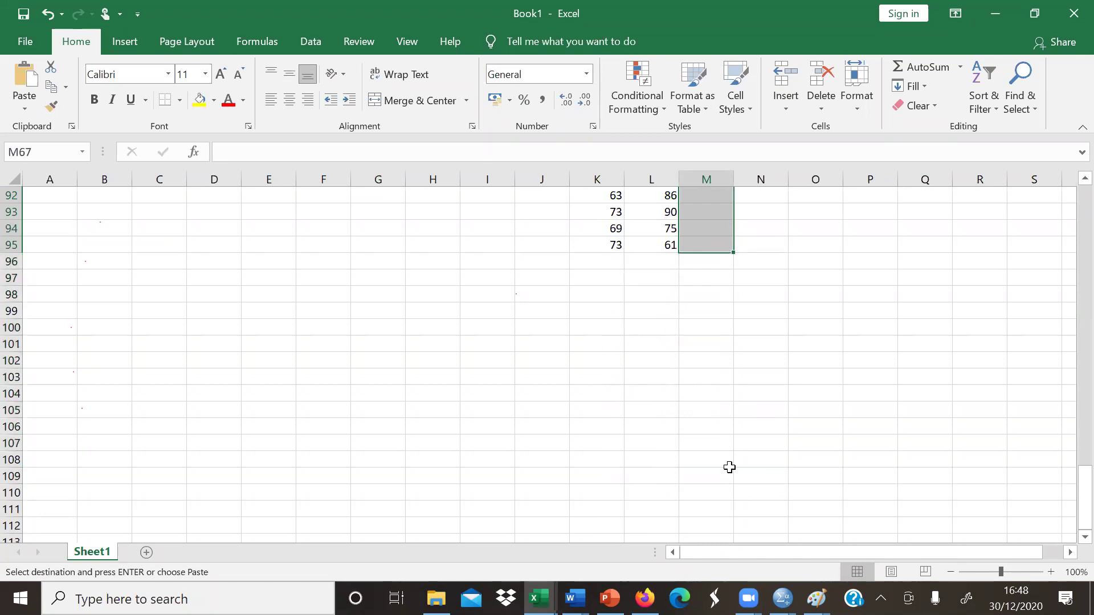
scroll(729, 467, "up", 2)
key("ctrl+v")
scroll(729, 467, "up", 10)
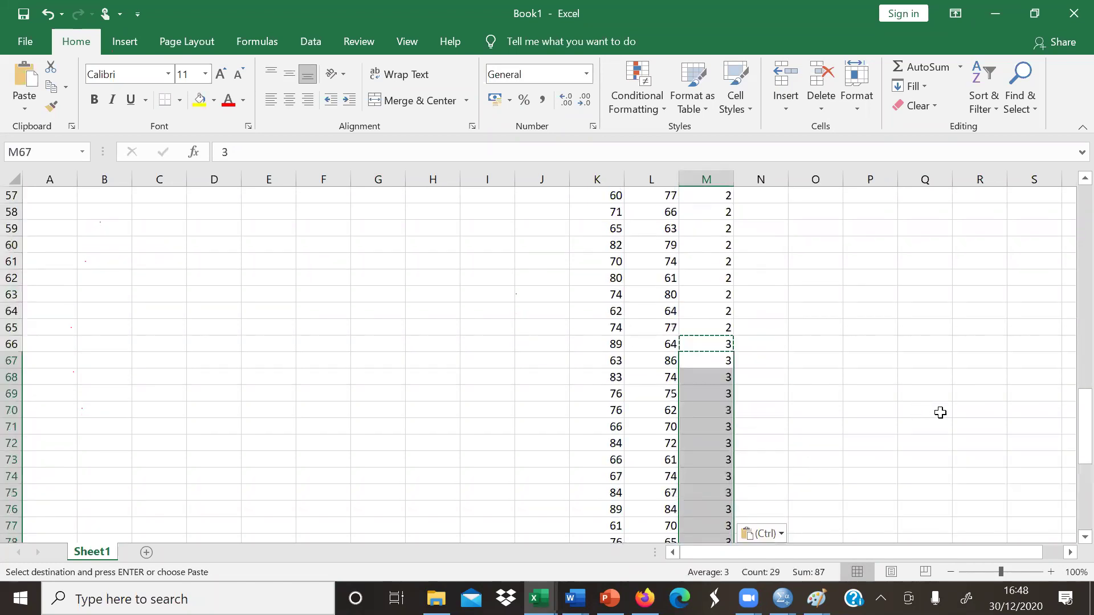
left_click(941, 410)
left_click_drag(1070, 445, 1071, 182)
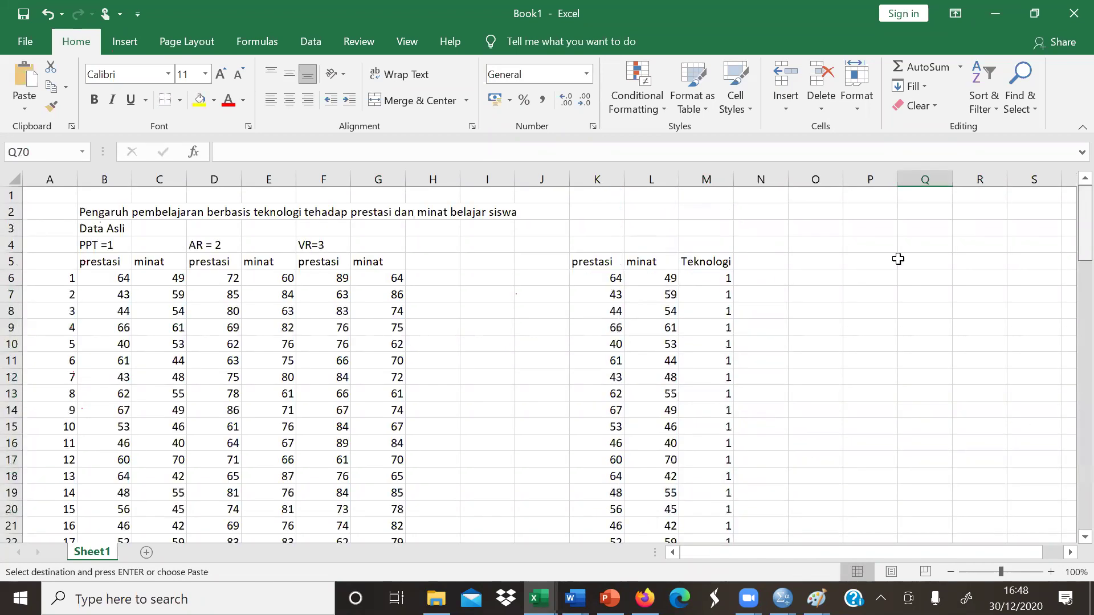
Save the new workbook in the Statistika folder as "Data Manova 2020"
key("ctrl+s")
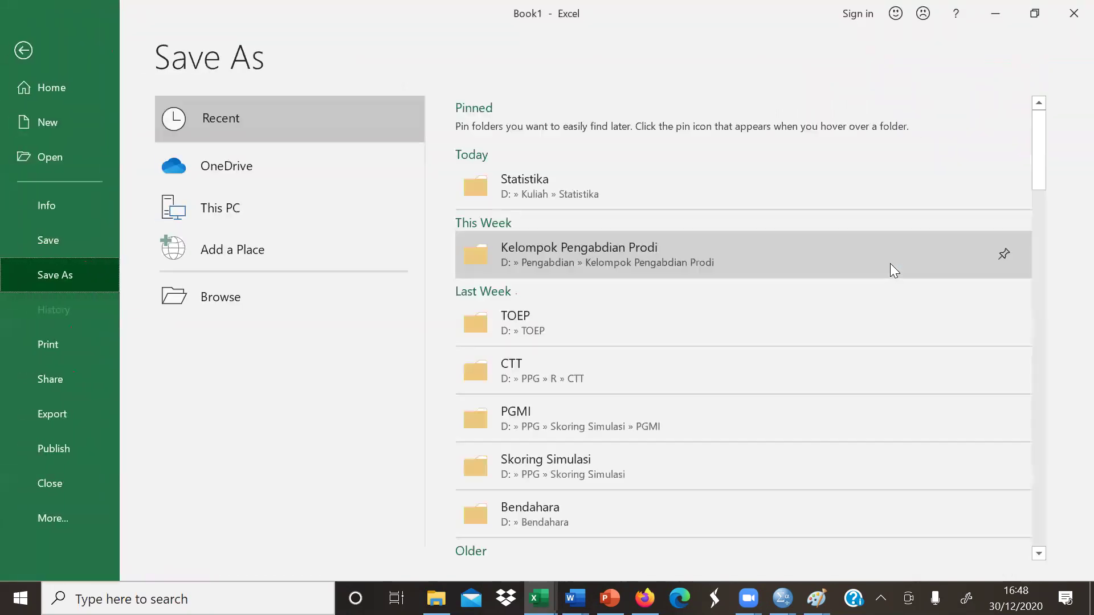
left_click(548, 183)
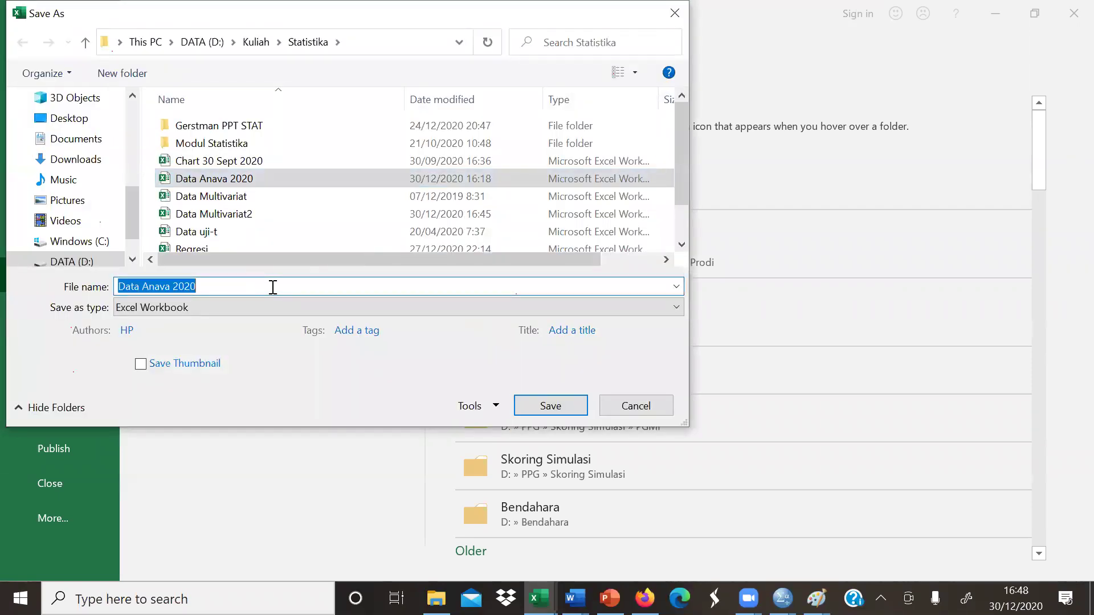
left_click(147, 287)
key("shift+Left")
type("Ma")
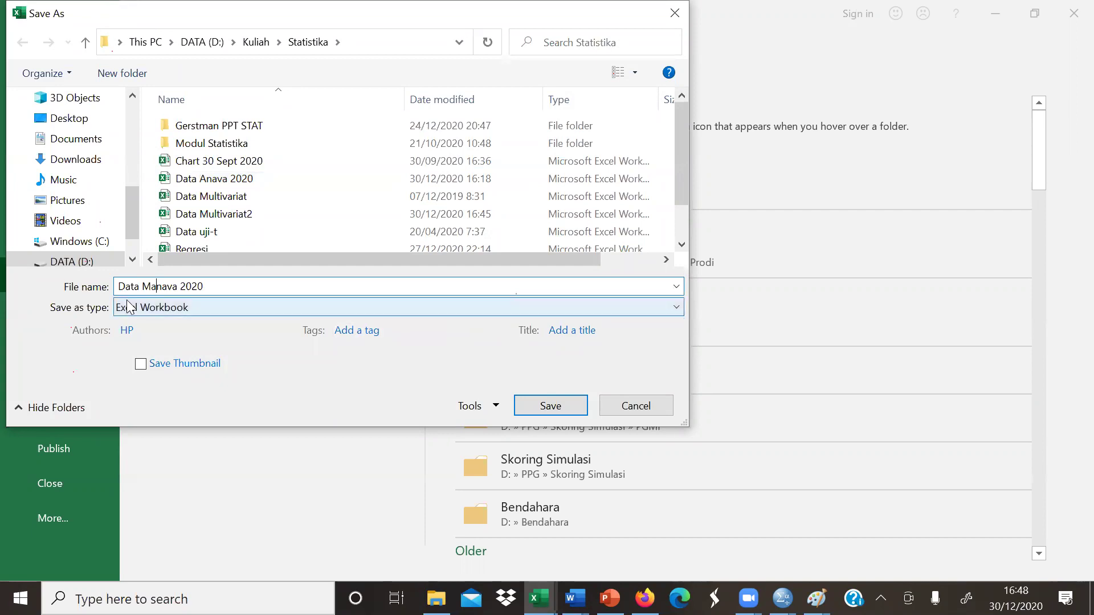
key("Return")
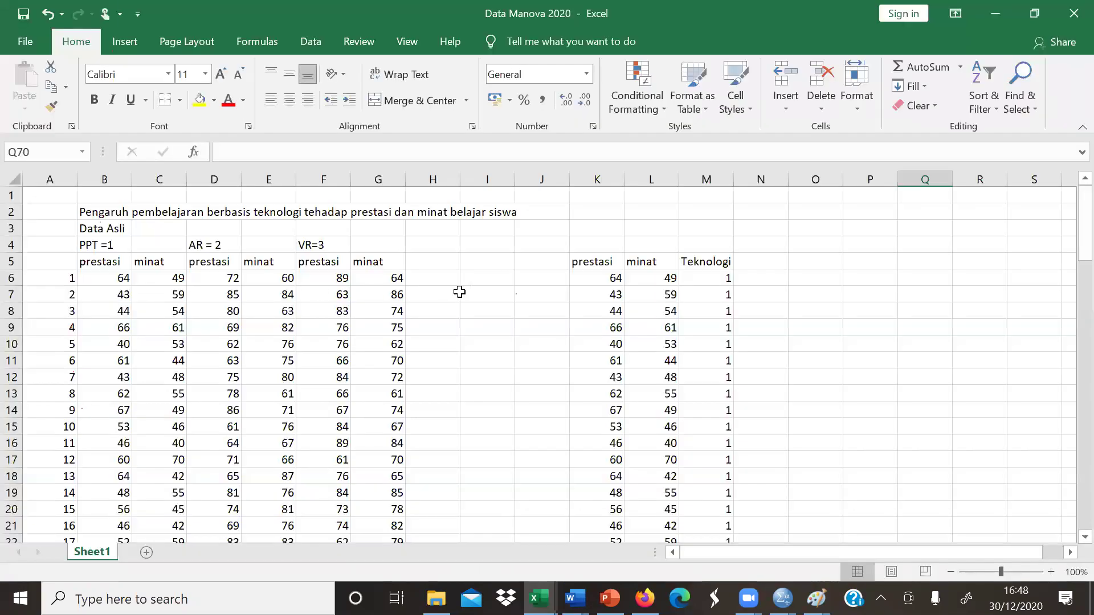
left_click(807, 277)
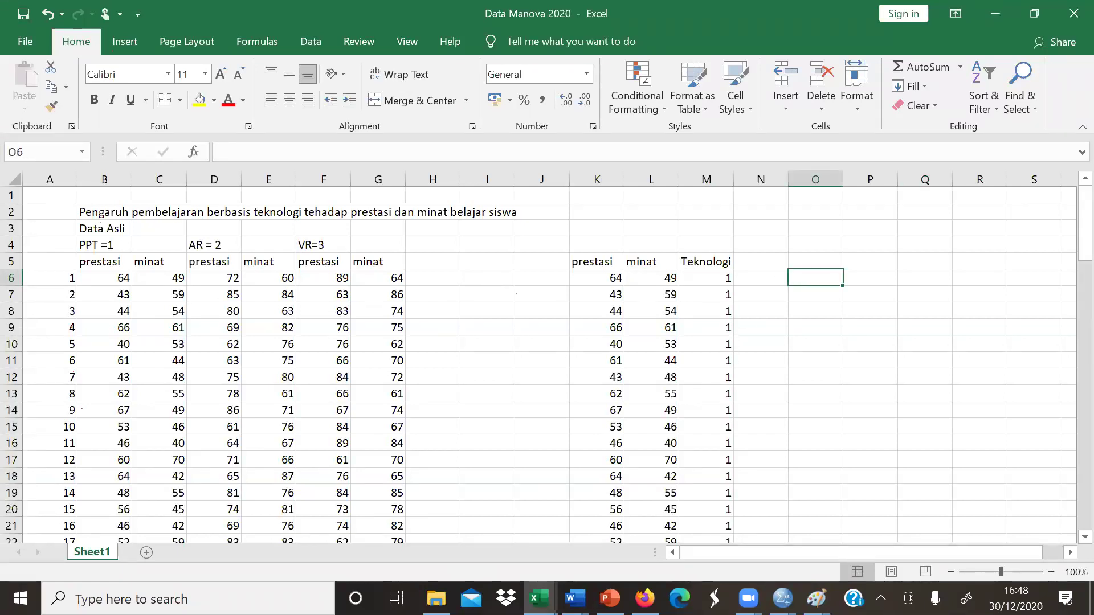
Switch to the SPSS Statistics Data Editor and create a new empty dataset
mouse_move(781, 597)
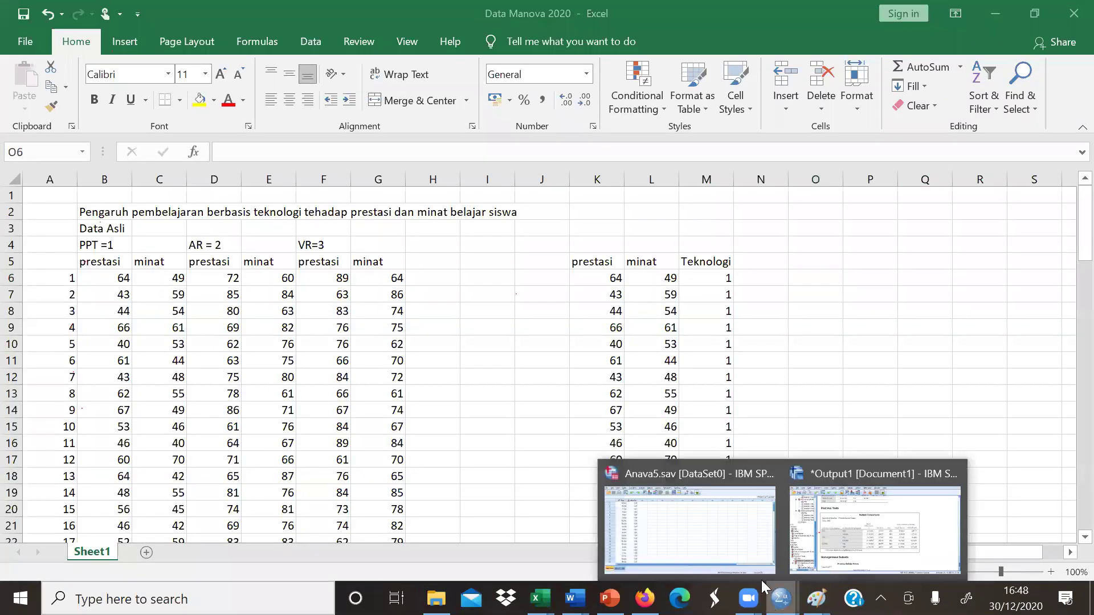
left_click(725, 546)
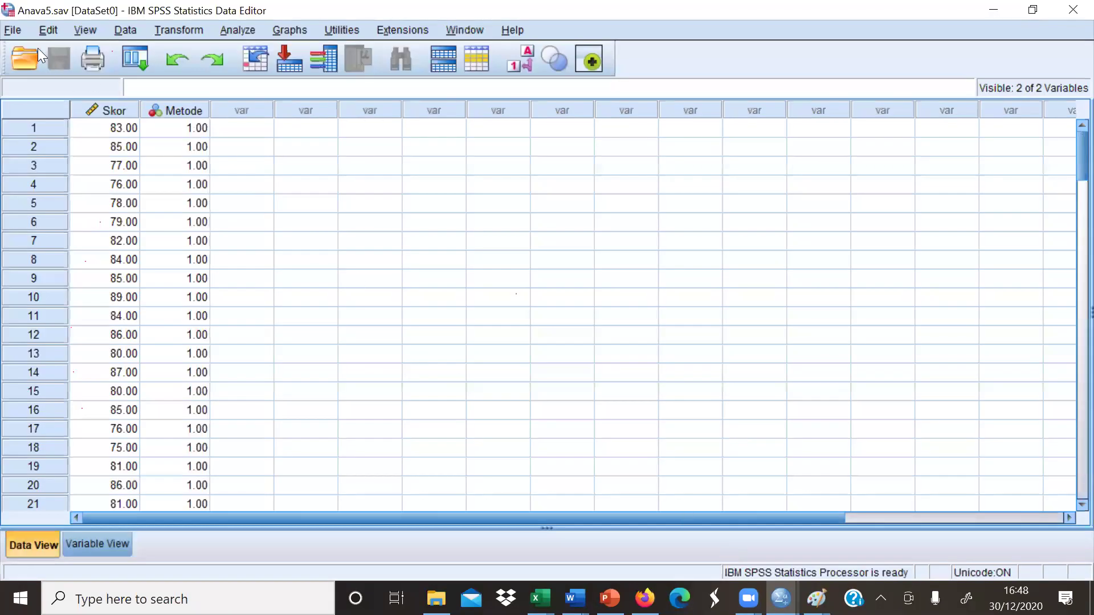
left_click(13, 30)
mouse_move(48, 30)
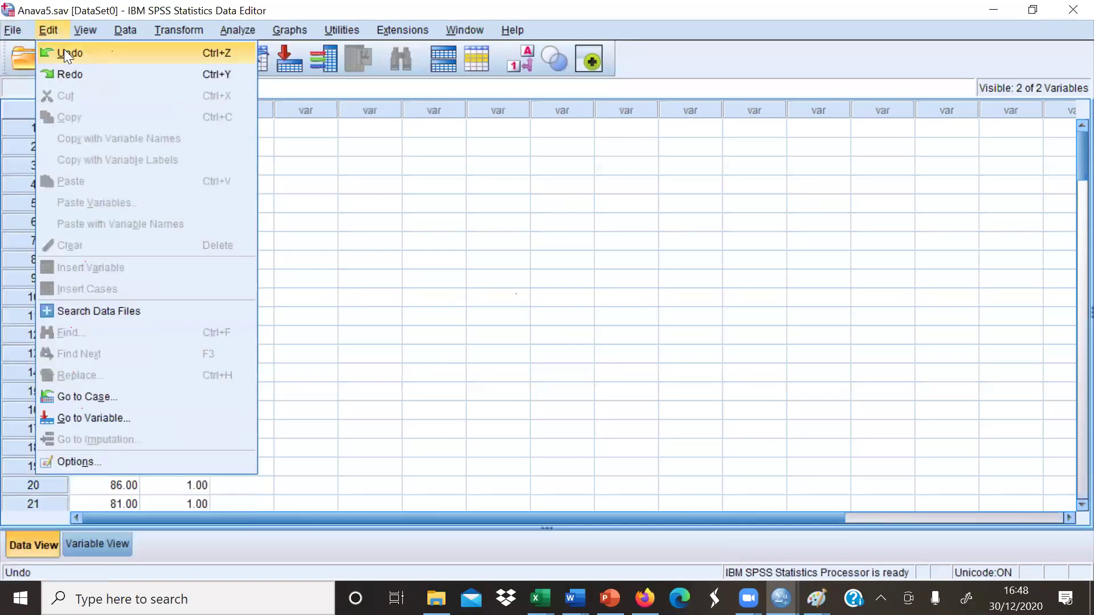
mouse_move(193, 43)
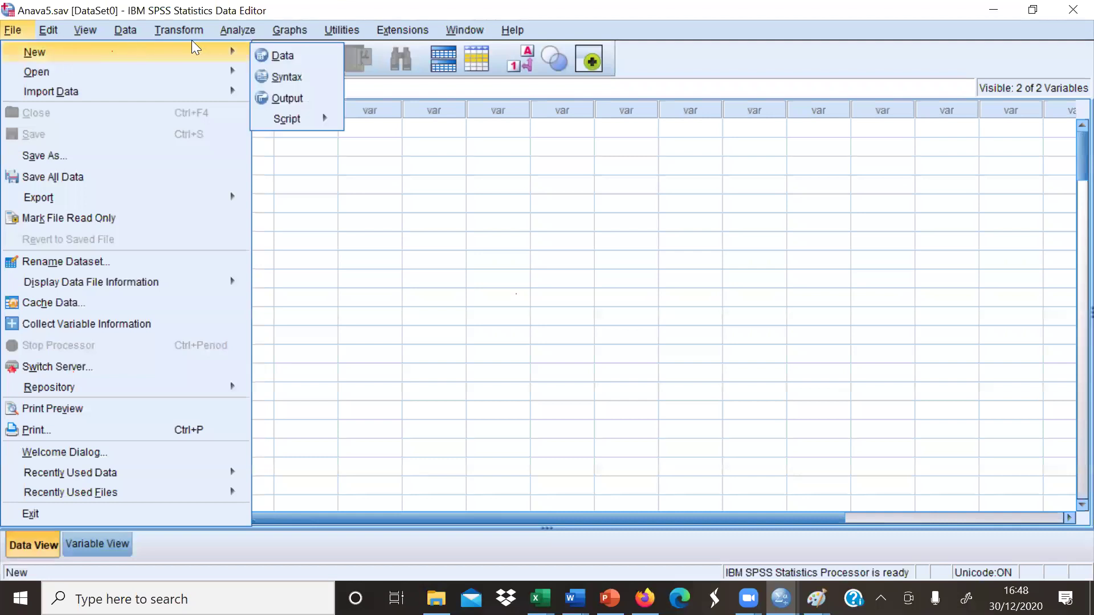
left_click(282, 49)
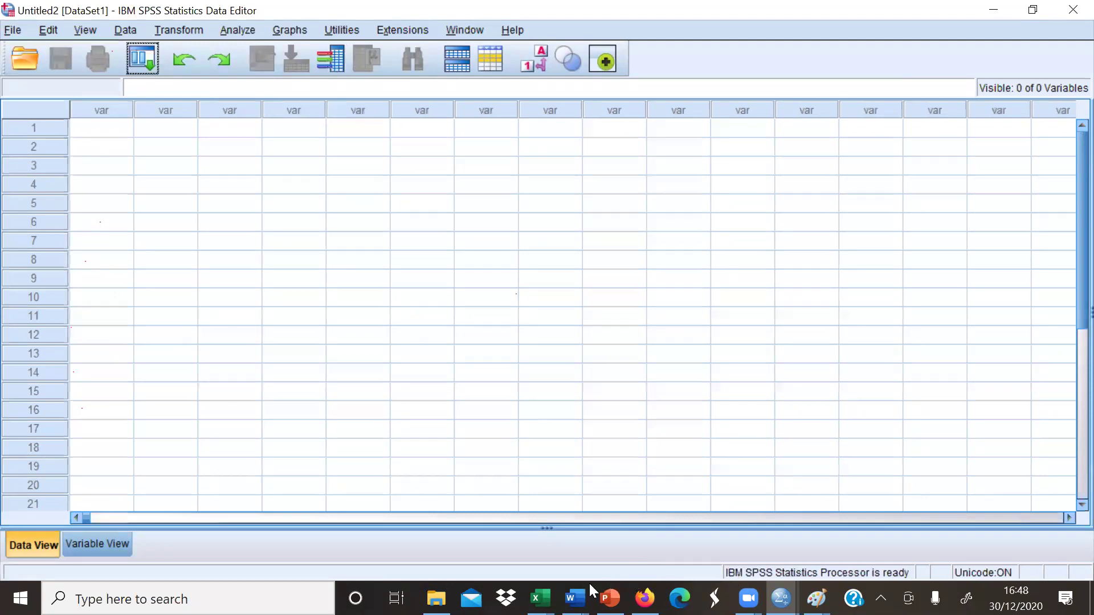
Switch to the Data Manova 2020 workbook in Excel and copy the stacked prestasi, minat and Teknologi data, K6:M95
mouse_move(539, 599)
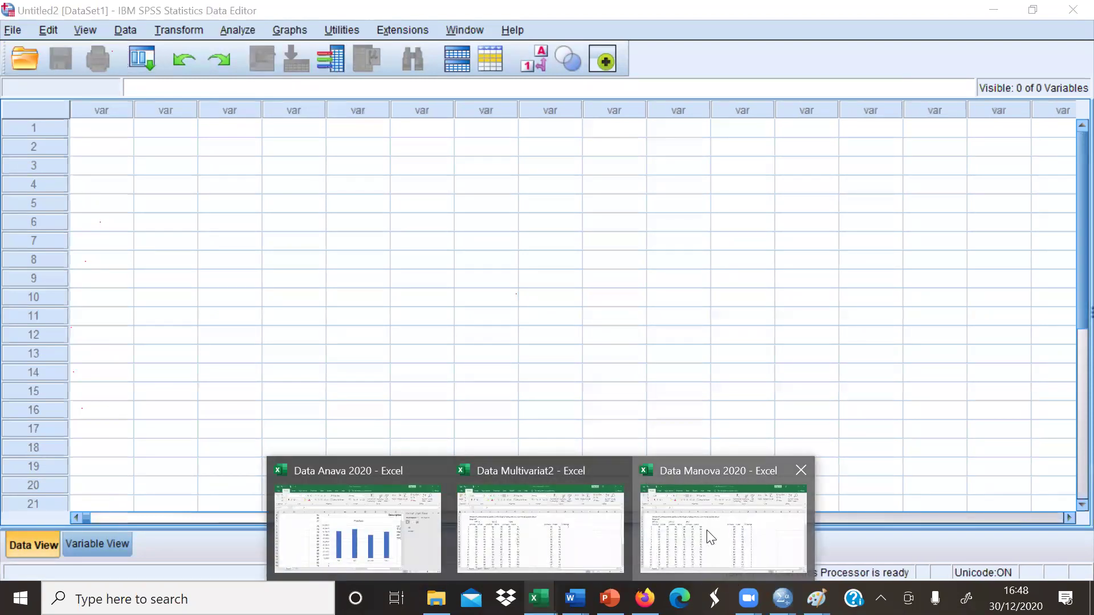
left_click(708, 532)
left_click_drag(606, 279, 707, 278)
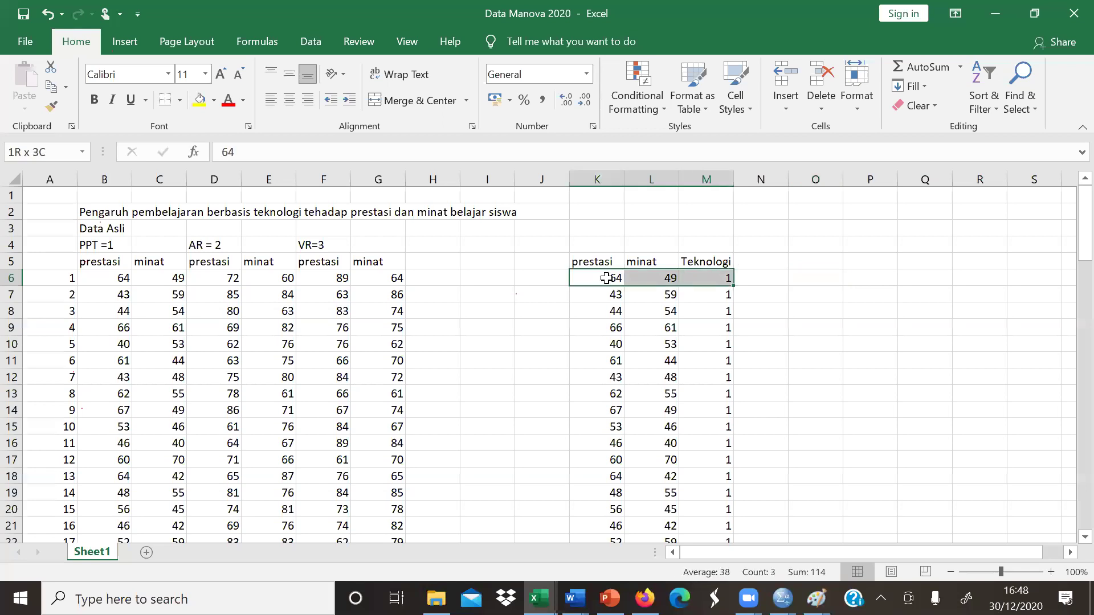
scroll(605, 278, "down", 7)
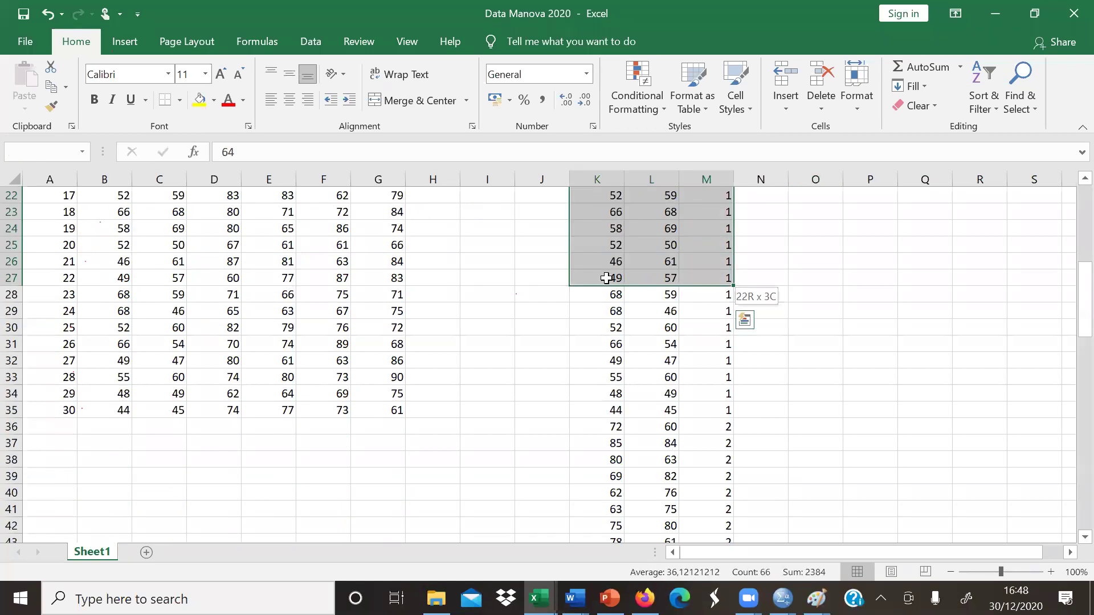
scroll(605, 278, "down", 20)
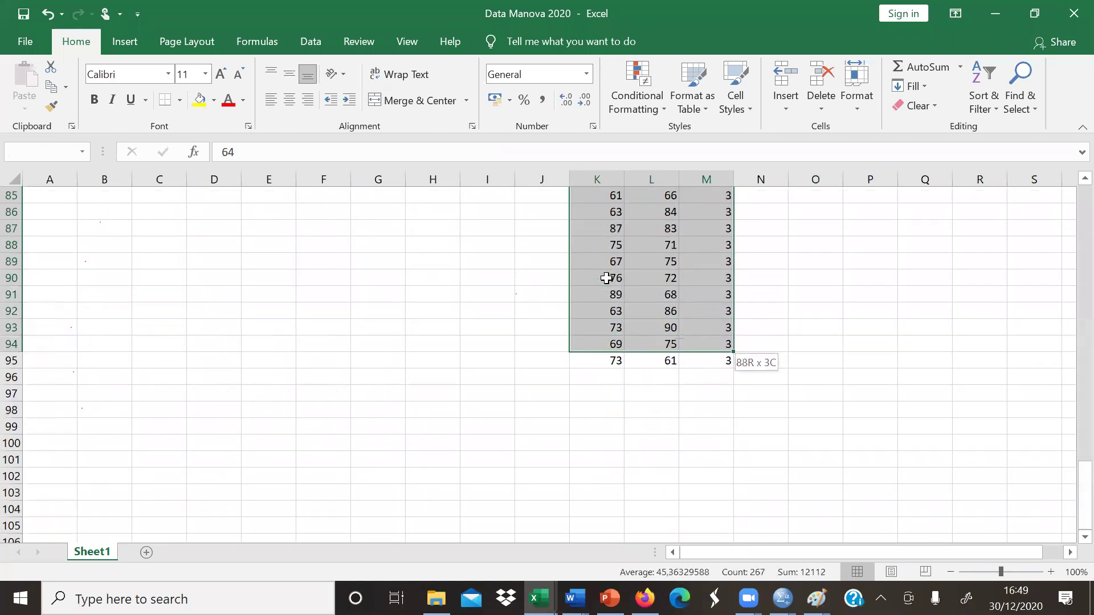
left_click_drag(606, 278, 606, 278)
key("ctrl+c")
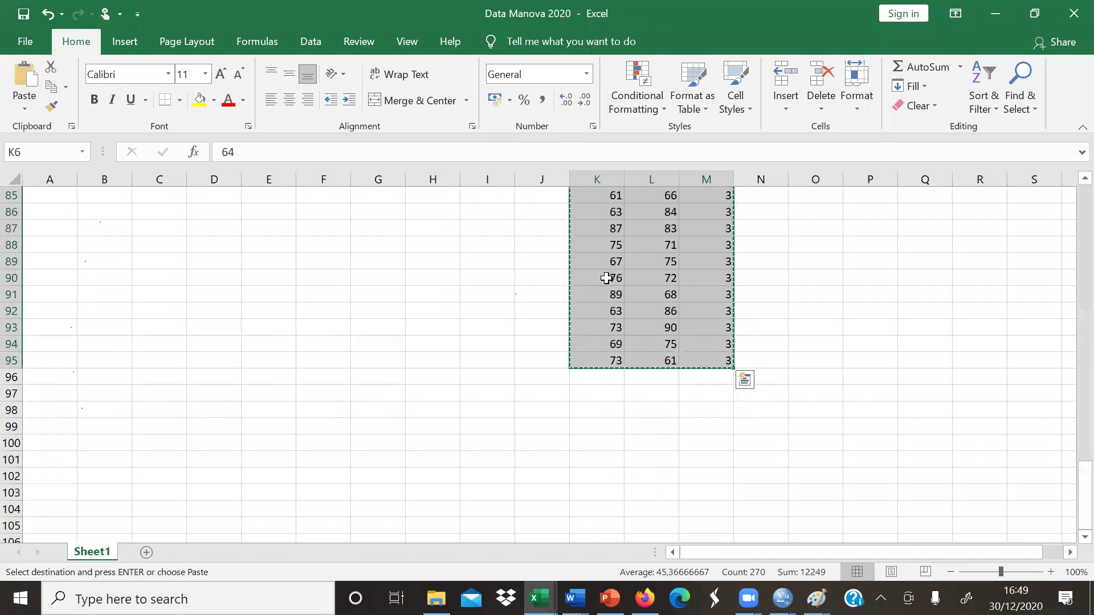
Switch to the empty Untitled2 dataset in SPSS and paste the copied data starting at row 1 of the first column
mouse_move(781, 598)
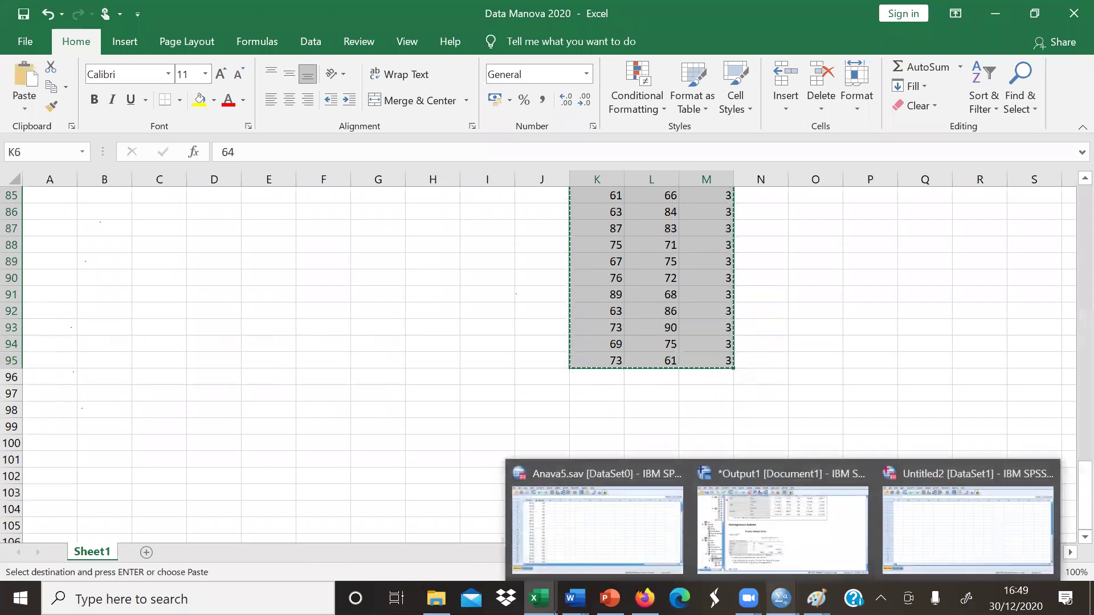
left_click(935, 540)
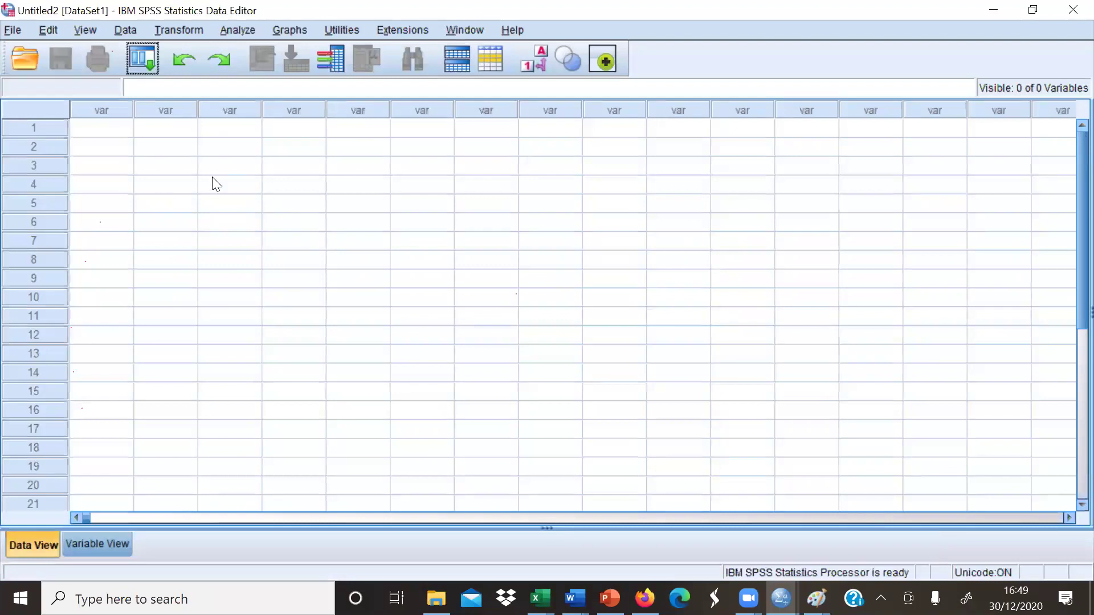
left_click(107, 131)
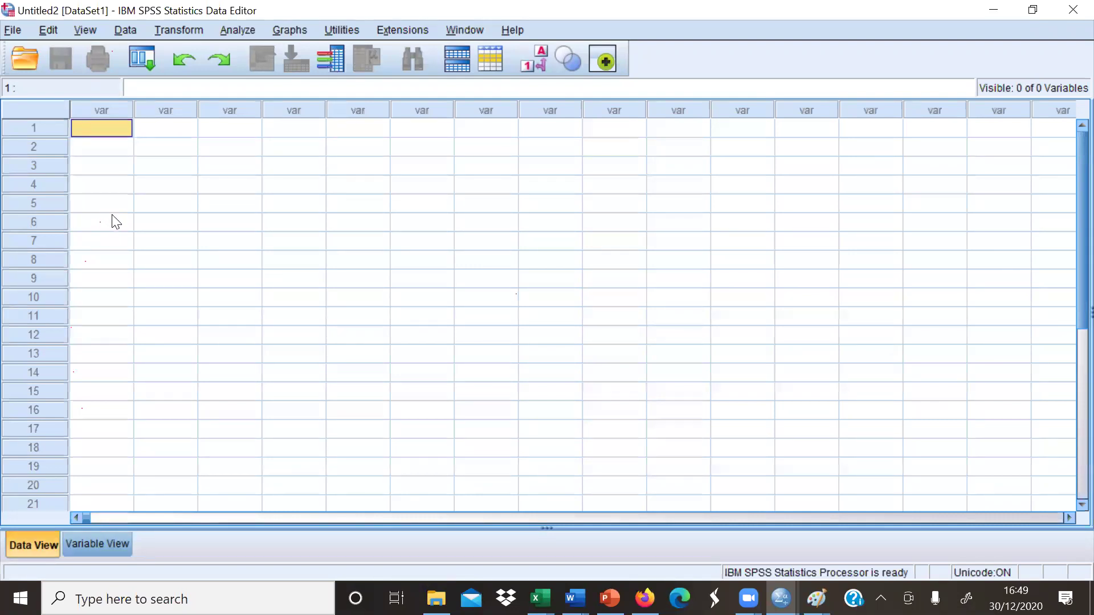
left_click(114, 150)
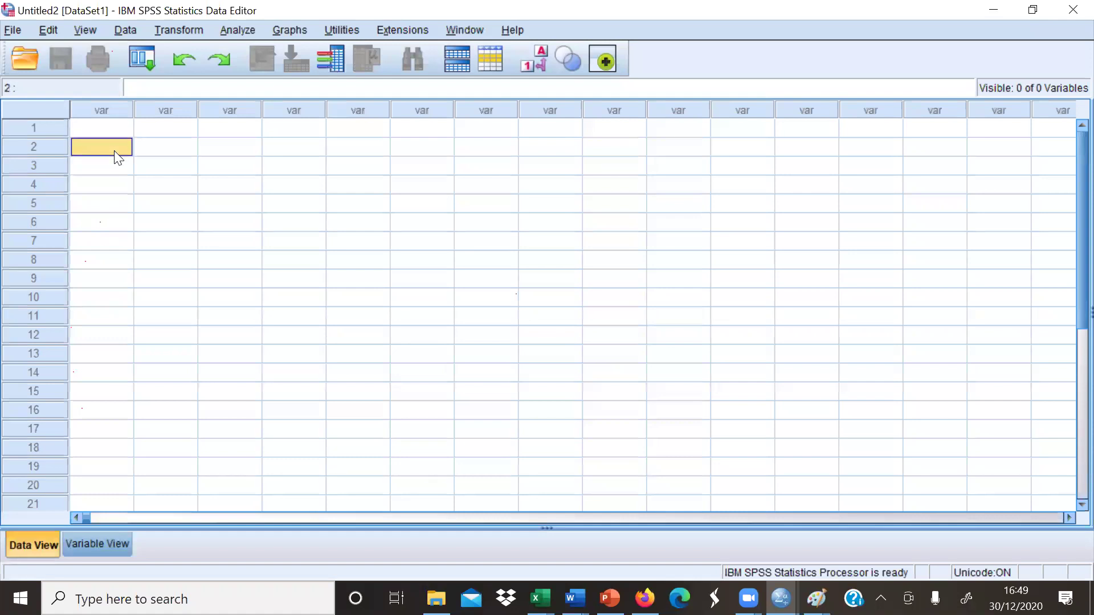
left_click(114, 128)
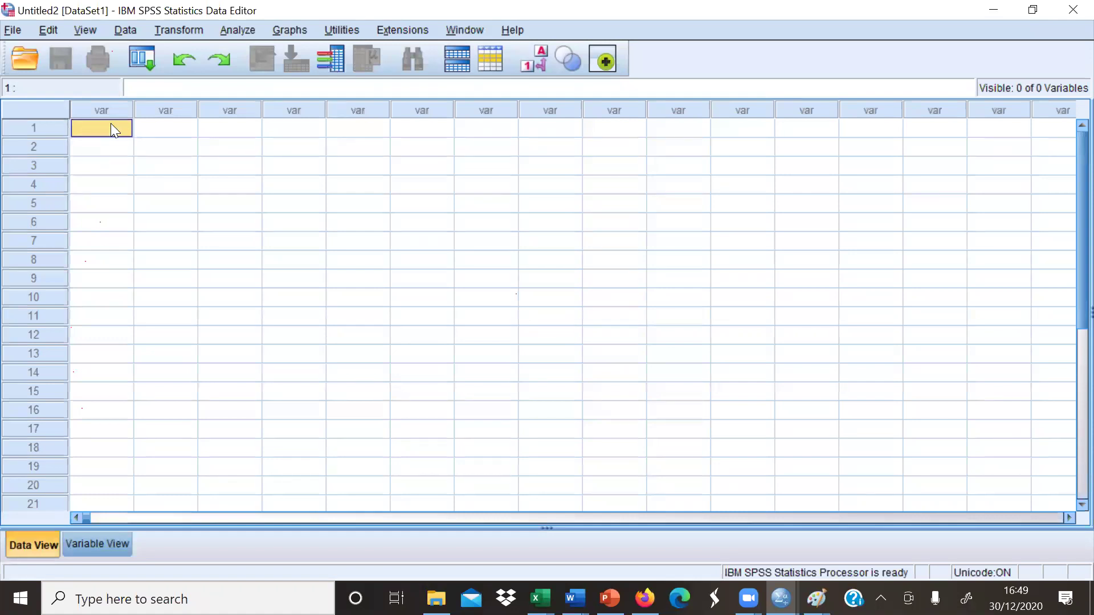
right_click(112, 129)
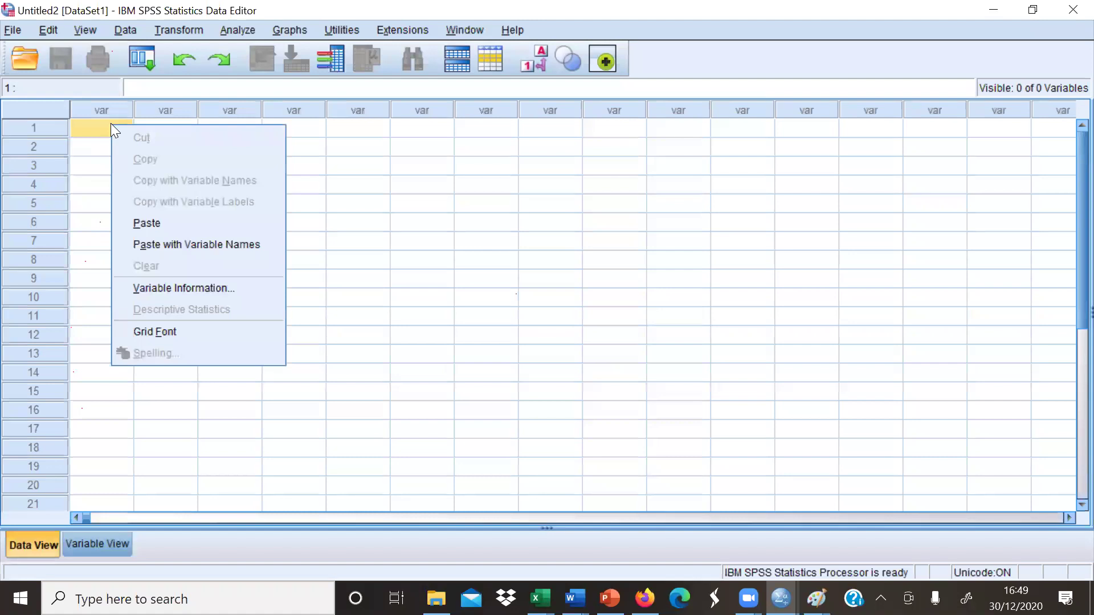
left_click(149, 225)
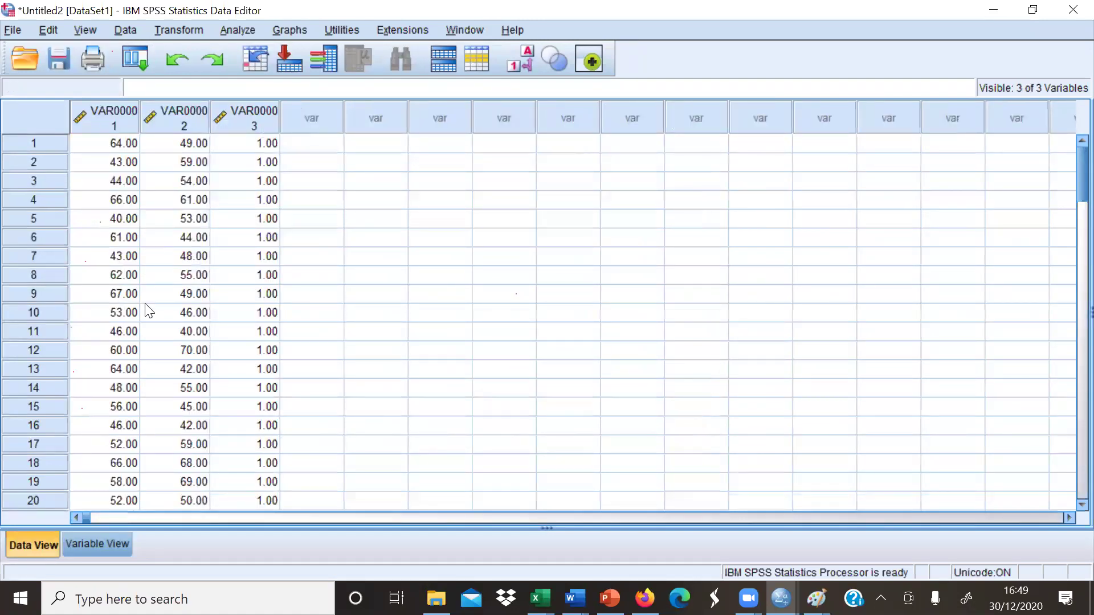
Rename the three variables, in order, as Prestasi, Minat and Teknologi
left_click(100, 541)
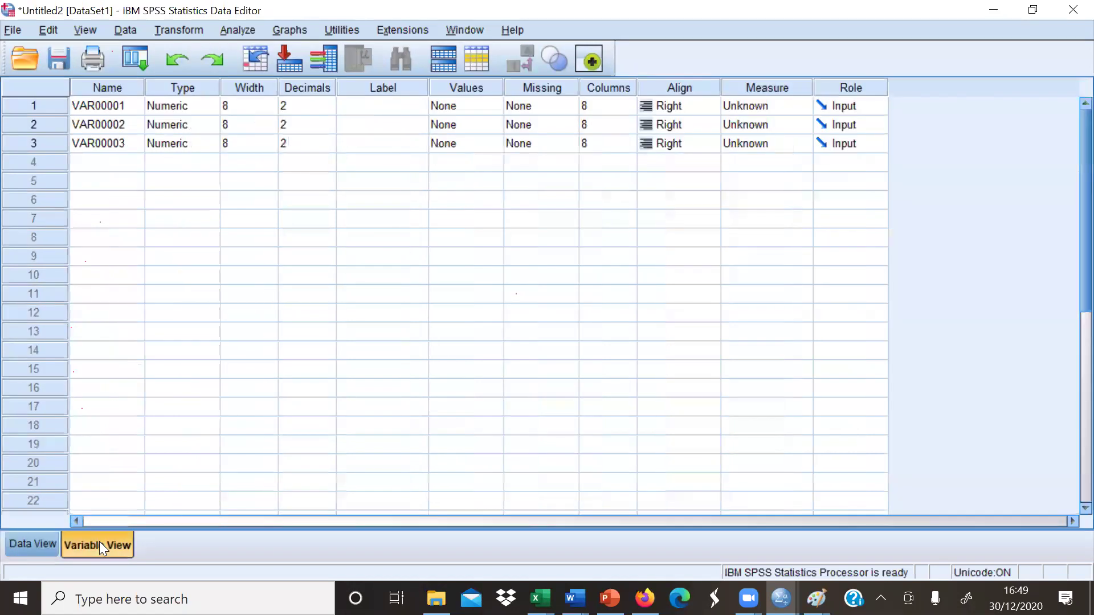
left_click(114, 106)
type("Prestasi")
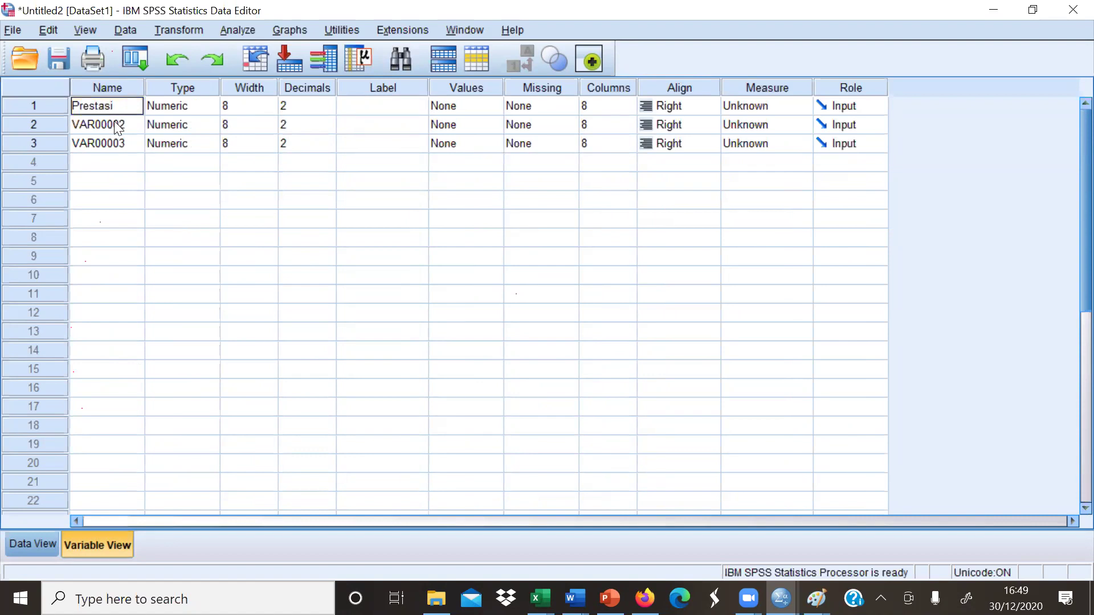
left_click(116, 126)
type("Minat")
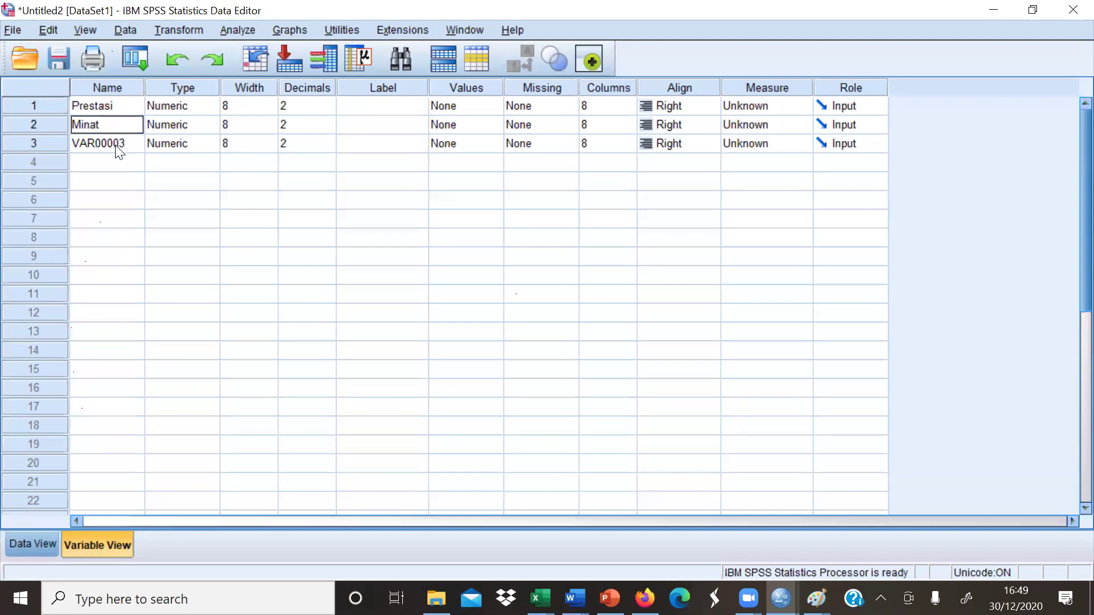
left_click(116, 146)
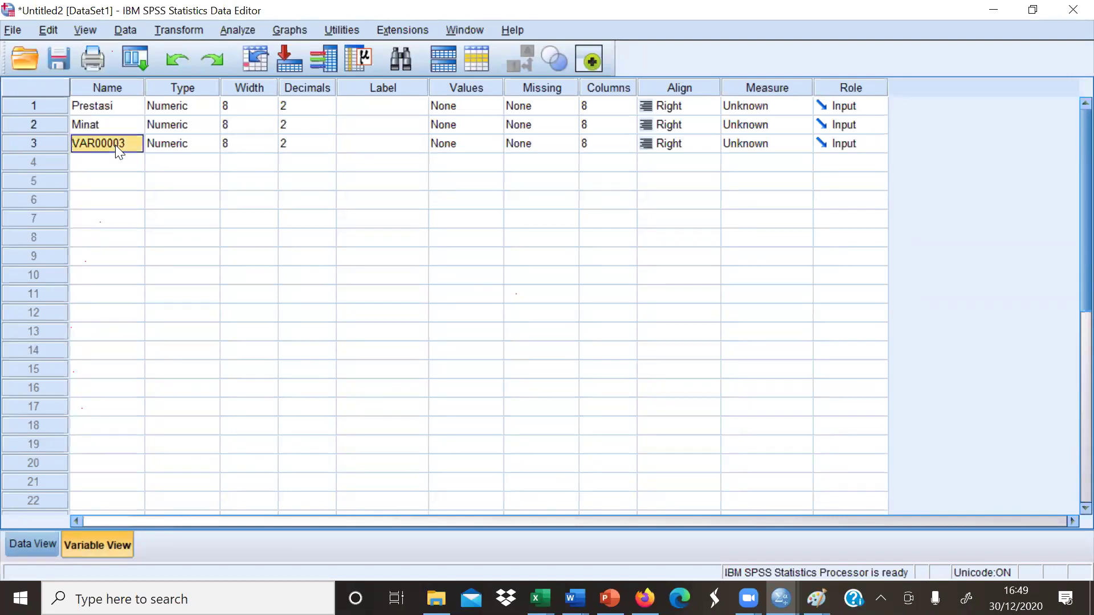
type("Tek")
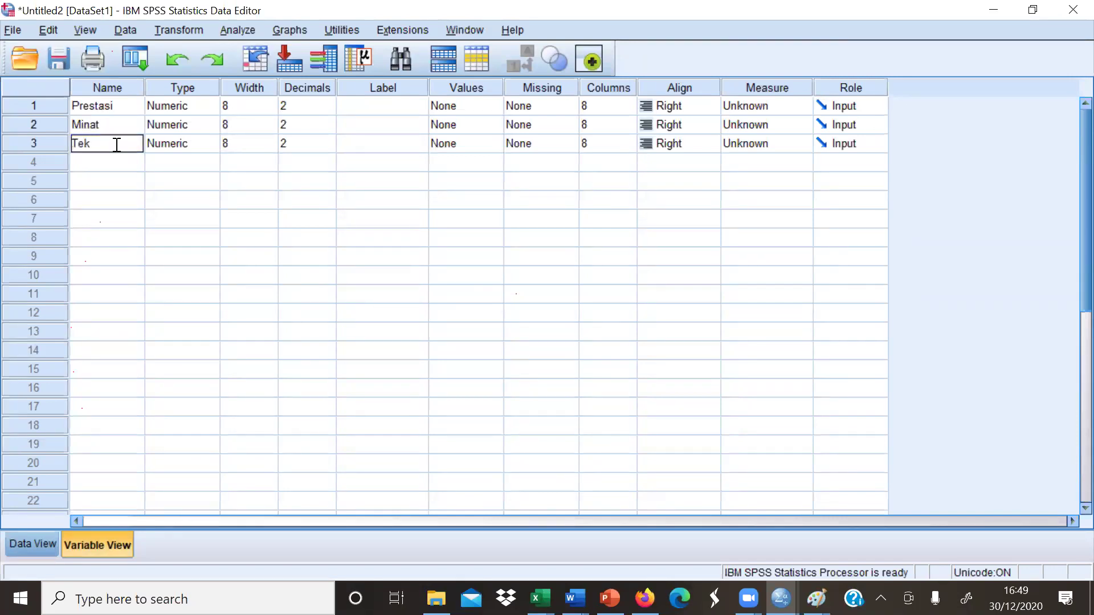
type("nologi")
Label the variables, in order, as "Prestasi Belajar", "Minat Belajar" and "Teknologi Pembelajaran"
left_click(355, 114)
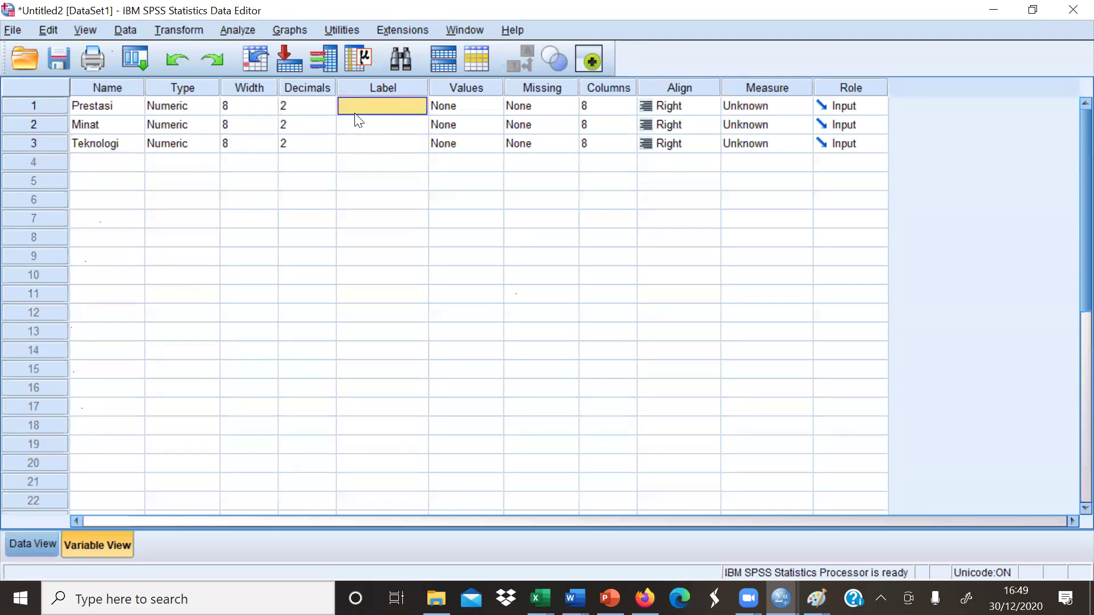
type("Pres")
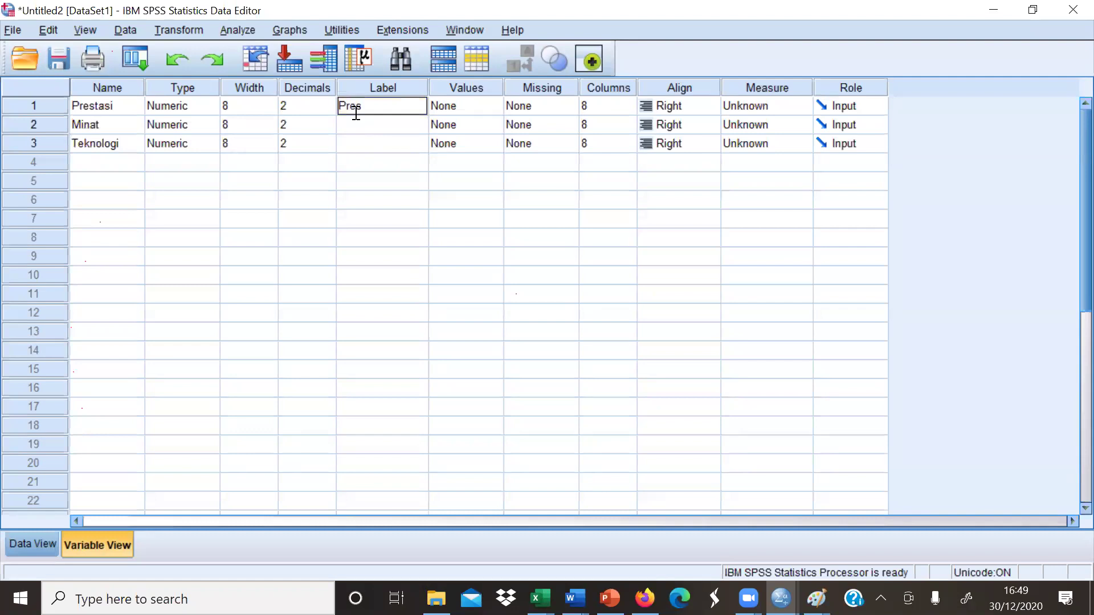
type("tasi Belaja")
left_click(363, 130)
type("Minat Belajar")
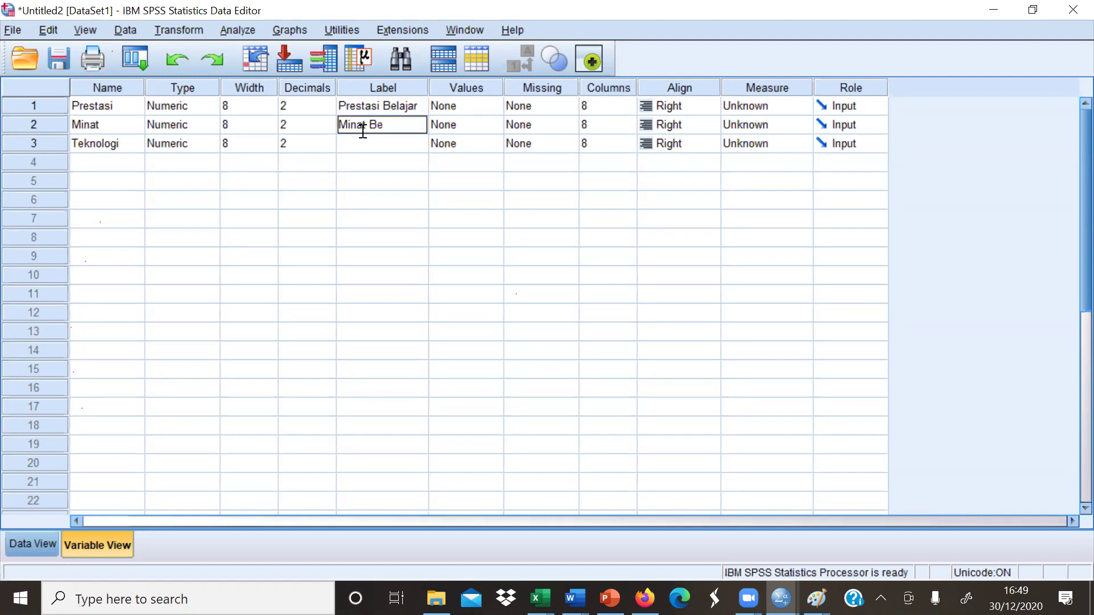
left_click(383, 152)
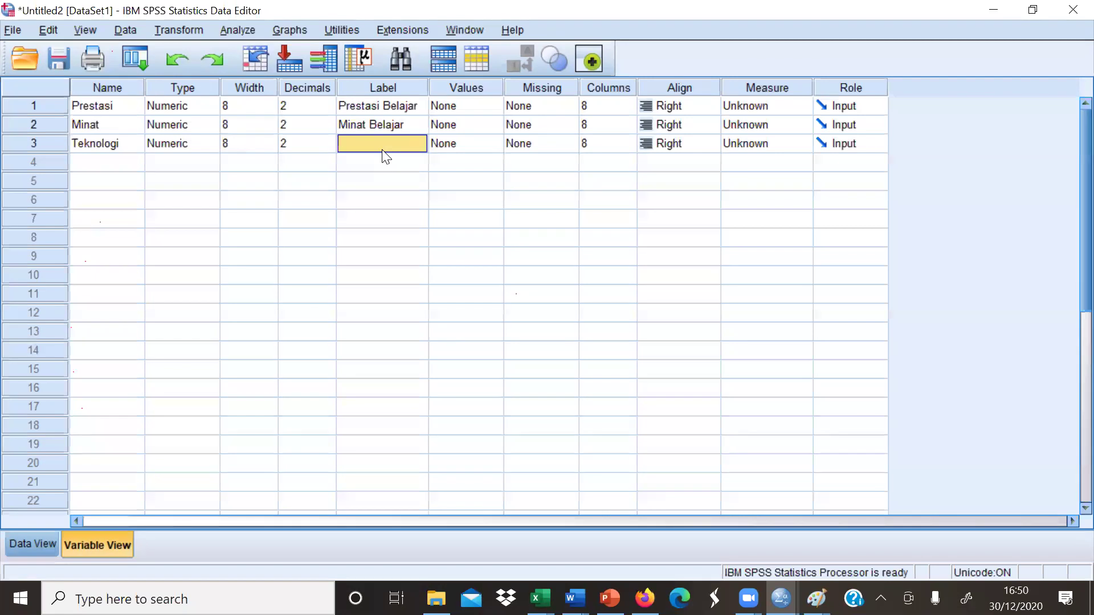
type("Tek")
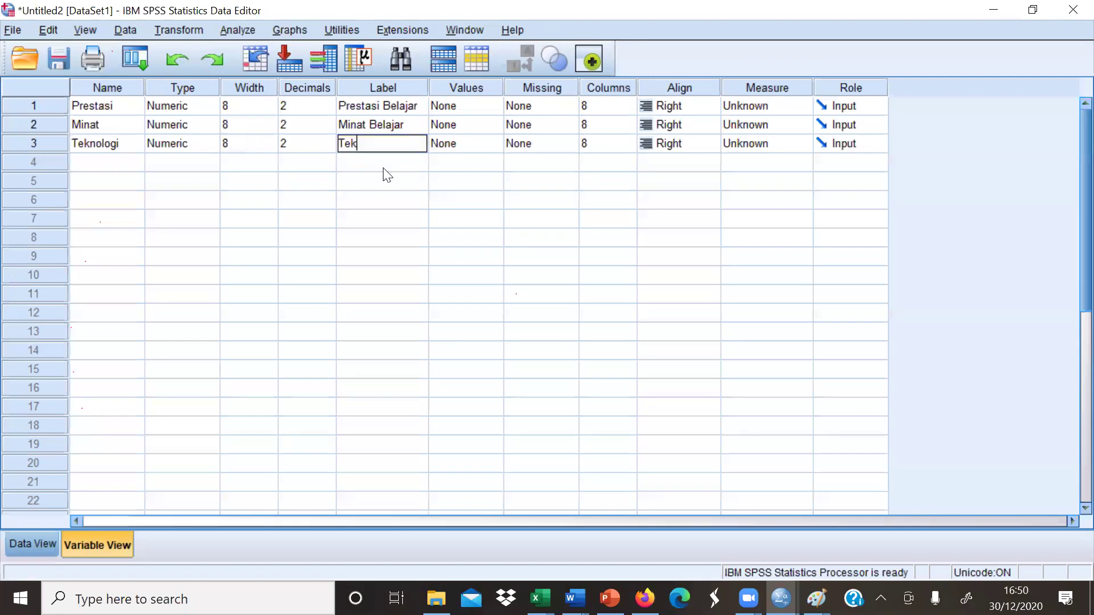
type("nologi Pembelajaran")
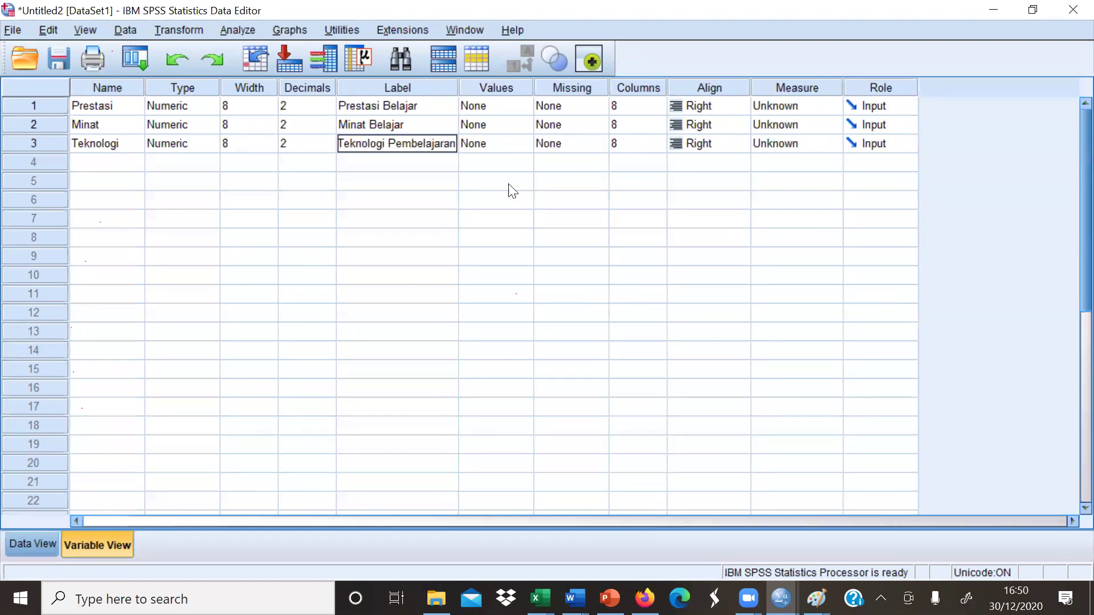
Open the value labels of the Teknologi variable and add the label PPT for value 1
left_click(508, 184)
left_click(524, 142)
left_click(525, 141)
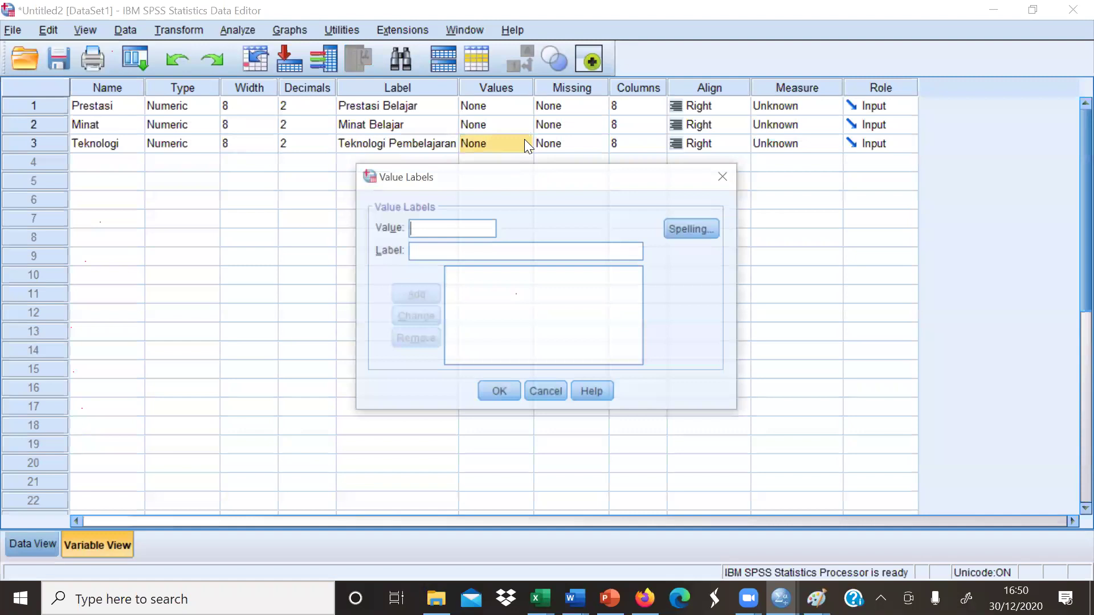
left_click(459, 227)
type("1")
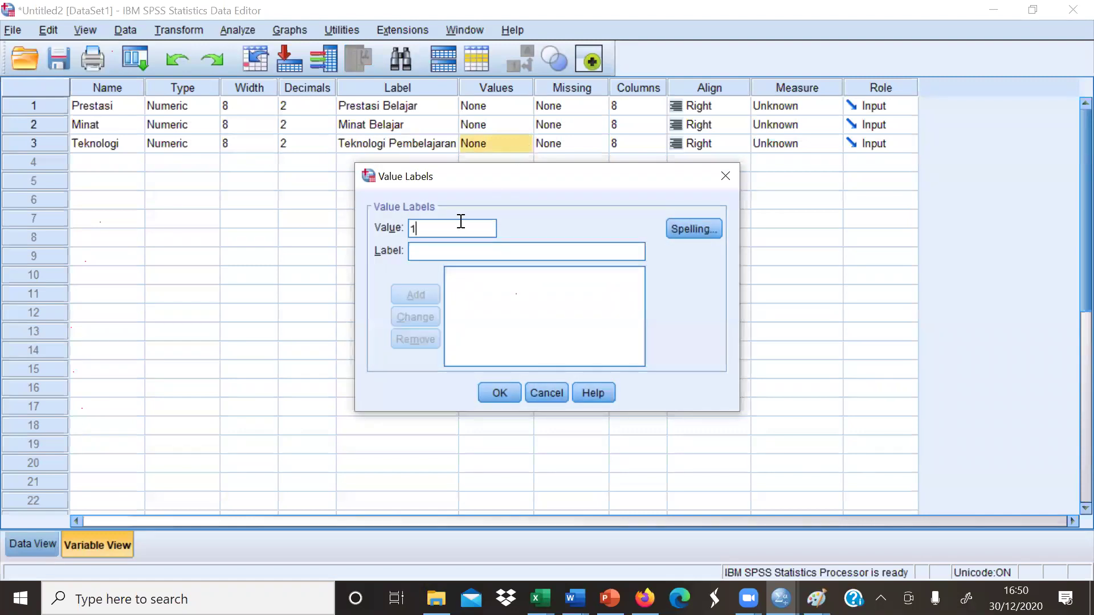
left_click(455, 255)
type("PPT")
left_click(428, 294)
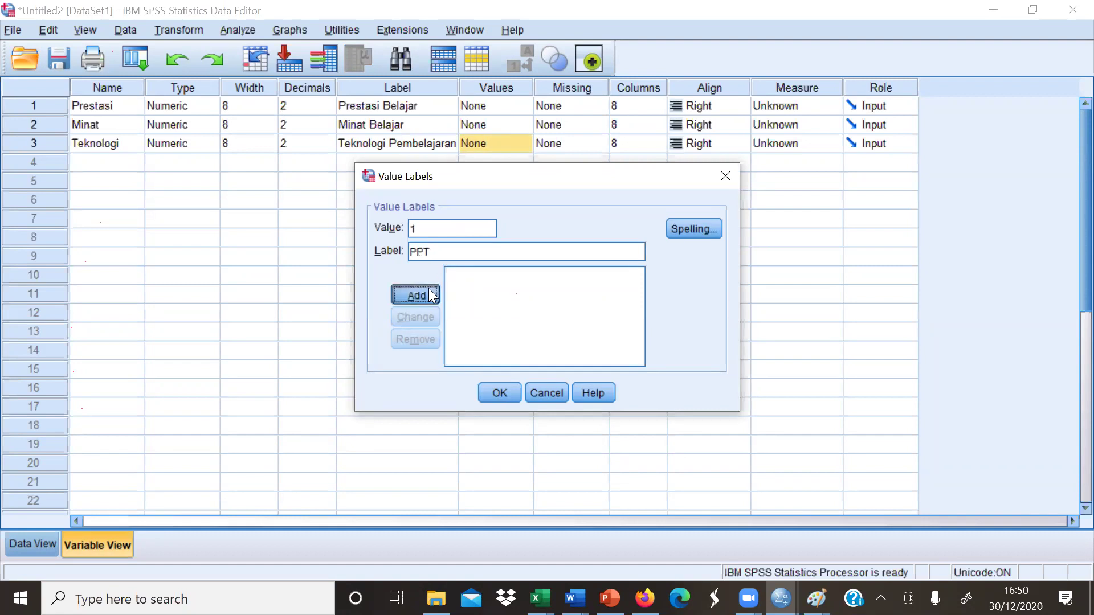
Add the Teknologi value labels AR for 2 and VR for 3, and apply the value labels
left_click(446, 227)
type("2")
left_click(440, 250)
type("AR")
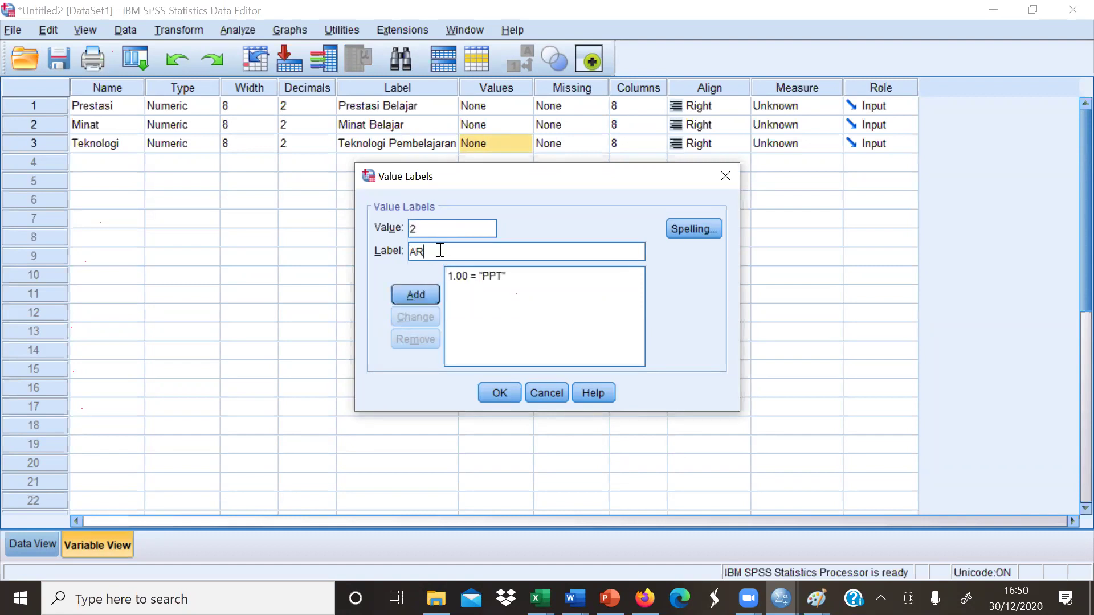
left_click(418, 297)
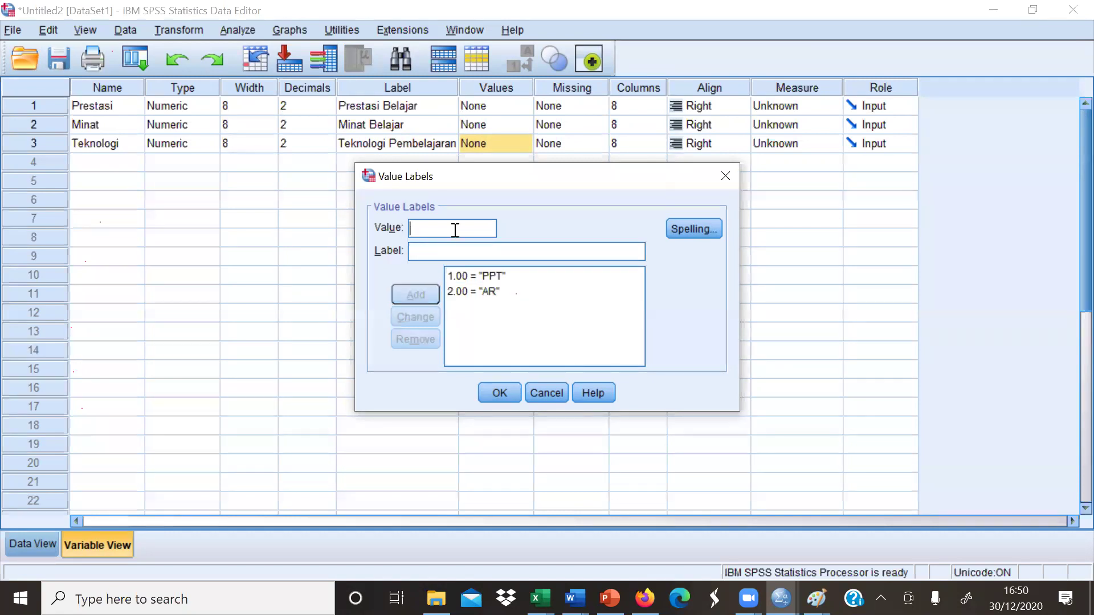
type("3")
left_click(444, 249)
type("VR")
left_click(428, 296)
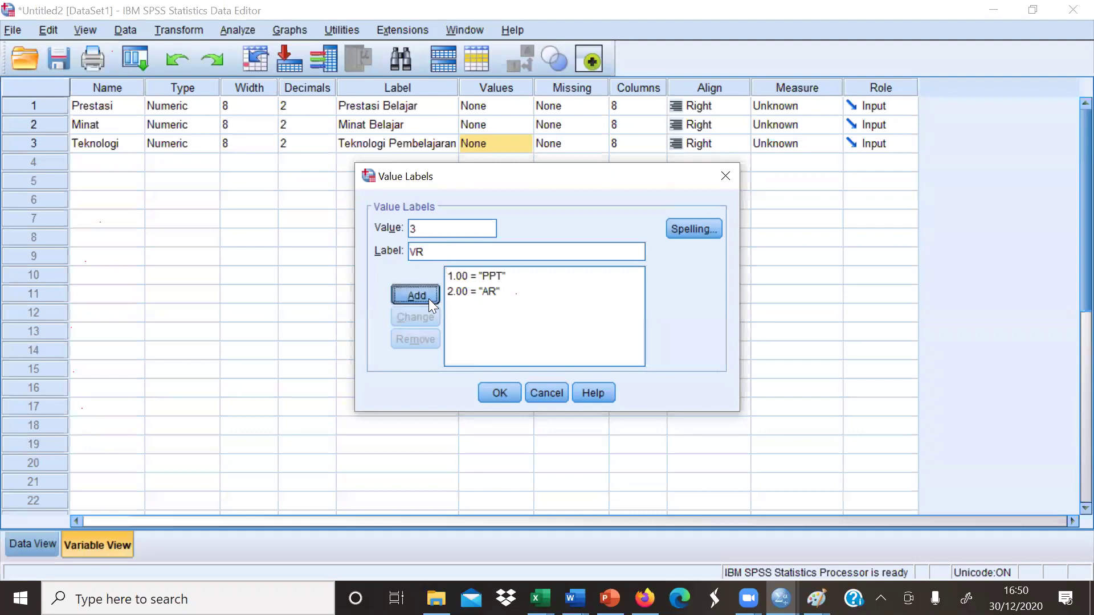
left_click(497, 393)
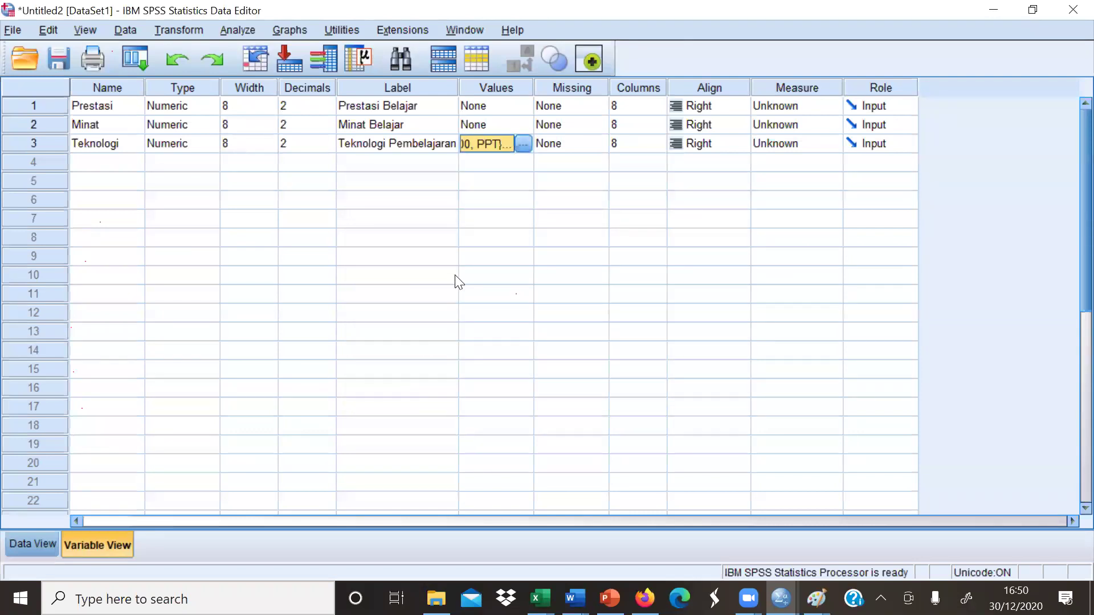
Set the measurement level of the Prestasi and Minat variables to Scale
left_click(832, 106)
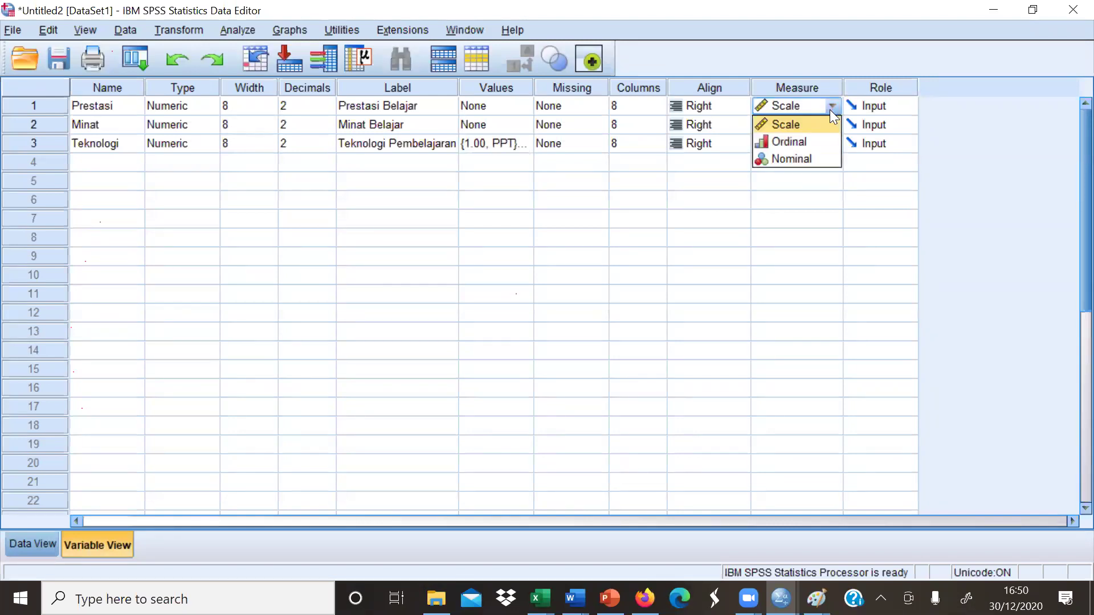
left_click(824, 124)
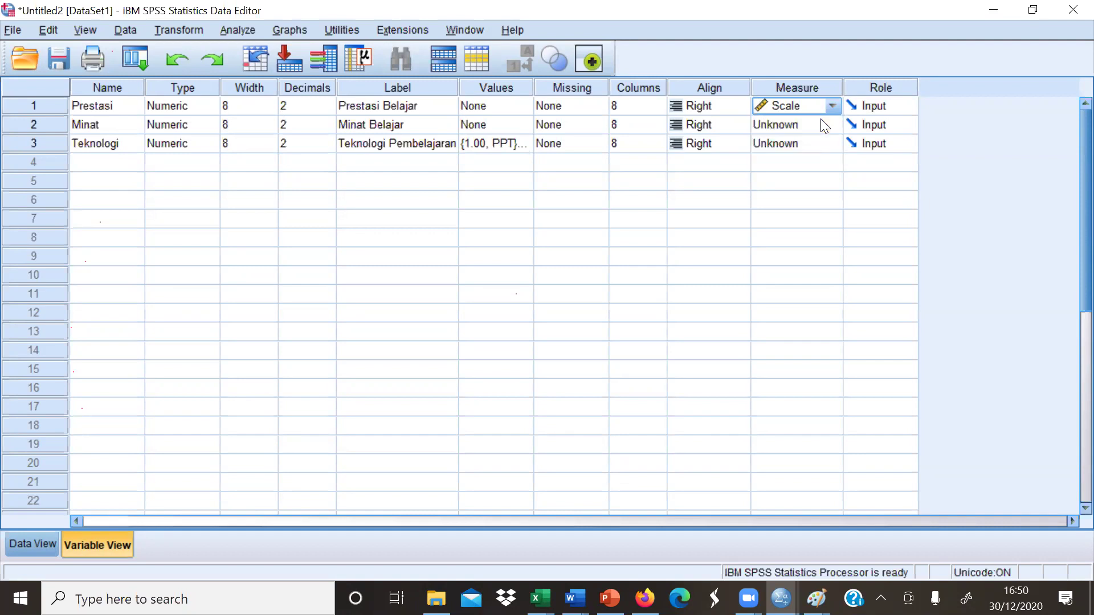
left_click(832, 125)
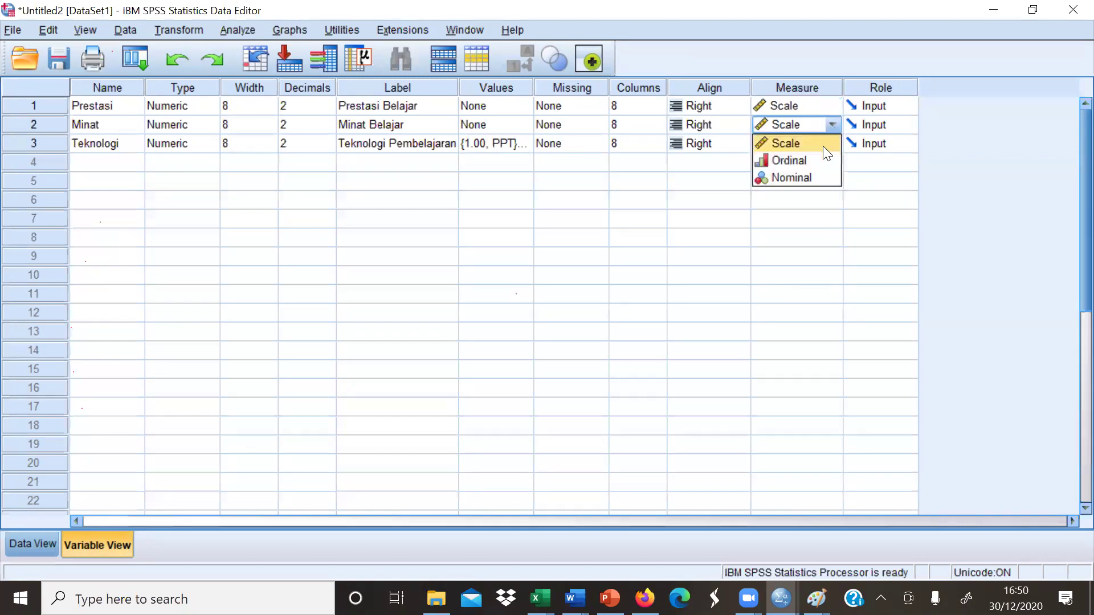
left_click(823, 146)
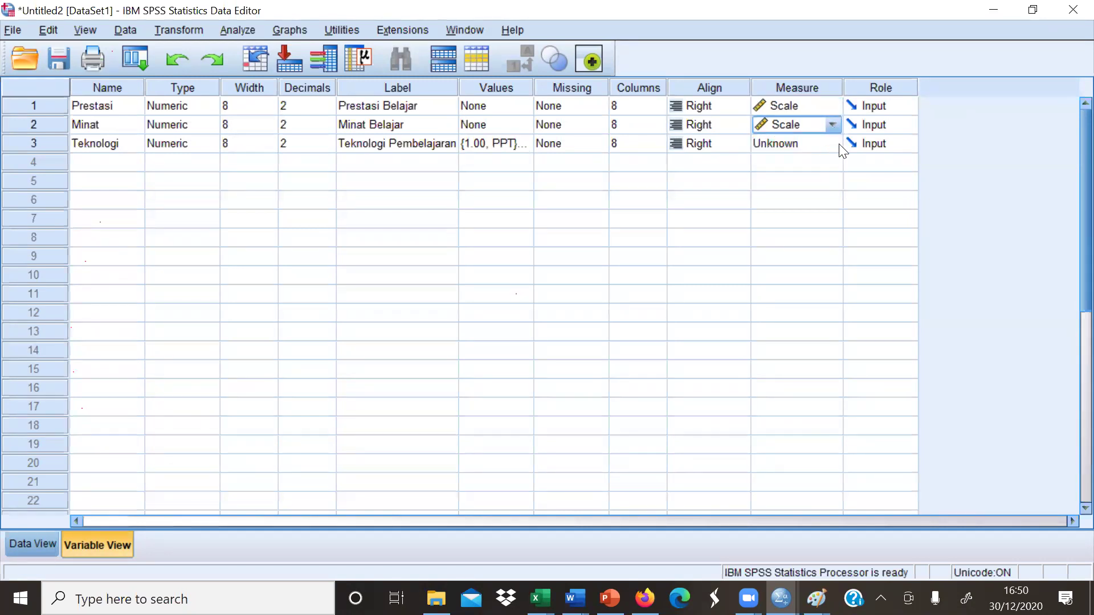
Set the measurement level of the Teknologi variable to Nominal and save the dataset as Manova1
left_click(839, 144)
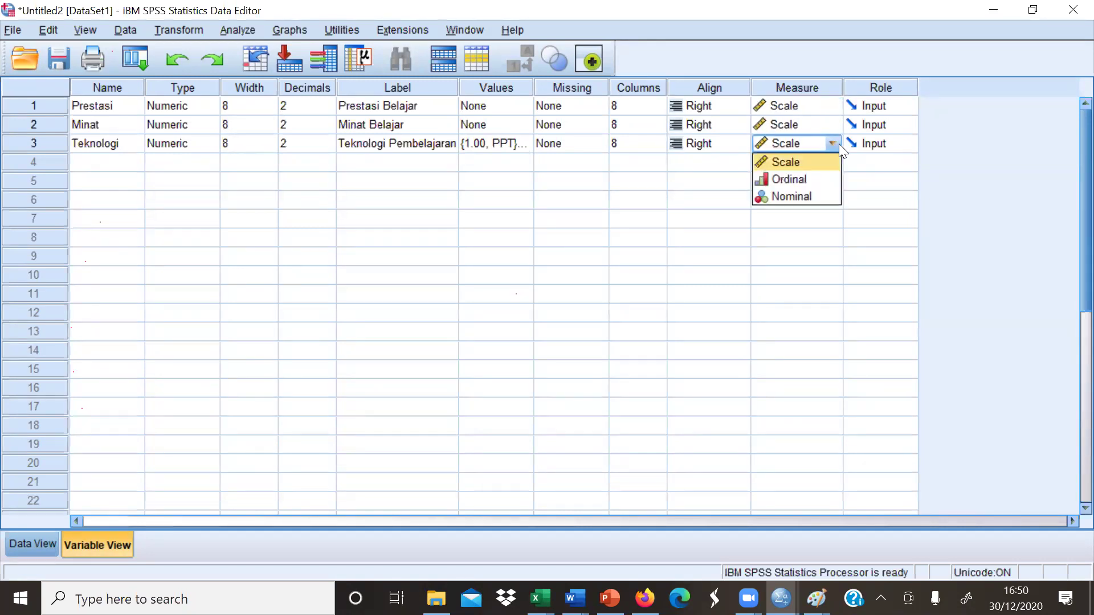
left_click(824, 195)
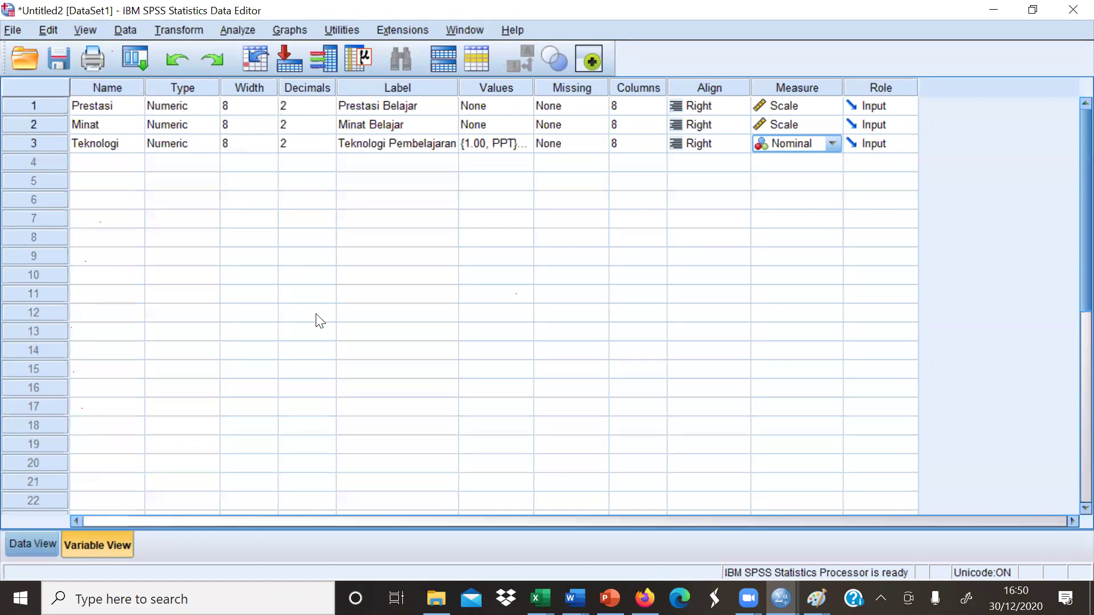
left_click(62, 56)
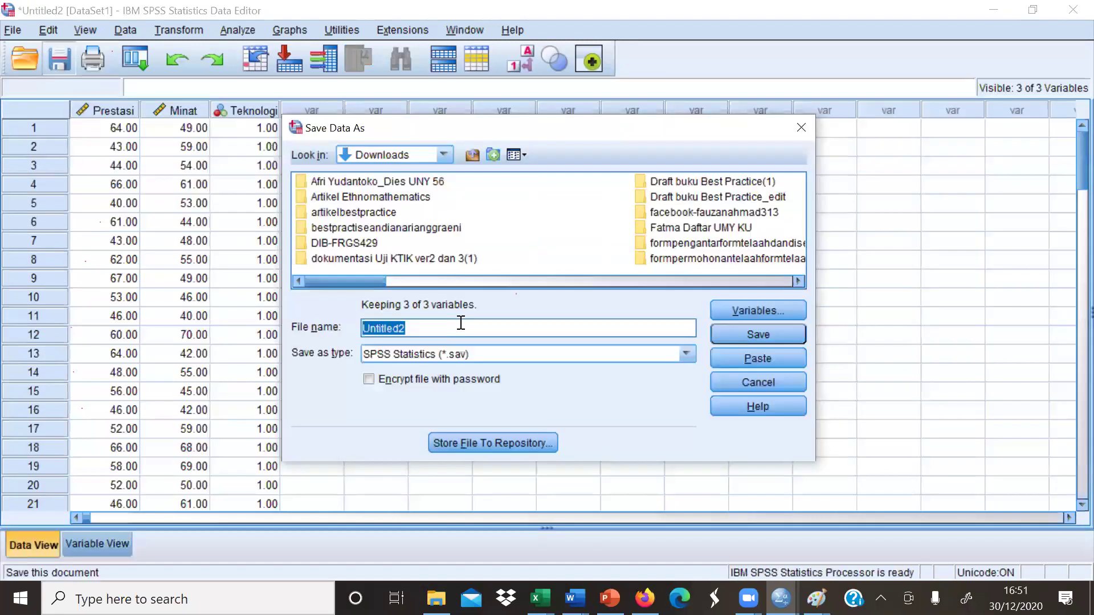
type("Man")
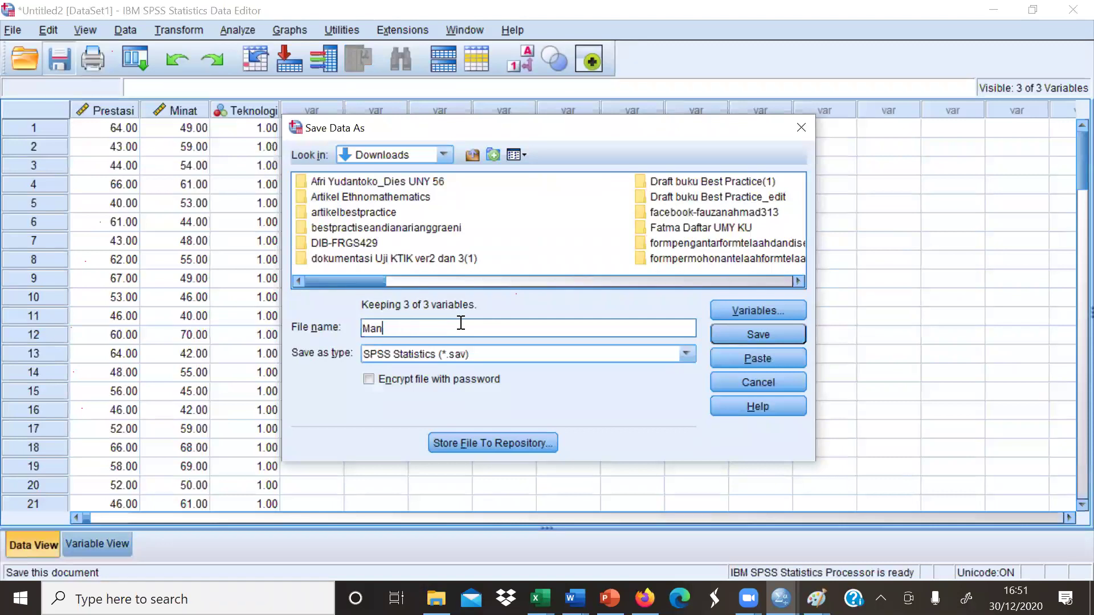
type("o")
left_click(749, 334)
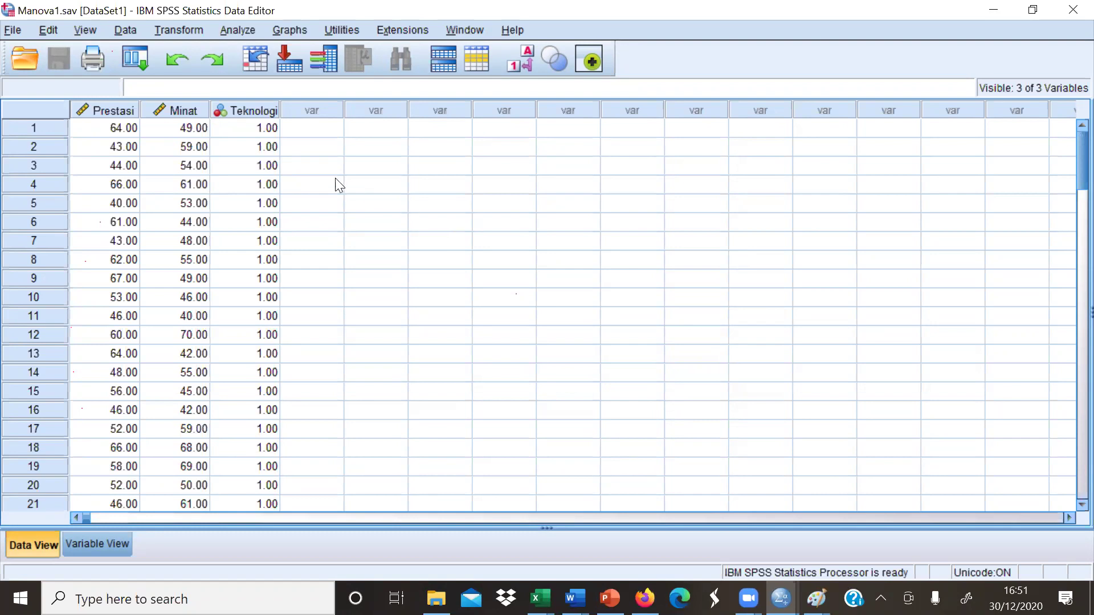
Set up a multivariate General Linear Model with Prestasi Belajar and Minat Belajar as dependent variables and Teknologi Pembelajaran as fixed factor
left_click(246, 33)
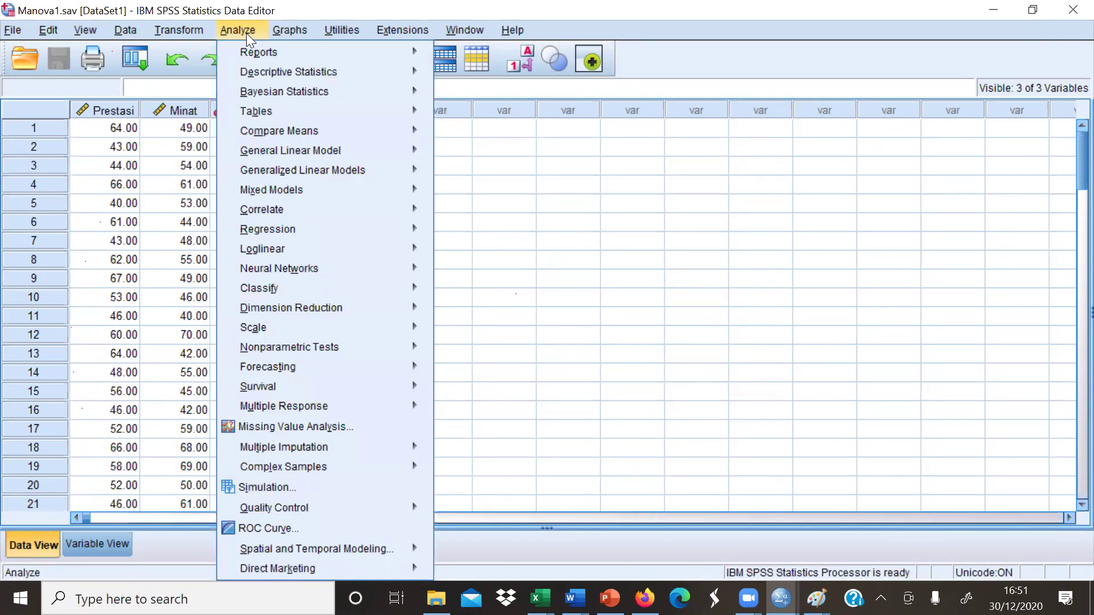
mouse_move(353, 151)
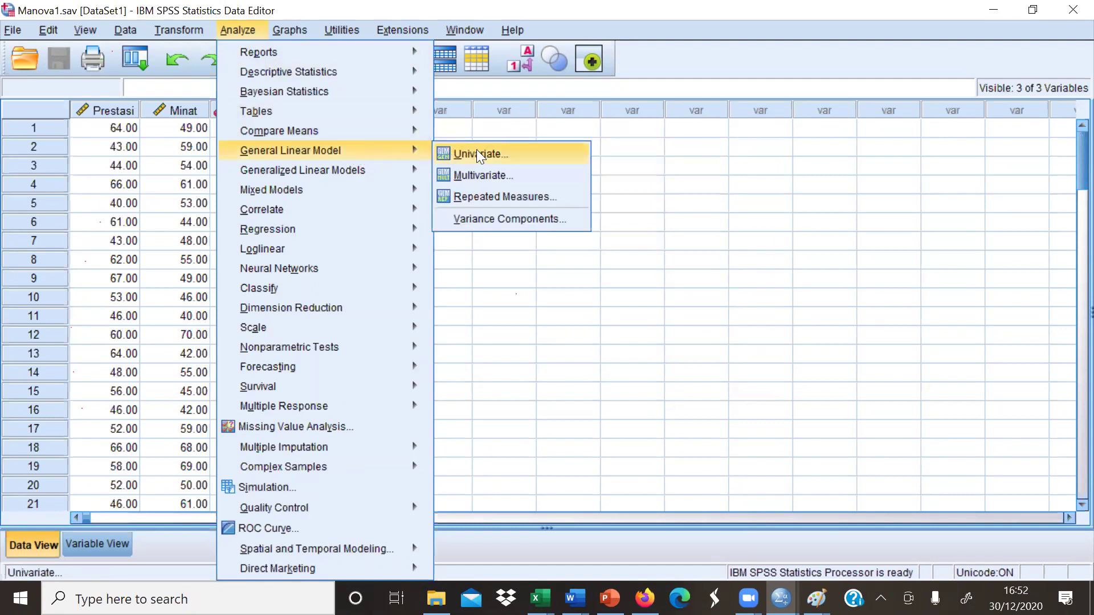
left_click(489, 176)
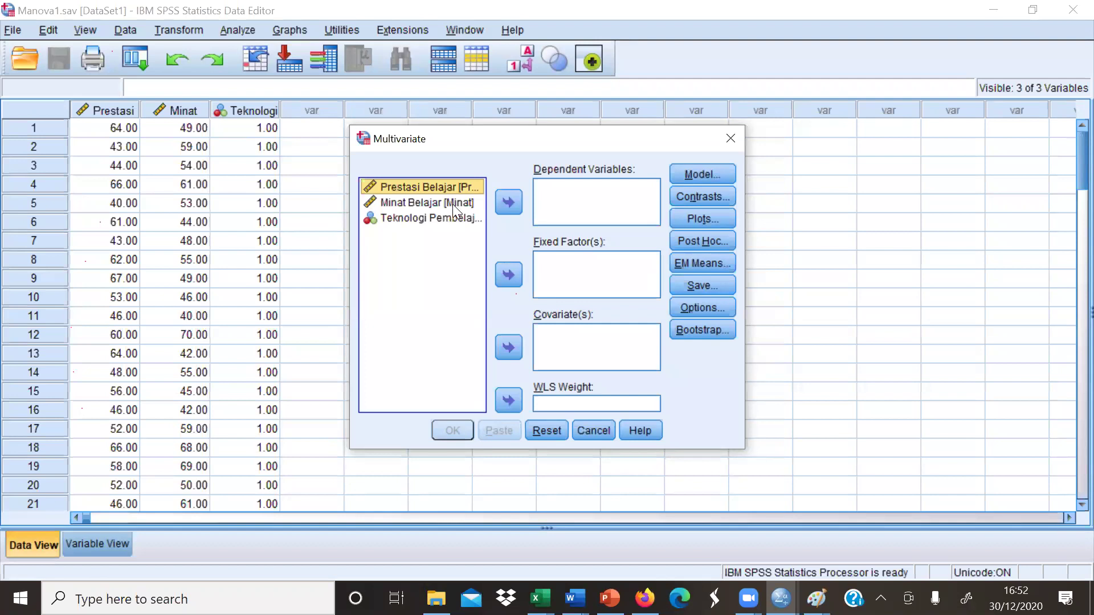
left_click(453, 204, "shift")
left_click(504, 199)
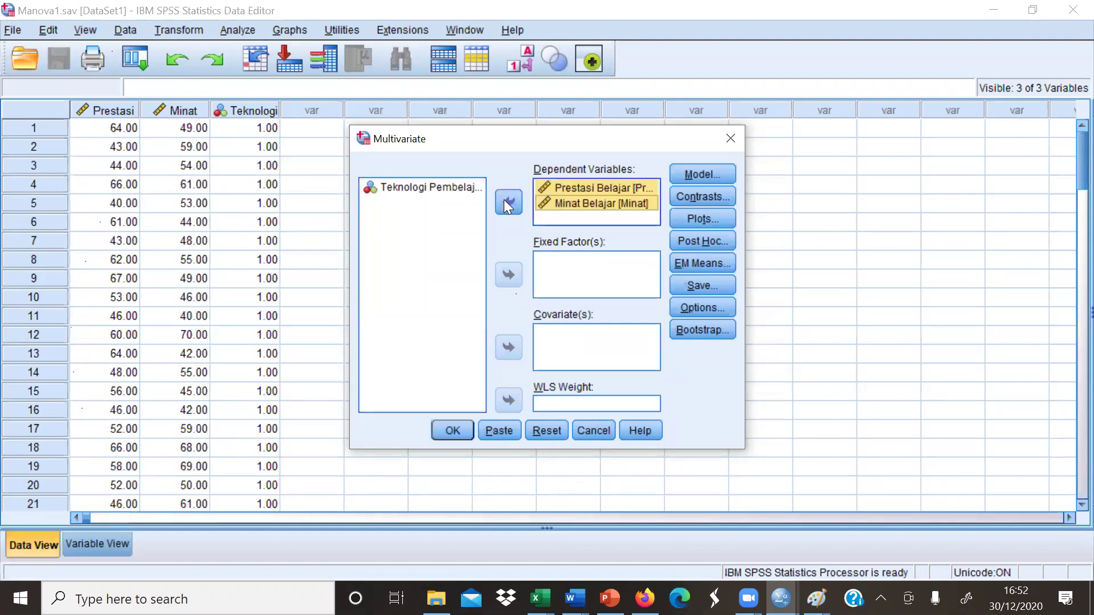
left_click(455, 188)
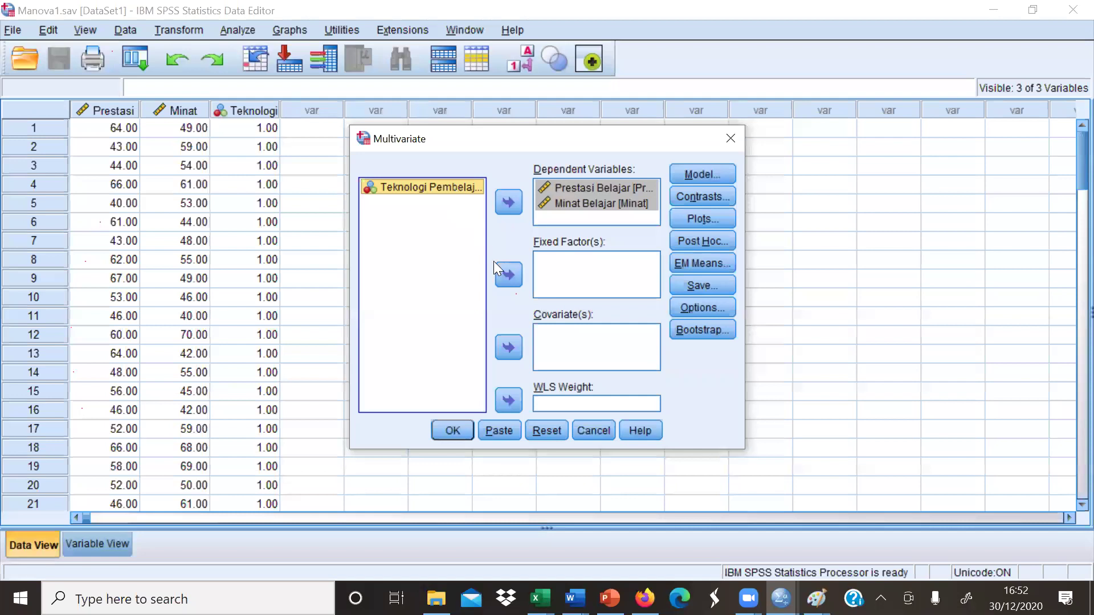
left_click(505, 277)
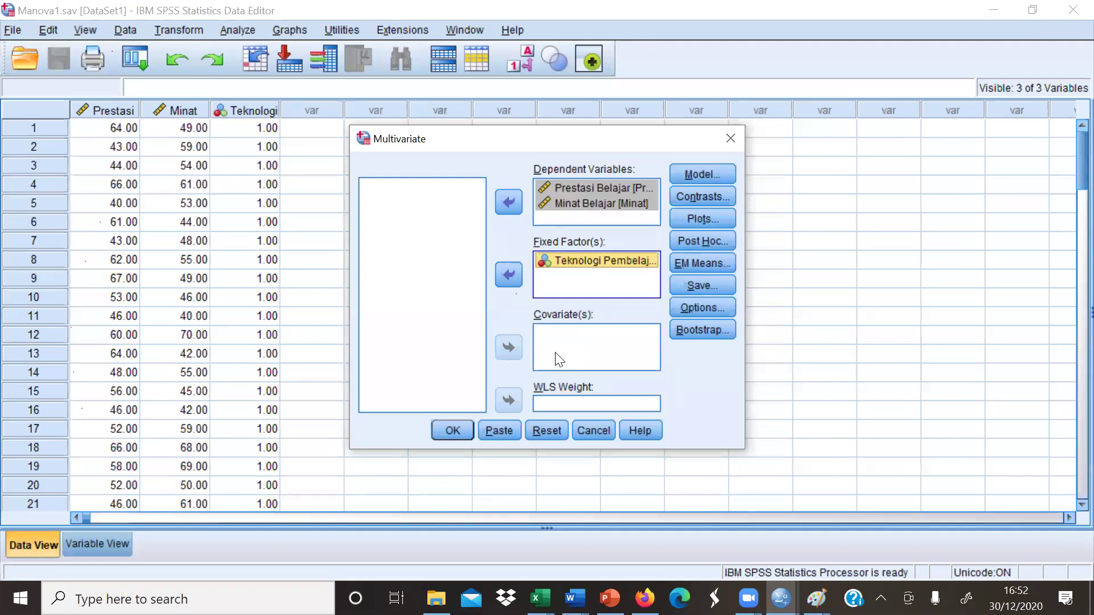
Include descriptive statistics and homogeneity tests in the multivariate analysis and run it
left_click(705, 305)
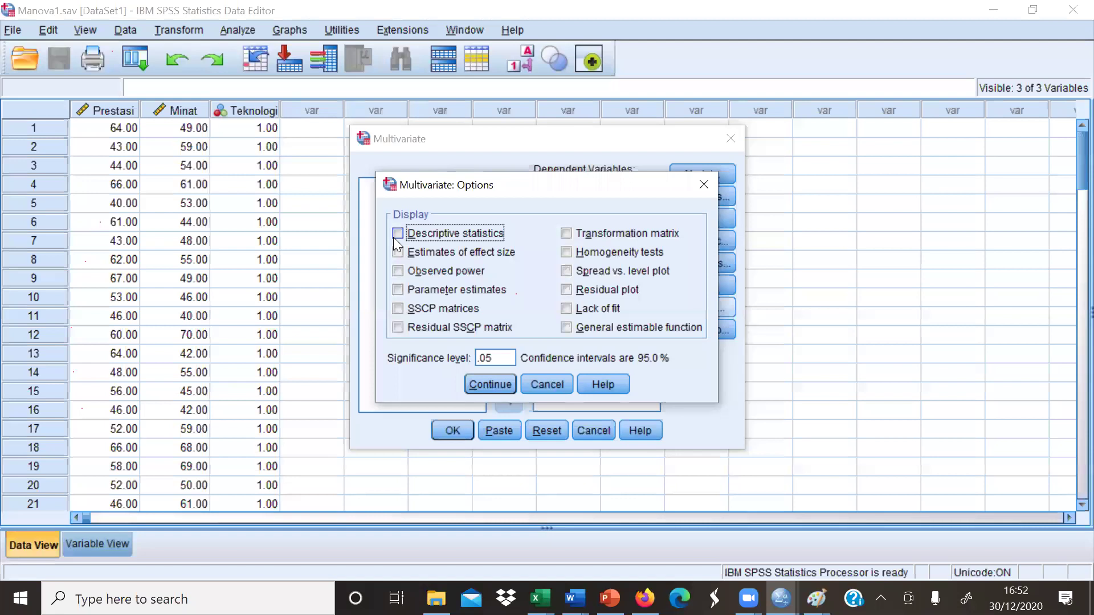
left_click(565, 256)
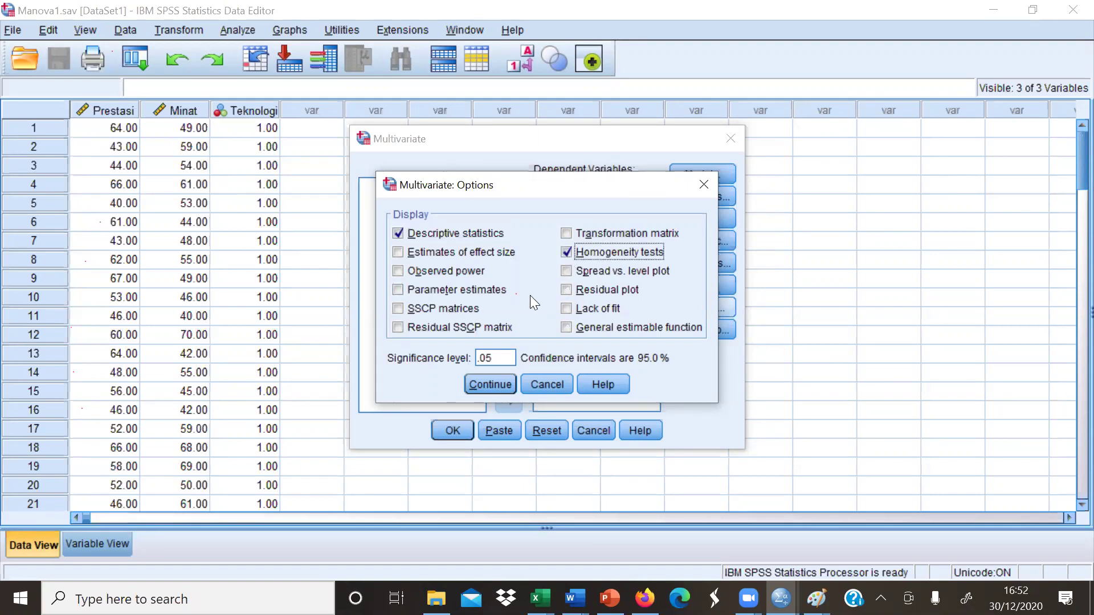
left_click(477, 385)
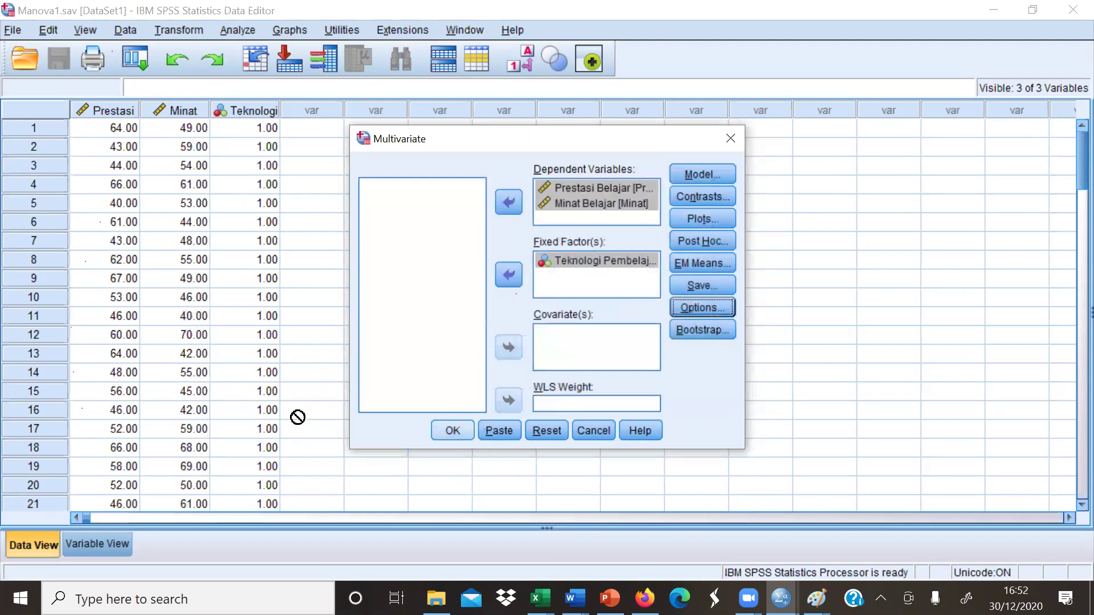
key("Return")
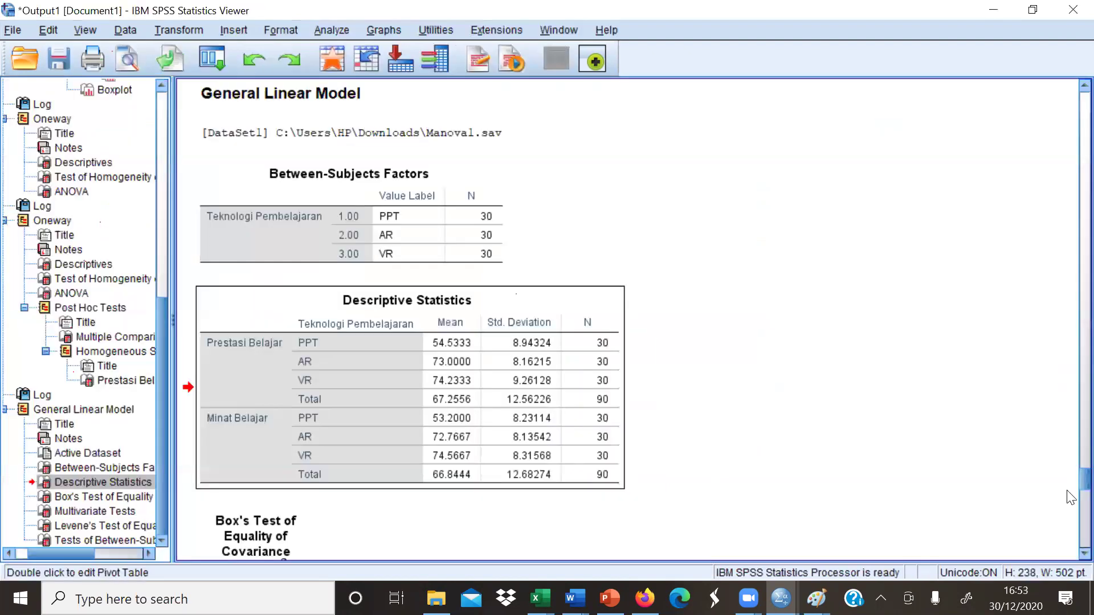
Examine the descriptive statistics, Box's Test and Multivariate Tests tables in the General Linear Model output
scroll(706, 524, "down", 3)
left_click(305, 486)
scroll(301, 486, "down", 4)
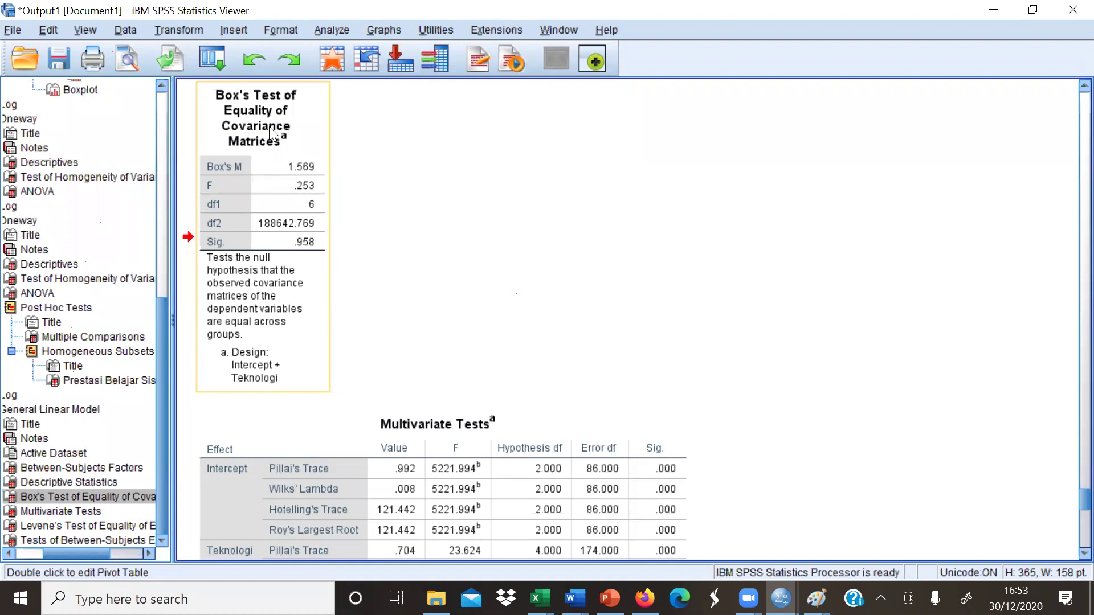
left_click_drag(272, 134, 324, 255)
left_click_drag(317, 308, 1035, 454)
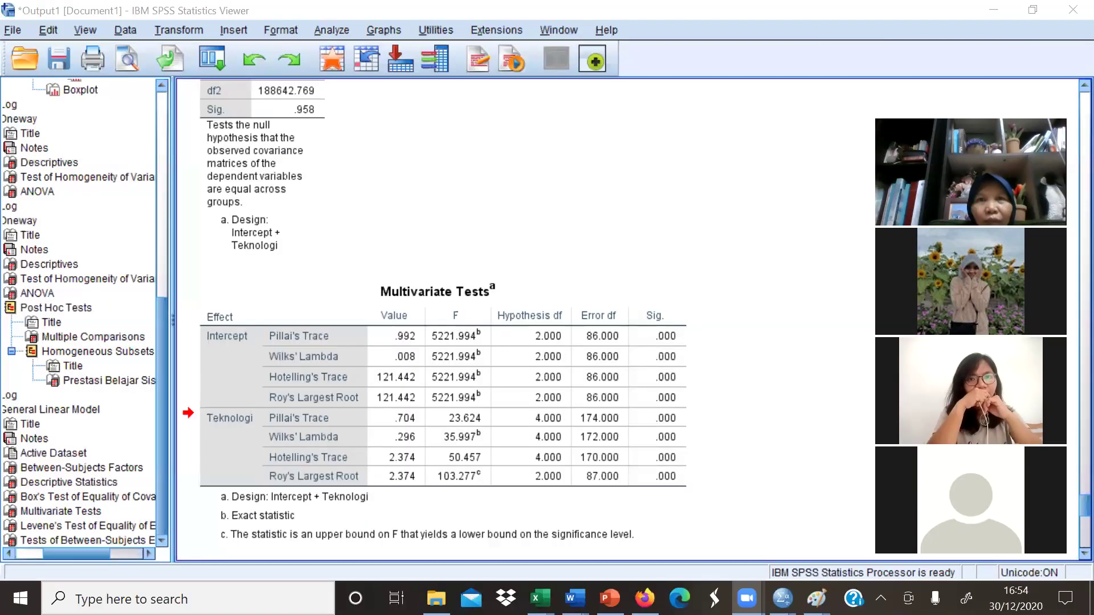
Copy the Multivariate Tests table from the General Linear Model output
left_click(651, 338)
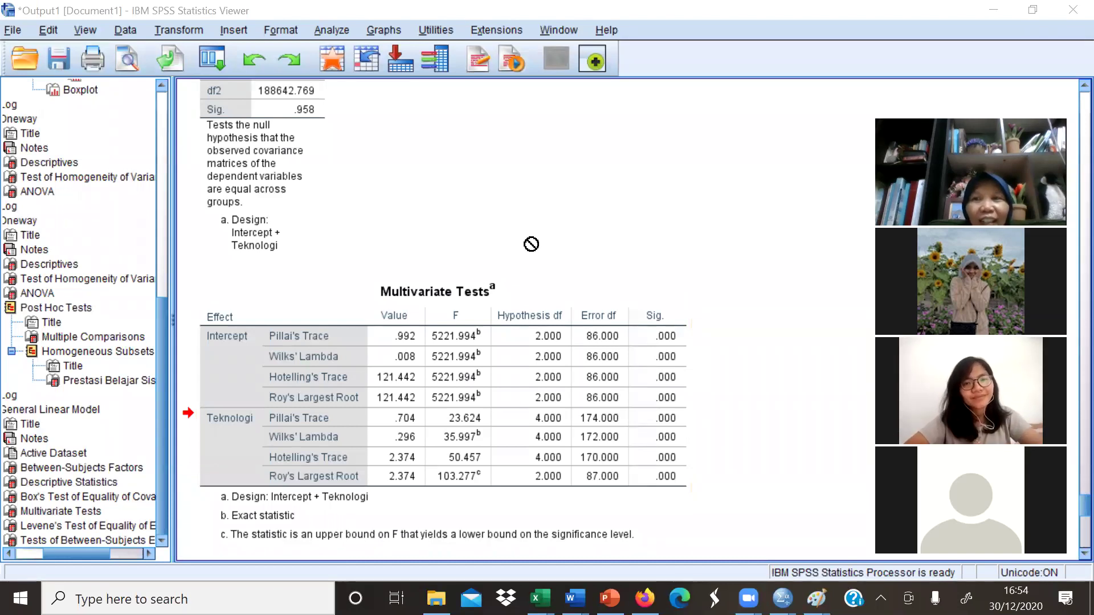
left_click(624, 293)
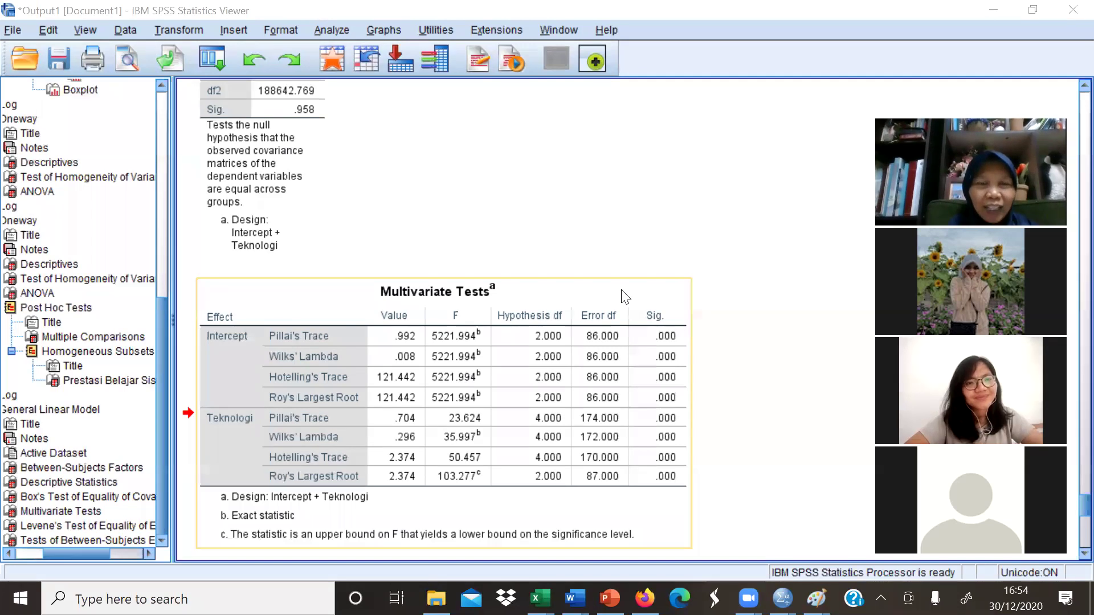
left_click(527, 301)
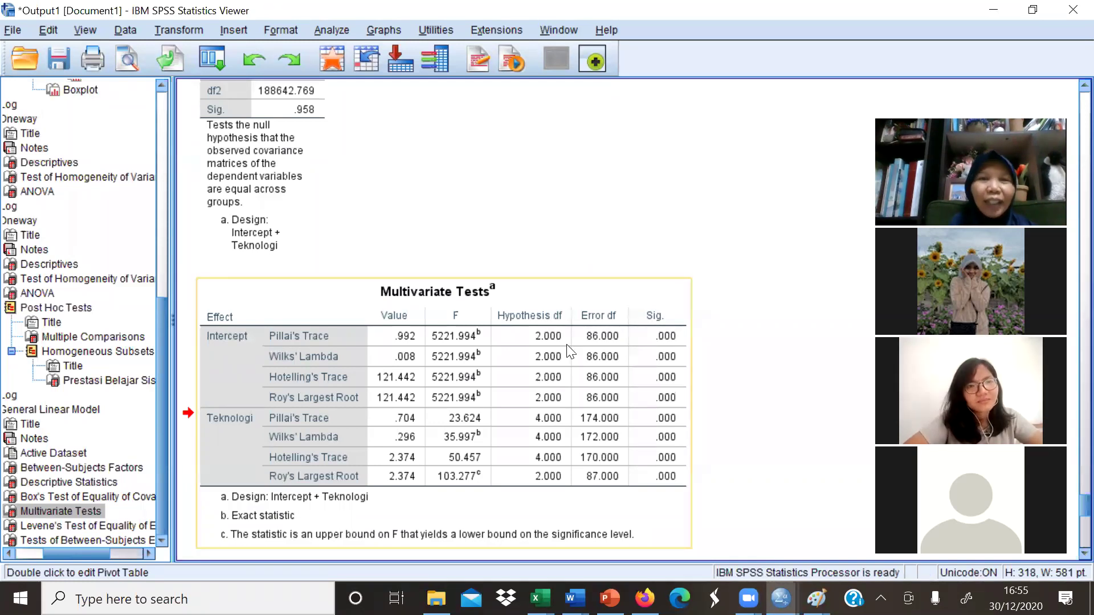
left_click(627, 292)
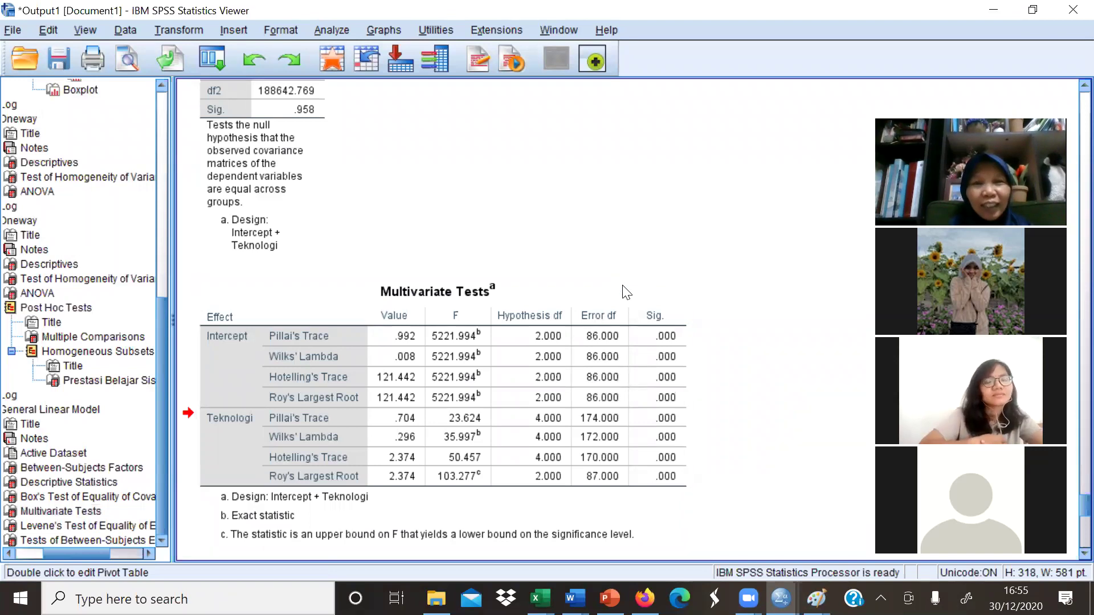
left_click(627, 293)
right_click(623, 285)
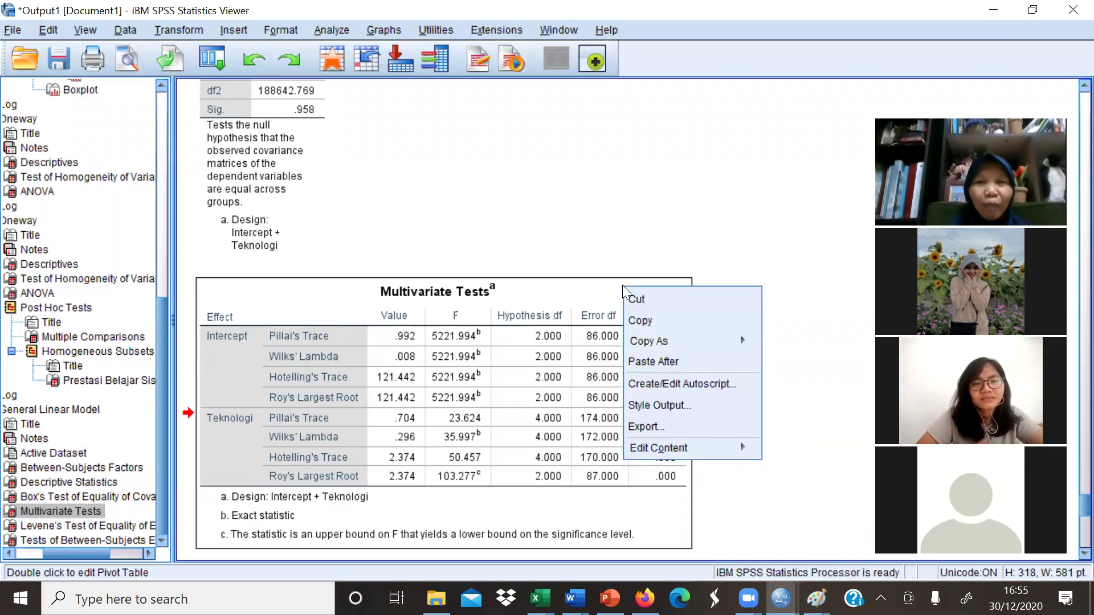
left_click(641, 320)
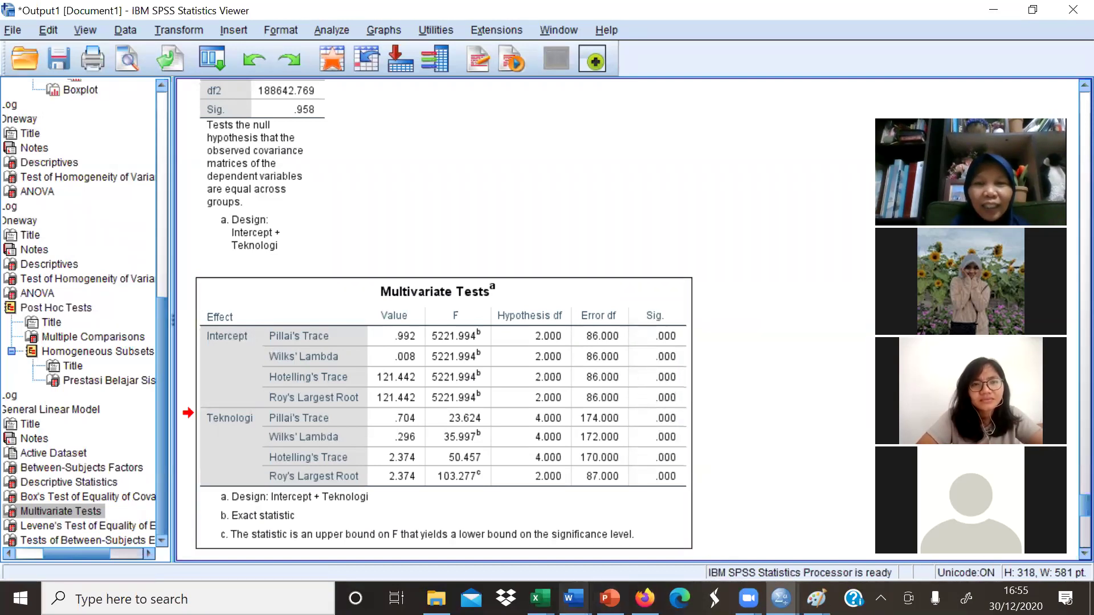
Switch to the Interpretasi Anava document in Word and add blank lines after the last comparison note to reach a new page
mouse_move(574, 598)
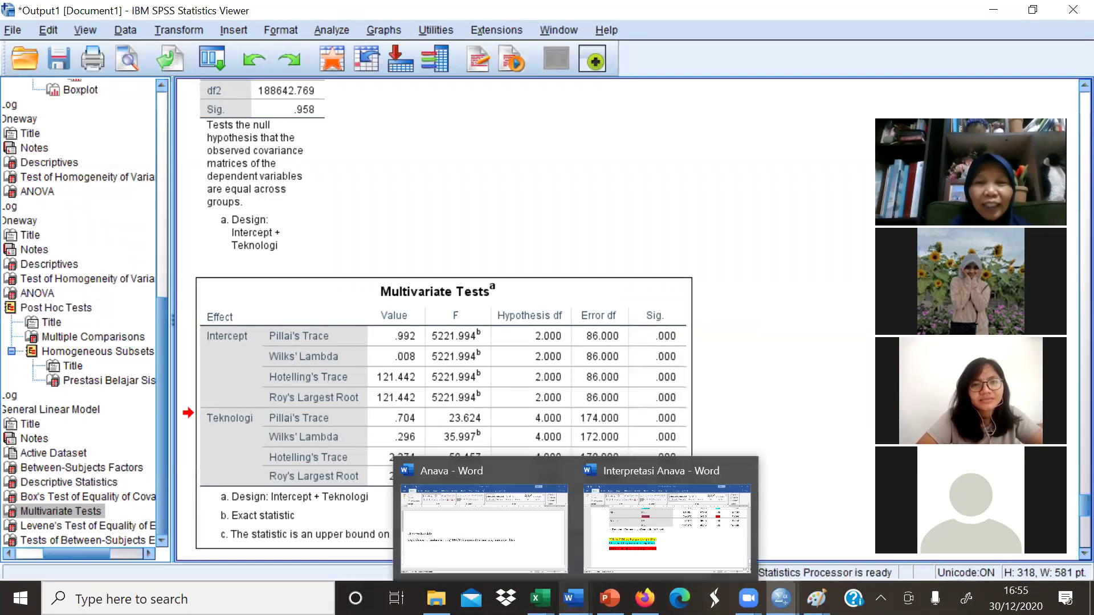
left_click(666, 527)
key("ctrl+v")
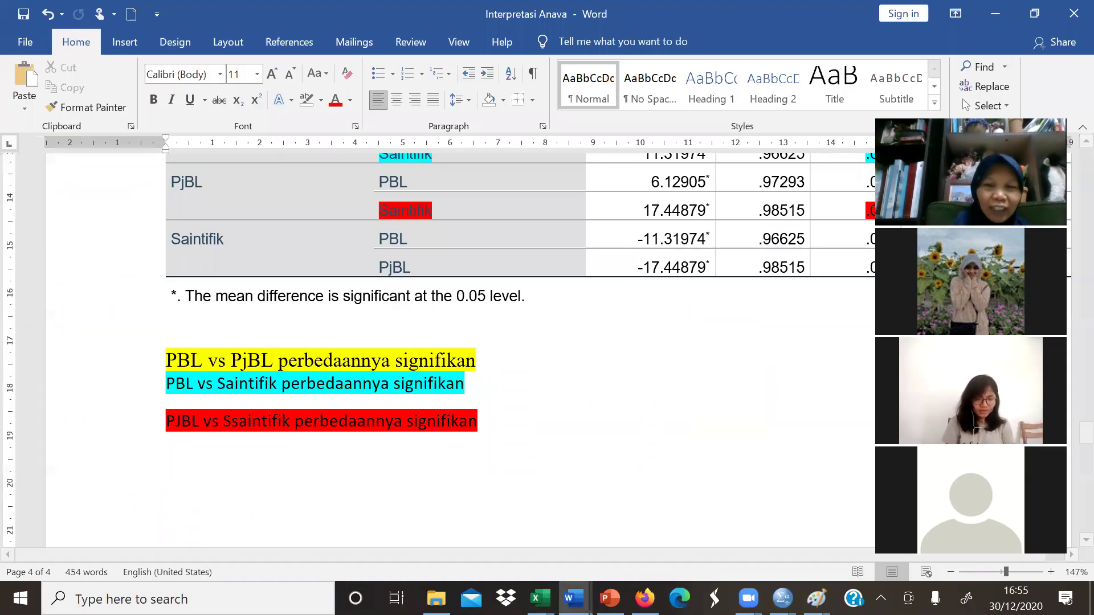
key("Return")
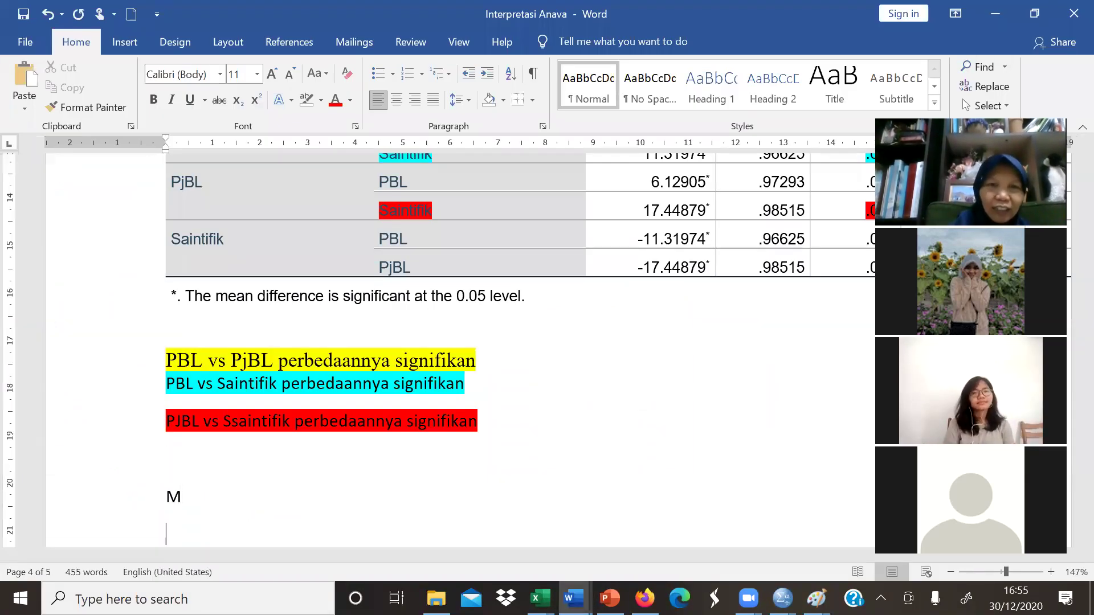
key("BackSpace")
key("BackSpace")
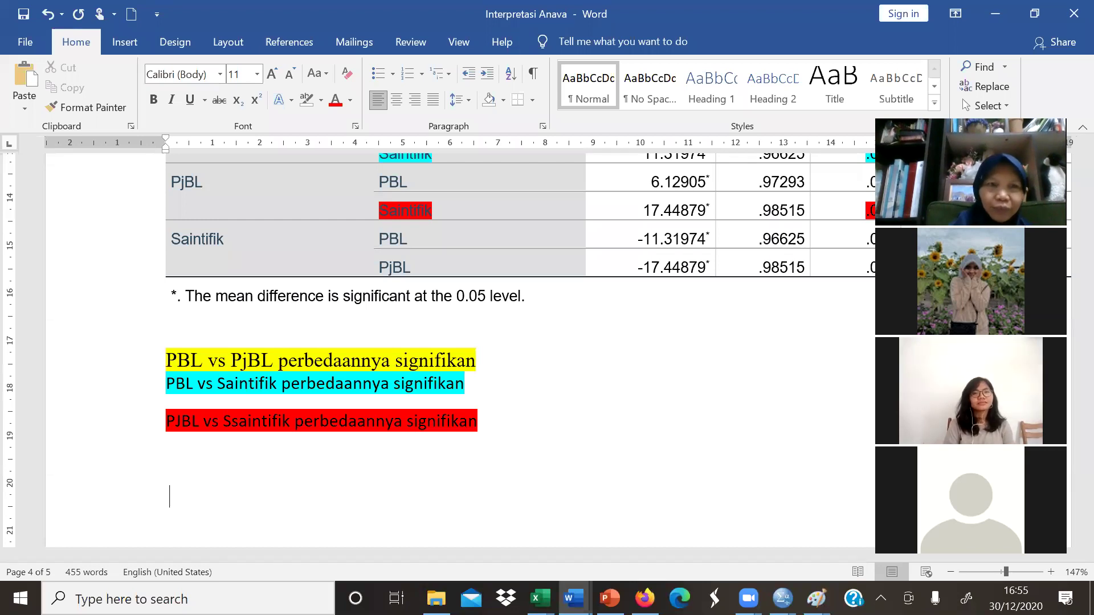
key("Return")
key("Return")
key("Return")
key("Return")
key("Return")
key("Return")
key("Return")
key("Return")
key("Return")
key("Return")
key("BackSpace")
key("BackSpace")
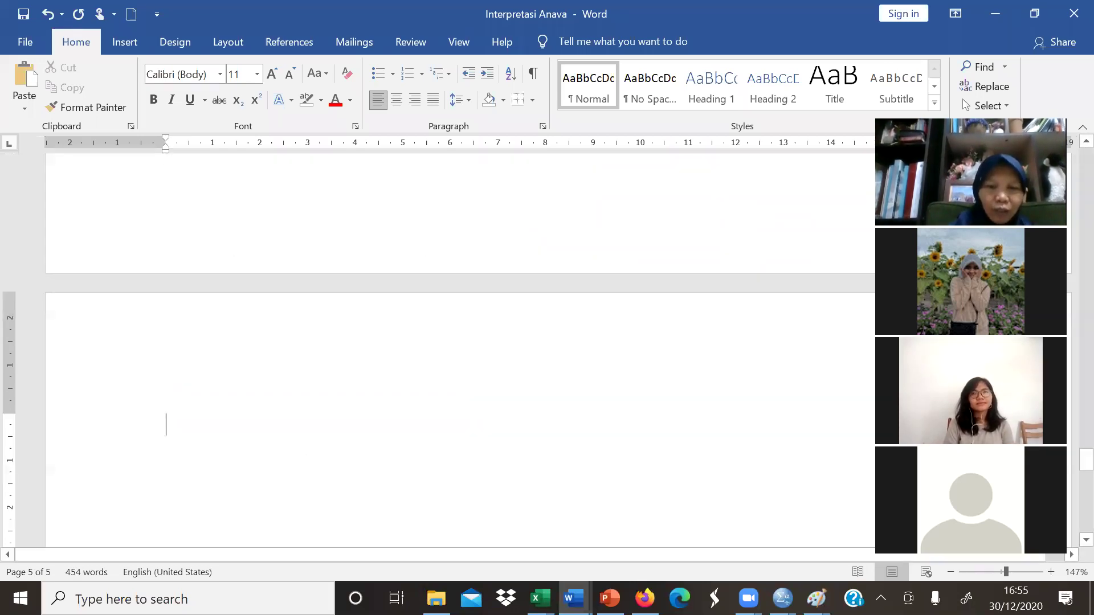
Write the heading "MANOVA" on the new page and, after a blank line, the line "Uji Asumsi"
type("MANOVA")
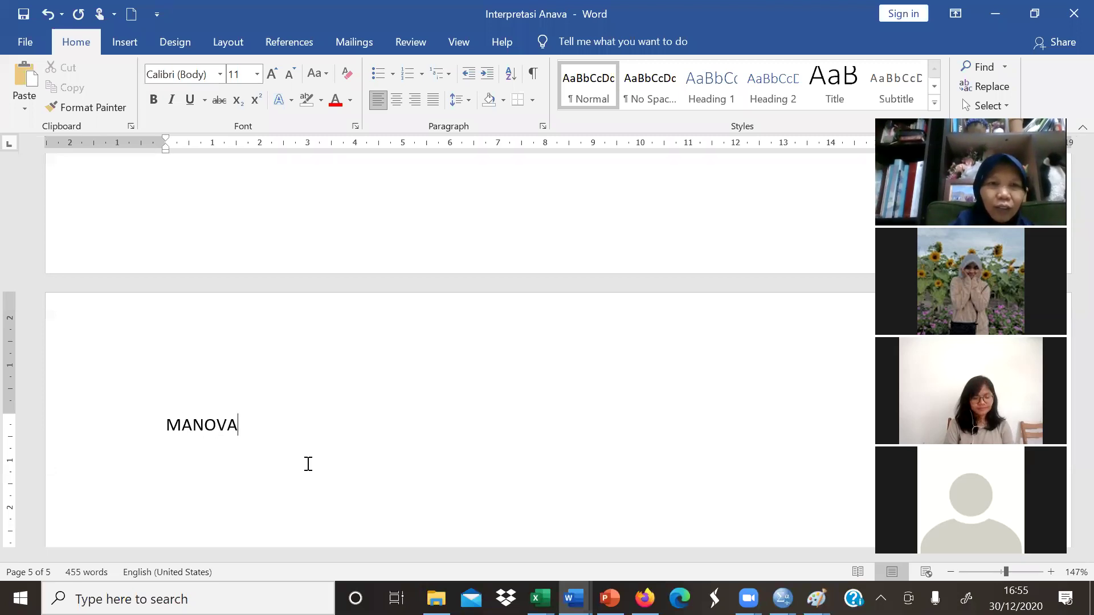
key("Return")
key("Return")
type("U")
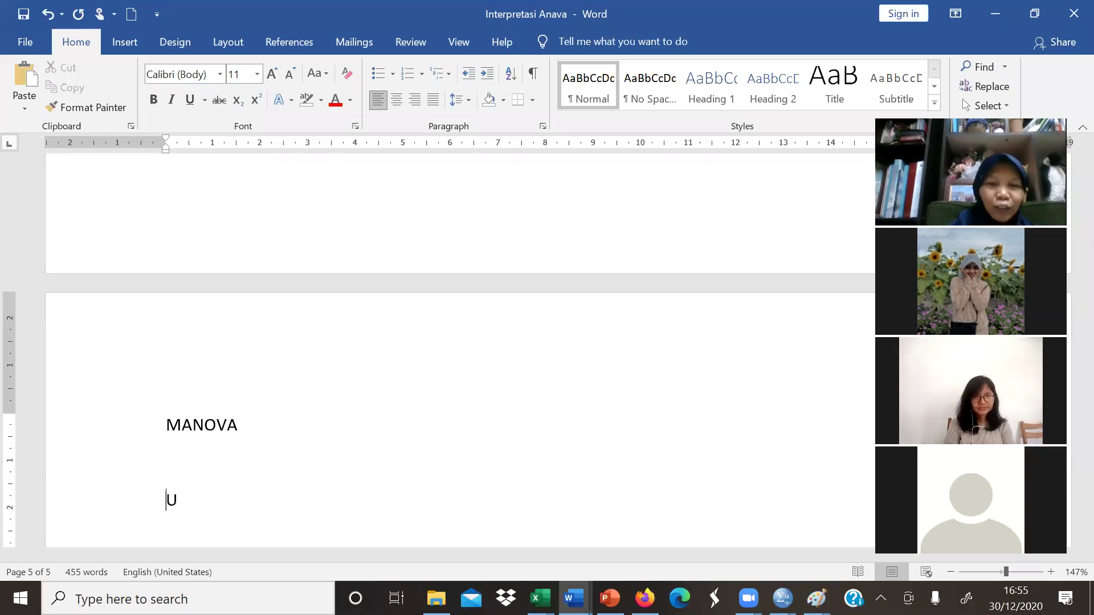
type("ji Asumsi")
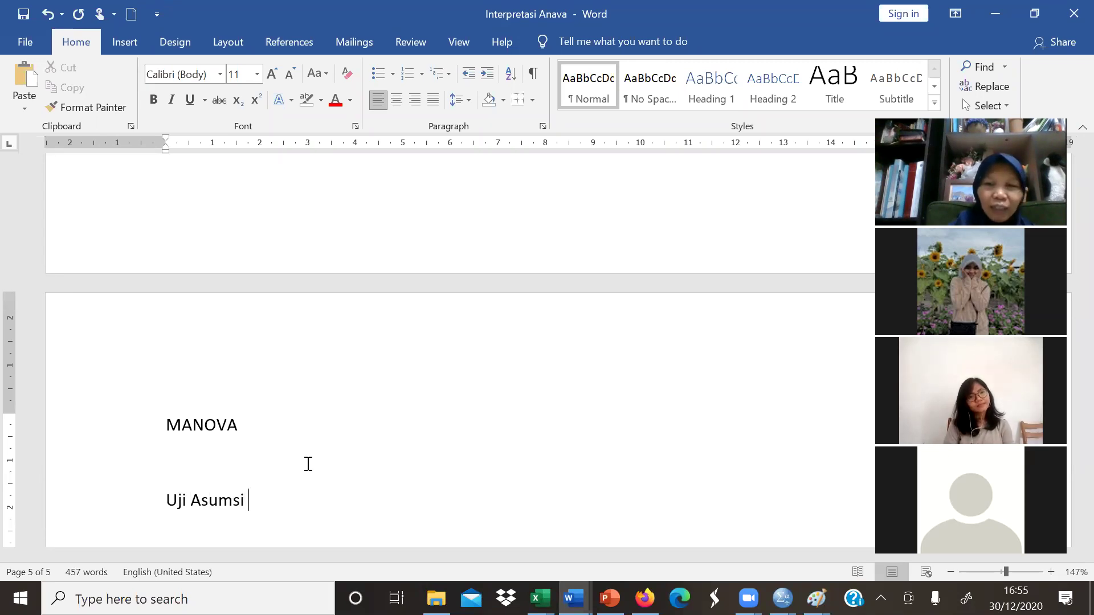
Start a dashed list under "Uji Asumsi" with the item "Matriks var covar sama"
key("Return")
type("- ")
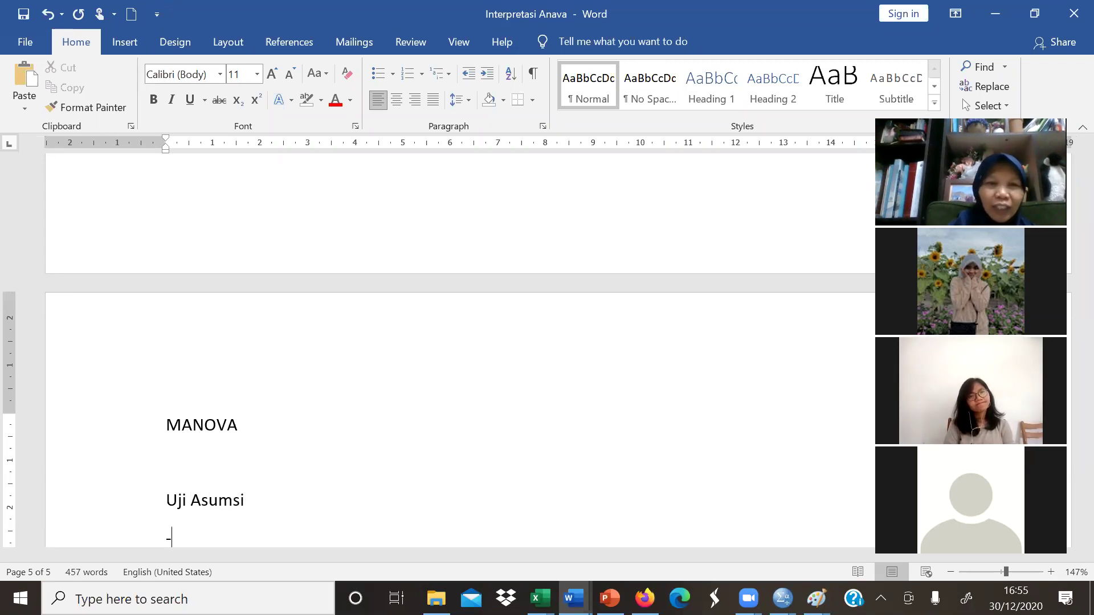
type("m")
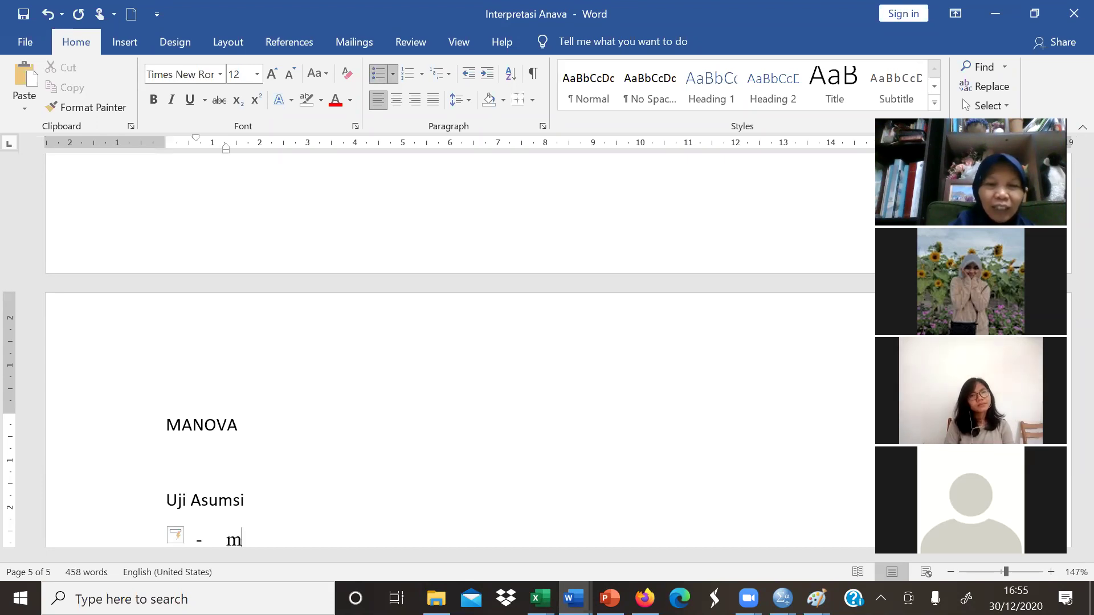
type("atrik")
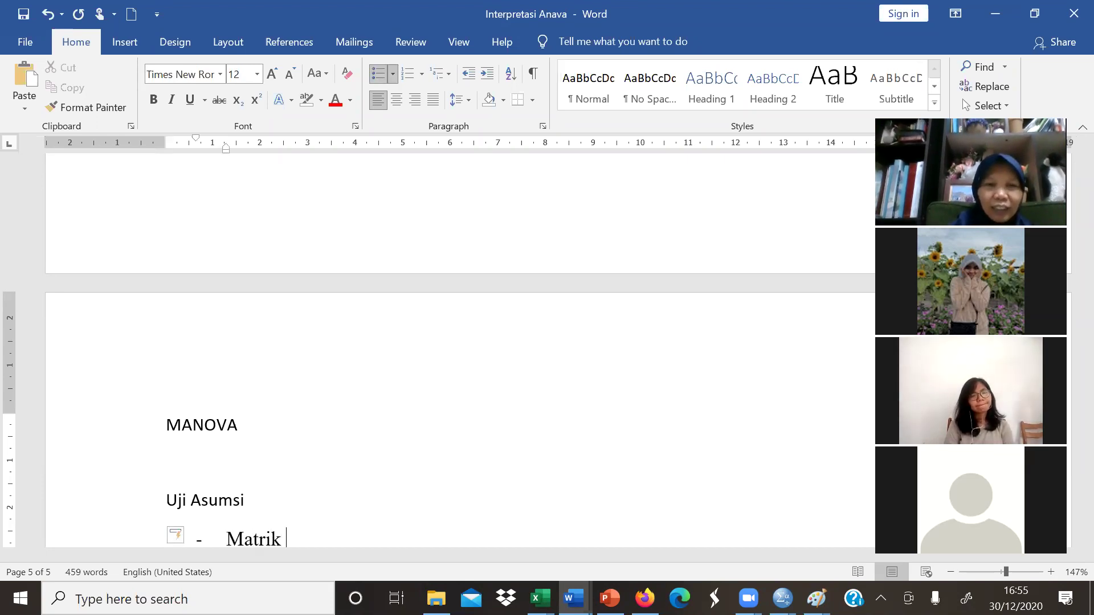
type("s v")
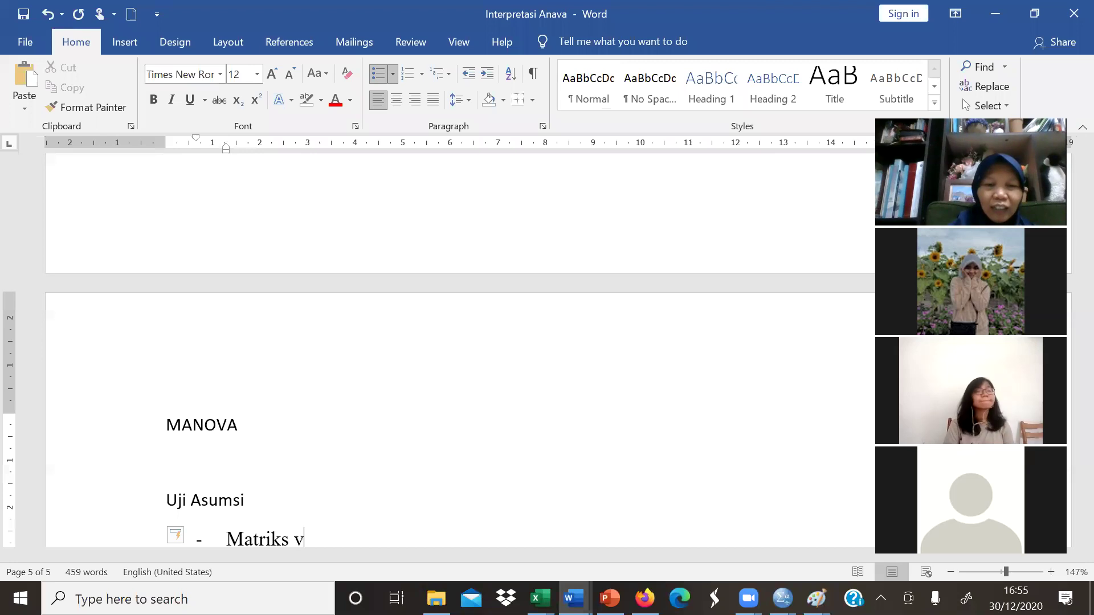
type("ar vova")
key("BackSpace")
key("BackSpace")
key("BackSpace")
key("BackSpace")
type("cova")
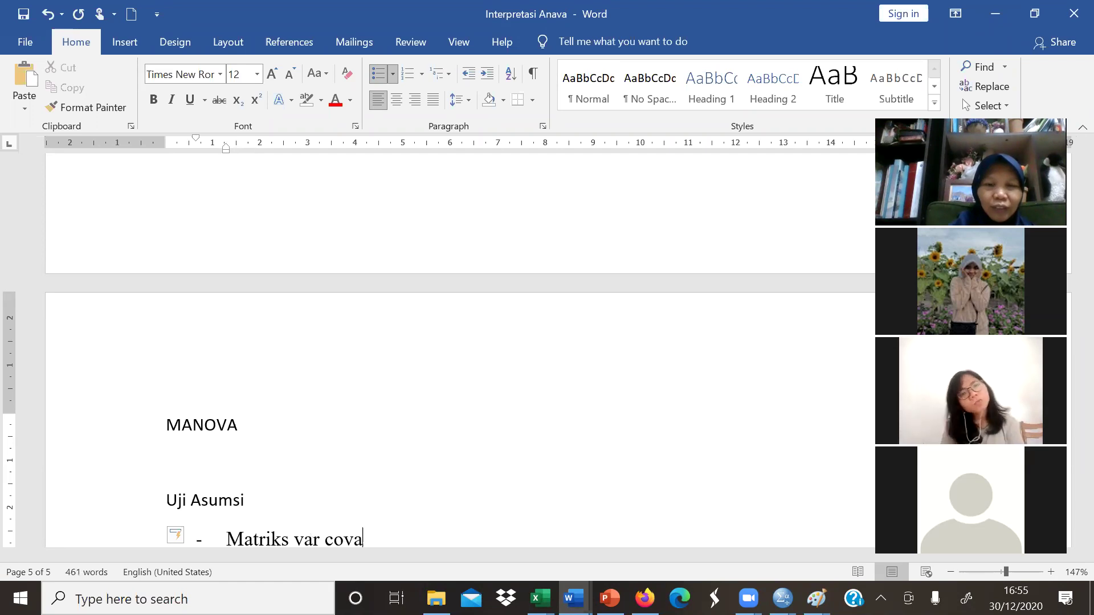
type("r sama")
key("Return")
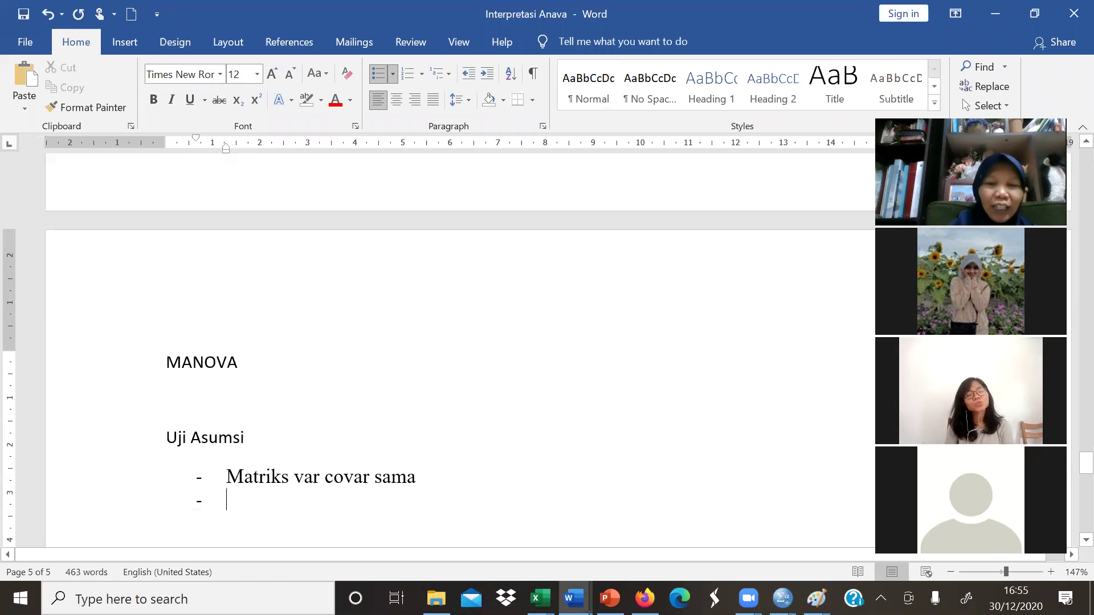
Add the second list item "Data berdistribusi normal multivariat" and end the list with a blank line below it
type("Data berd")
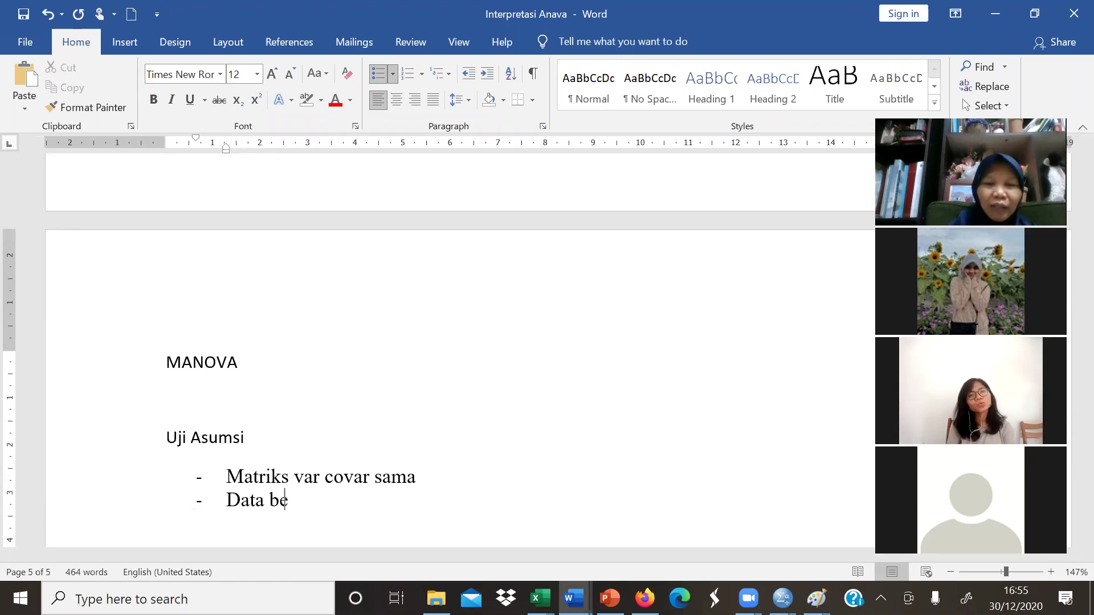
type("ribusi ")
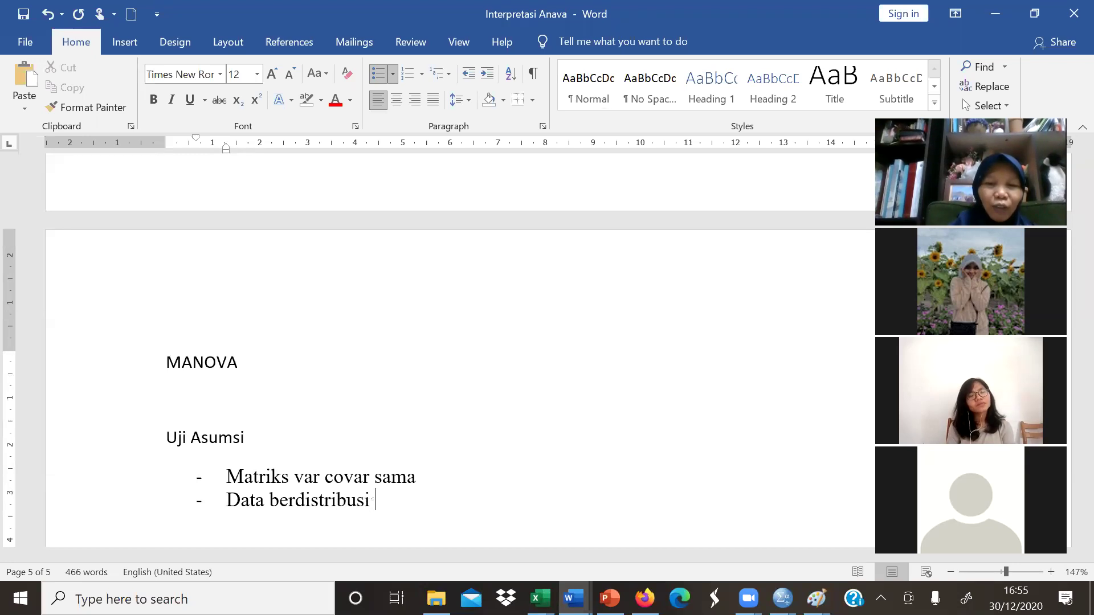
type("normal multivariat")
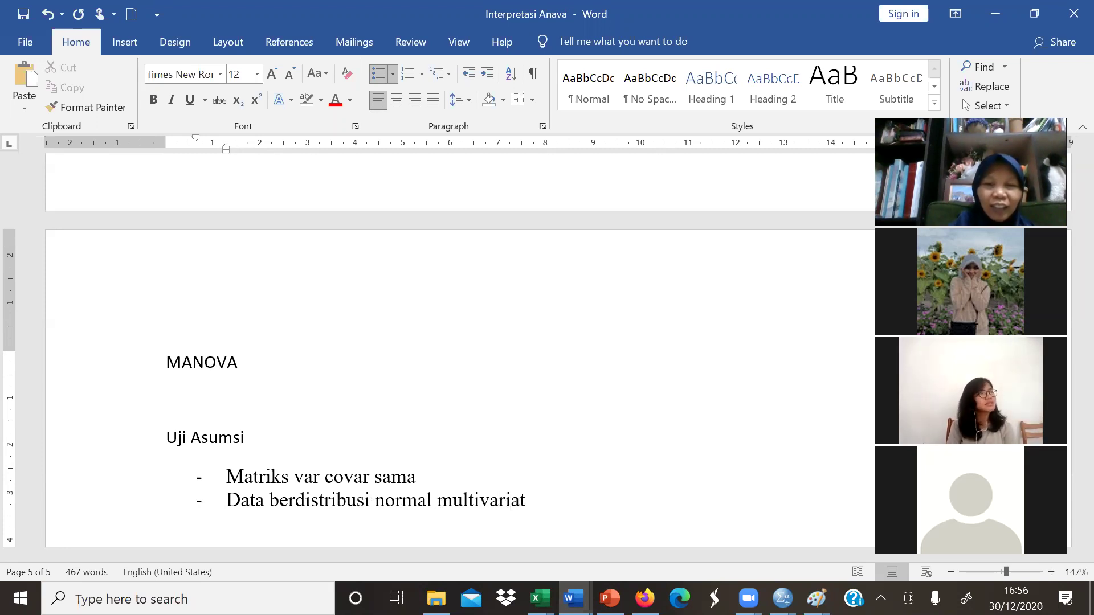
key("Return")
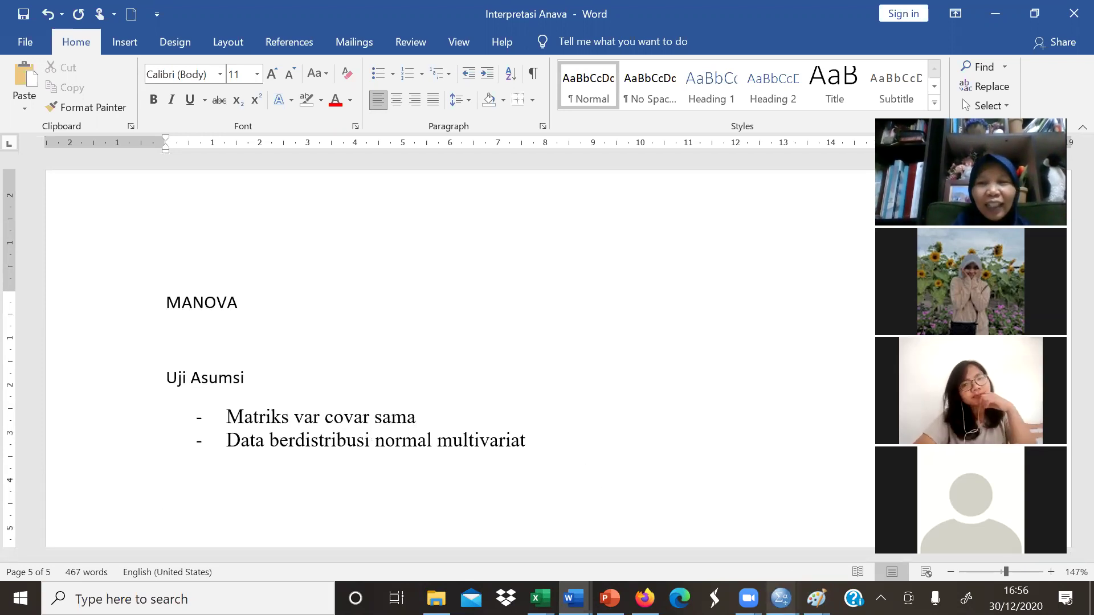
Switch to the SPSS output and copy the Box's Test of Equality of Covariance Matrices table
mouse_move(781, 598)
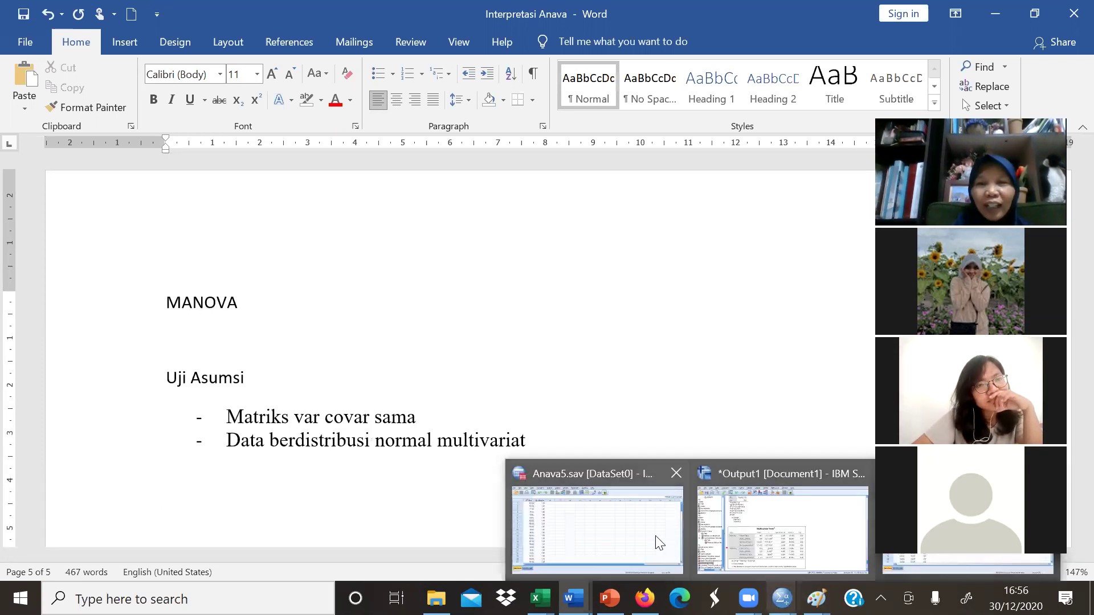
left_click(776, 552)
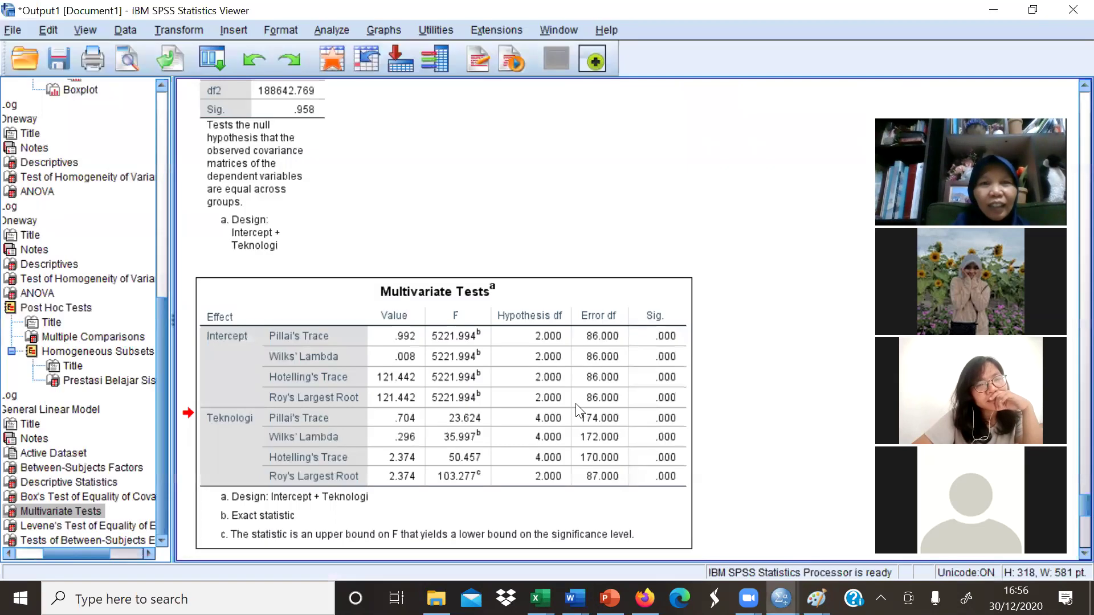
left_click(281, 237)
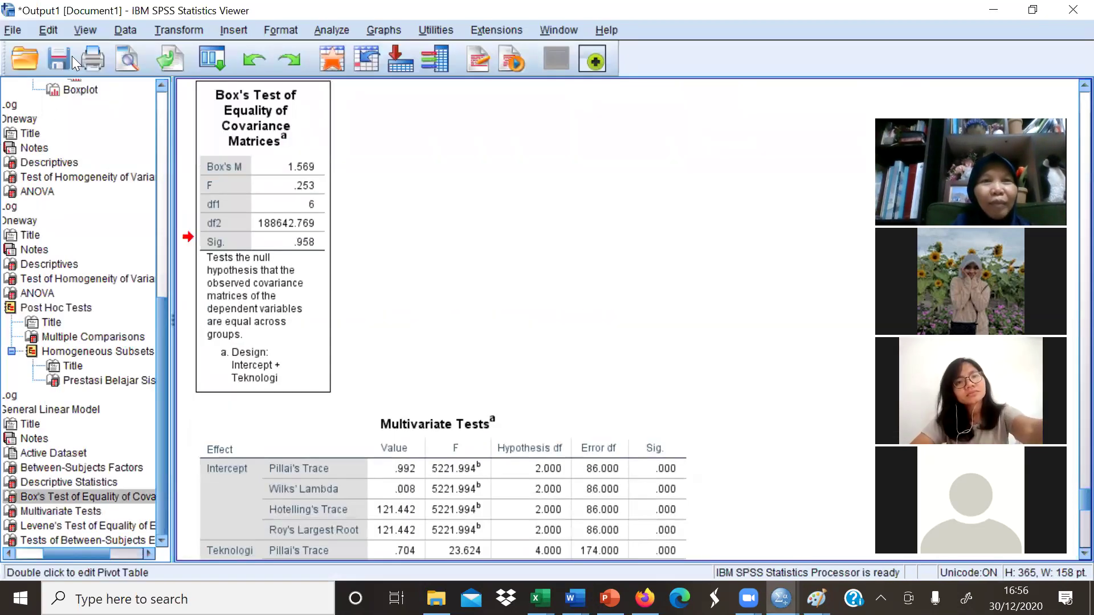
right_click(309, 112)
left_click(322, 143)
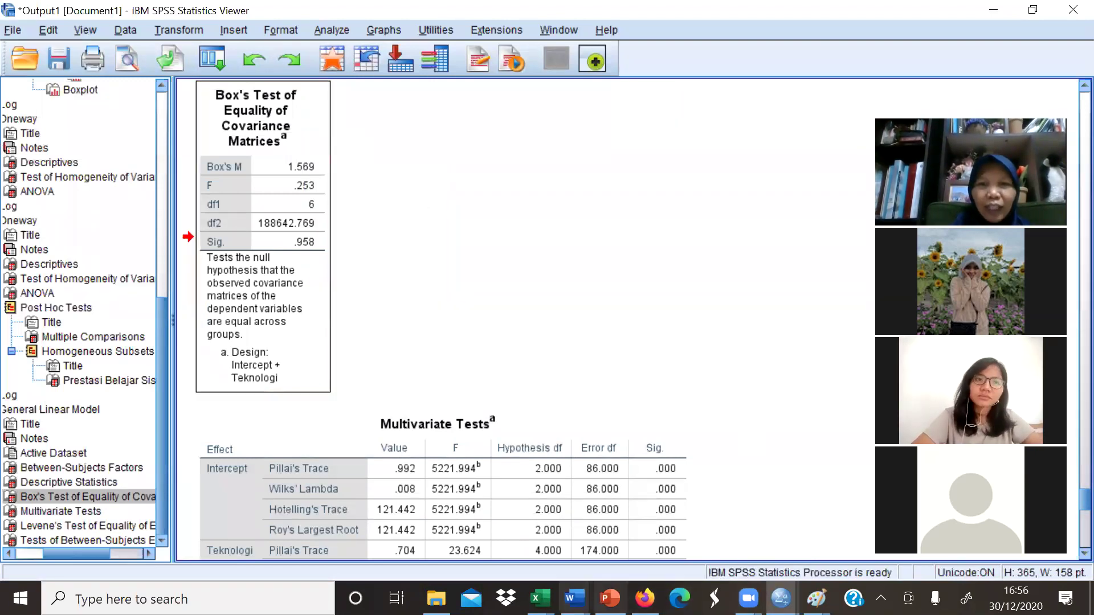
Return to the Interpretasi Anava document in Word, write "Uji Var covar sama" below the list and paste the Box's Test table under it
mouse_move(574, 598)
left_click(669, 513)
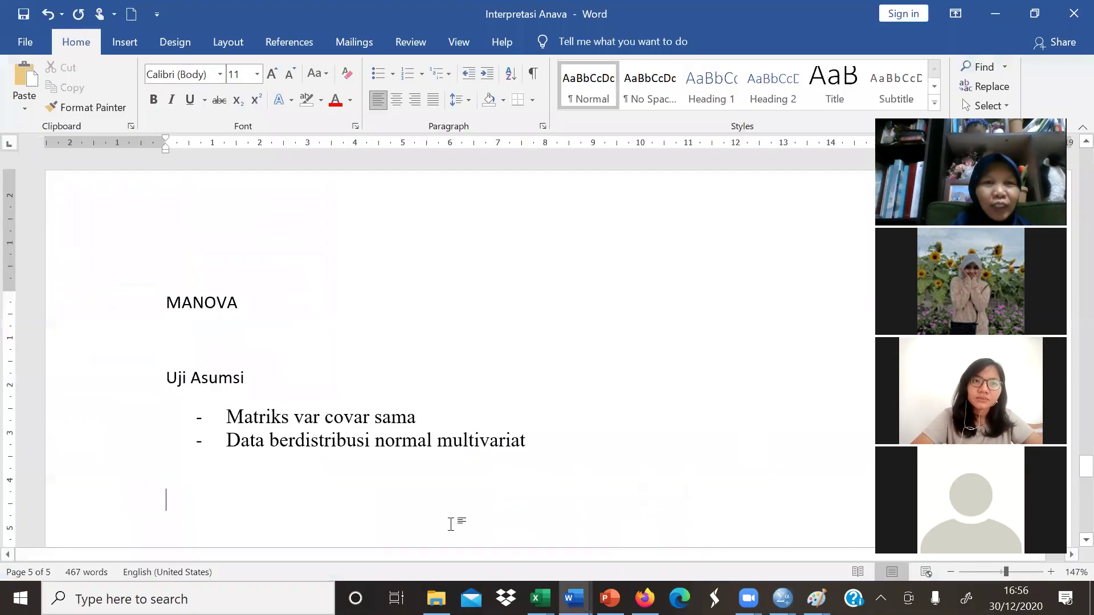
type("Uji Var covar sama")
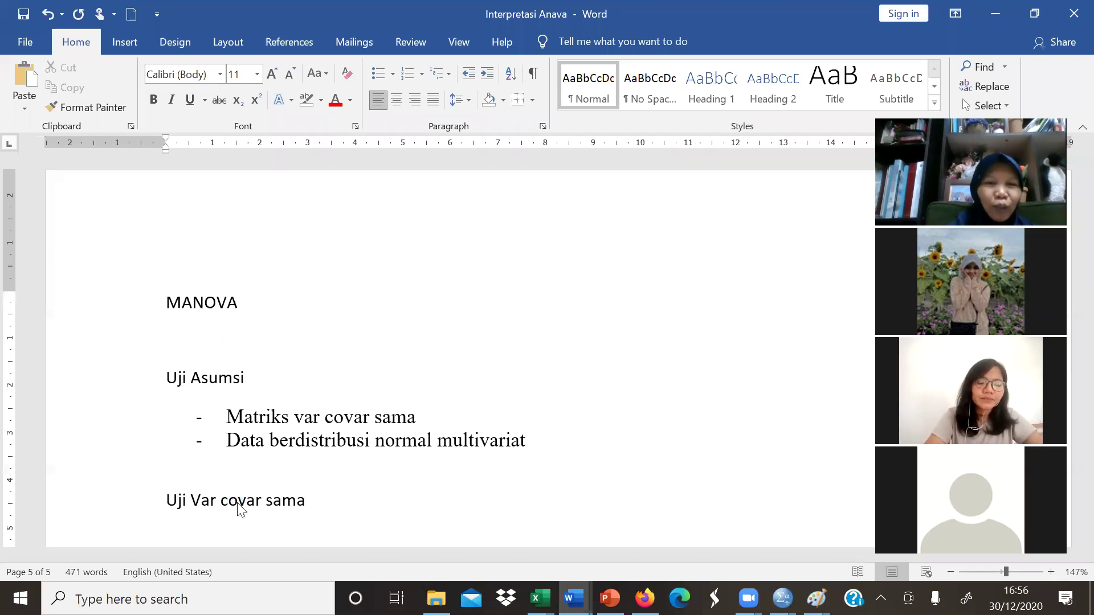
key("ctrl+v")
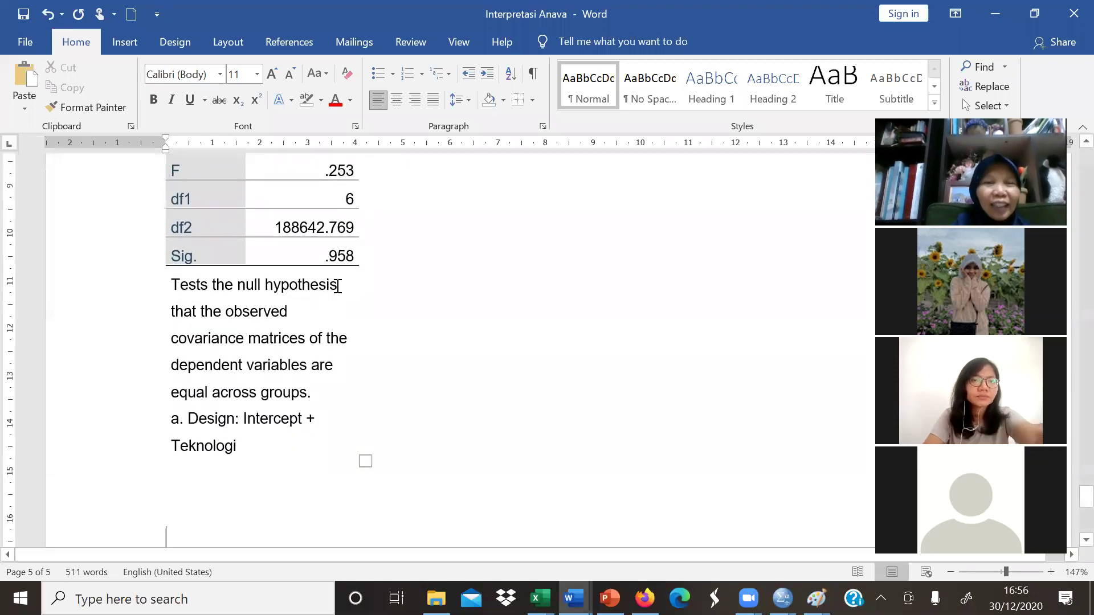
Colour the Sig. value in the Box's Test table red and add a blank line below the table
left_click_drag(325, 260, 356, 258)
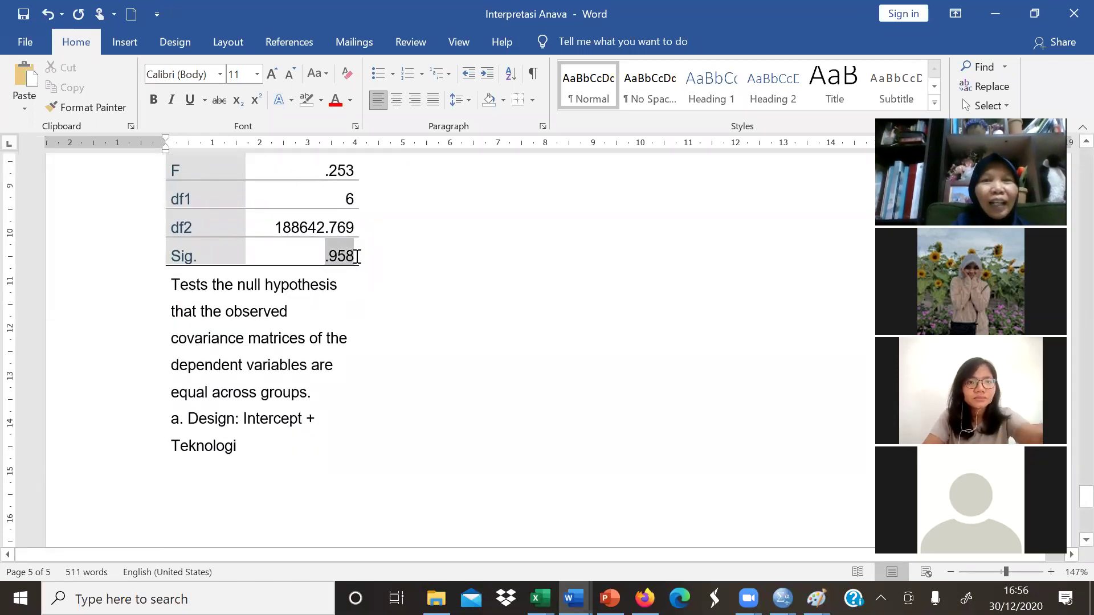
left_click(336, 105)
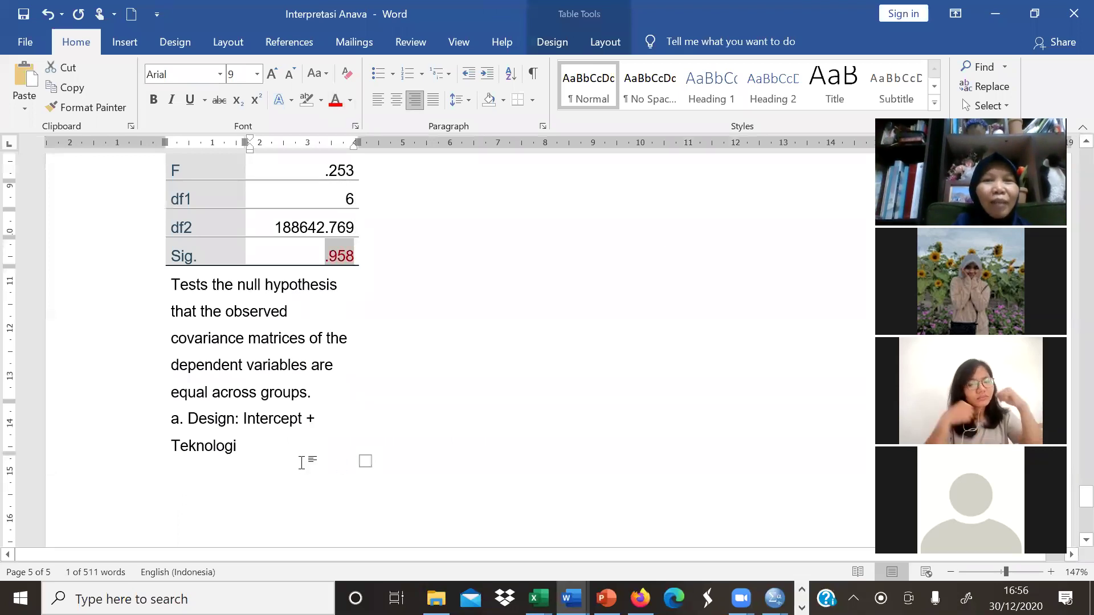
left_click(310, 460)
key("Return")
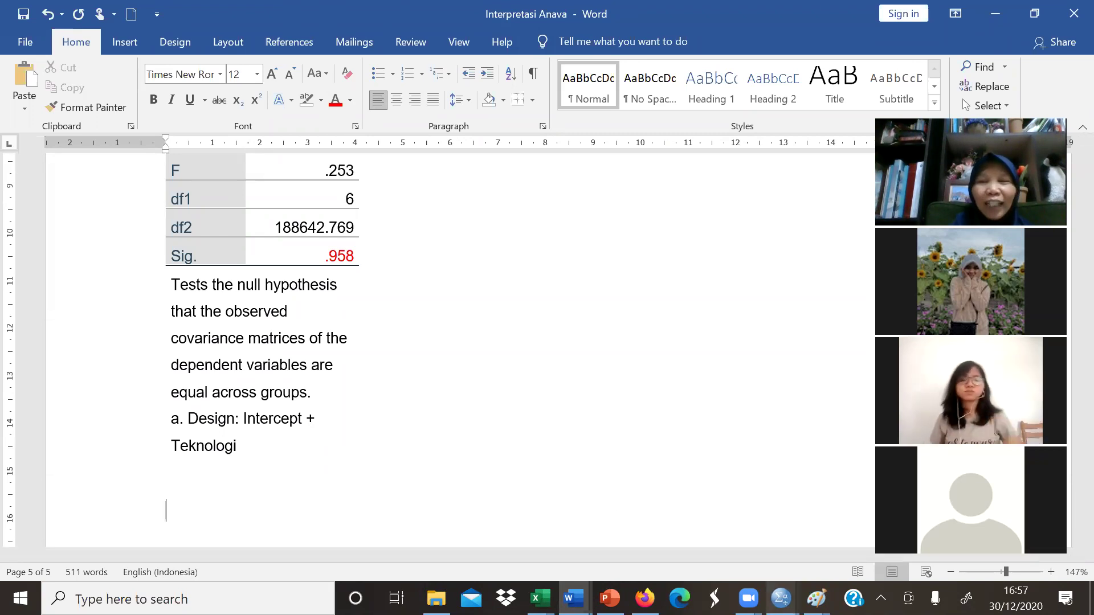
Switch to the SPSS output and copy the Levene's Test of Equality of Error Variances table
mouse_move(781, 598)
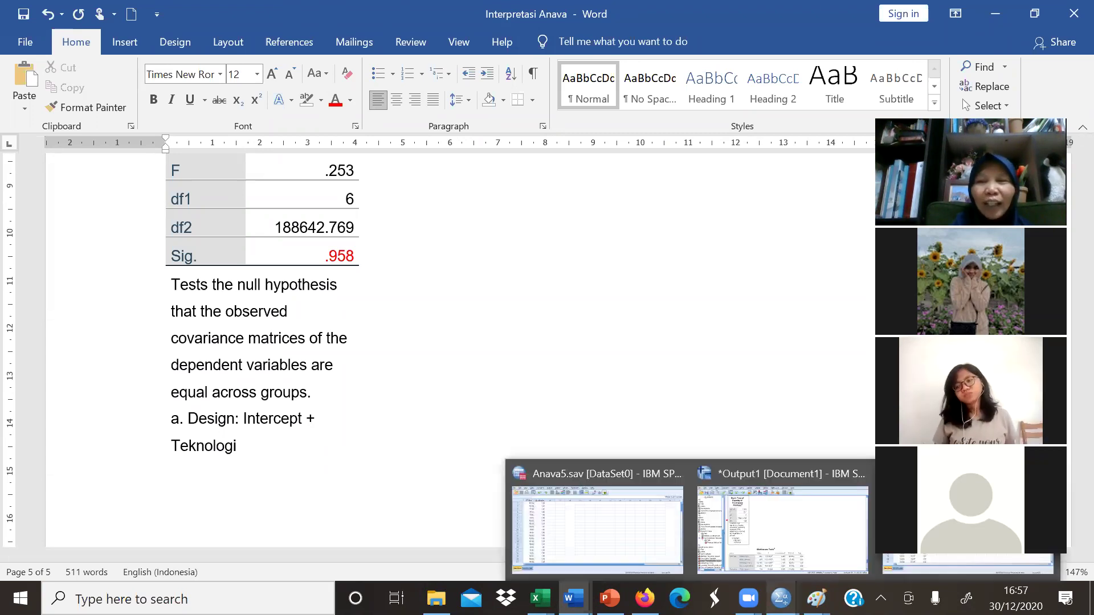
left_click(796, 551)
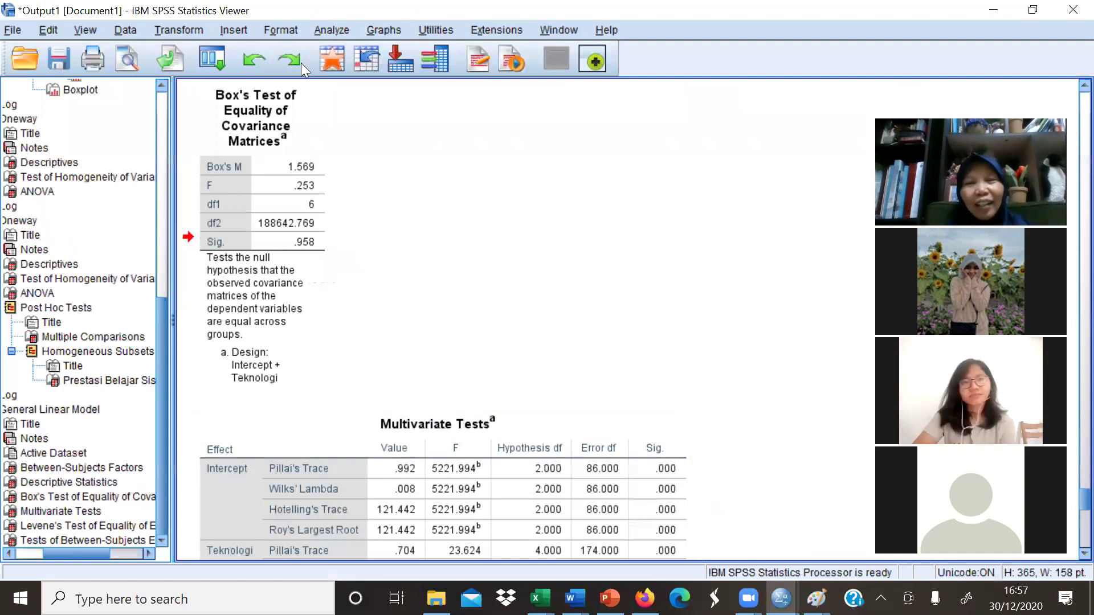
left_click(525, 427)
right_click(623, 389)
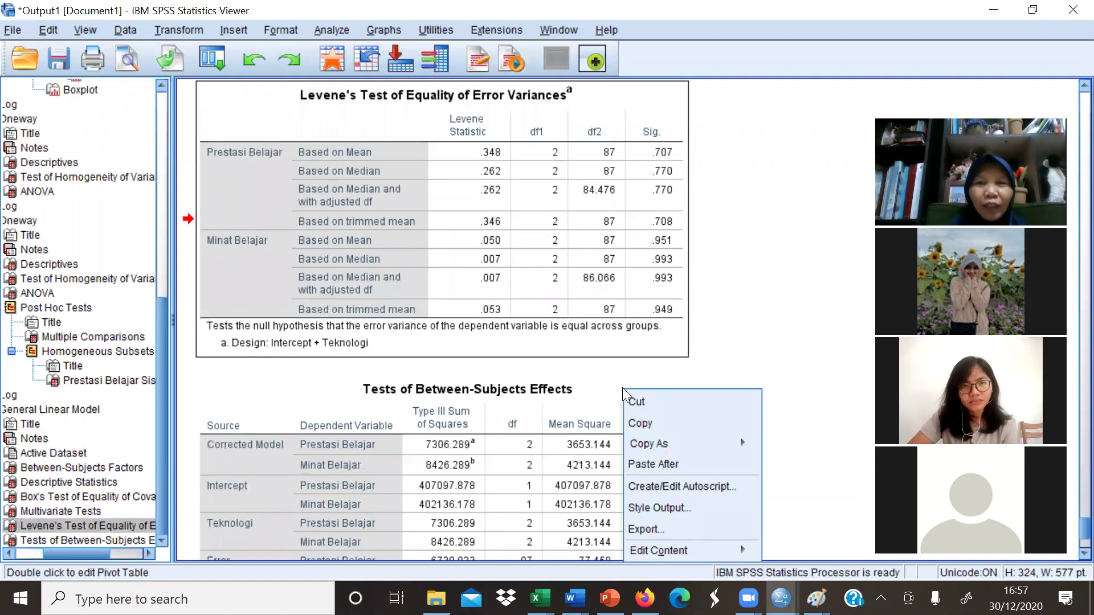
left_click(637, 423)
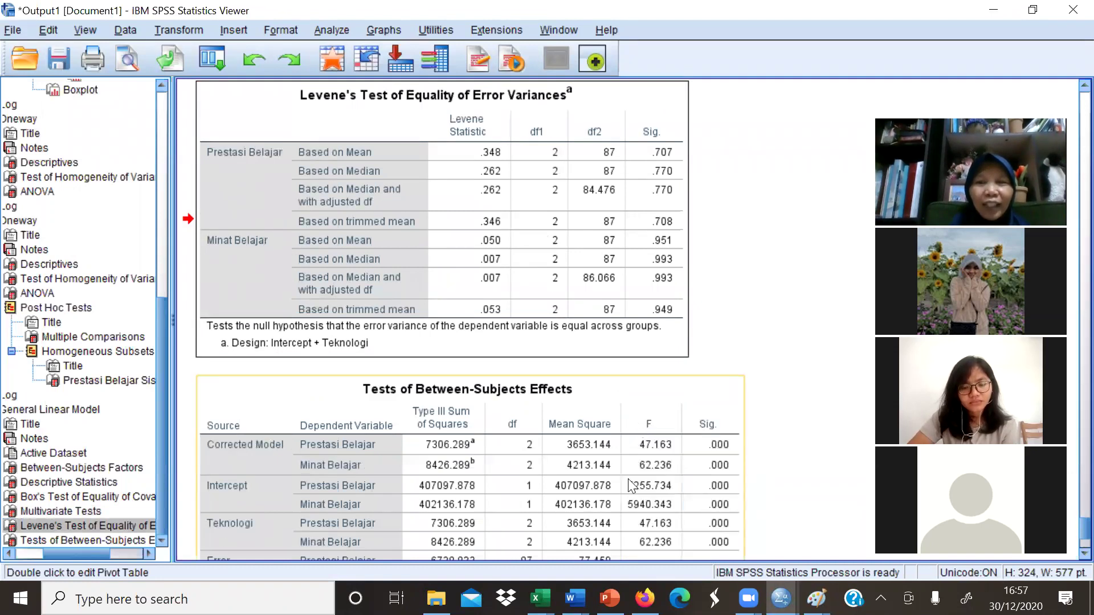
Switch to the Interpretasi Anava document in Word and paste the Levene's Test table below the Box's Test table
mouse_move(573, 598)
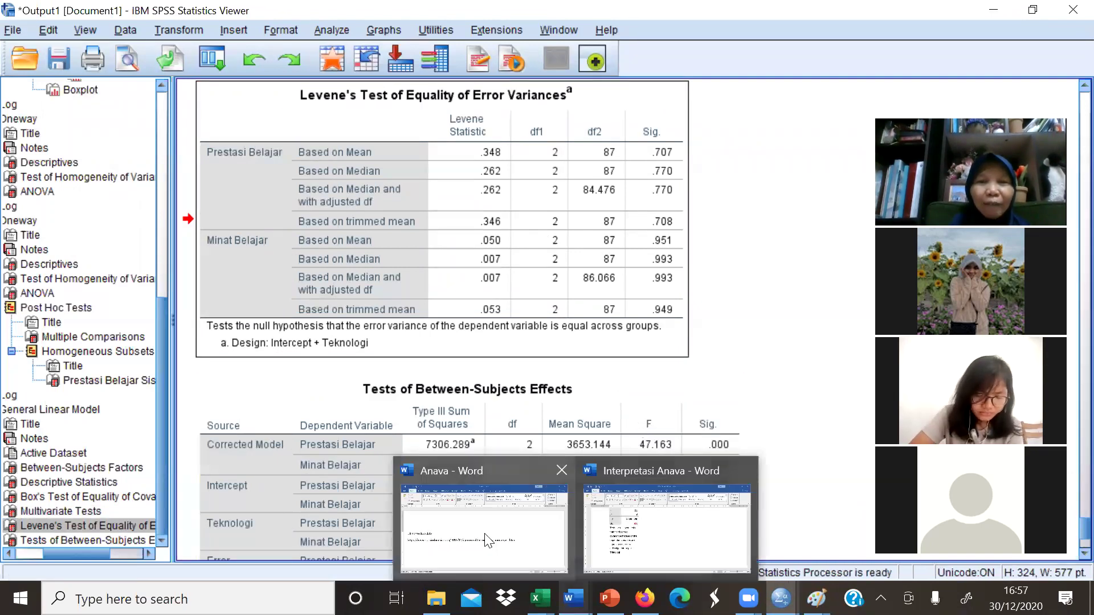
left_click(472, 521)
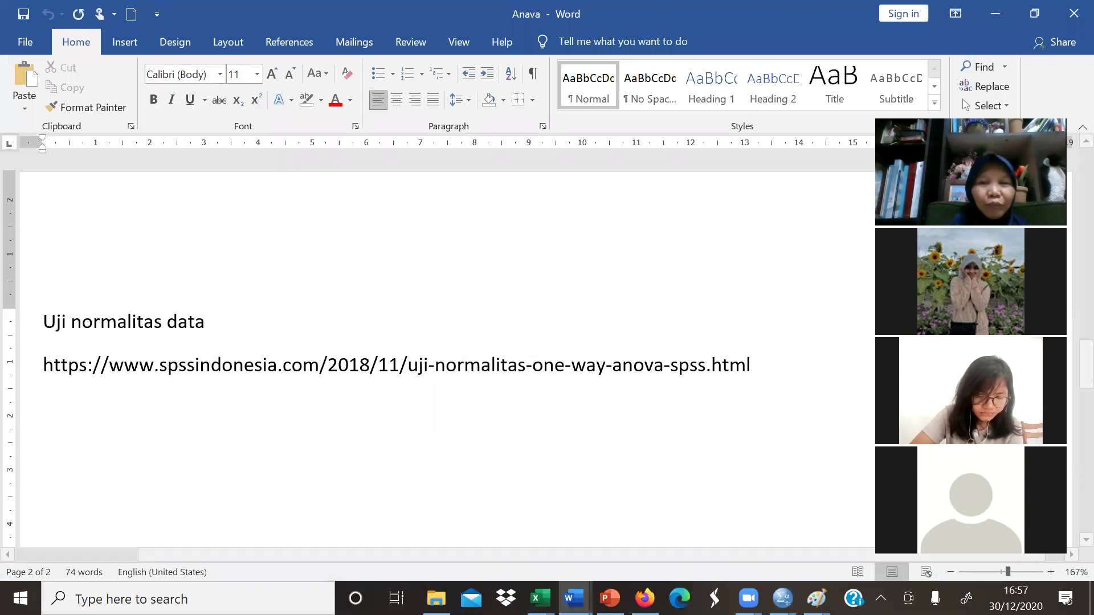
mouse_move(573, 598)
left_click(653, 527)
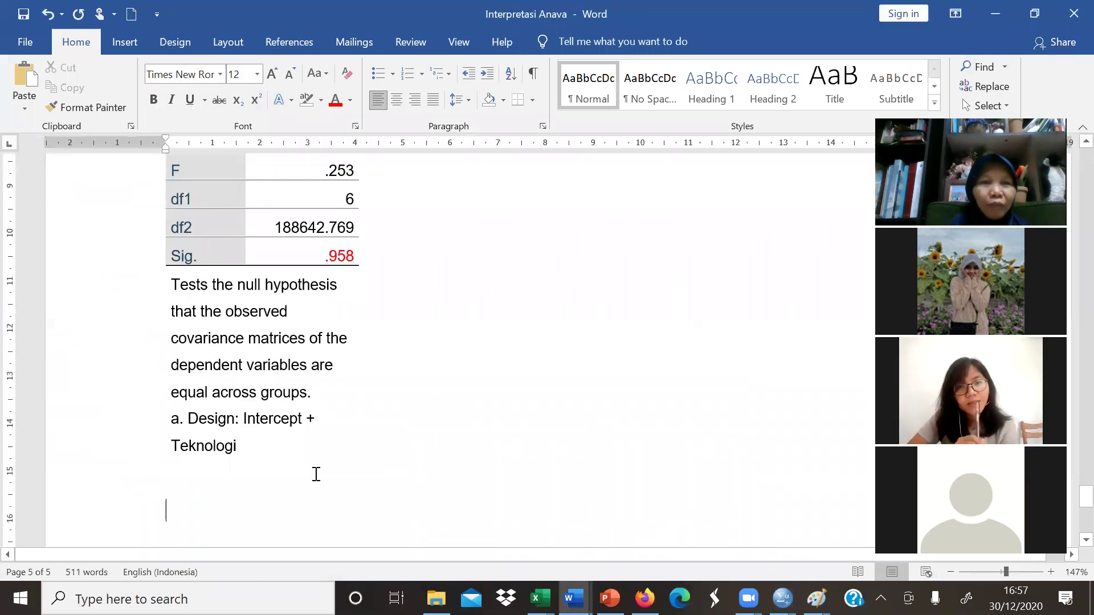
key("ctrl+v")
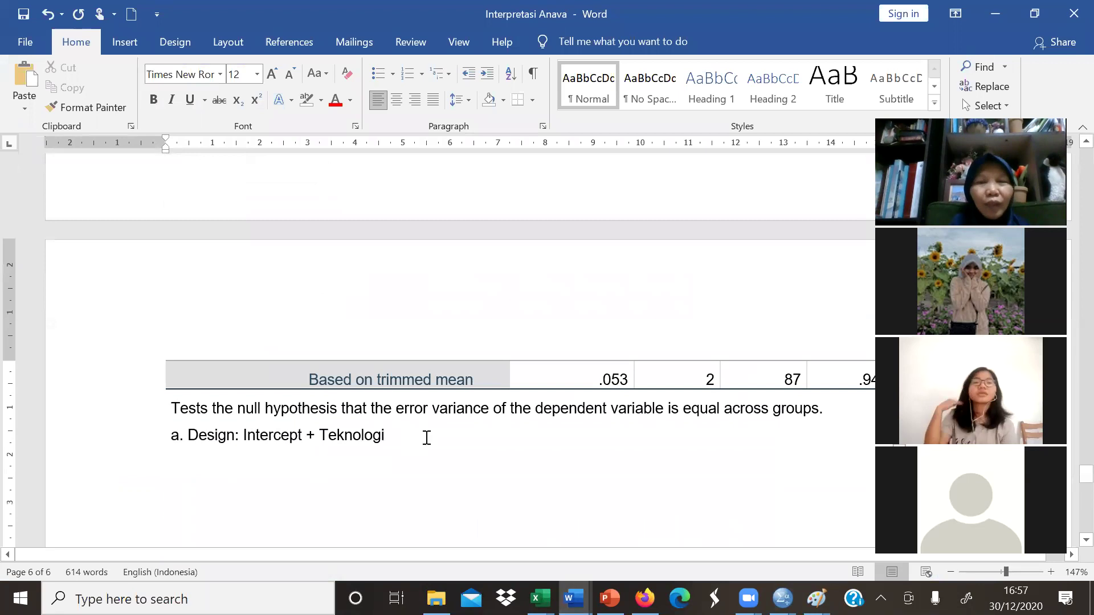
Insert blank lines between the Box's Test and Levene's Test tables to push the Levene's table onto the next page
scroll(426, 438, "up", 6)
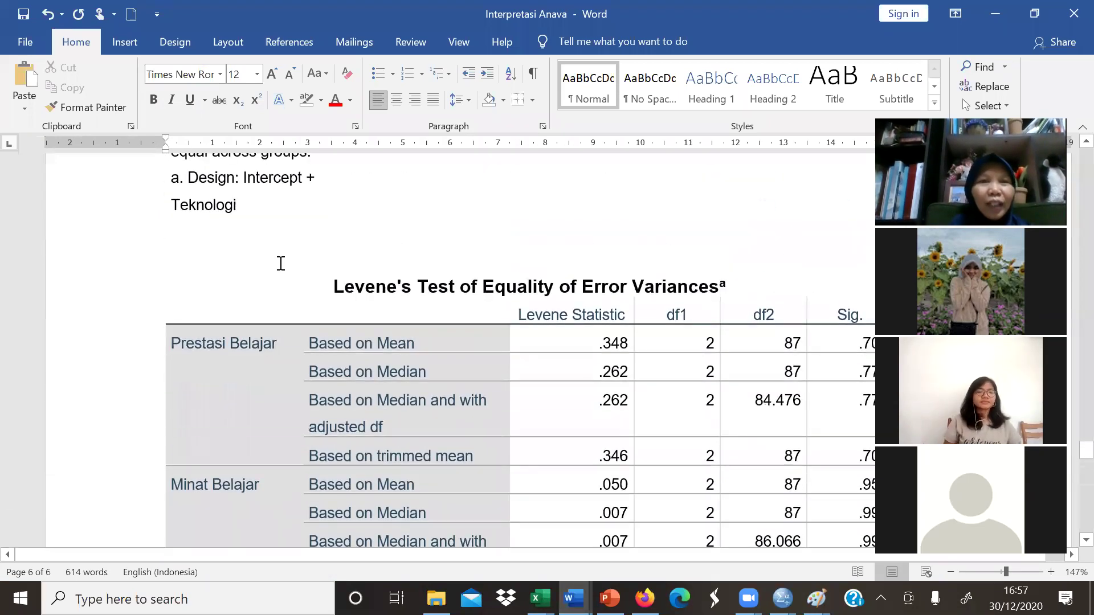
left_click(278, 249)
key("Return")
key("Return")
key("Return")
key("Return")
key("Return")
key("Return")
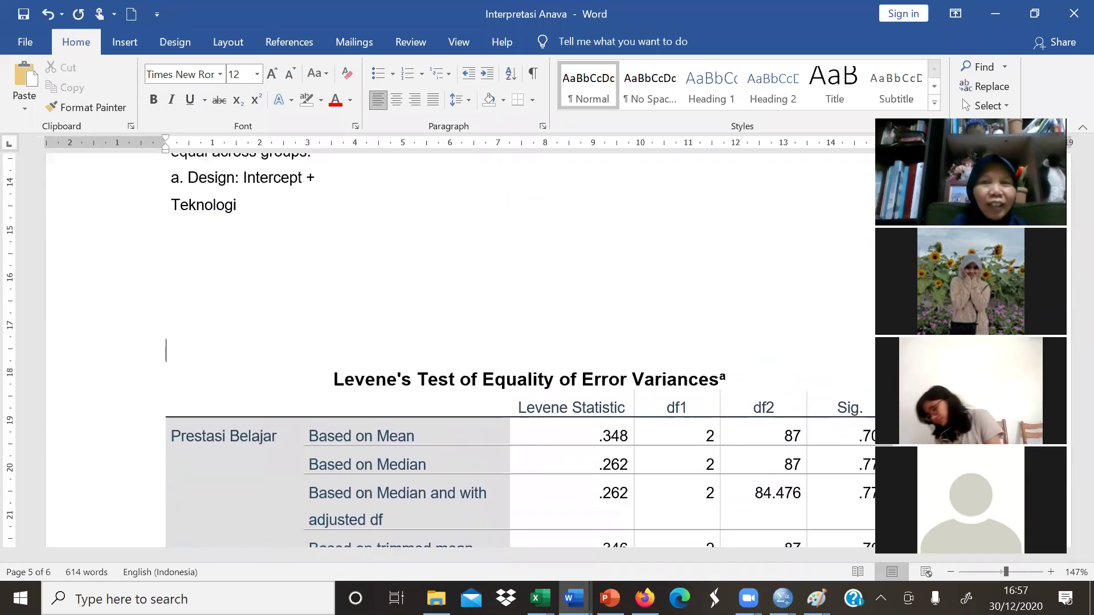
key("Return")
key("Return")
key("Return")
key("Return")
key("Return")
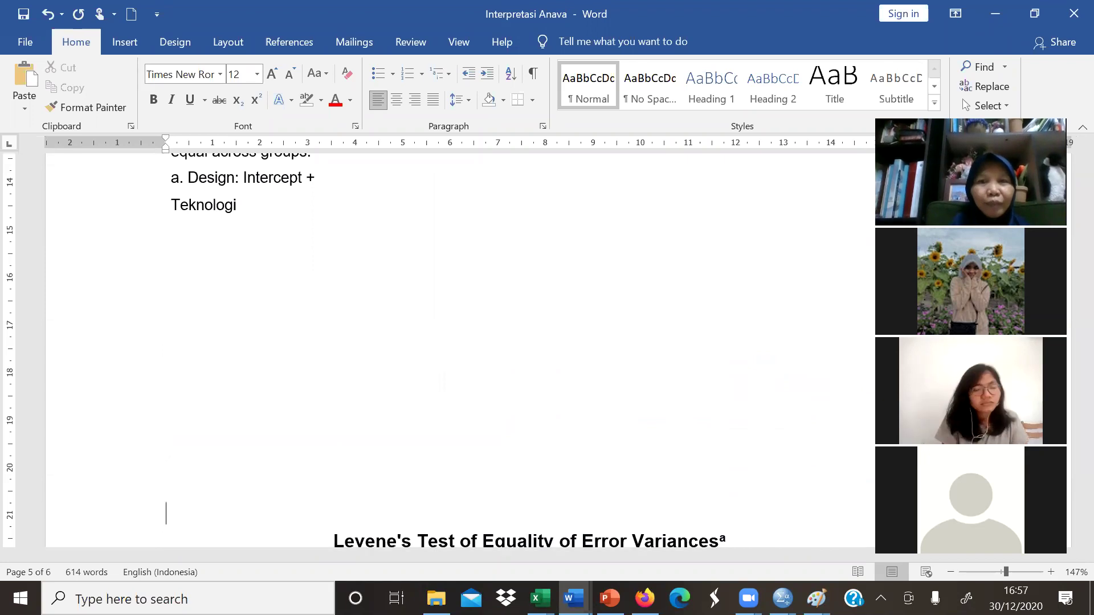
key("Return")
key("Return")
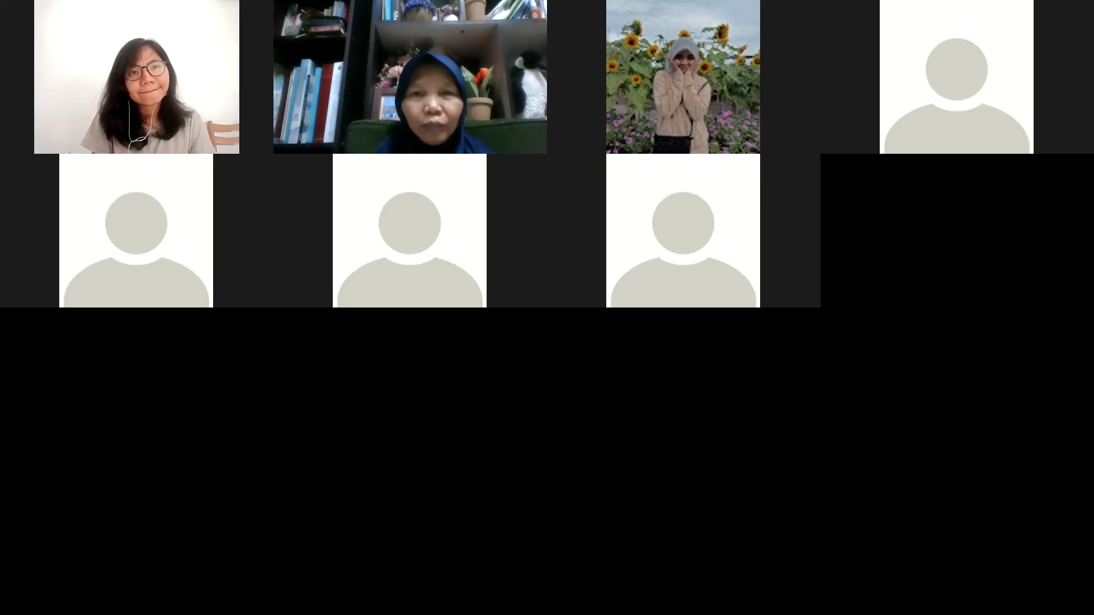
scroll(658, 496, "down", 6)
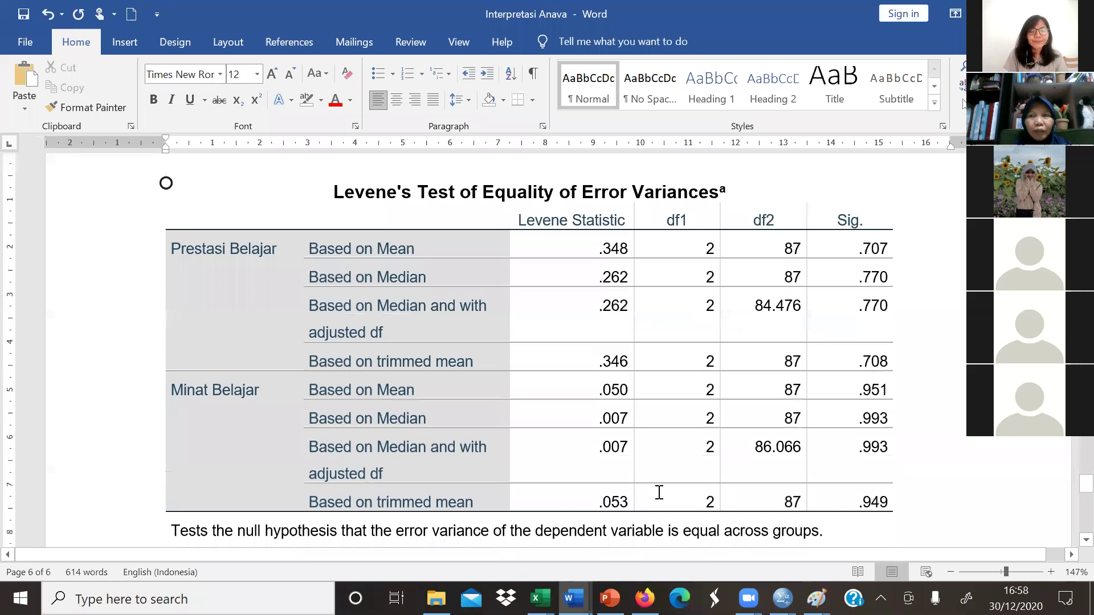
scroll(659, 492, "down", 5)
scroll(660, 492, "up", 2)
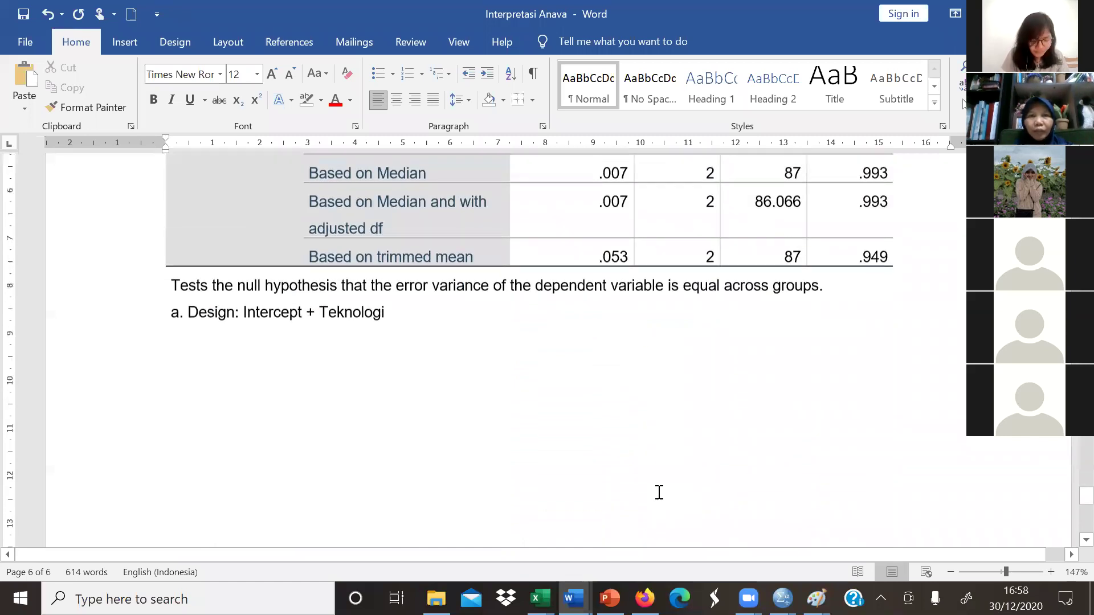
scroll(659, 493, "down", 6)
scroll(659, 492, "up", 3)
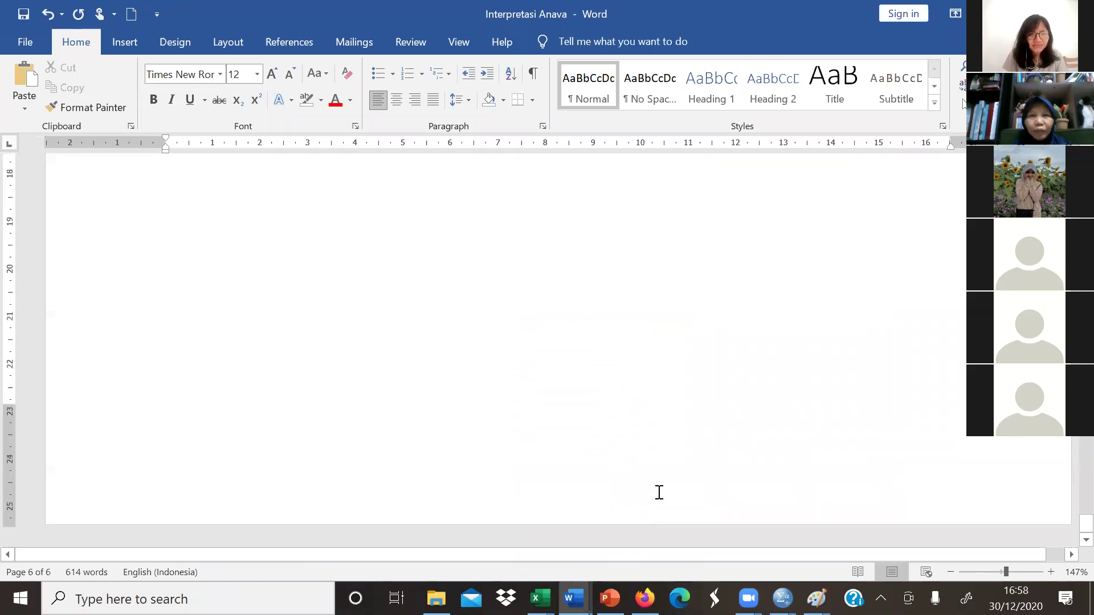
scroll(659, 492, "up", 6)
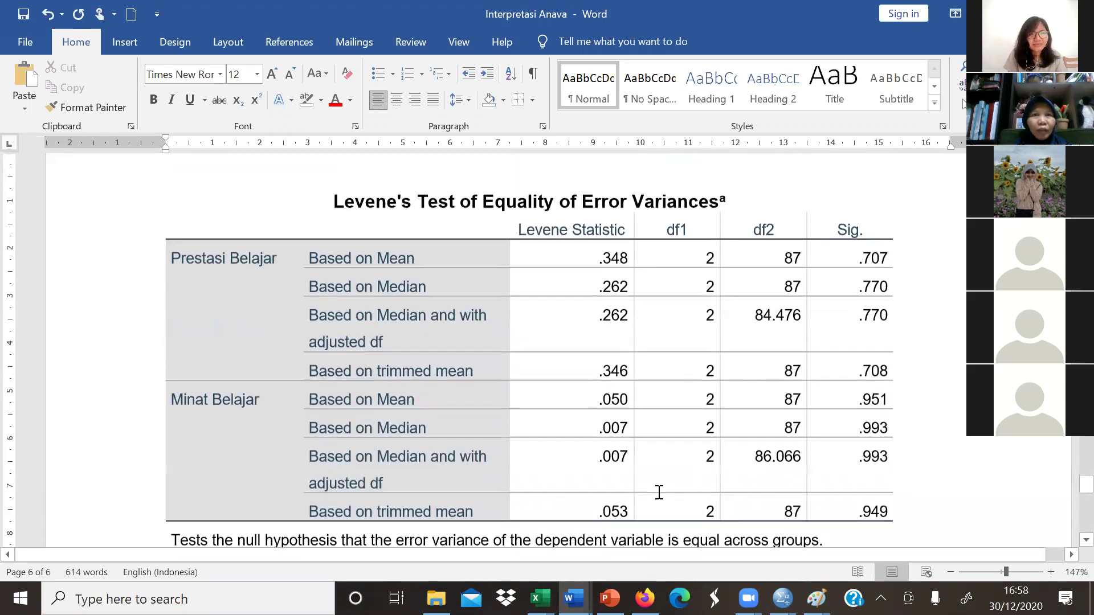
scroll(659, 492, "up", 5)
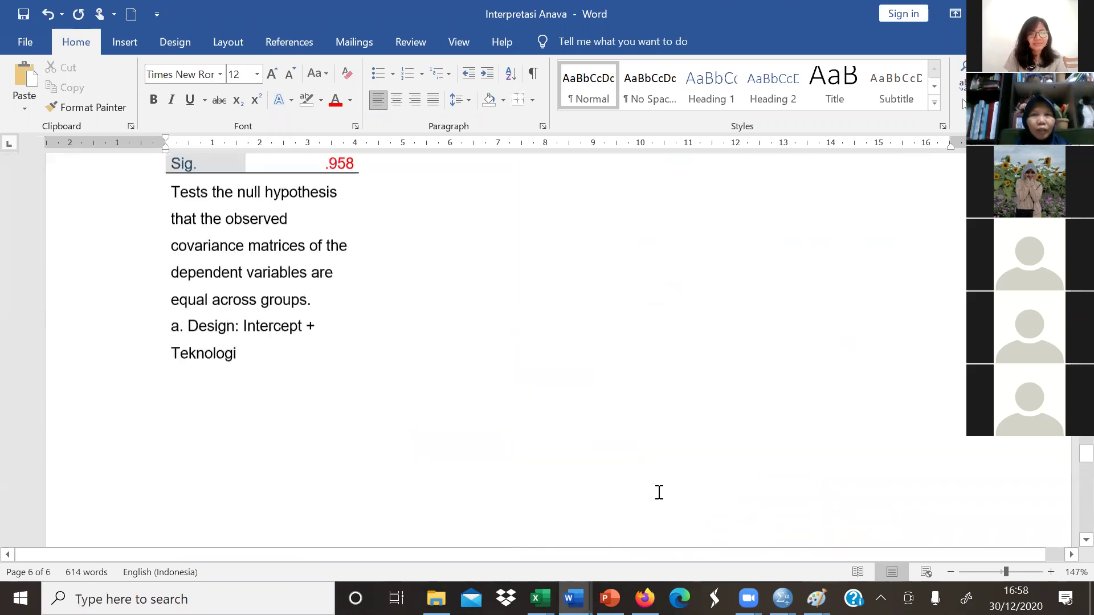
scroll(659, 493, "down", 6)
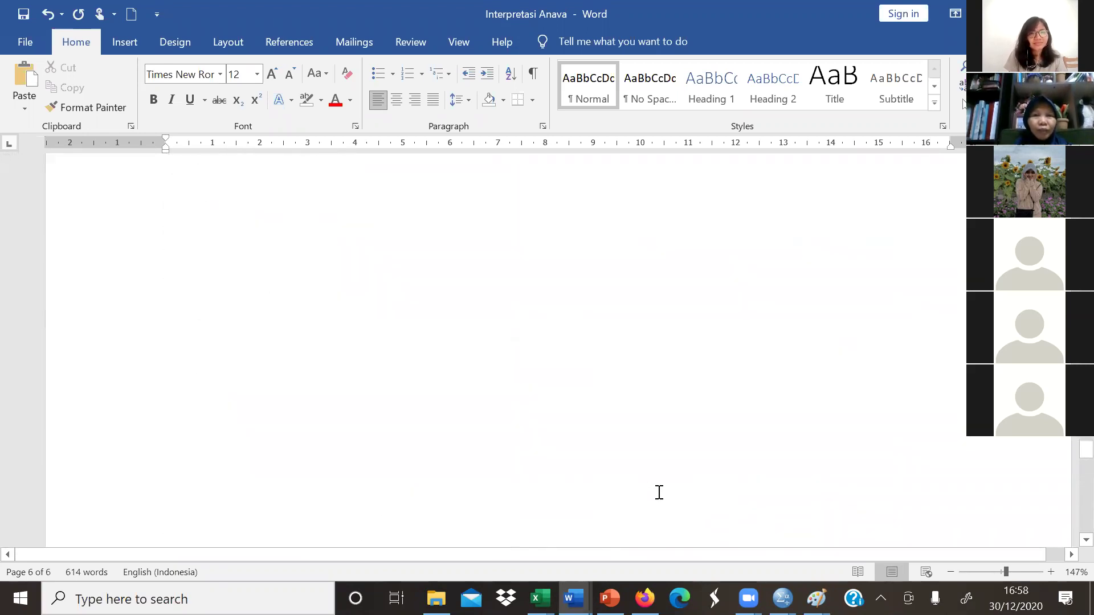
scroll(659, 493, "down", 4)
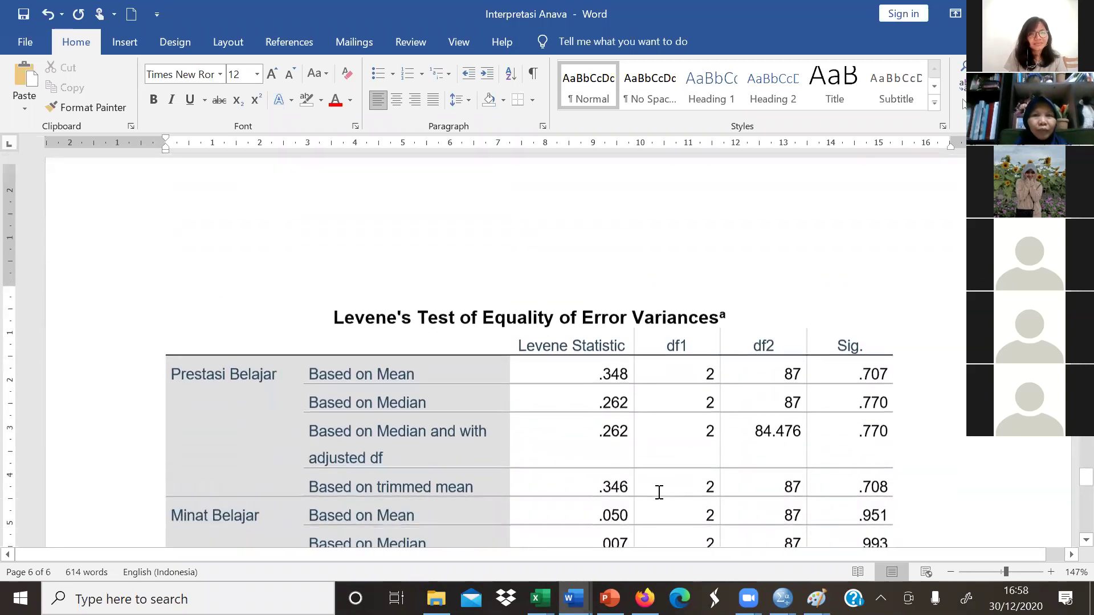
scroll(659, 492, "down", 1)
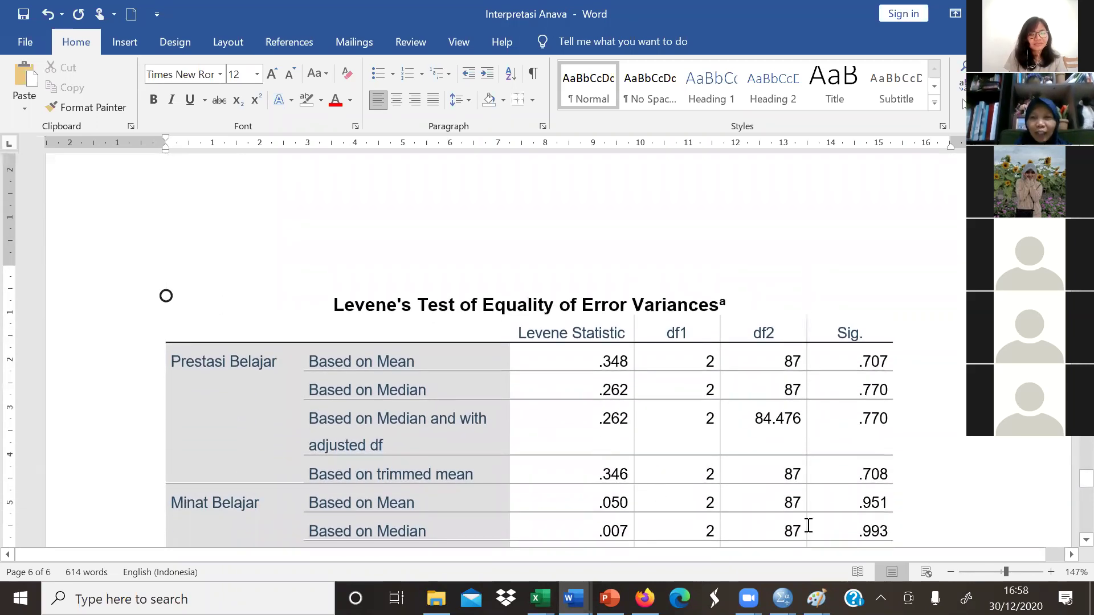
Switch to the SPSS output and copy the Tests of Between-Subjects Effects table
left_click(782, 598)
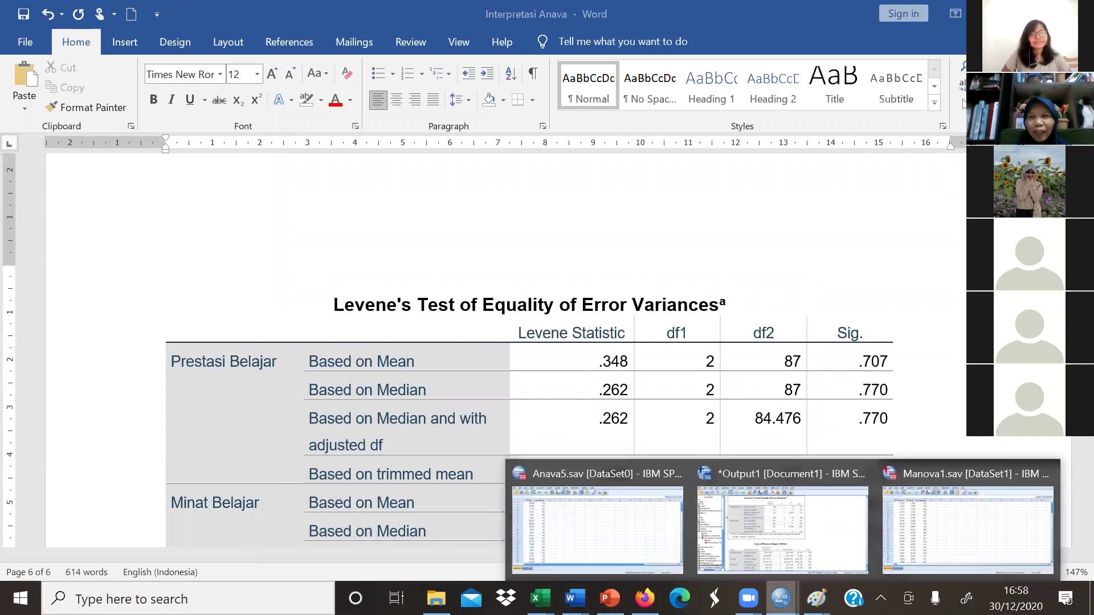
left_click(820, 527)
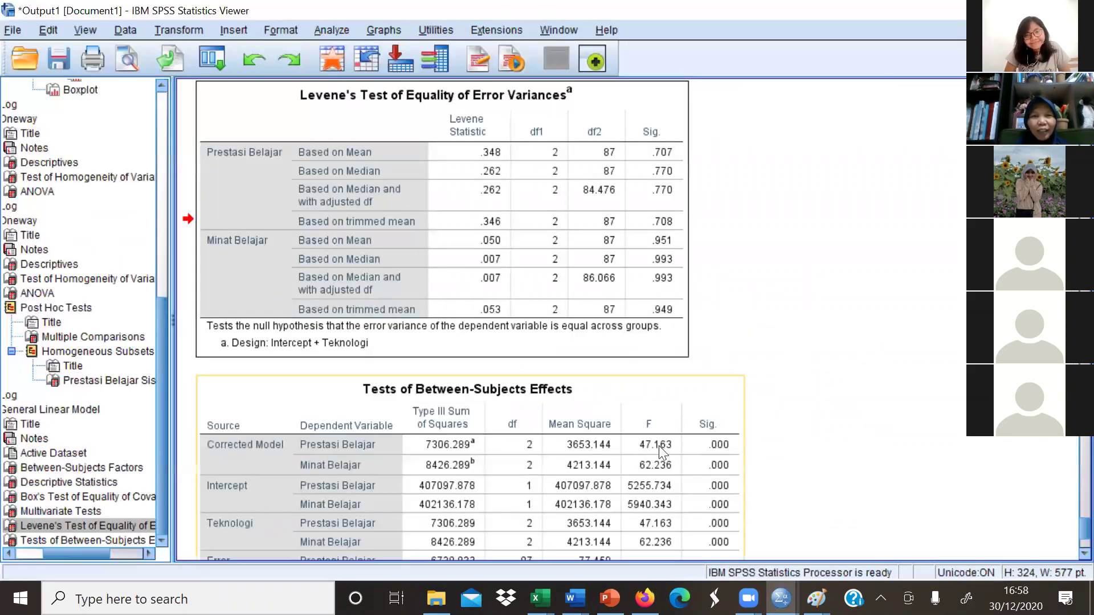
scroll(628, 387, "down", 3)
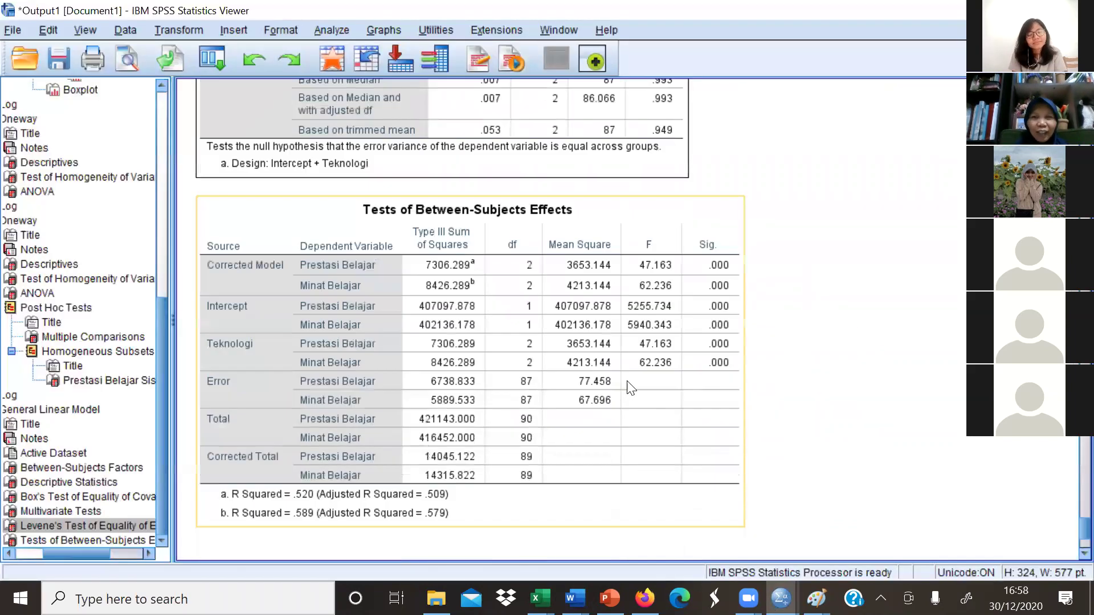
right_click(627, 380)
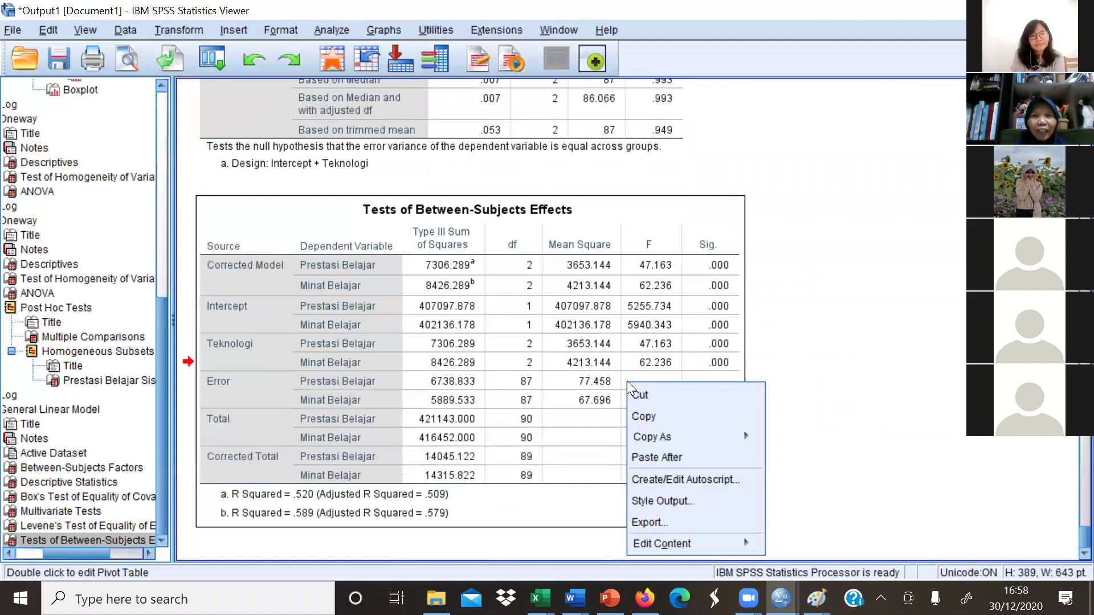
left_click(656, 222)
left_click(658, 218)
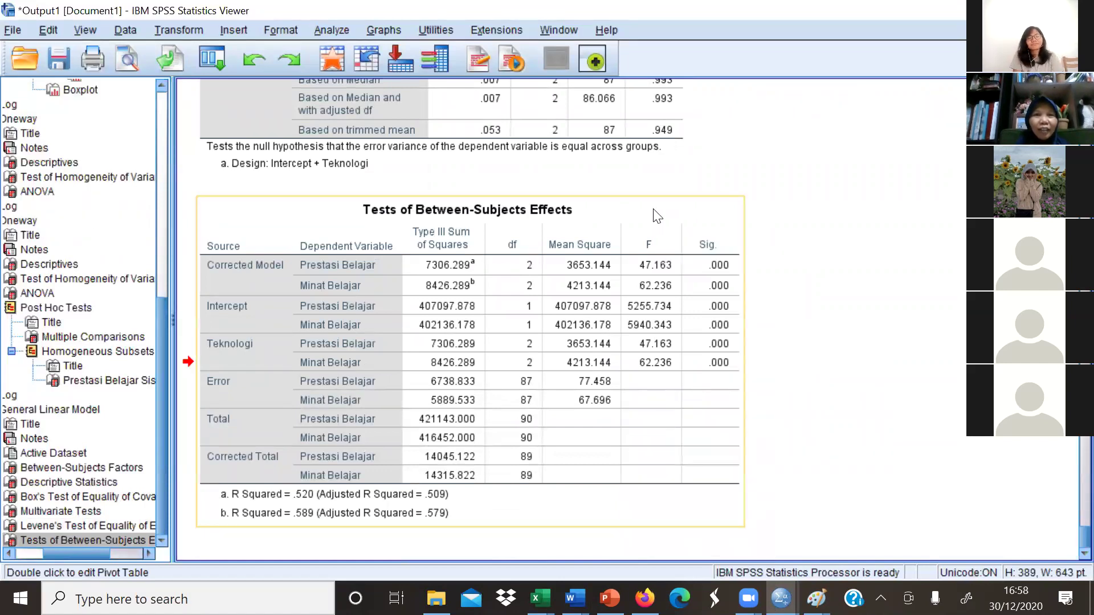
right_click(654, 210)
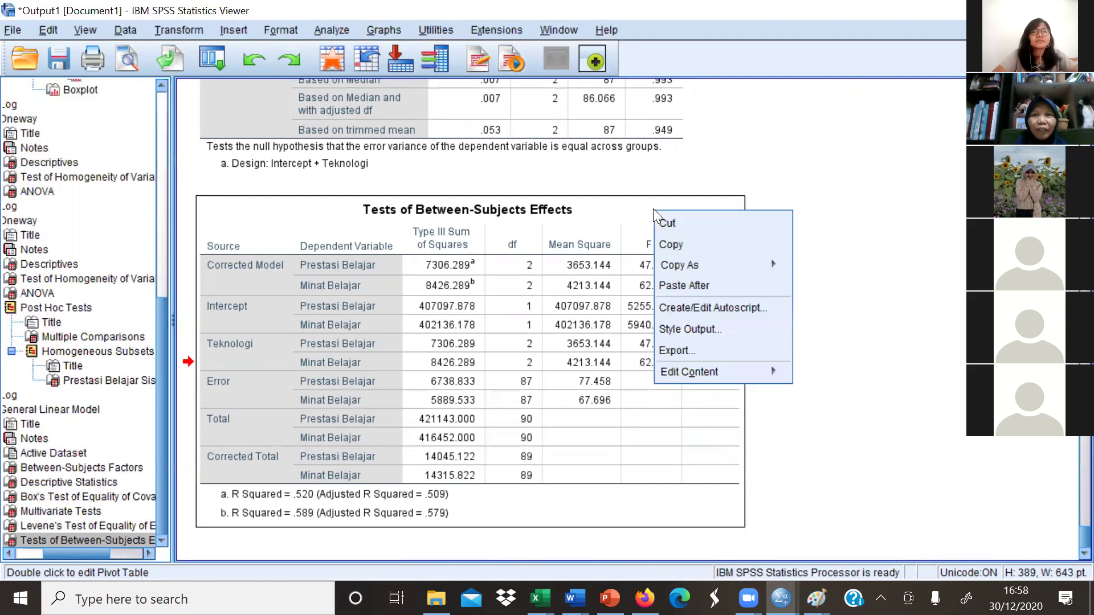
left_click(671, 247)
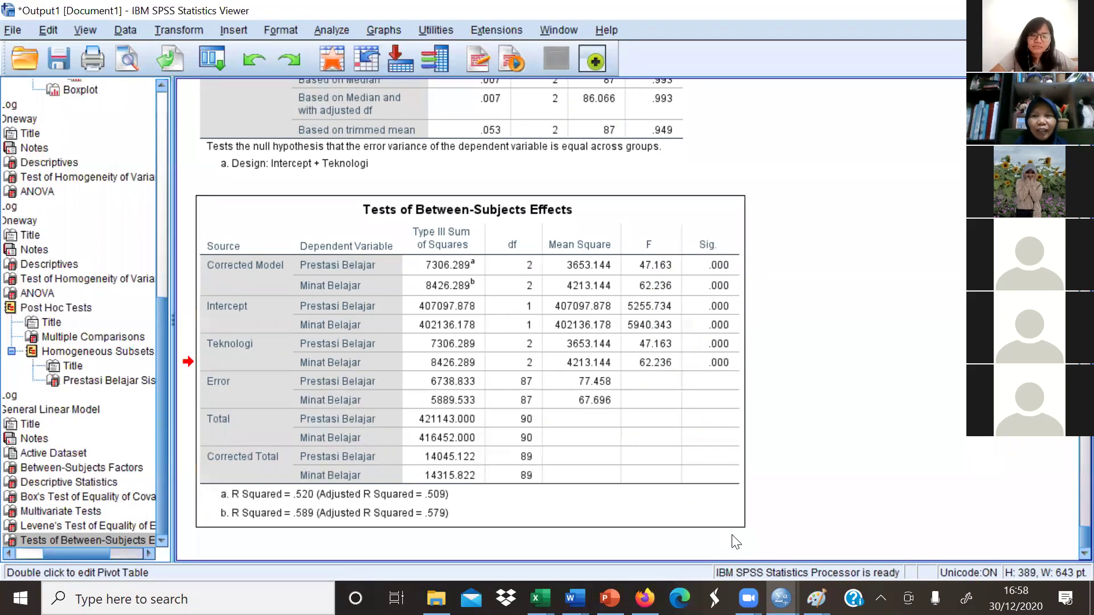
Switch to the Interpretasi Anava document in Word and paste the Tests of Between-Subjects Effects table over the selected Levene's Test table
mouse_move(574, 598)
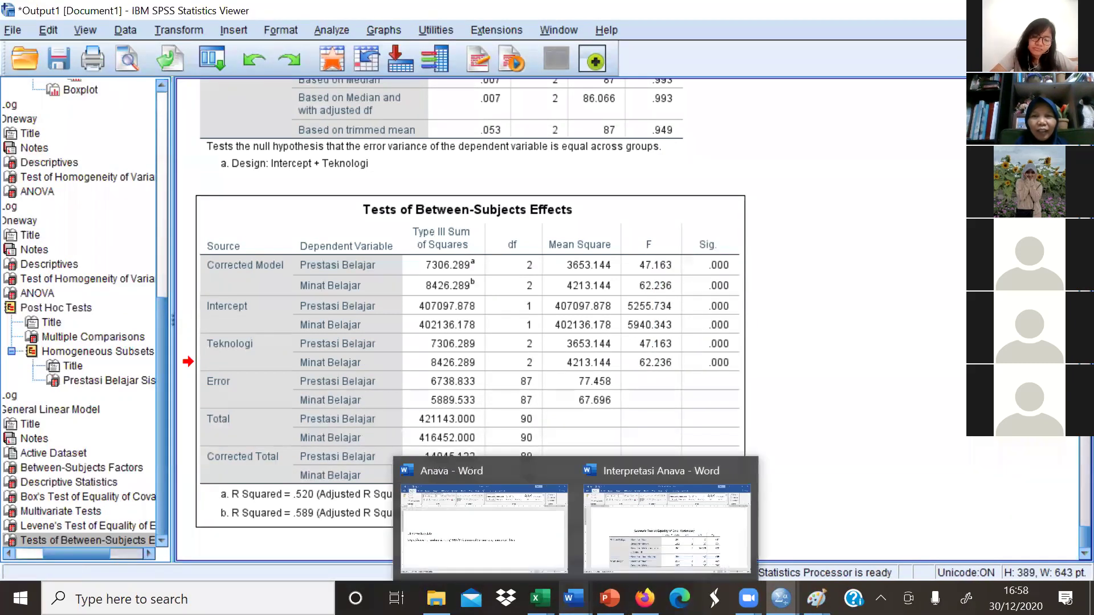
left_click(641, 554)
mouse_move(339, 284)
left_mouse_down()
mouse_move(904, 313)
mouse_move(903, 395)
mouse_move(342, 292)
left_mouse_up()
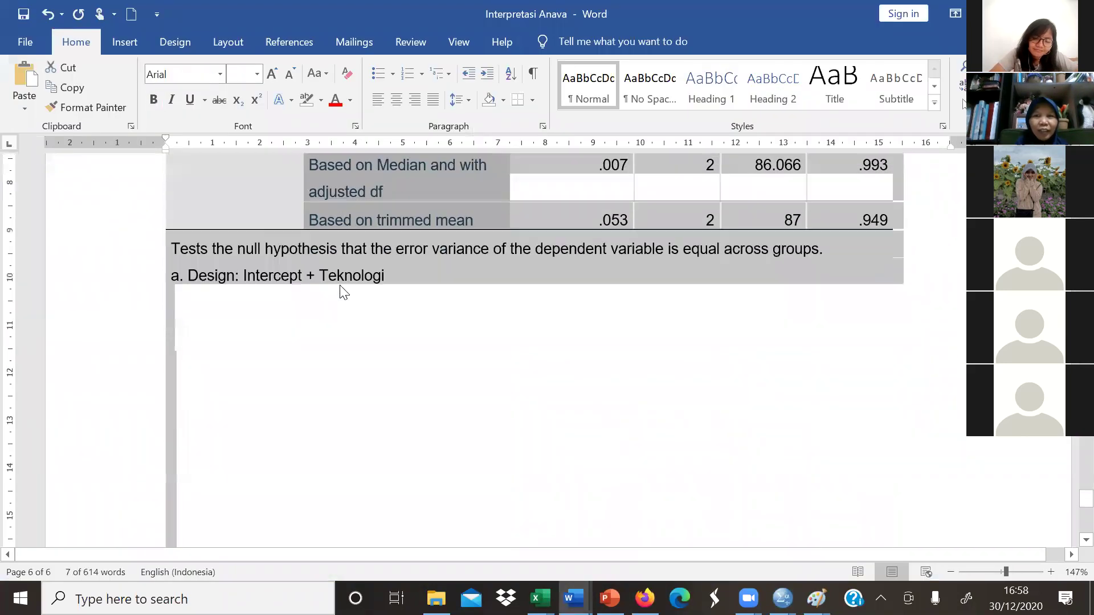
scroll(341, 292, "down", 1)
key("ctrl+v")
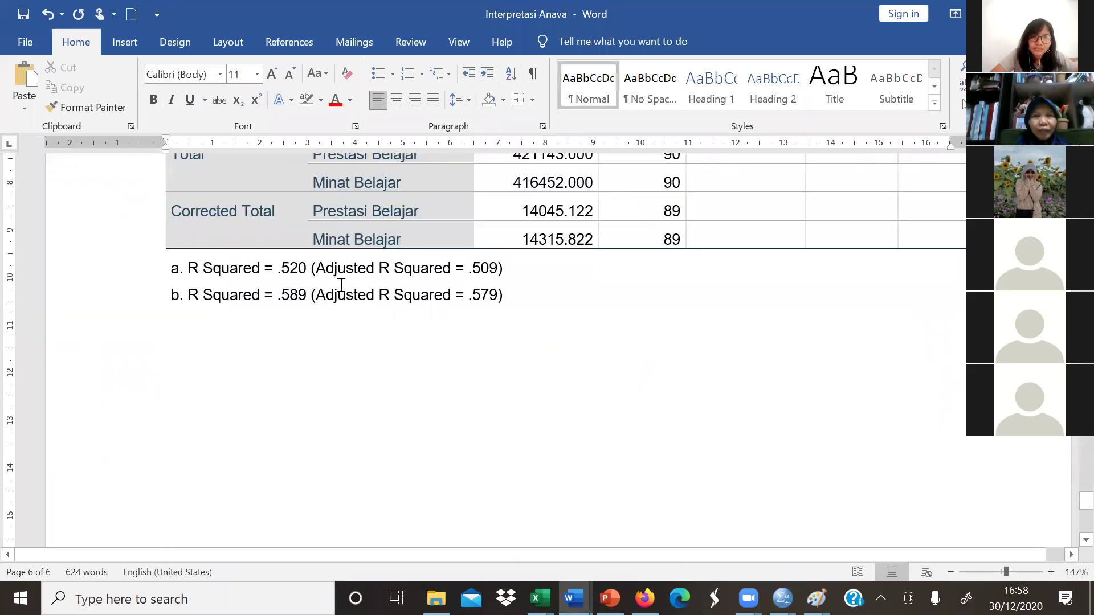
scroll(340, 285, "up", 5)
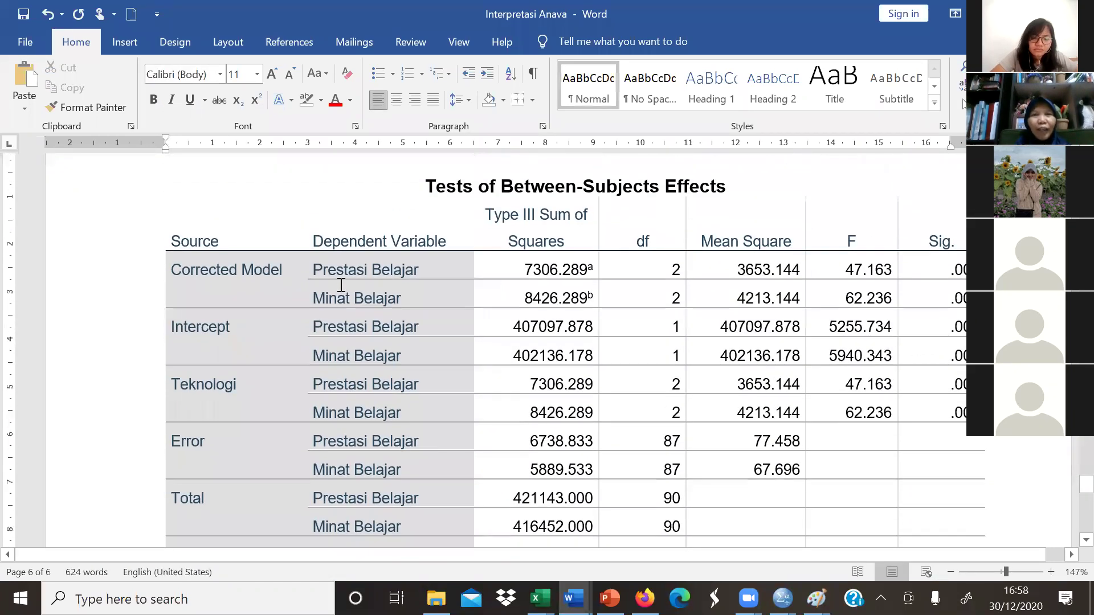
scroll(340, 285, "down", 1)
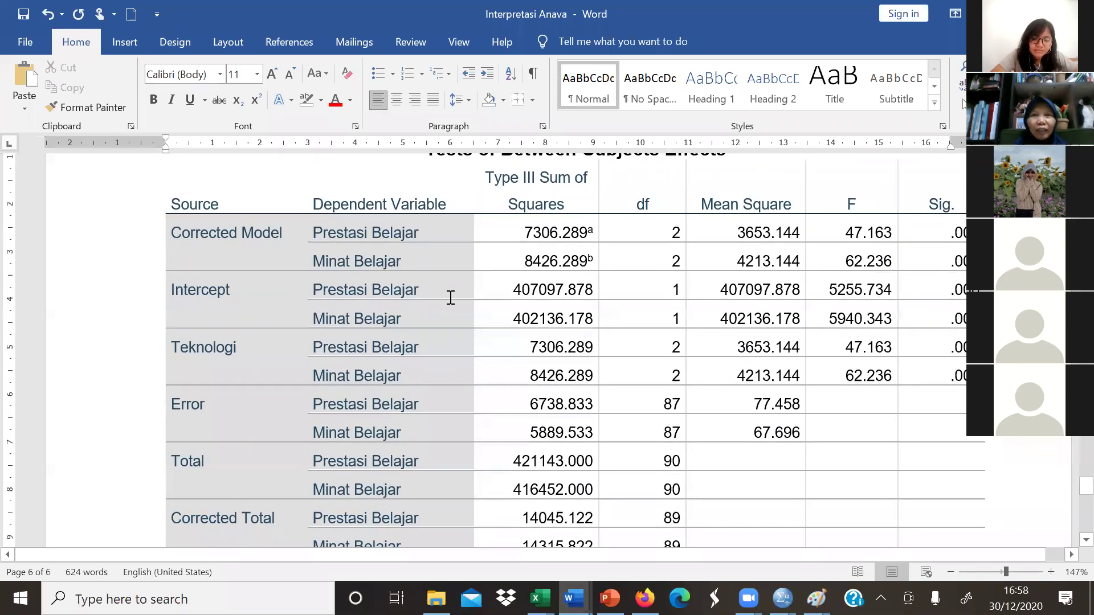
scroll(450, 297, "up", 2)
scroll(450, 297, "down", 4)
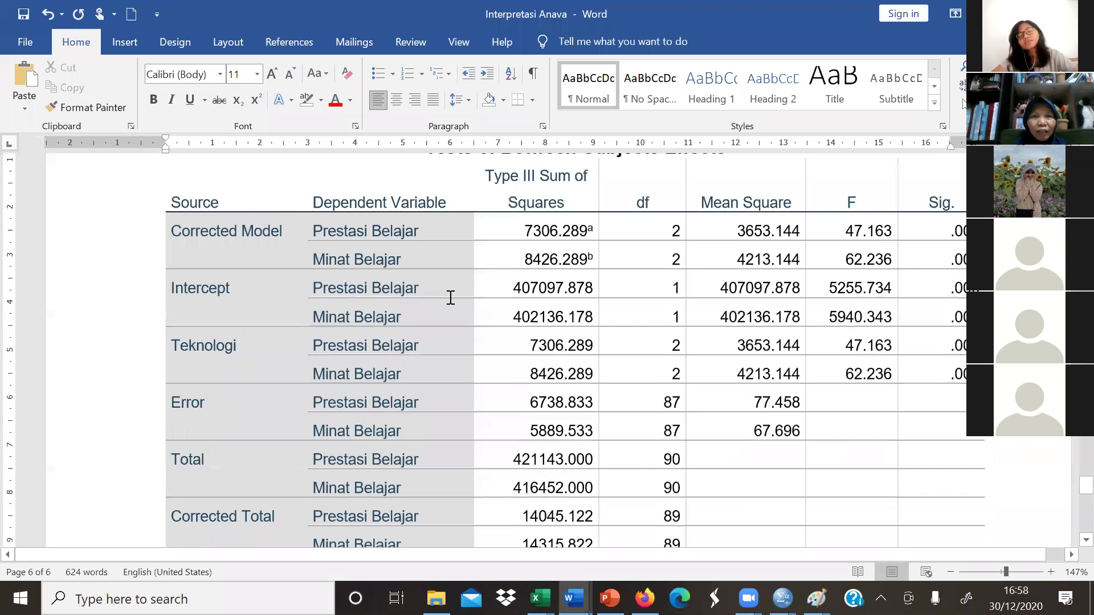
scroll(450, 298, "down", 1)
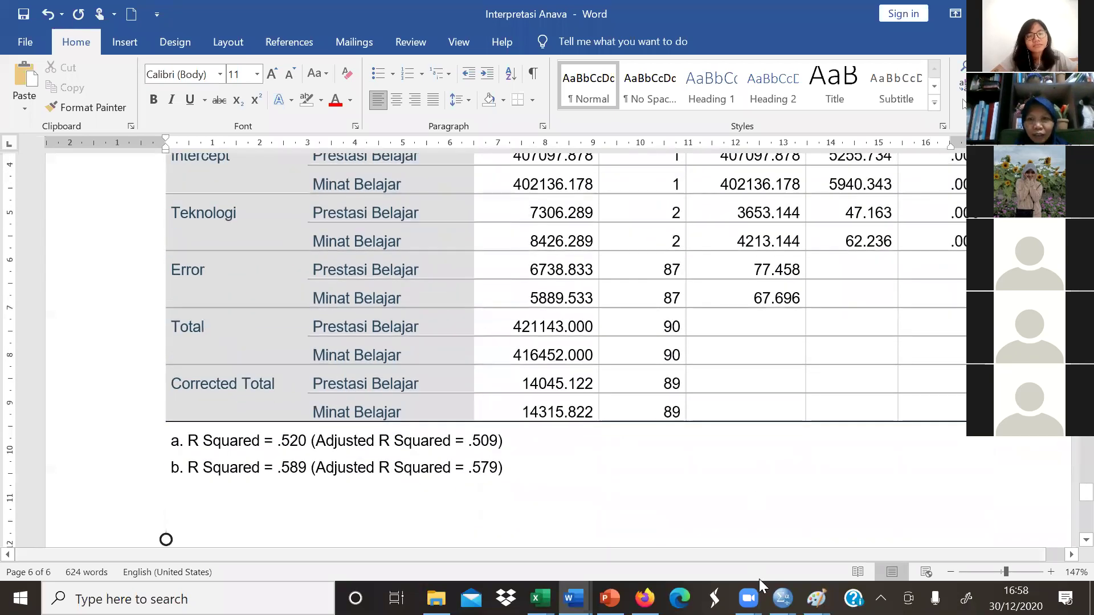
Switch to the SPSS output and copy the Multivariate Tests table located between the Box's Test and Levene's Test tables
mouse_move(781, 598)
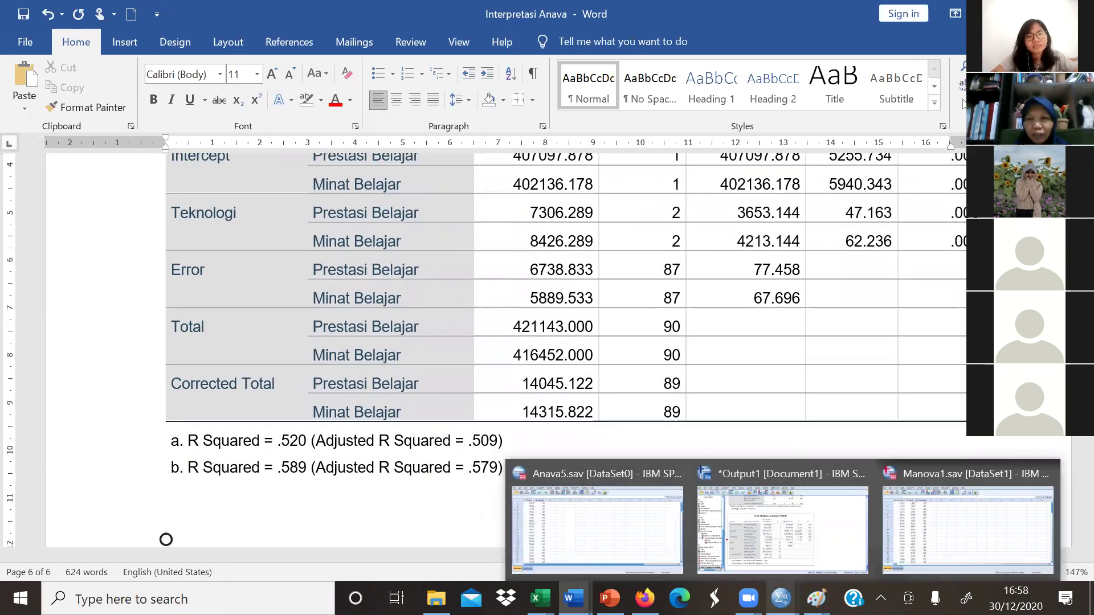
left_click(806, 545)
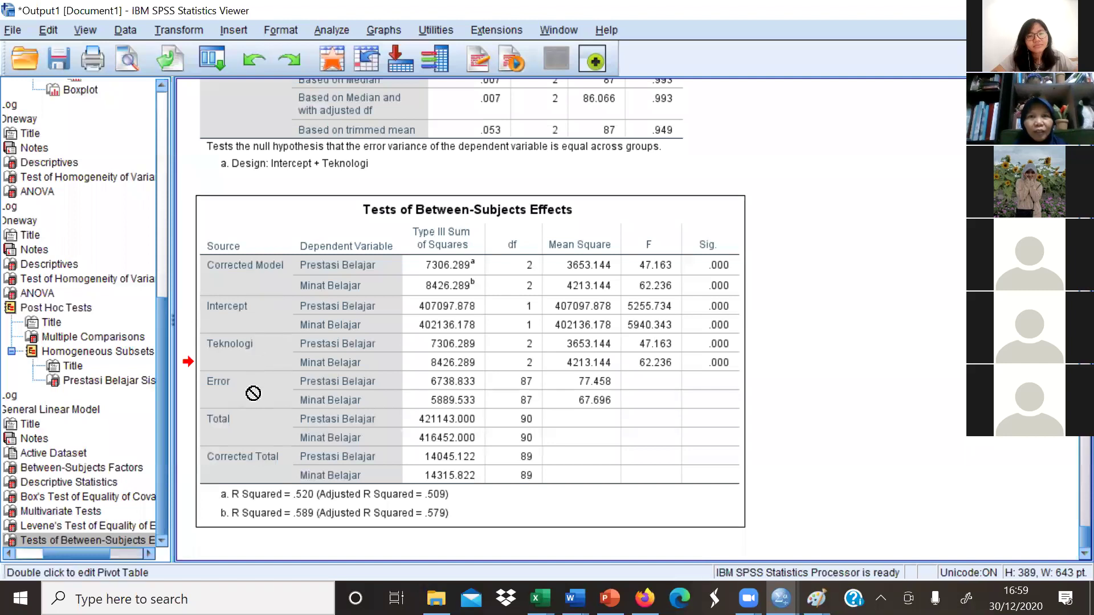
left_click_drag(253, 393, 231, 325)
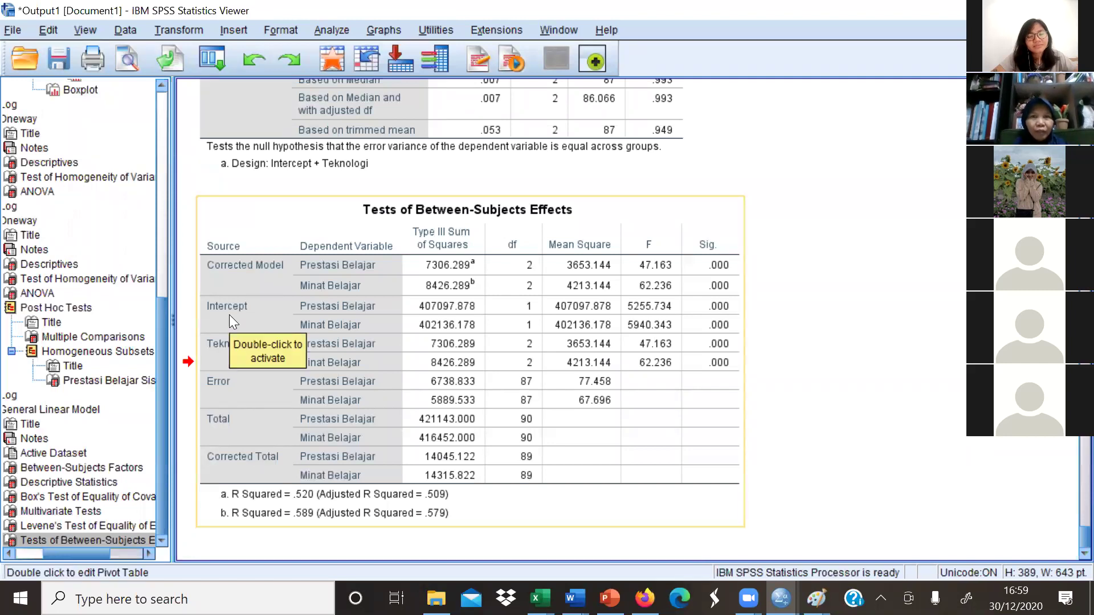
scroll(230, 316, "up", 1)
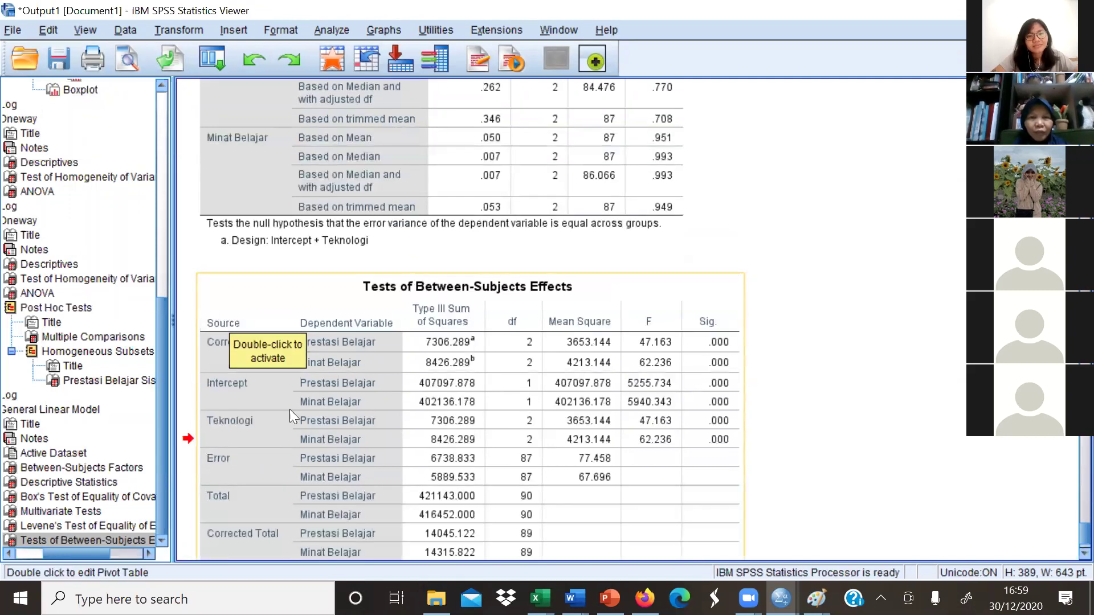
scroll(290, 416, "down", 1)
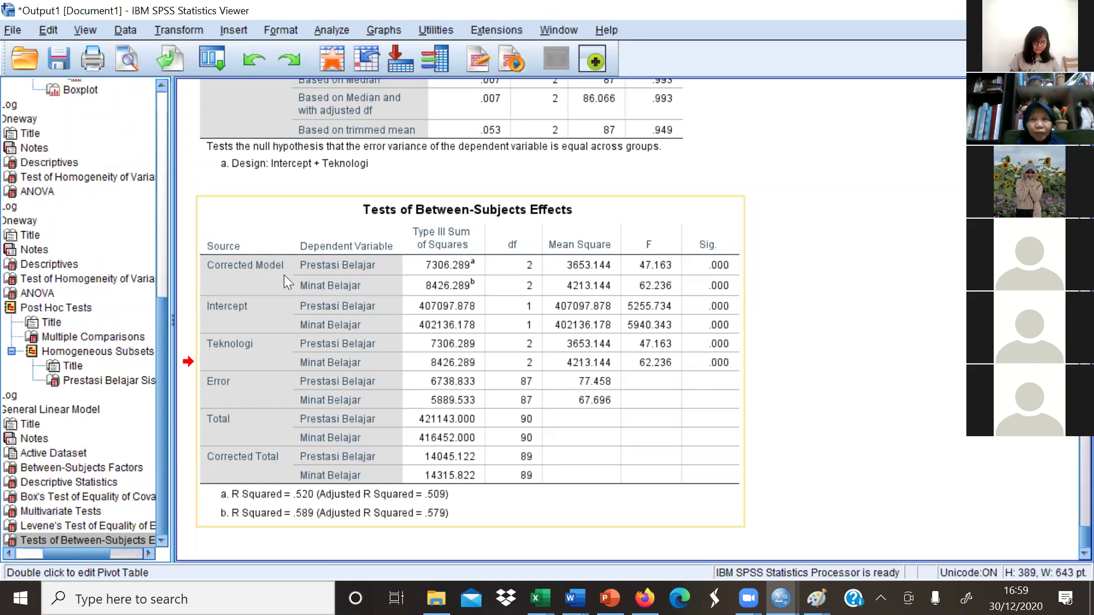
left_click_drag(538, 230, 831, 240)
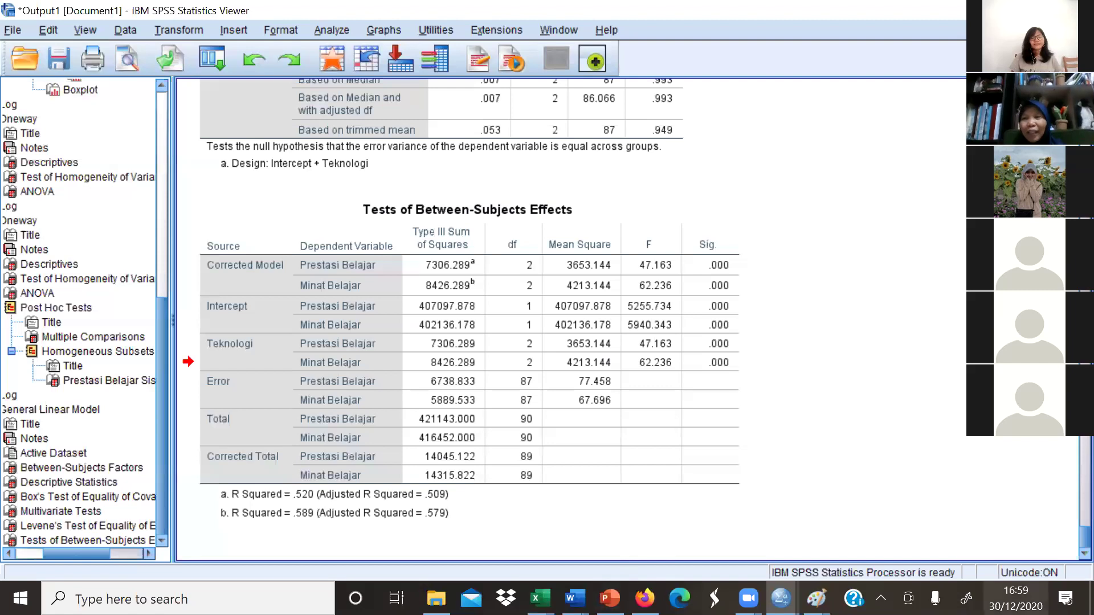
scroll(1070, 518, "up", 10)
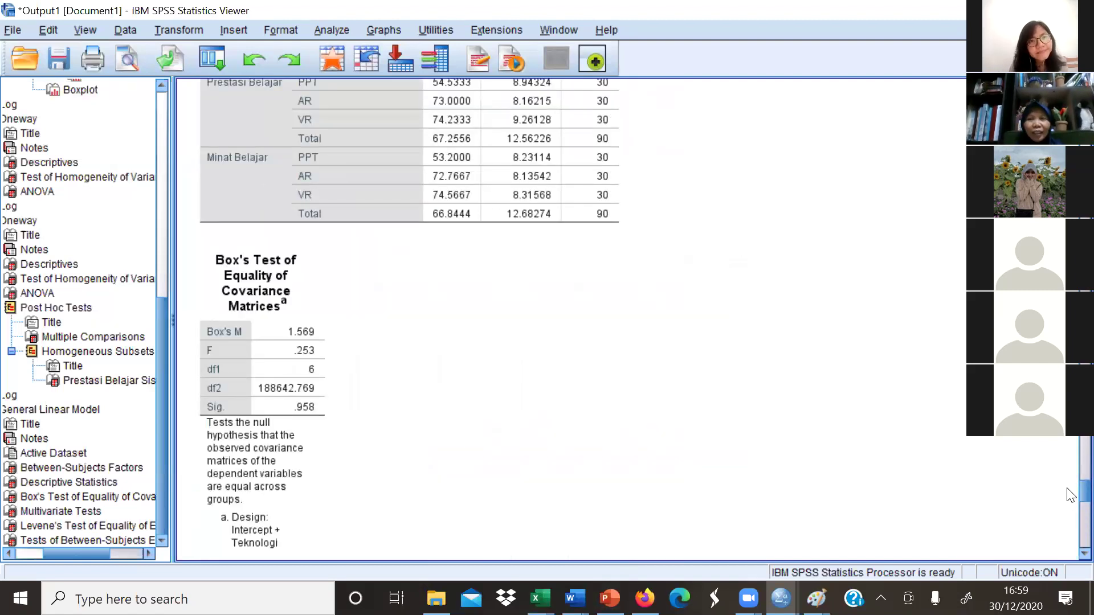
scroll(1070, 494, "down", 3)
scroll(1070, 498, "up", 3)
scroll(1070, 504, "down", 10)
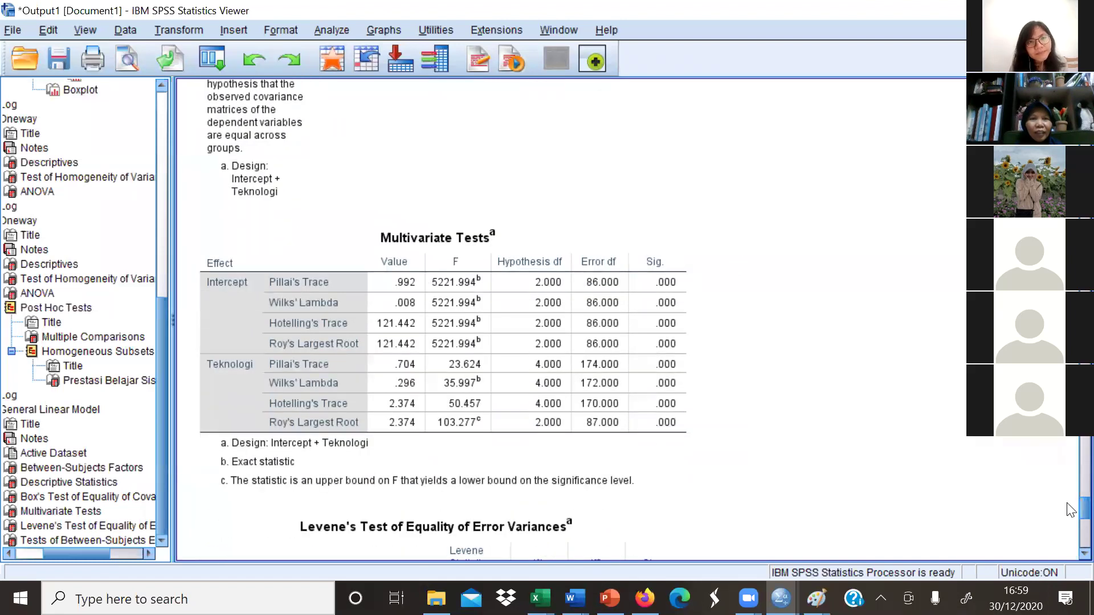
left_click(550, 305)
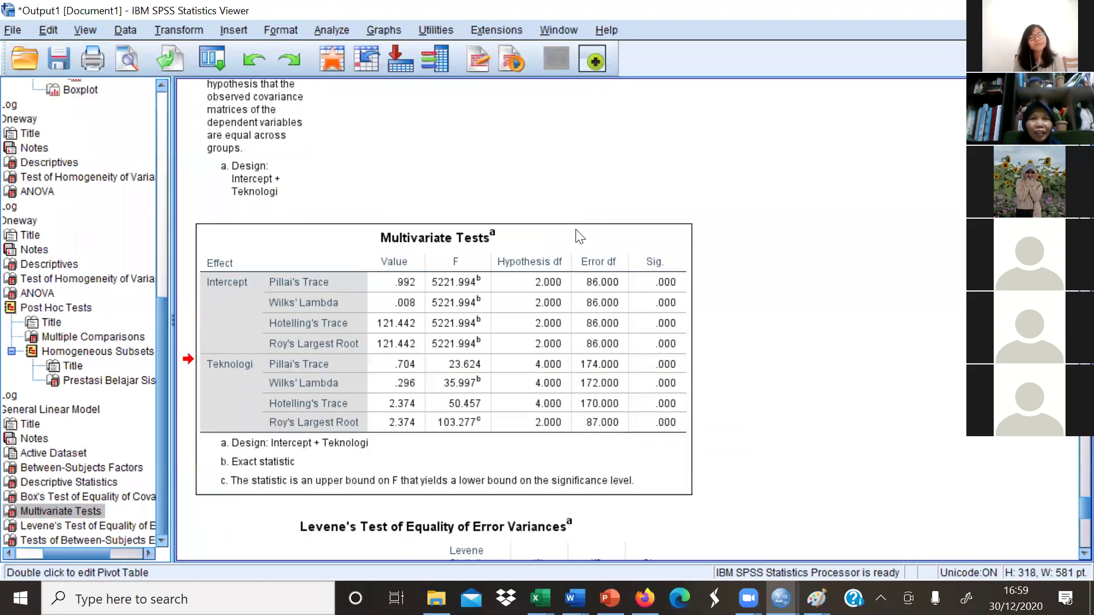
right_click(576, 231)
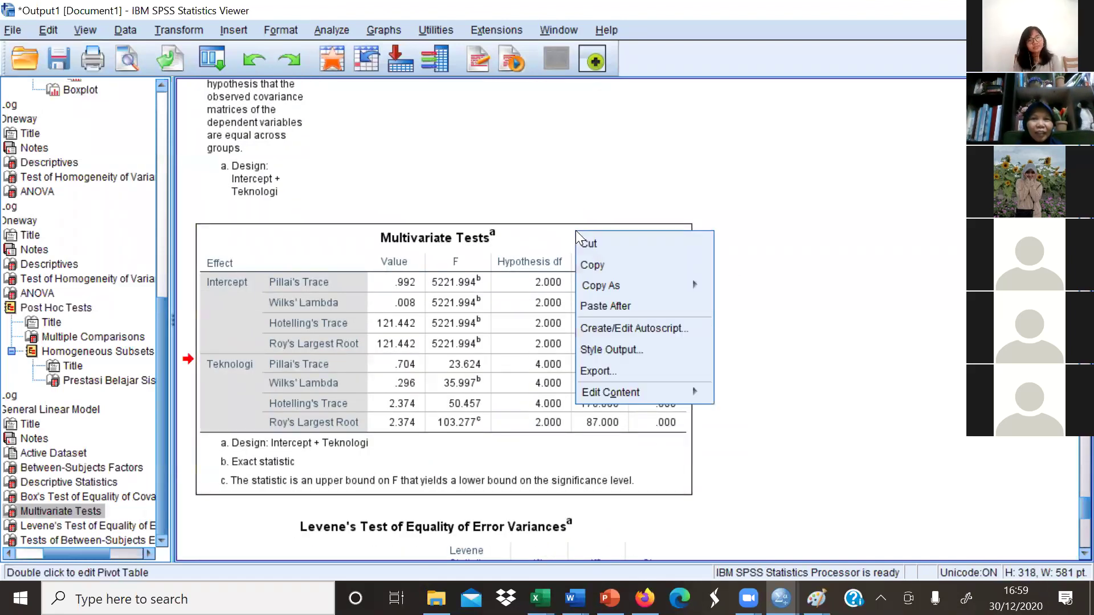
left_click(596, 264)
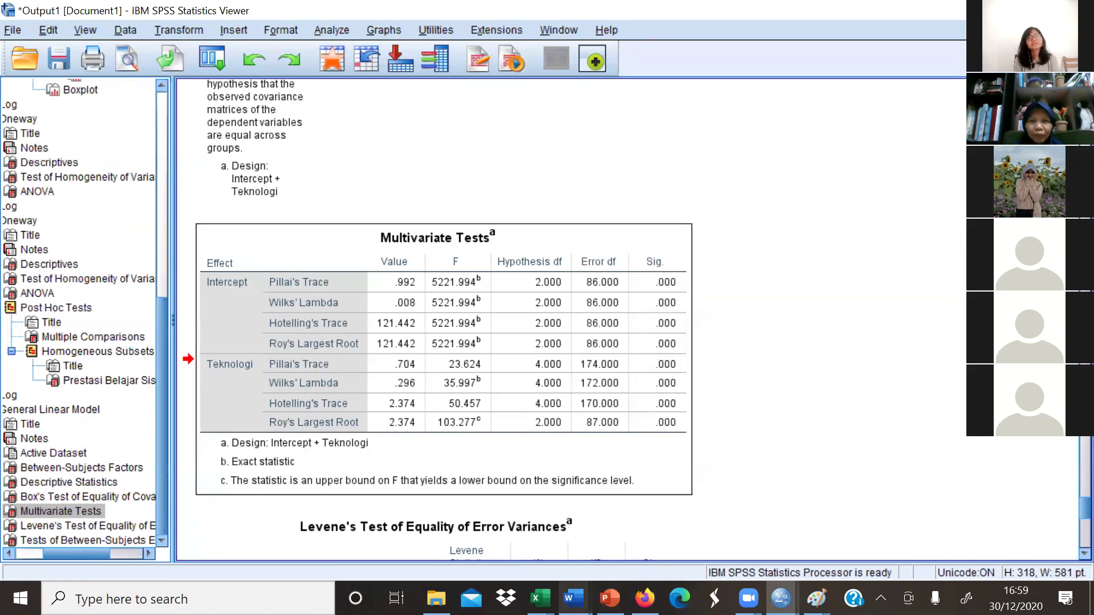
Switch to the Interpretasi Anava document in Word and paste the Multivariate Tests table above the Tests of Between-Subjects Effects table
mouse_move(573, 598)
left_click(627, 531)
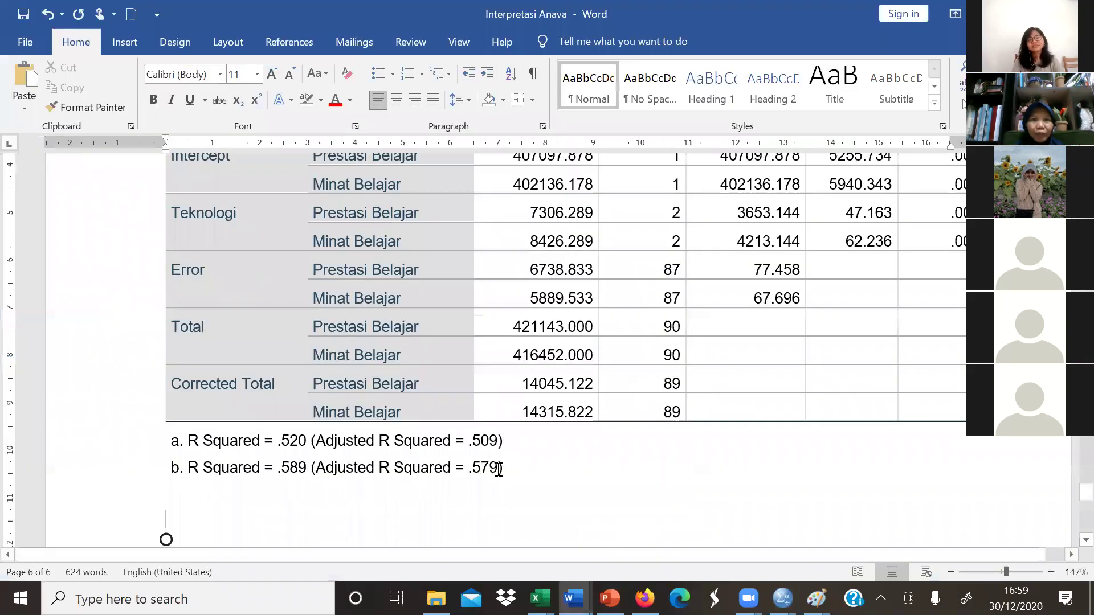
key("Page_Up")
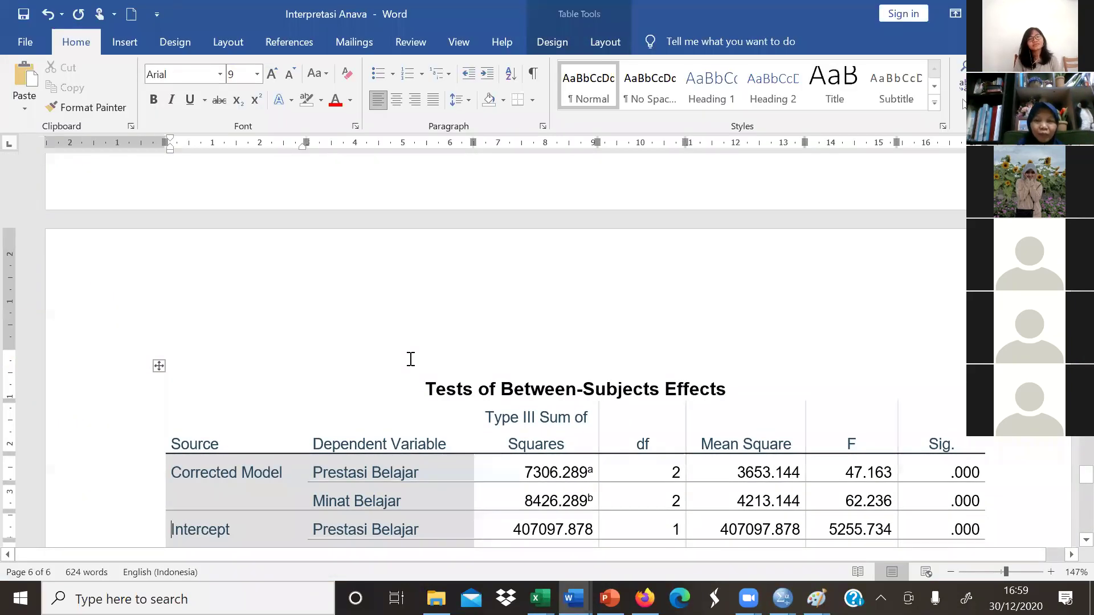
key("ctrl+End")
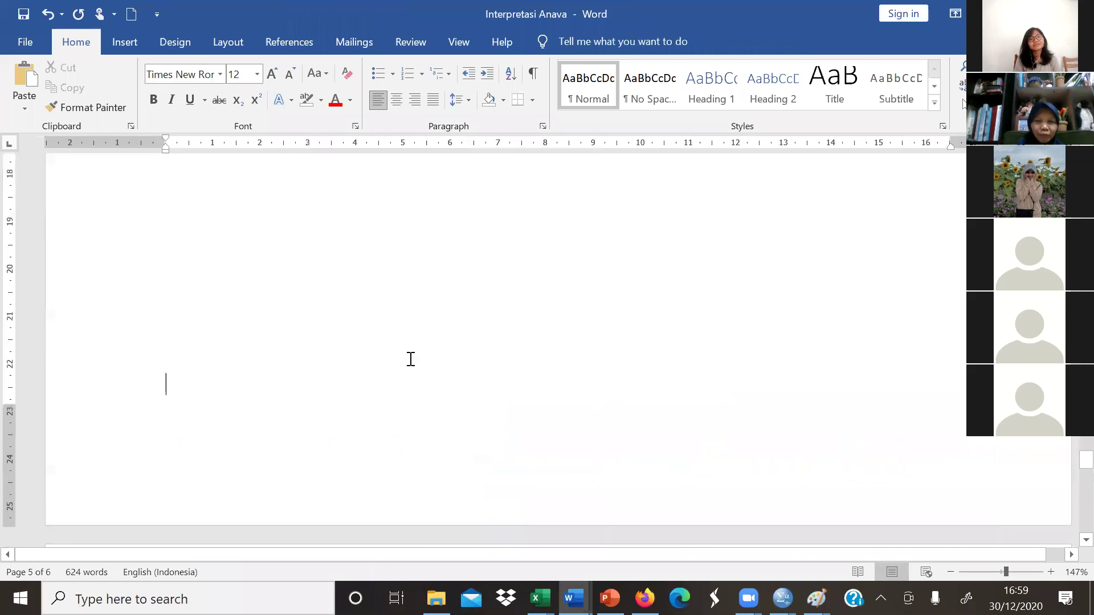
scroll(410, 359, "down", 3)
key("ctrl+v")
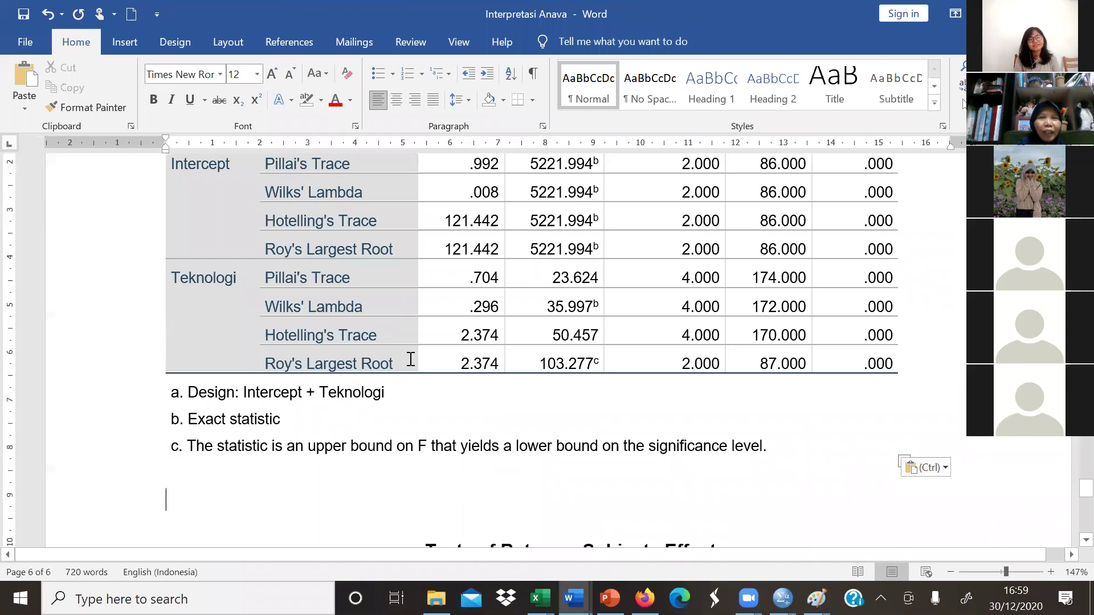
scroll(410, 359, "up", 2)
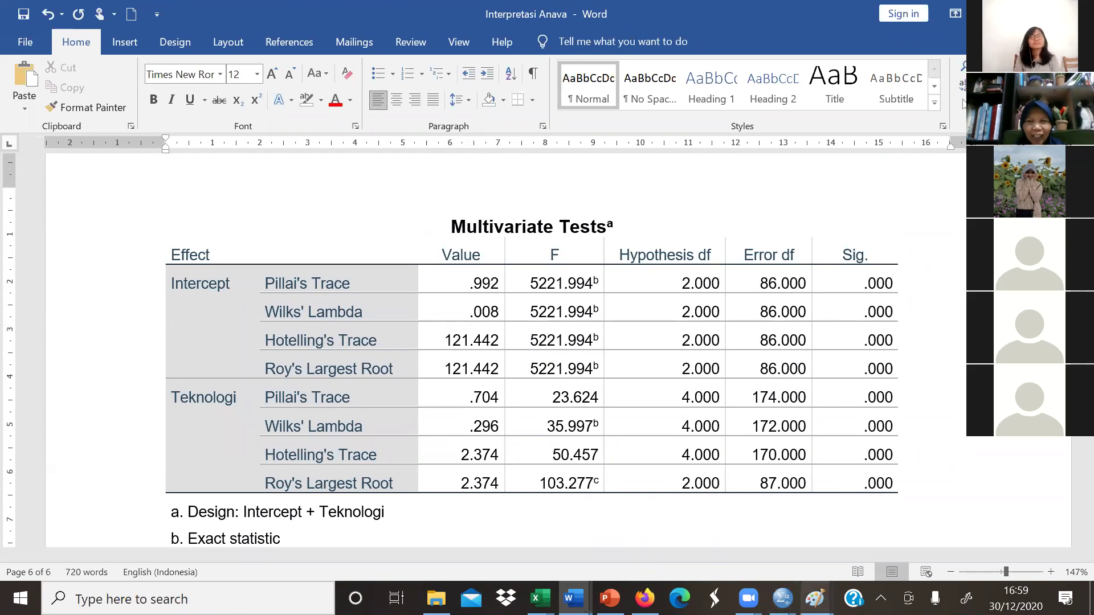
Switch to the Paint drawing with the handwritten H0 and Ha mean-vector hypotheses and open Snipping Tool
mouse_move(815, 599)
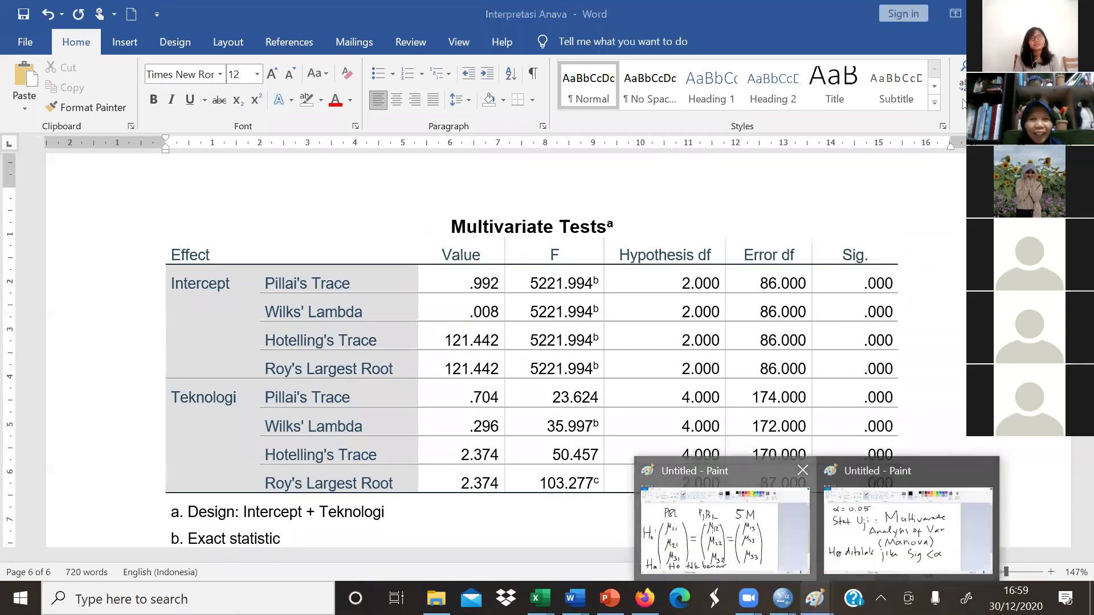
left_click(649, 491)
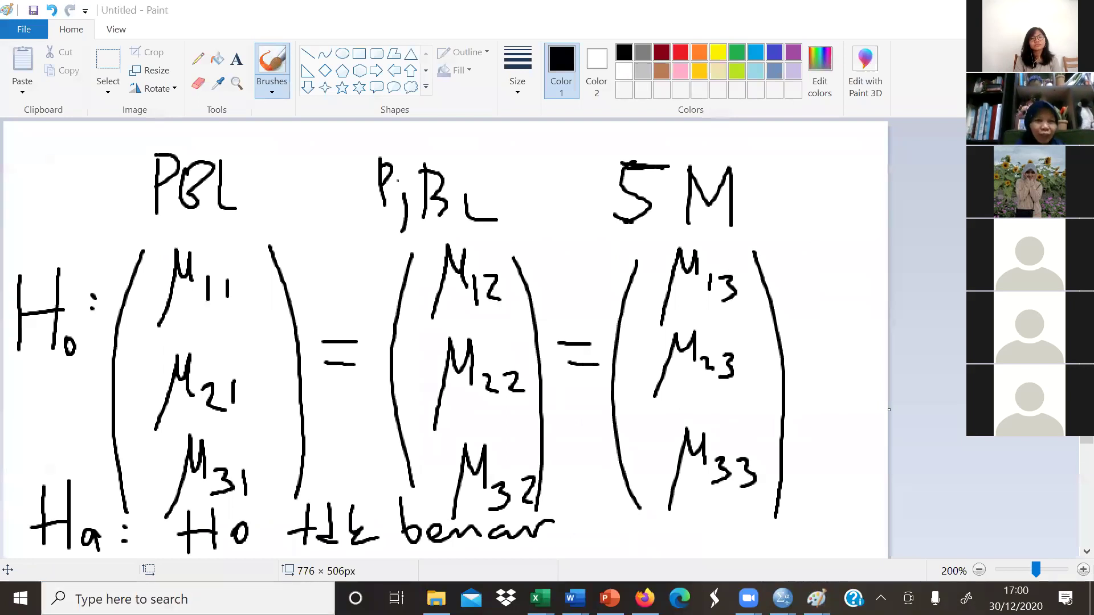
key("super+s")
type("sno")
key("BackSpace")
type("i")
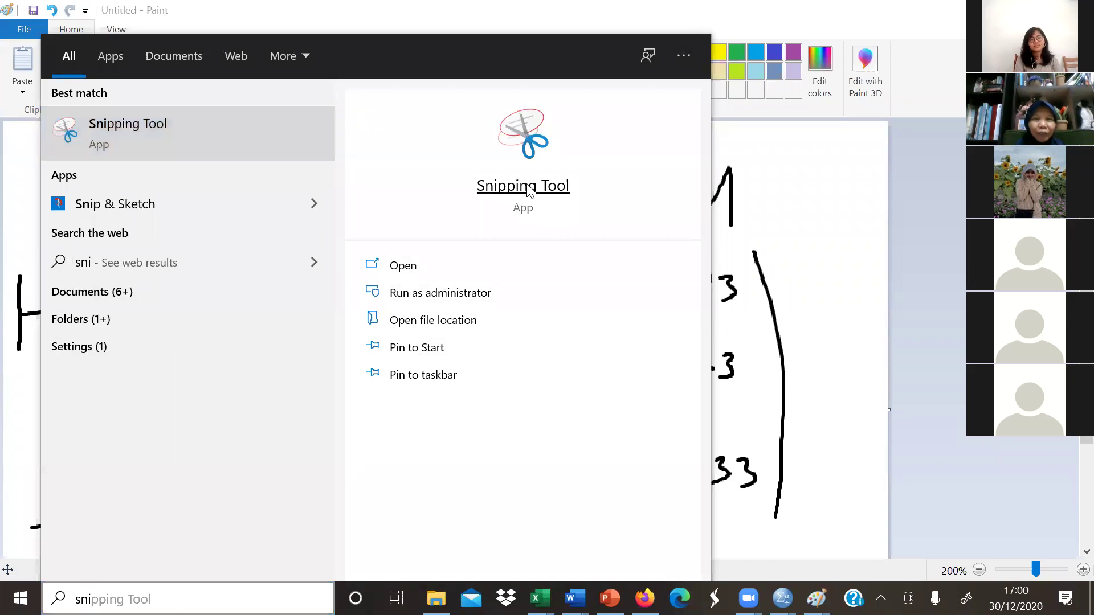
left_click(530, 190)
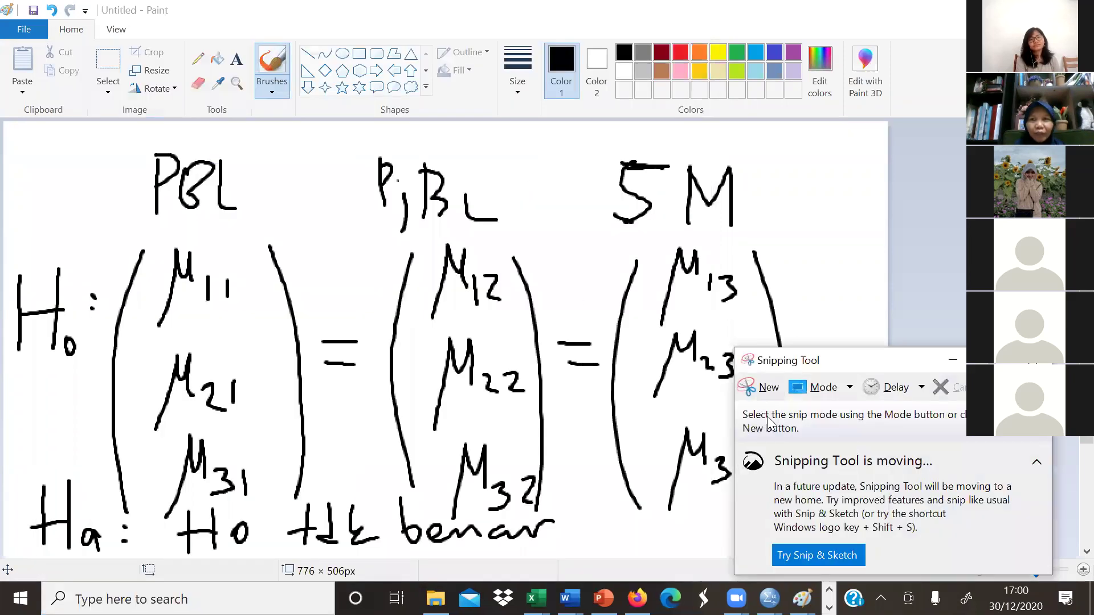
left_click(762, 388)
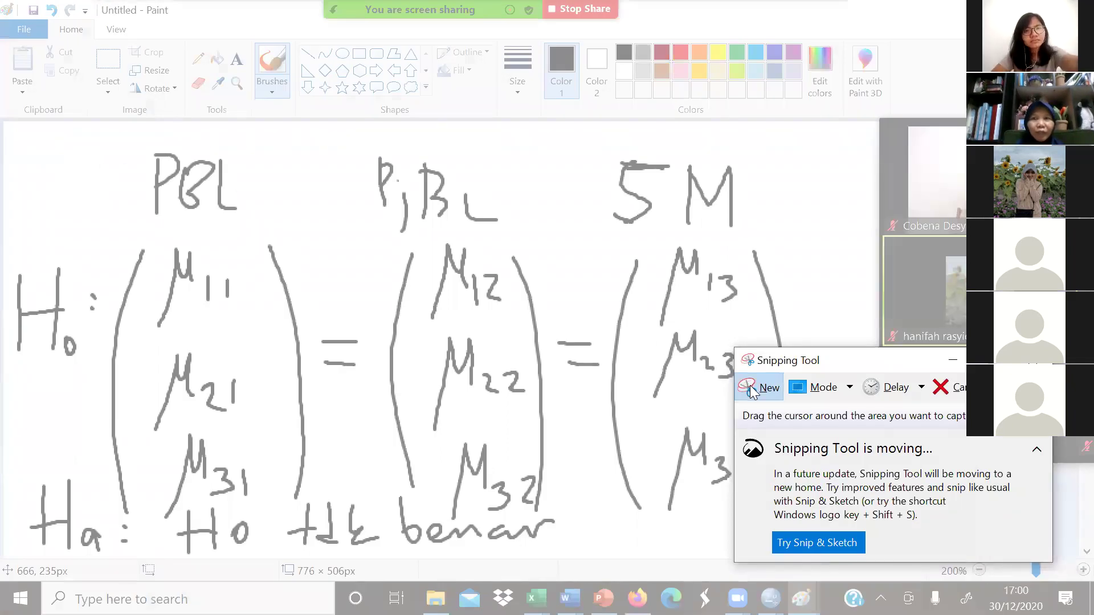
key("Escape")
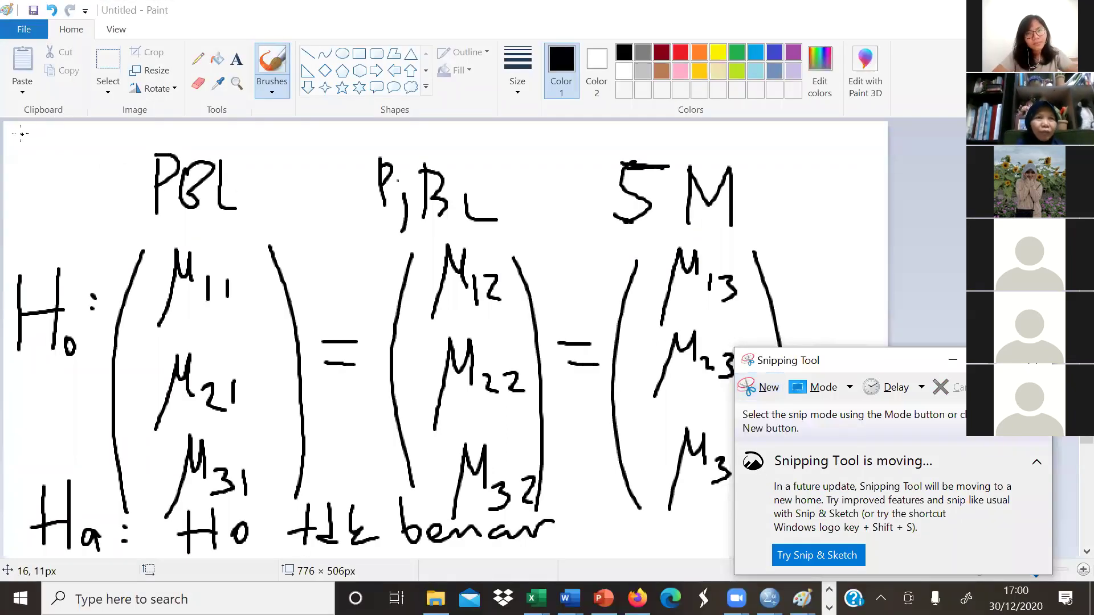
key("alt+F4")
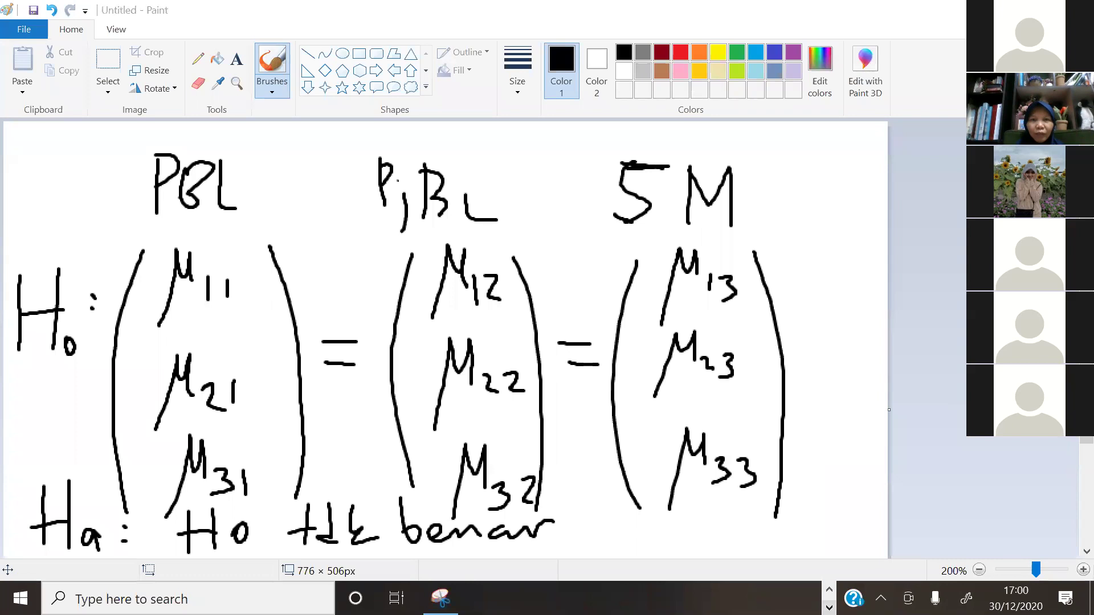
Capture a new snip of the handwritten PBL, PjBL and 5M hypotheses, including the Ha line
left_click(762, 394)
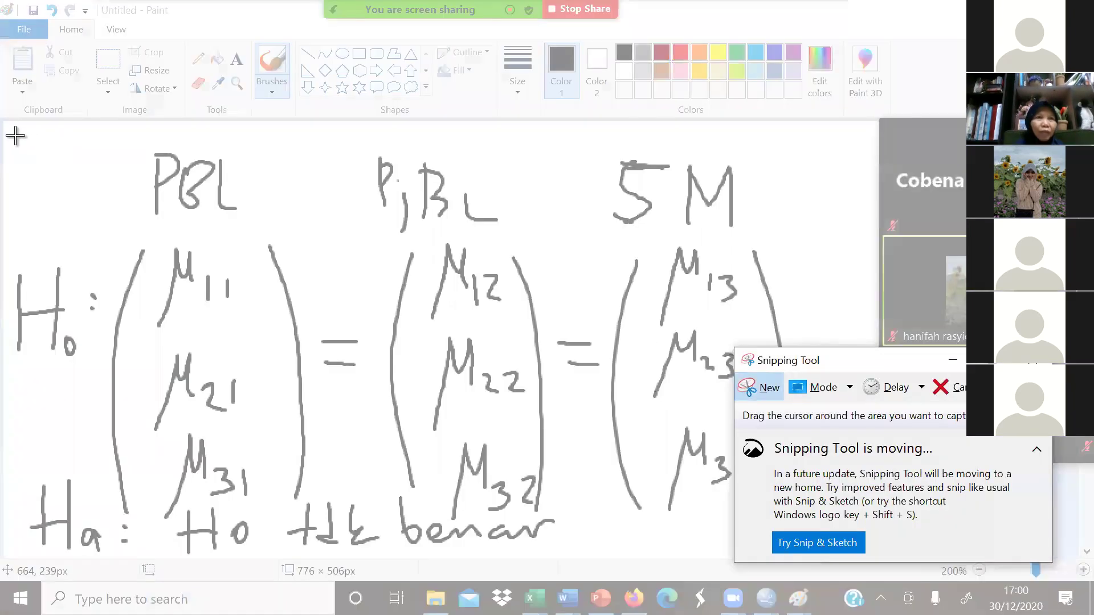
mouse_move(15, 135)
left_mouse_down()
mouse_move(306, 251)
mouse_move(644, 541)
mouse_move(794, 536)
mouse_move(849, 565)
mouse_move(833, 558)
left_mouse_up()
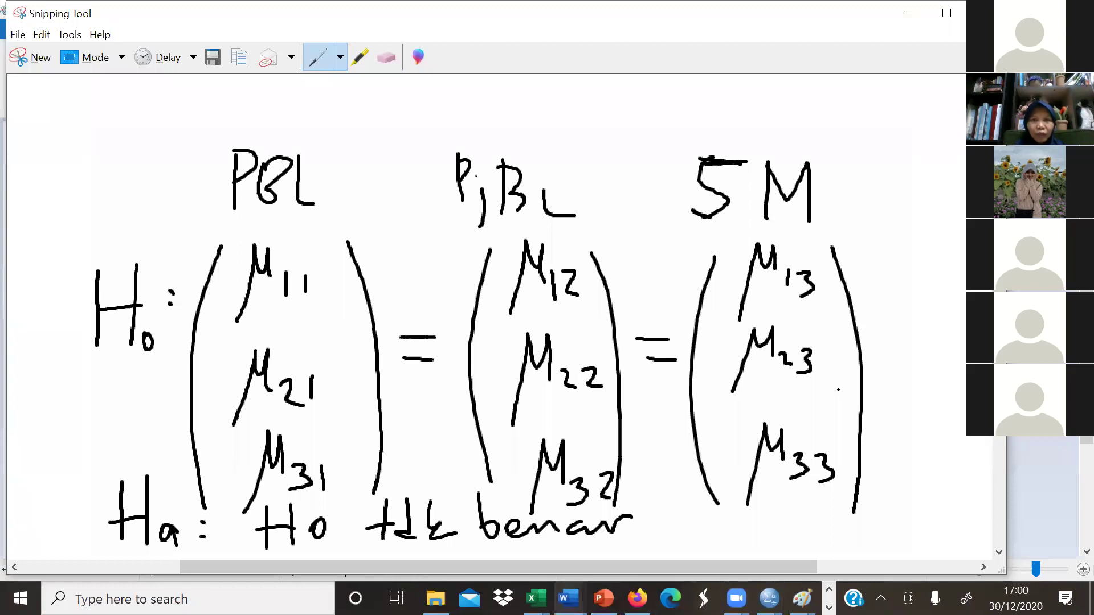
Switch to the Interpretasi Anava document in Word and add a "Hipotesis" line above the Multivariate Tests table, with the captured snip pasted below it
mouse_move(568, 598)
left_click(612, 538)
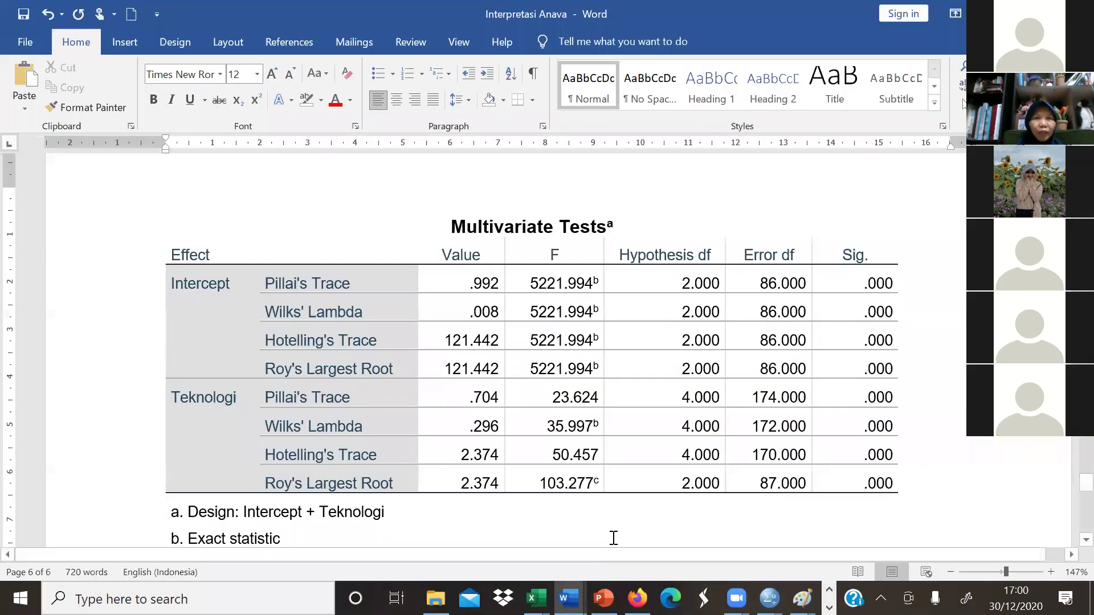
scroll(417, 429, "up", 5)
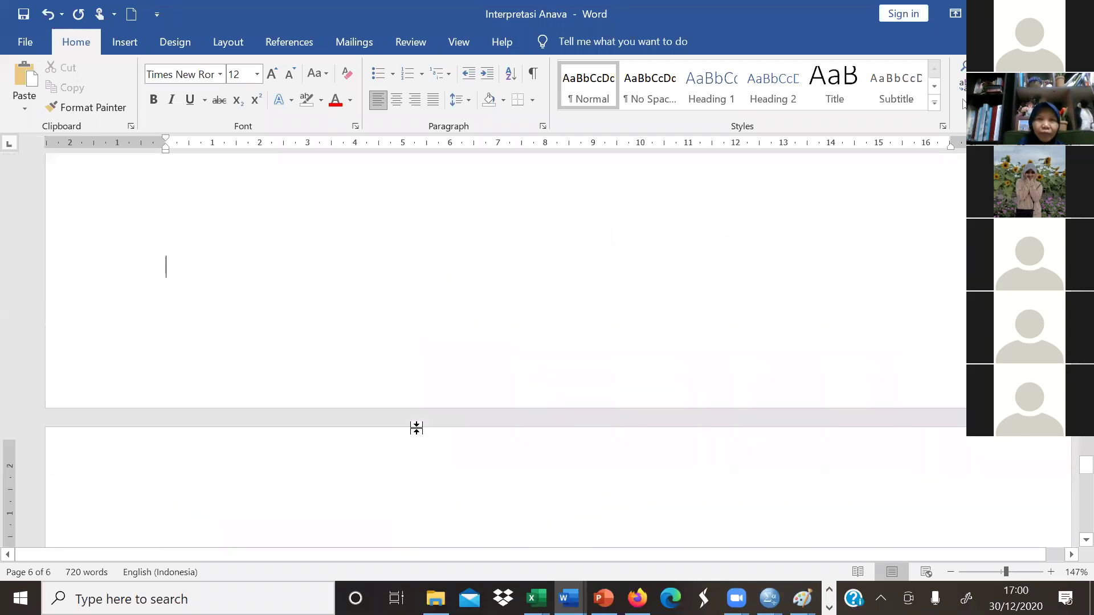
key("Return")
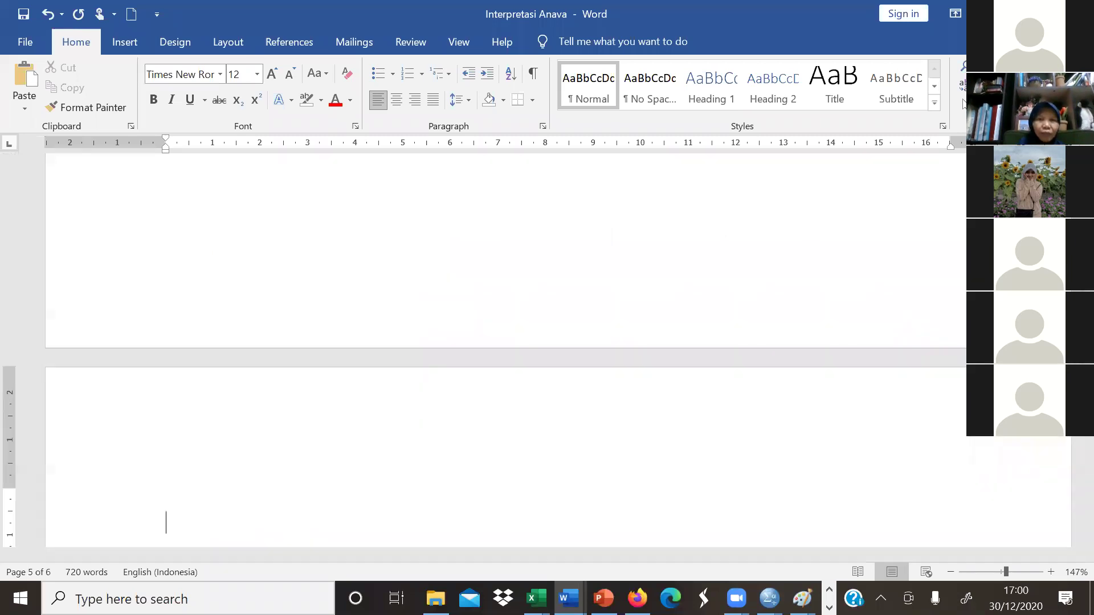
left_click(158, 481)
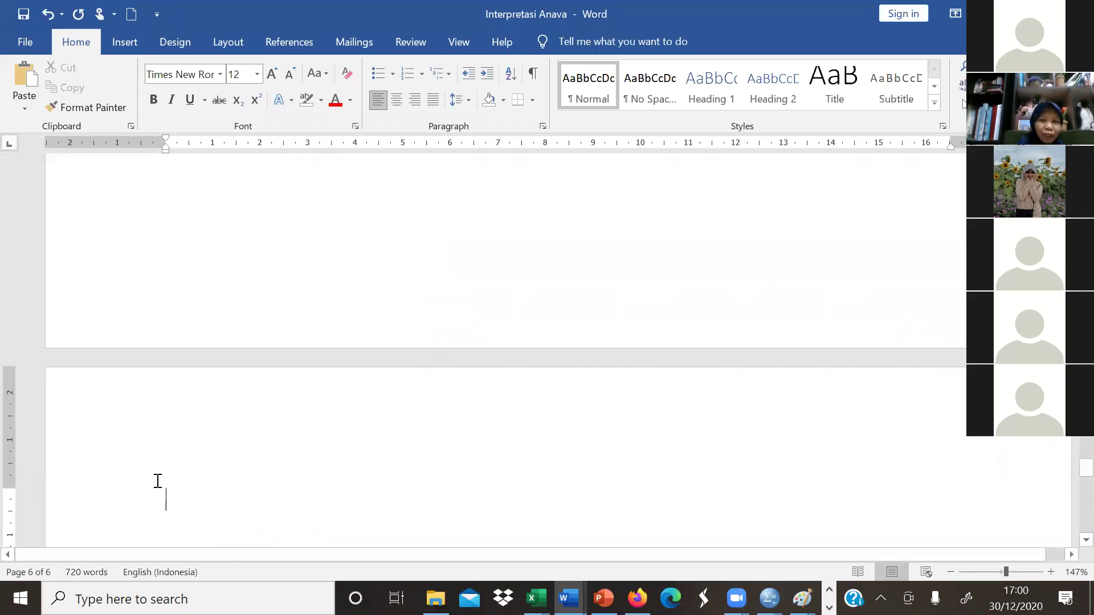
type("Hipotesis")
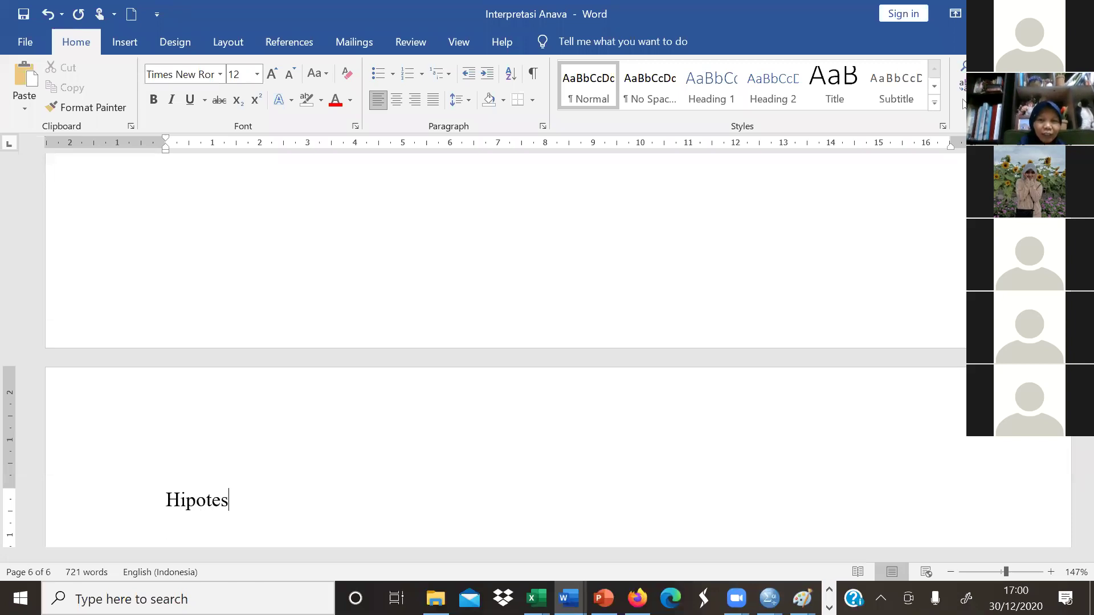
key("Return")
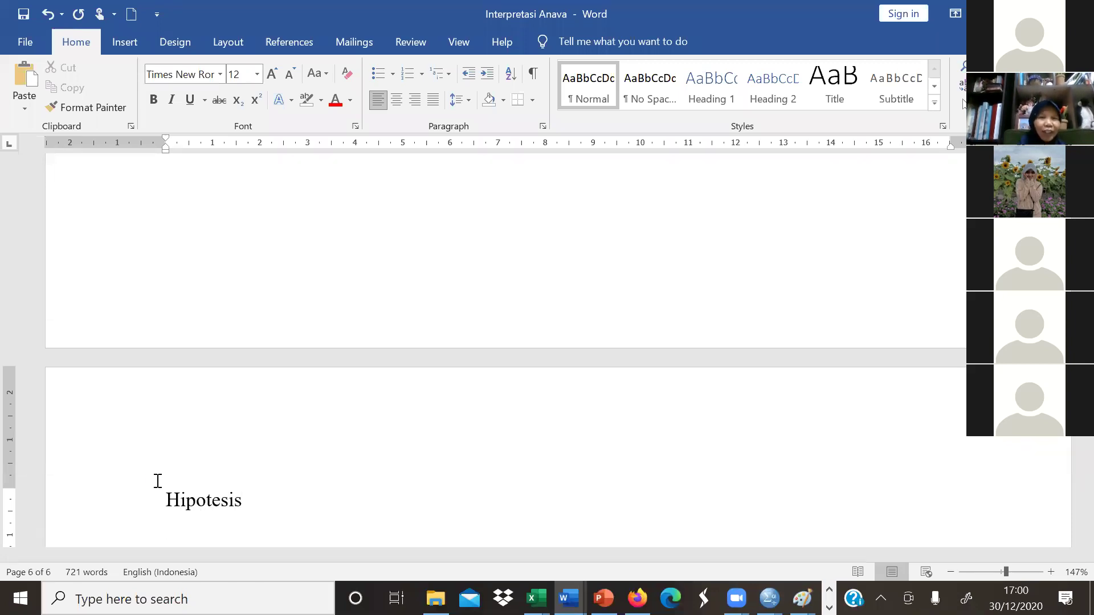
key("ctrl+v")
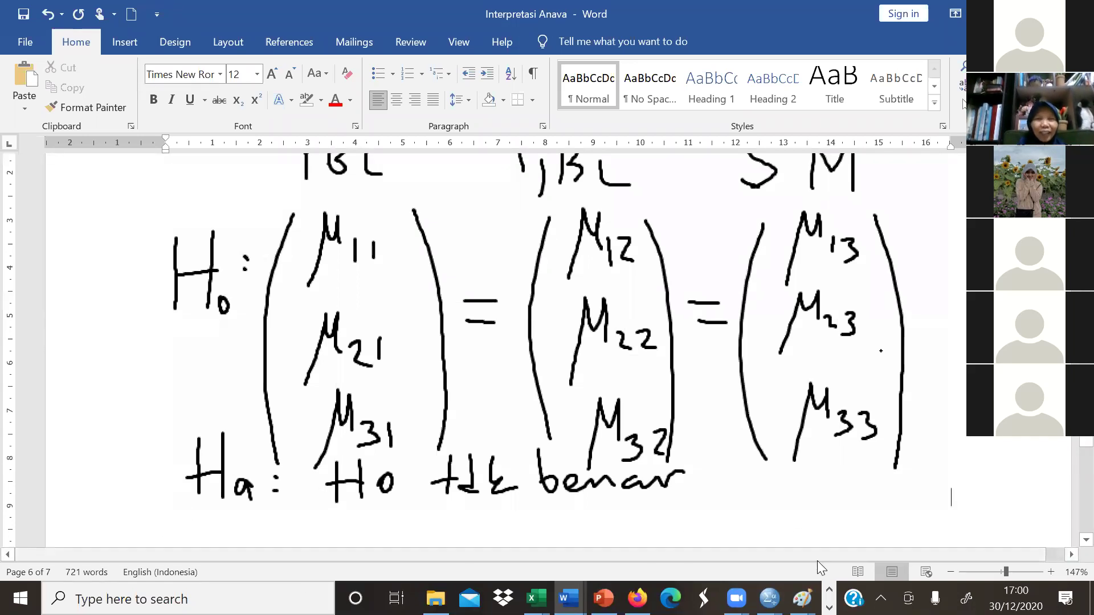
Add the lines "Taraf signifikansi 0,05" and "Statistik Uji" between the hypothesis image and the Multivariate Tests table
key("Return")
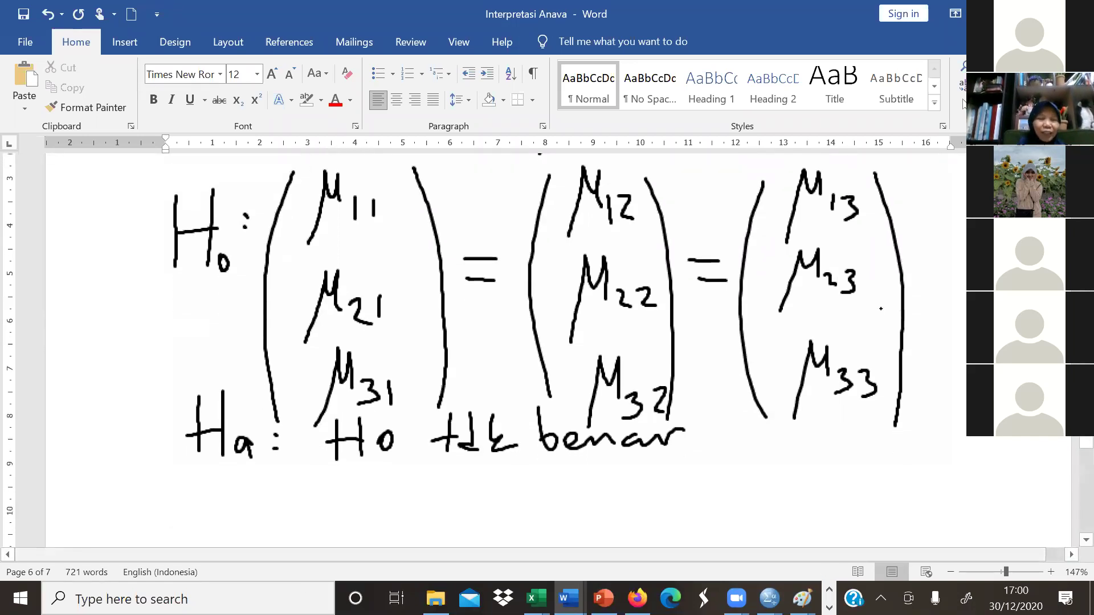
type("S")
key("BackSpace")
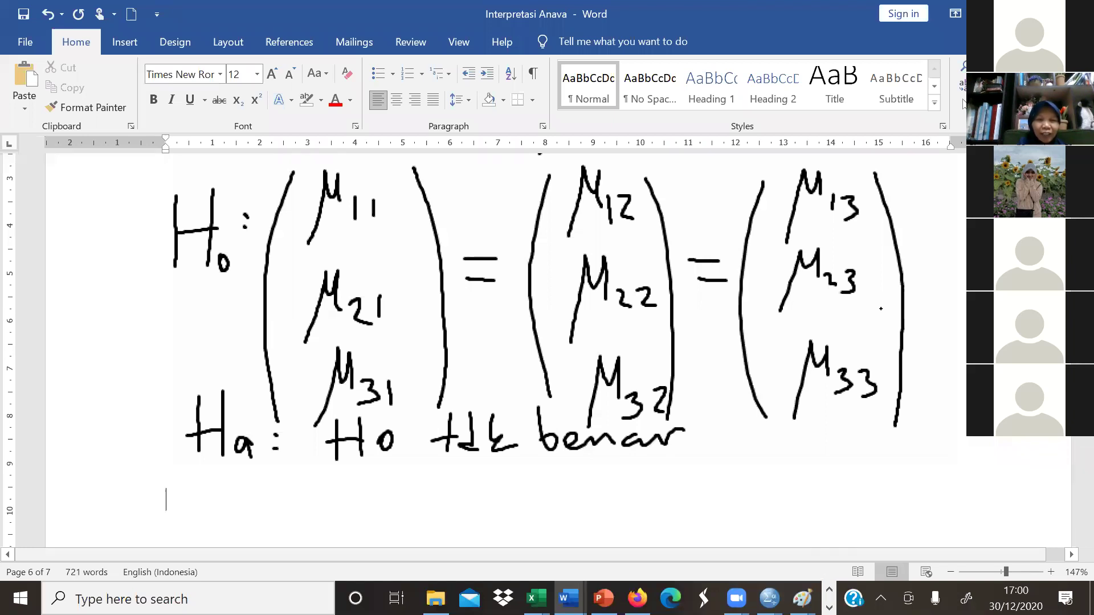
type("tara")
type("f ")
type("sign")
type("ifkans")
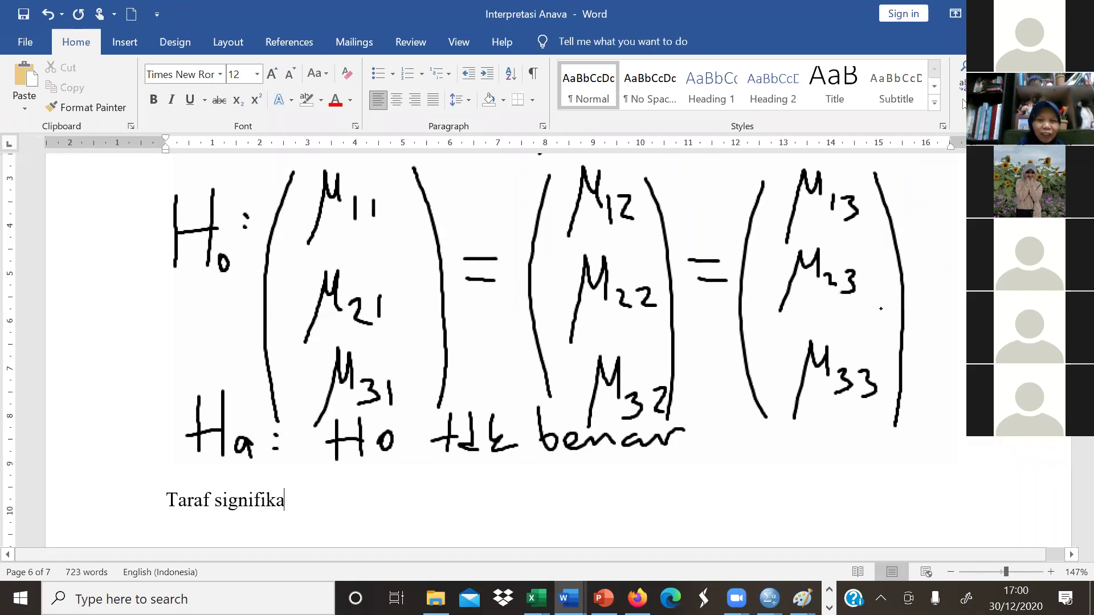
type("i 0,05")
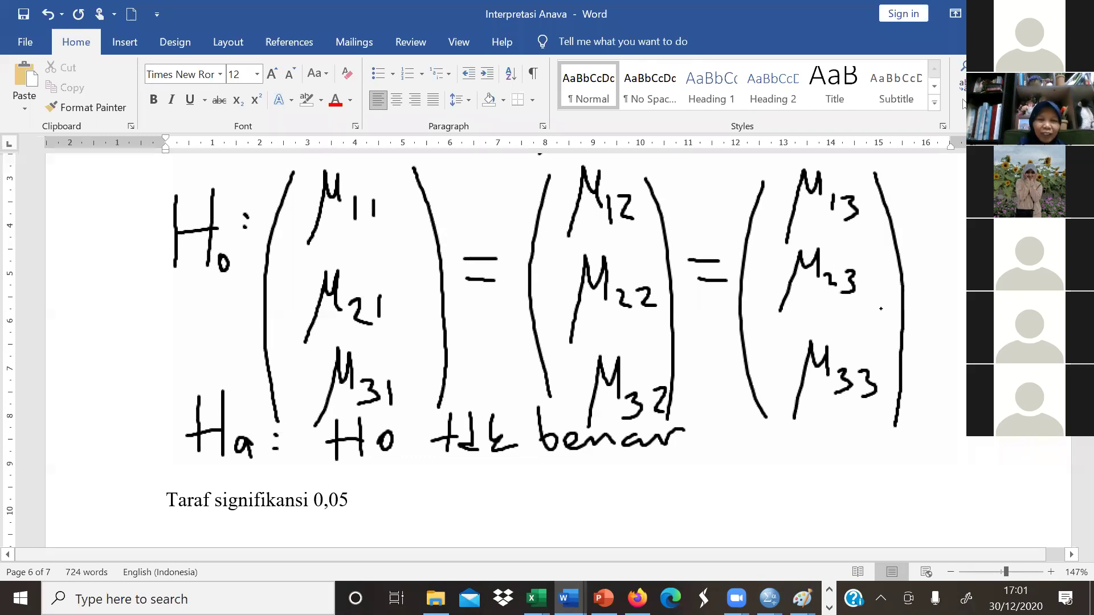
type("Statistik Ujin")
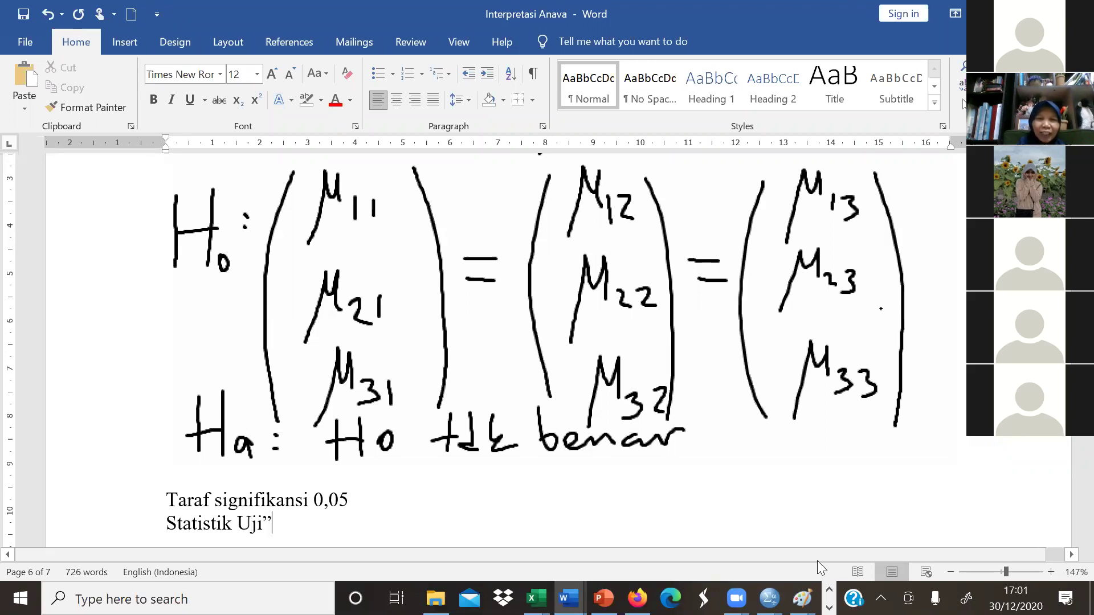
key("BackSpace")
key("ctrl+v")
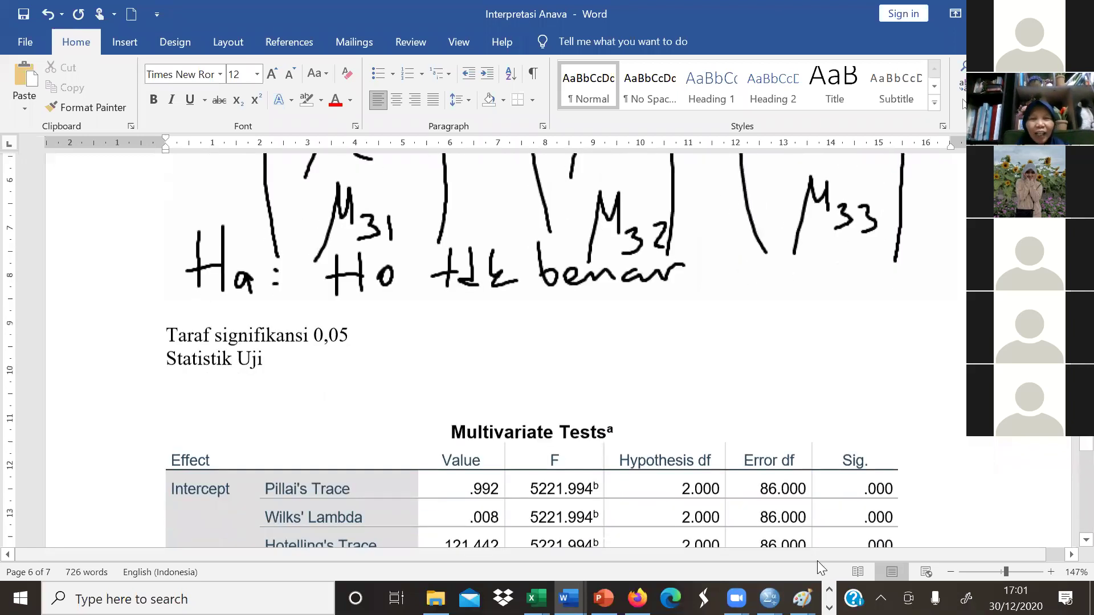
Color the four Sig. values of the Teknologi effect red in the Multivariate Tests table
scroll(530, 342, "down", 3)
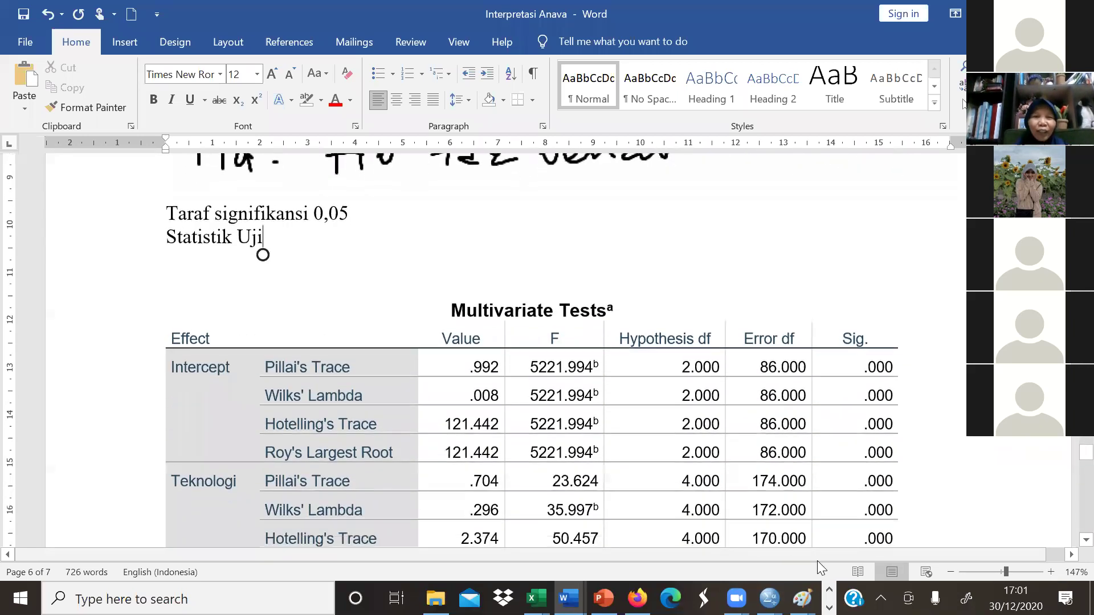
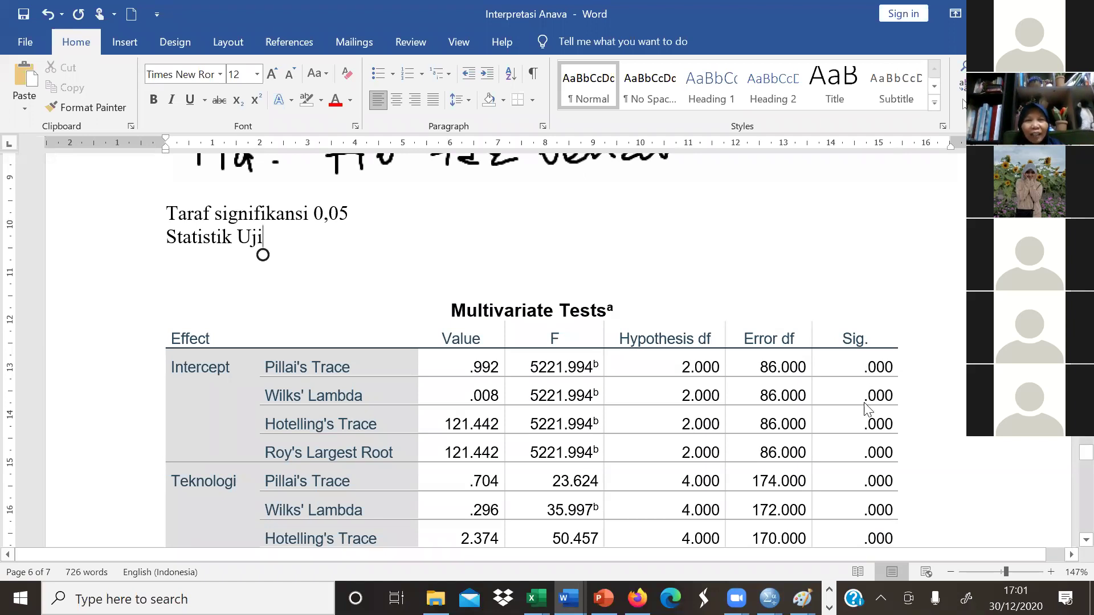
left_click(863, 481)
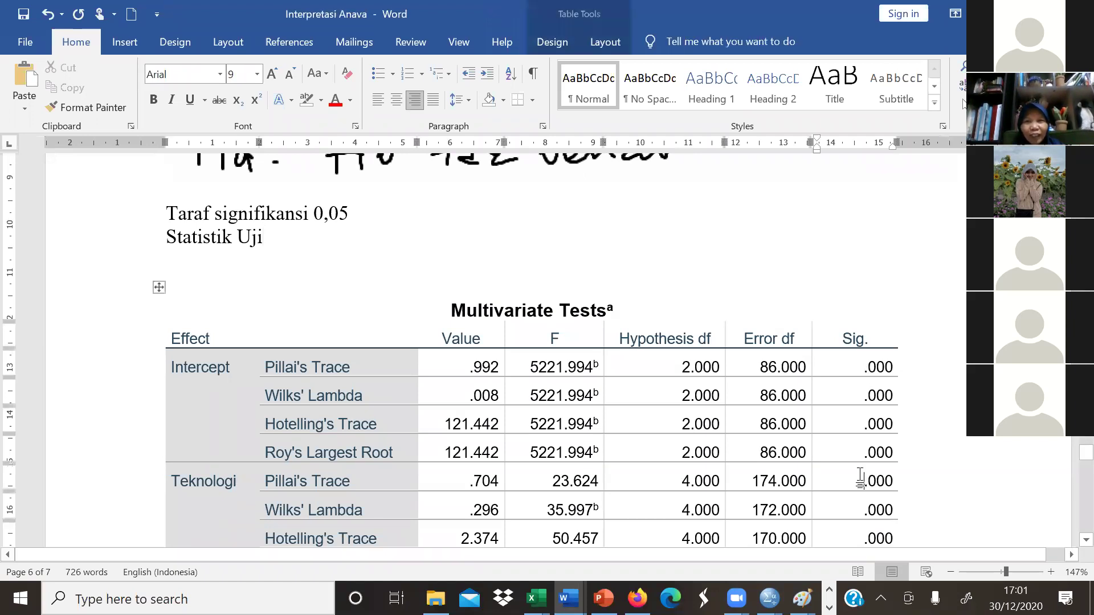
scroll(843, 365, "down", 3)
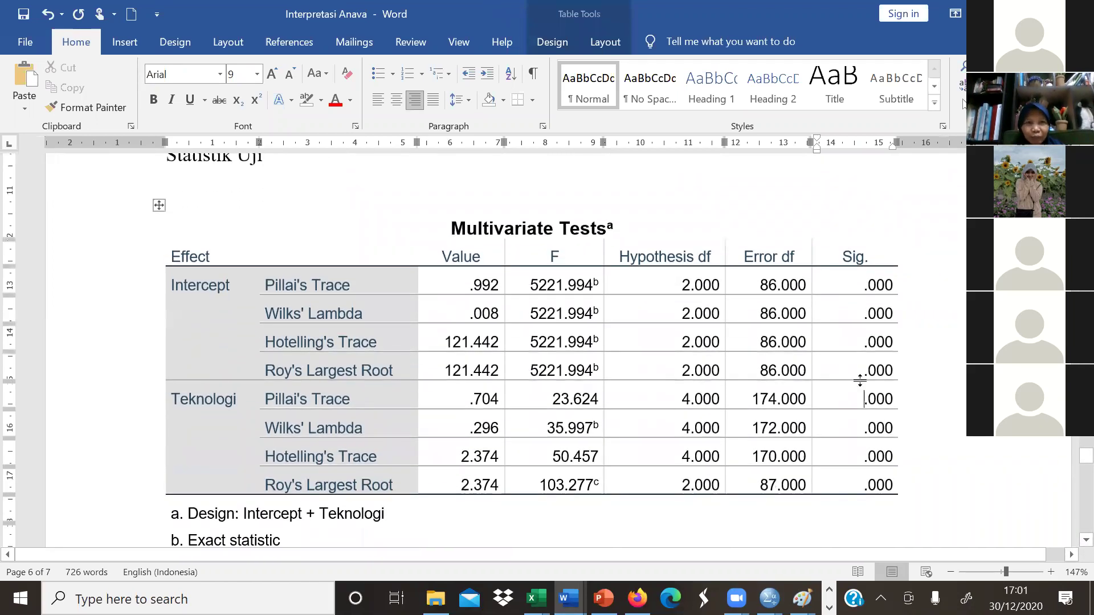
left_click_drag(865, 404, 881, 483)
left_click(335, 101)
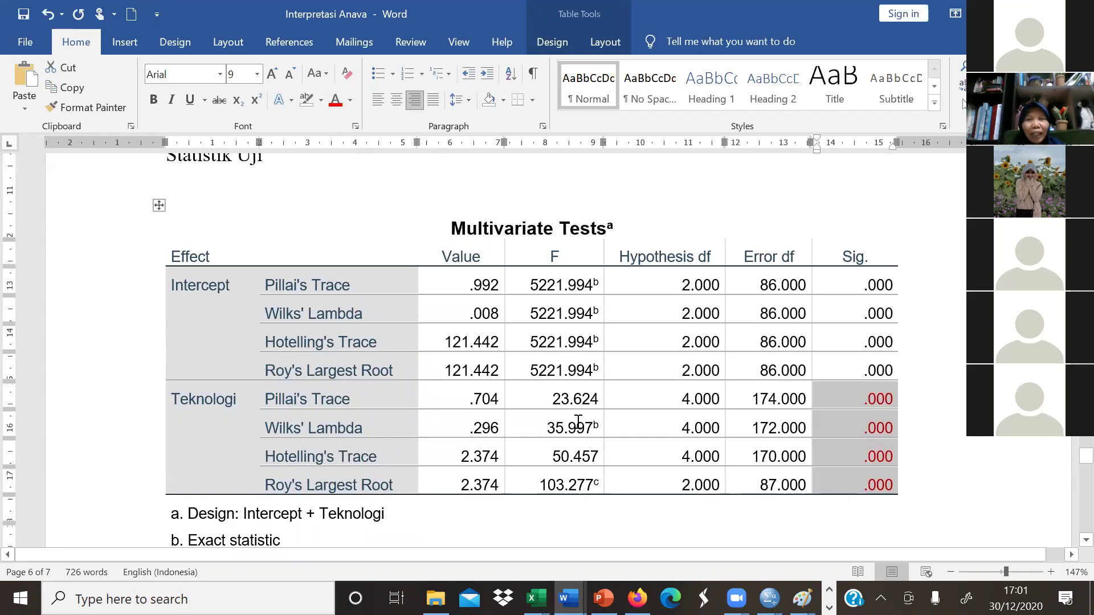
Color the Wilks' Lambda and Hotelling's Trace labels of the Teknologi effect red
left_click(264, 428)
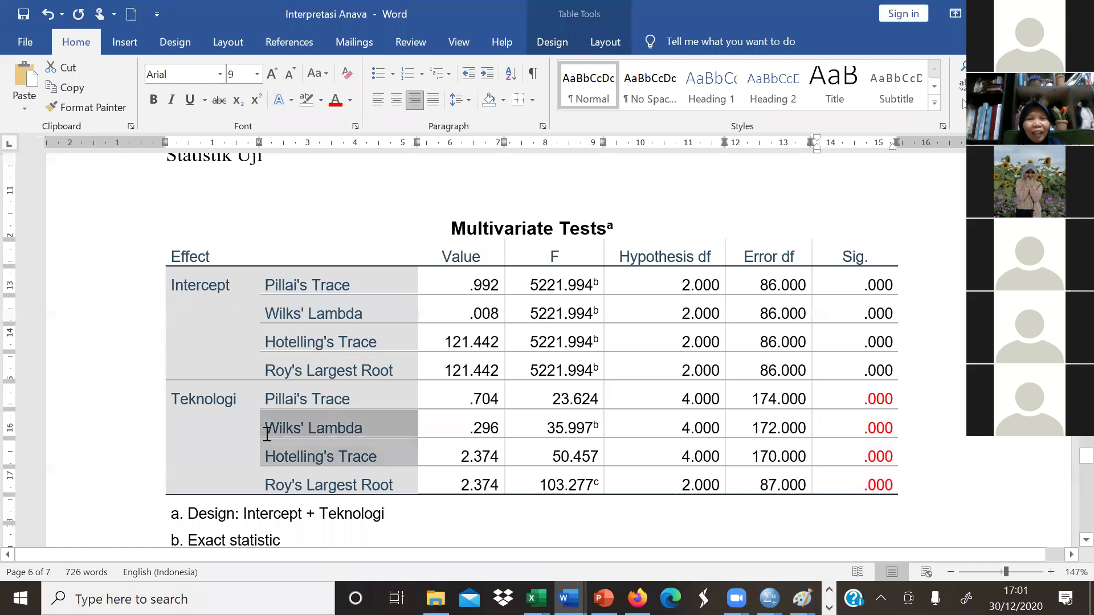
left_click(335, 105)
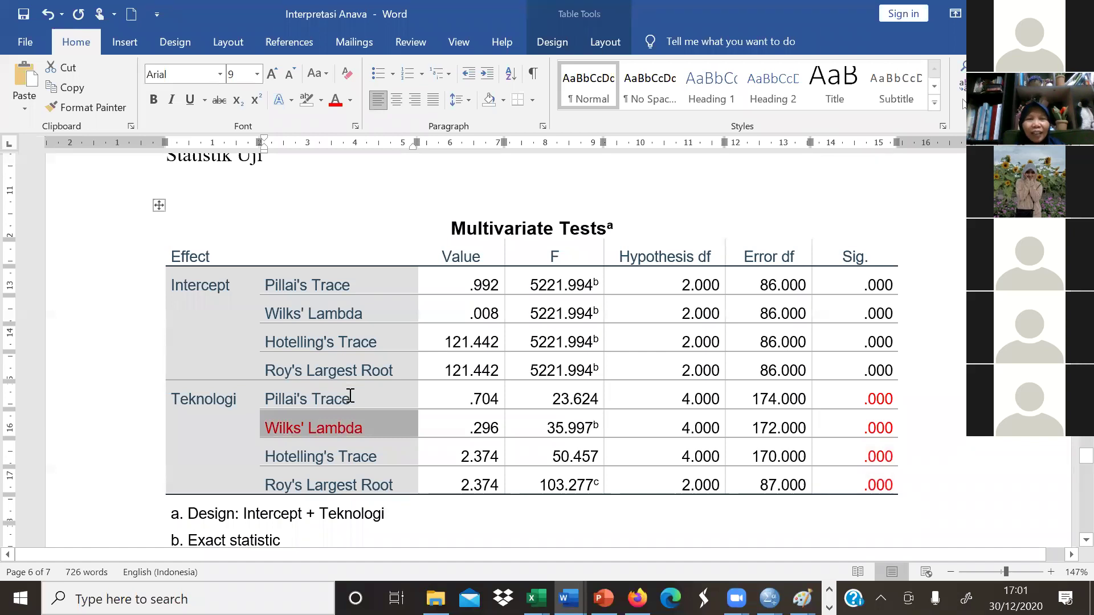
left_click_drag(384, 459, 268, 459)
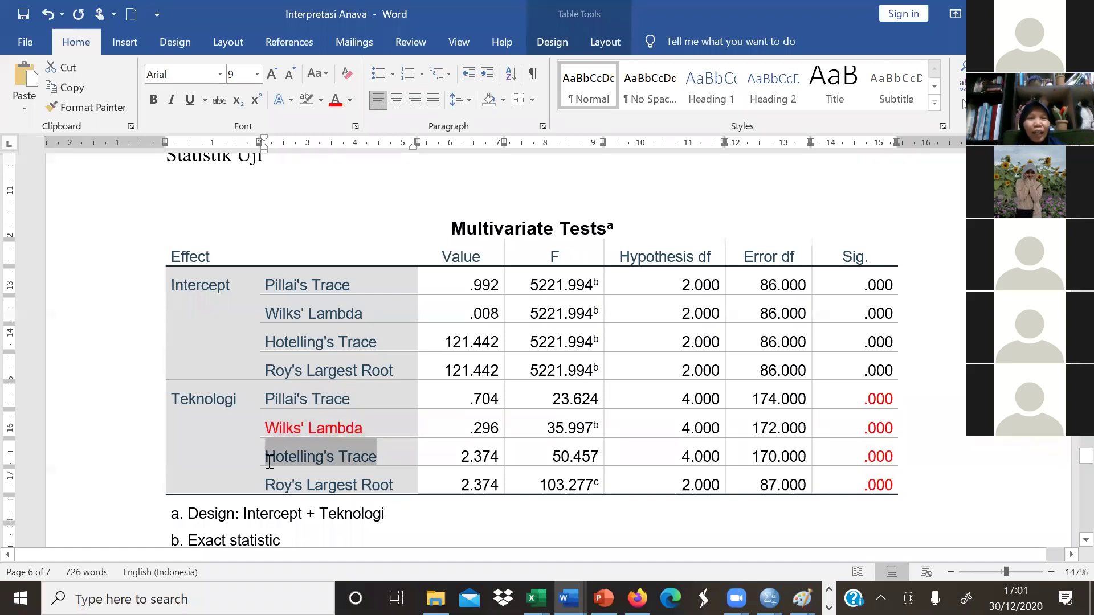
left_click(335, 101)
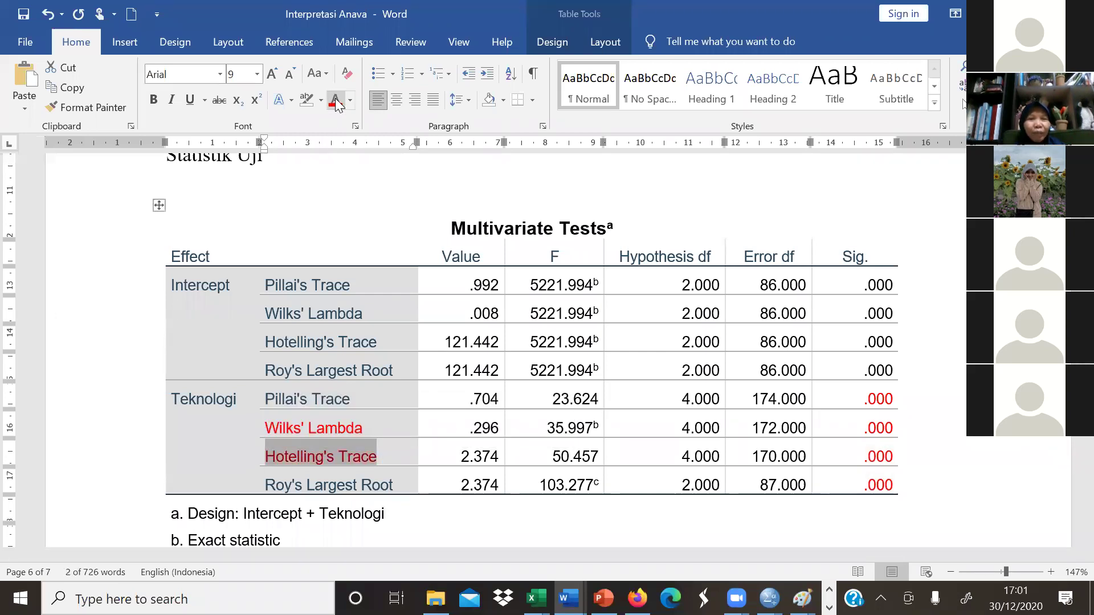
left_click(404, 468)
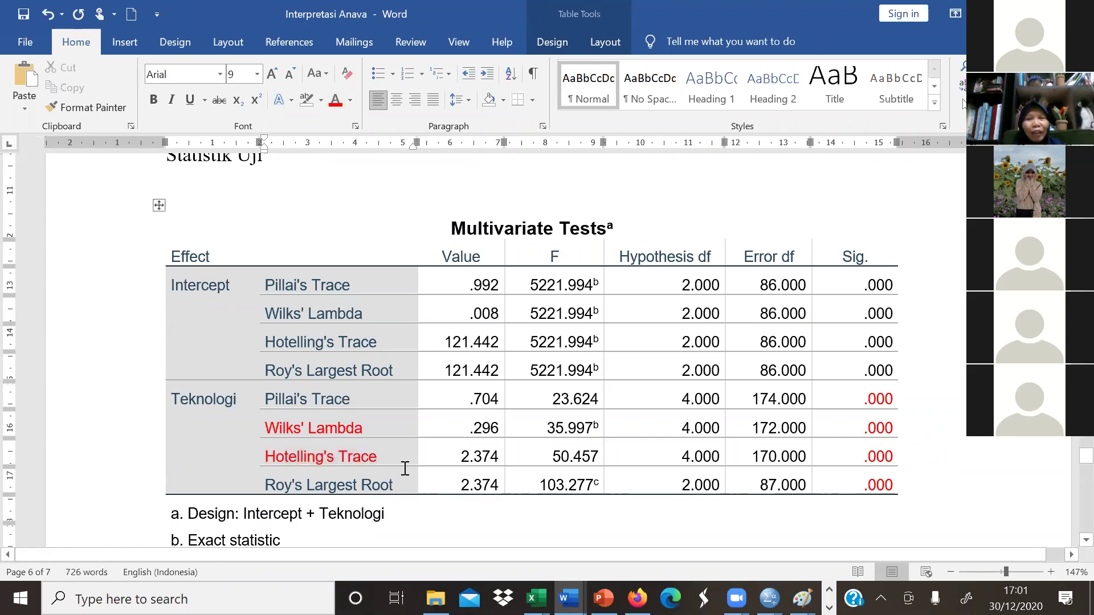
Copy the red Wilks' Lambda label from the Teknologi rows and paste it after "Statistik Uji" above the Multivariate Tests table
scroll(405, 469, "up", 1)
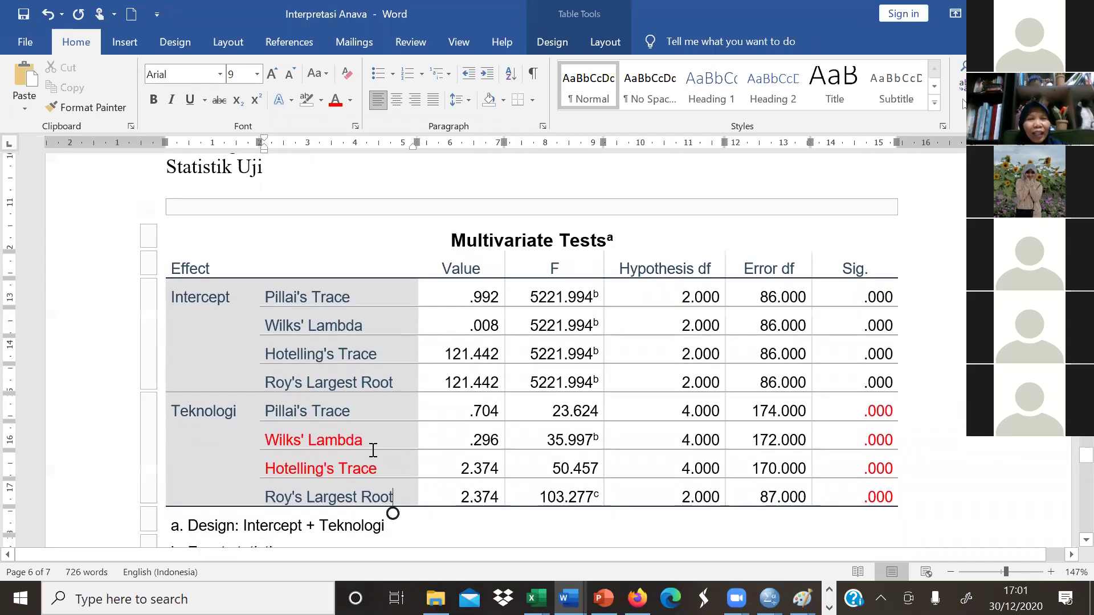
mouse_move(279, 447)
left_mouse_down()
mouse_move(286, 454)
mouse_move(278, 443)
left_mouse_up()
key("ctrl+c")
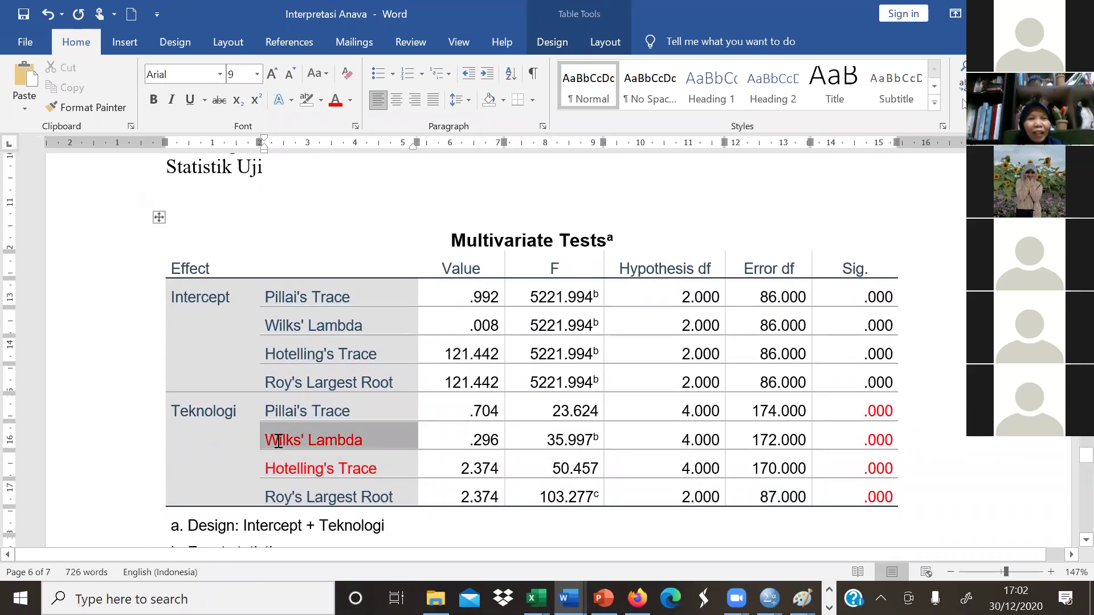
left_click(317, 177)
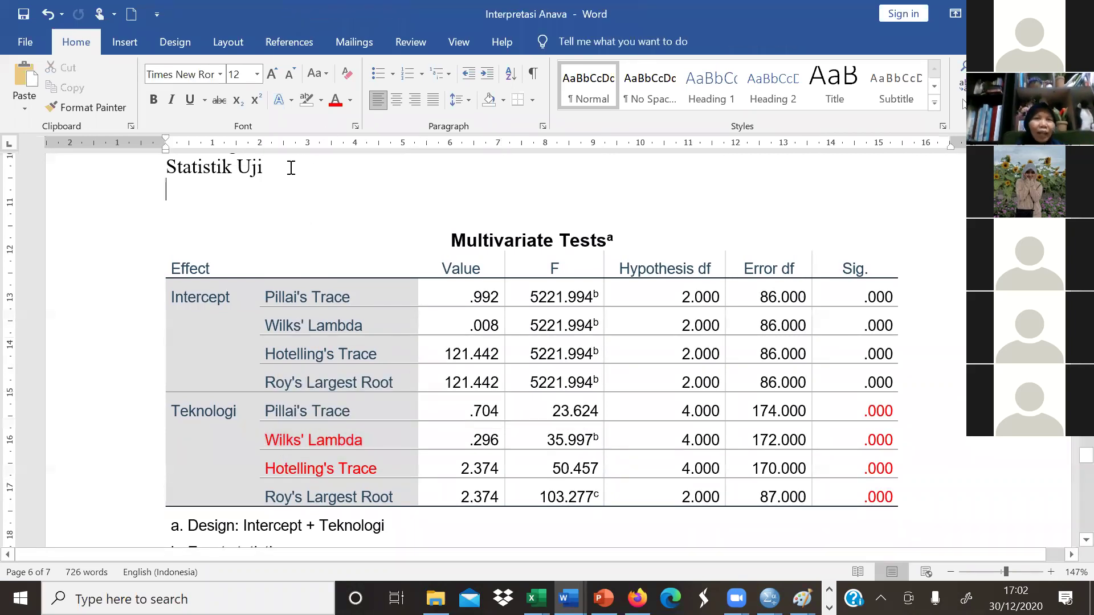
key("ctrl+v")
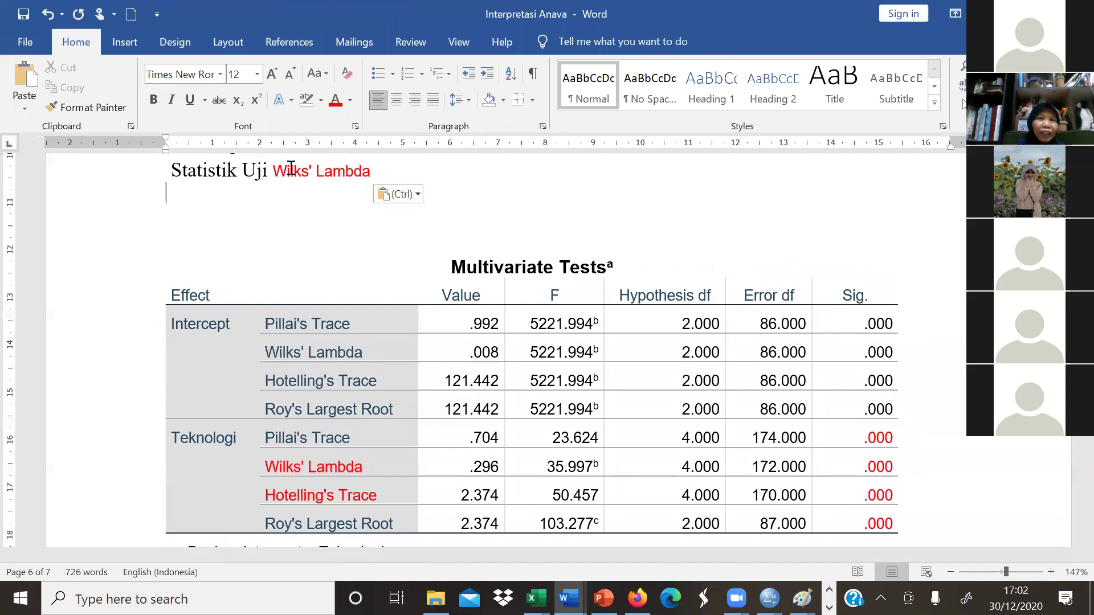
Add the lines "Kriteria menolak Ho:" and "Ho ditolak jika sig < 0,05" between the Statistik Uji line and the Multivariate Tests table
key("Return")
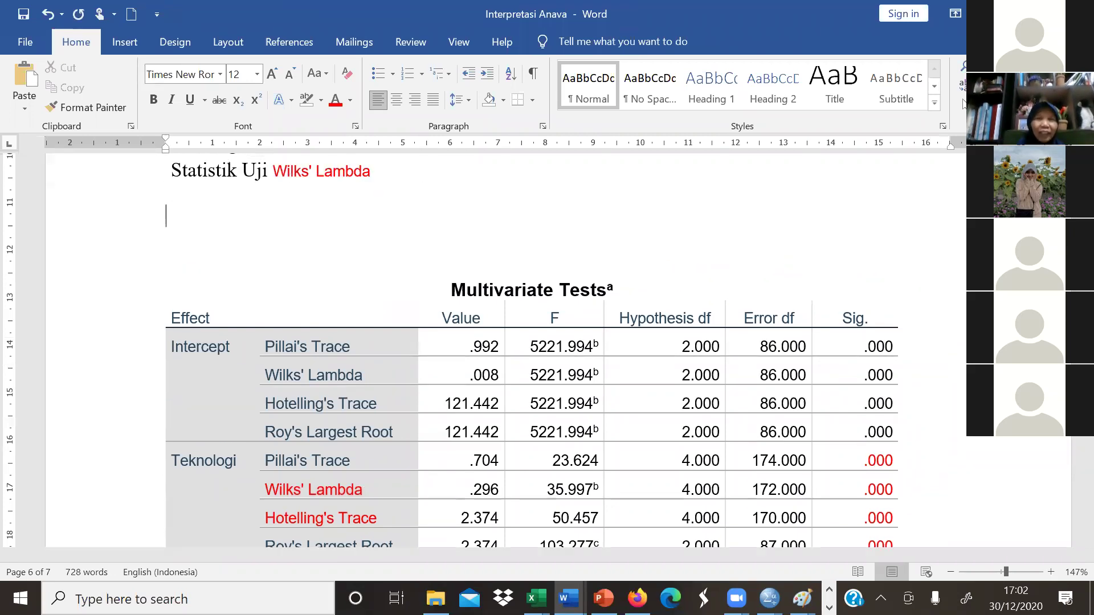
type("Kriteria menolak Ho:")
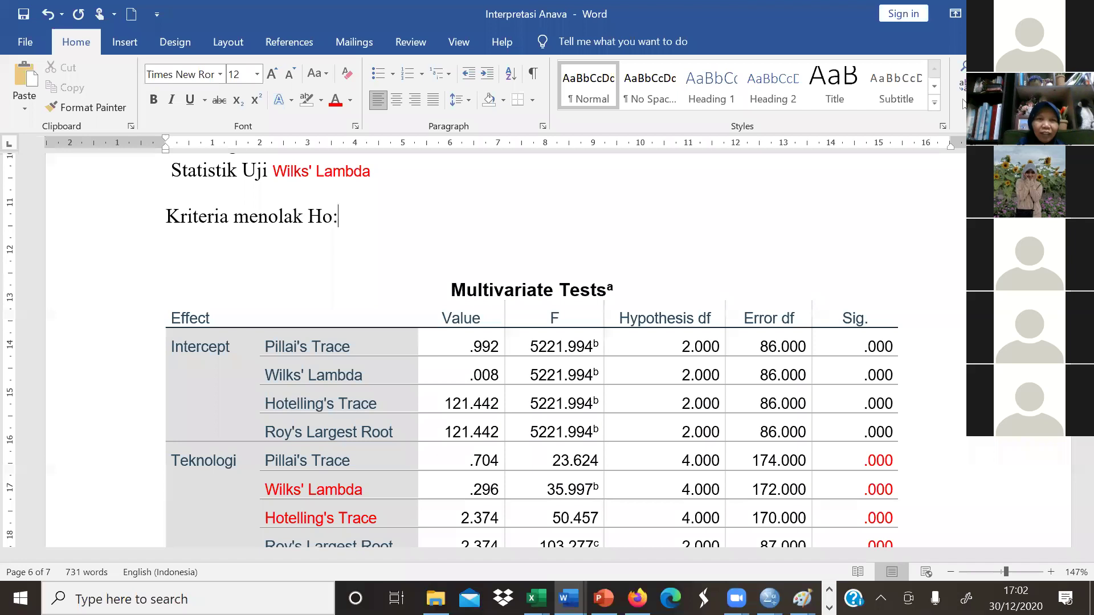
key("Return")
type("Ho ditolak jika sig < ")
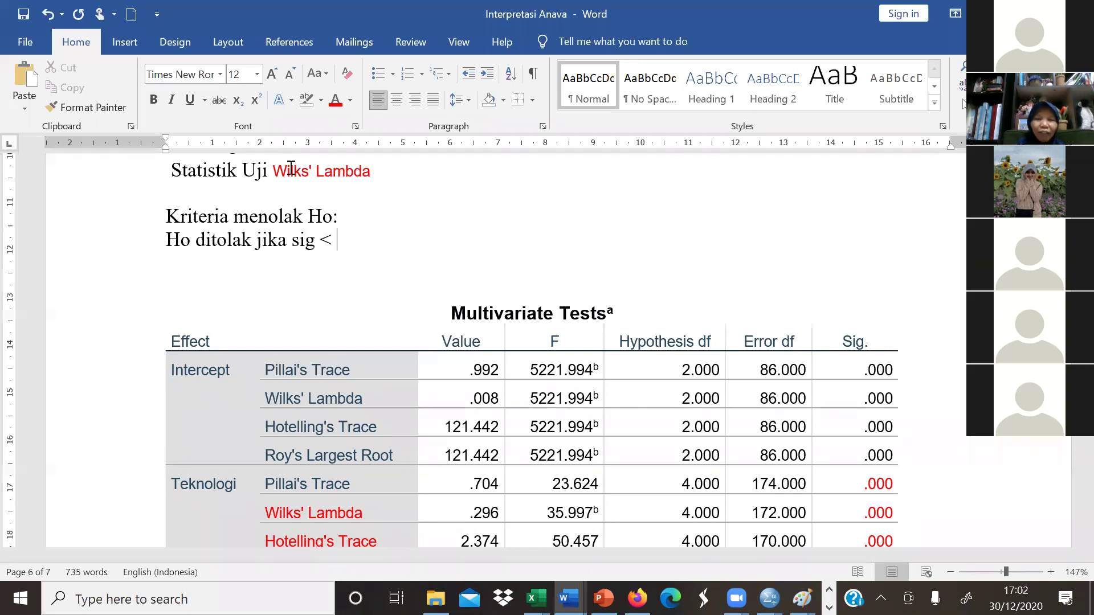
type("0,05")
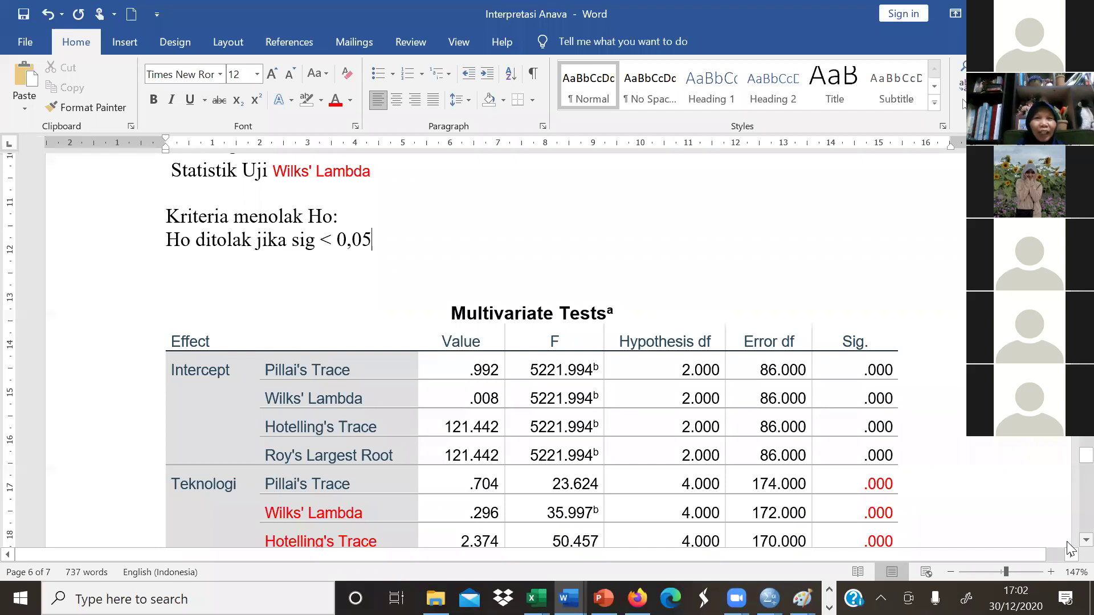
Write "Sig = 0,0001 < 0,05" below the footnotes of the Multivariate Tests table
scroll(1070, 549, "down", 2)
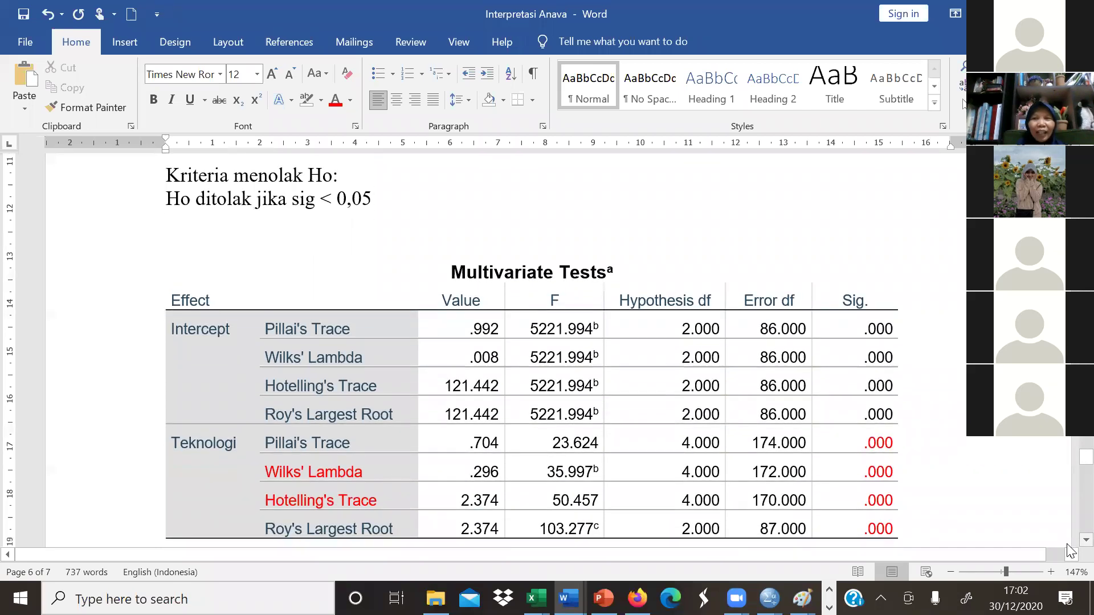
scroll(1070, 550, "down", 2)
scroll(1070, 550, "down", 1)
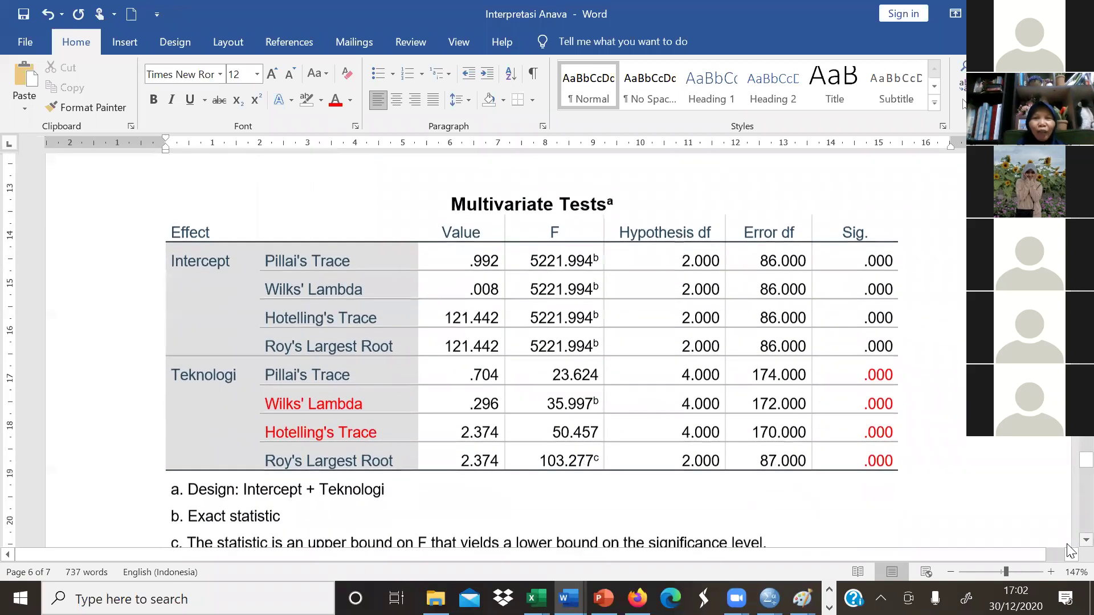
scroll(1070, 550, "down", 3)
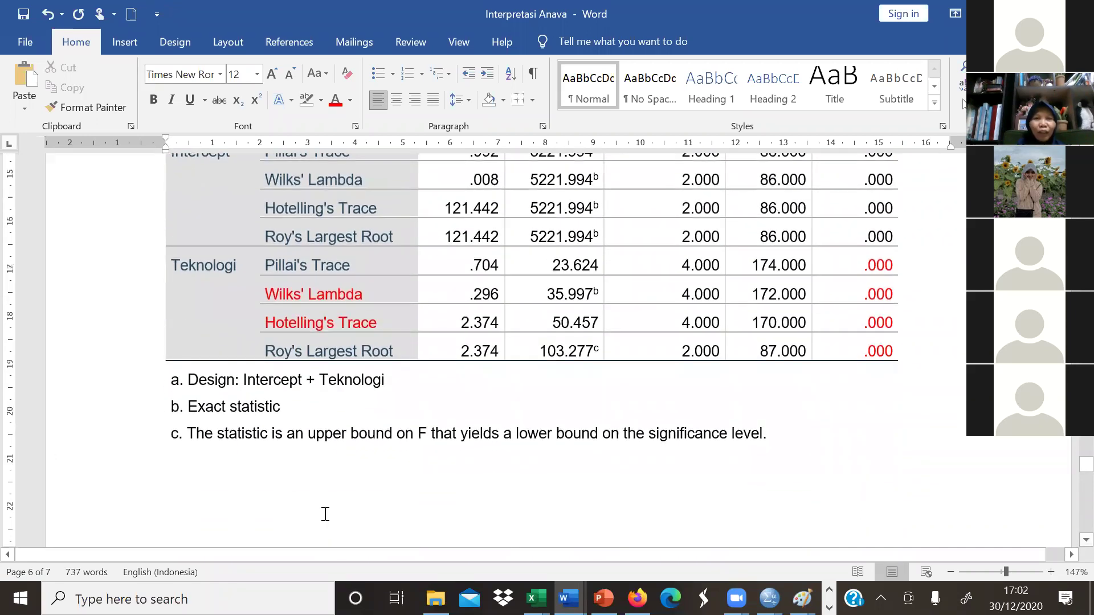
type("Si")
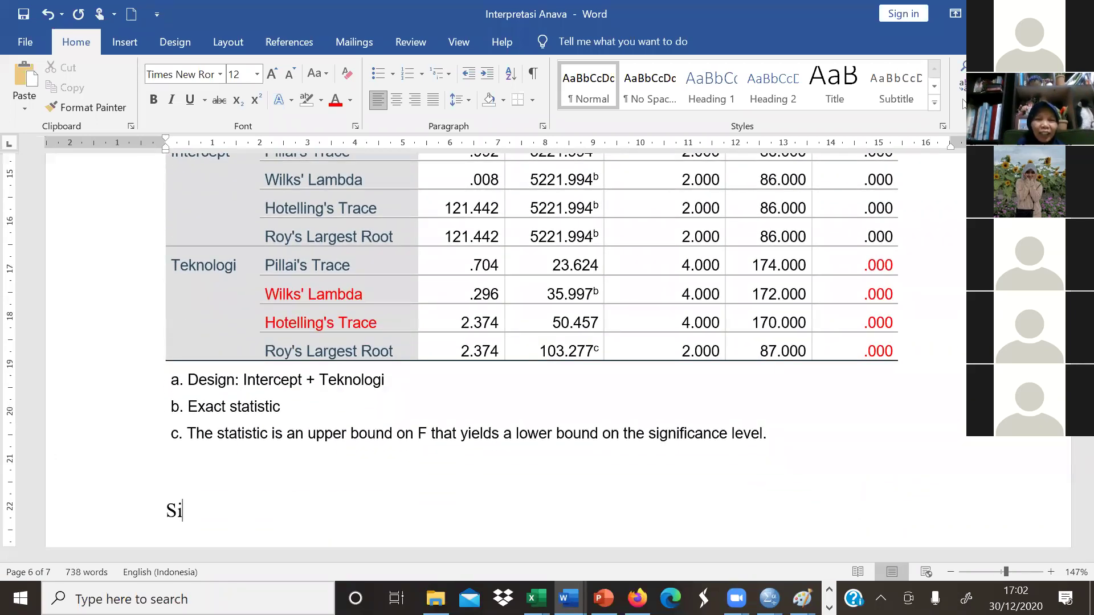
type("g <")
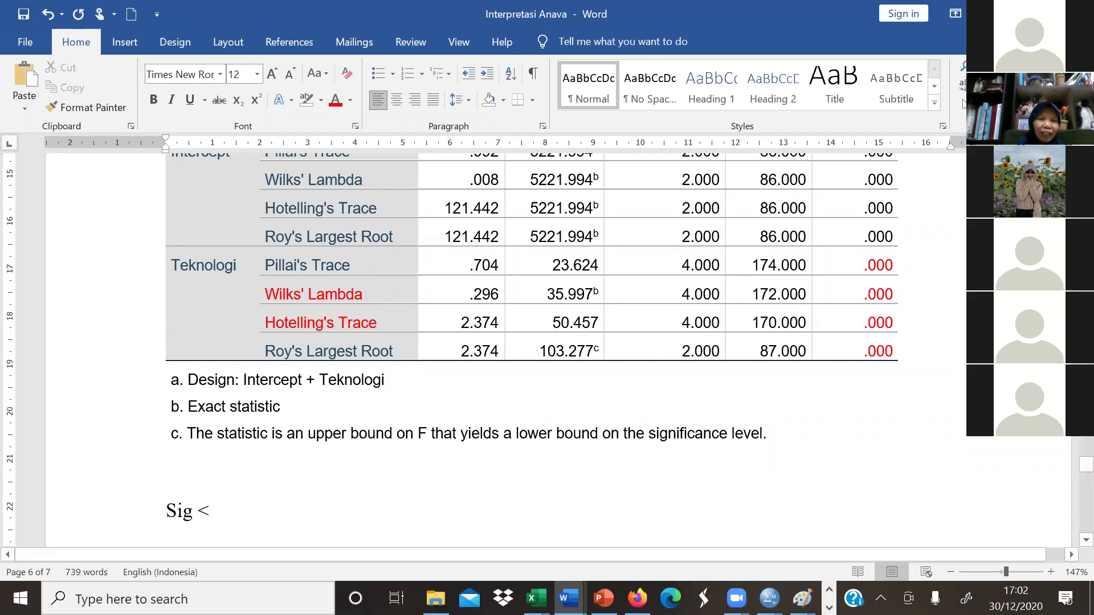
type(" 0")
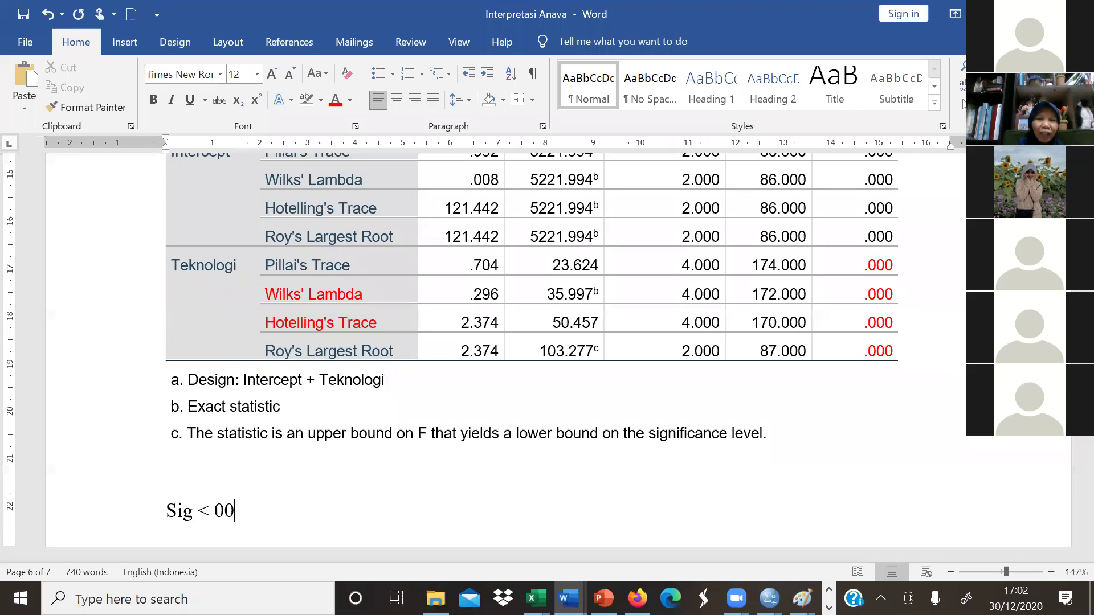
key("BackSpace")
type(",05")
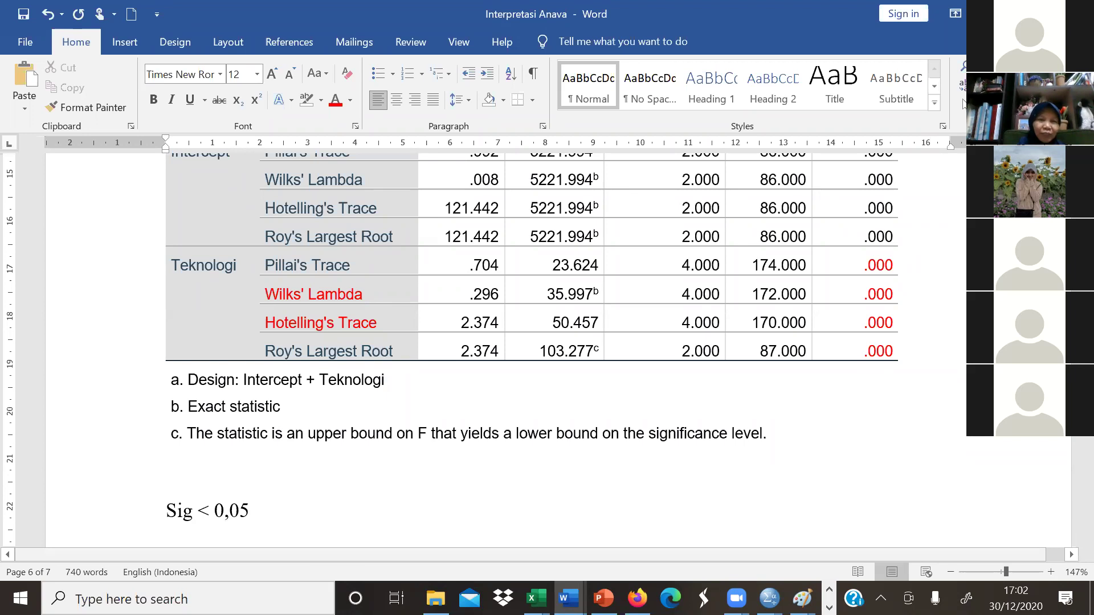
left_click(198, 510)
type("= 0,00")
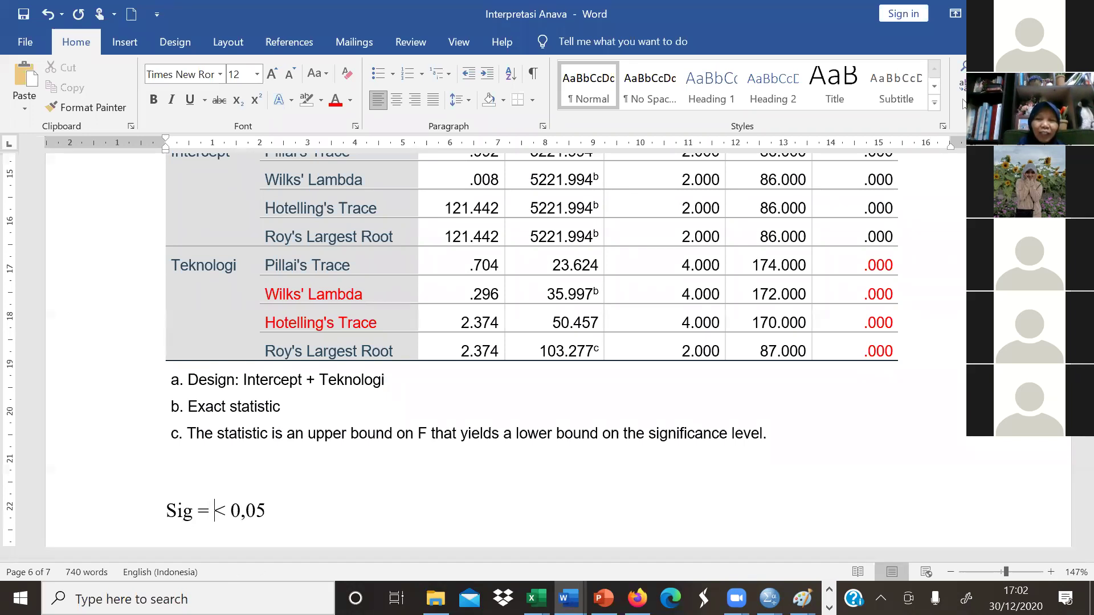
type("01")
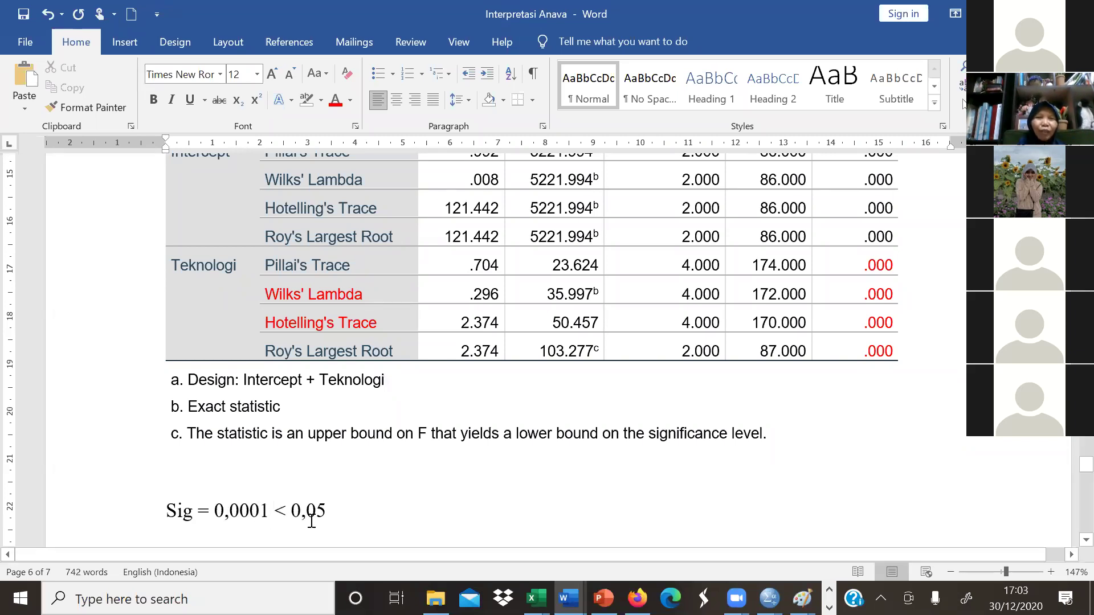
Continue the Sig line with ", maka Ho ditolak. Teknologi memberikan pengaruh yang berbeda terhadap hasil pembelajaran."
left_click(346, 518)
type(", ")
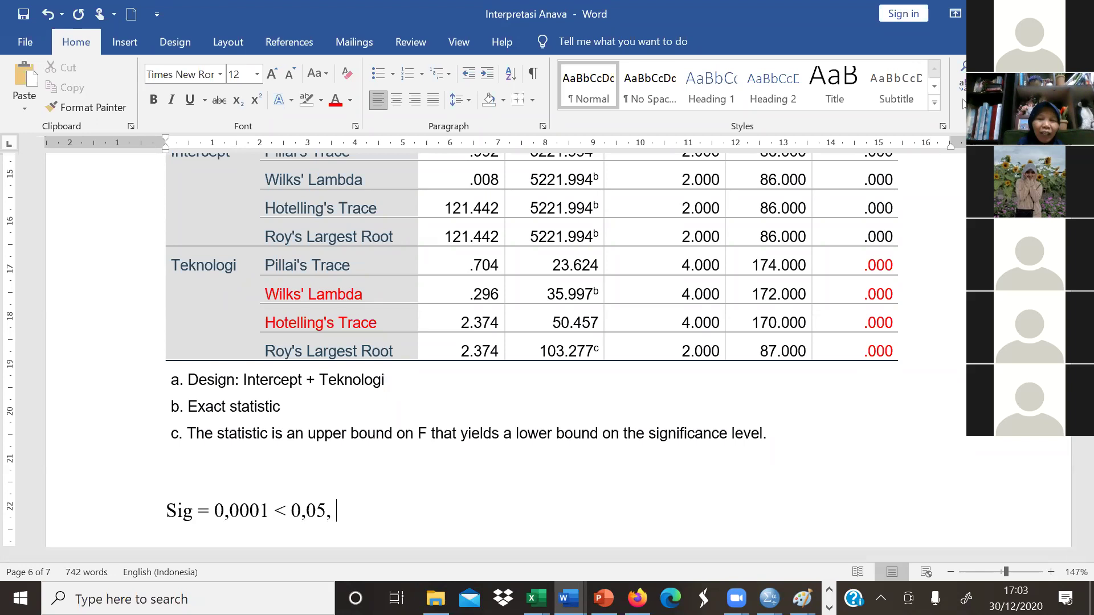
type("maka Ho ditolak")
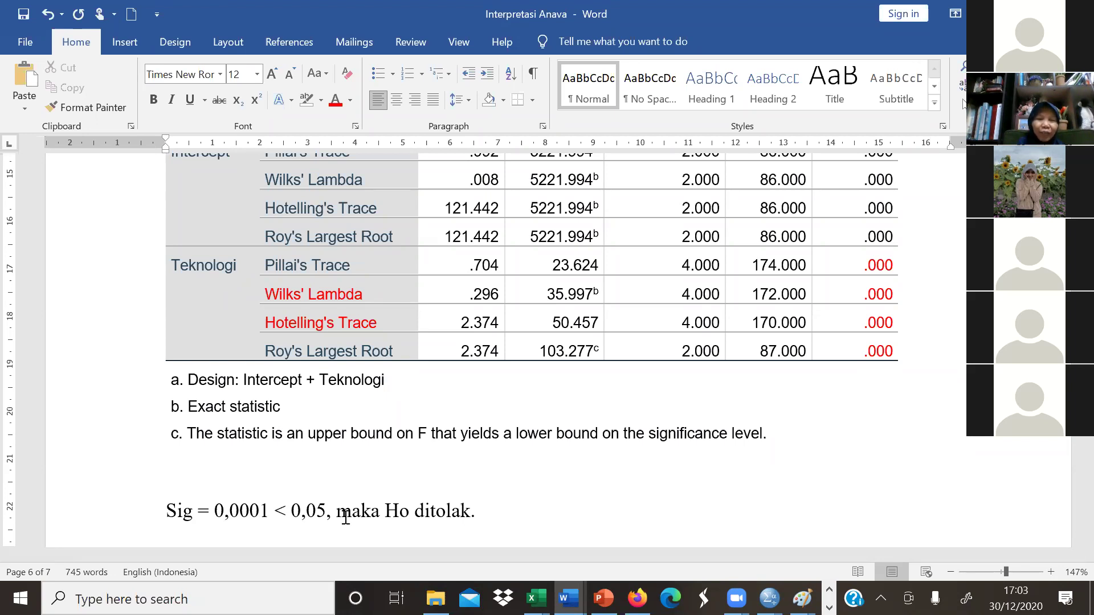
type(". Teknologi mem")
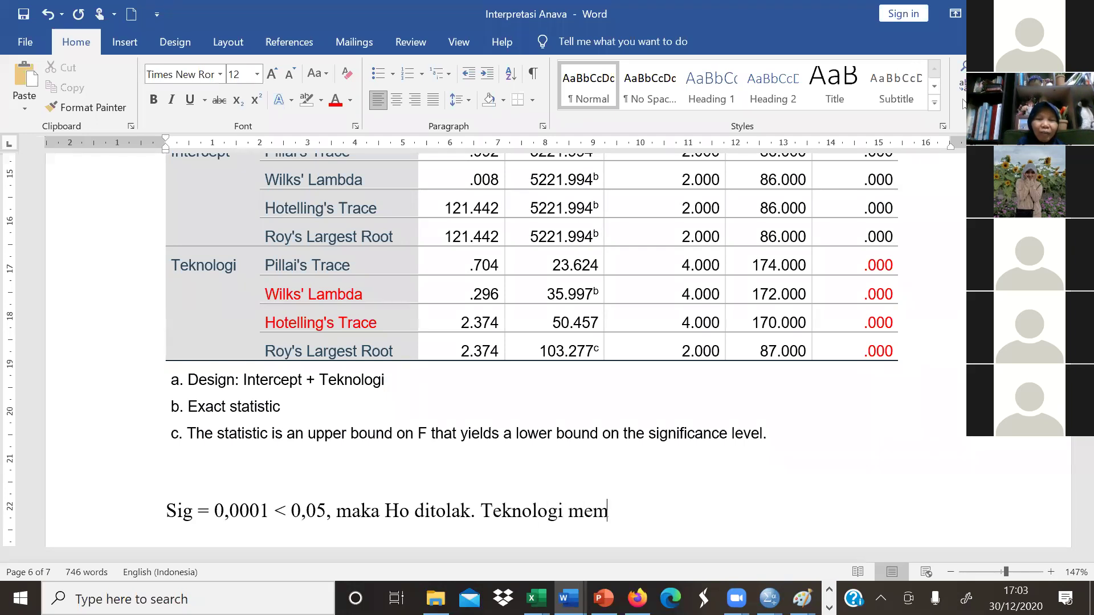
type("berikan pe")
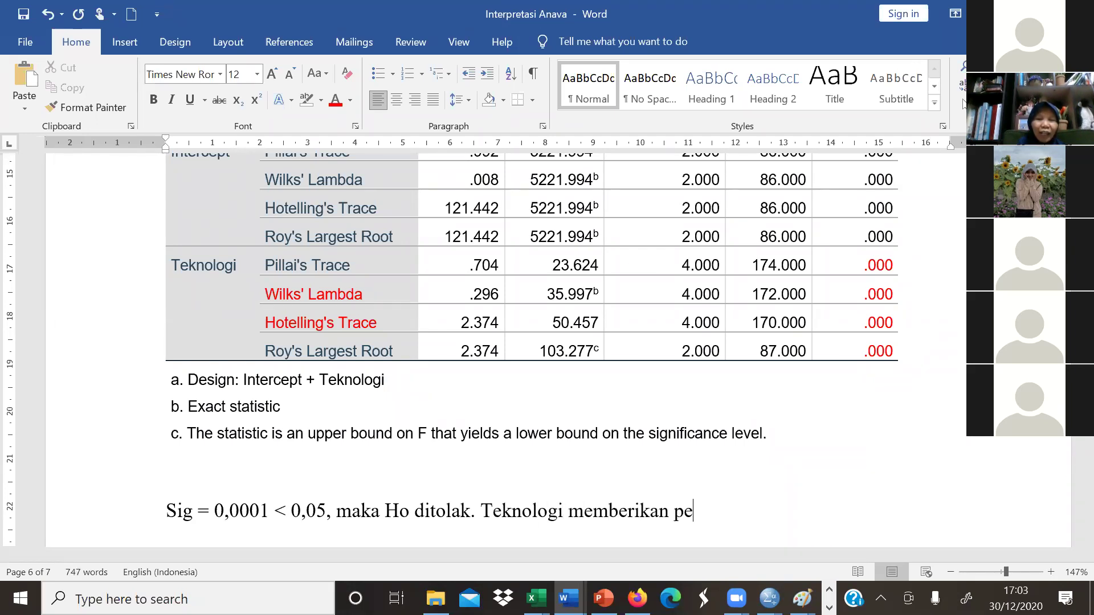
type("ngaruh yan")
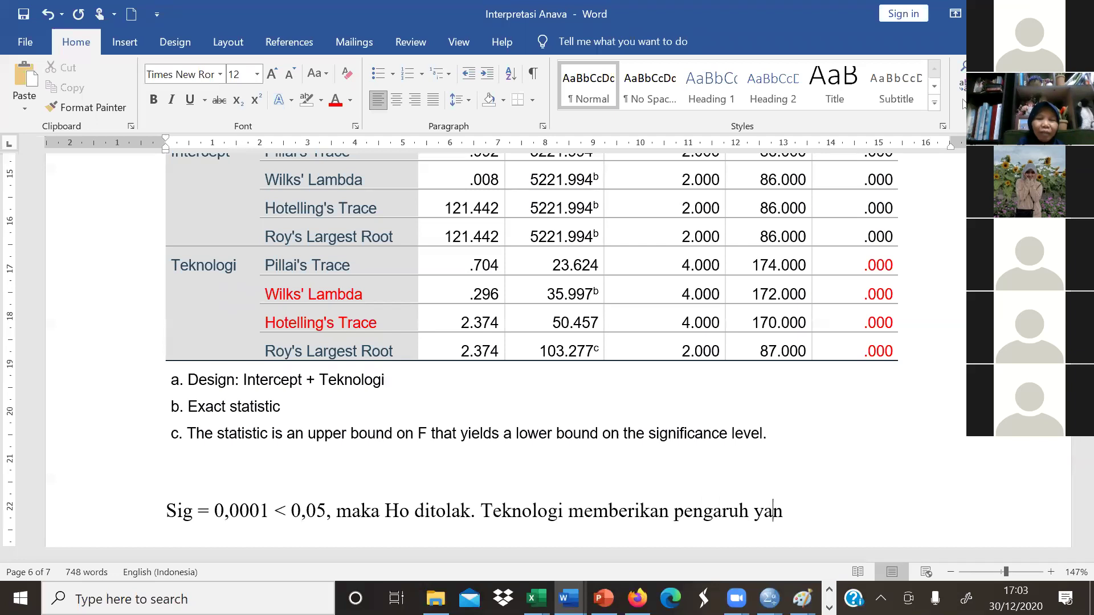
type("g berbeda ")
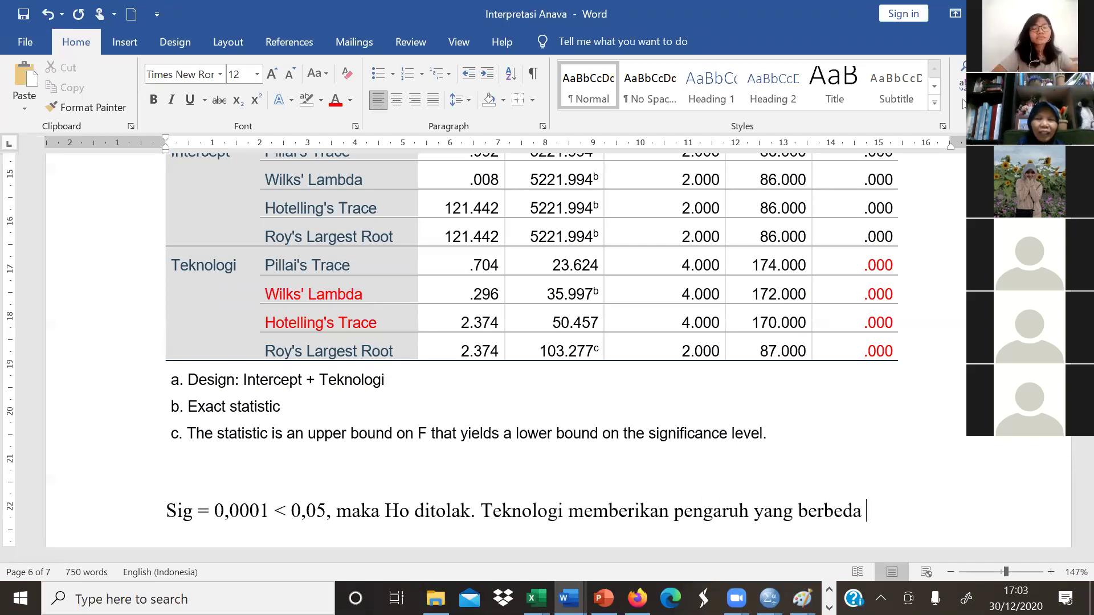
type("terhadao")
key("BackSpace")
type("p hasi")
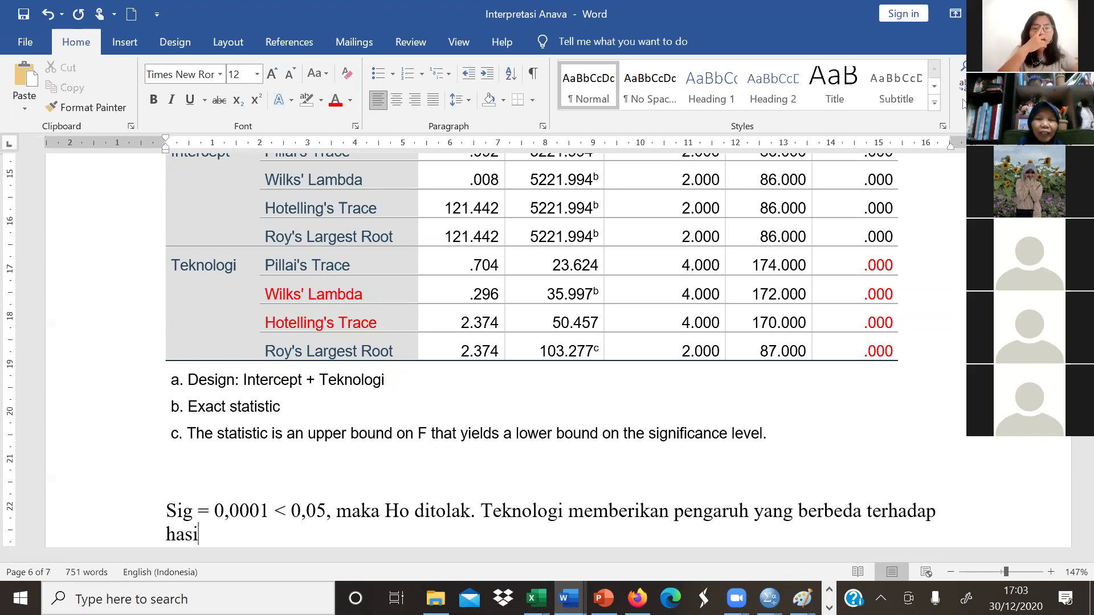
type("l pembelajaran.")
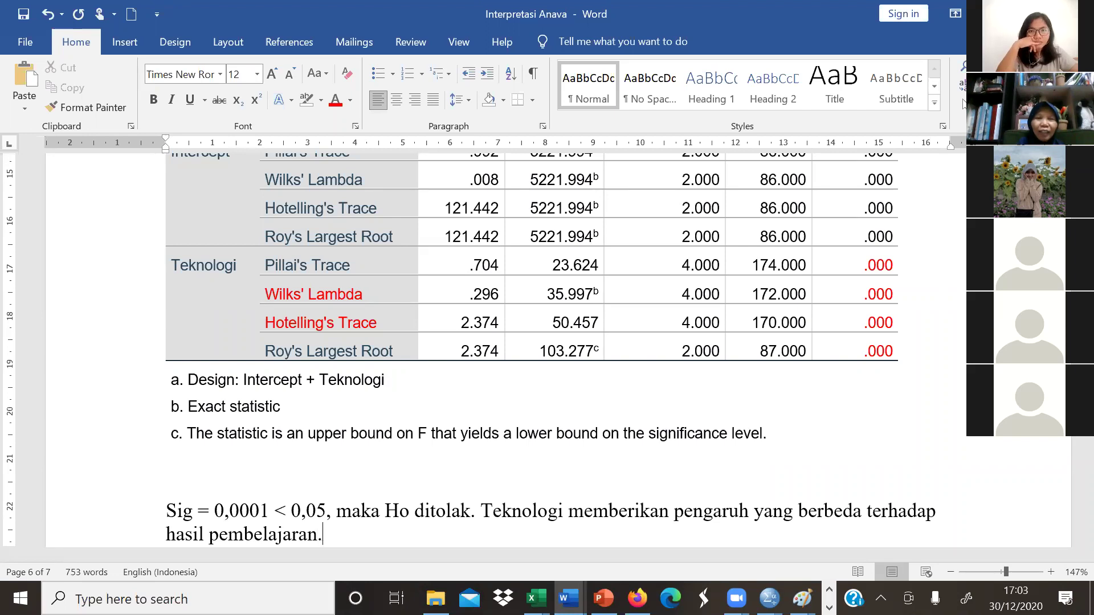
Delete the whole Tests of Between-Subjects Effects table from the last page and save the document
key("Down")
key("Down")
key("Down")
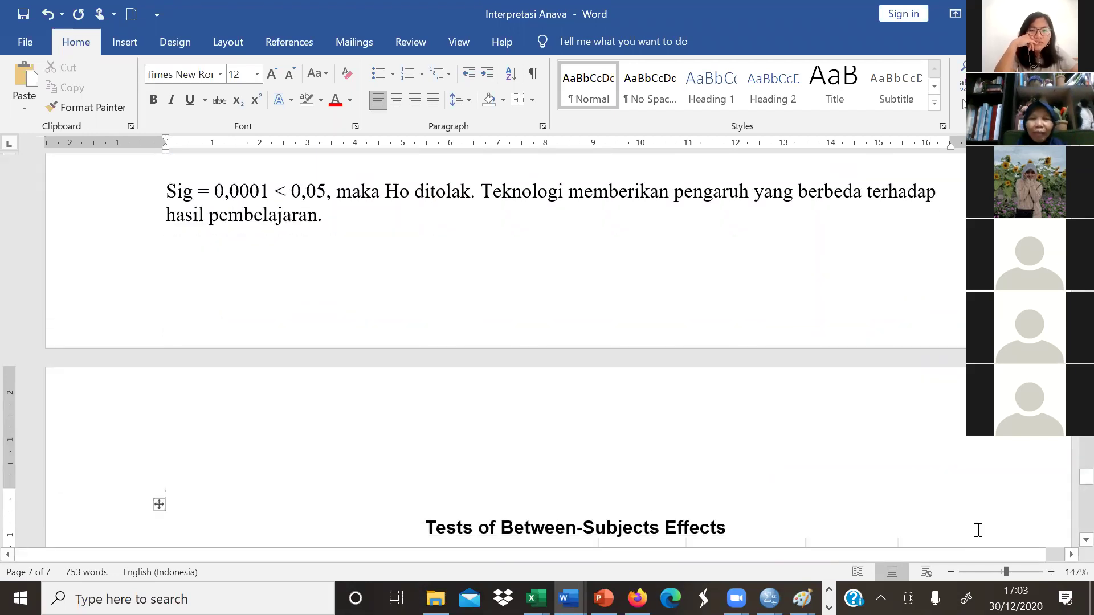
scroll(978, 530, "down", 3)
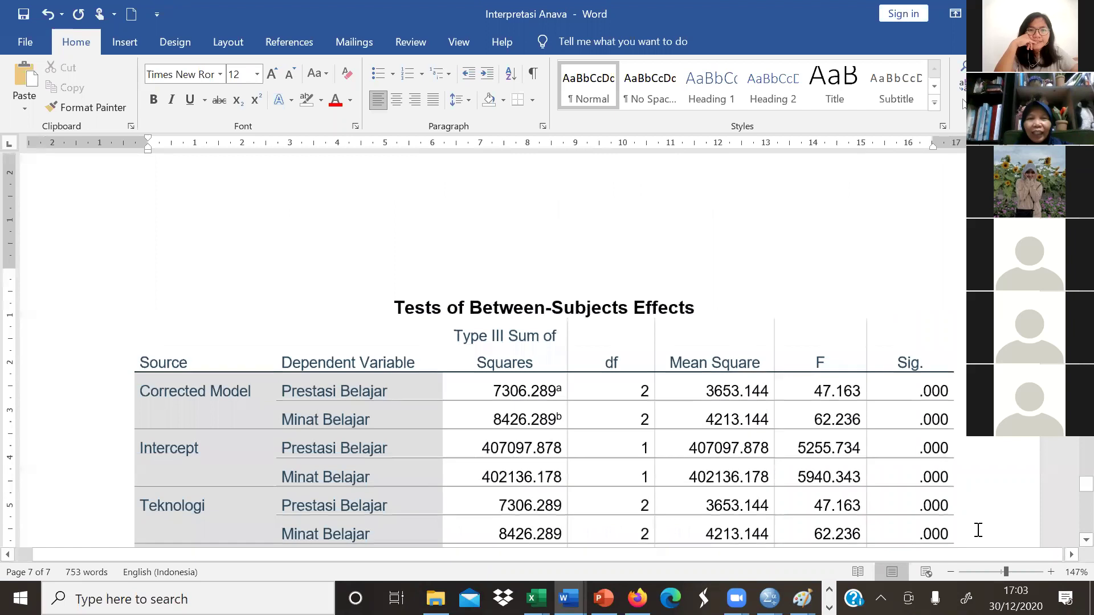
left_click(603, 492)
key("Delete")
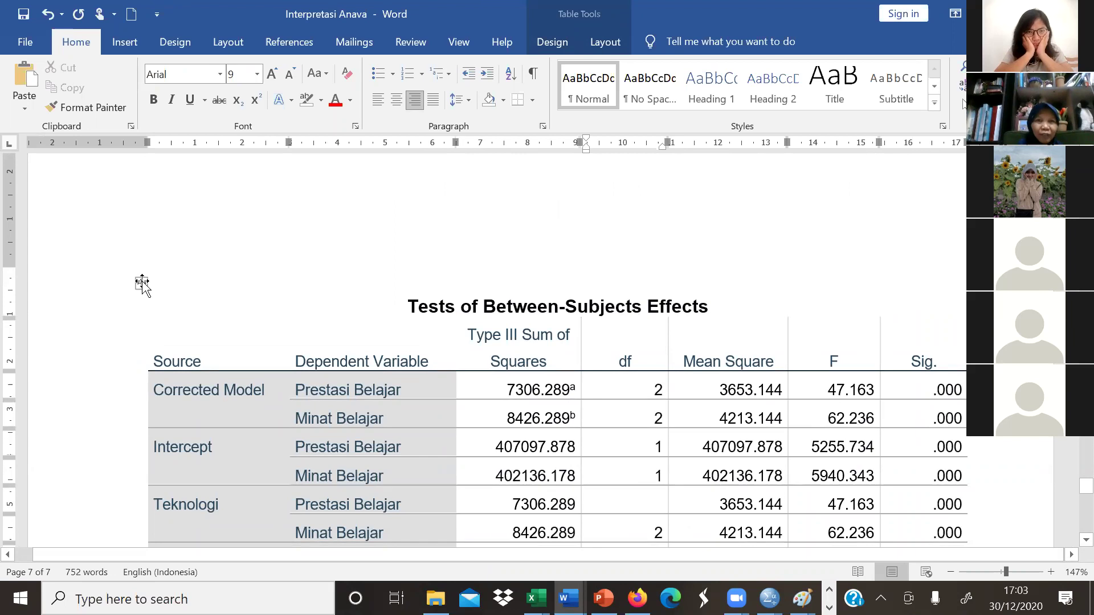
left_click(142, 282)
key("Delete")
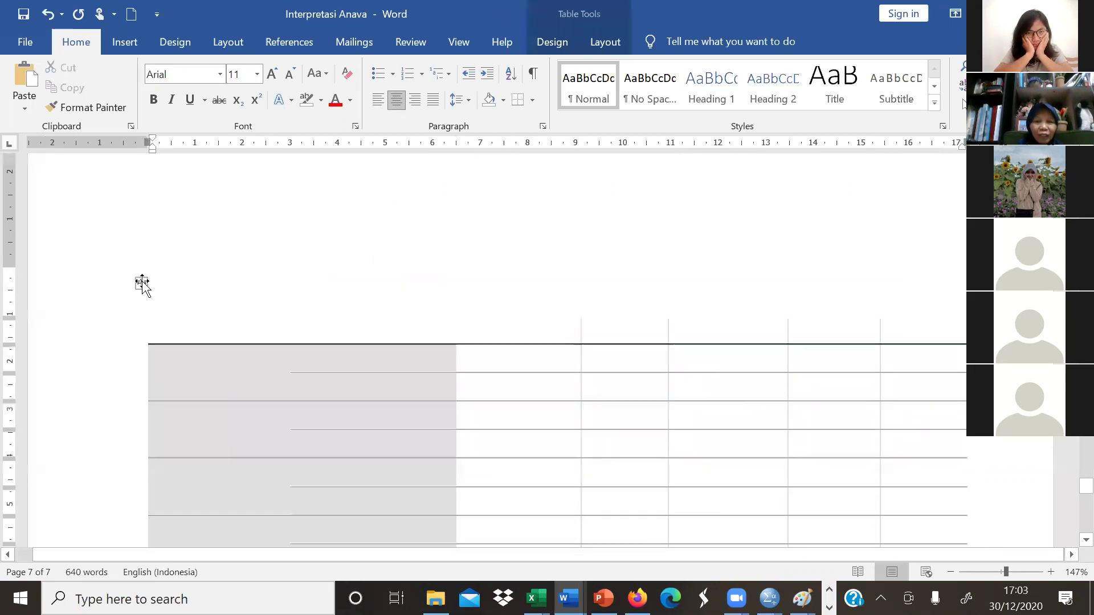
key("BackSpace")
scroll(141, 282, "up", 3)
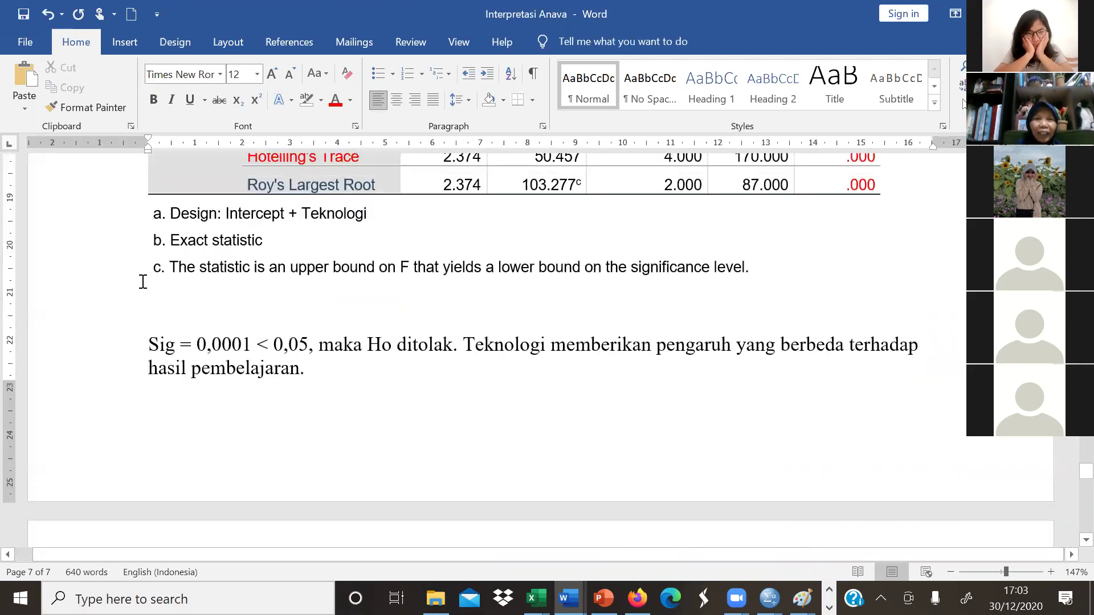
key("ctrl+s")
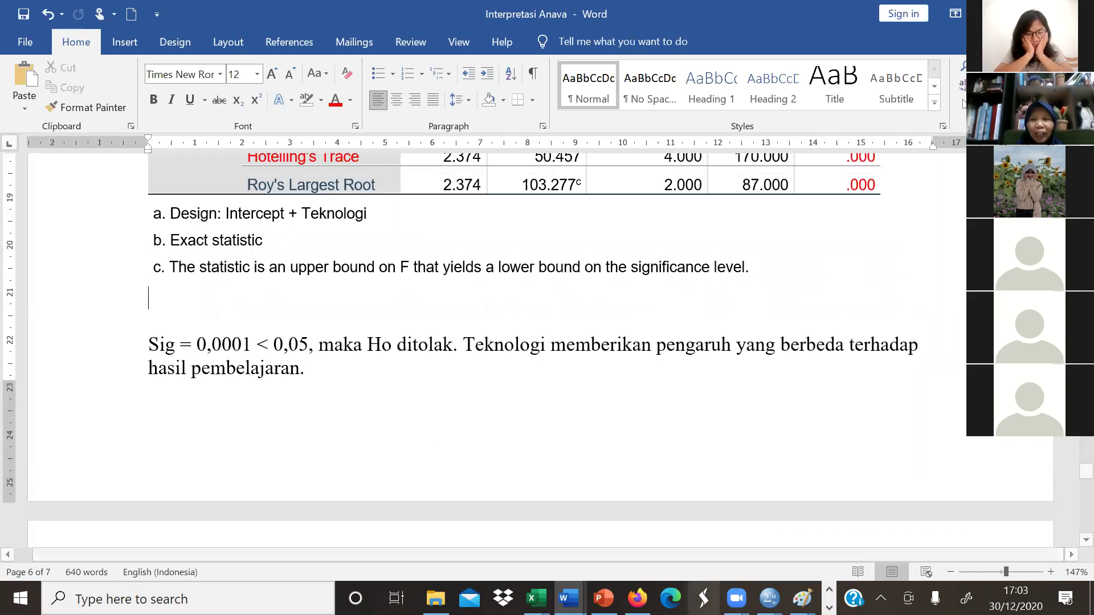
Switch to the Manova1.sav data in SPSS and rerun the General Linear Model Multivariate analysis with a Tukey post hoc test for Teknologi
mouse_move(767, 598)
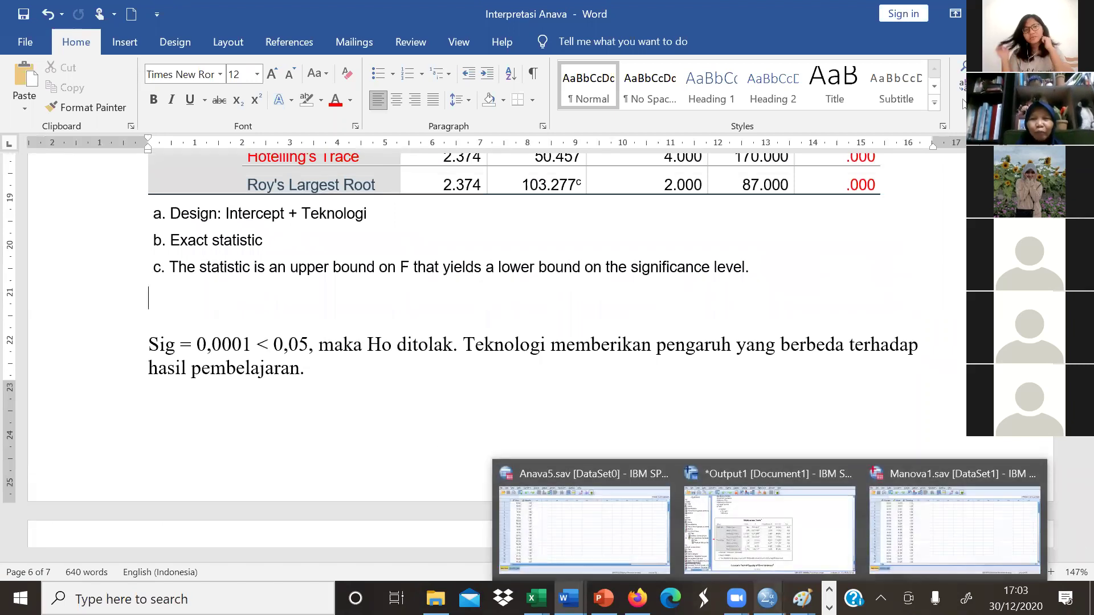
left_click(887, 520)
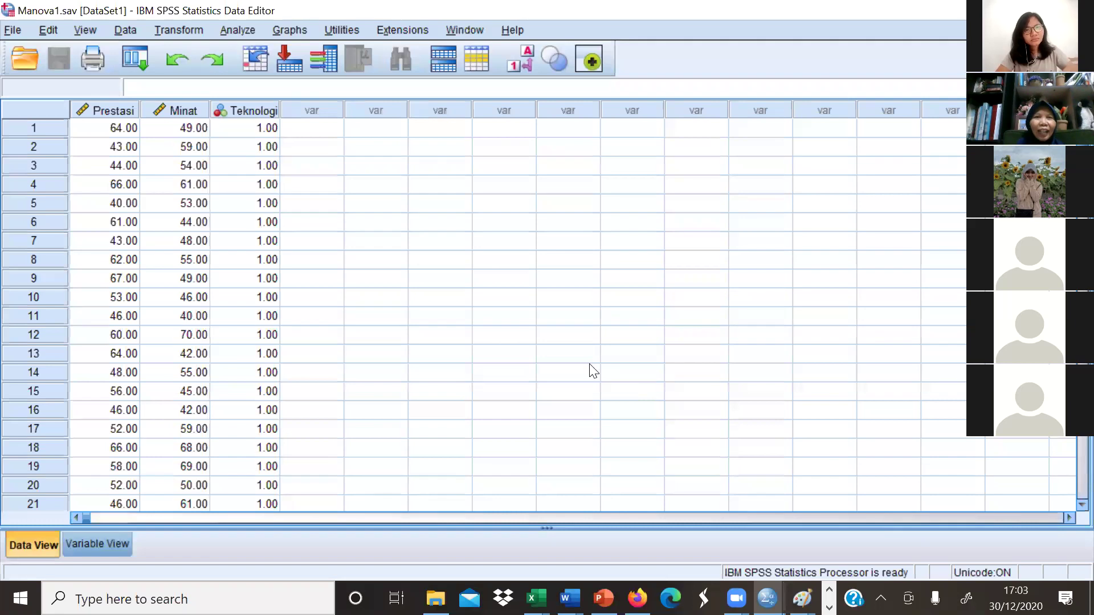
left_click(236, 34)
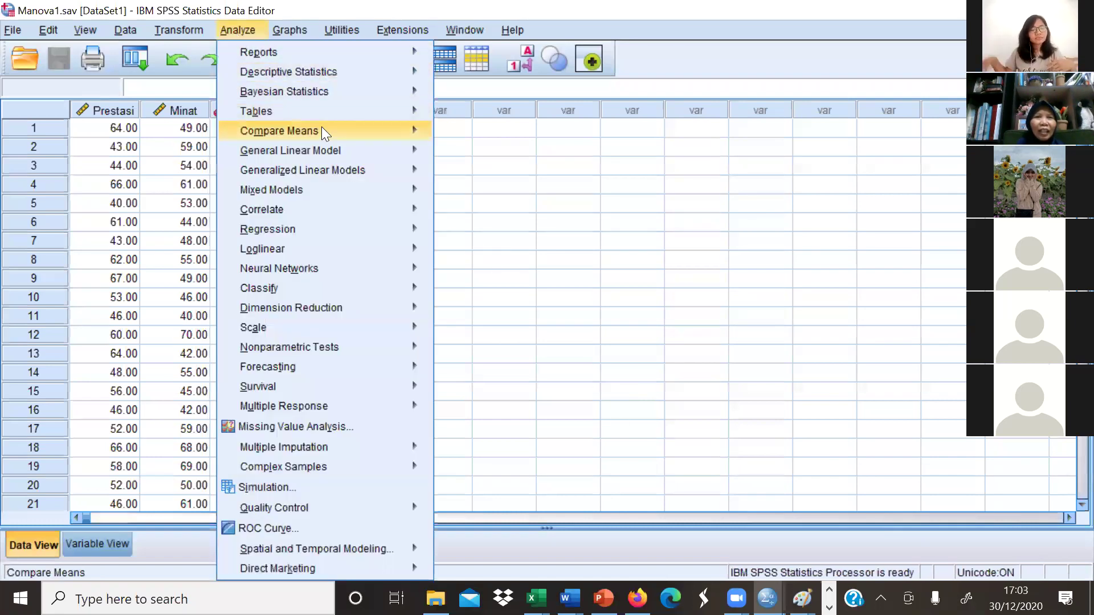
mouse_move(350, 153)
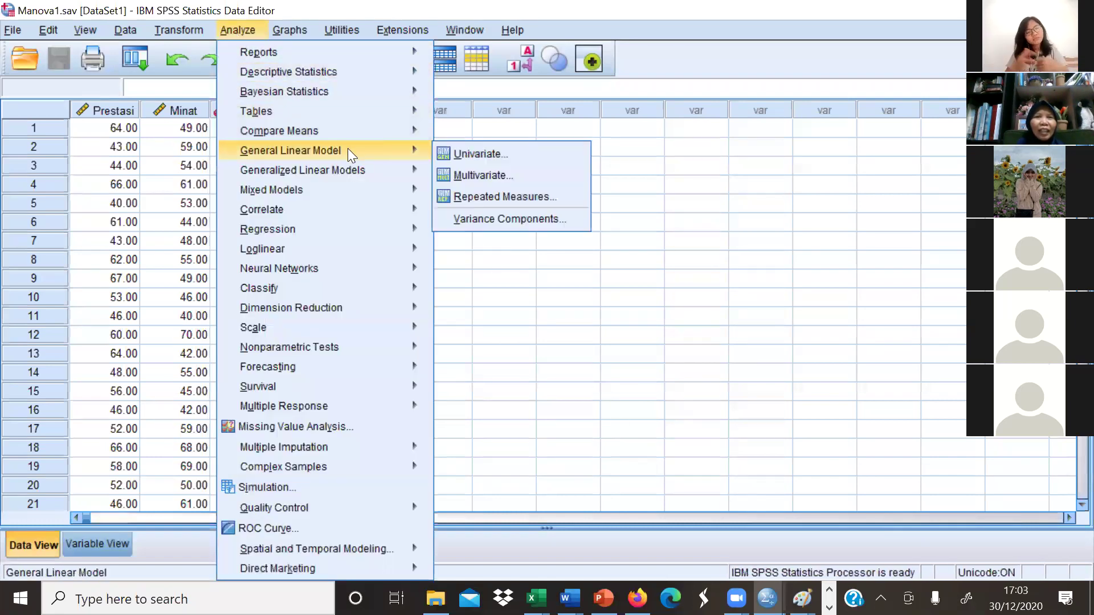
left_click(485, 175)
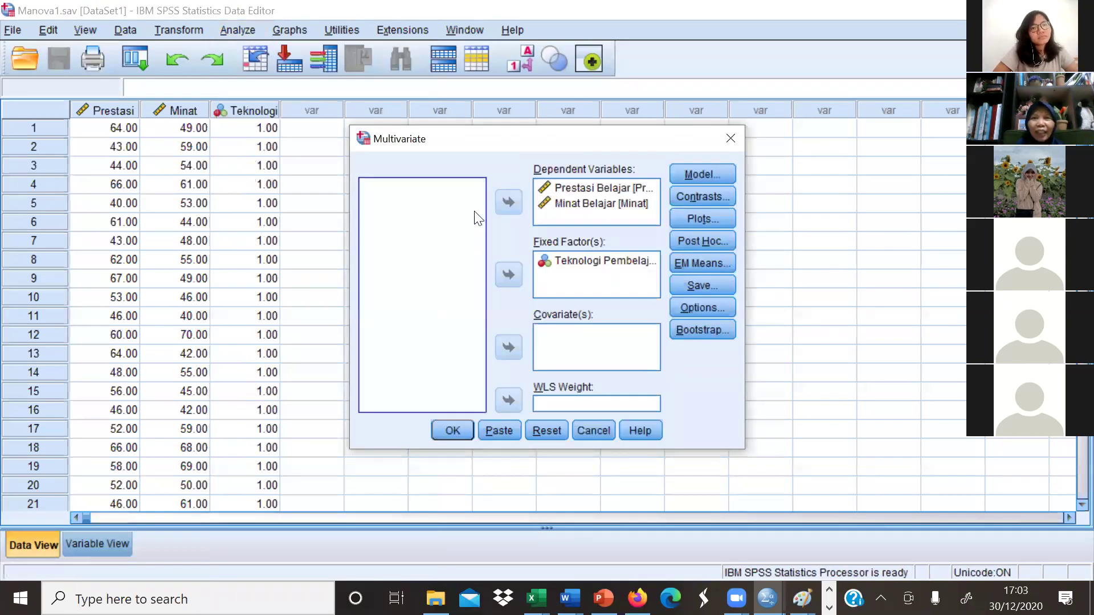
left_click(718, 240)
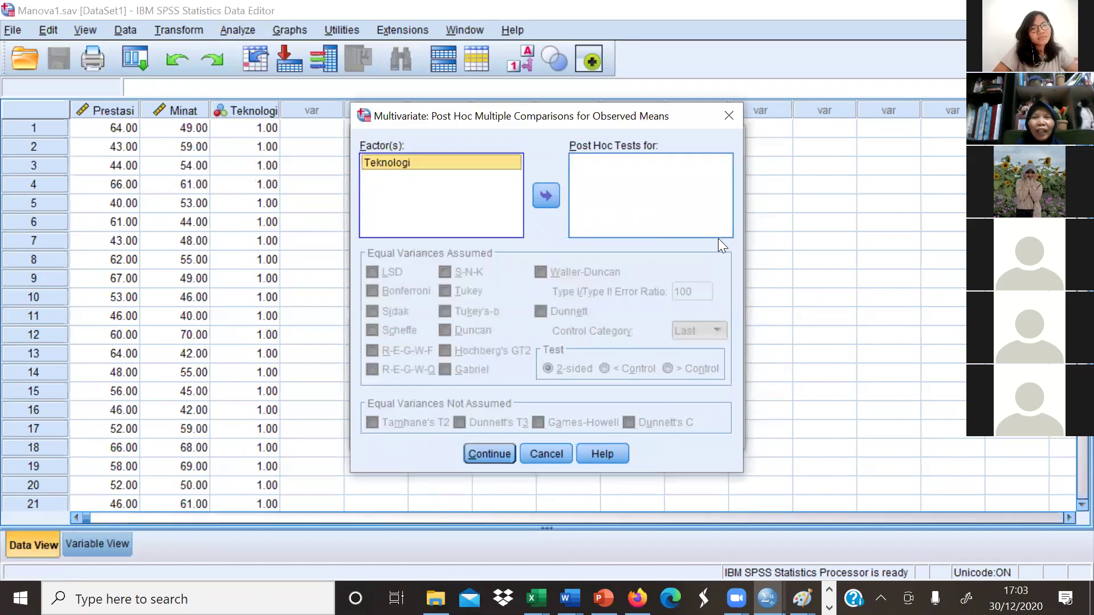
left_click(555, 192)
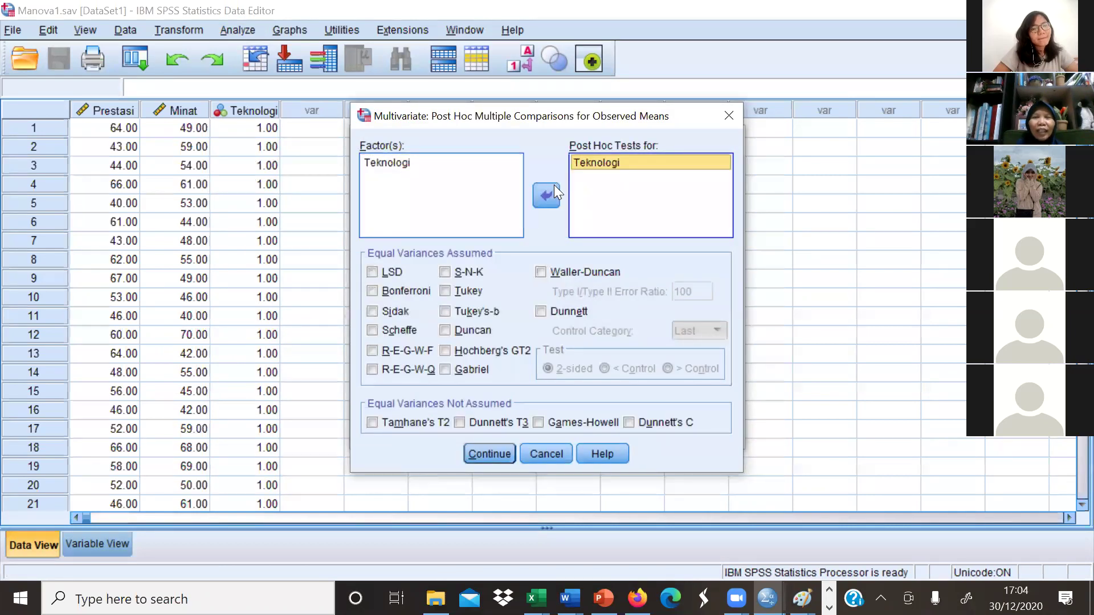
left_click(459, 291)
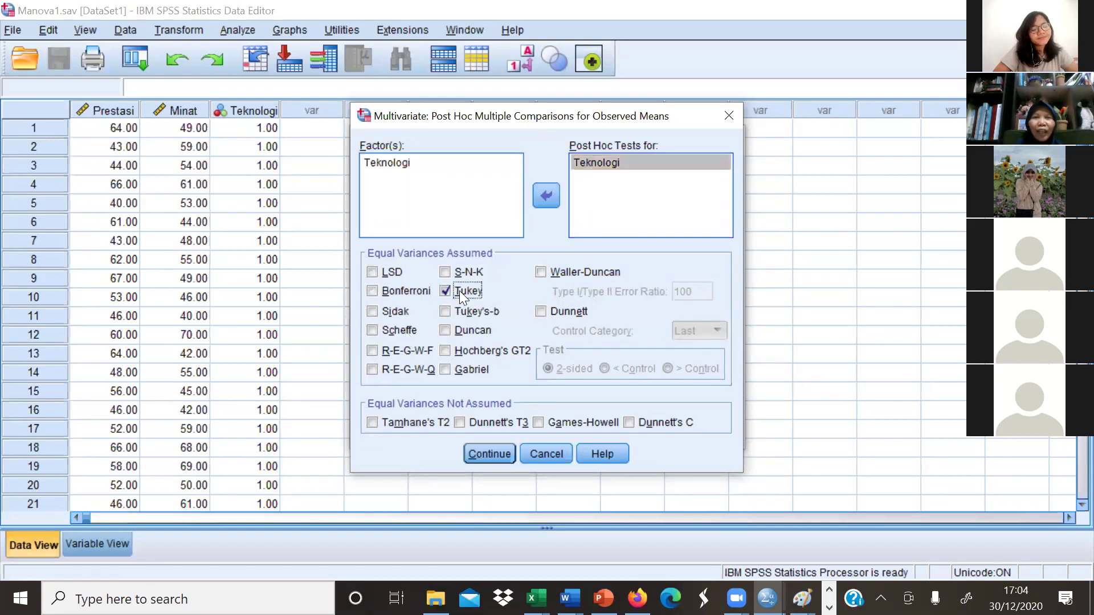
left_click(478, 453)
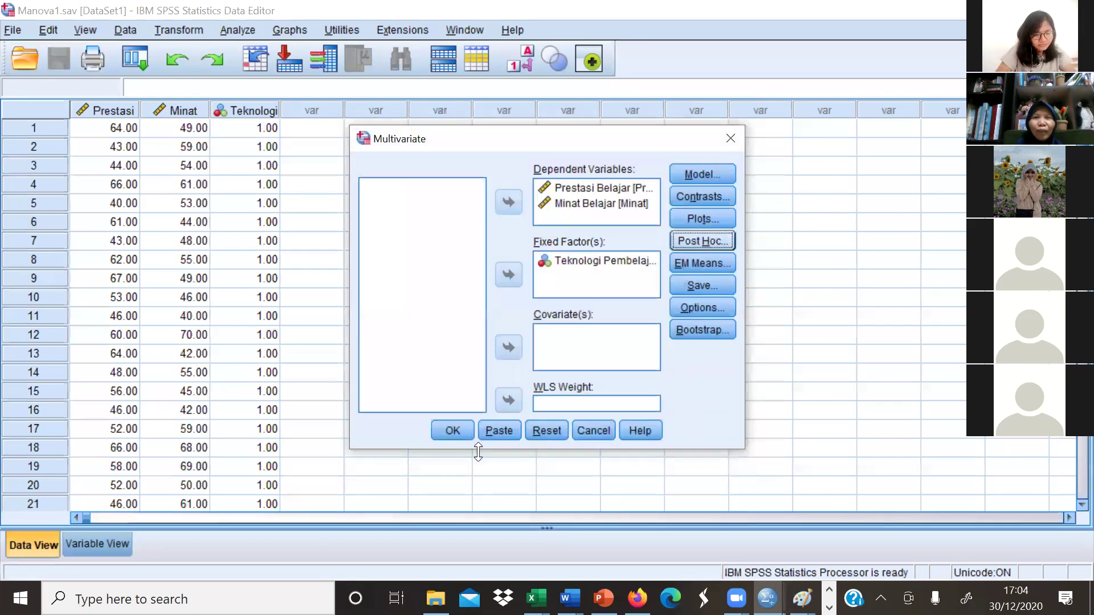
left_click(448, 431)
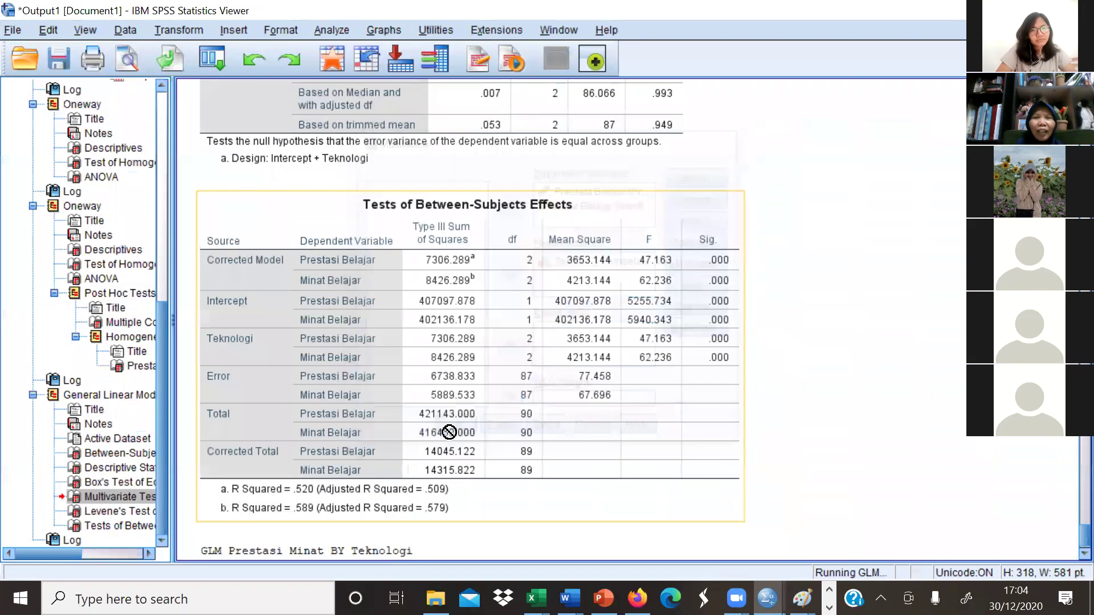
Copy the Tukey HSD Multiple Comparisons table from the SPSS output onto a new page after the conclusion in the Interpretasi Anava document
left_click_drag(1084, 456, 1075, 523)
left_click(641, 388)
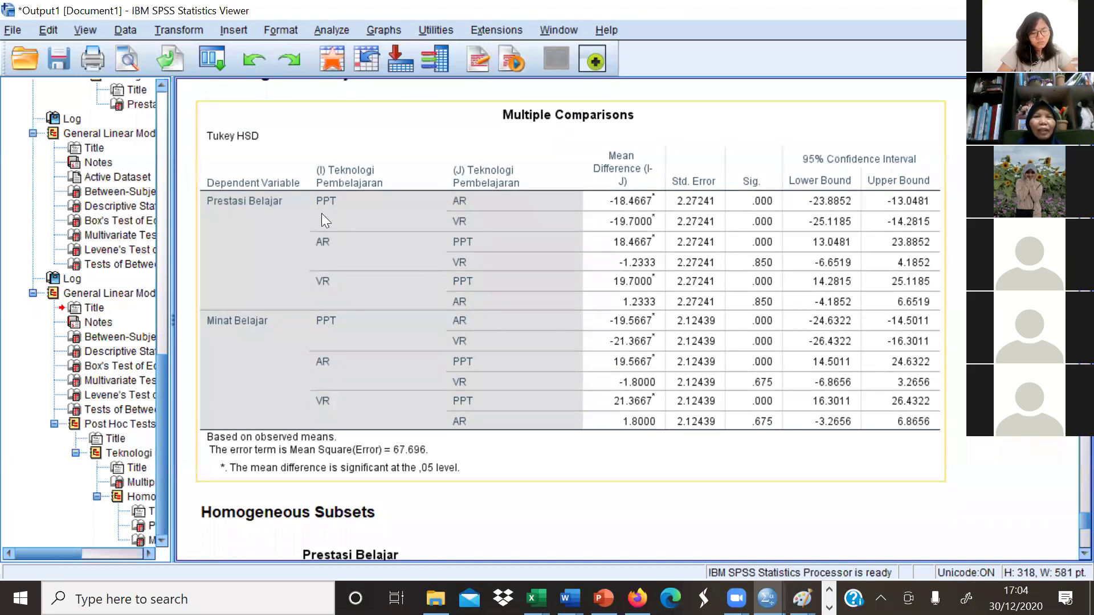
left_click(383, 135)
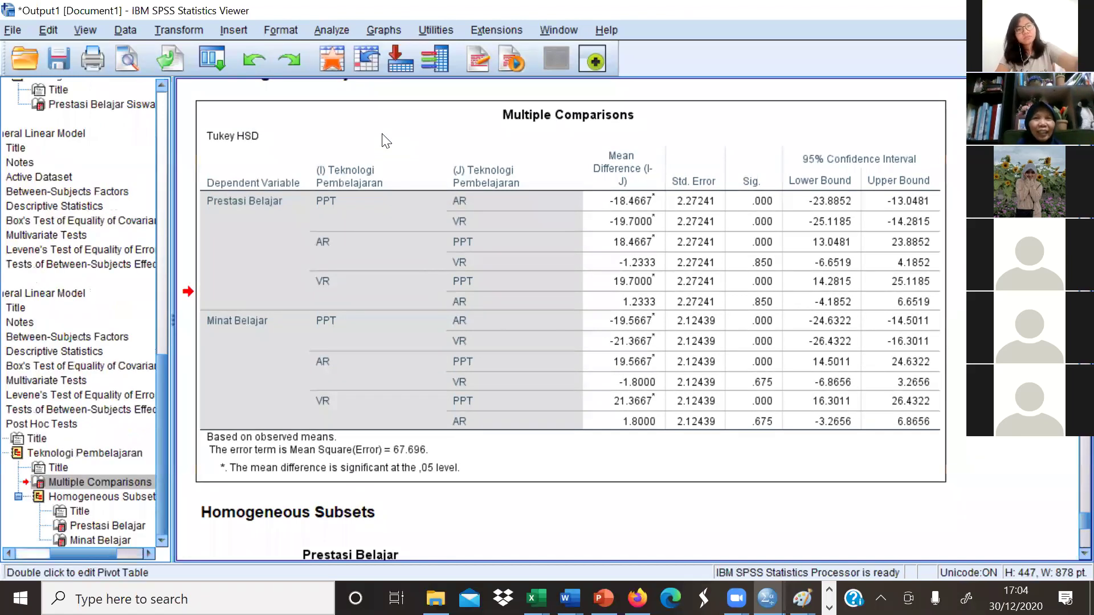
right_click(382, 135)
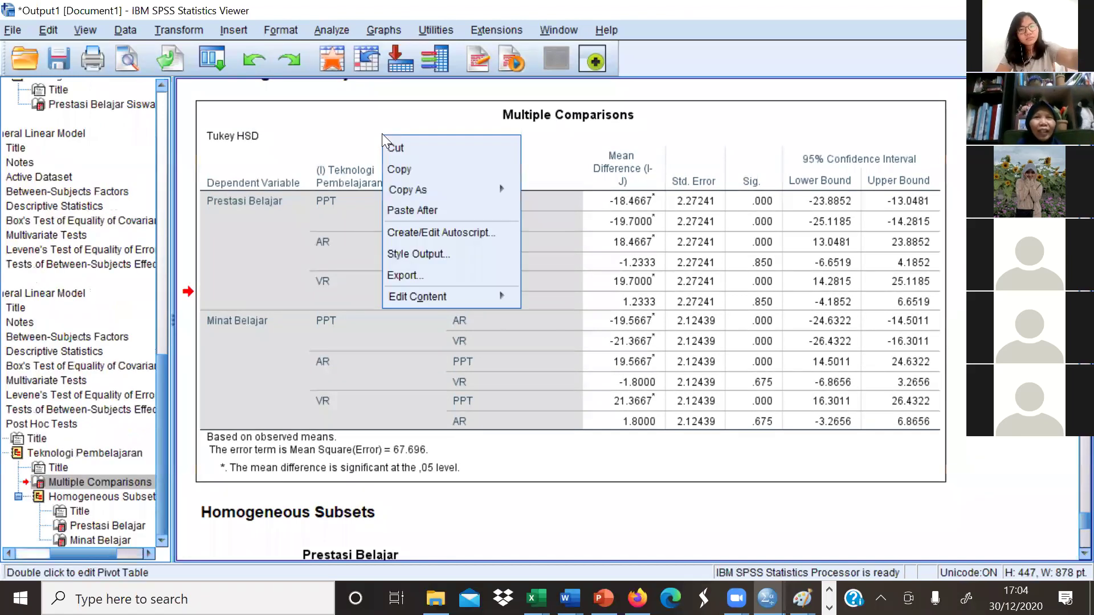
left_click(398, 170)
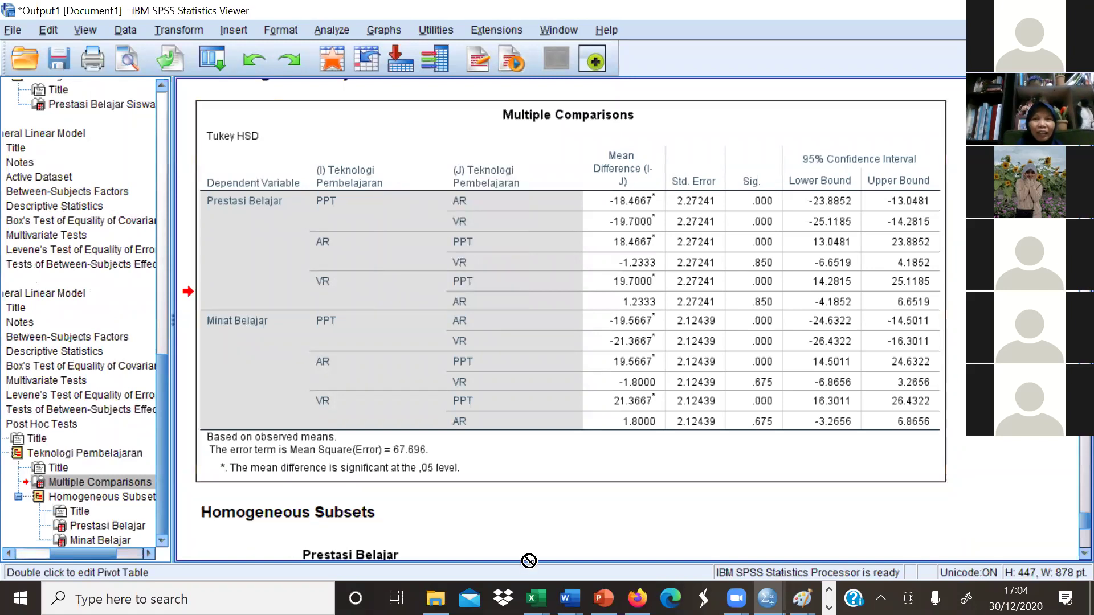
mouse_move(568, 598)
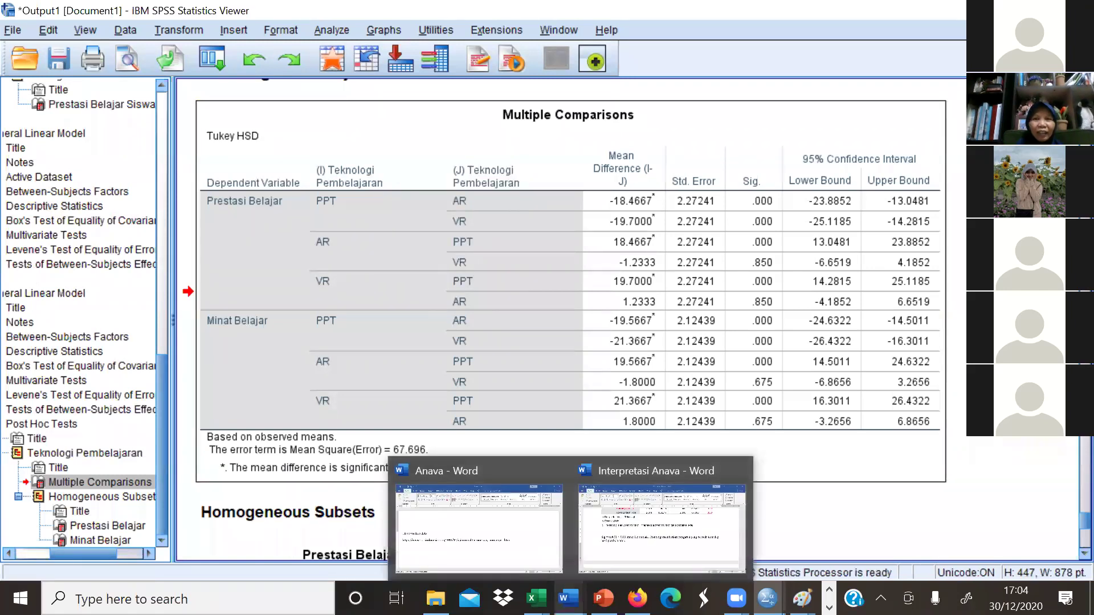
left_click(633, 550)
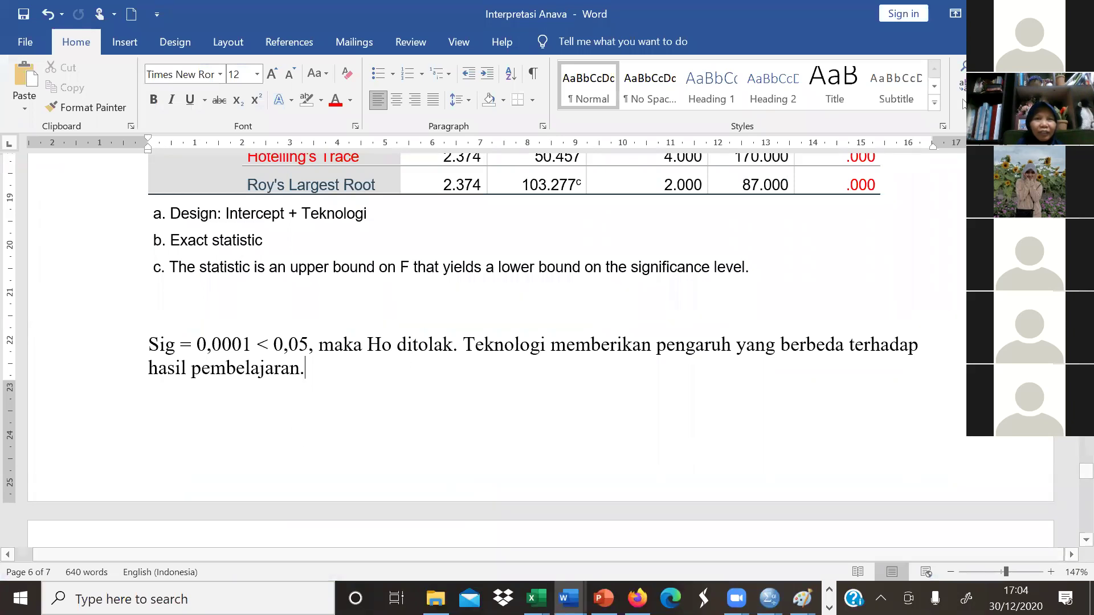
key("ctrl+Return")
key("ctrl+v")
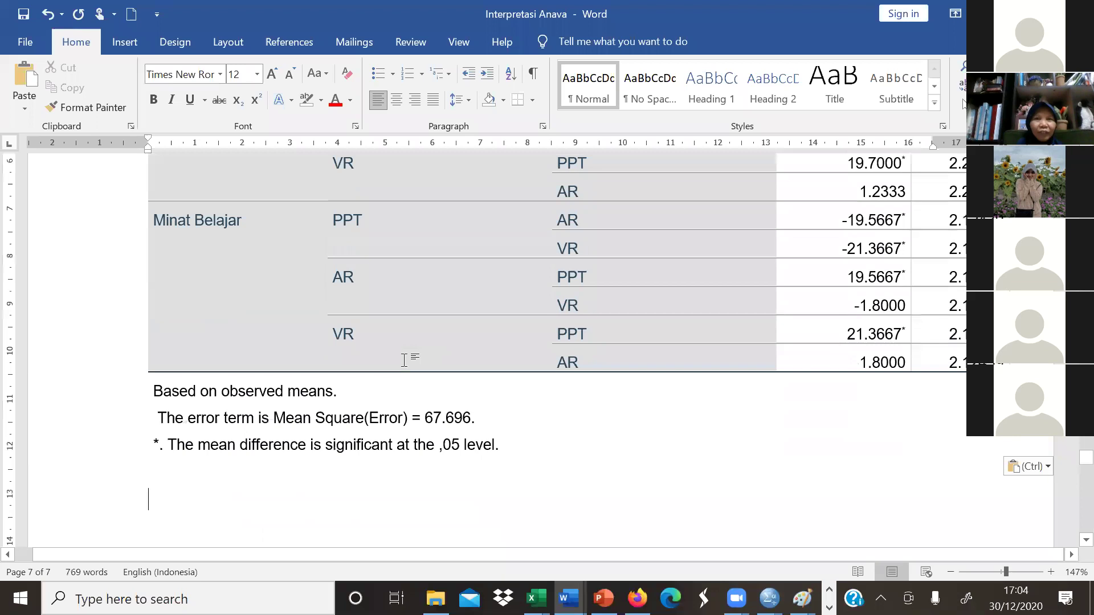
Narrow the Dependent Variable, (I) Teknologi Pembelajaran and (J) Teknologi Pembelajaran columns of the Multiple Comparisons table
scroll(687, 453, "up", 5)
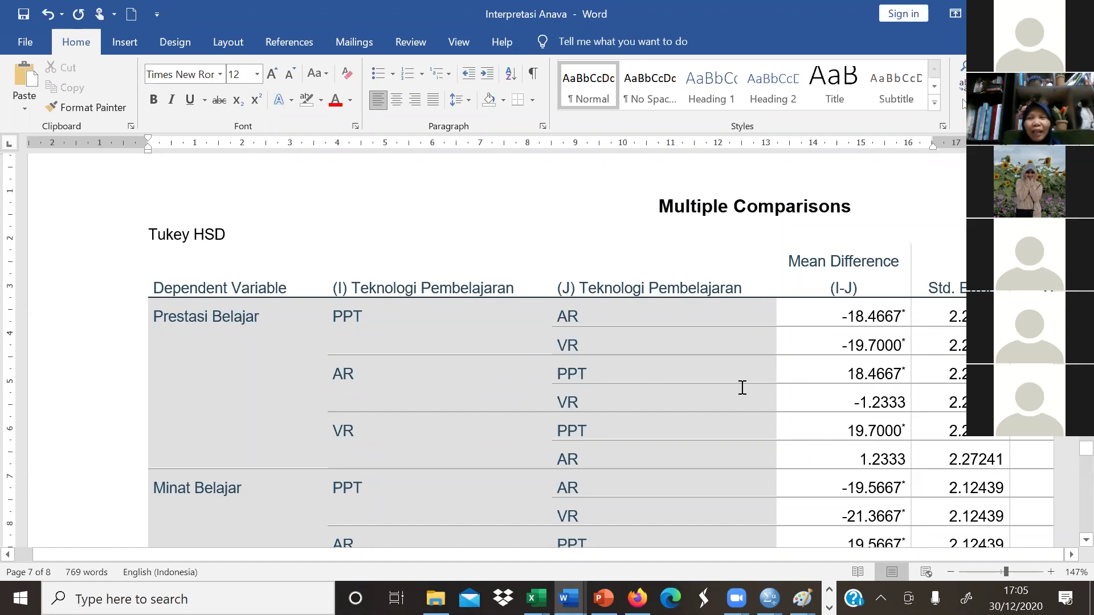
left_click(252, 320)
left_click_drag(325, 142, 233, 142)
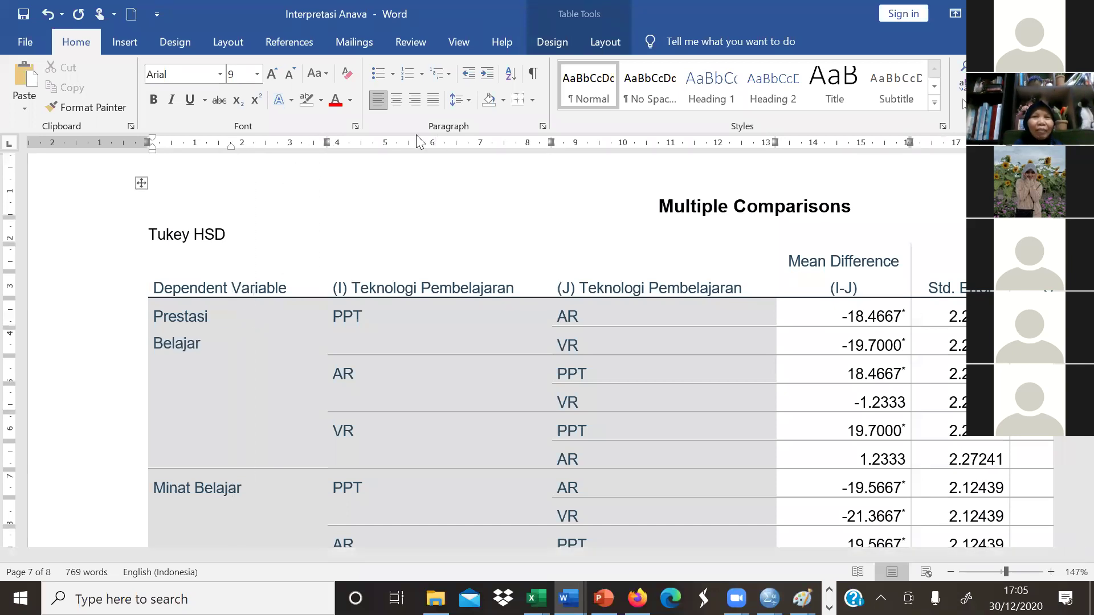
mouse_move(324, 140)
left_mouse_down()
mouse_move(253, 143)
mouse_move(286, 150)
left_mouse_up()
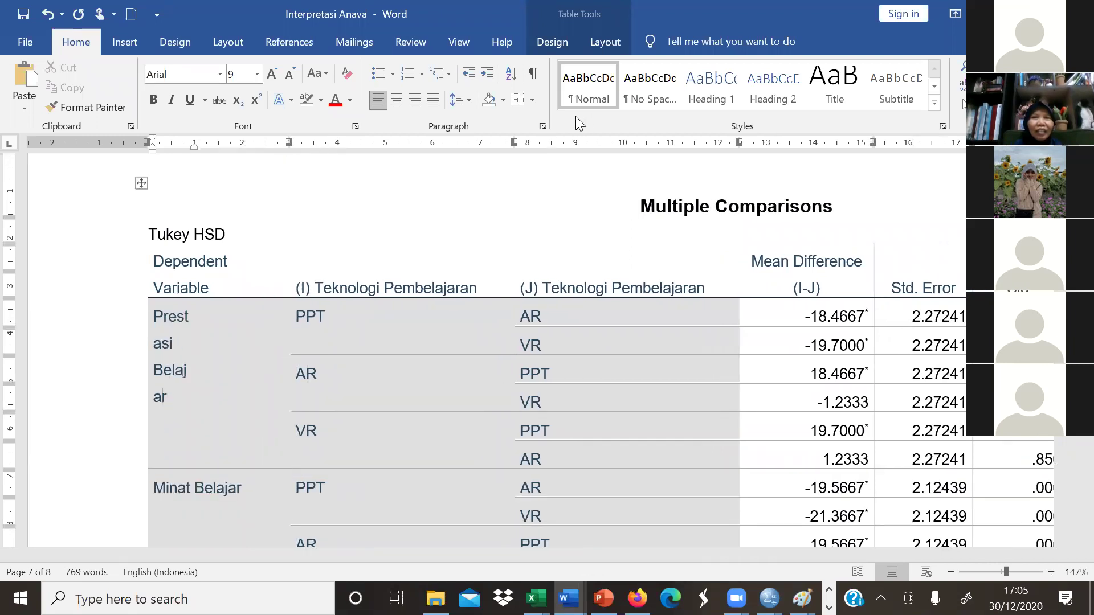
left_click_drag(513, 143, 421, 144)
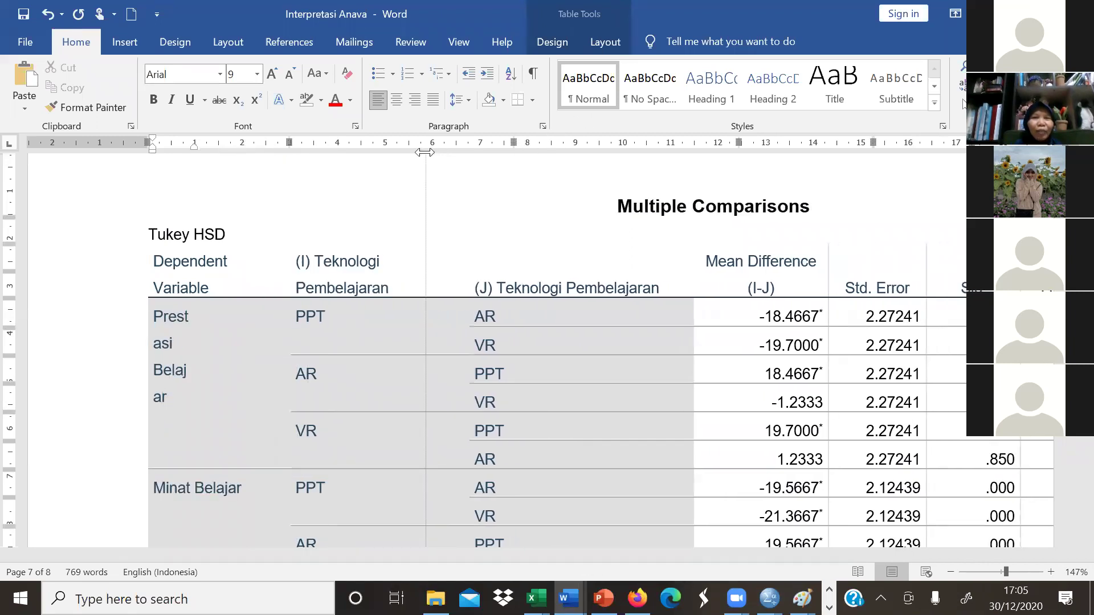
left_click_drag(645, 142, 552, 144)
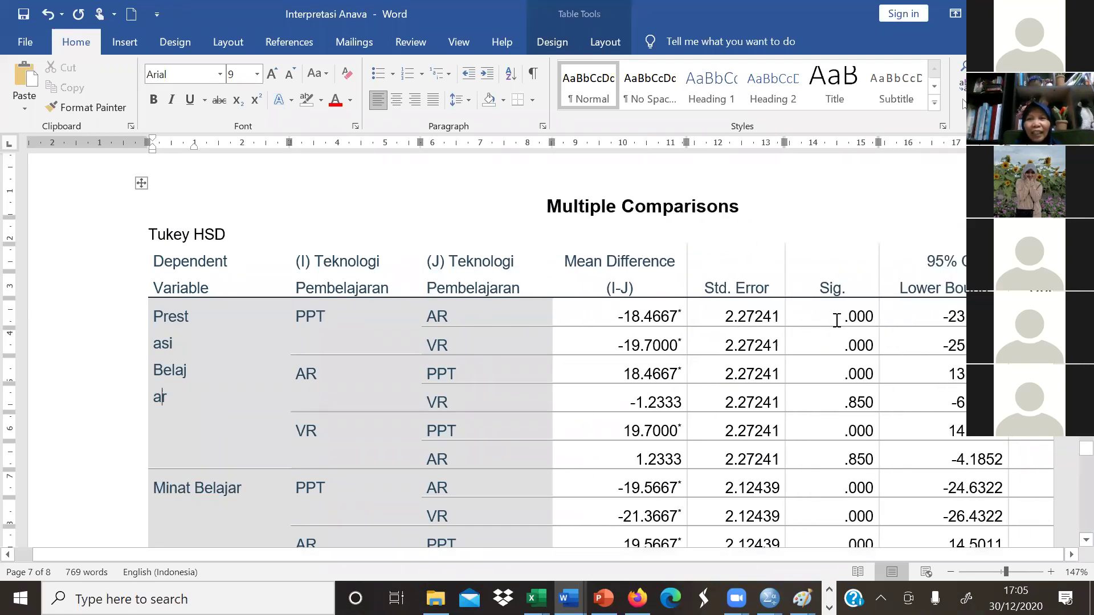
Colour the AR and VR labels and the .850 Sig. value of the AR–VR comparison under Prestasi Belajar red
left_click_drag(839, 319, 860, 367)
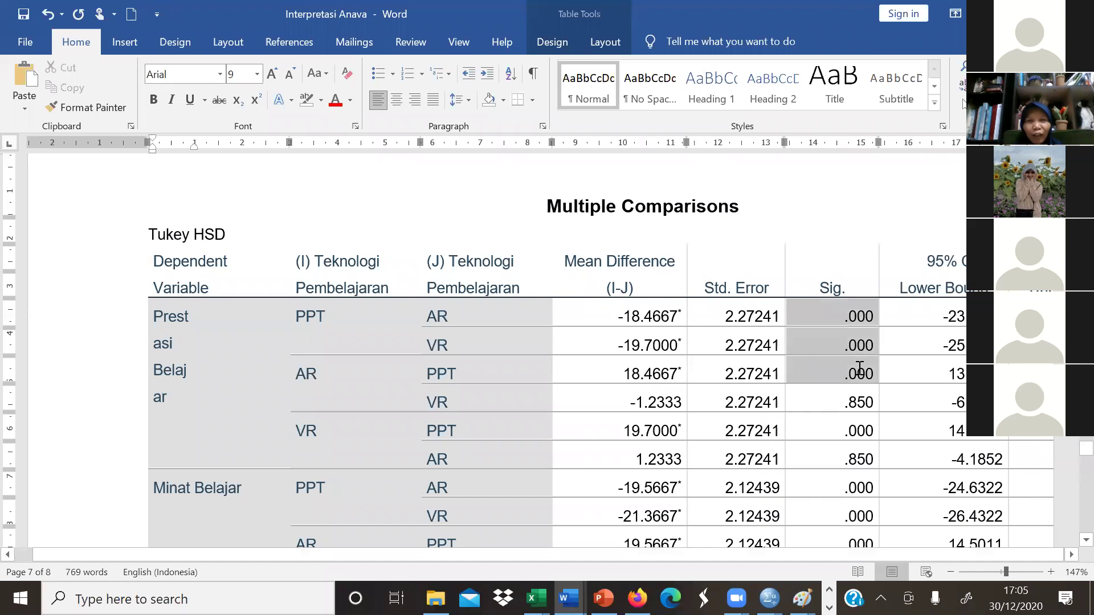
triple_click(860, 368)
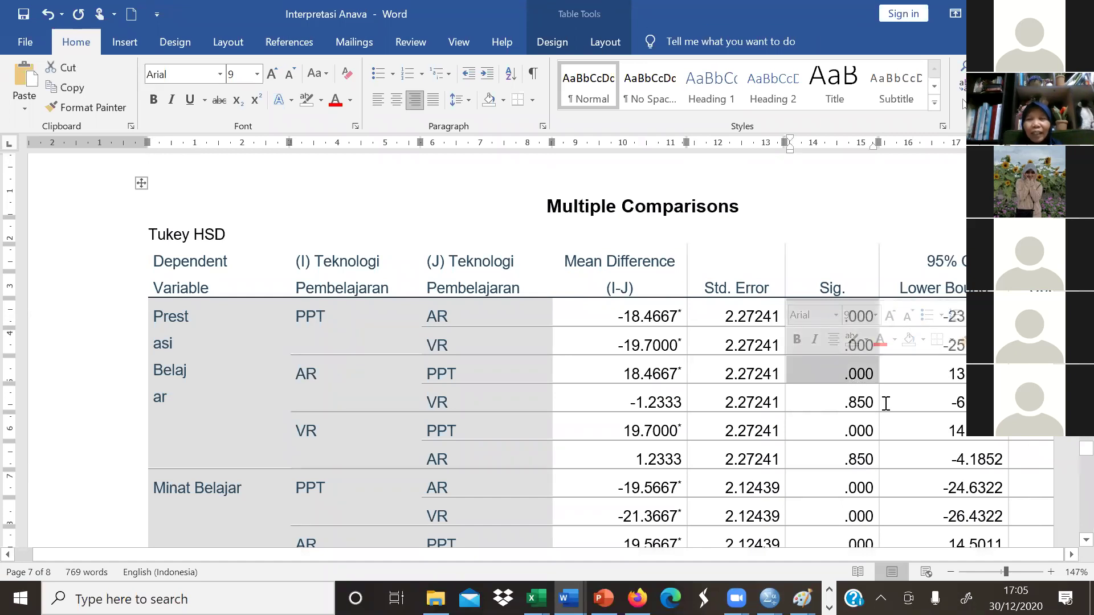
left_click_drag(833, 406, 873, 403)
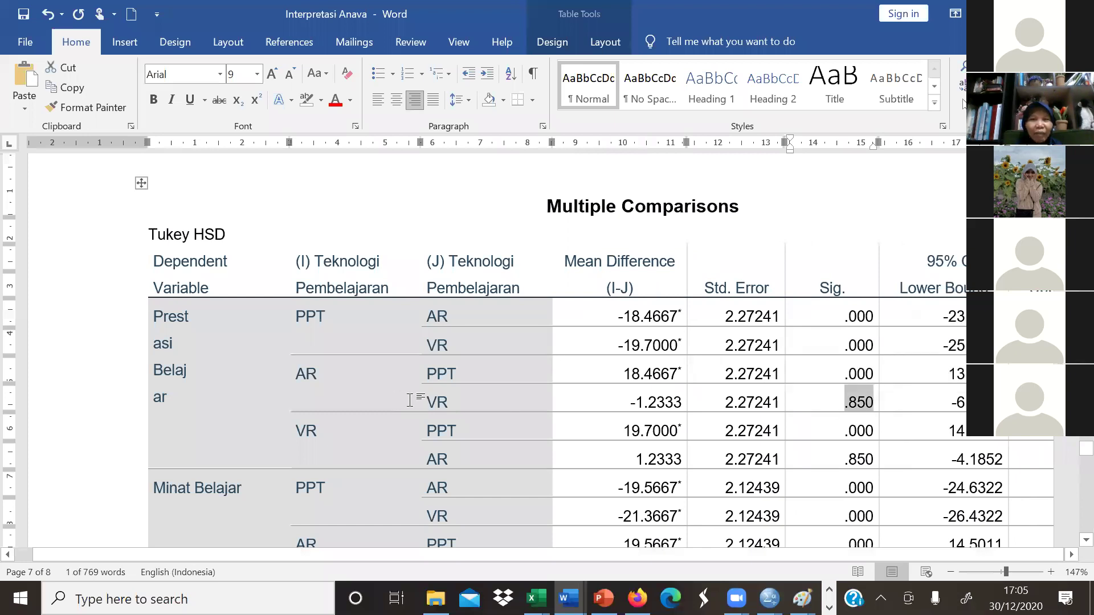
left_click_drag(420, 399, 473, 399)
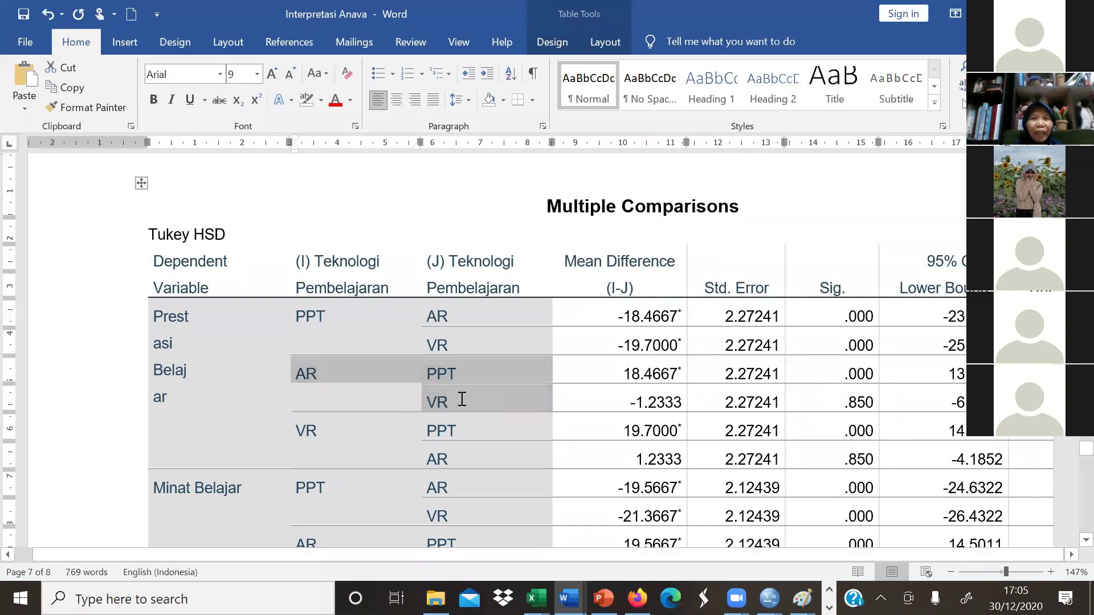
left_click(325, 371)
left_click_drag(297, 374, 317, 374)
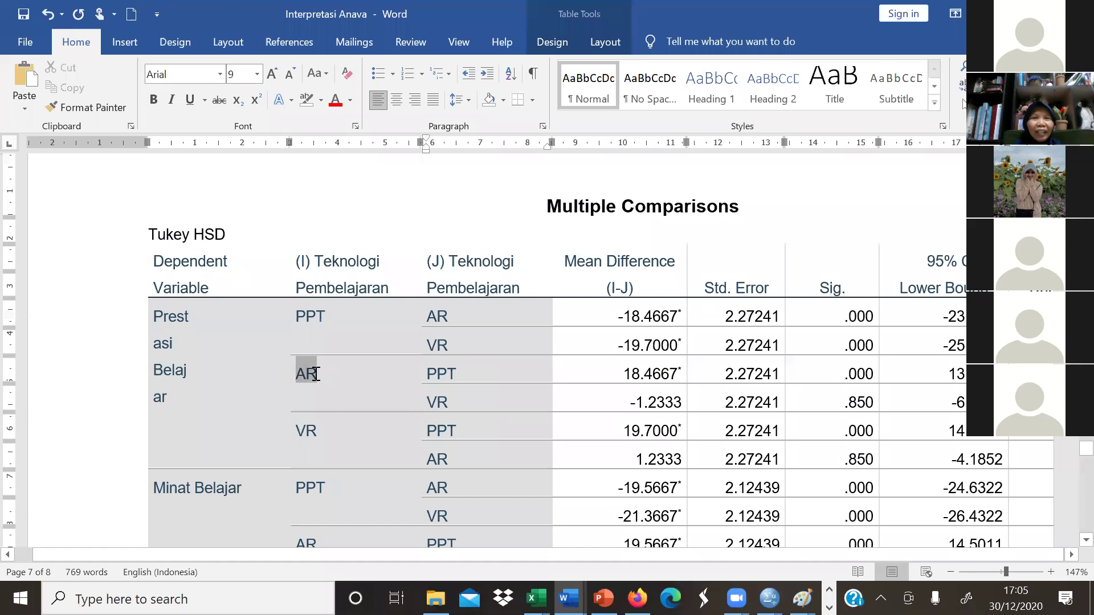
left_click(343, 105)
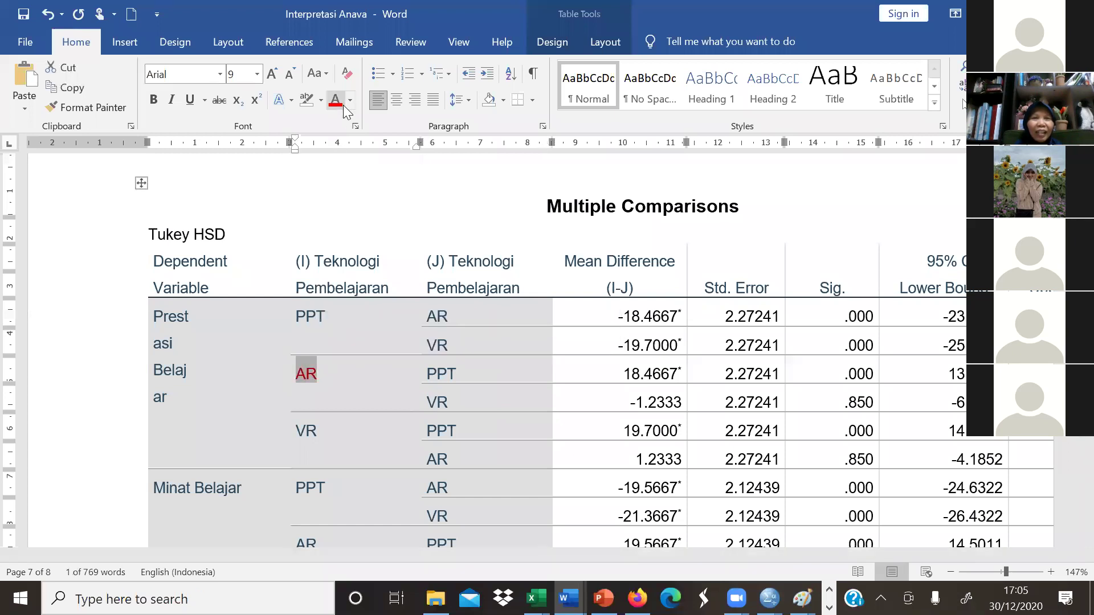
left_click_drag(427, 402, 448, 403)
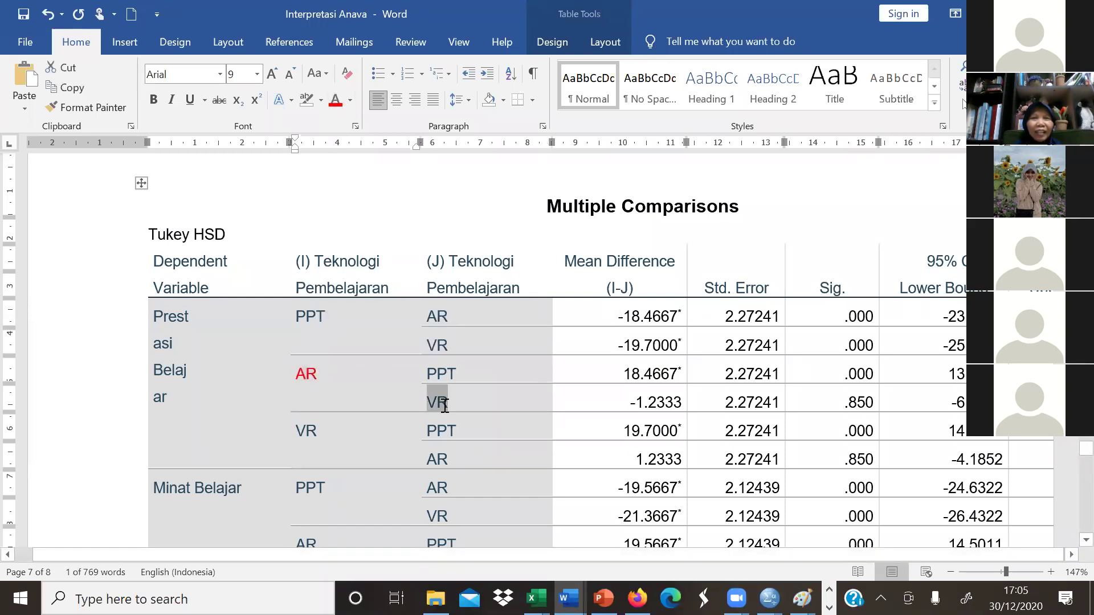
left_click(335, 112)
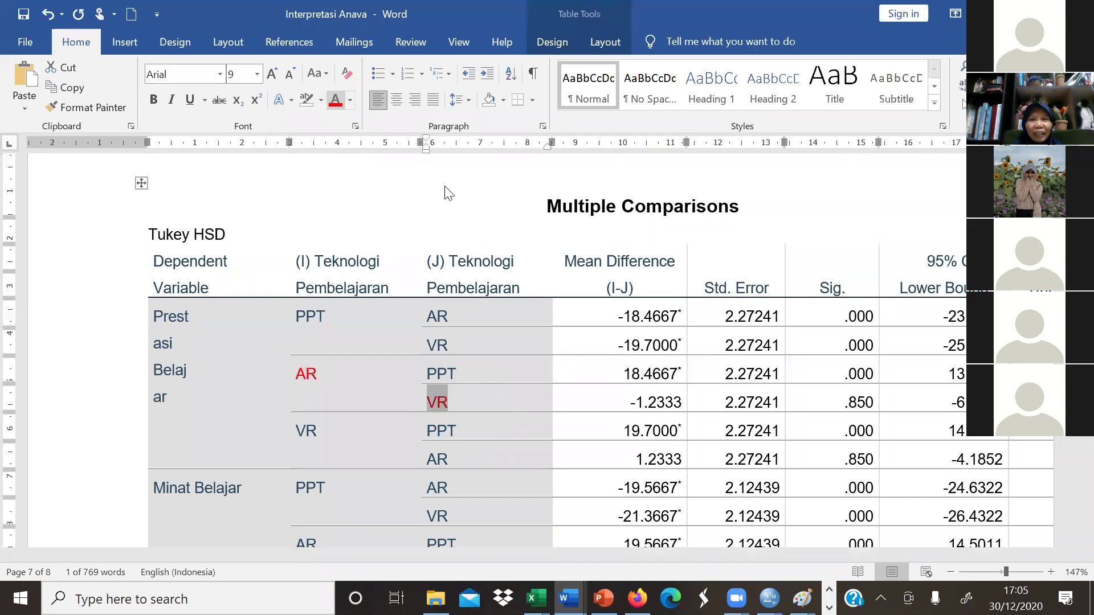
left_click_drag(845, 405, 866, 401)
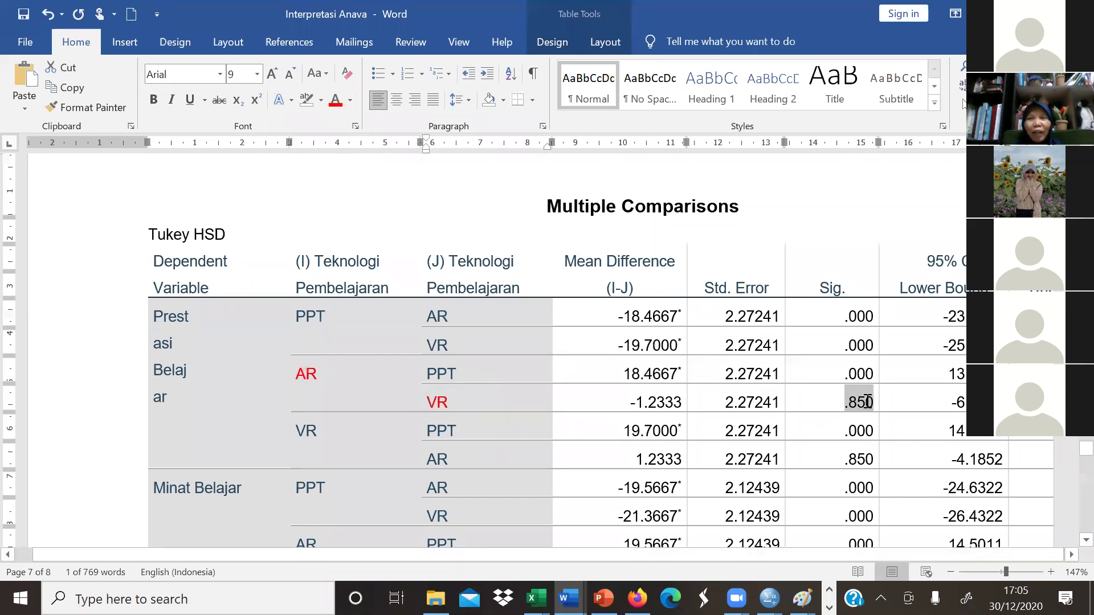
left_click(335, 103)
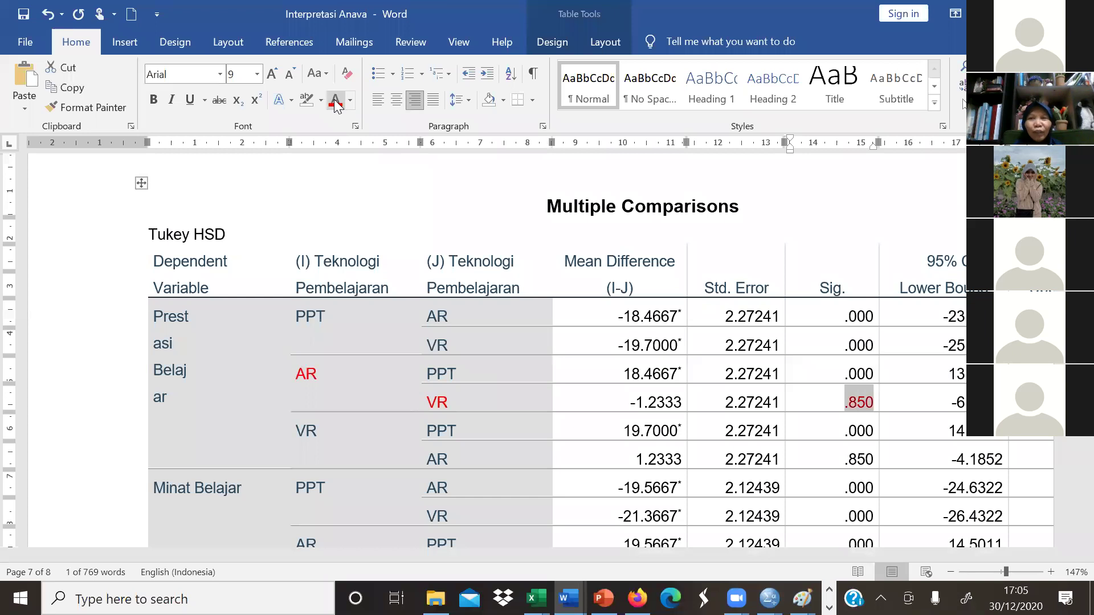